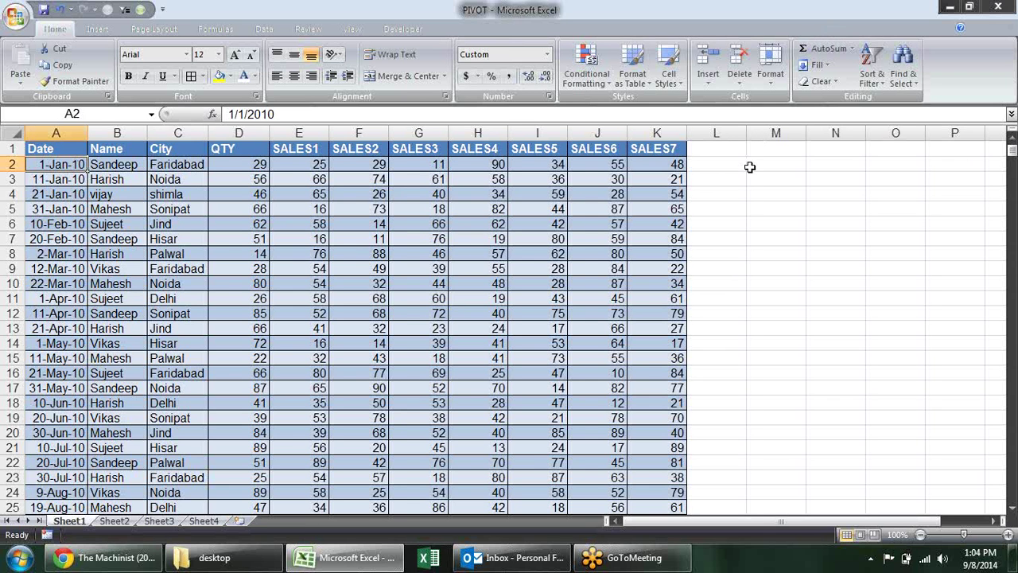
Look over the empty cells right of the data, around M2, as a possible pivot location.
left_click(752, 295)
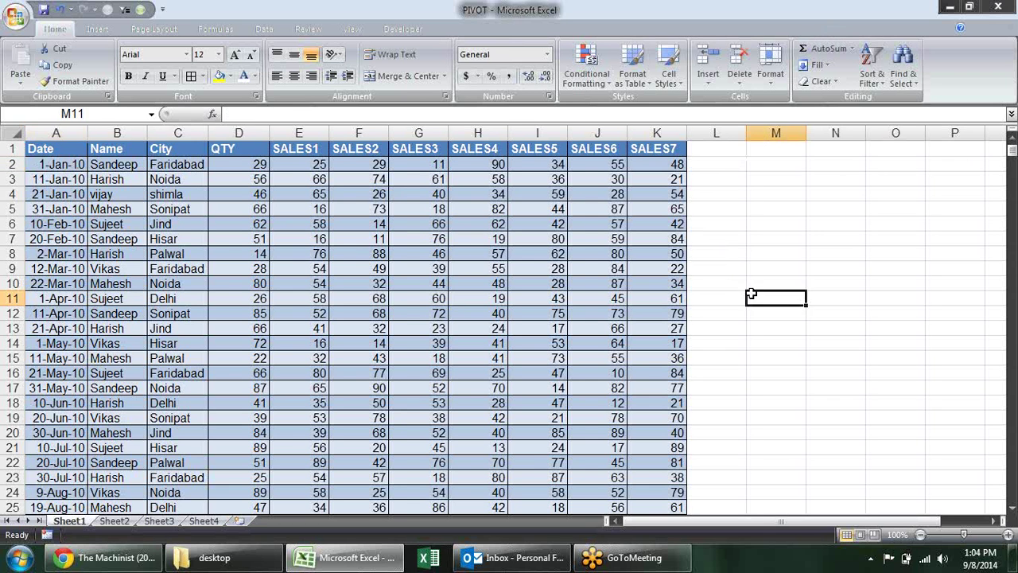
left_click(779, 192)
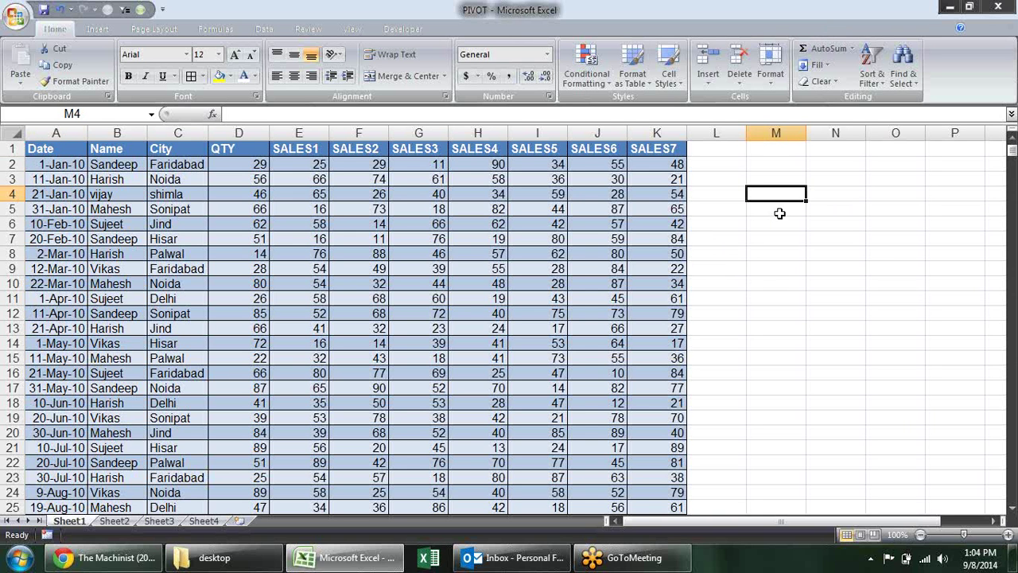
left_click(773, 251)
left_click(798, 191)
left_click(775, 222)
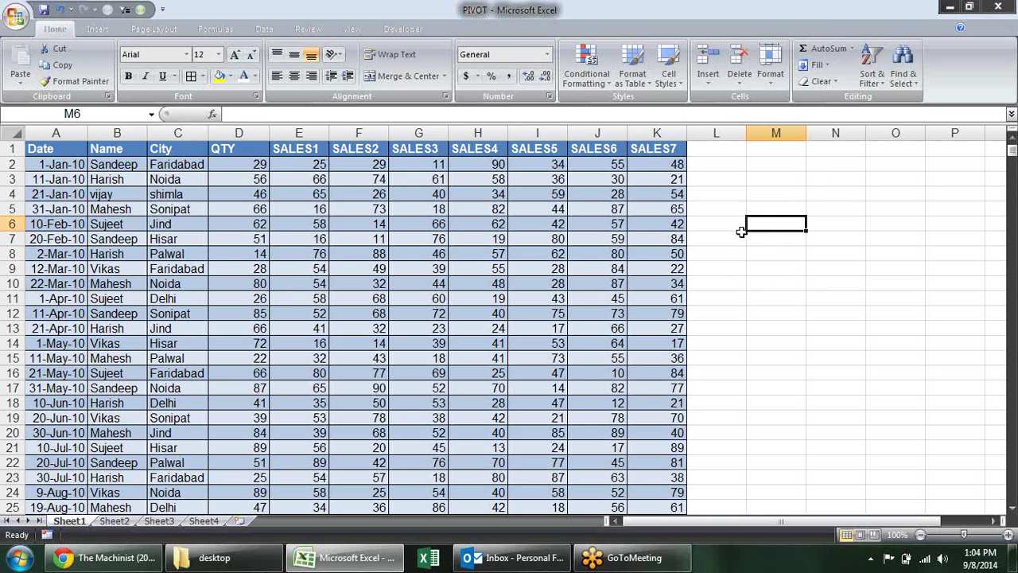
left_click(736, 225)
left_click(732, 194)
left_click(735, 165)
left_click(772, 163)
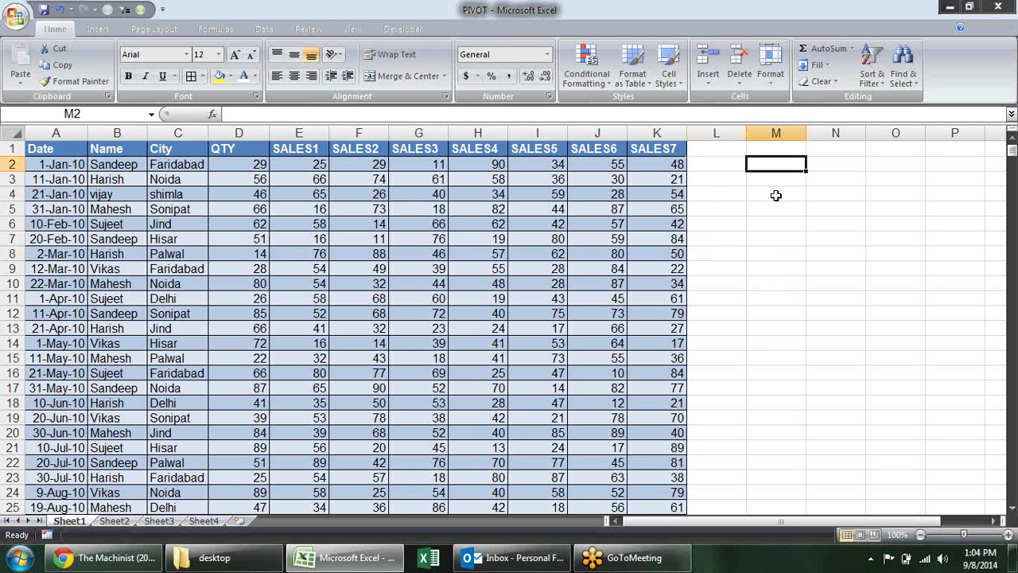
left_click(776, 195)
left_click(751, 270)
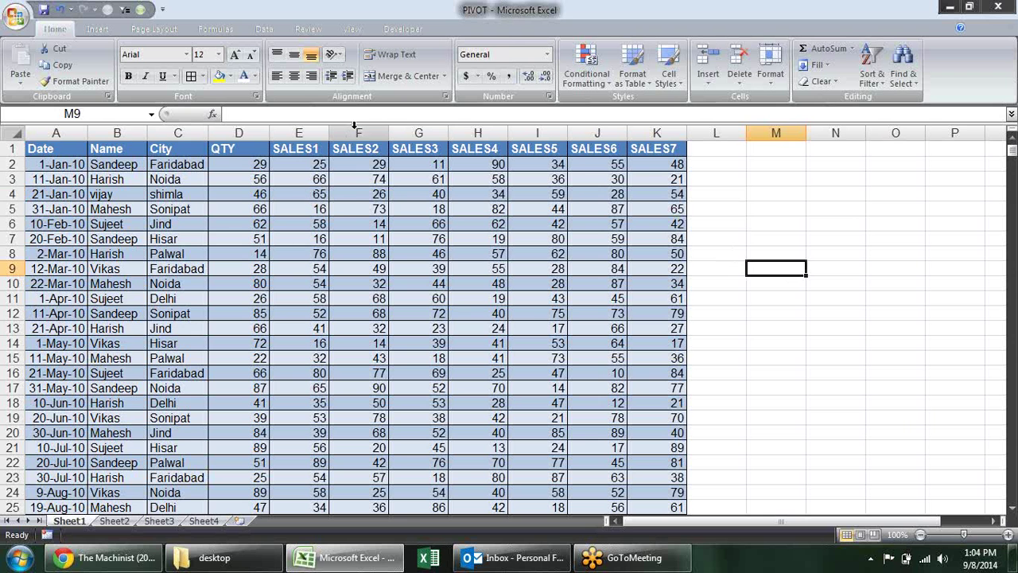
left_click(361, 180)
left_click(759, 213)
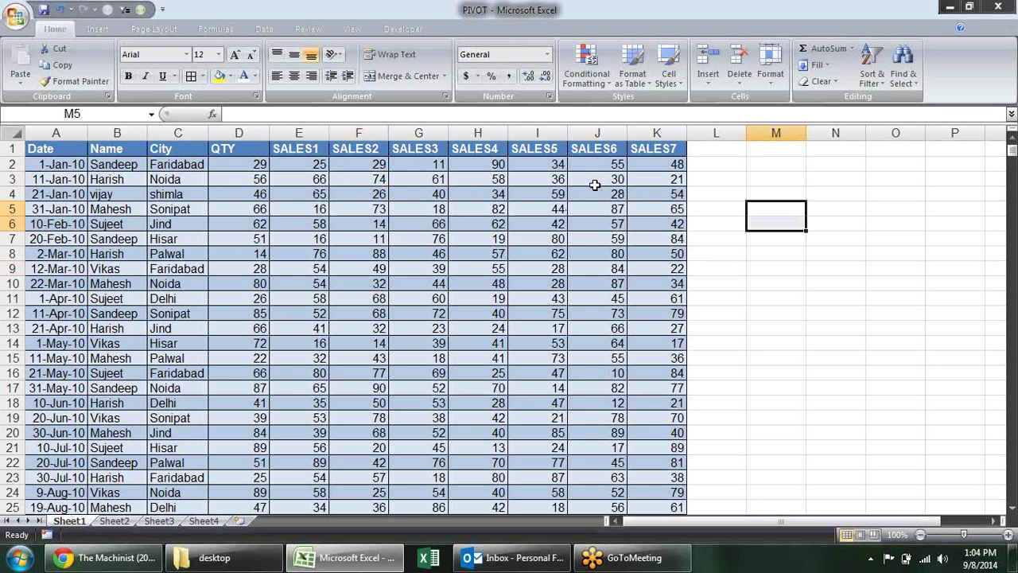
Review the table's columns: Date, Name, City, QTY and SALES1 through SALES7.
left_click(629, 147)
left_click(534, 162)
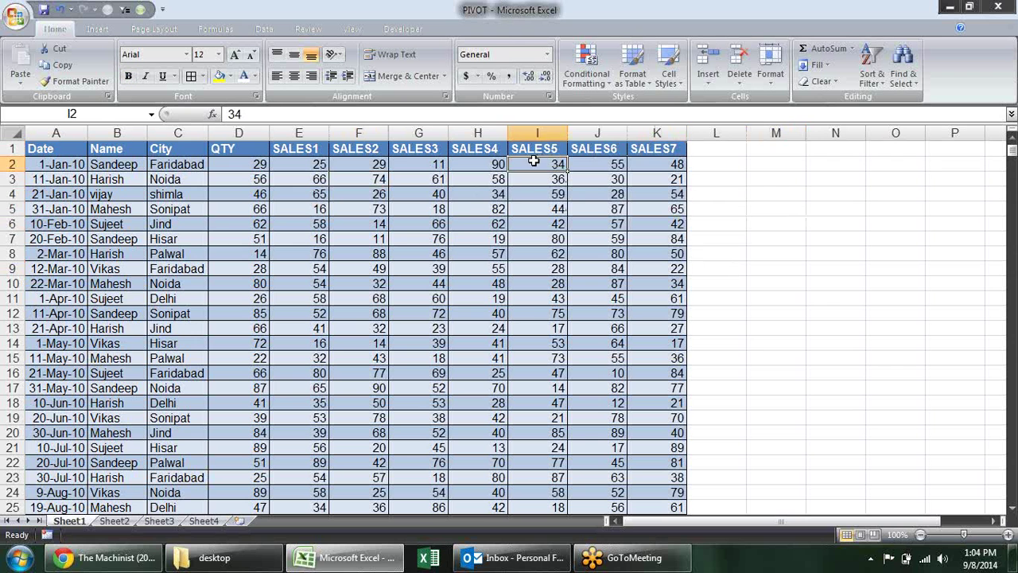
left_click(503, 193)
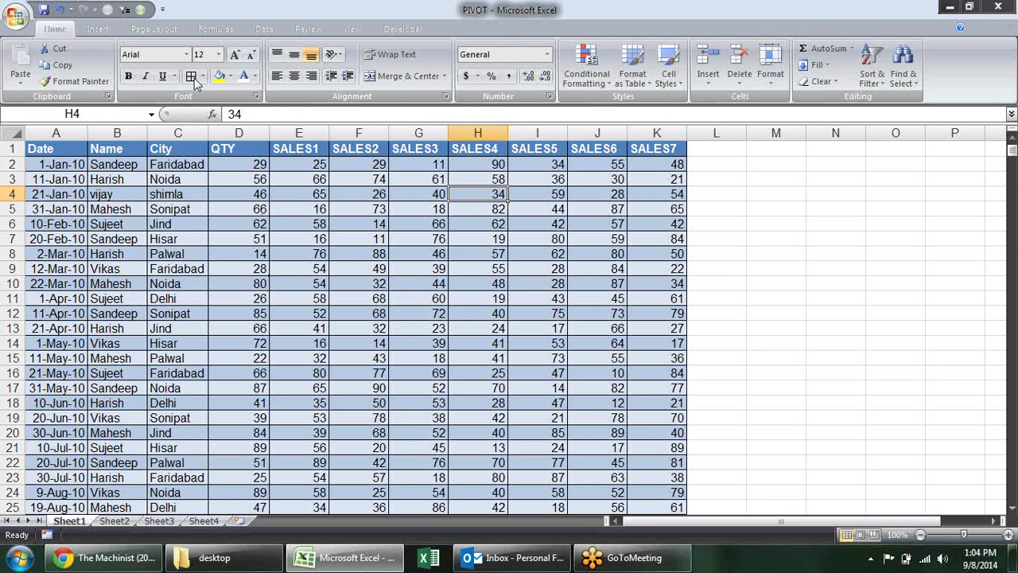
left_click(73, 182)
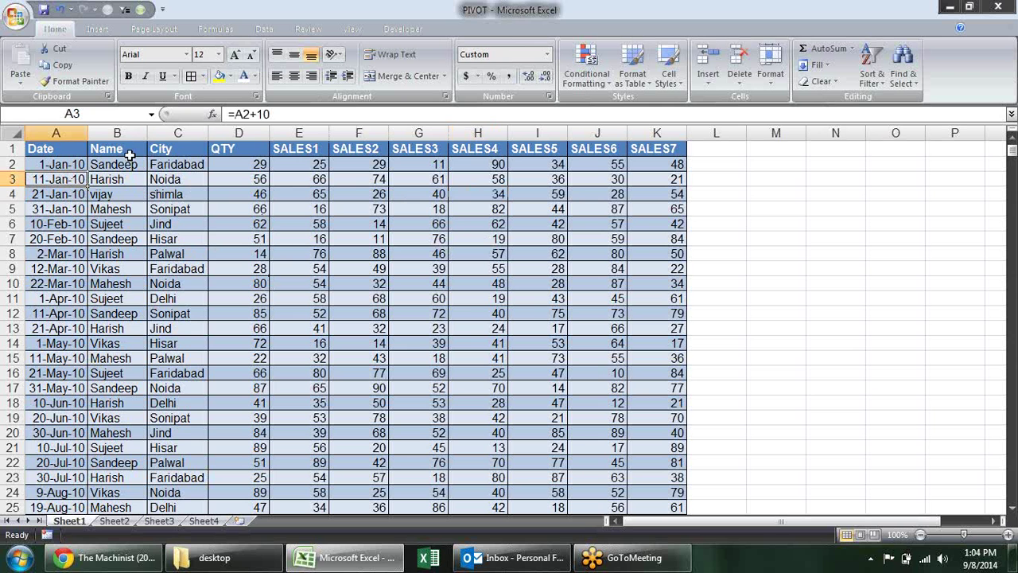
left_click(129, 182)
left_click(179, 199)
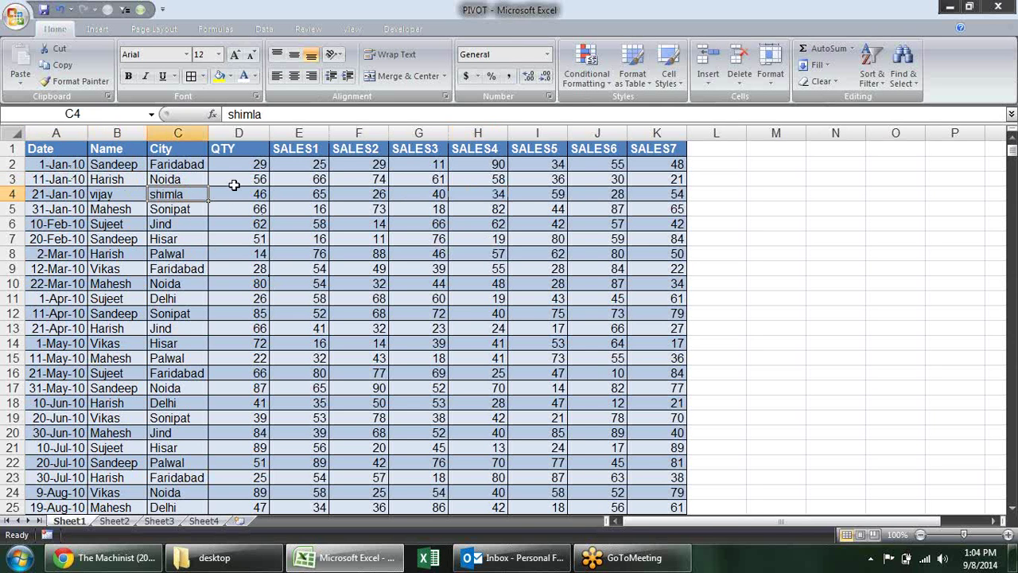
left_click(234, 182)
left_click(240, 165)
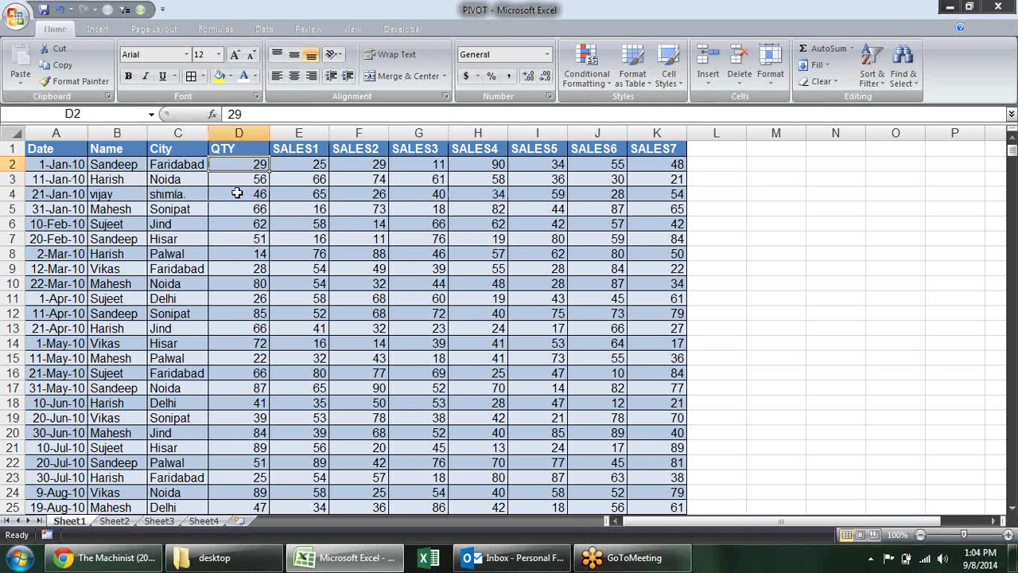
left_click(314, 180)
left_click(354, 195)
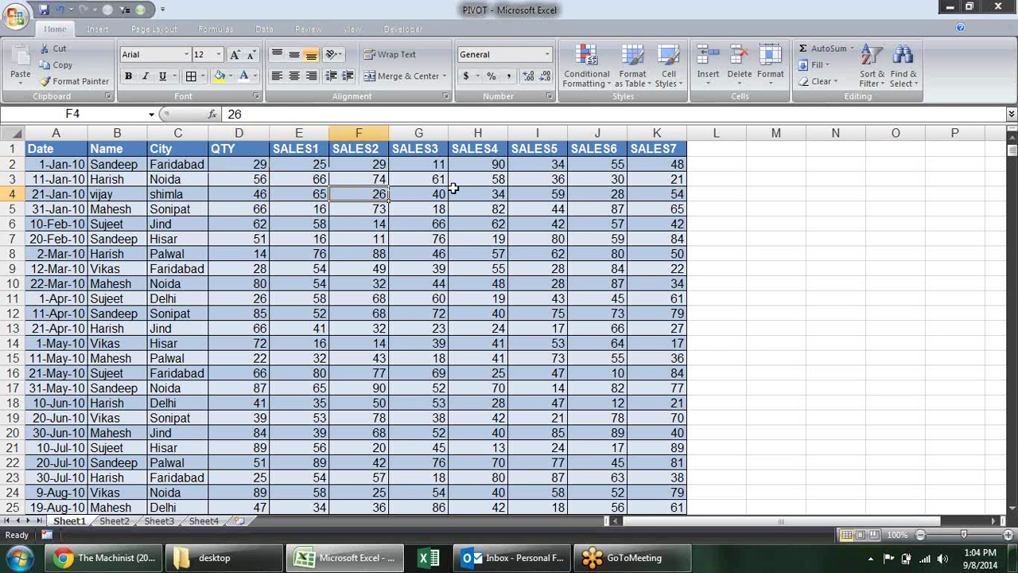
left_click(477, 194)
left_click(646, 193)
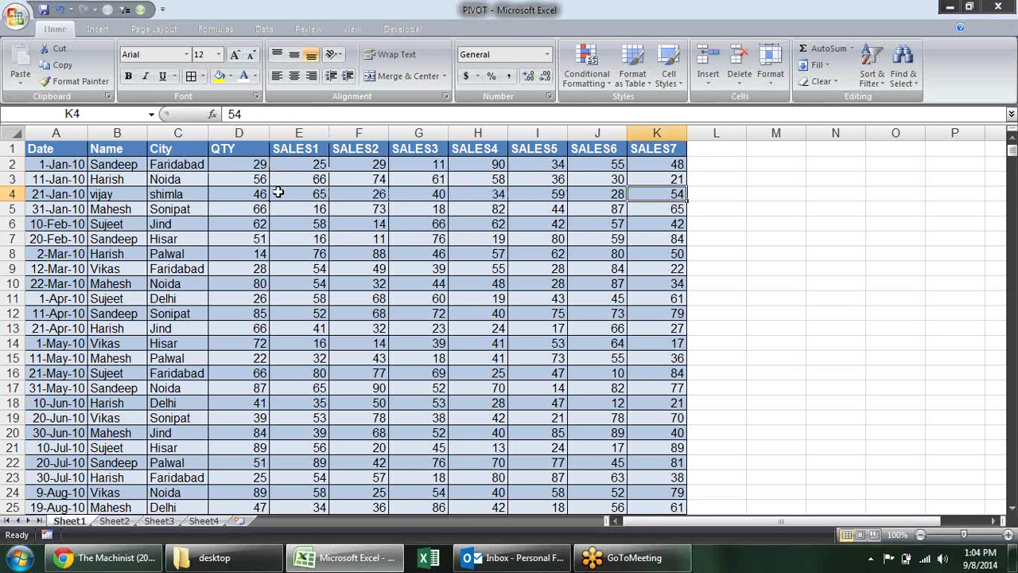
scroll(290, 195, "down", 5)
scroll(293, 200, "up", 5)
Select the whole sales table with Ctrl+A, scroll through it, then clear the selection.
left_click(72, 144)
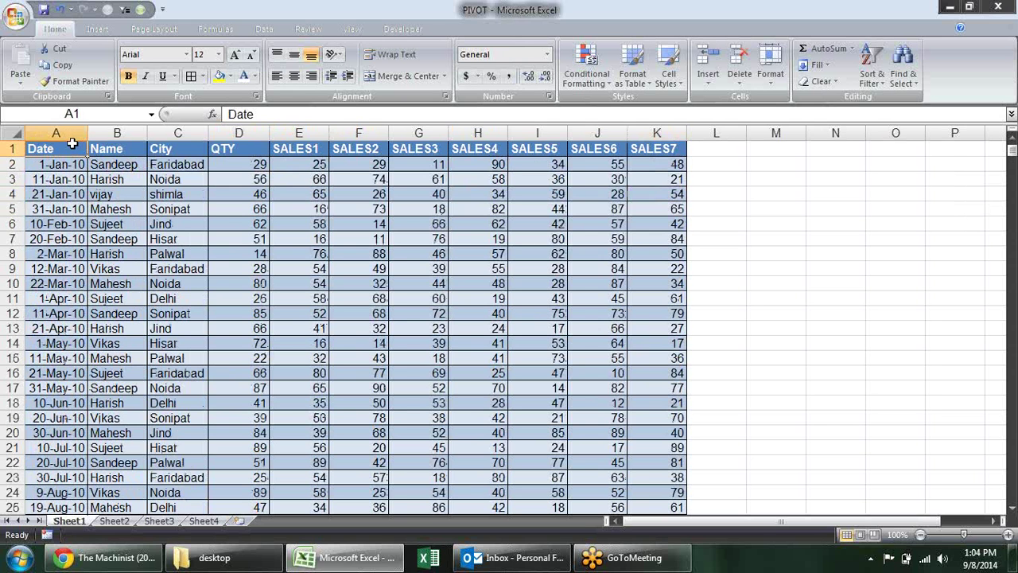
key("Down")
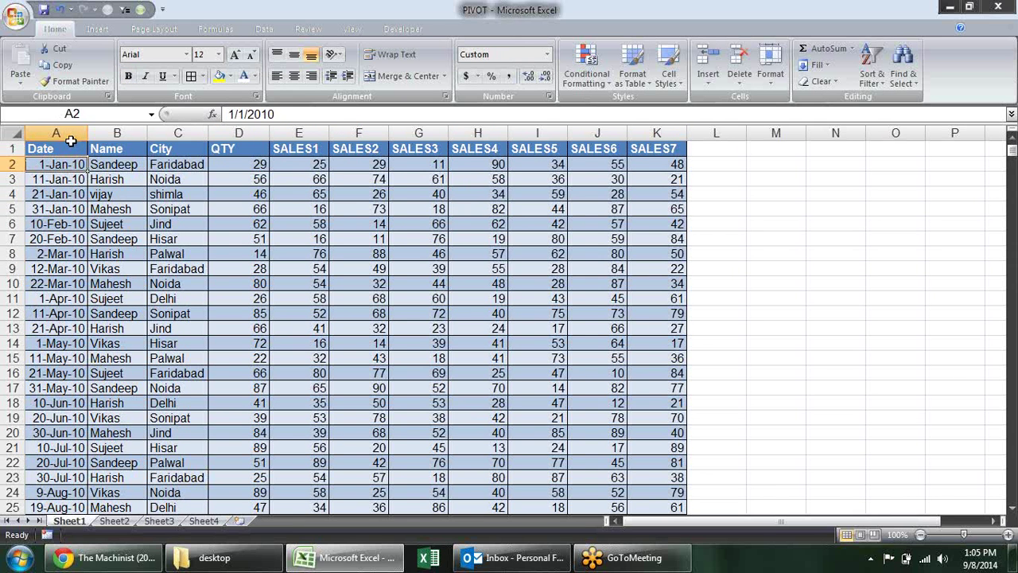
key("Down")
key("Down")
key("Right")
key("Right")
key("Right")
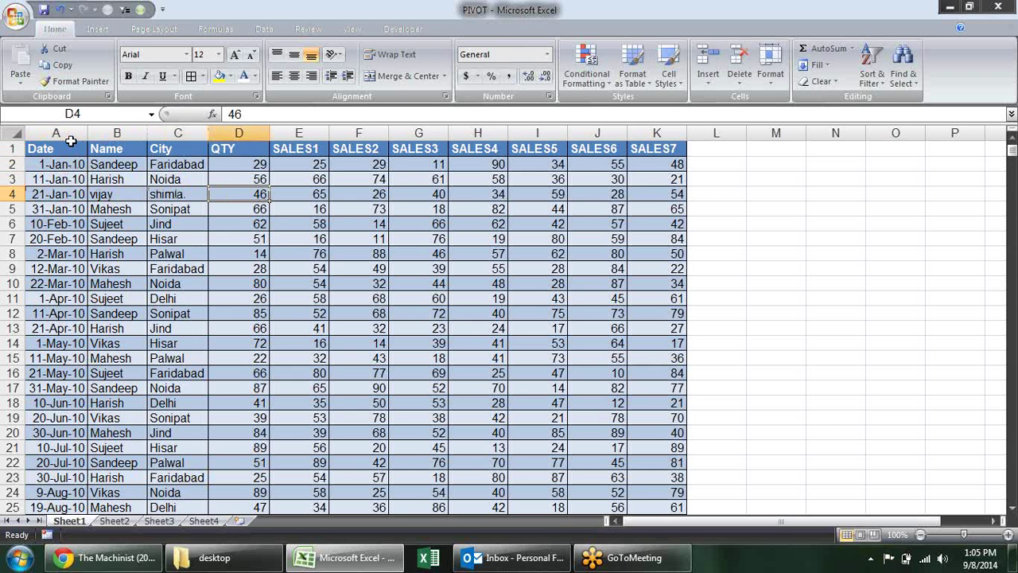
key("ctrl+a")
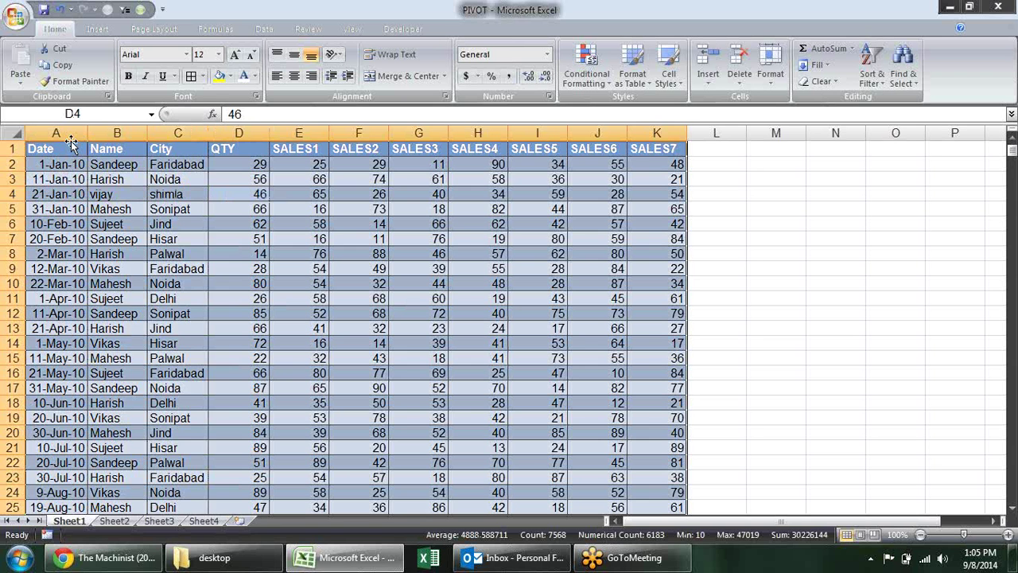
scroll(402, 271, "down", 5)
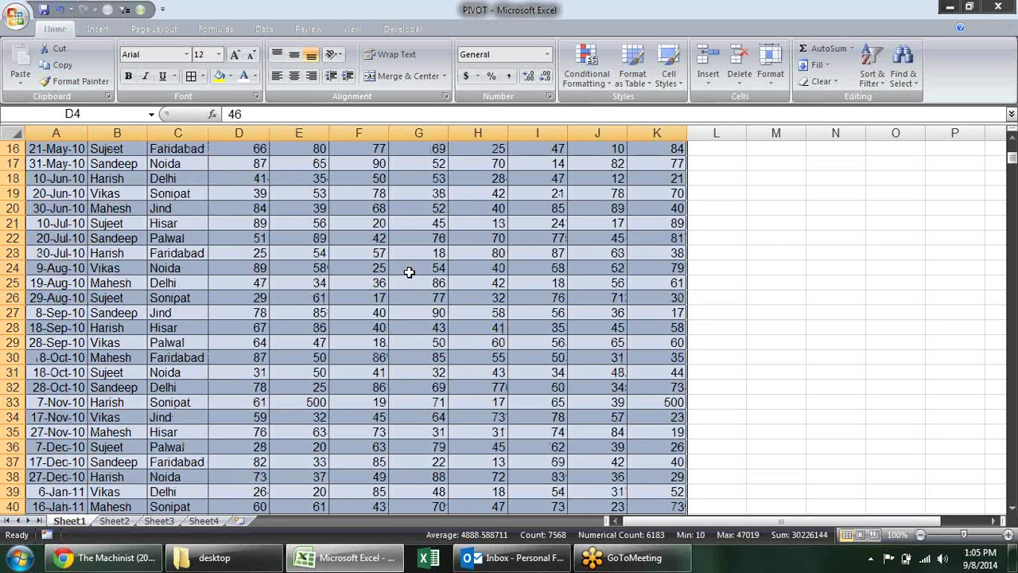
scroll(403, 271, "down", 8)
scroll(393, 283, "up", 2)
scroll(394, 284, "up", 7)
scroll(398, 285, "up", 4)
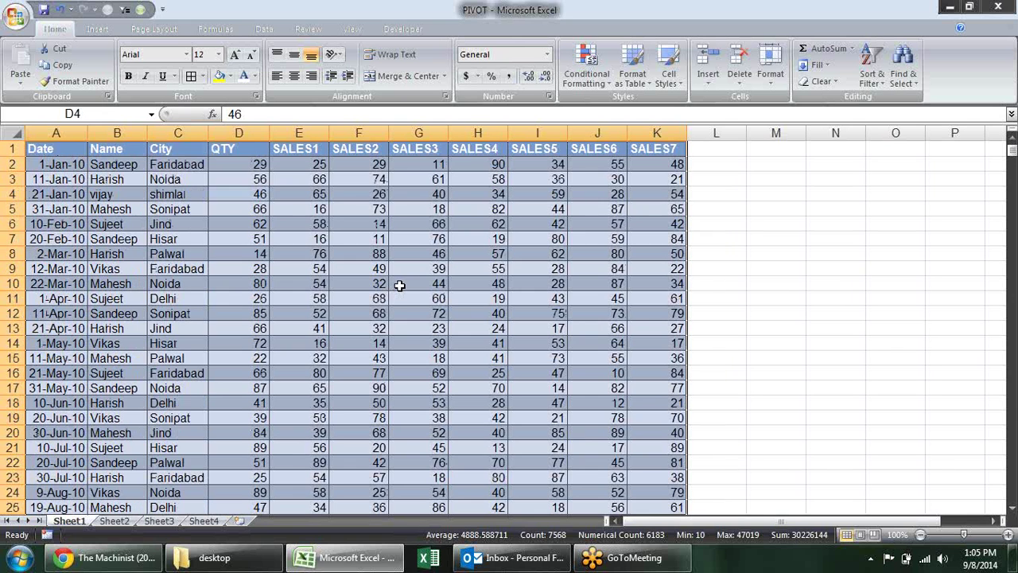
left_click(227, 177)
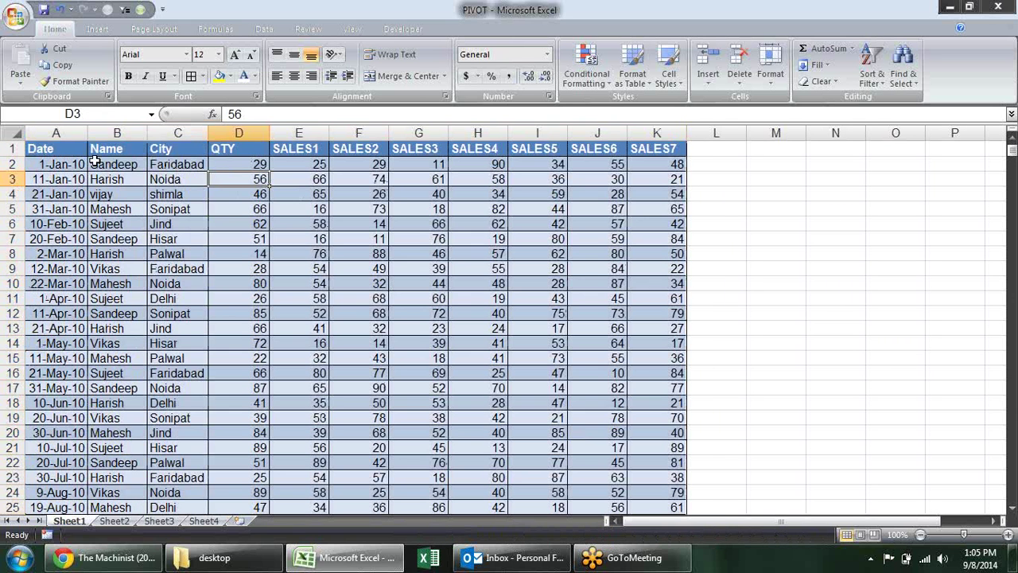
Create a PivotTable from Sheet1!$A$1:$K$688 on a New Worksheet, after briefly trying cell M2.
left_click(98, 29)
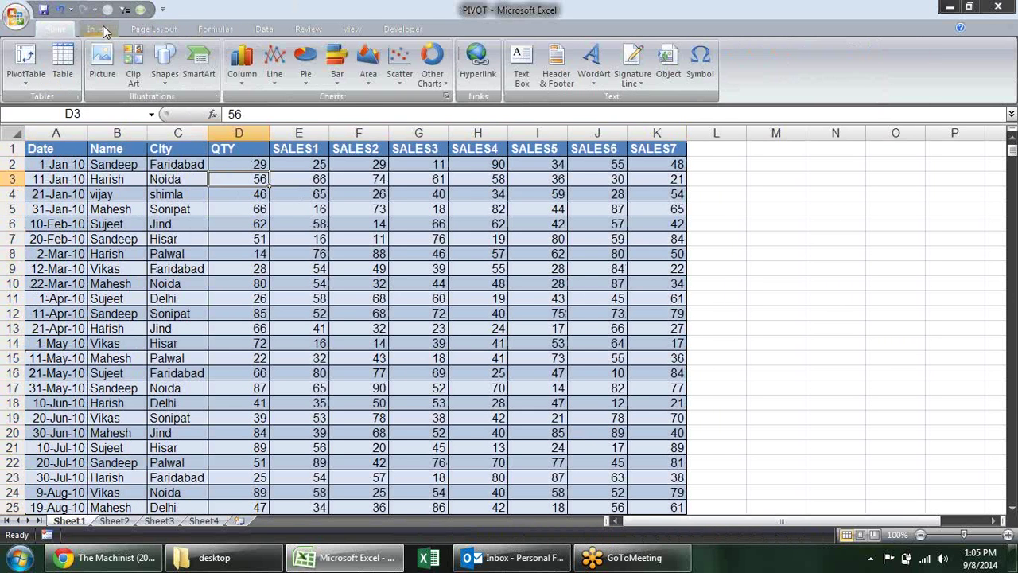
left_click(26, 70)
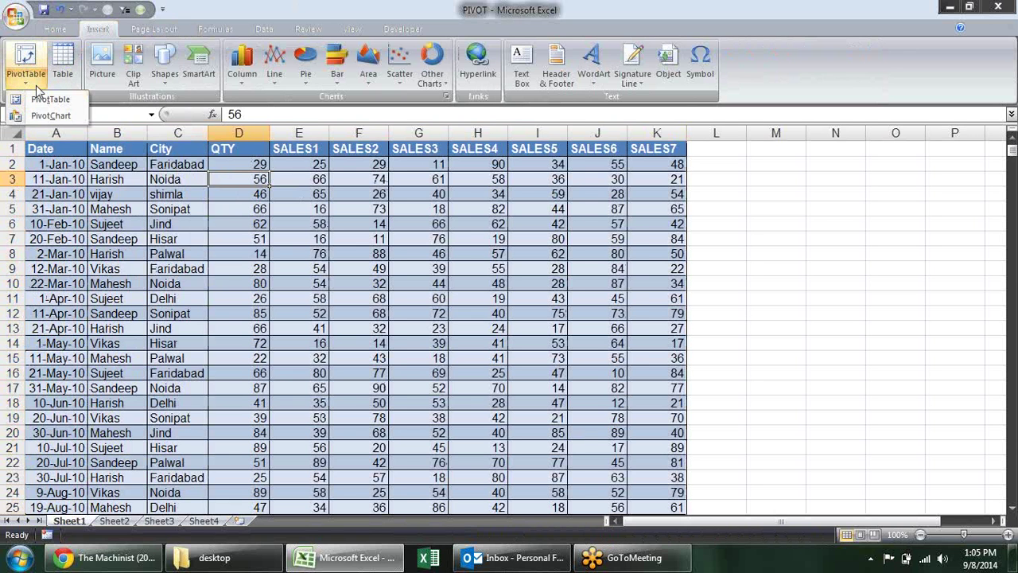
left_click(45, 106)
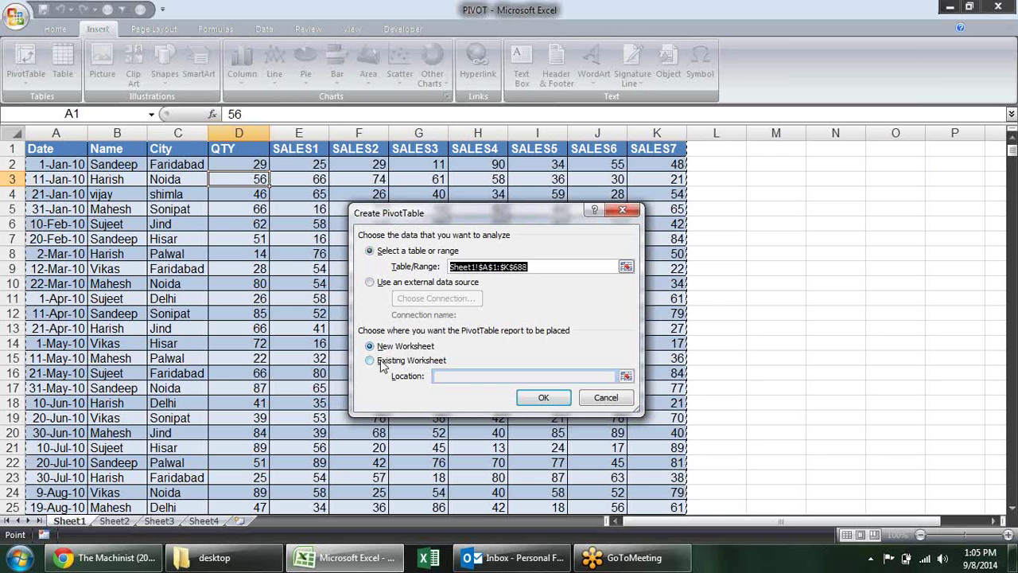
left_click(379, 362)
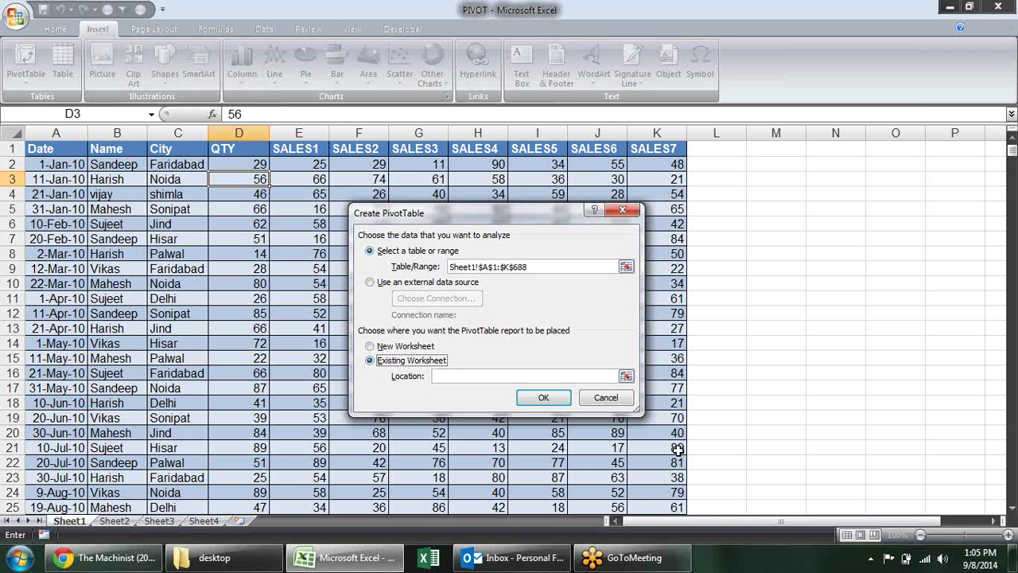
left_click(626, 376)
left_click(776, 165)
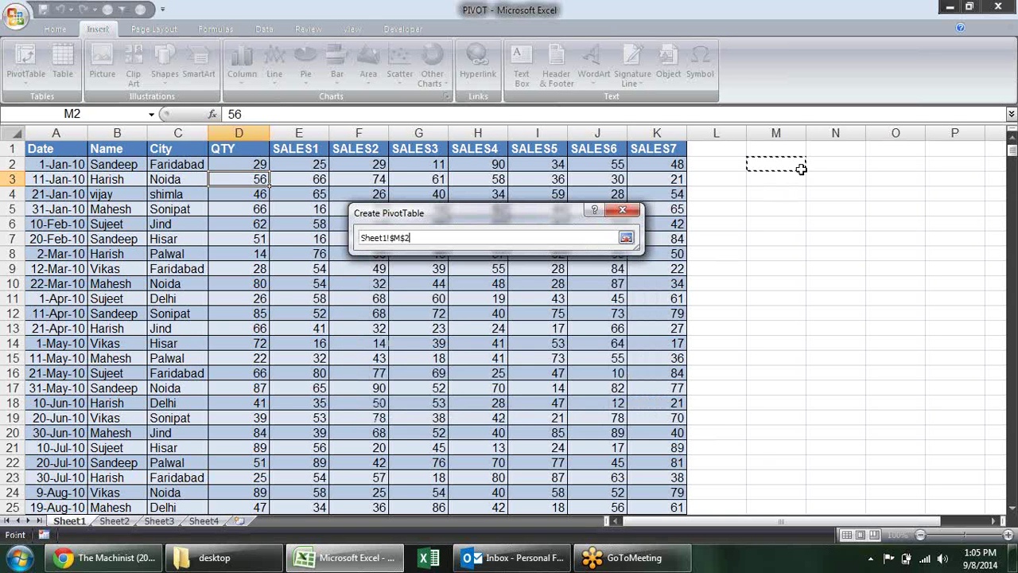
left_click(626, 237)
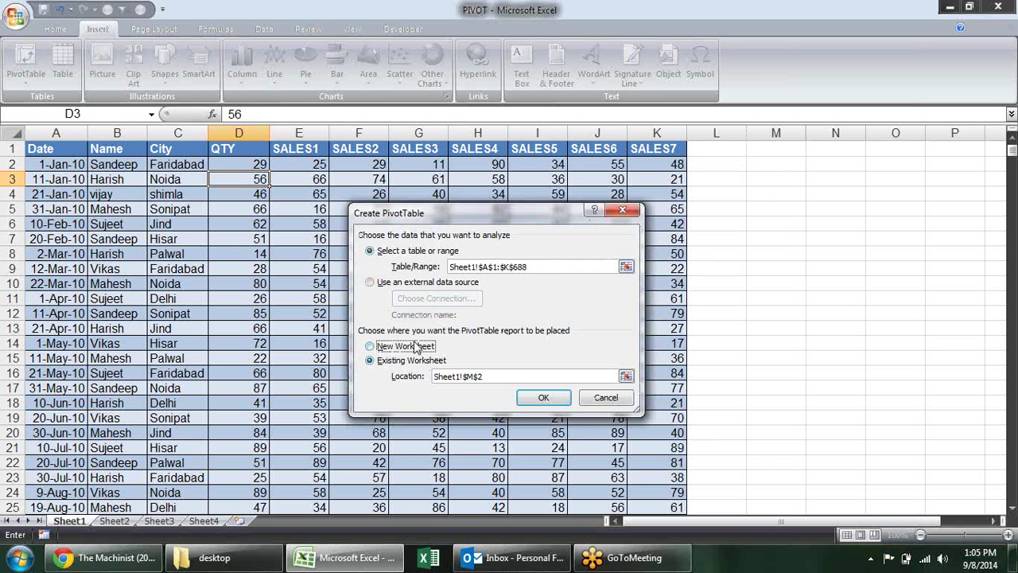
left_click(371, 346)
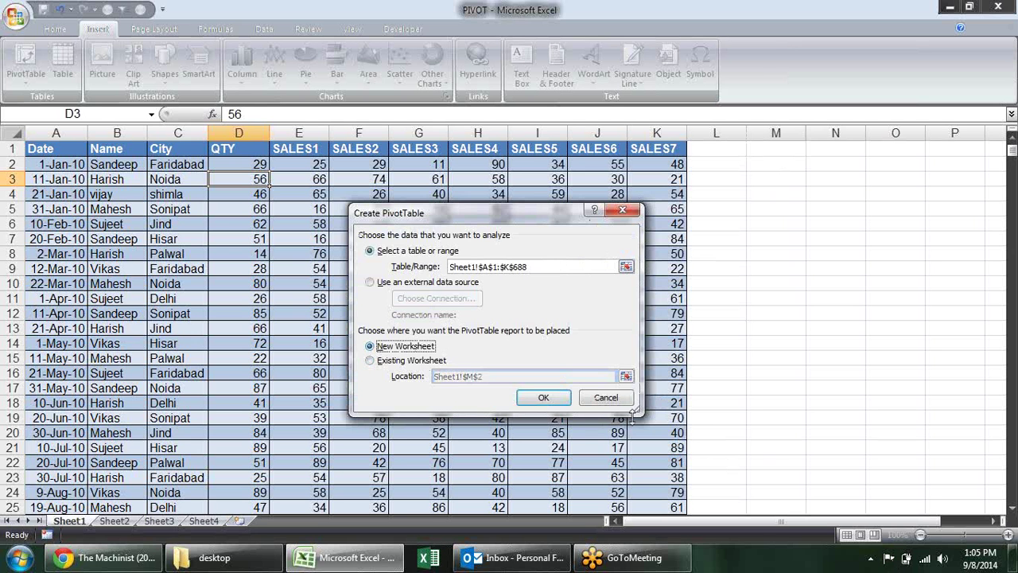
left_click(546, 401)
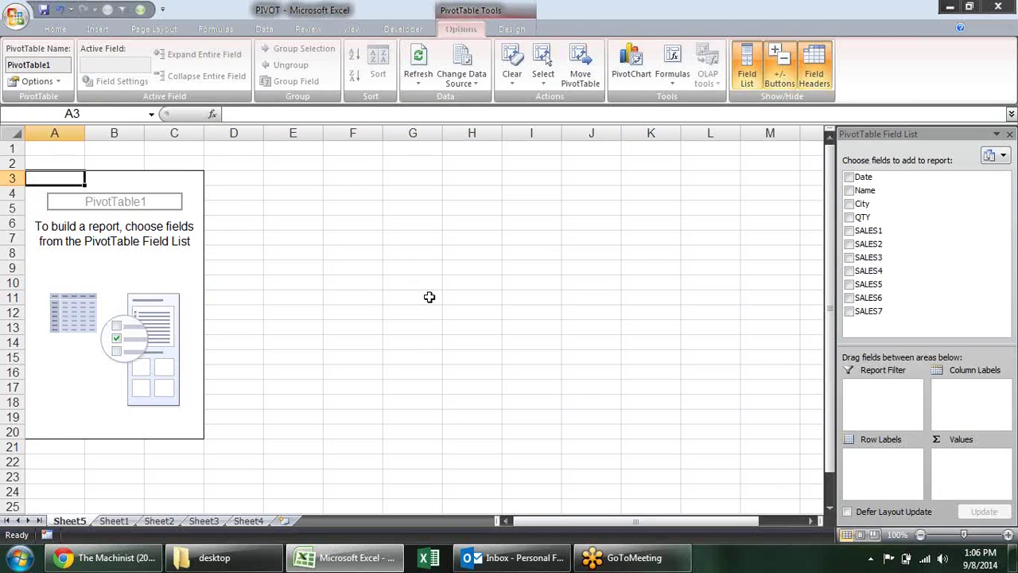
left_click(430, 297)
left_click(54, 226)
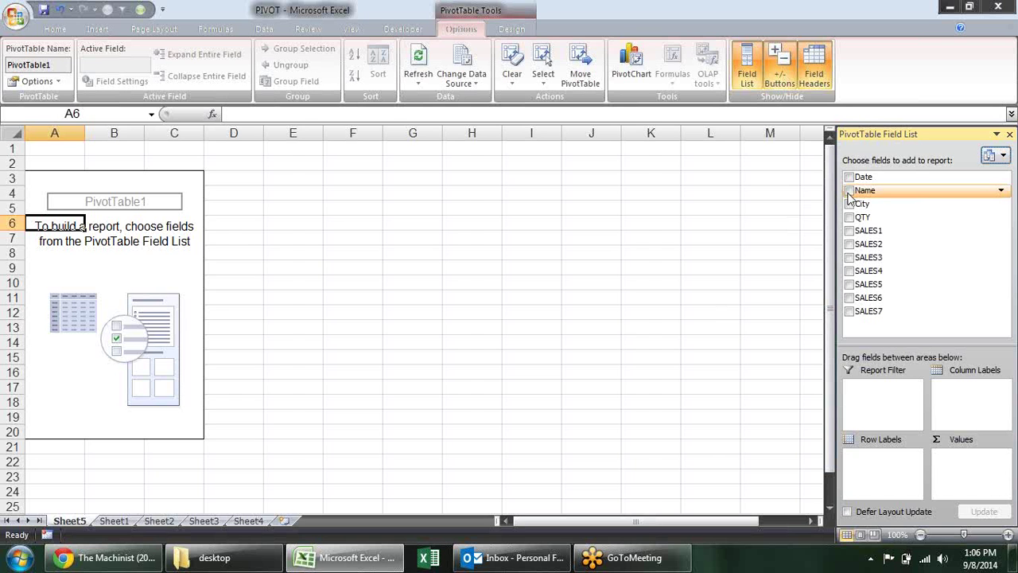
left_click(849, 191)
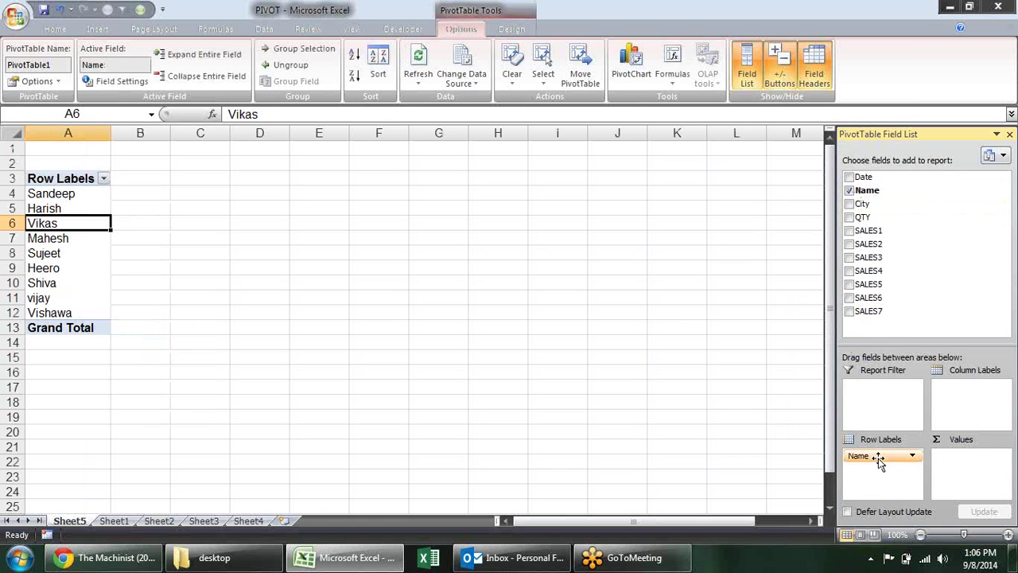
left_click(850, 191)
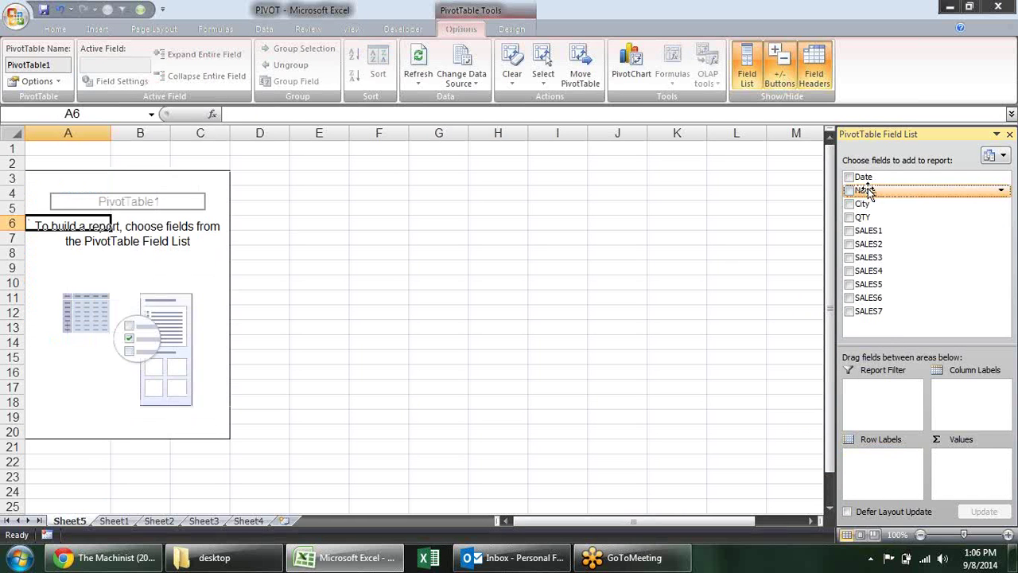
Add Name to Row Labels via its right-click menu, then tick City to nest it beneath.
right_click(870, 195)
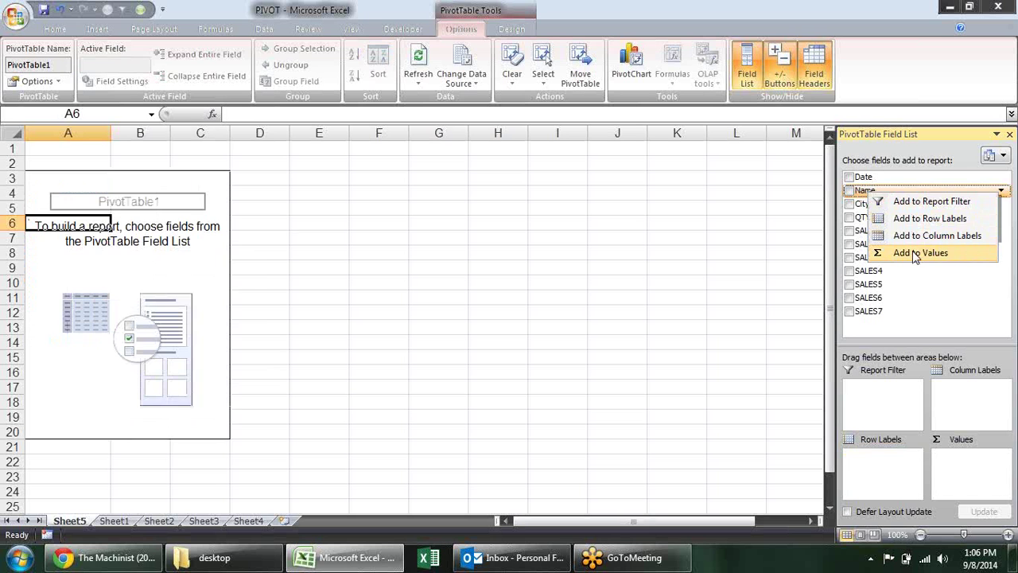
left_click(906, 218)
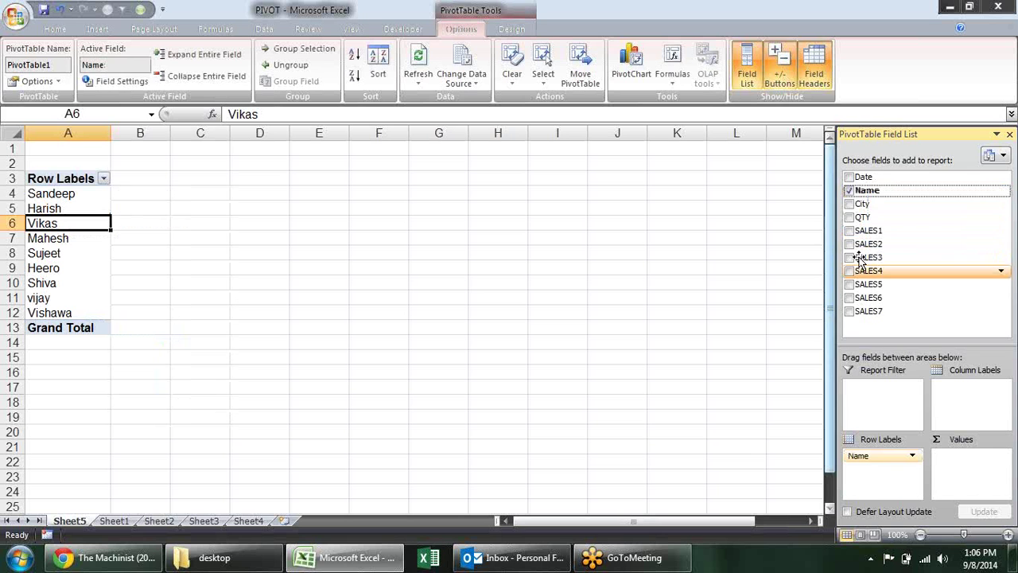
left_click(850, 204)
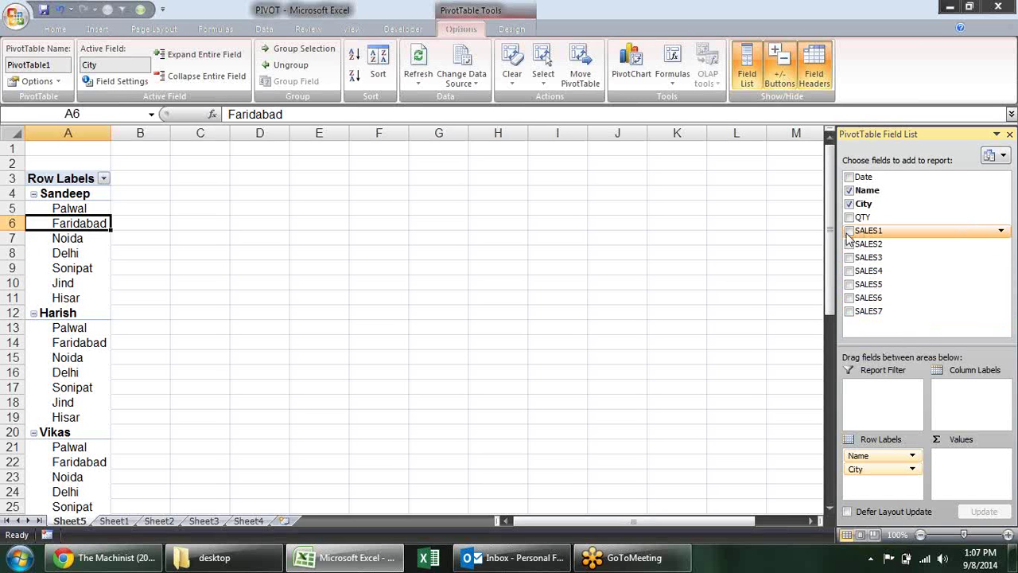
Tick SALES1 to sum sales per name and city, then check totals like 7076 and 869.
left_click(849, 231)
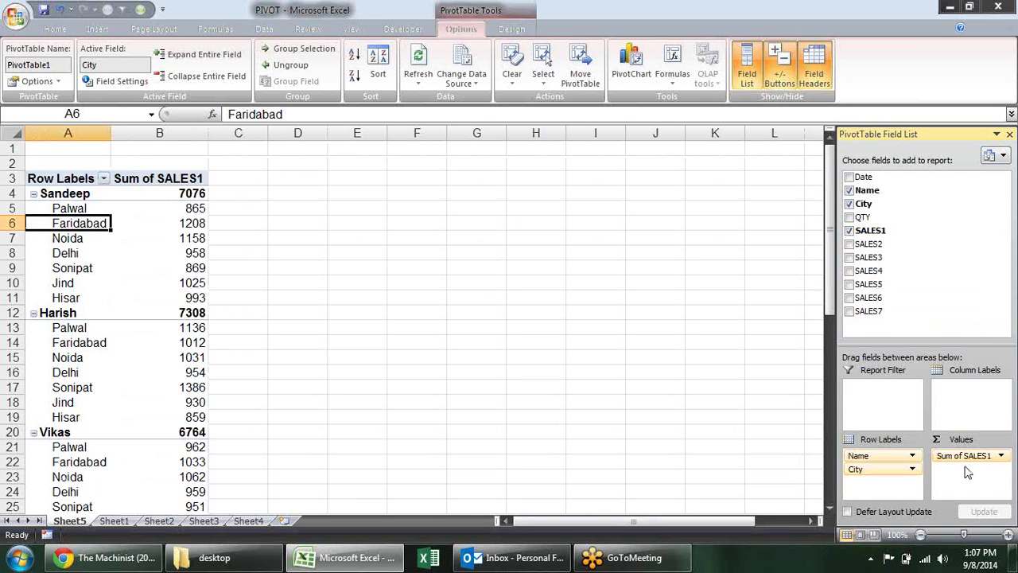
left_click(86, 194)
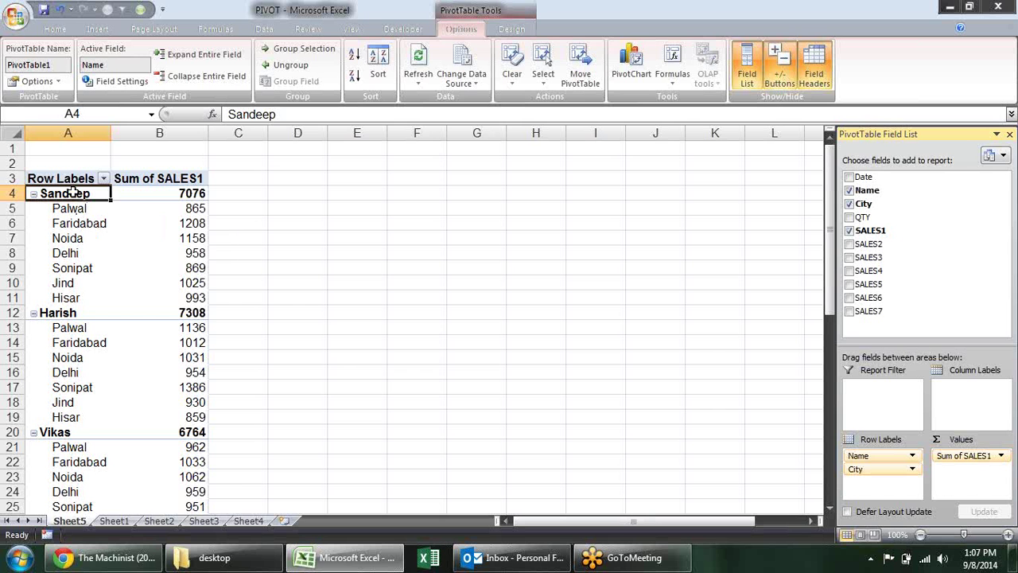
left_click(184, 193)
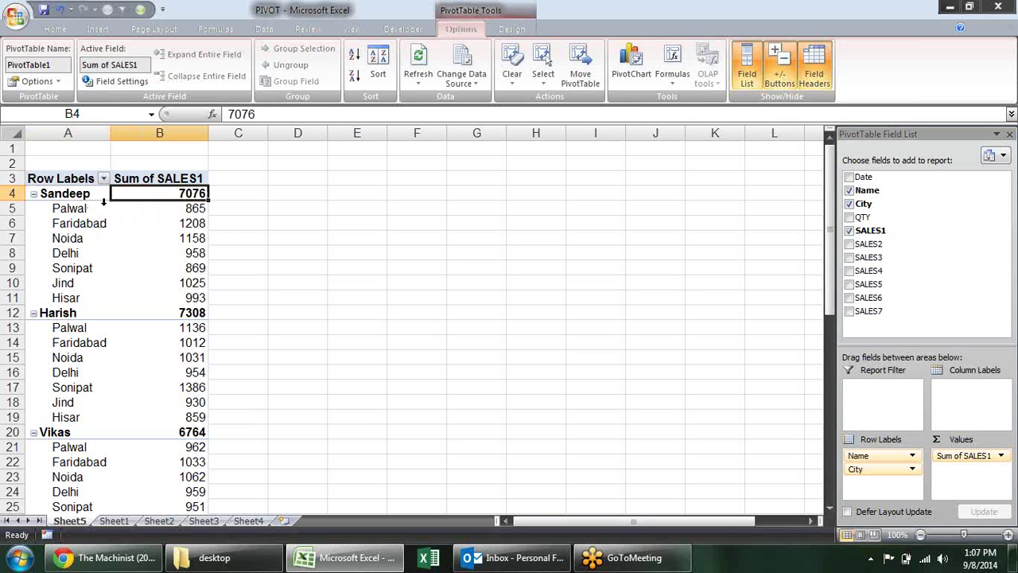
left_click(78, 209)
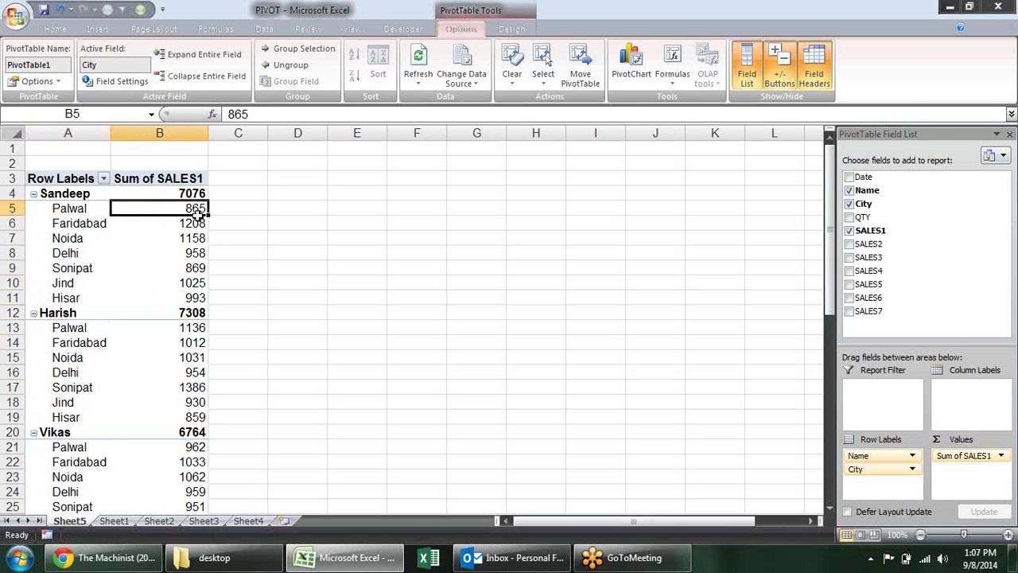
left_click_drag(191, 209, 189, 237)
left_click(94, 227)
left_click(184, 267)
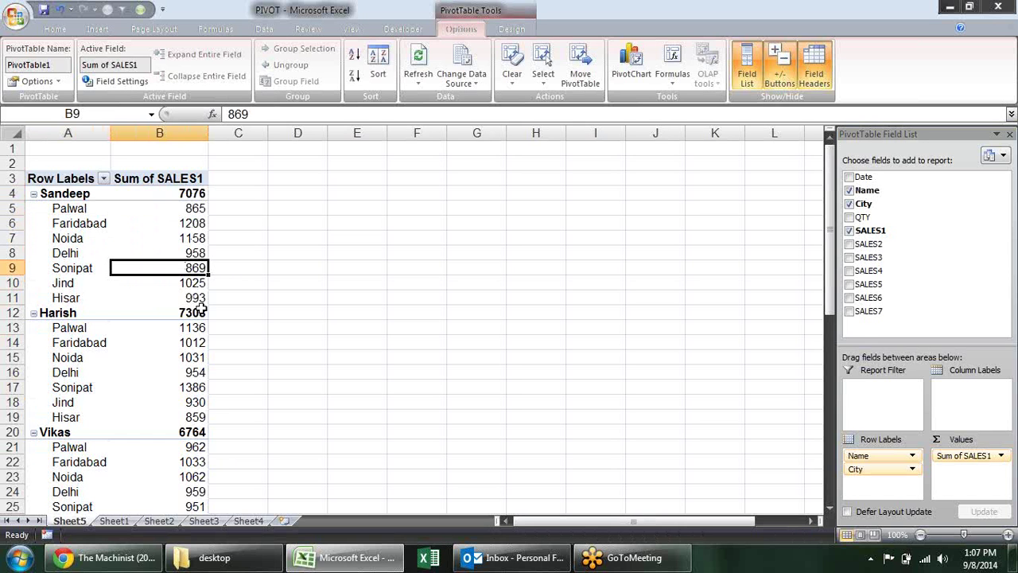
mouse_move(201, 308)
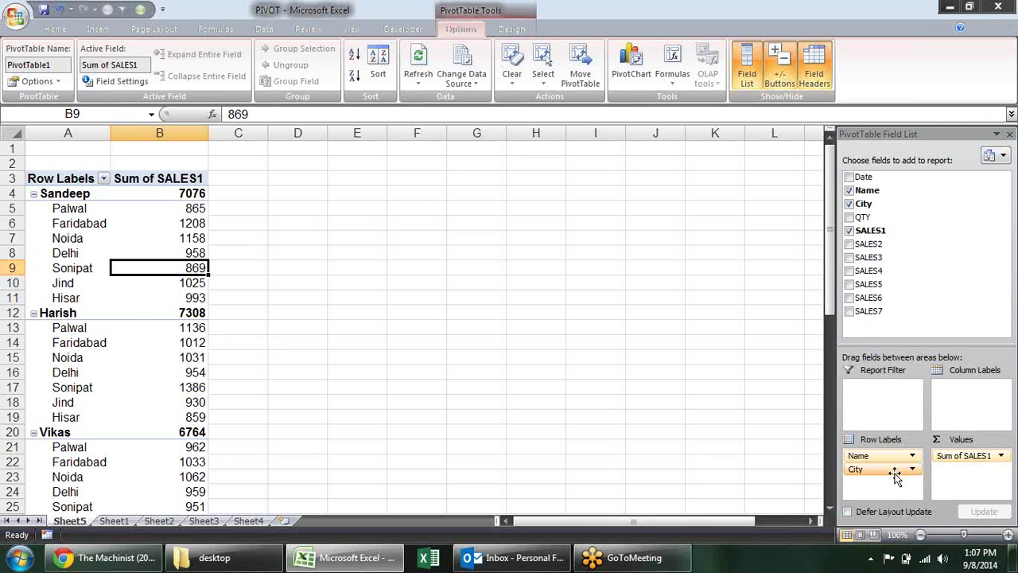
Drag City above Name in Row Labels, then check the values grouped under Palwal.
left_click_drag(895, 475, 890, 454)
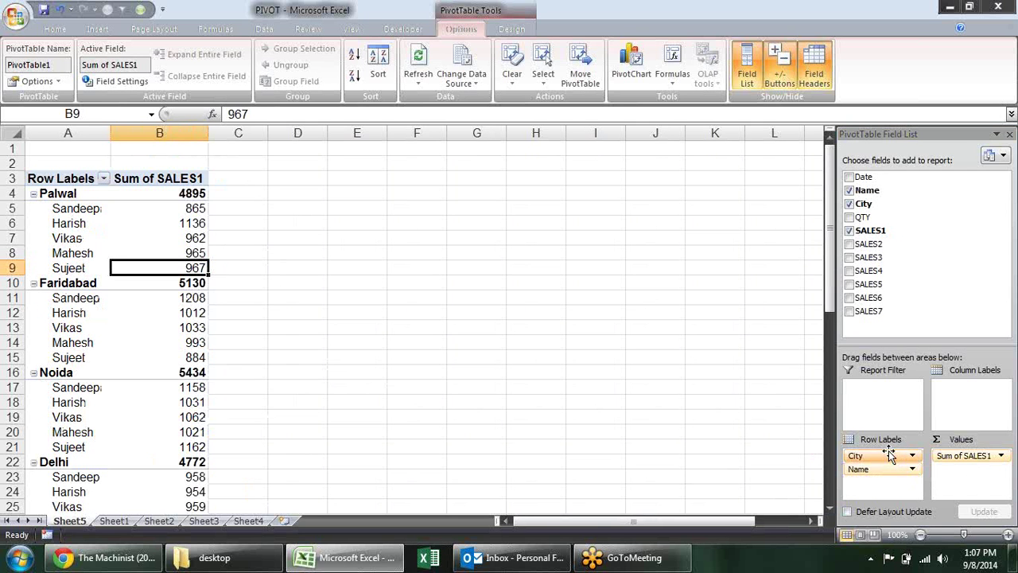
mouse_move(175, 193)
left_mouse_down()
mouse_move(175, 207)
mouse_move(151, 221)
left_mouse_up()
left_click(86, 211)
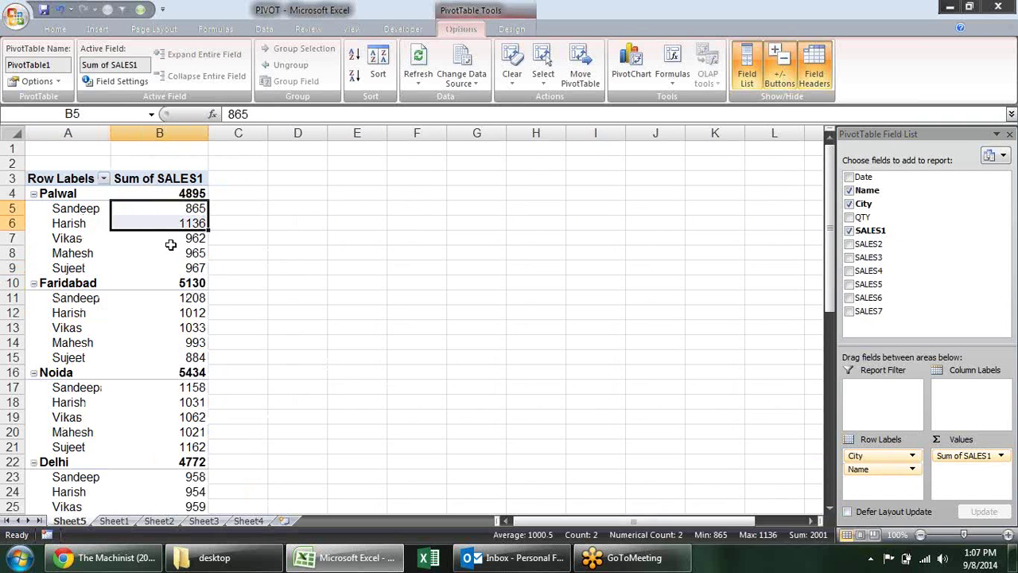
left_click(170, 238)
left_click(170, 268)
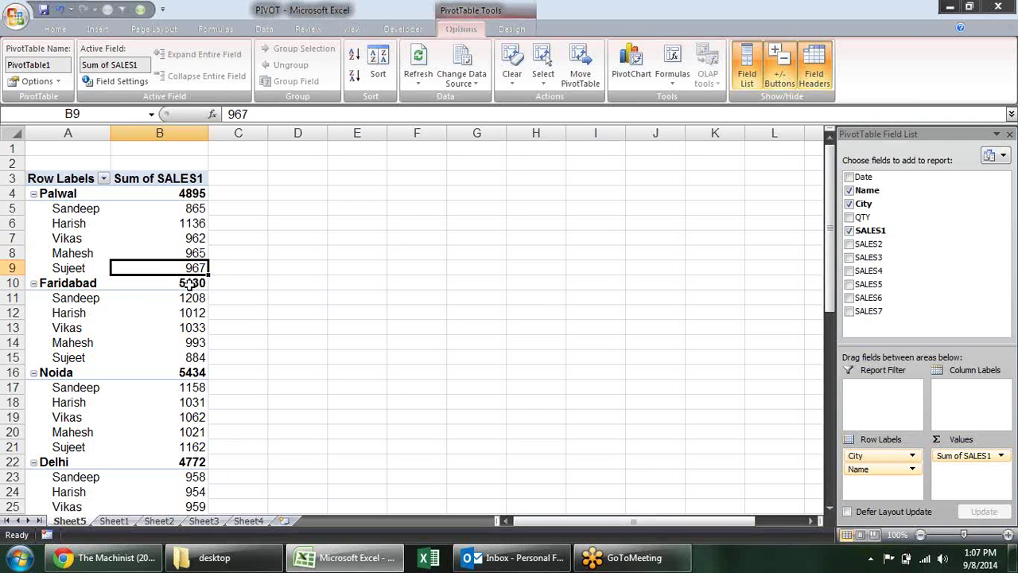
mouse_move(191, 285)
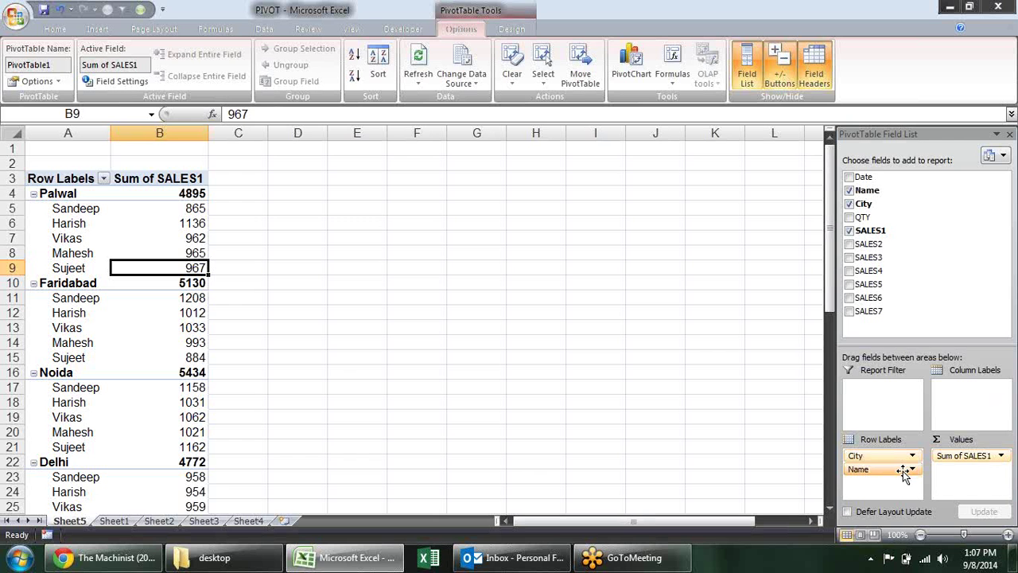
scroll(199, 215, "down", 4)
scroll(198, 214, "down", 5)
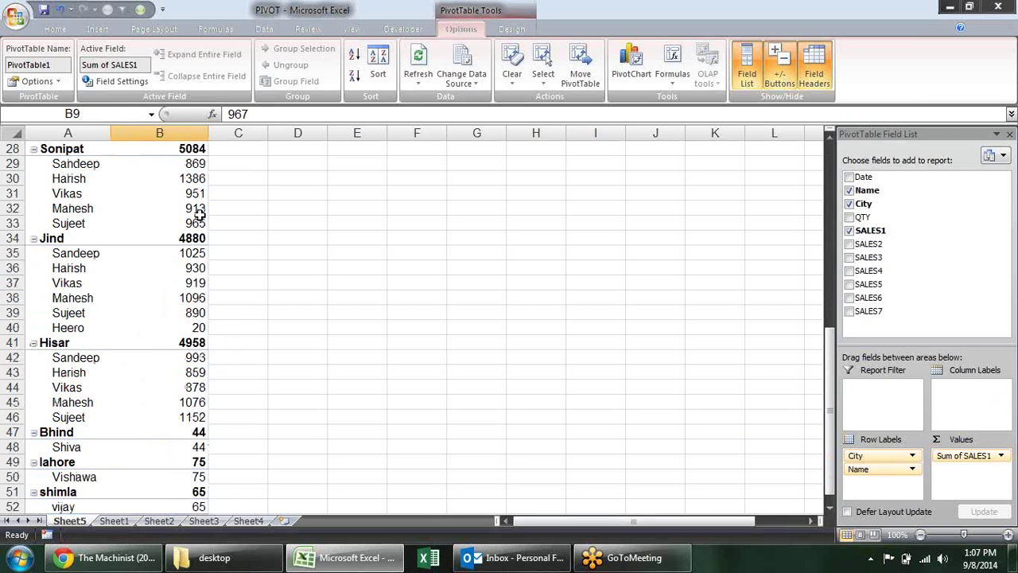
scroll(199, 215, "up", 2)
scroll(198, 219, "up", 5)
scroll(199, 223, "up", 2)
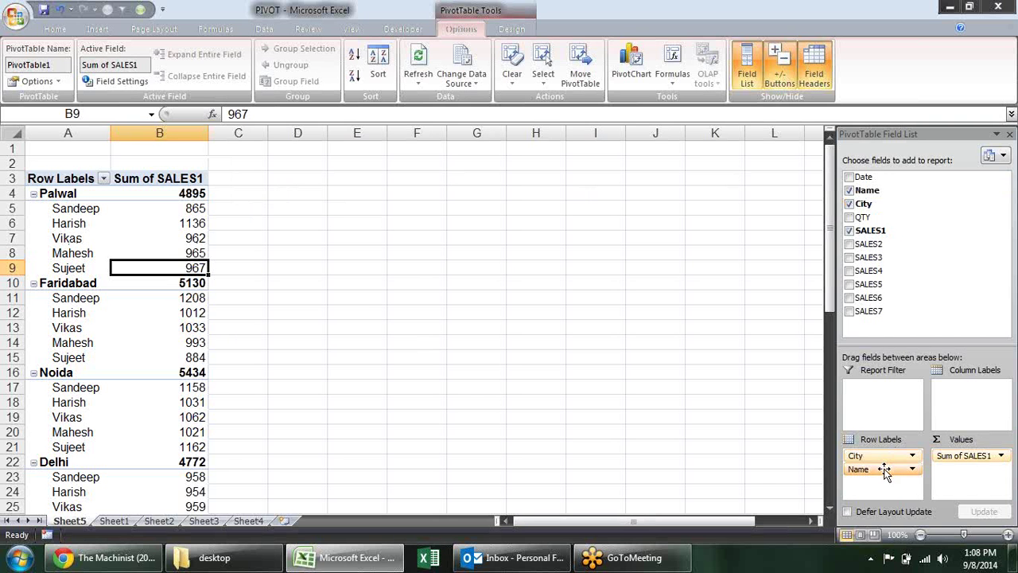
Move Name to Column Labels, then check Palwal's values 865, 1136, 962, 965 and total 4895.
left_click_drag(882, 468, 961, 402)
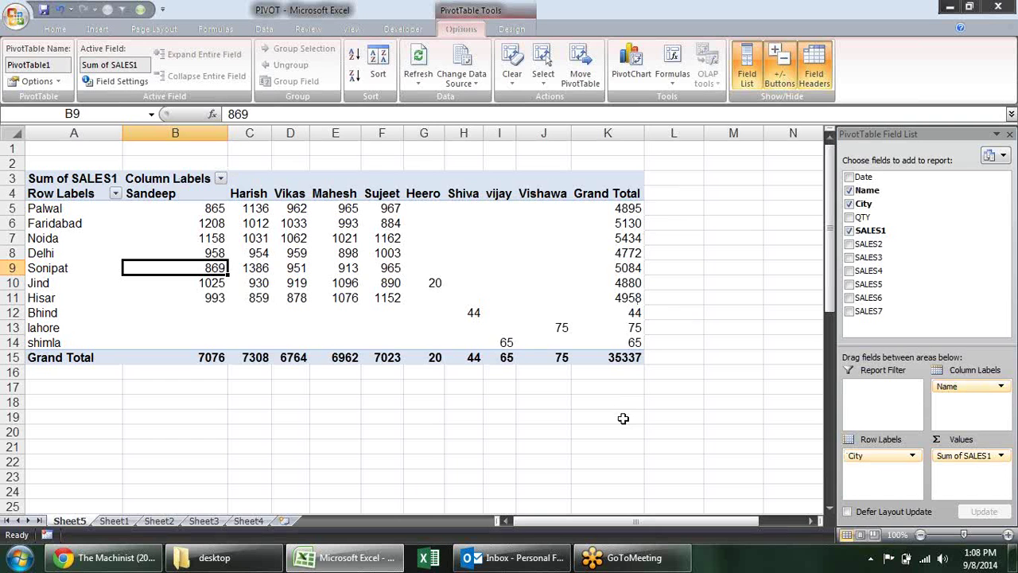
left_click(175, 198)
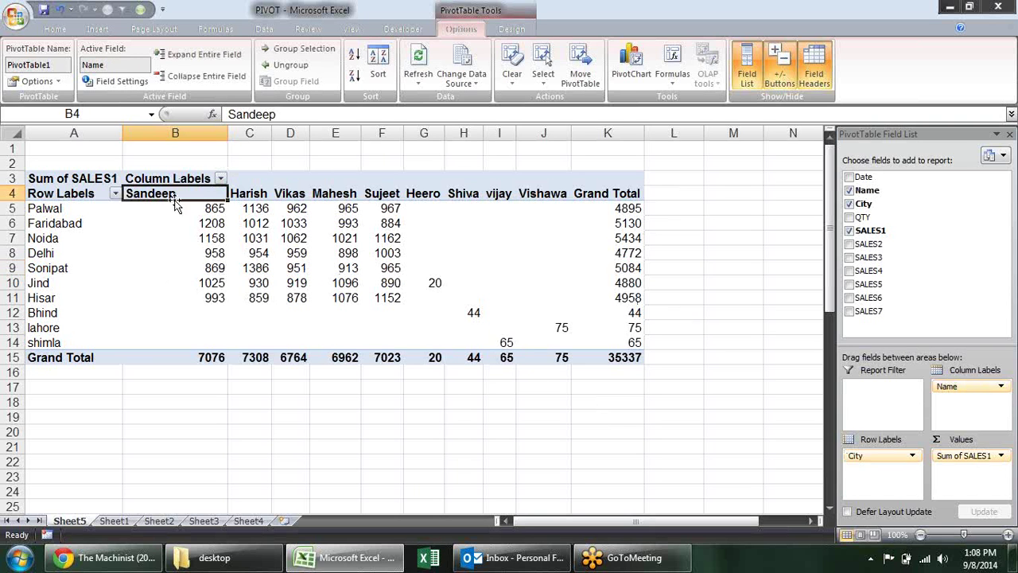
left_click(207, 209)
left_click(292, 210)
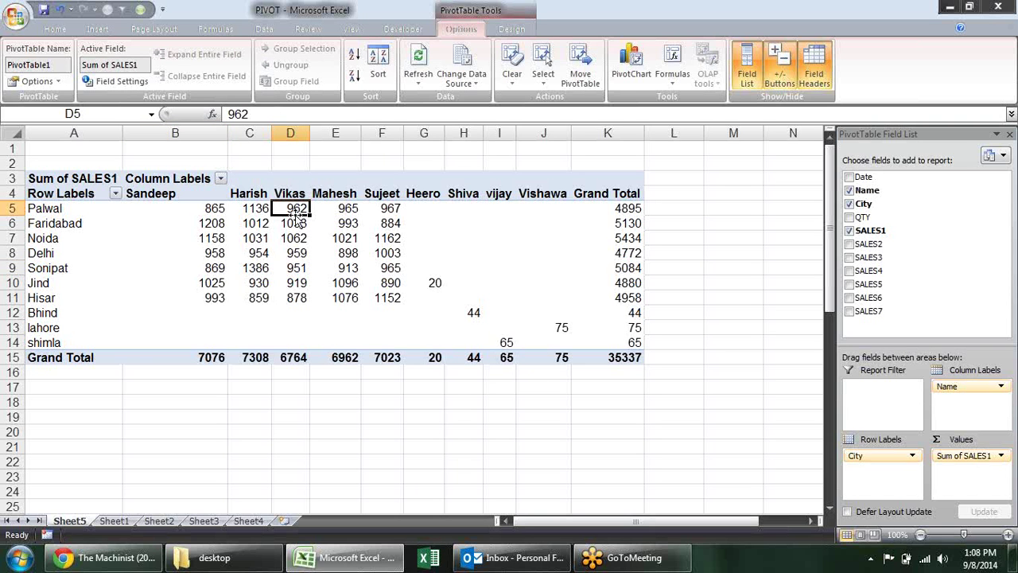
left_click(72, 210)
left_click(200, 207)
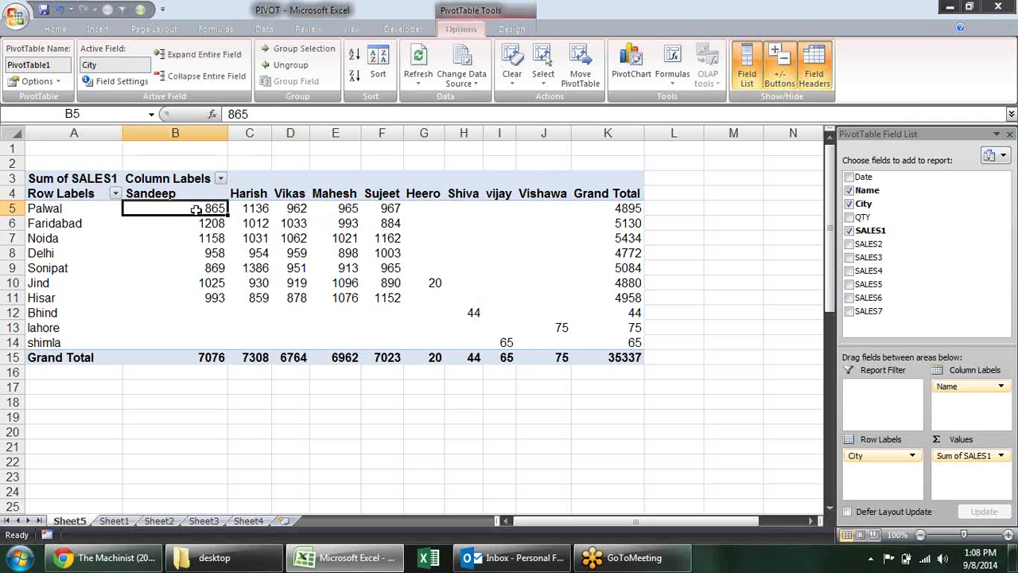
left_click(254, 207)
left_click(307, 208)
left_click(359, 204)
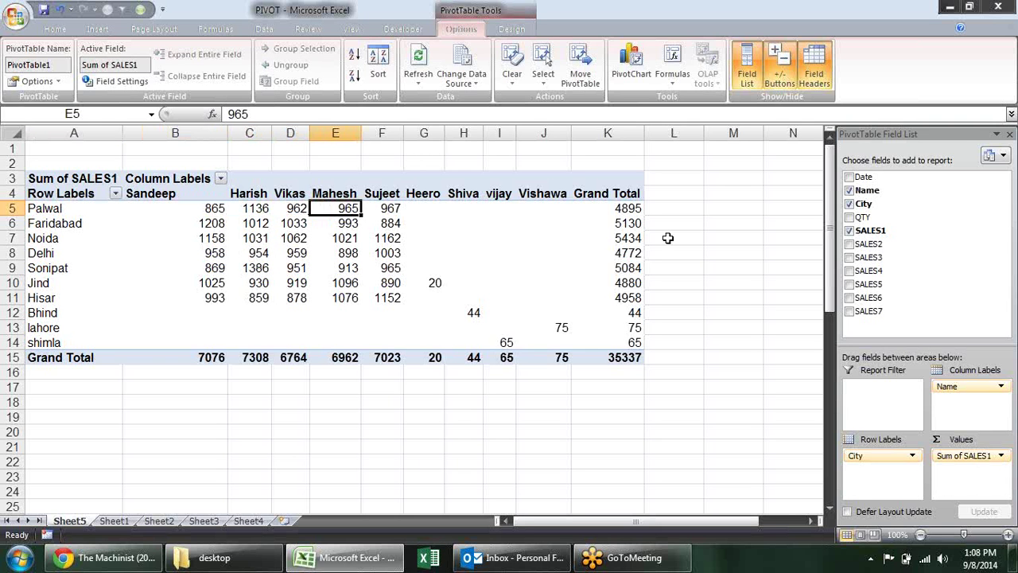
left_click(617, 212)
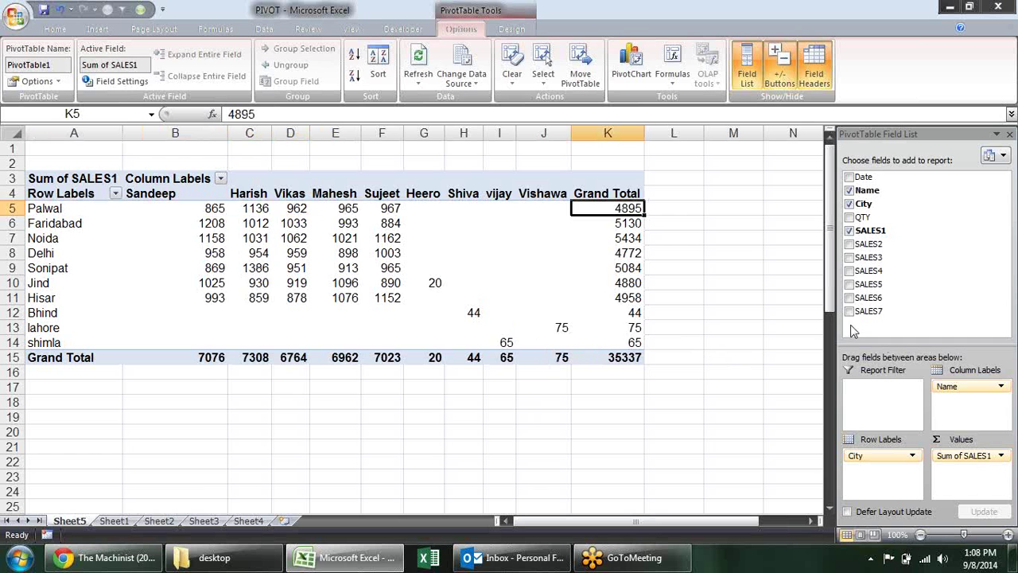
left_click_drag(950, 386, 899, 484)
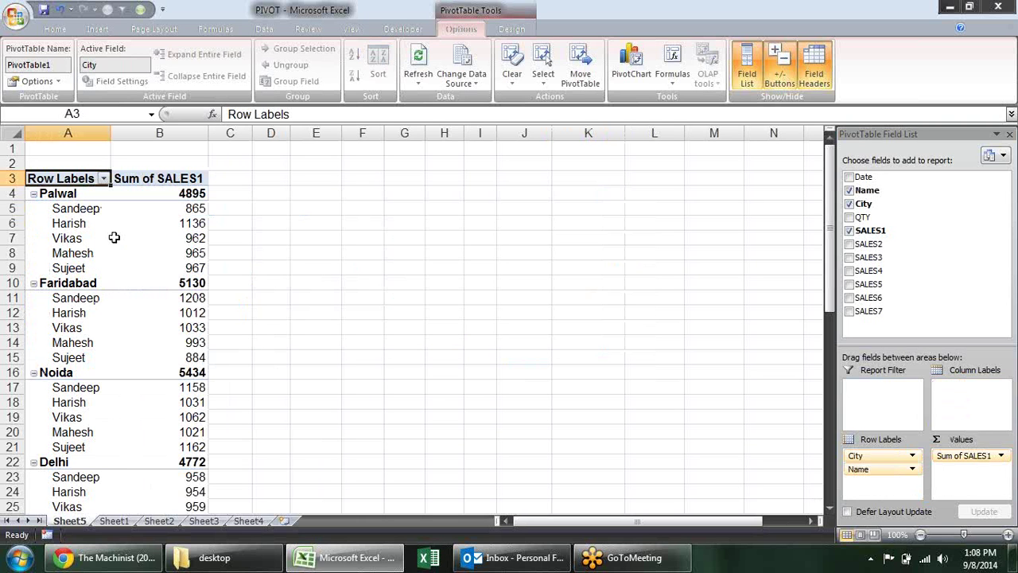
left_click(114, 237)
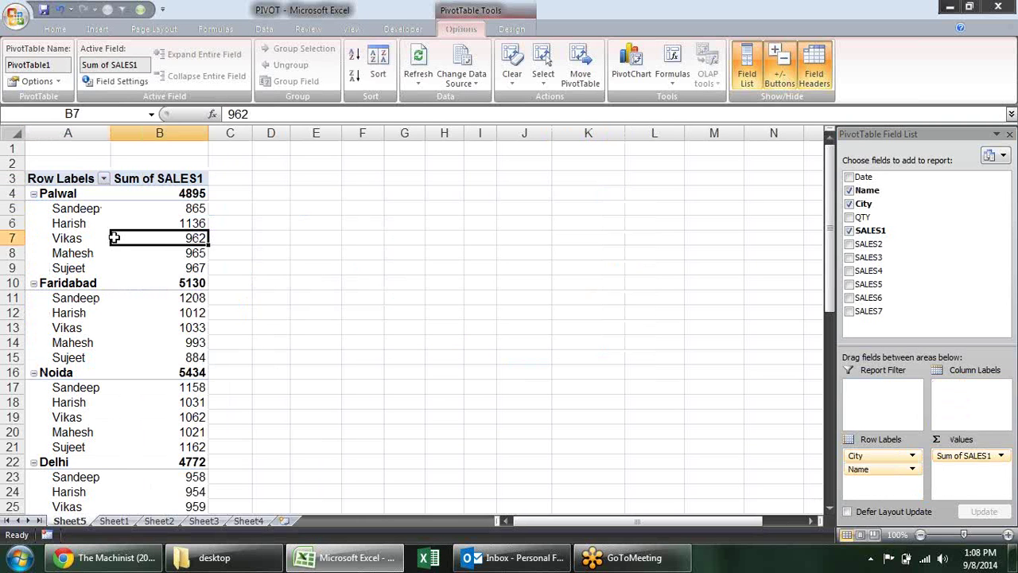
left_click(65, 208)
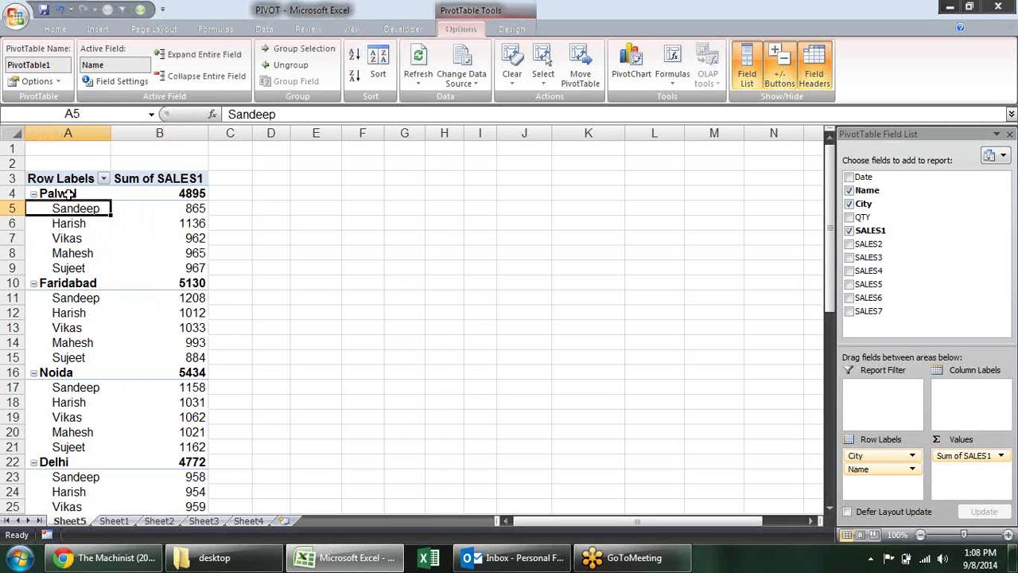
left_click(69, 194)
left_click(82, 212)
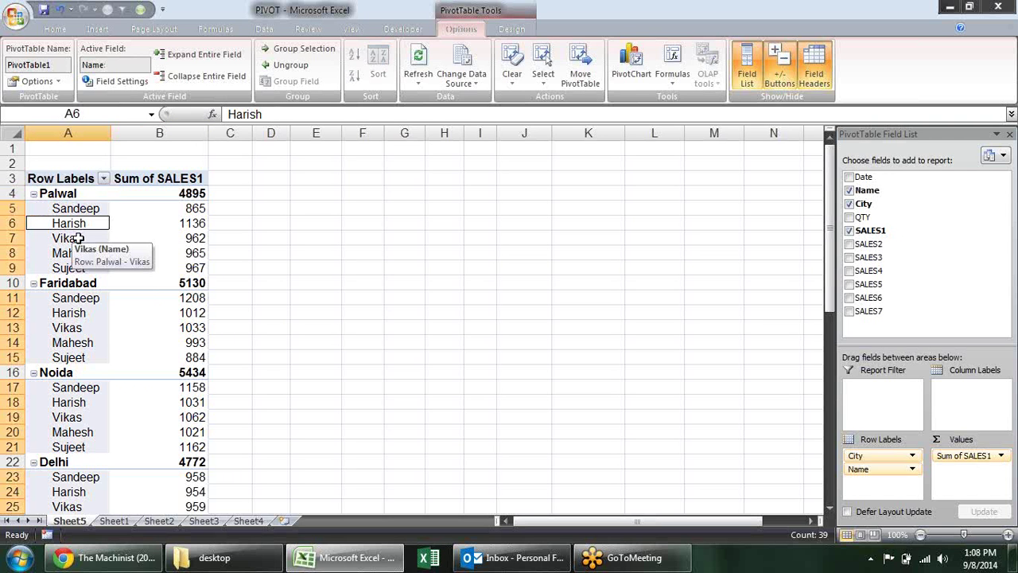
left_click(151, 226)
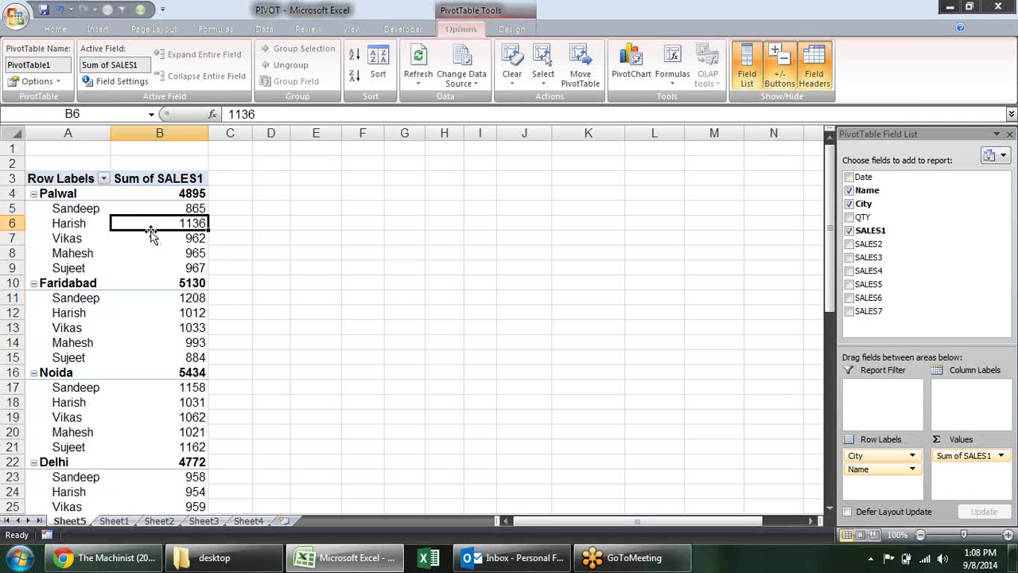
left_click(93, 225)
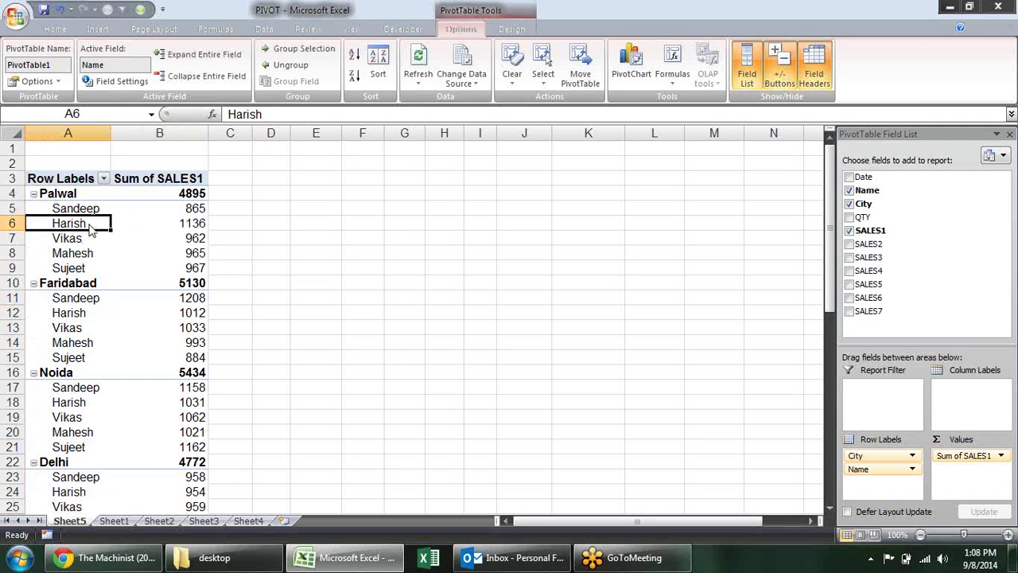
right_click(91, 228)
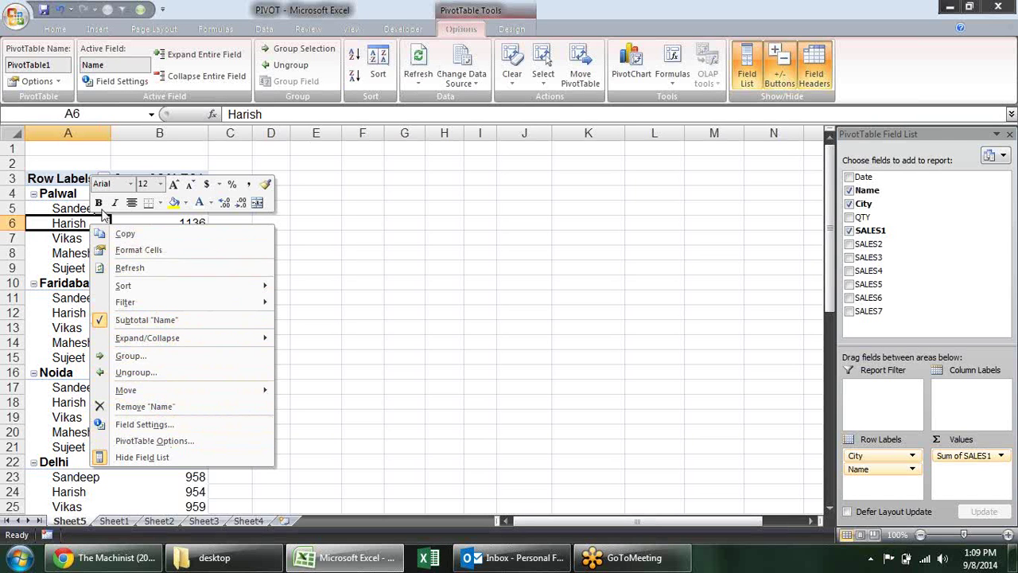
key("Escape")
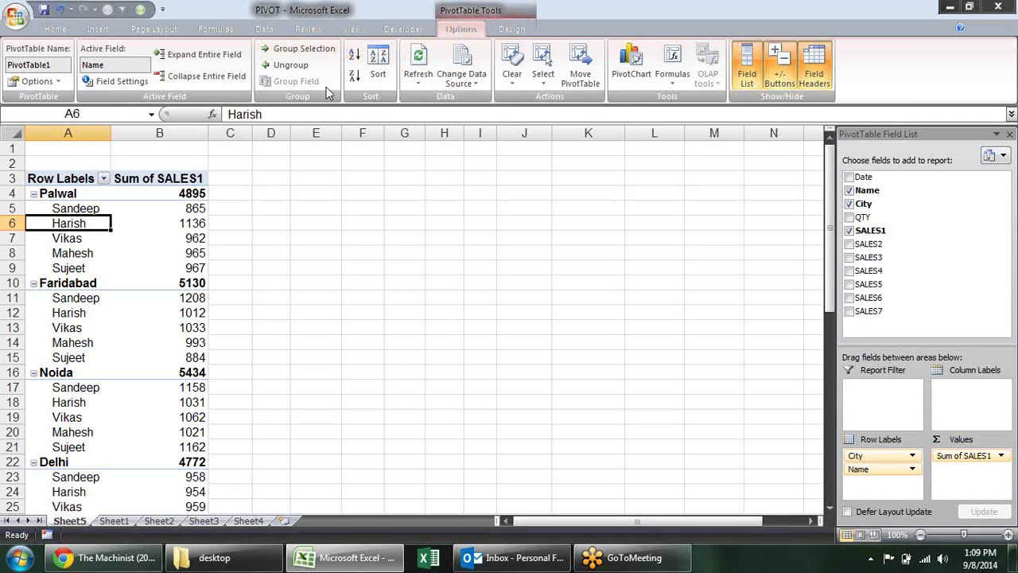
Turn on Classic PivotTable layout on the Display tab of PivotTable Options.
left_click(42, 83)
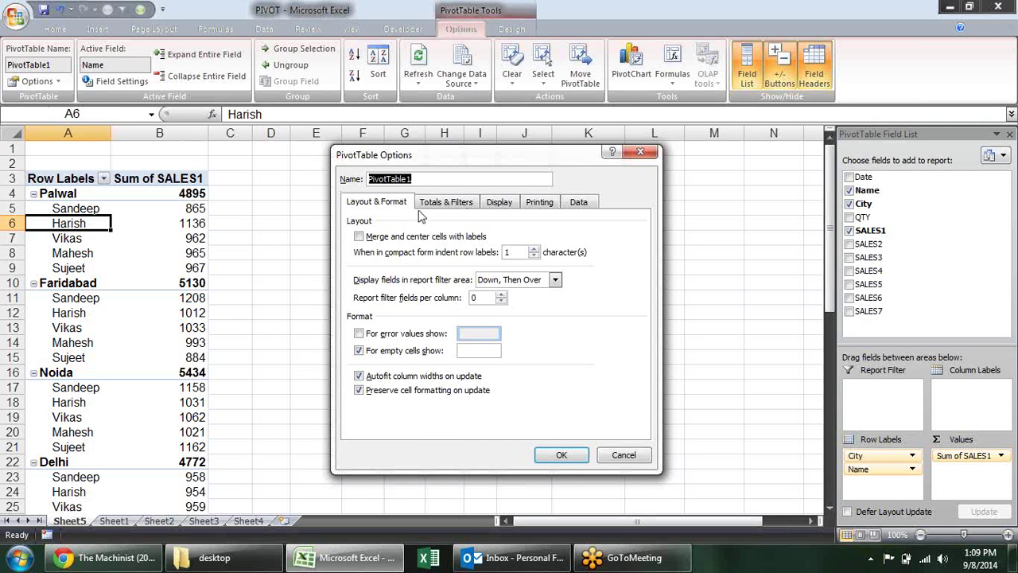
left_click(498, 204)
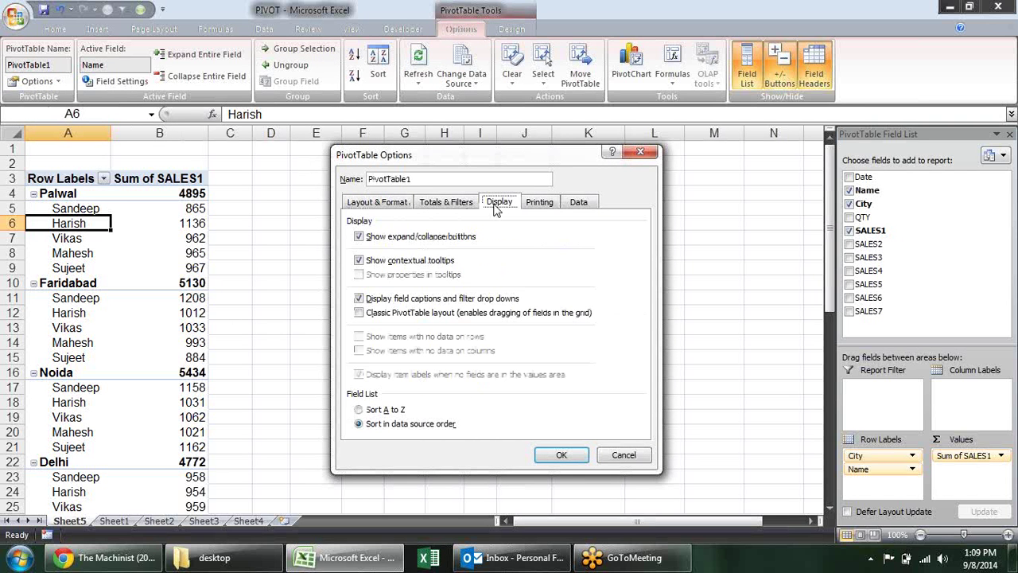
left_click(359, 313)
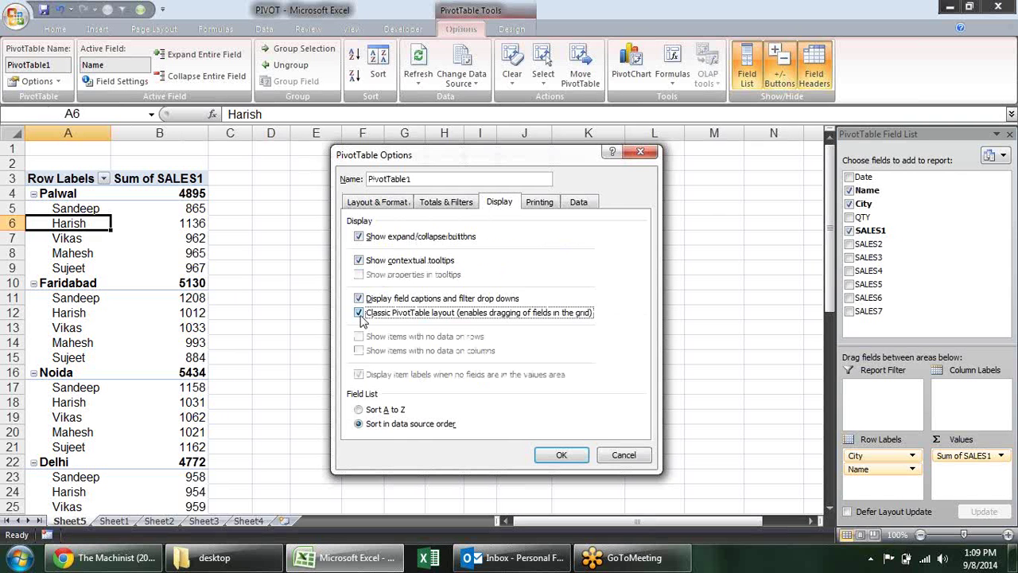
left_click(562, 455)
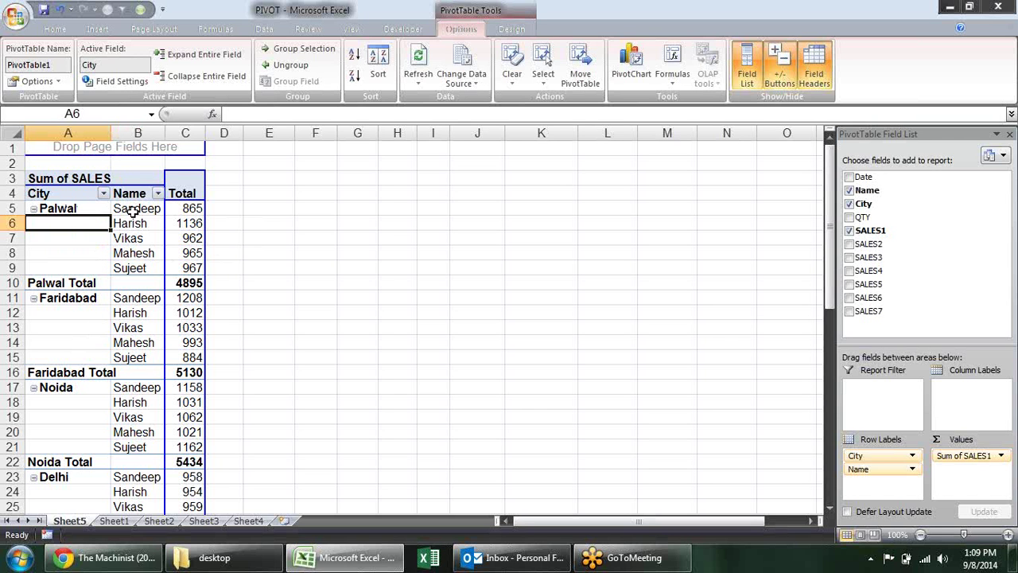
left_click(83, 249)
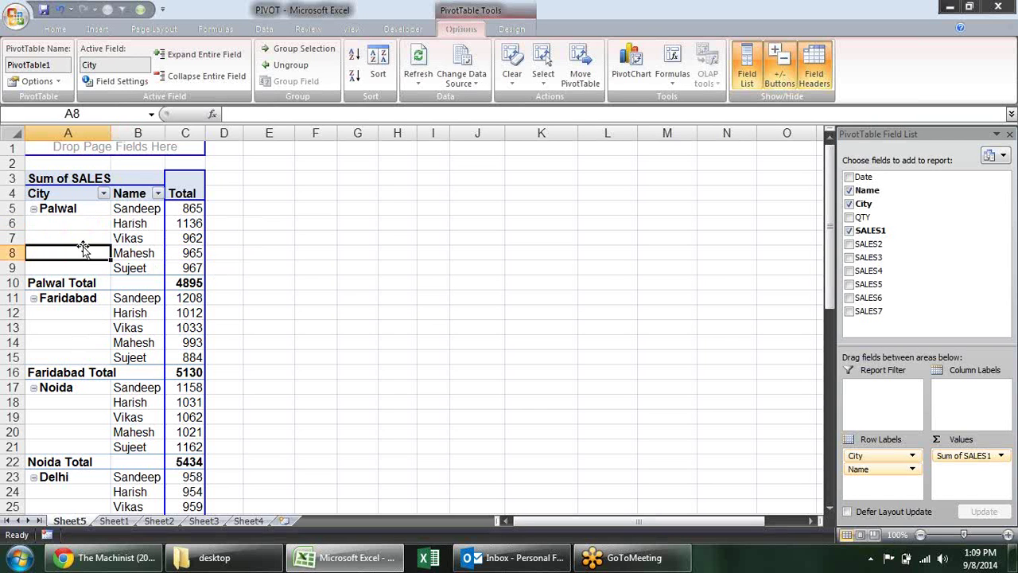
left_click(82, 222)
left_click(82, 208)
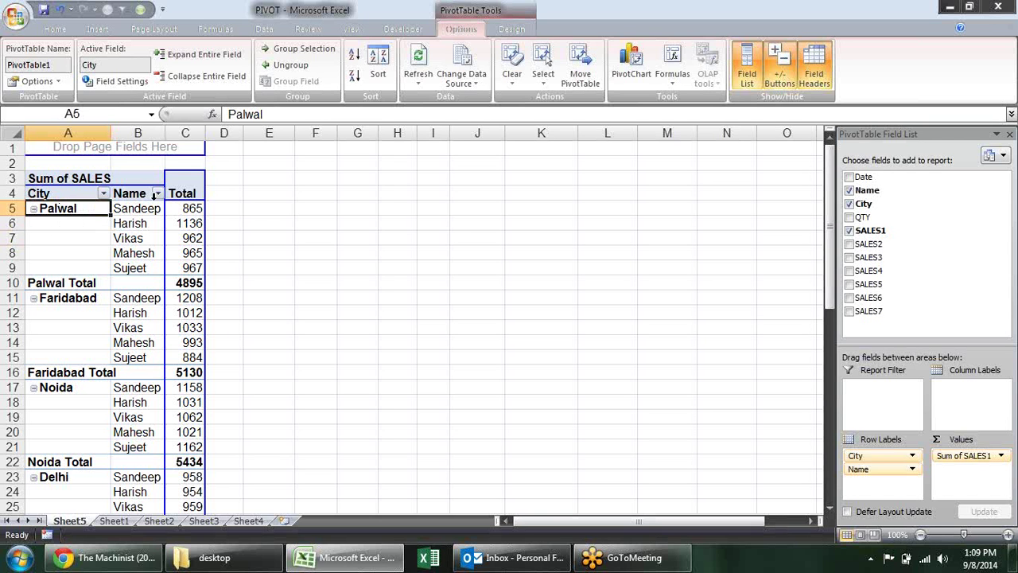
left_click(94, 197)
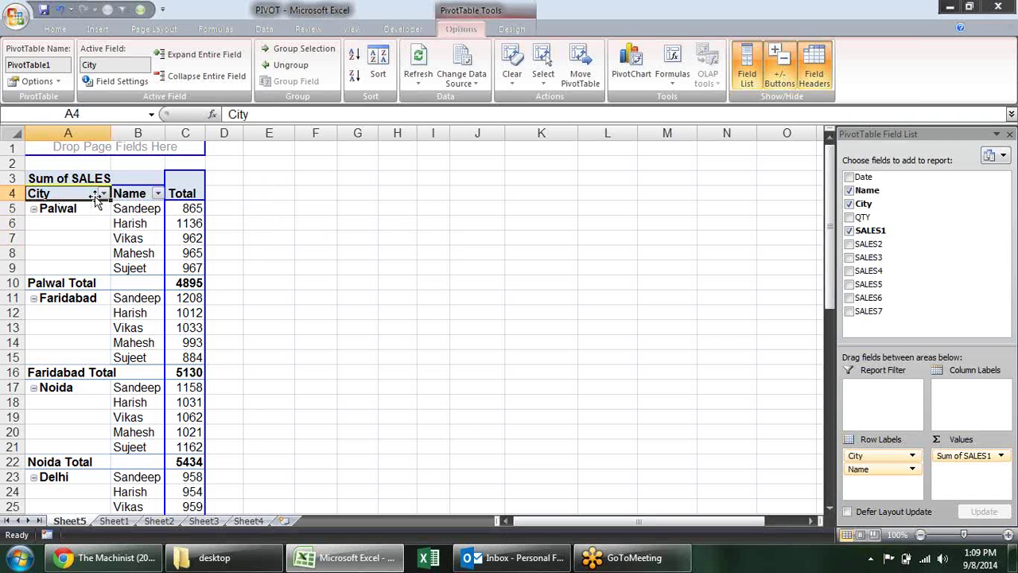
key("shift+Right")
key("shift+Right")
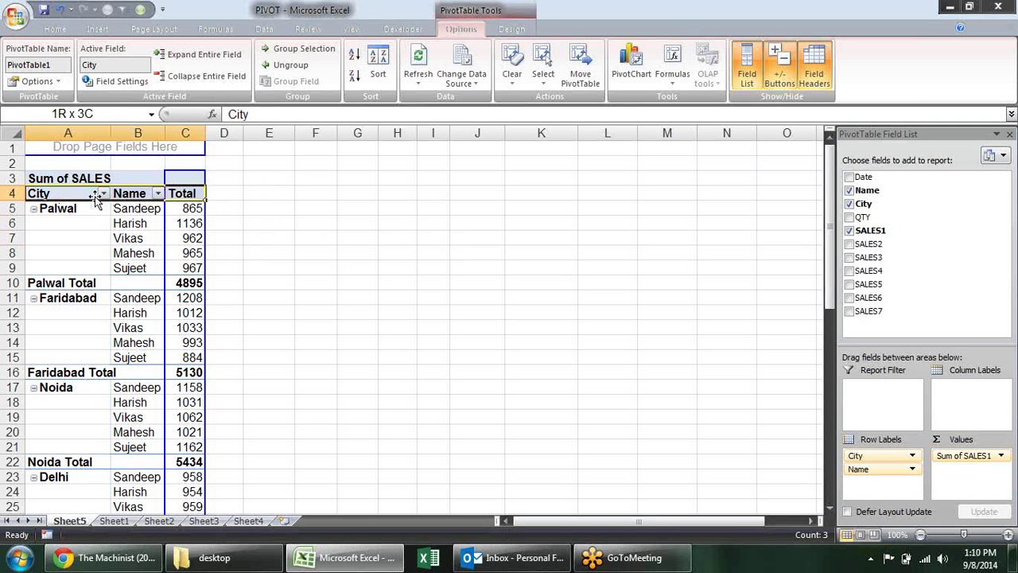
key("shift+Down")
key("Tab")
key("Tab")
key("shift+Up")
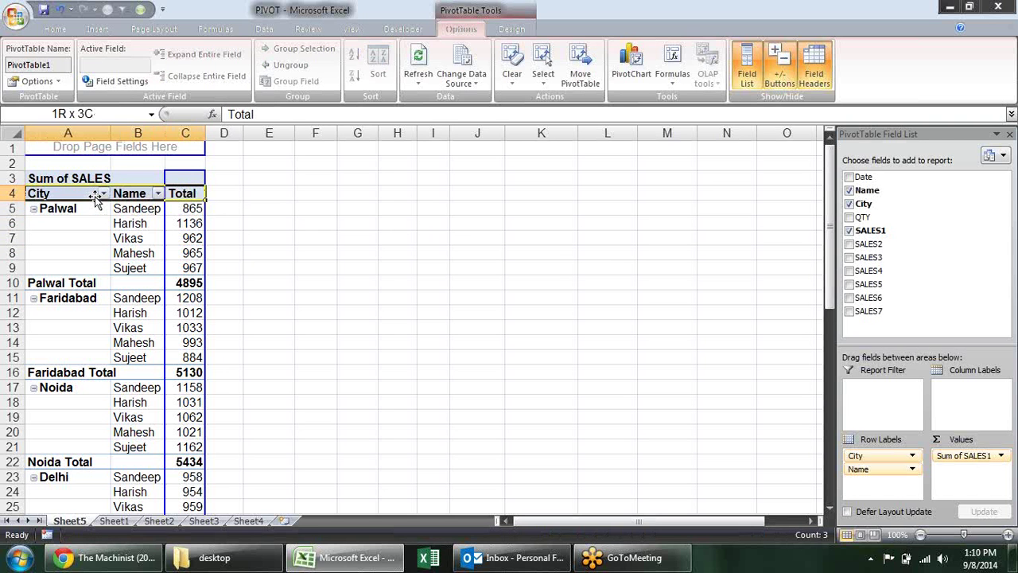
key("ctrl+shift+Down")
key("ctrl+c")
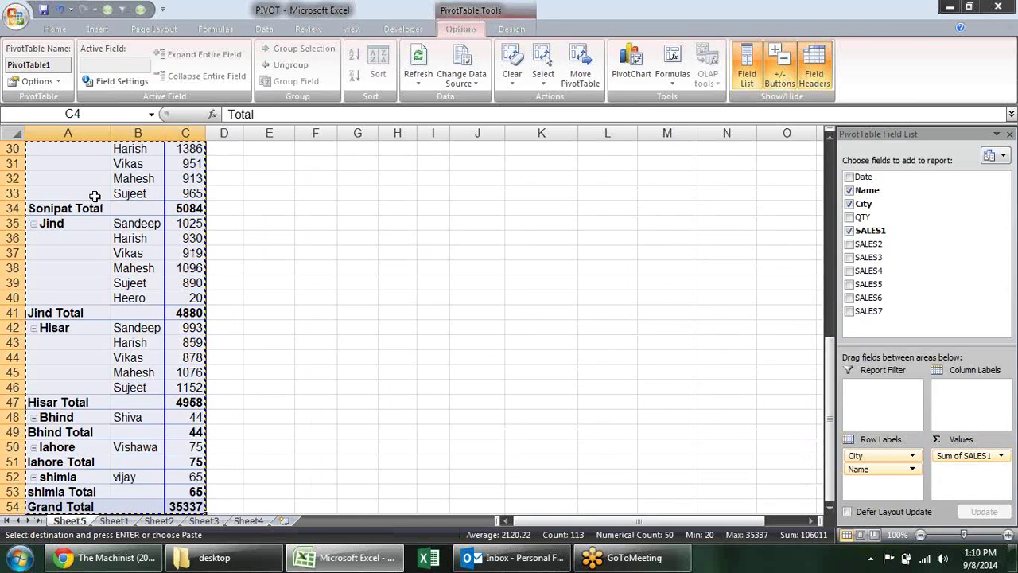
key("Right")
key("Right")
key("Right")
key("Right")
key("Right")
key("Right")
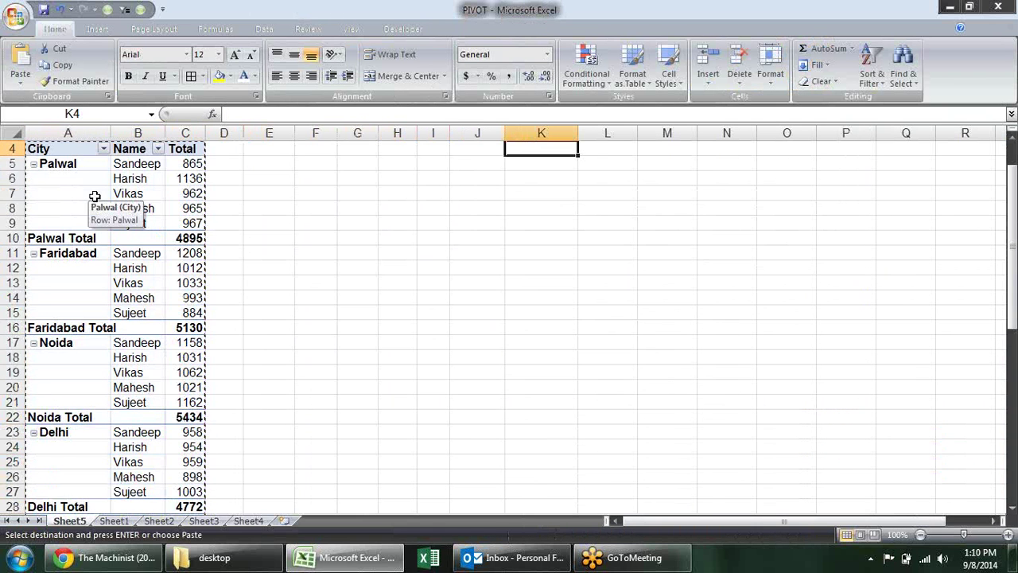
key("ctrl+v")
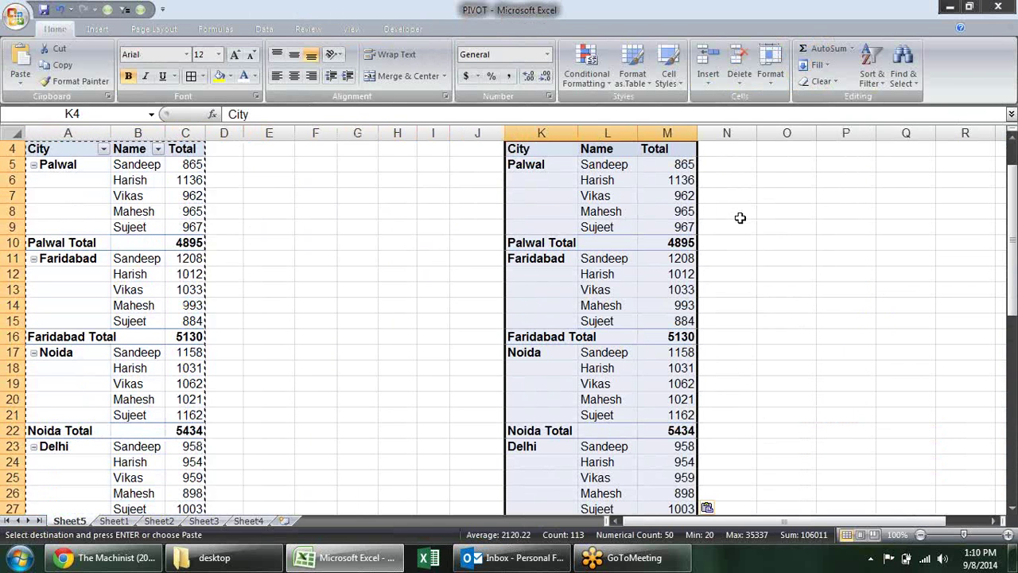
left_click(731, 220)
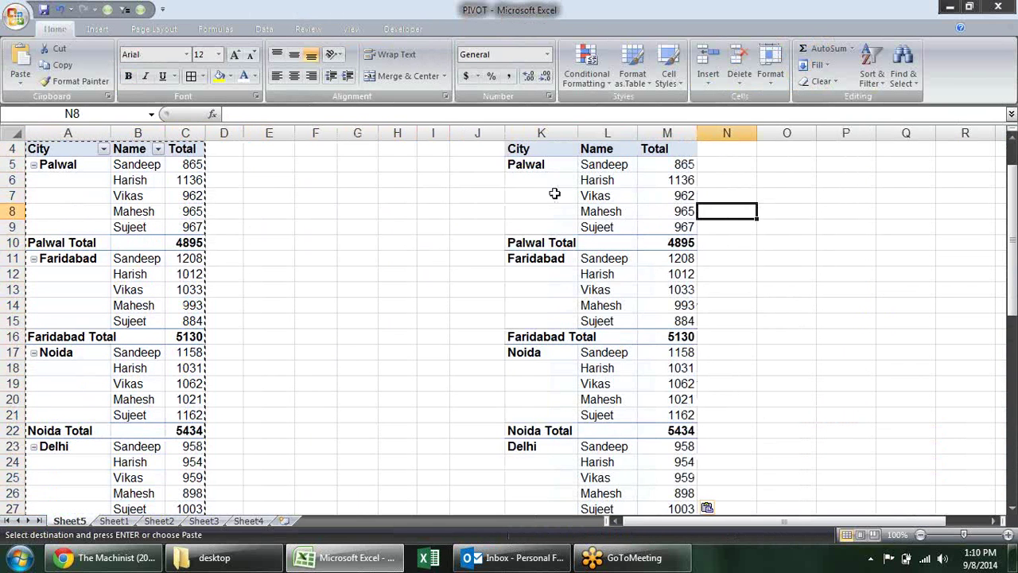
left_click_drag(552, 164, 556, 210)
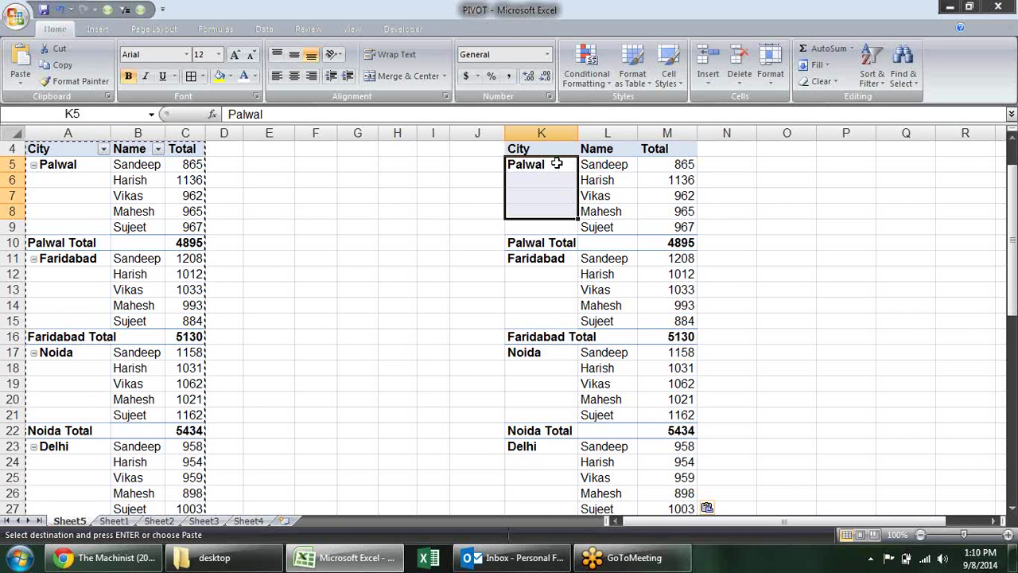
left_click(557, 164)
key("Escape")
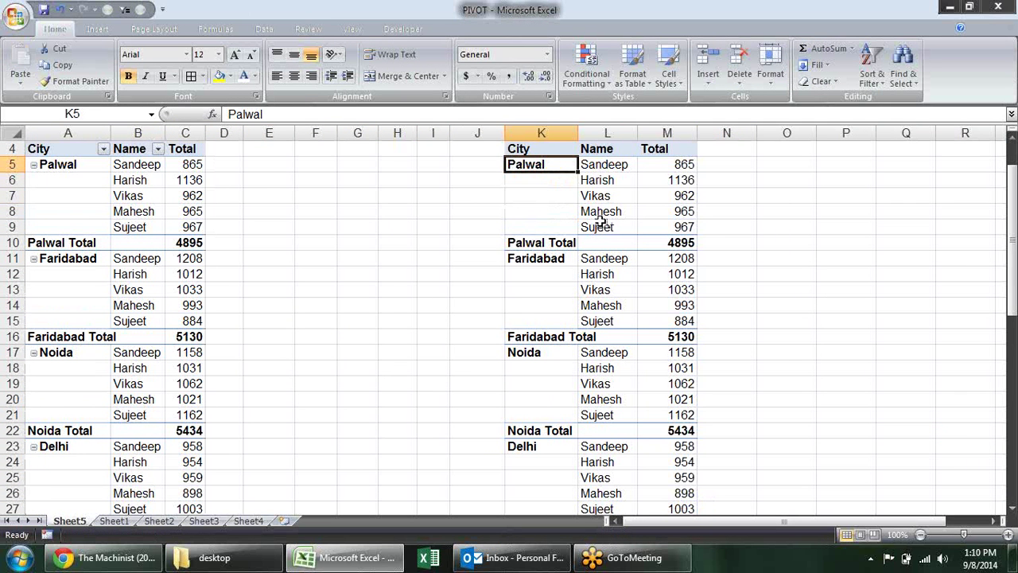
left_click(559, 178)
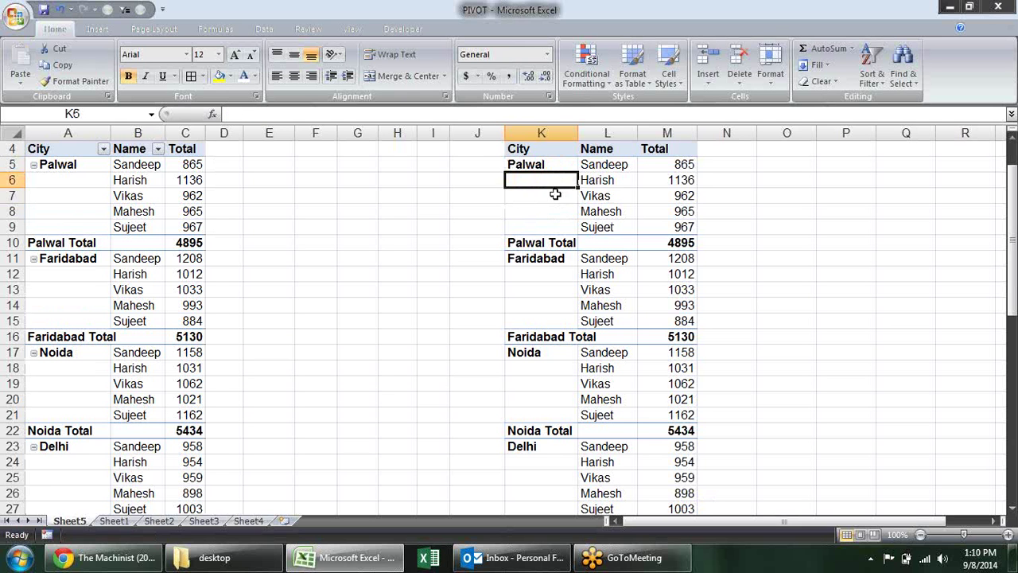
left_click(554, 195)
left_click(549, 212)
left_click(545, 227)
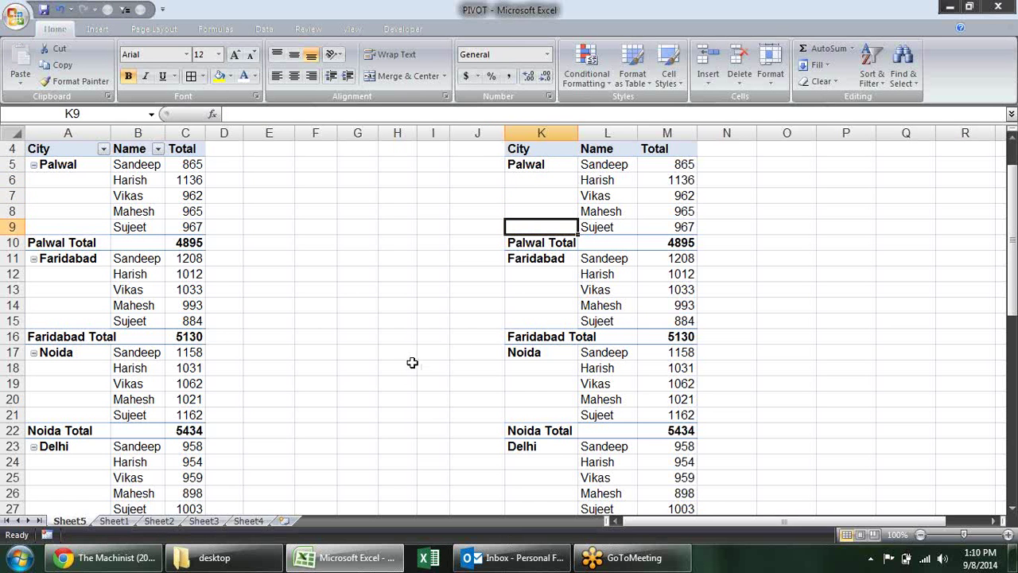
left_click(521, 241)
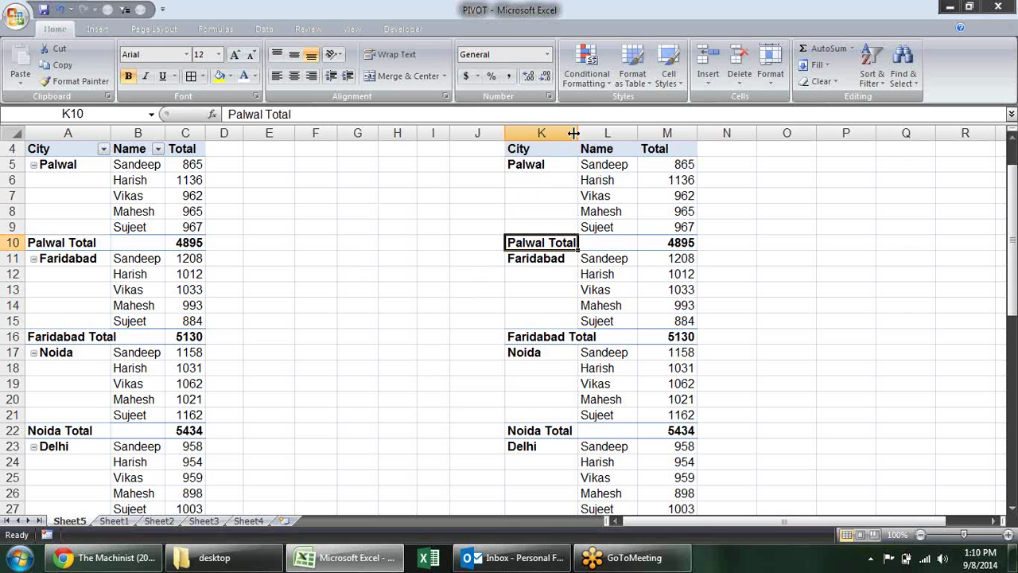
left_click_drag(559, 133, 666, 133)
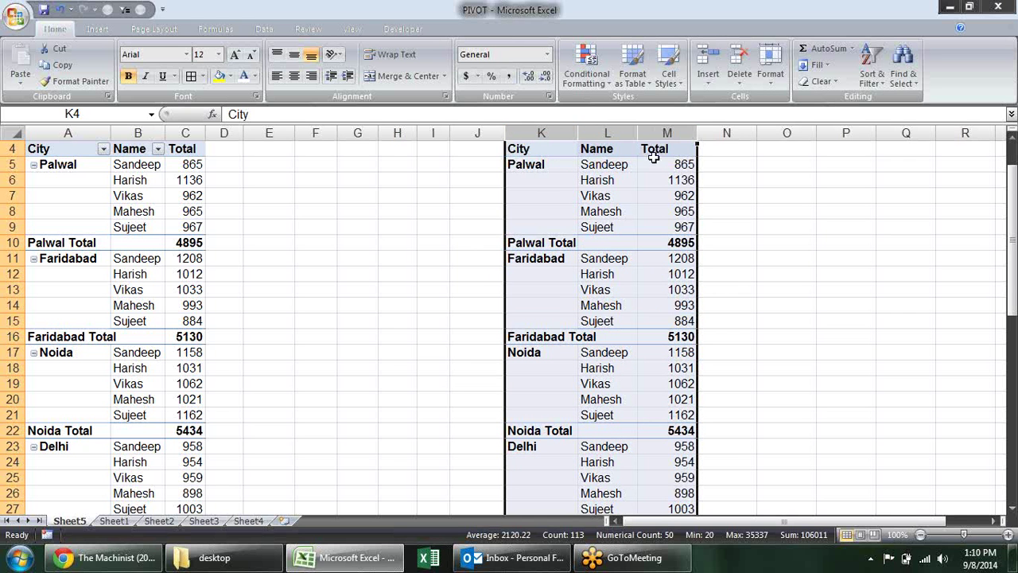
key("alt+e")
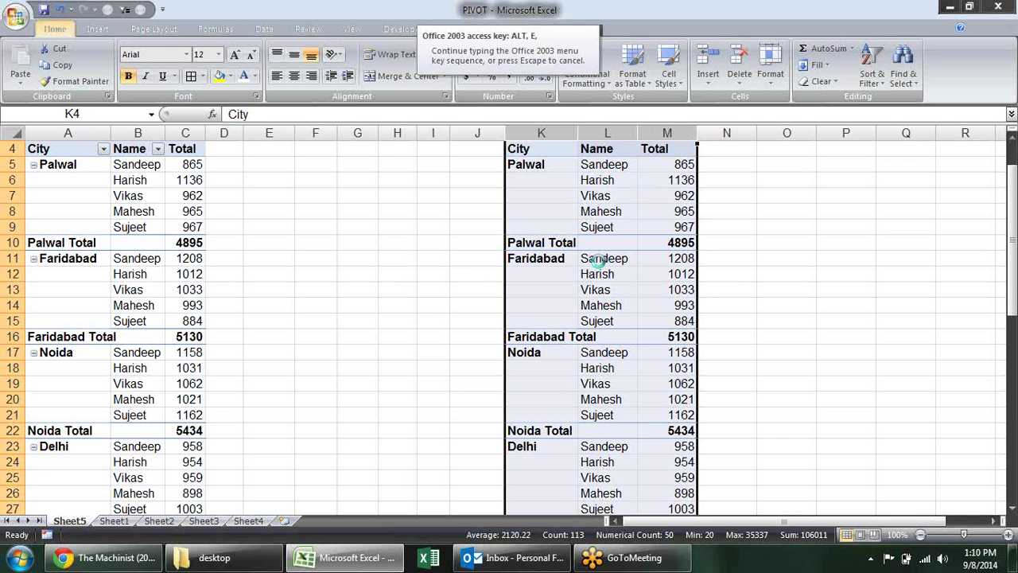
key("d")
left_click(311, 247)
scroll(321, 173, "up", 1)
left_click(71, 251)
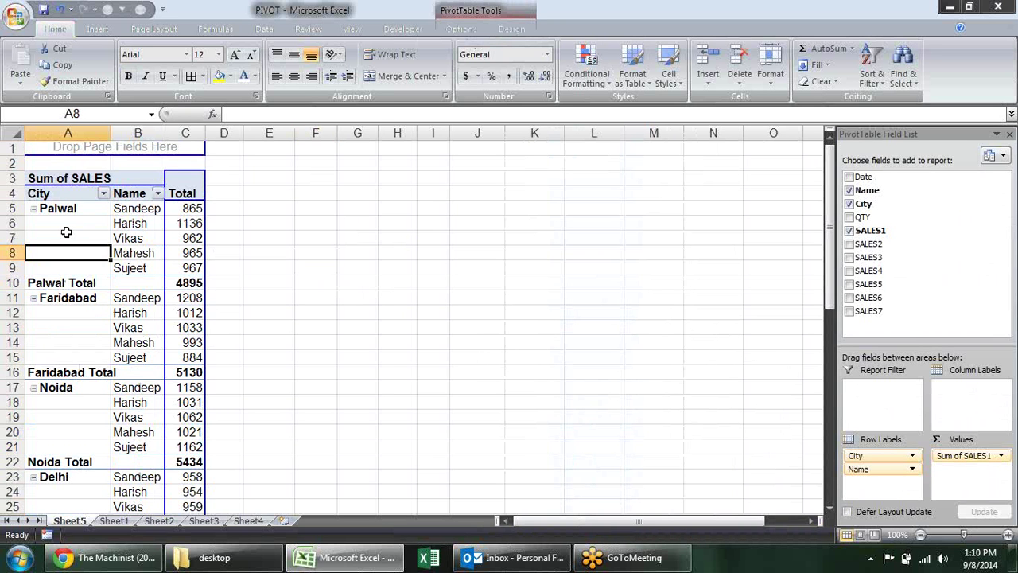
Turn off the subtotal rows for each City via the City field's right-click menu.
right_click(69, 238)
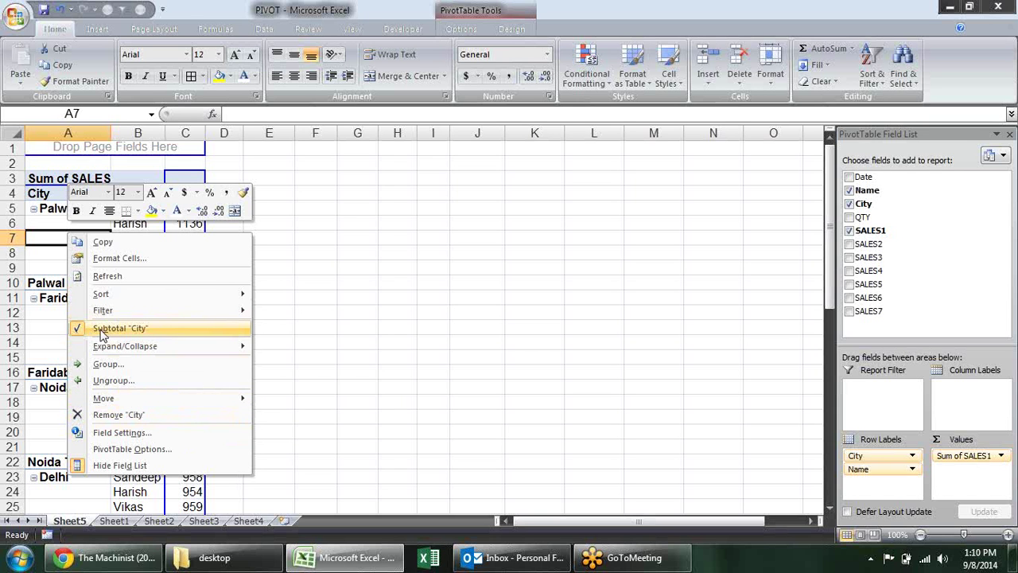
left_click(80, 328)
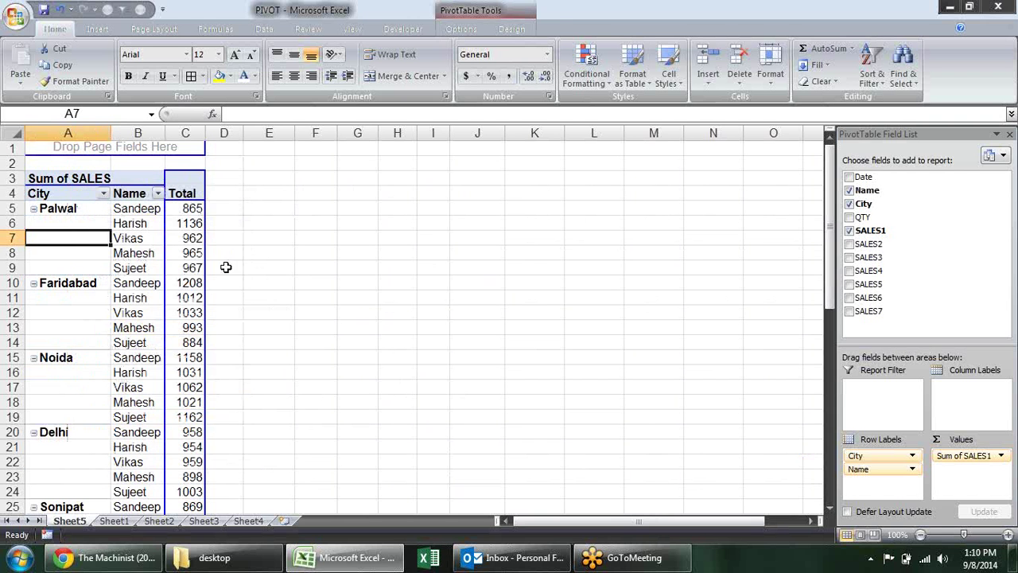
left_click(262, 254)
left_click(84, 238)
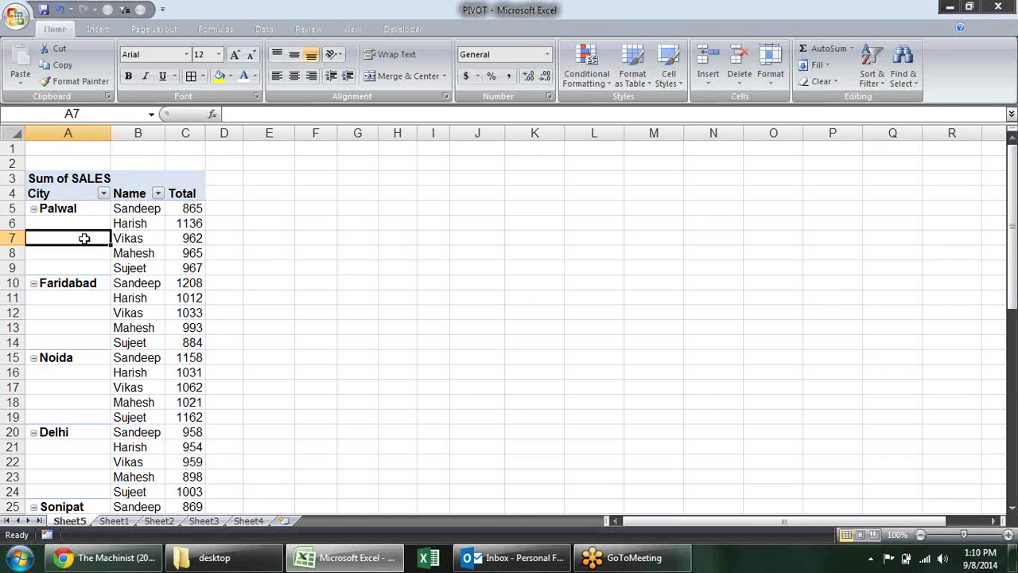
left_click_drag(80, 208, 75, 265)
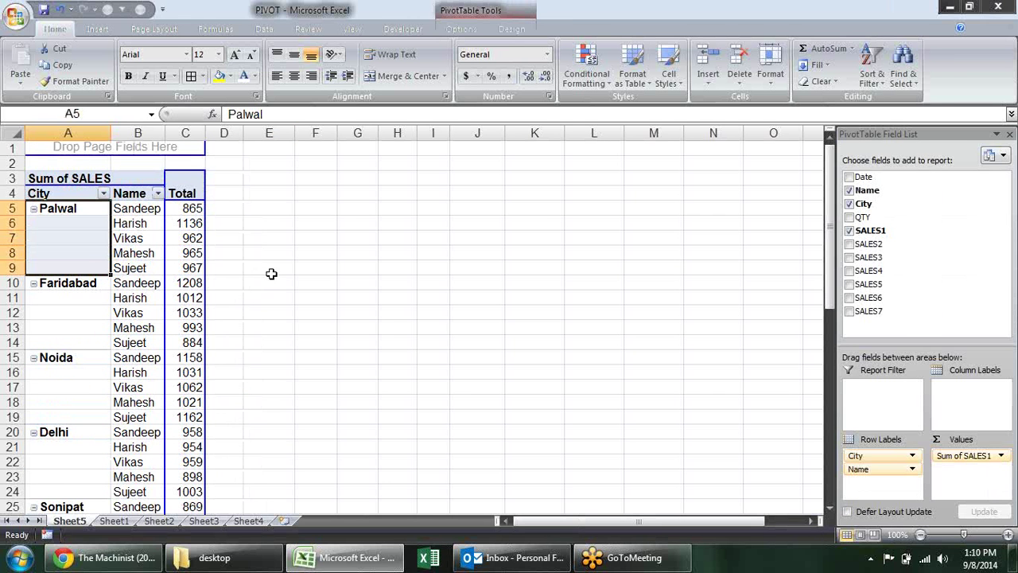
left_click(89, 255)
Choose PivotTable Options from the Name field's right-click menu.
right_click(112, 233)
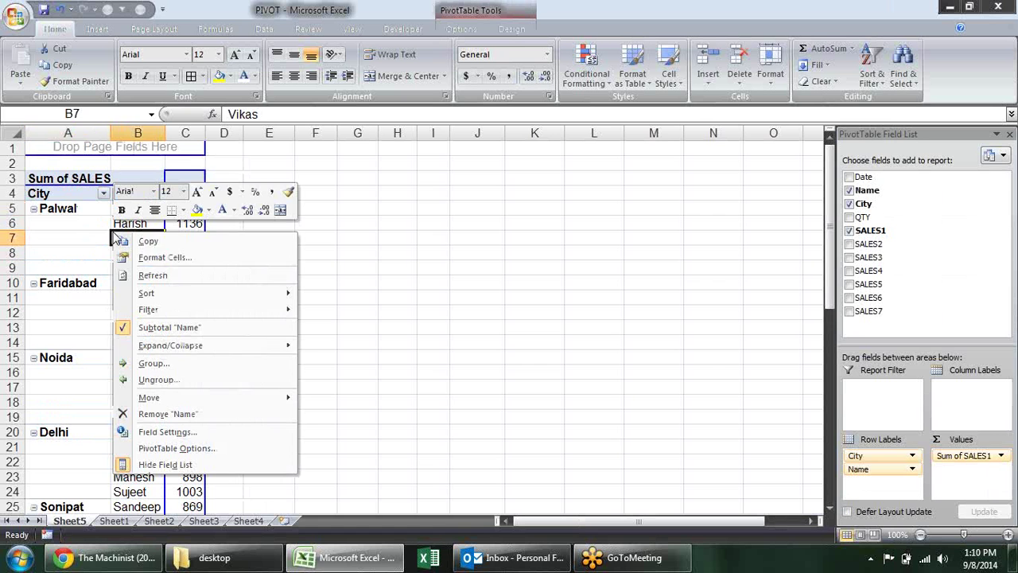
mouse_move(190, 397)
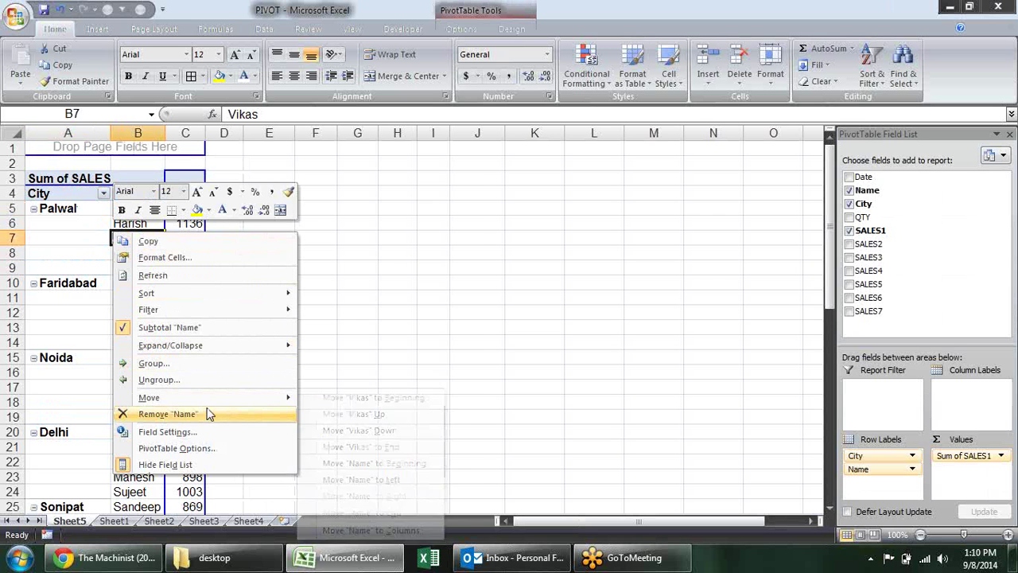
left_click(210, 448)
Check 'Merge and center cells with labels' in Layout & Format and confirm with OK.
left_click_drag(225, 222, 405, 169)
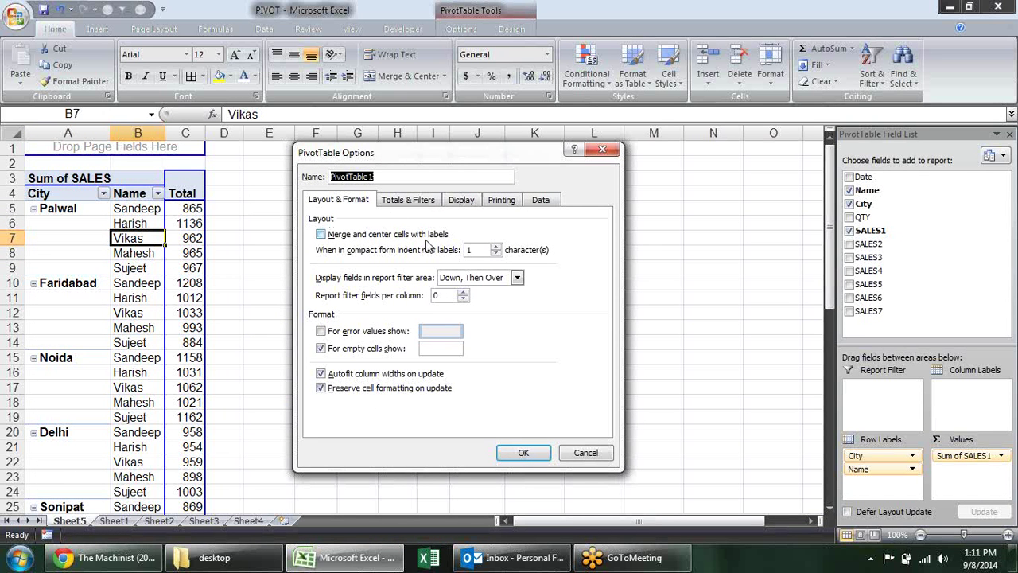
left_click(406, 236)
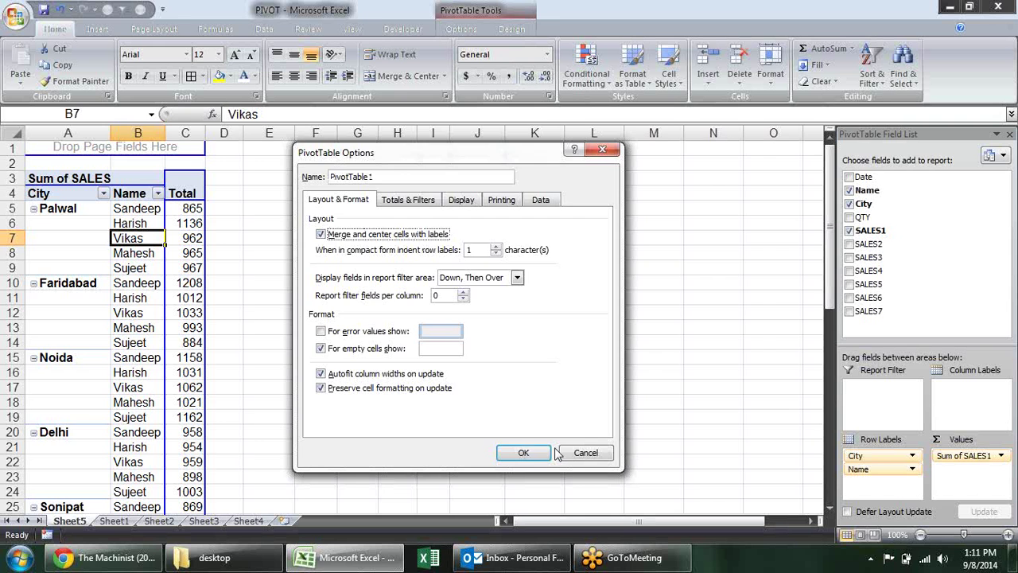
left_click(523, 453)
left_click(344, 354)
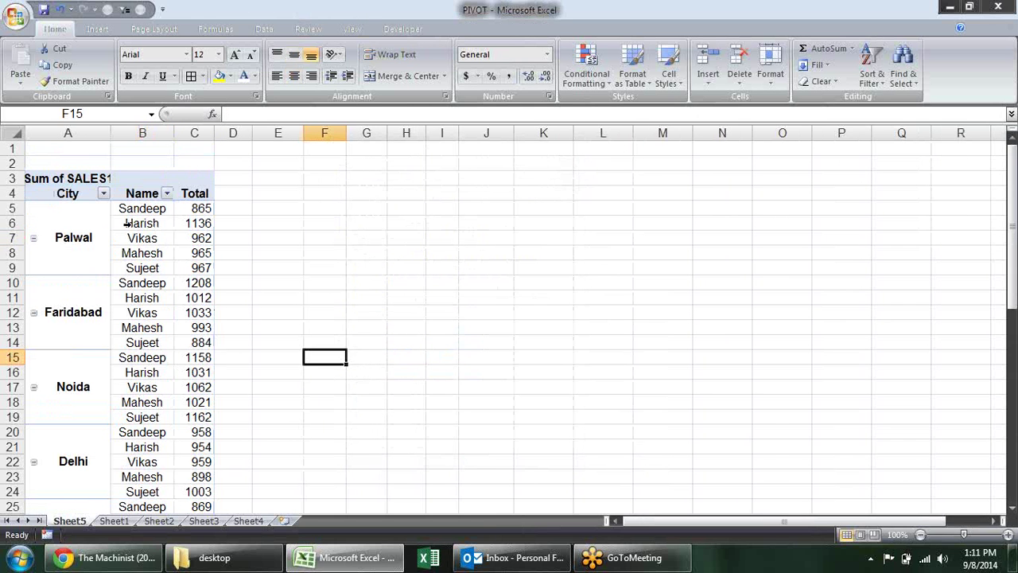
Click through the merged city labels: Palwal, Faridabad, Noida, Delhi, Sonipat and Jind.
left_click(75, 236)
left_click(86, 310)
left_click(78, 379)
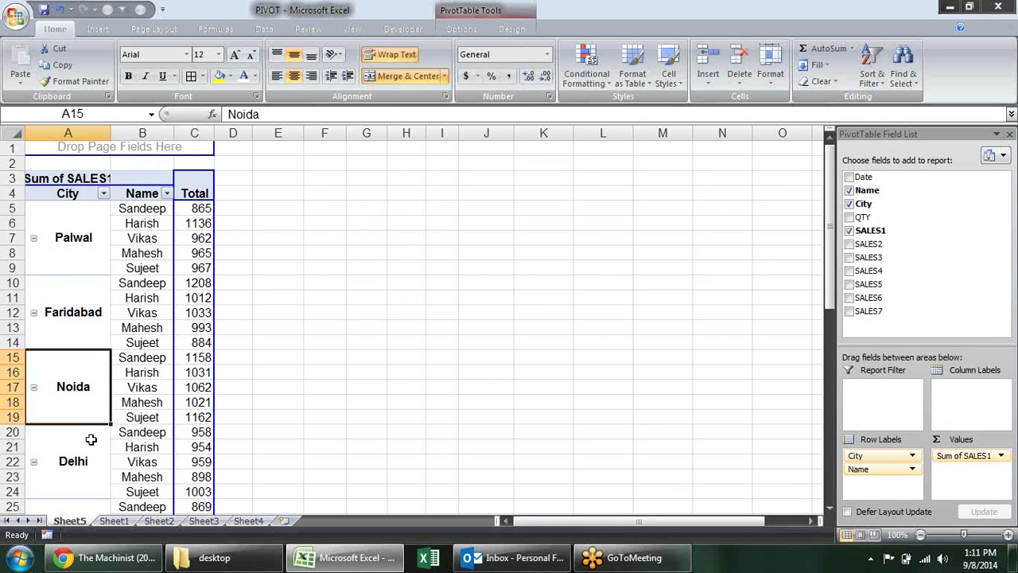
left_click(89, 443)
scroll(147, 301, "down", 1)
scroll(146, 301, "down", 1)
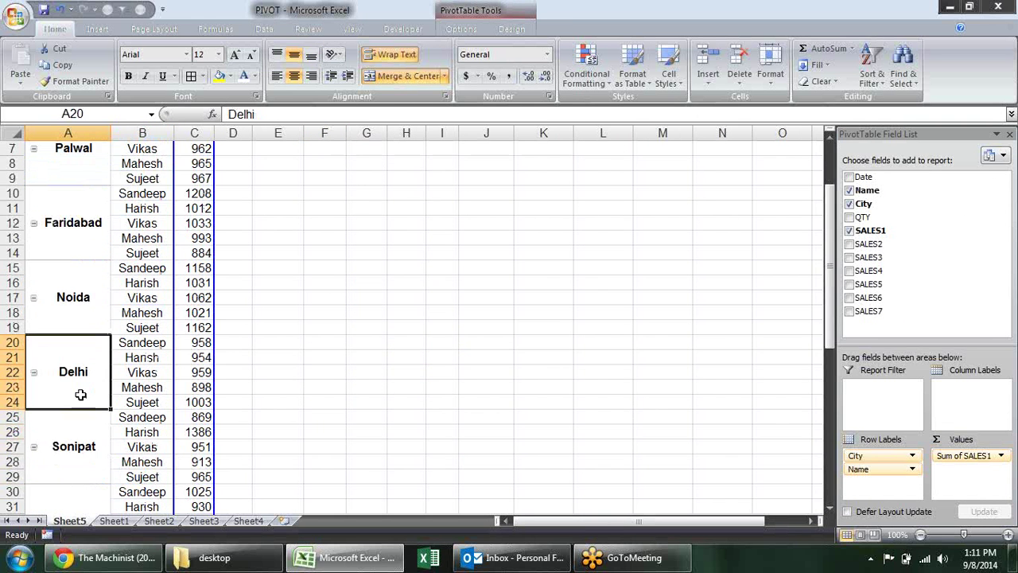
left_click(86, 416)
scroll(86, 414, "down", 2)
left_click(86, 412)
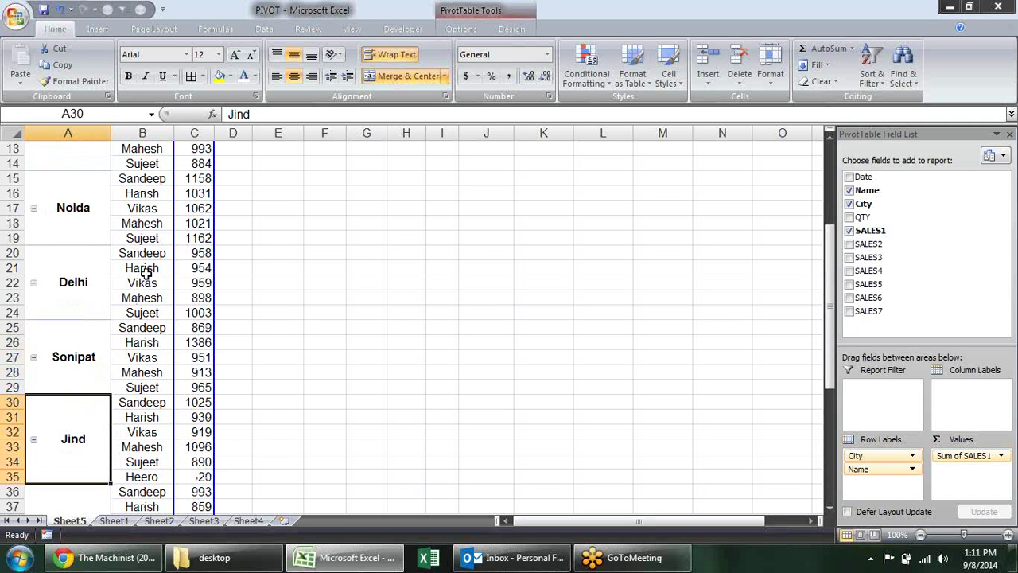
left_click(91, 269)
scroll(104, 202, "up", 4)
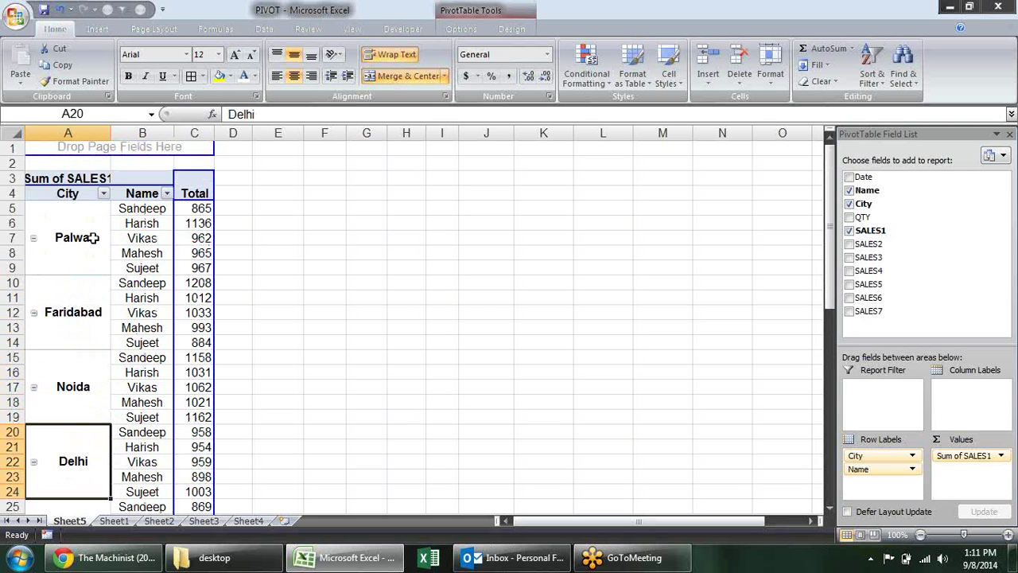
left_click(87, 223)
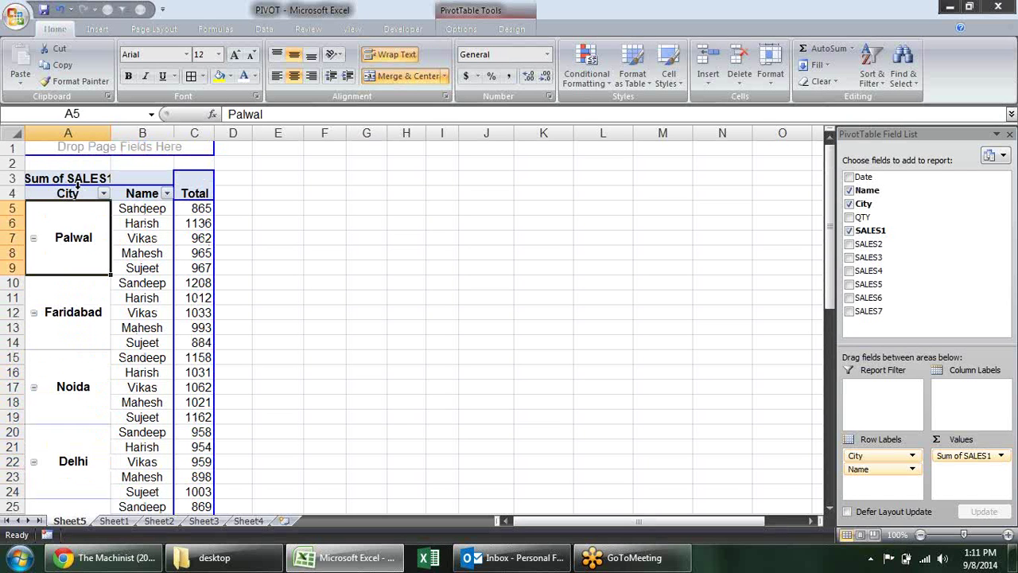
Select the Palwal block, then the whole pivot table, and deselect it.
left_click_drag(194, 193, 8, 205)
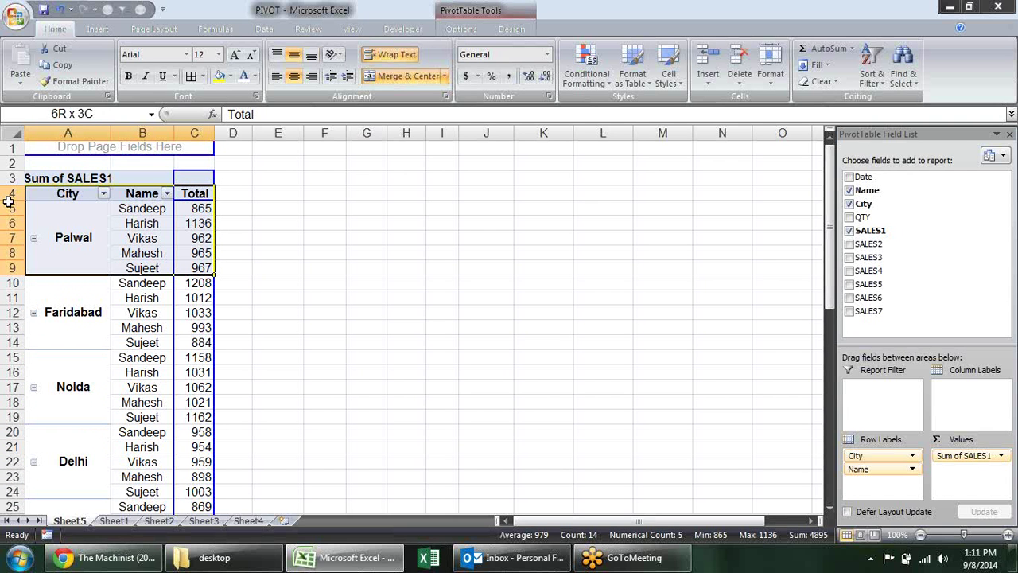
left_click_drag(9, 202, 8, 202)
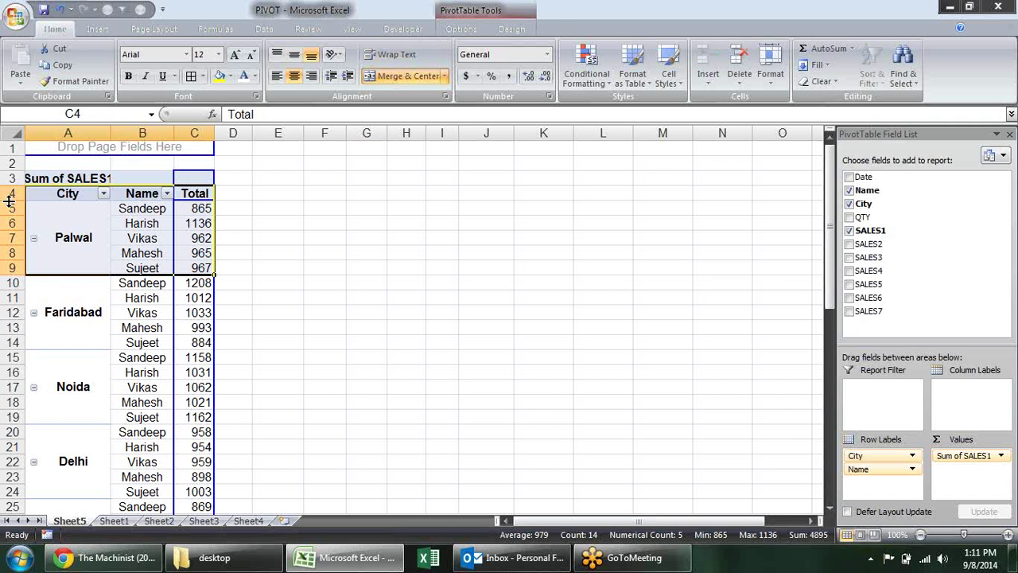
left_click(233, 194)
left_click_drag(194, 193, 8, 202)
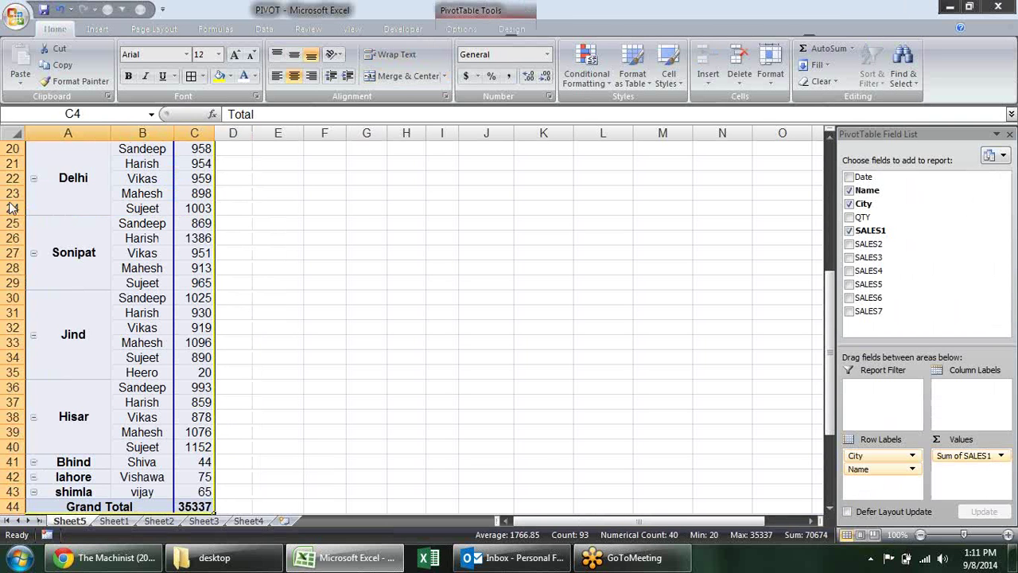
scroll(8, 202, "up", 6)
left_click(295, 264)
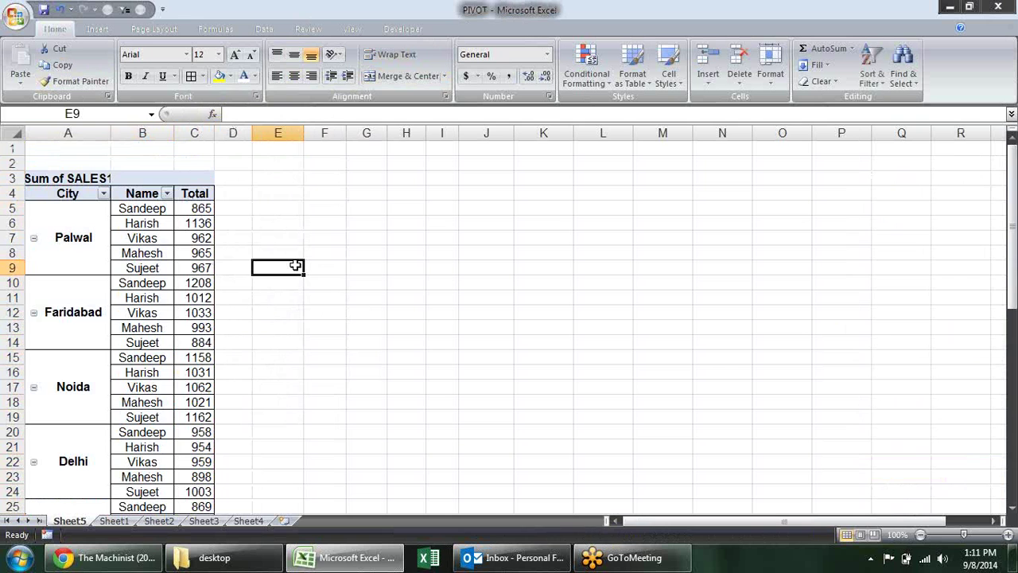
Uncheck 'Merge and center cells with labels' in PivotTable Options and confirm with OK.
right_click(119, 209)
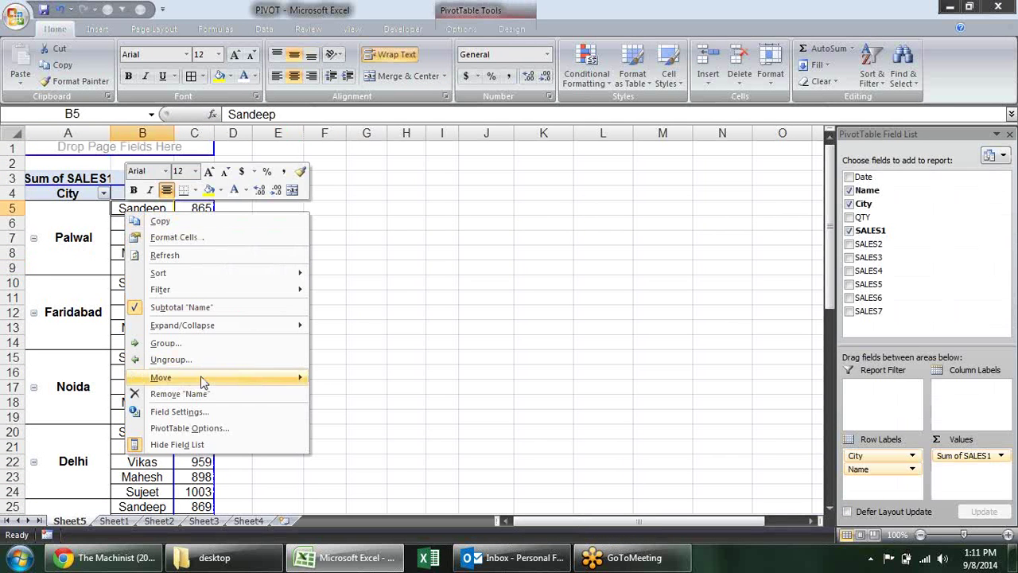
left_click(216, 431)
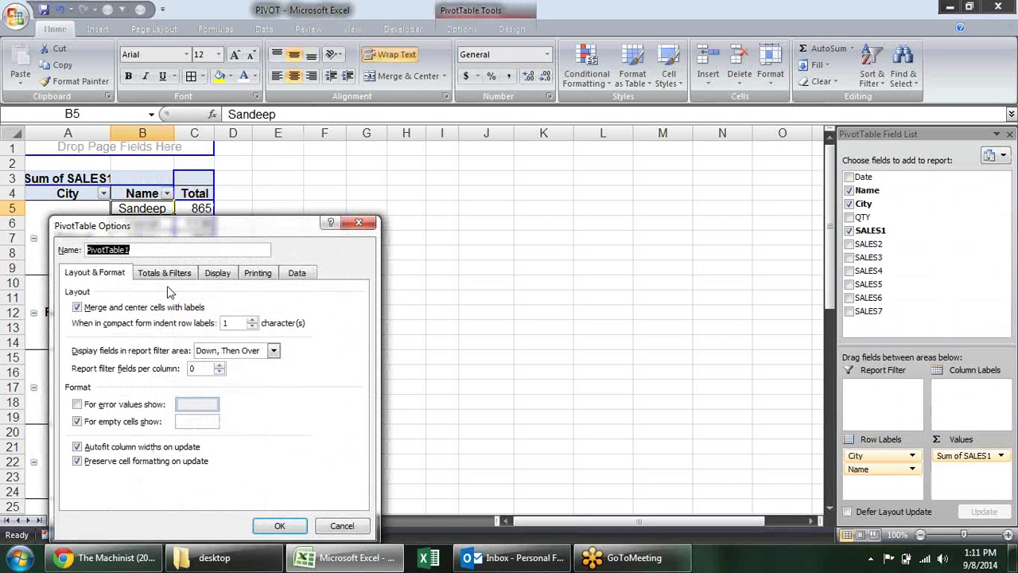
left_click(103, 308)
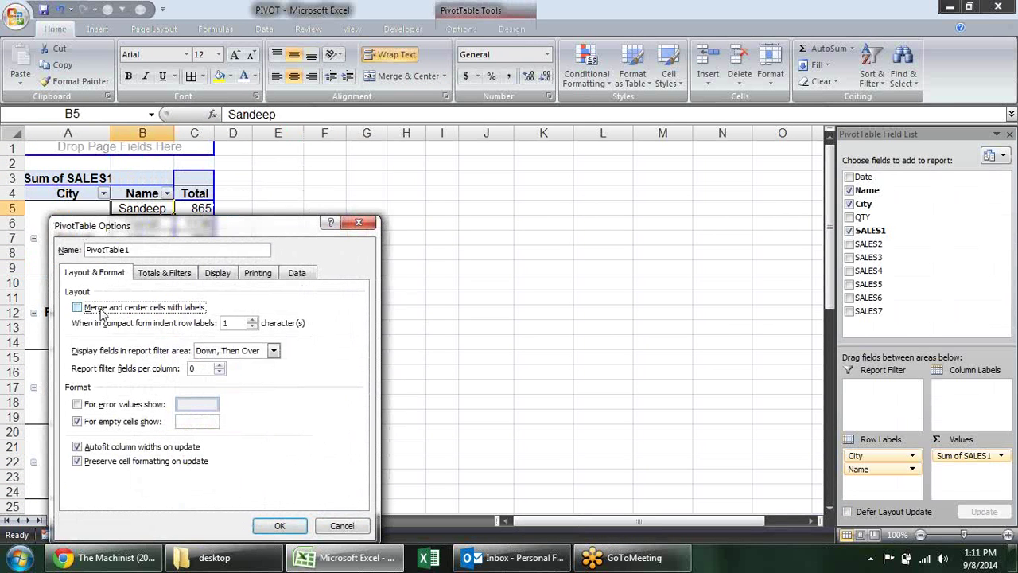
left_click(279, 526)
left_click(316, 270)
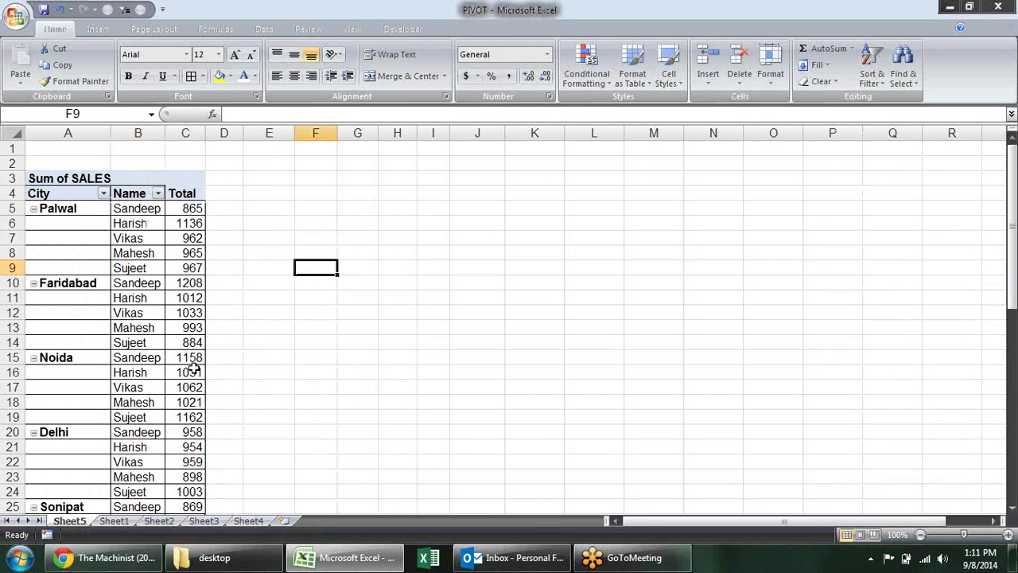
left_click(86, 199)
scroll(320, 225, "down", 3)
scroll(321, 225, "down", 9)
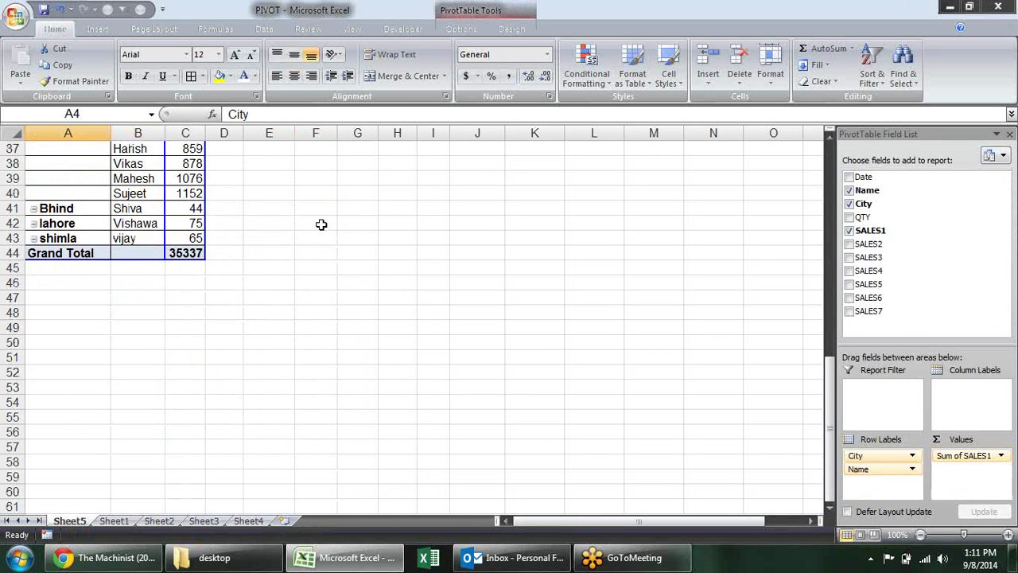
scroll(318, 226, "up", 1)
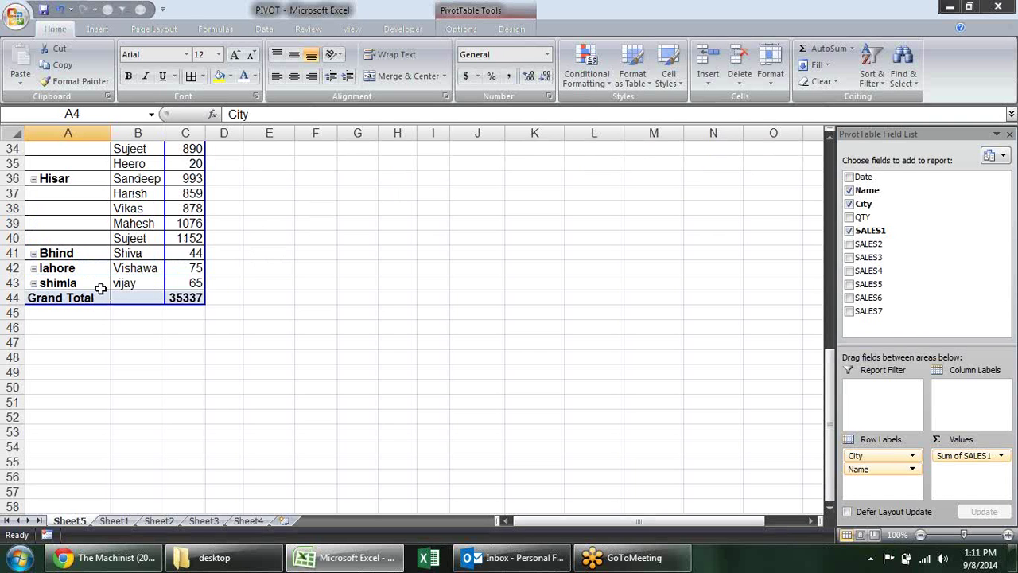
On the Design tab, leave Subtotals unchanged and keep Grand Totals on for rows and columns.
right_click(96, 213)
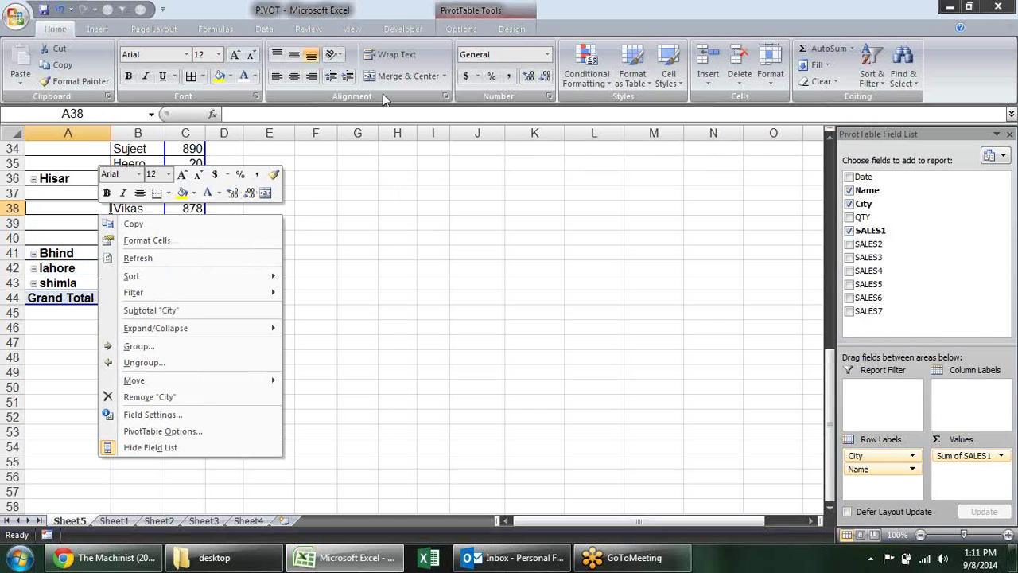
left_click(533, 32)
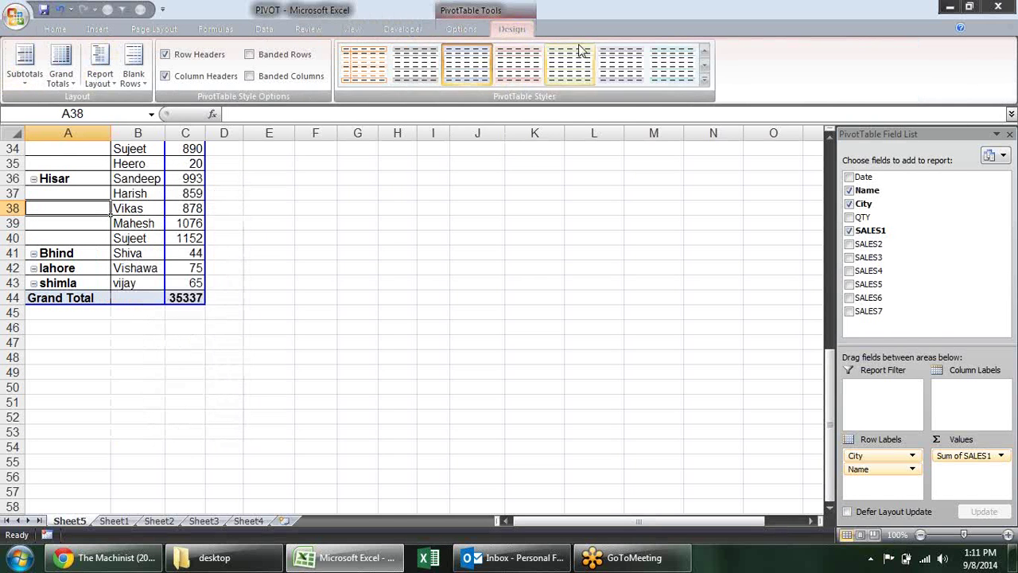
left_click(24, 79)
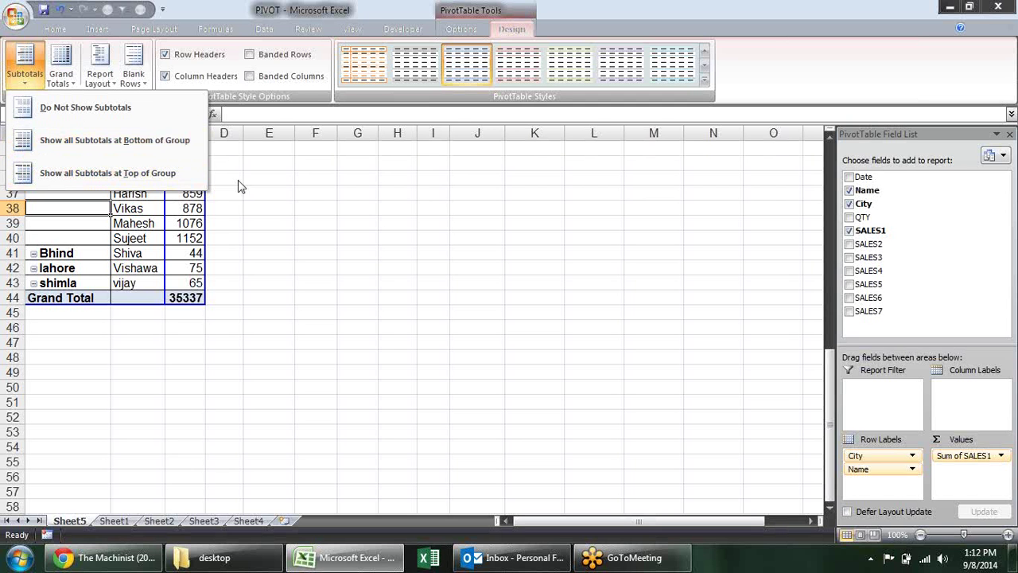
left_click(269, 236)
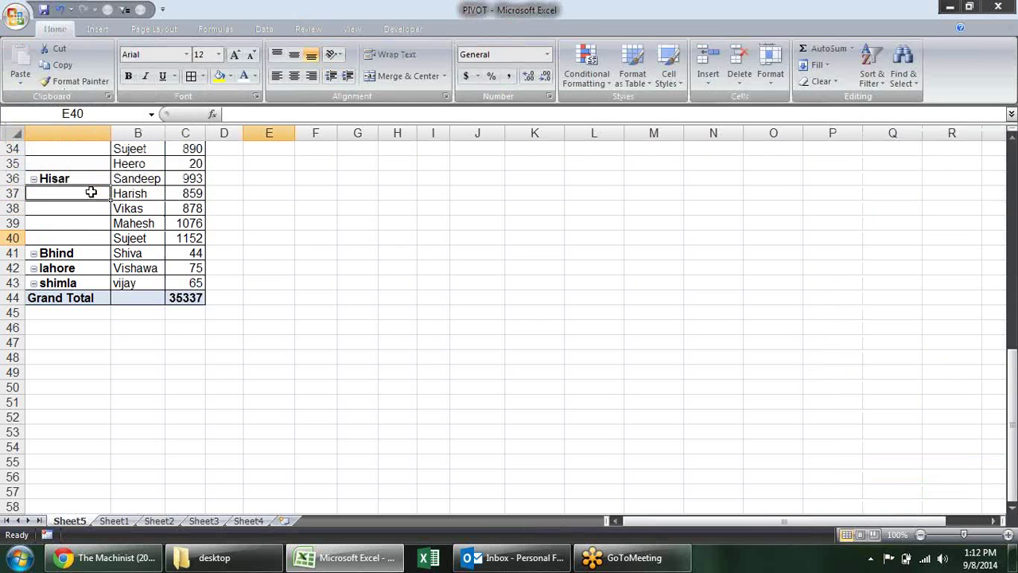
left_click(88, 193)
left_click(62, 68)
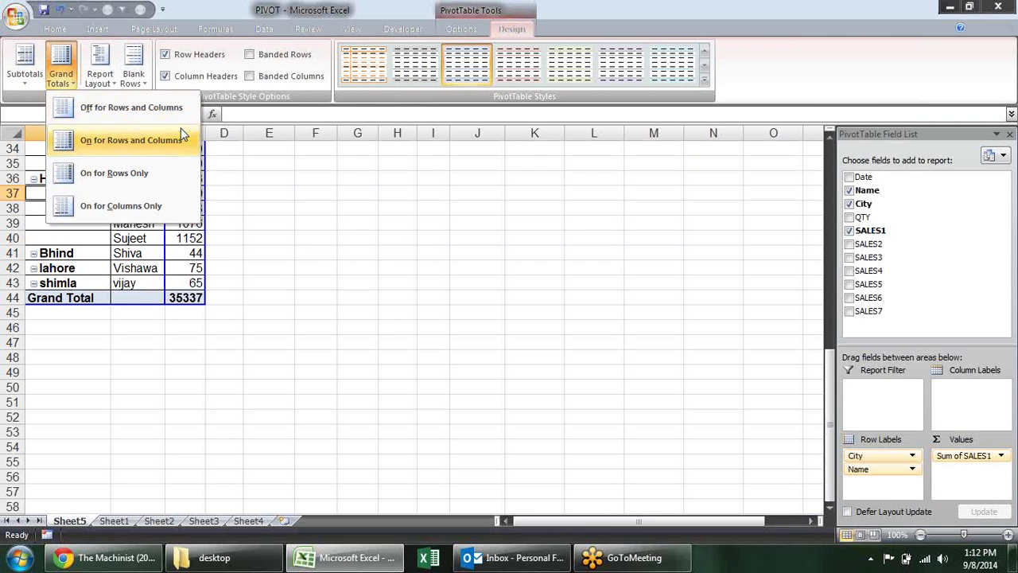
left_click(151, 140)
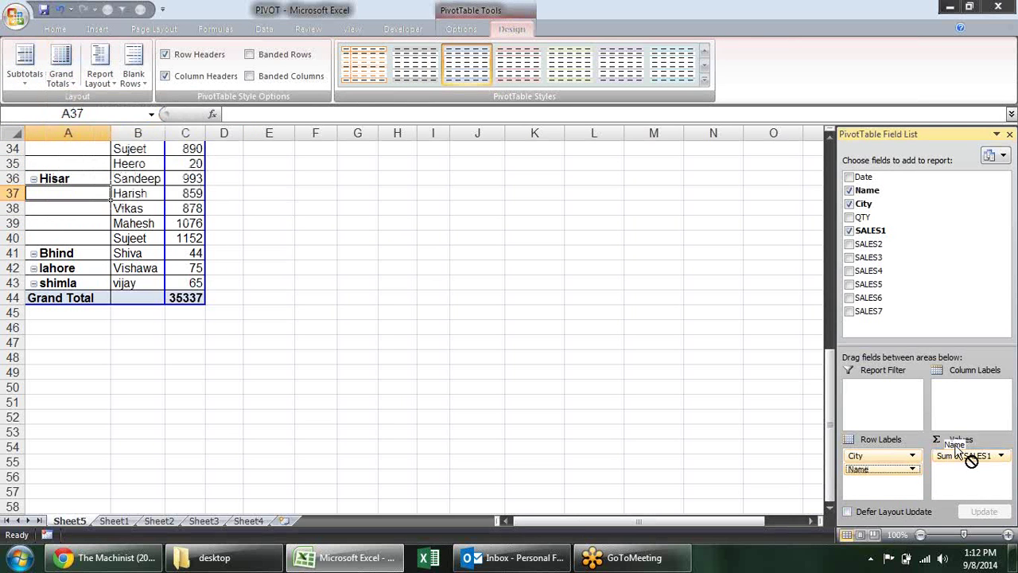
Move Name into the columns and review grand totals such as Harish's 7308 and Faridabad's 5130.
left_click_drag(892, 475, 980, 407)
scroll(430, 387, "up", 9)
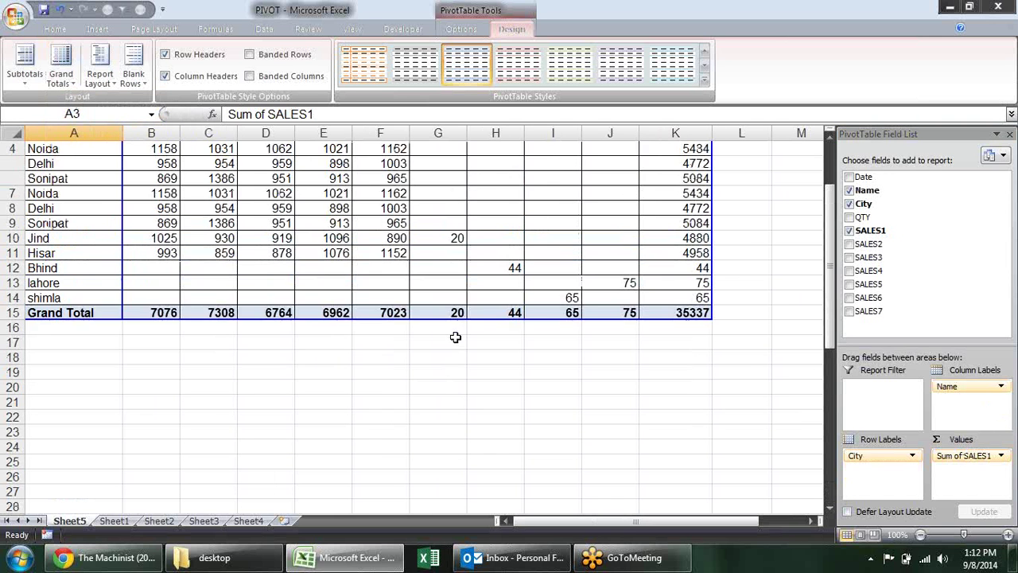
scroll(455, 336, "up", 2)
left_click(178, 349)
left_click(209, 355)
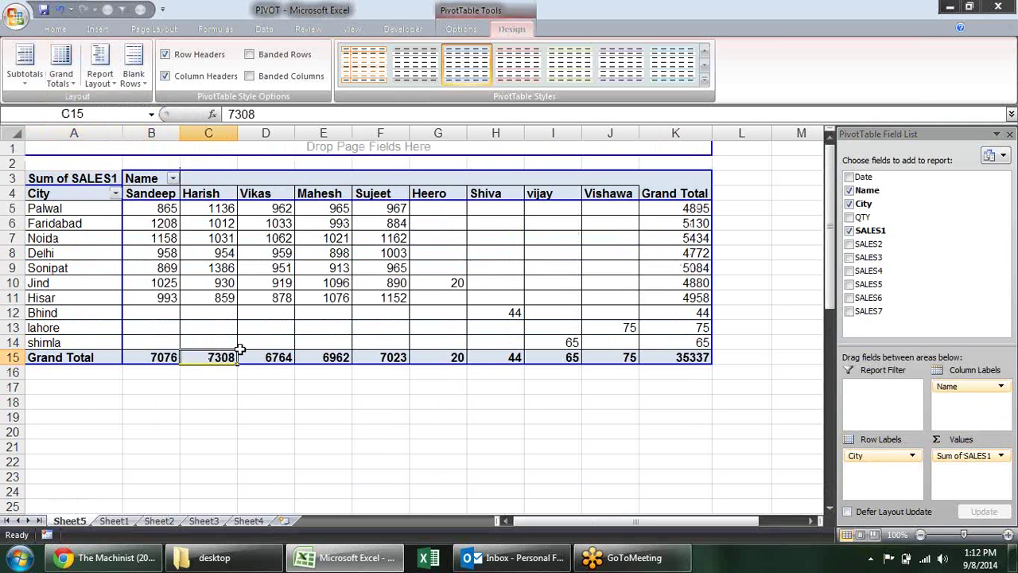
left_click(676, 223)
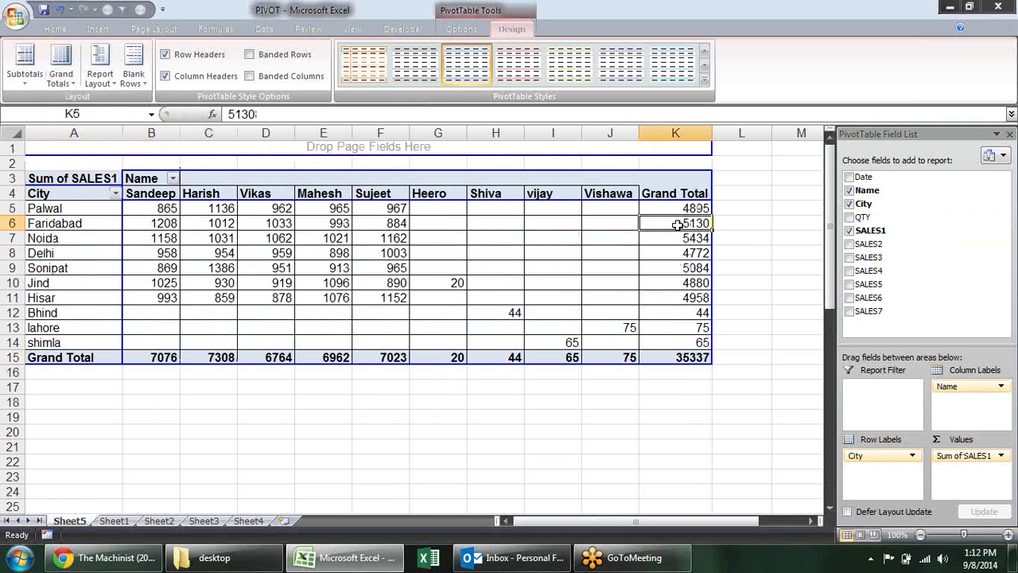
Set Grand Totals to Off and move Name from Column Labels back to Row Labels.
left_click(73, 81)
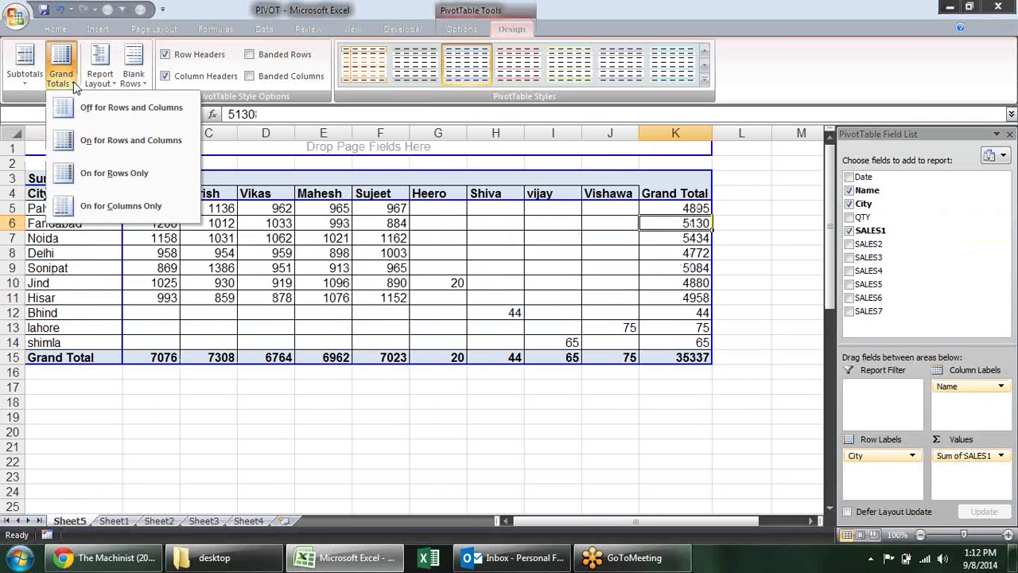
left_click(83, 151)
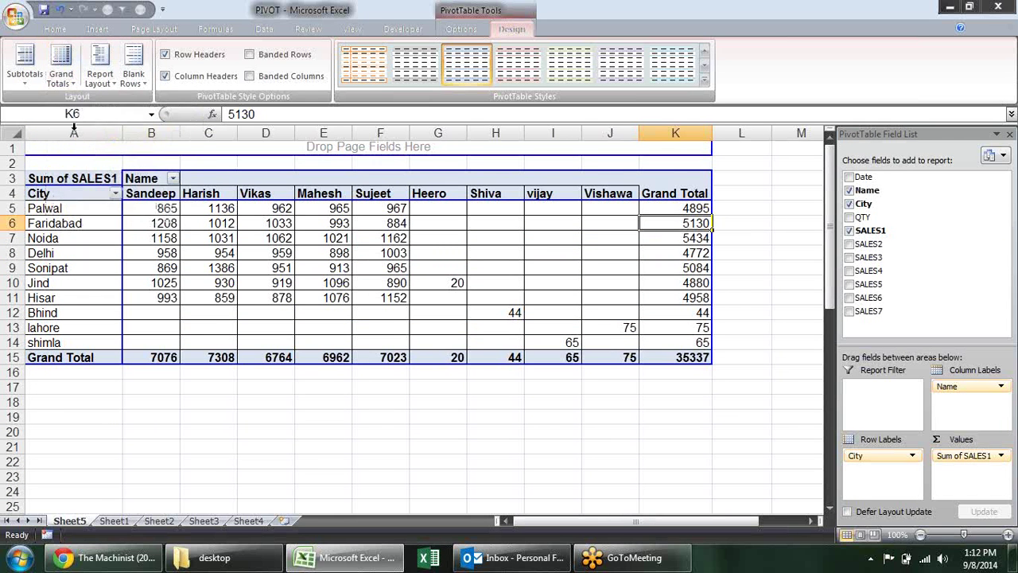
left_click(73, 84)
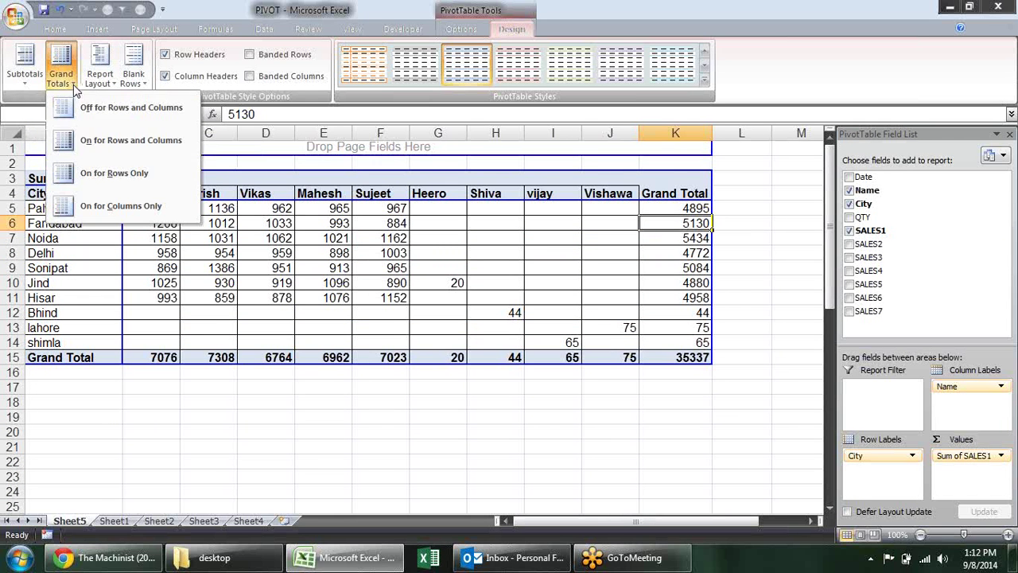
left_click(111, 176)
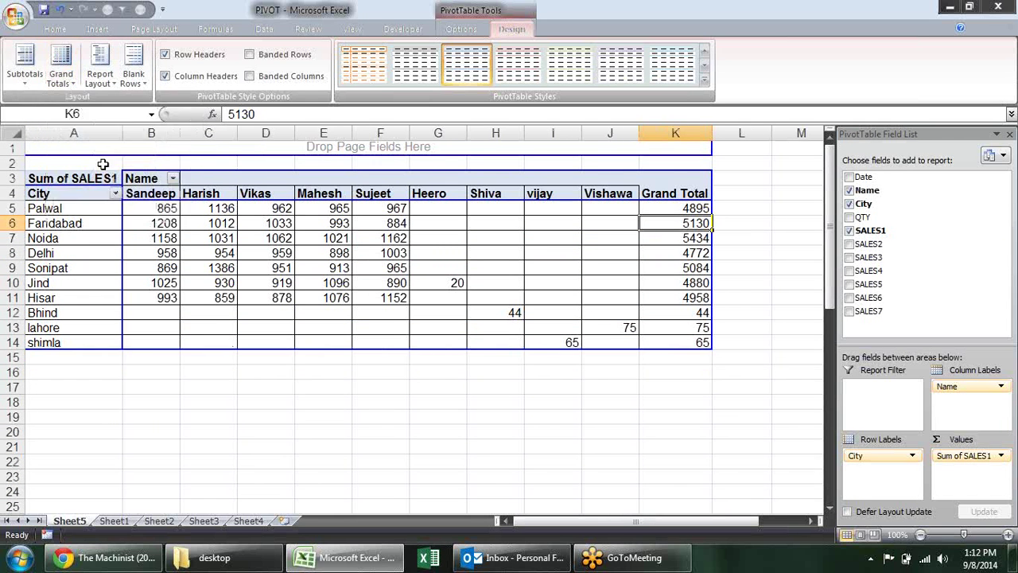
left_click(61, 76)
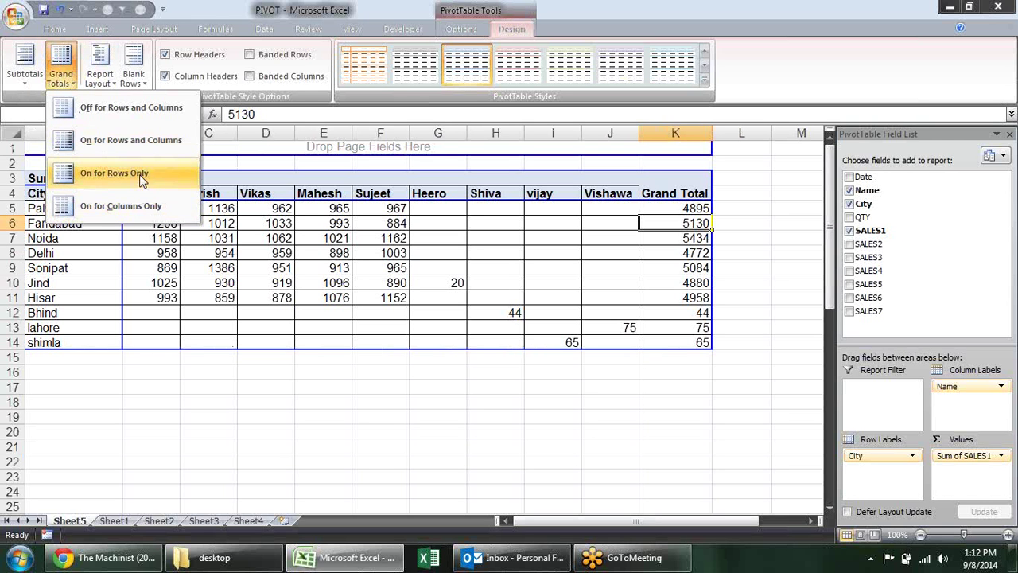
left_click(133, 117)
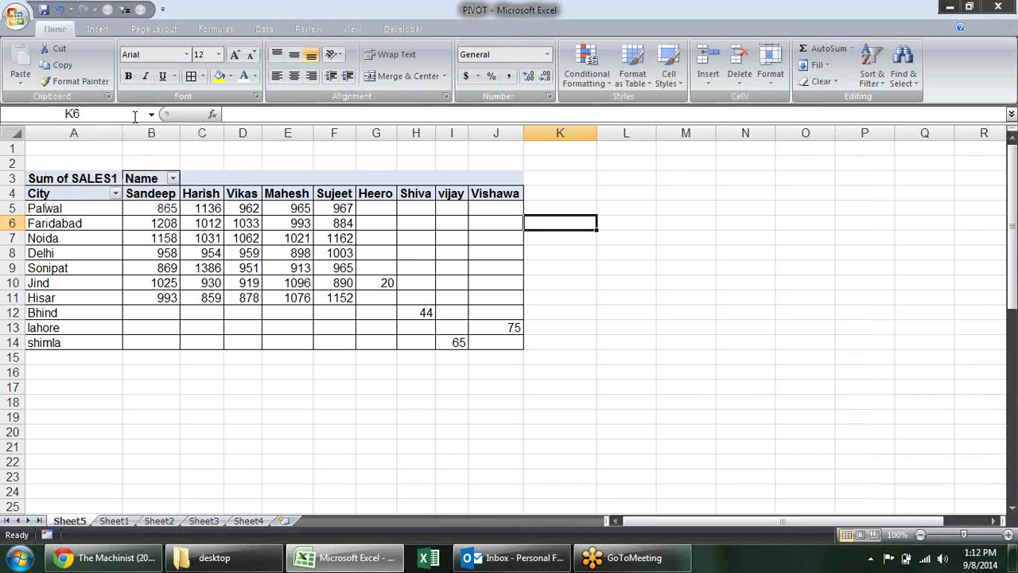
left_click(392, 270)
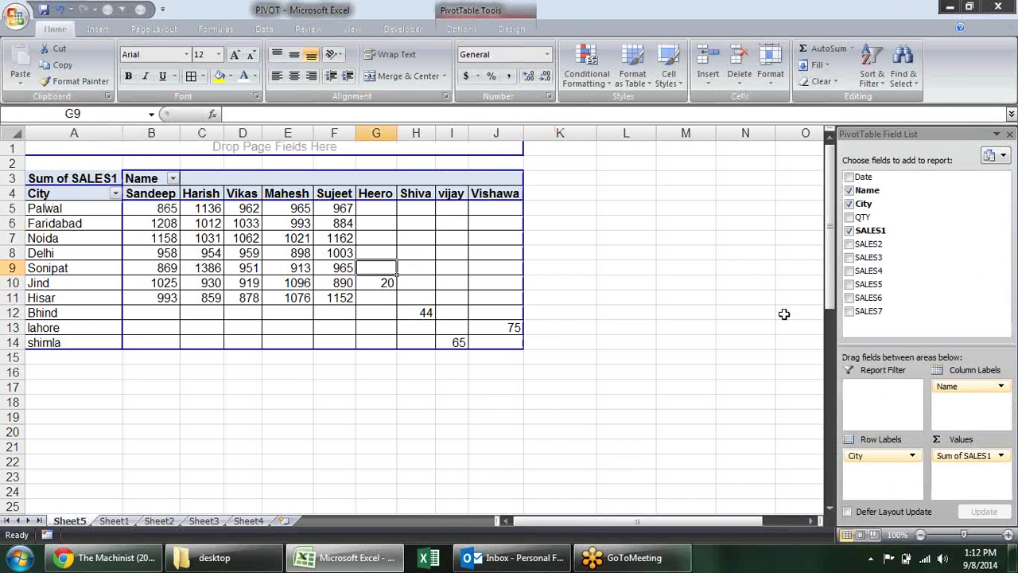
left_click_drag(948, 386, 906, 473)
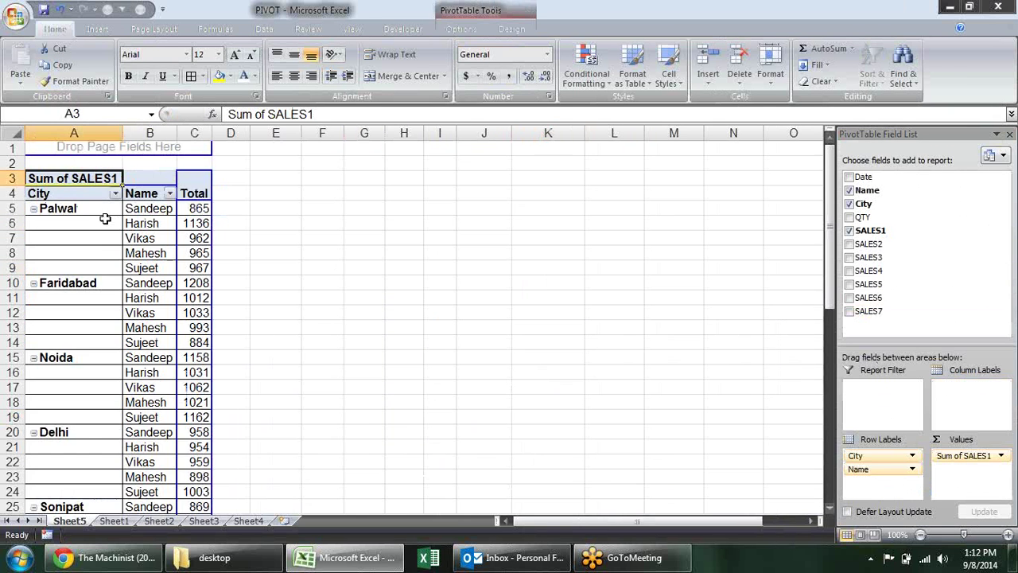
Collapse and re-expand Palwal twice with its +/- box, leaving its five names shown.
scroll(199, 222, "down", 8)
scroll(199, 234, "down", 4)
scroll(198, 245, "up", 7)
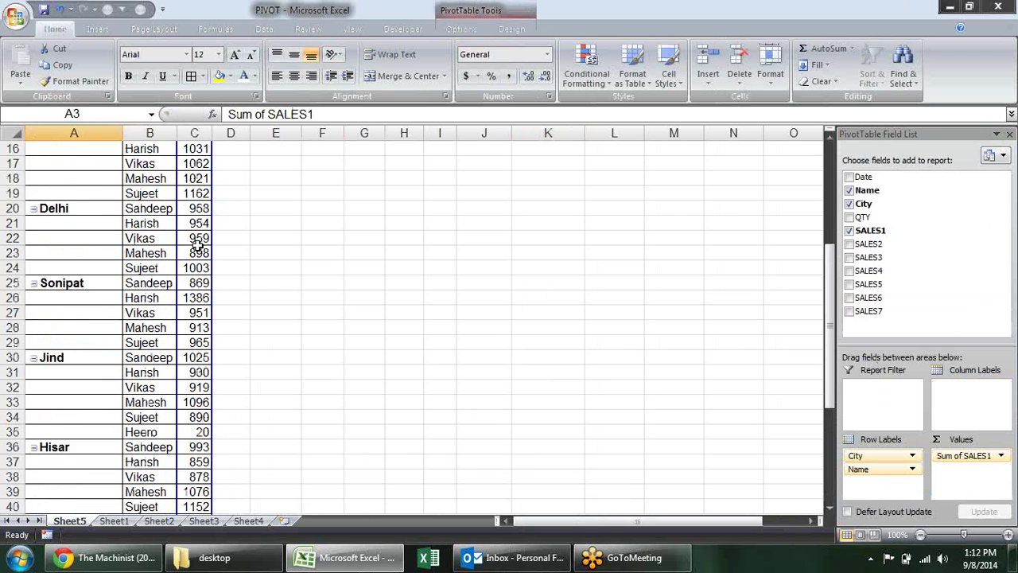
scroll(198, 245, "up", 5)
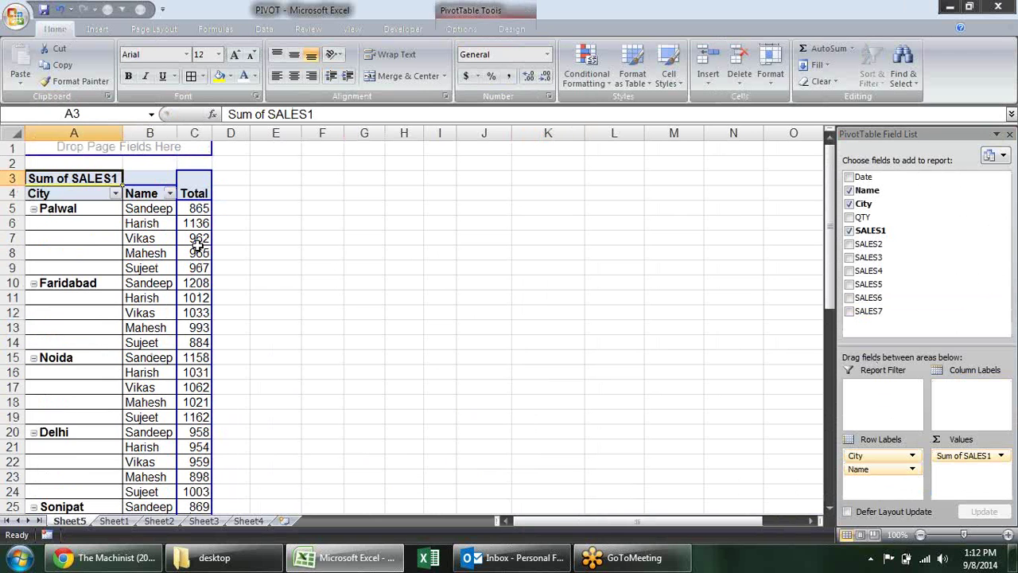
left_click(33, 209)
left_click(33, 209)
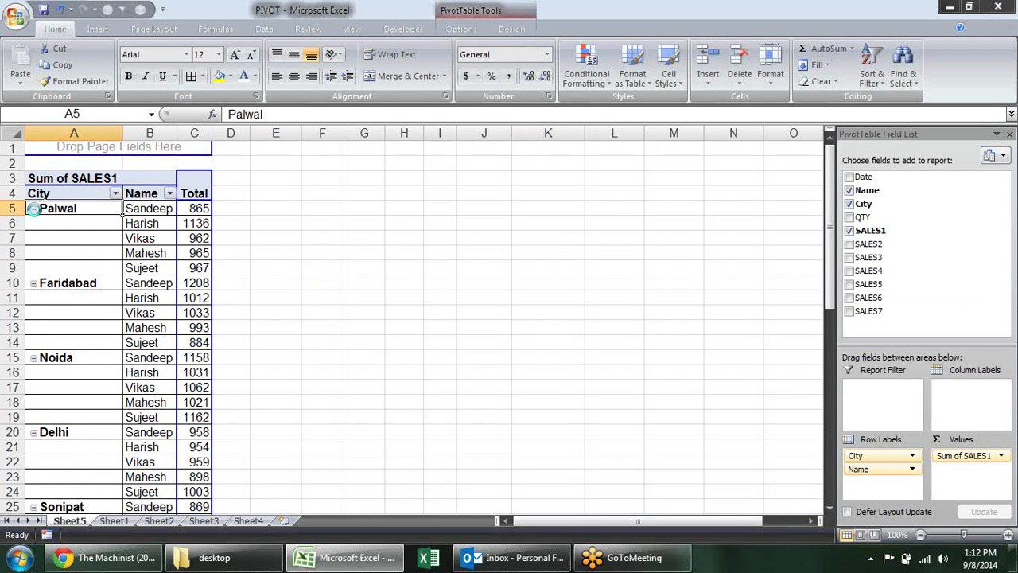
left_click(34, 208)
left_click(34, 208)
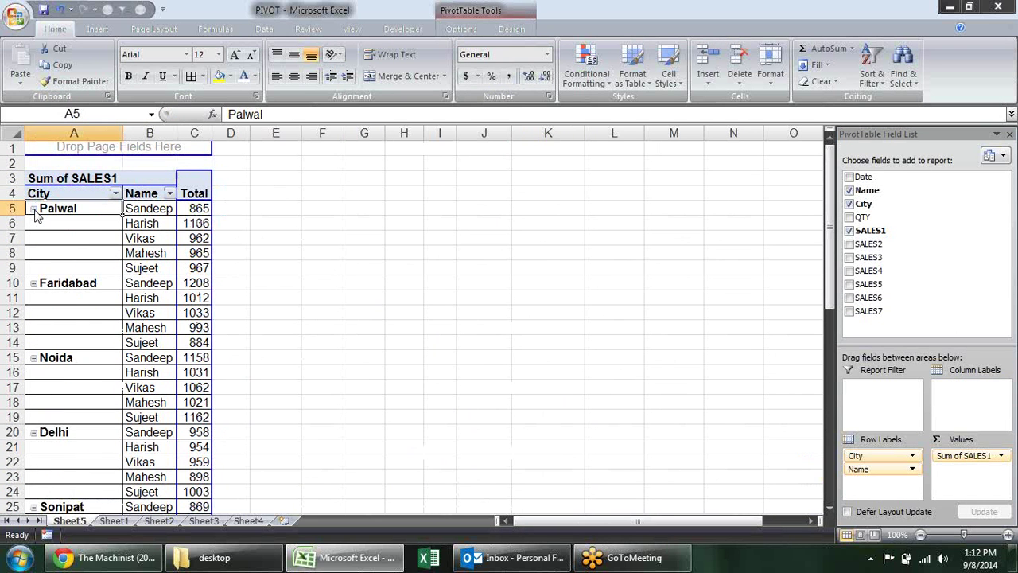
Use Expand and Collapse Entire Field, ending with every city expanded to its names.
left_click(512, 29)
left_click(461, 28)
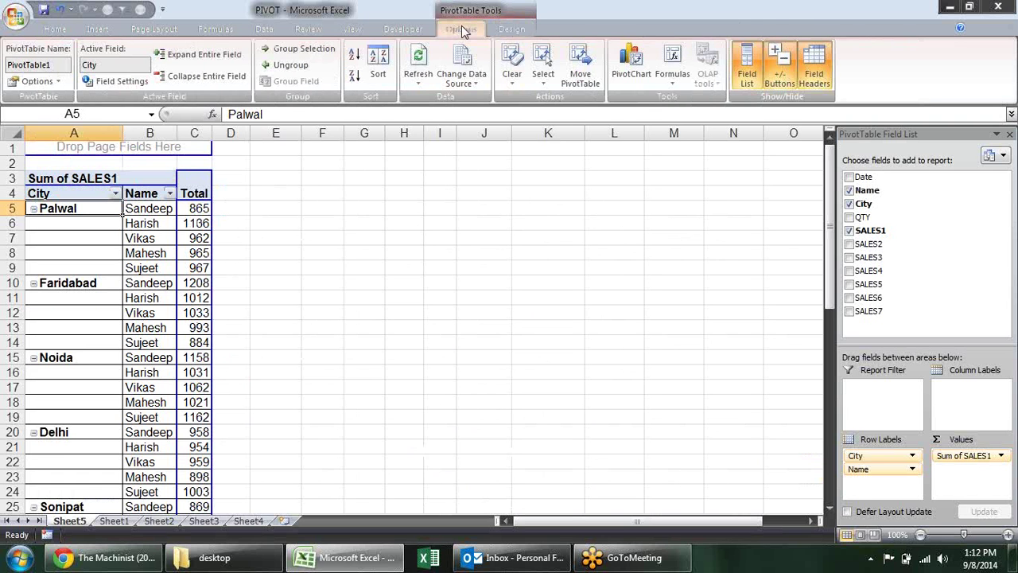
left_click(187, 55)
left_click(188, 78)
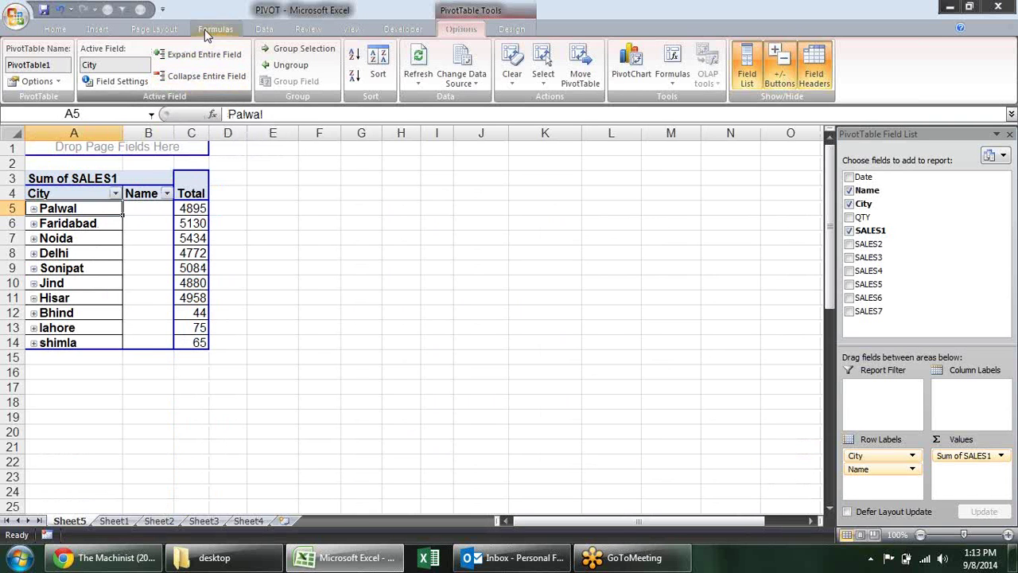
left_click(204, 56)
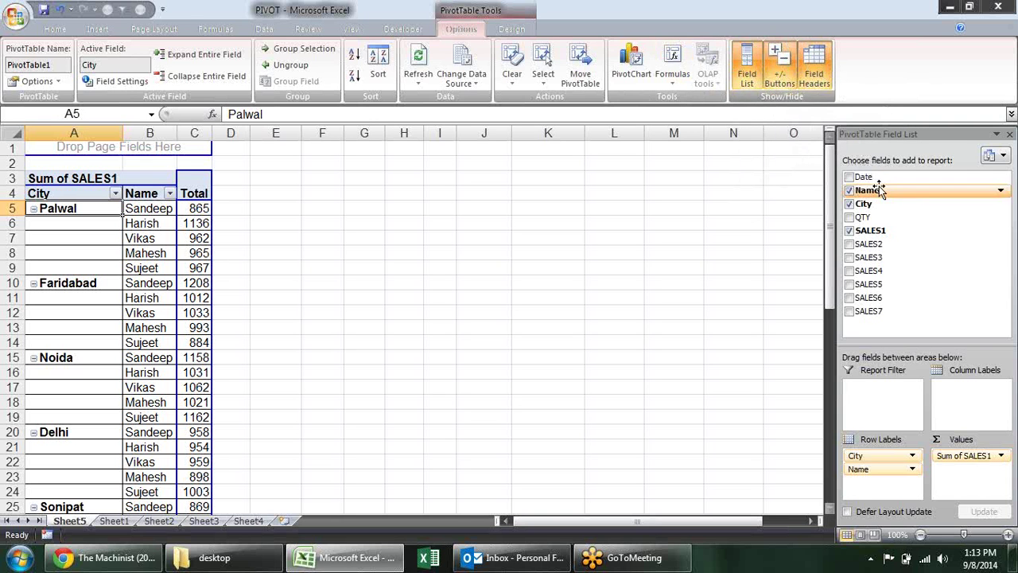
Toggle Field List and Field Headers, turn off +/- Buttons, and keep Field Headers on.
left_click(748, 84)
left_click(749, 84)
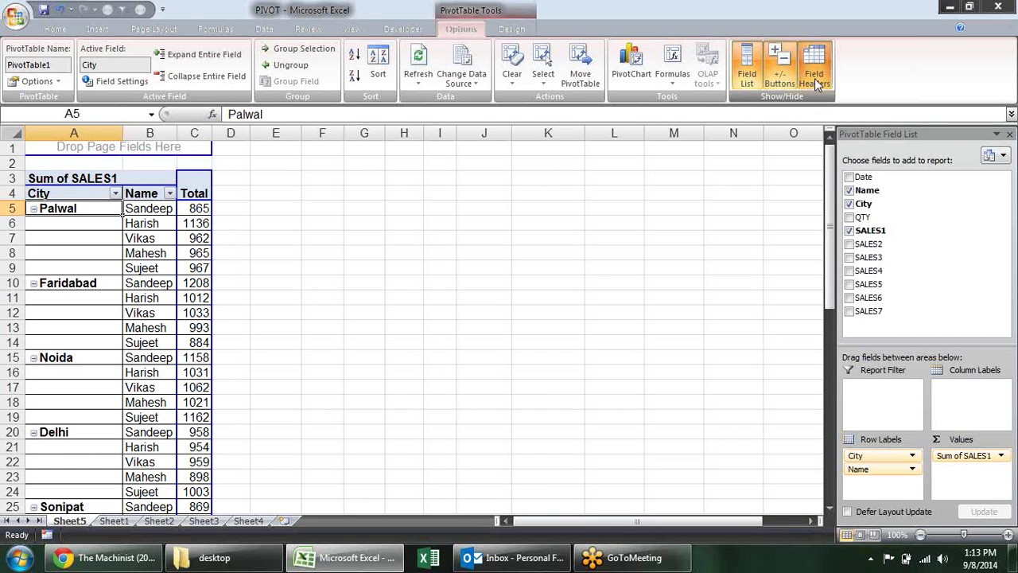
left_click(815, 77)
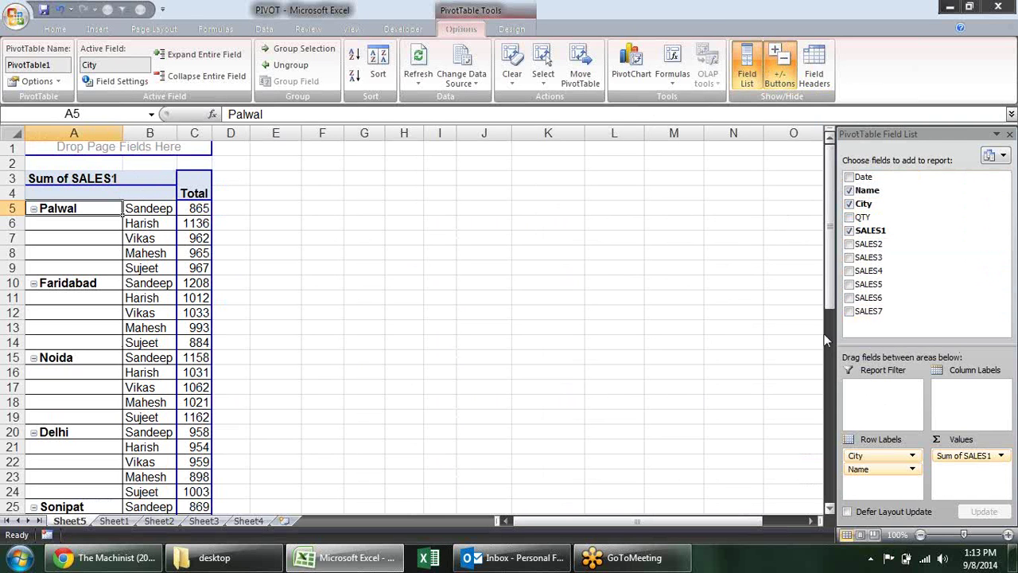
left_click(741, 70)
left_click(741, 70)
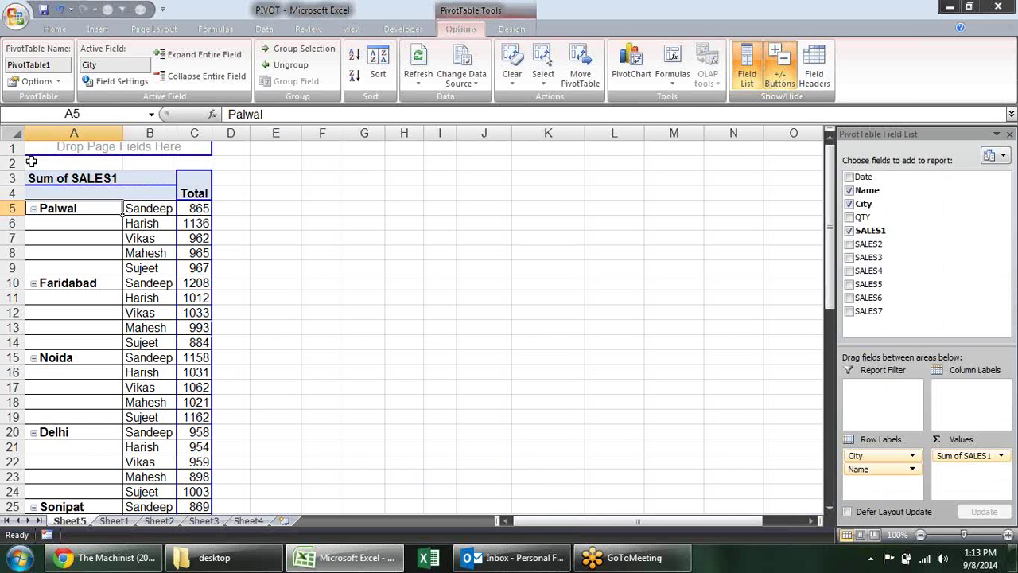
left_click(786, 67)
left_click(820, 70)
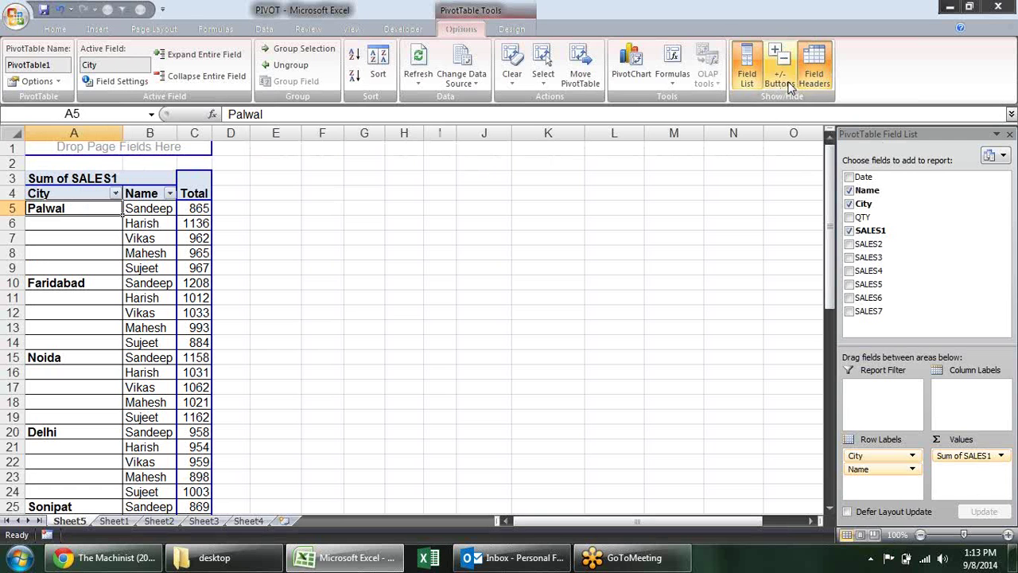
left_click(808, 73)
left_click(807, 74)
left_click(807, 73)
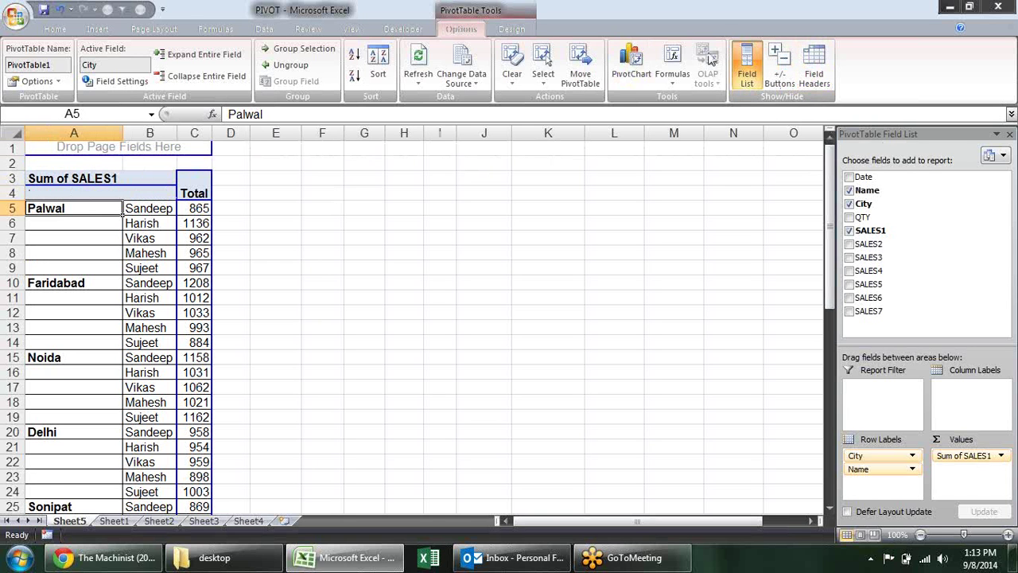
left_click(812, 73)
Select the city labels in column A, ending on the City header in A4.
left_click(95, 182)
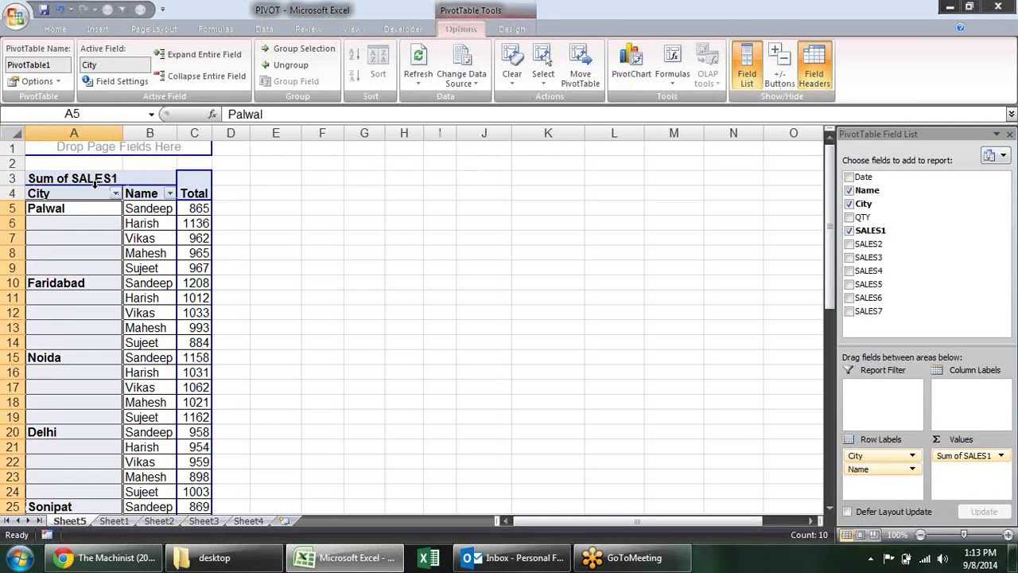
left_click(287, 205)
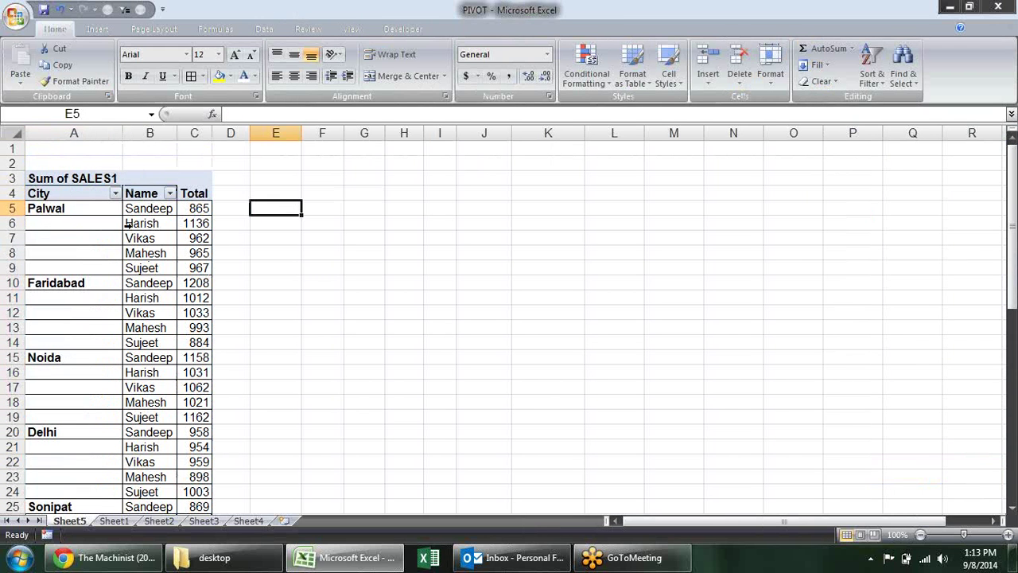
left_click(128, 235)
left_click(87, 203)
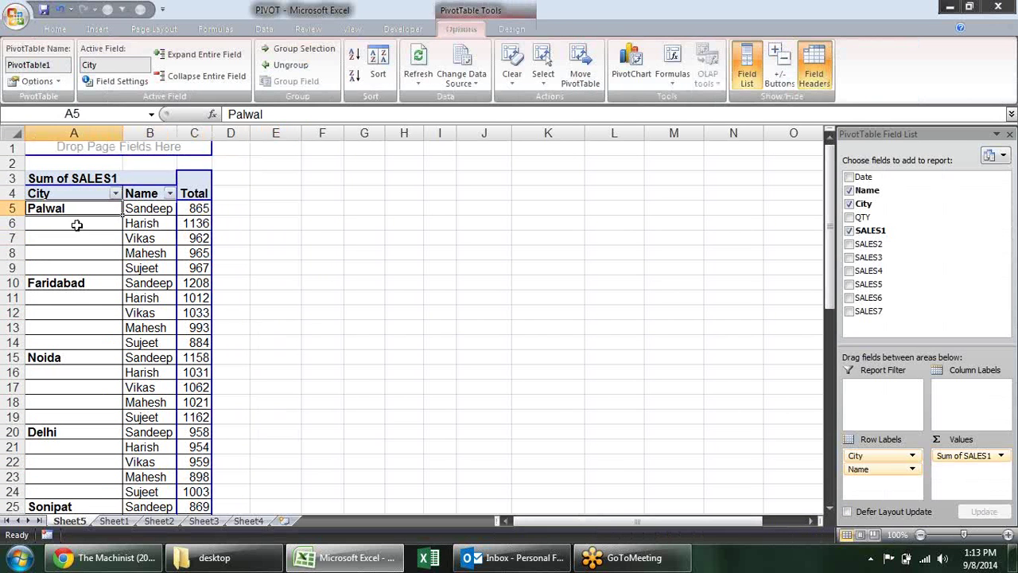
left_click(77, 196)
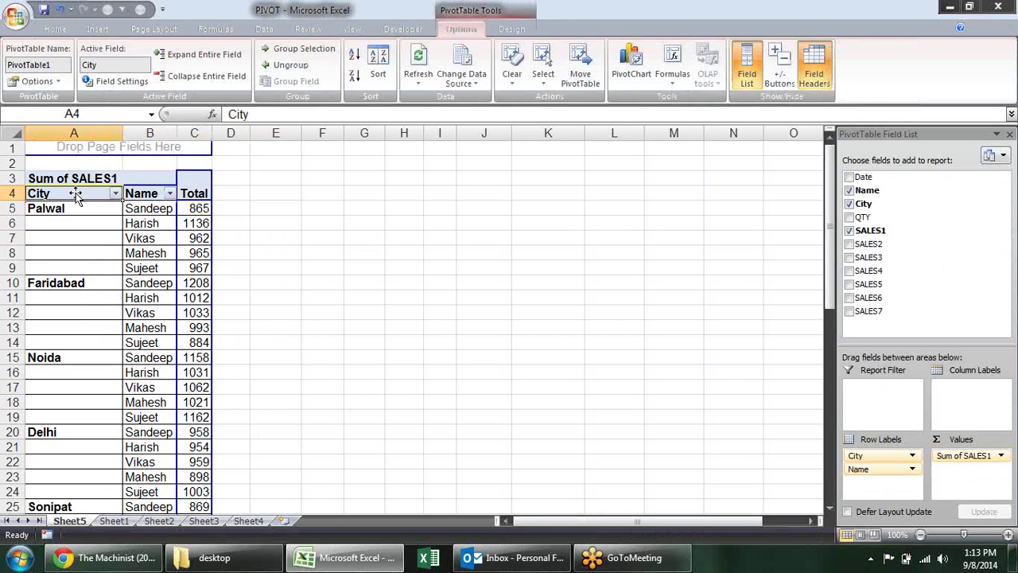
Copy the whole pivot table from A4 and paste it as a second copy at G4.
left_click_drag(174, 213, 175, 222)
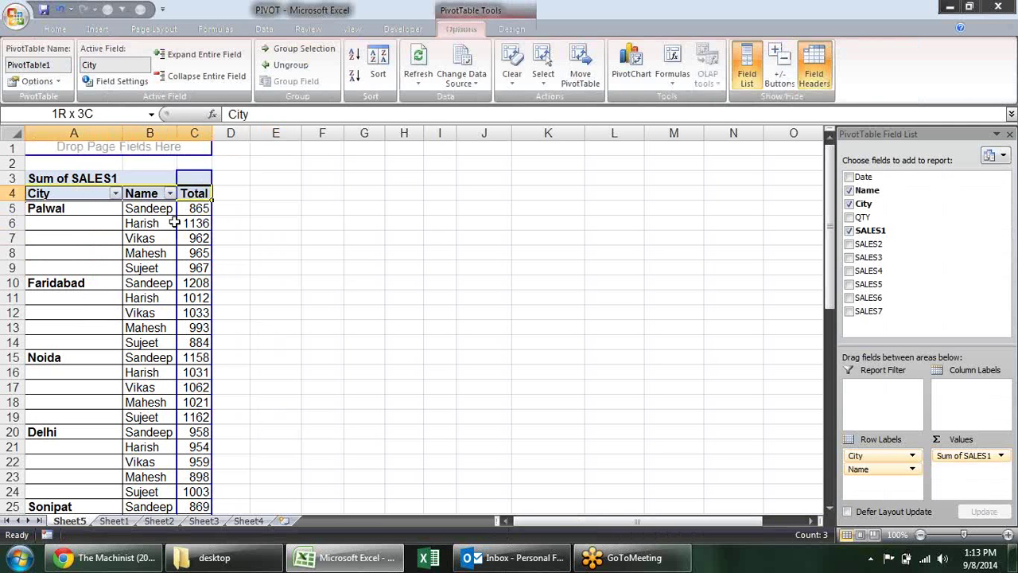
key("Tab")
key("Tab")
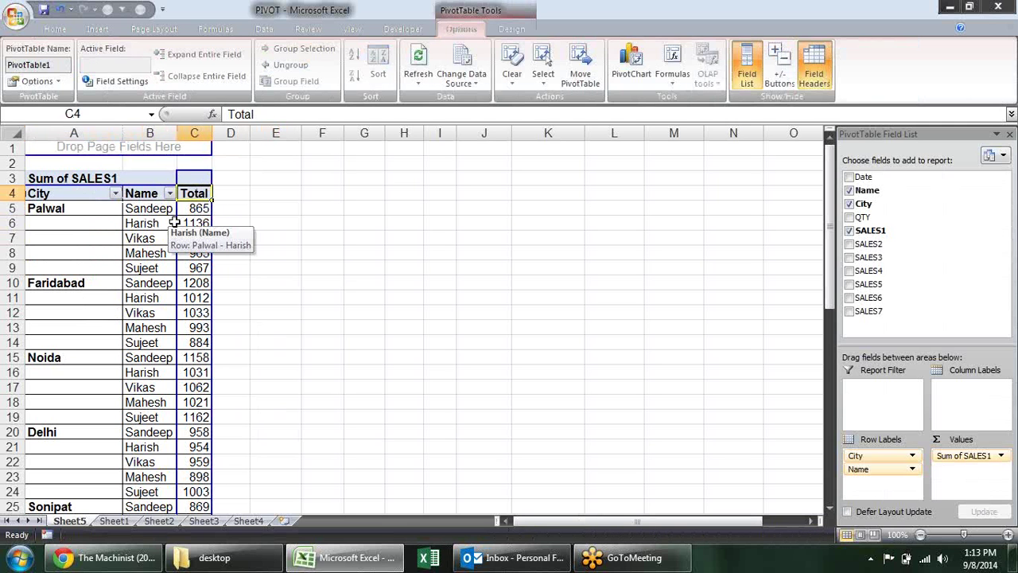
key("ctrl+shift+Down")
key("ctrl+c")
key("Right")
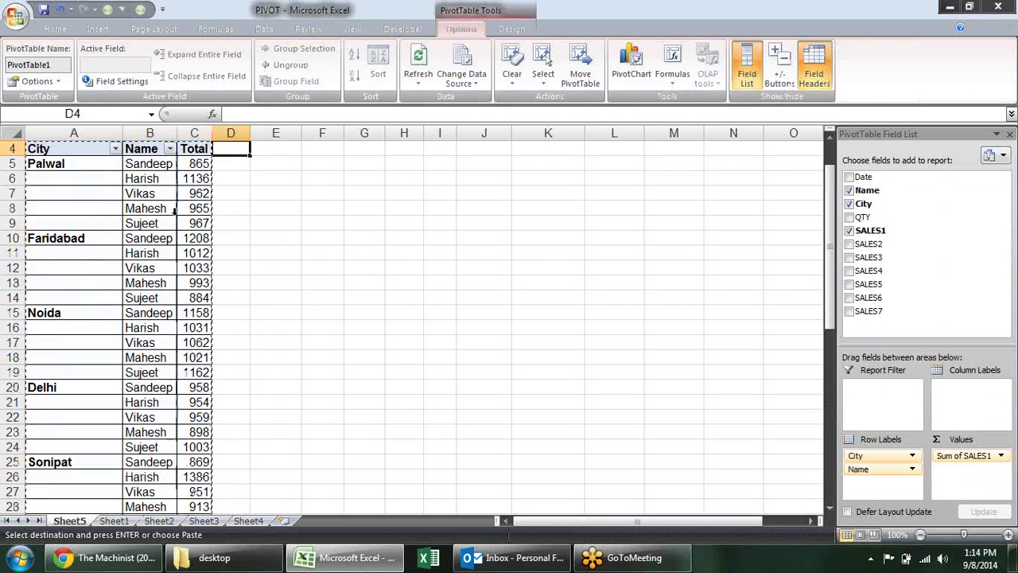
key("Right")
key("Right")
key("Right")
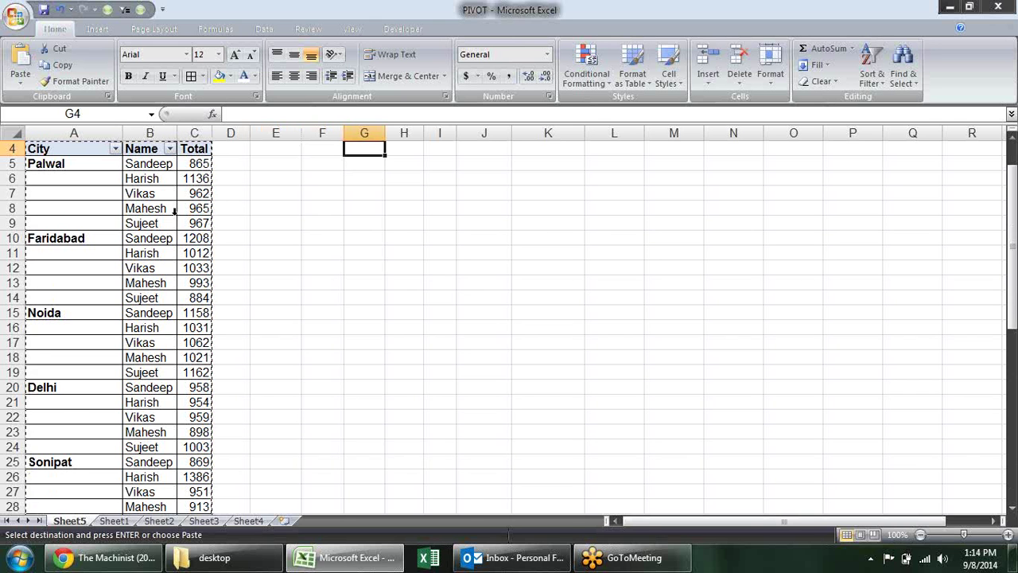
key("ctrl+v")
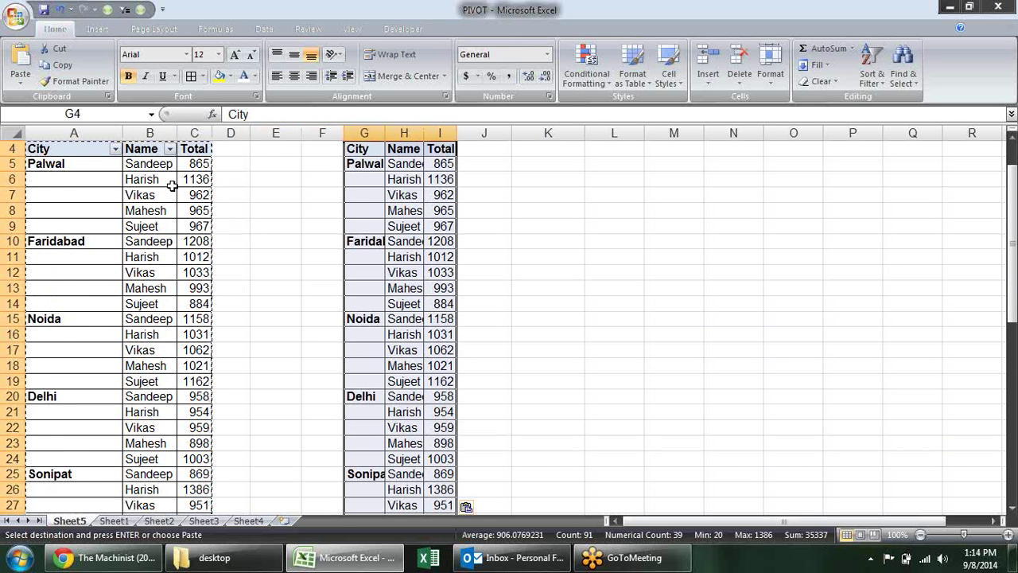
scroll(415, 309, "up", 1)
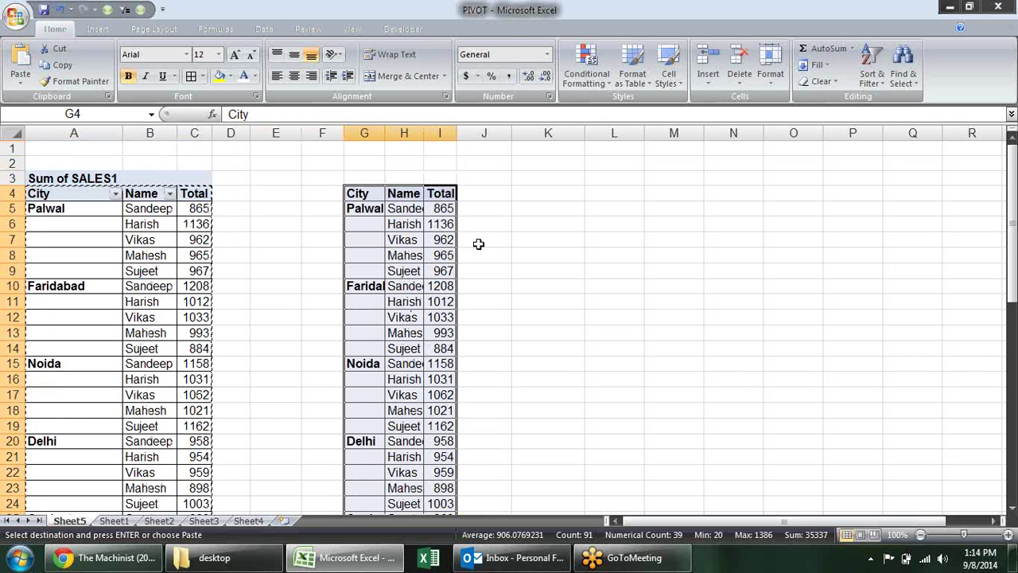
key("Escape")
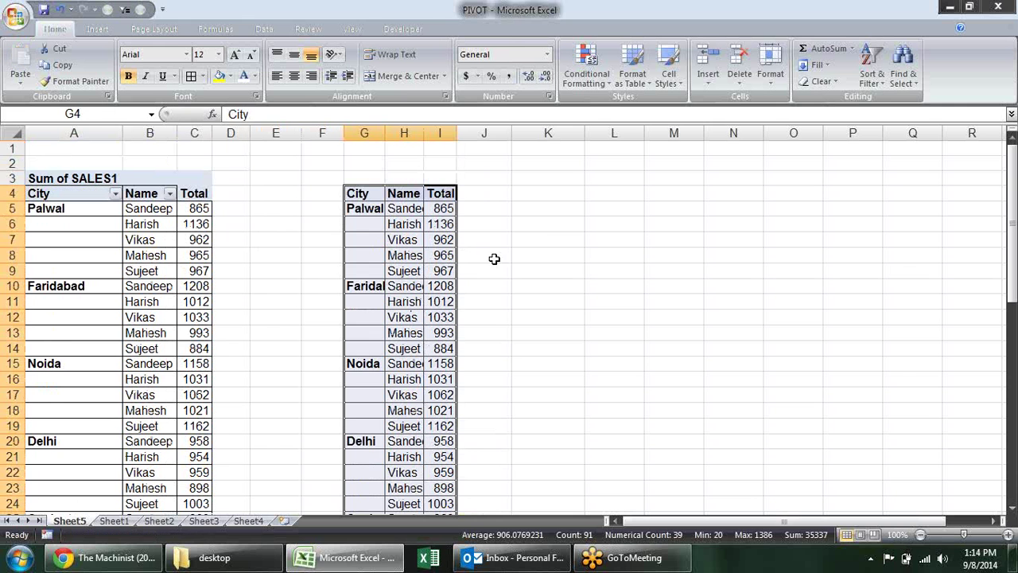
AutoFit columns G and H of the copied table to their contents.
left_click_drag(493, 256, 493, 246)
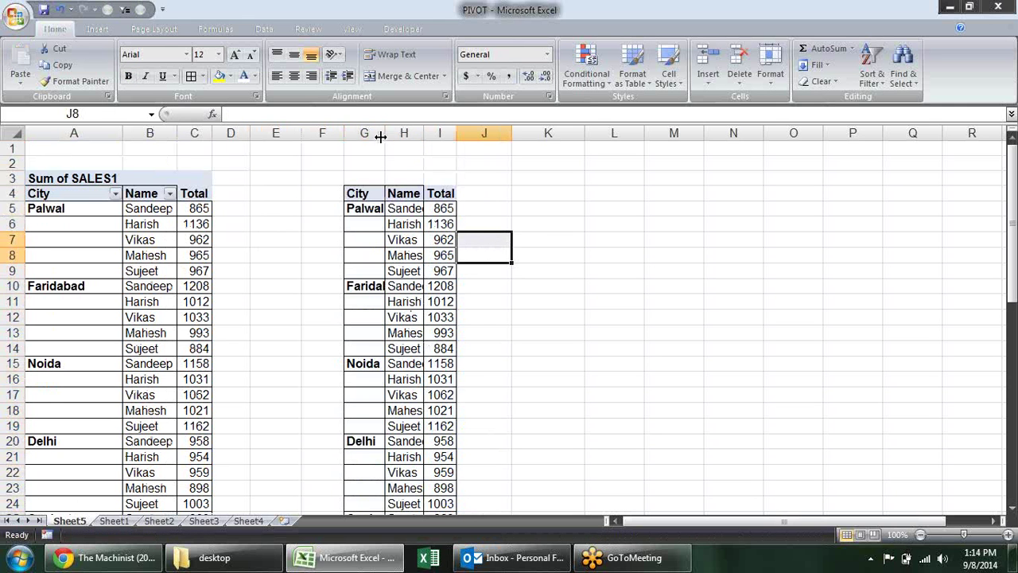
left_click_drag(379, 134, 423, 135)
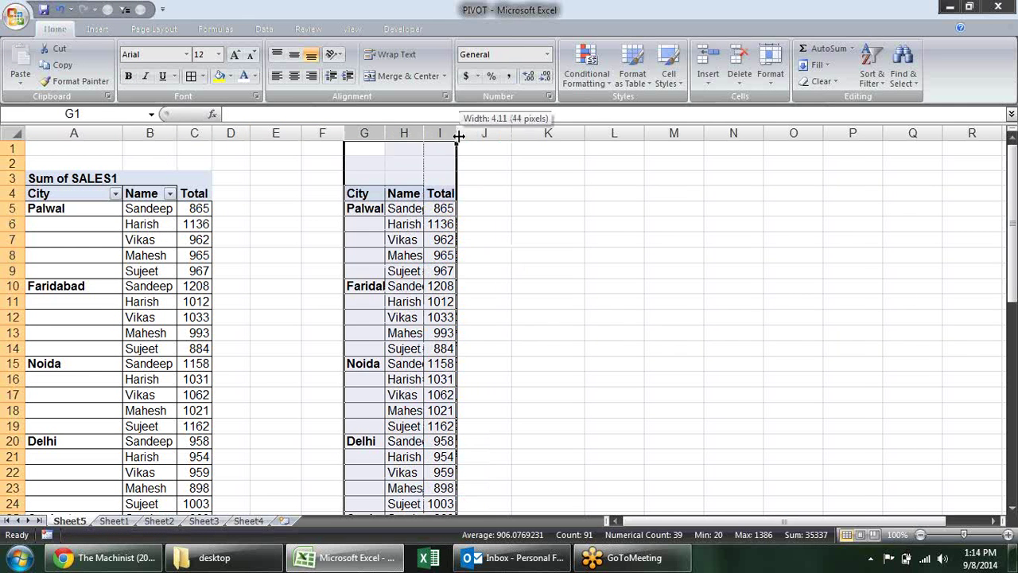
double_click(423, 135)
left_click(533, 205)
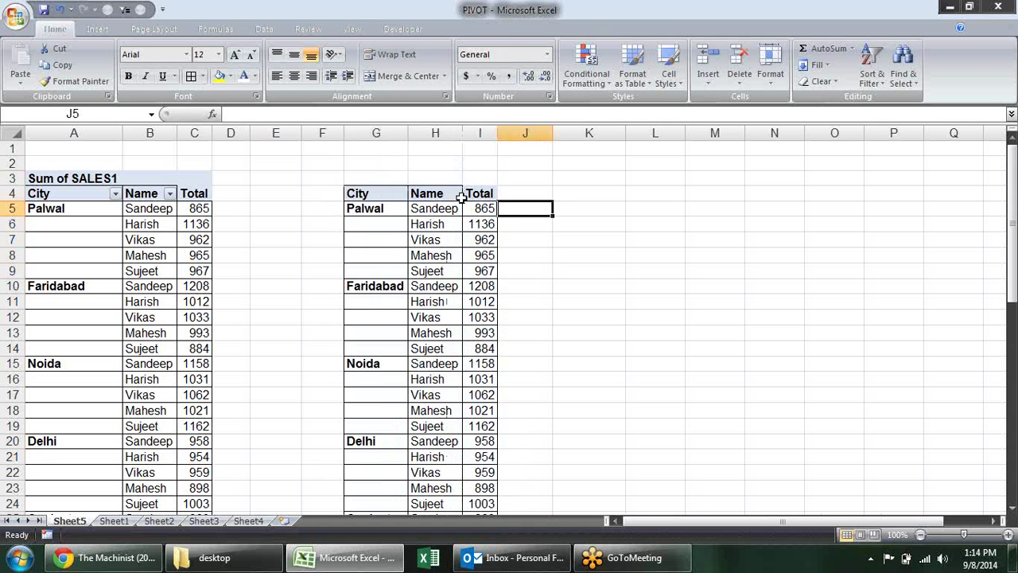
Select the copied table from its header row down and turn on AutoFilter.
left_click_drag(479, 194, 384, 203)
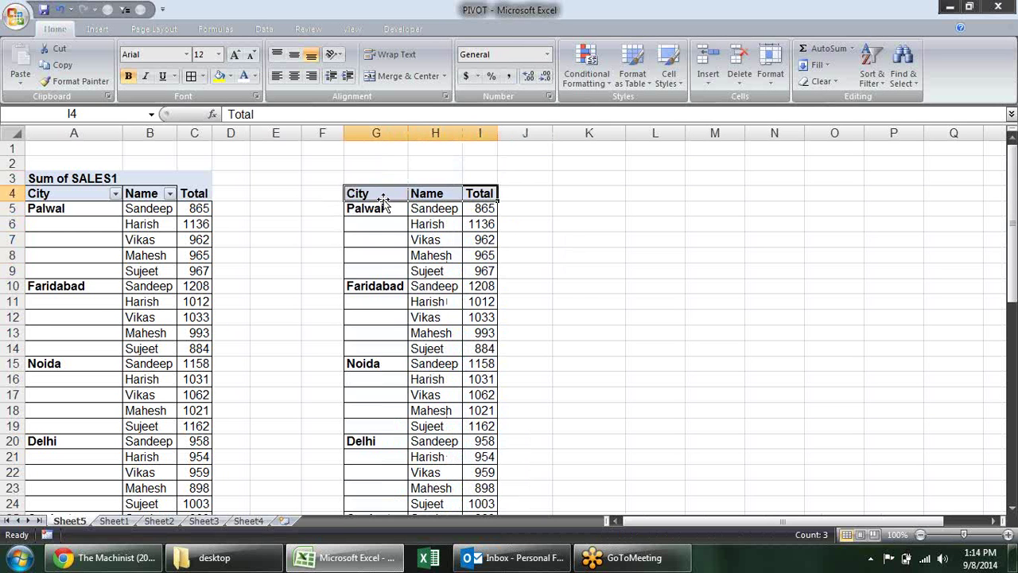
key("ctrl+shift+Down")
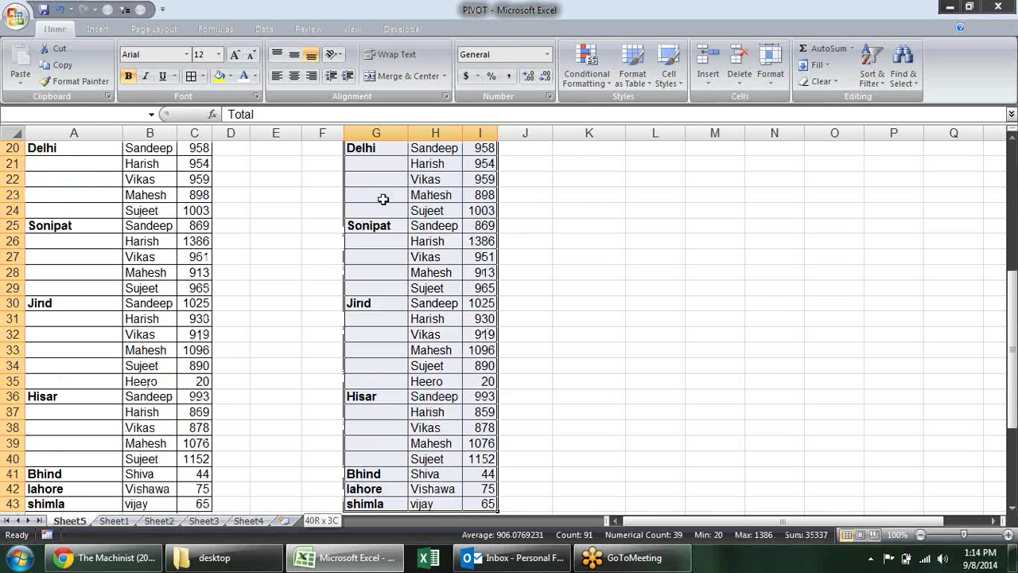
key("ctrl+BackSpace")
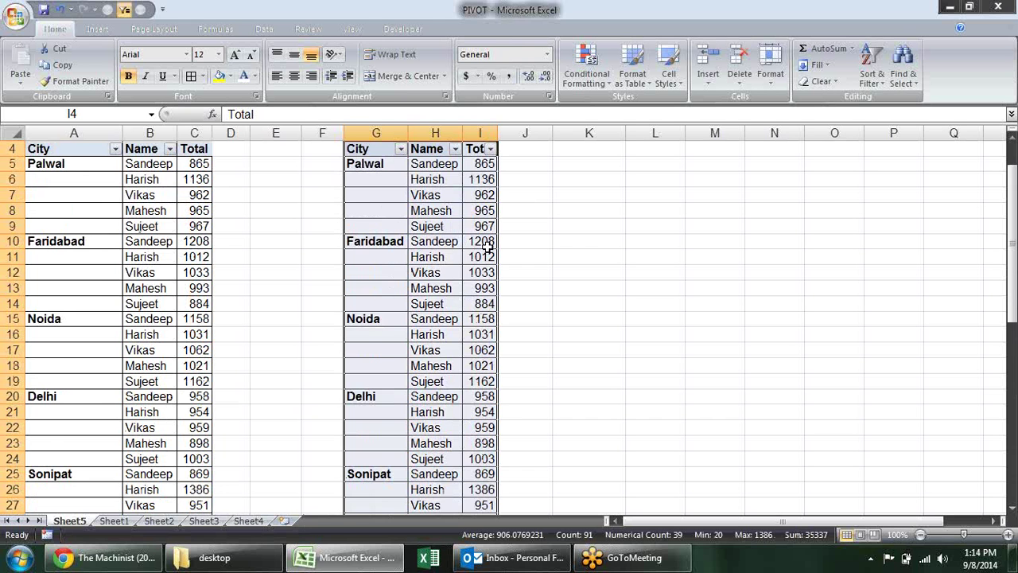
scroll(486, 243, "up", 1)
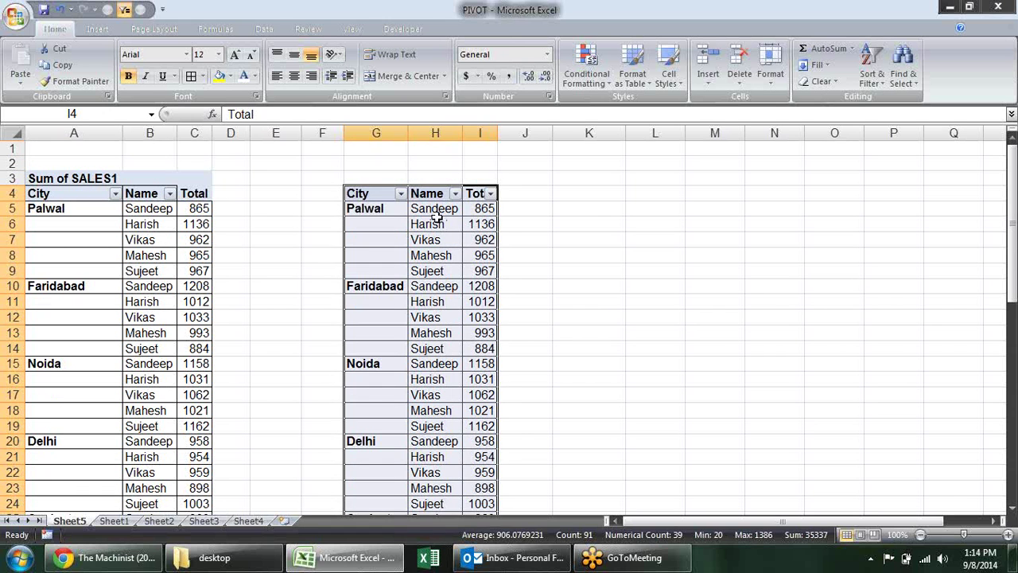
Filter the copied table's City column to show only (Blanks).
left_click(834, 291)
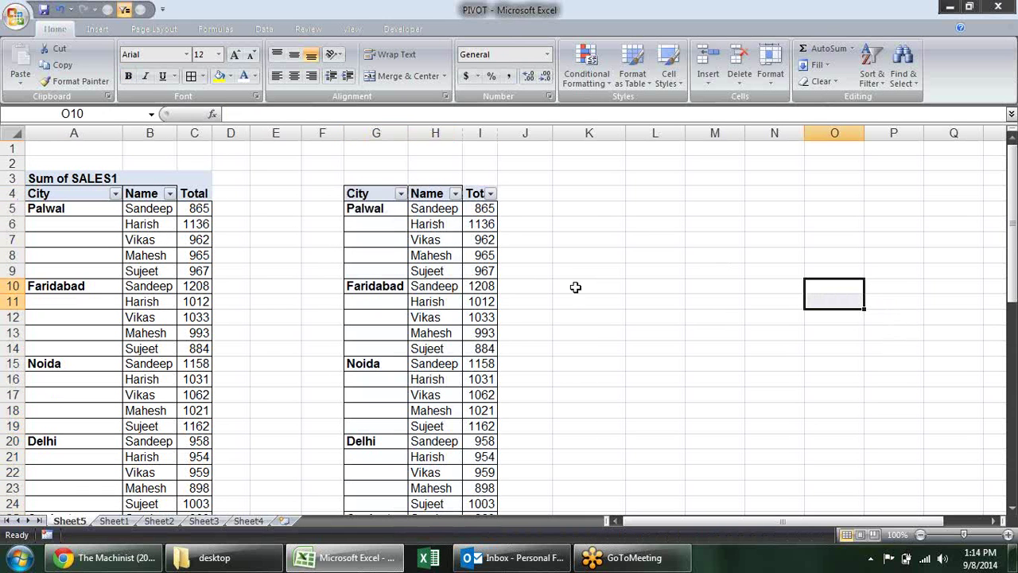
left_click(401, 194)
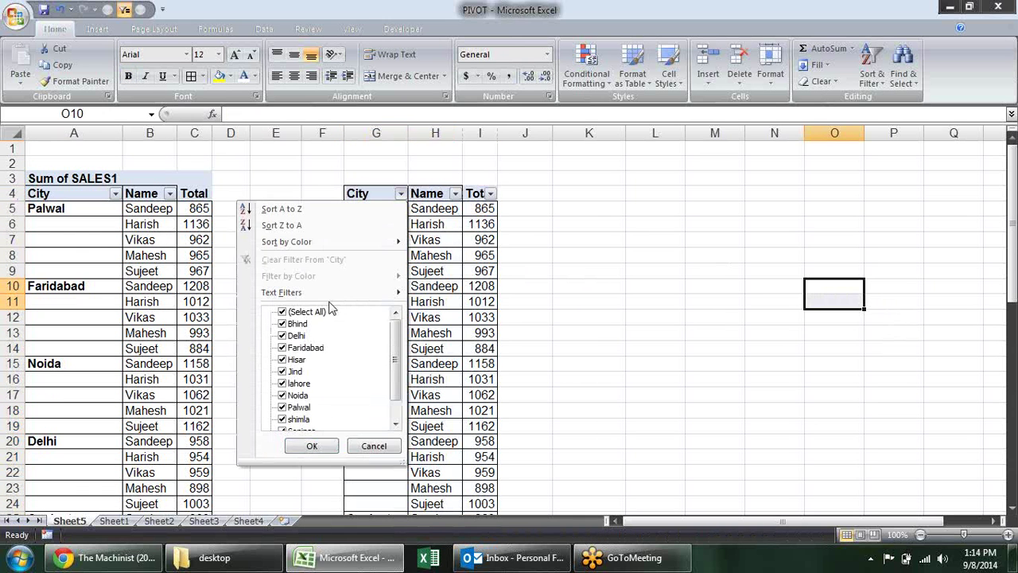
left_click(294, 312)
scroll(385, 423, "down", 1)
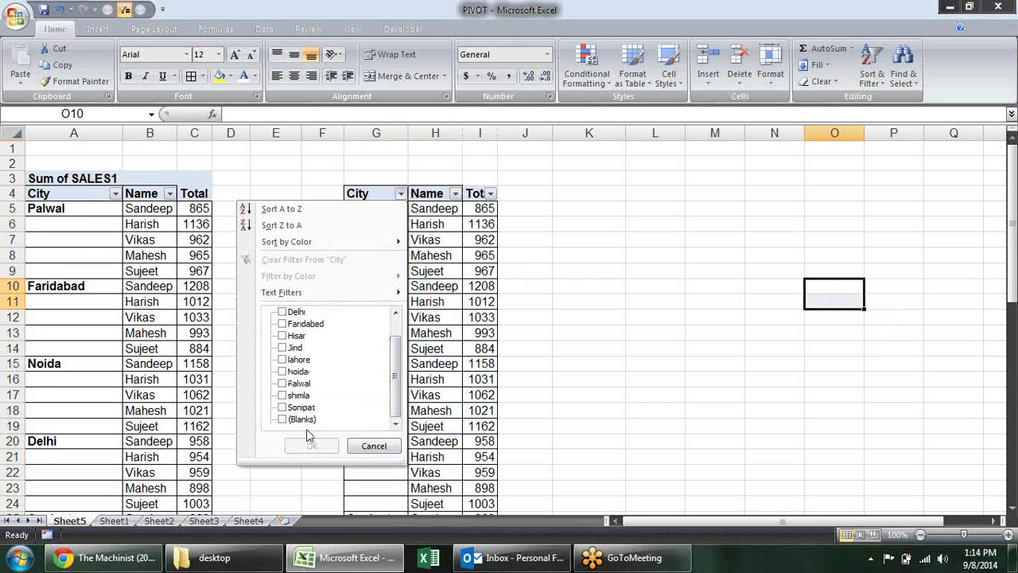
left_click(296, 419)
left_click(312, 445)
Enter =G4 in G6, then correct it to =G5 so it shows Palwal.
left_click(380, 209)
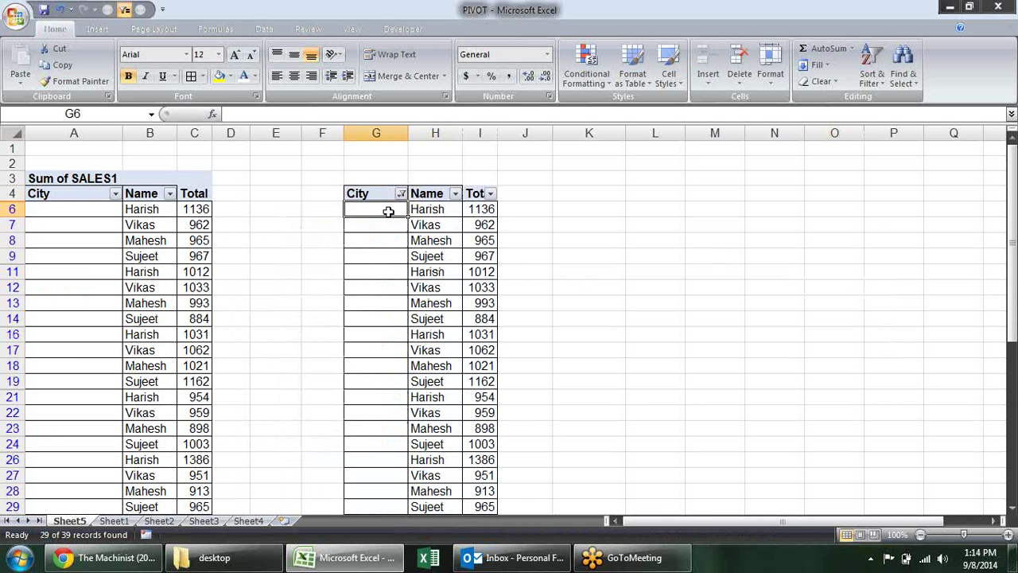
type("=")
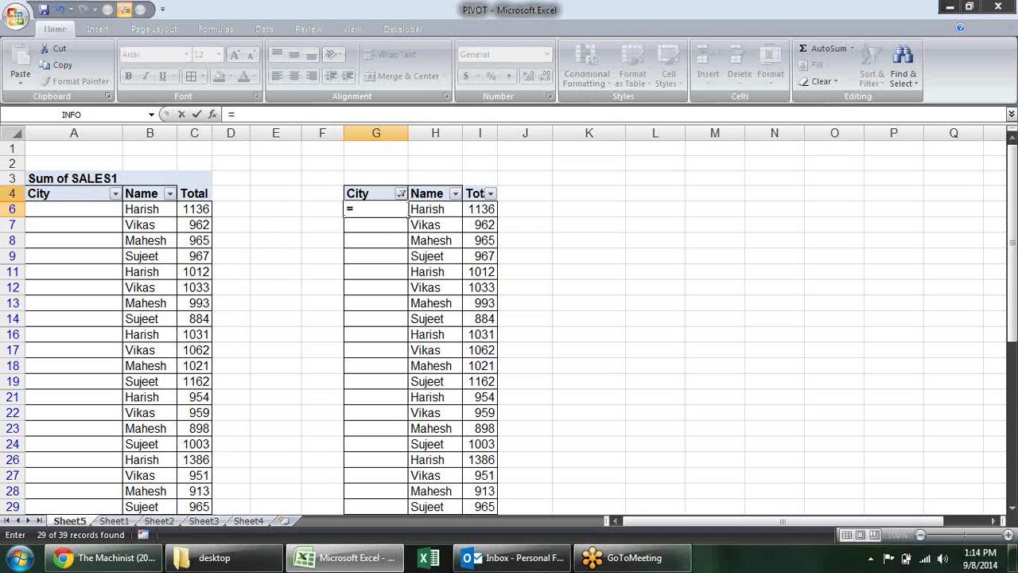
type("g")
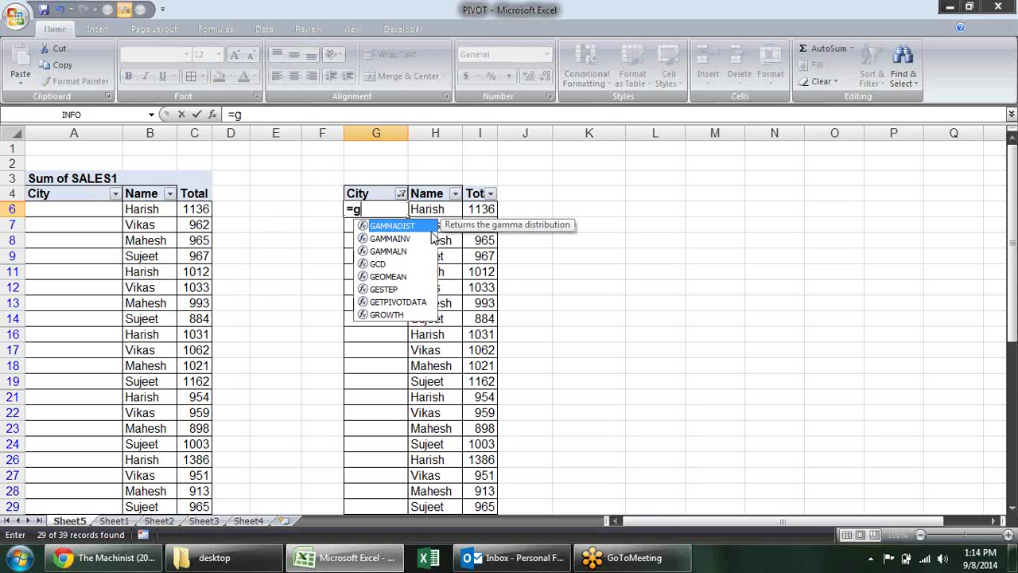
type("4")
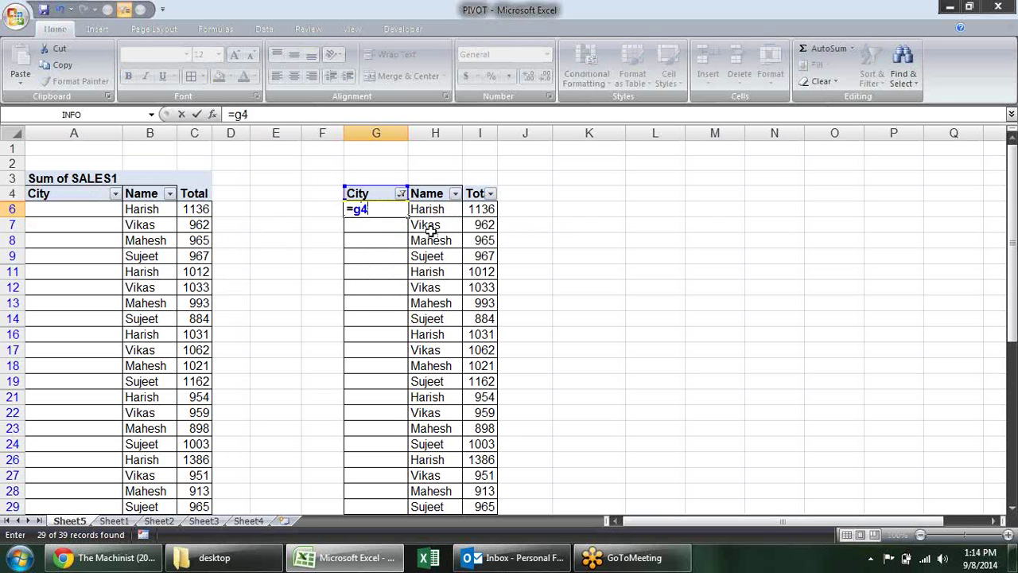
key("Return")
left_click(399, 209)
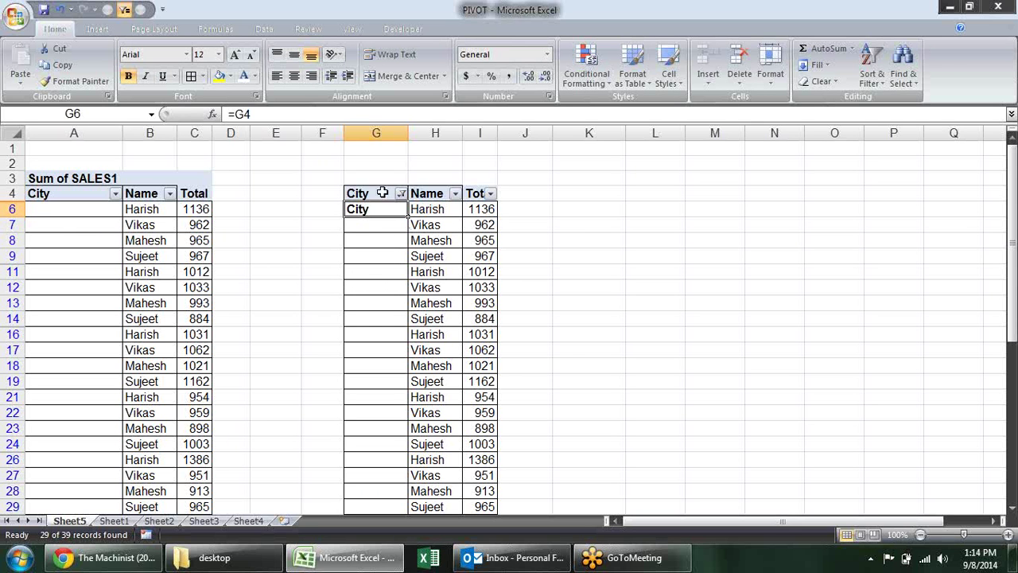
left_click(293, 113)
key("BackSpace")
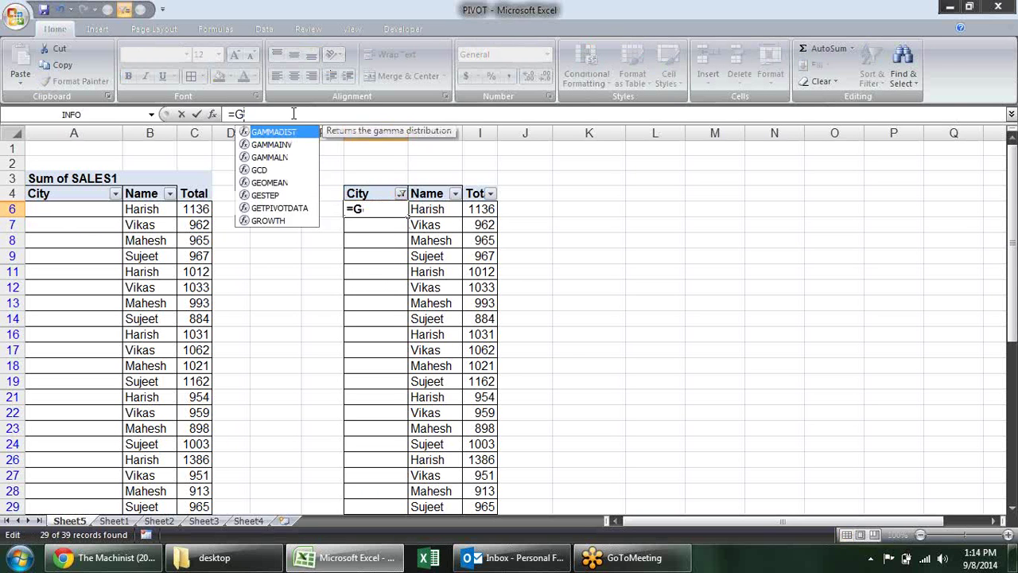
type("5")
key("Return")
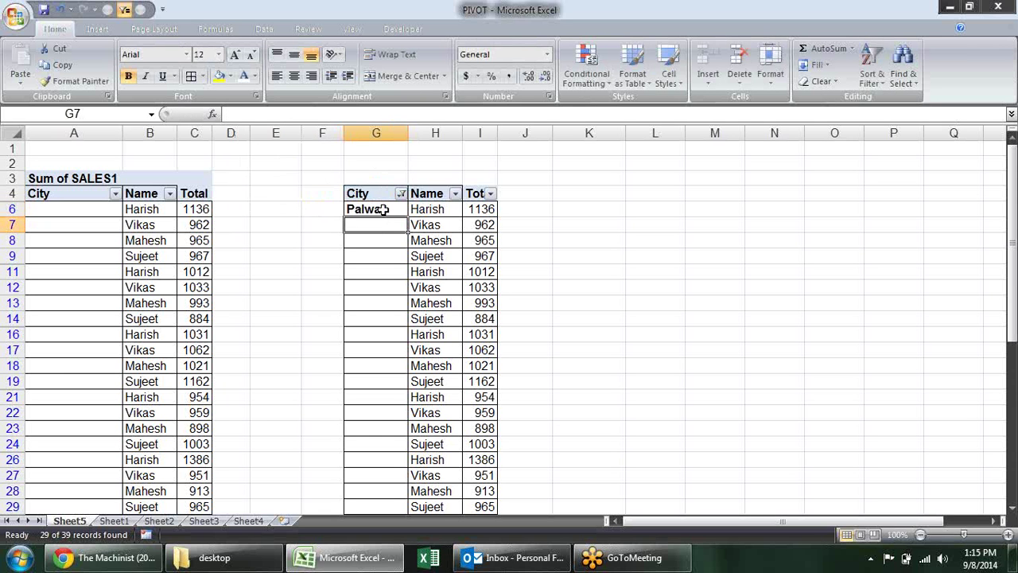
left_click(382, 210)
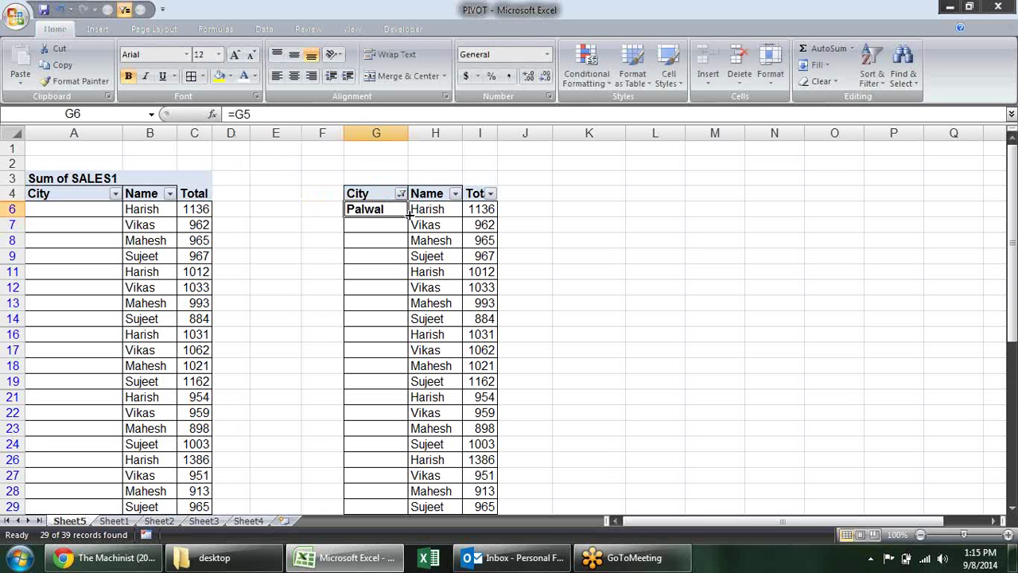
Fill G6's =G5 formula down the blank City cells to row 40.
scroll(408, 213, "down", 2)
scroll(408, 213, "up", 2)
left_click_drag(408, 217, 390, 537)
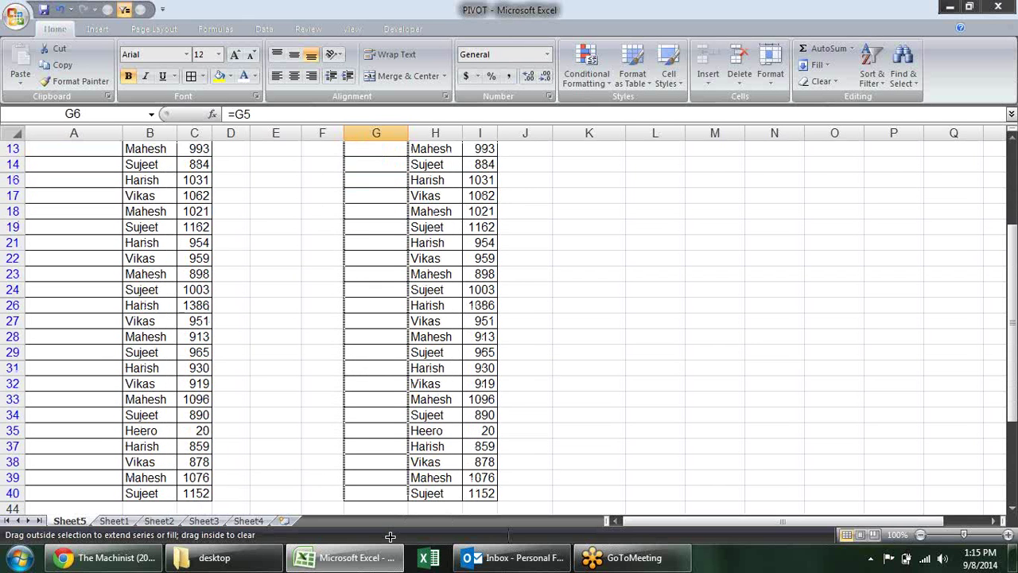
left_click_drag(391, 537, 403, 497)
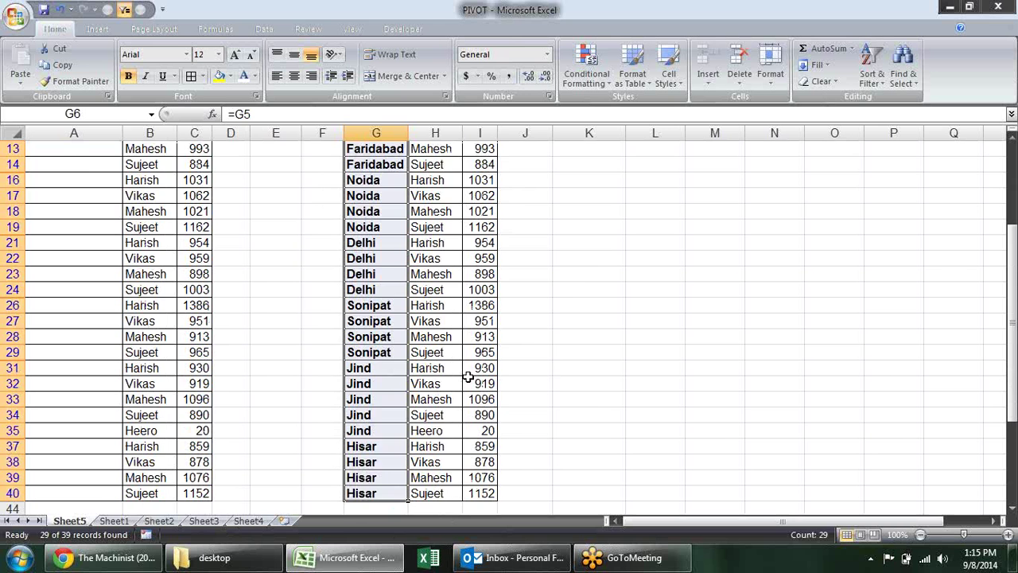
scroll(467, 376, "up", 4)
left_click(523, 213)
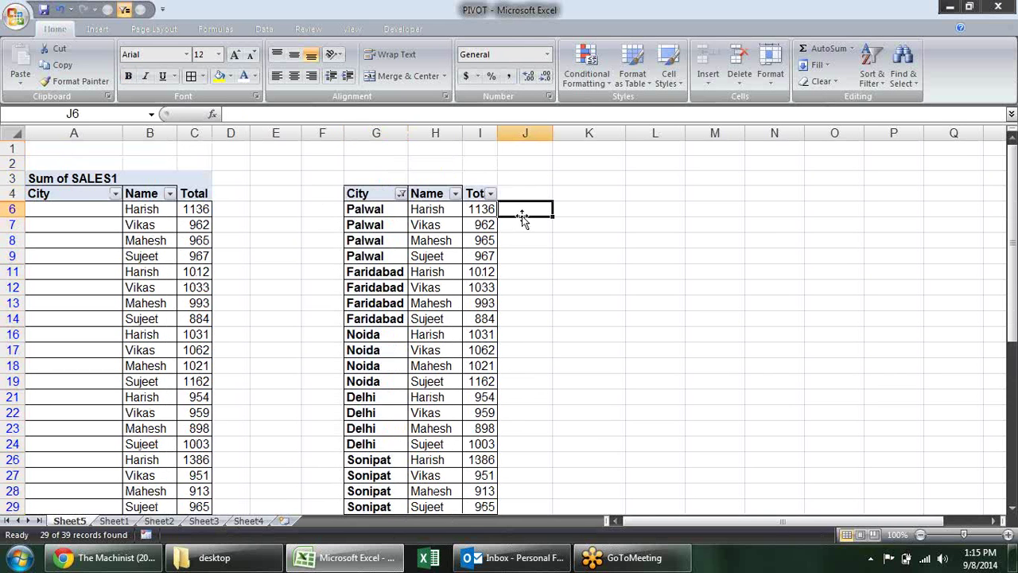
Clear the City filter to show all rows and check the filled formula in G7.
left_click(401, 193)
left_click(283, 311)
left_click(312, 446)
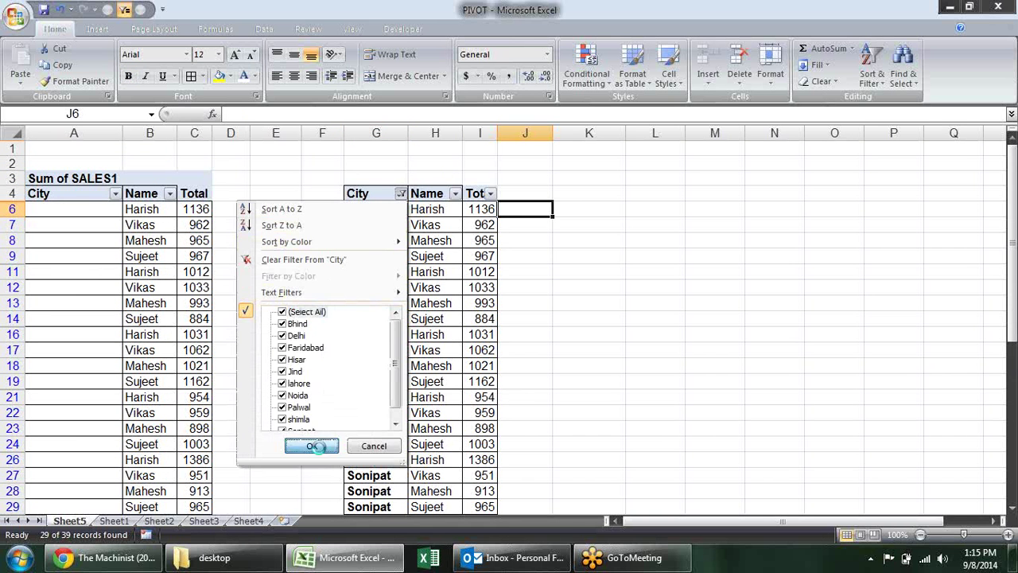
left_click(390, 239)
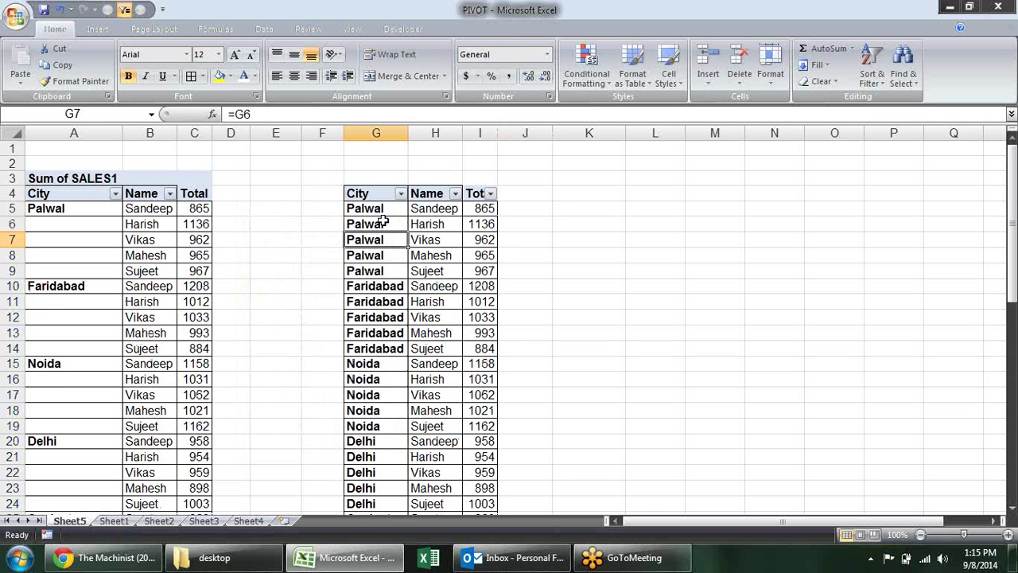
left_click(383, 223)
Undo the fill-down, Select All in the City filter, and delete G6's formula.
key("ctrl+z")
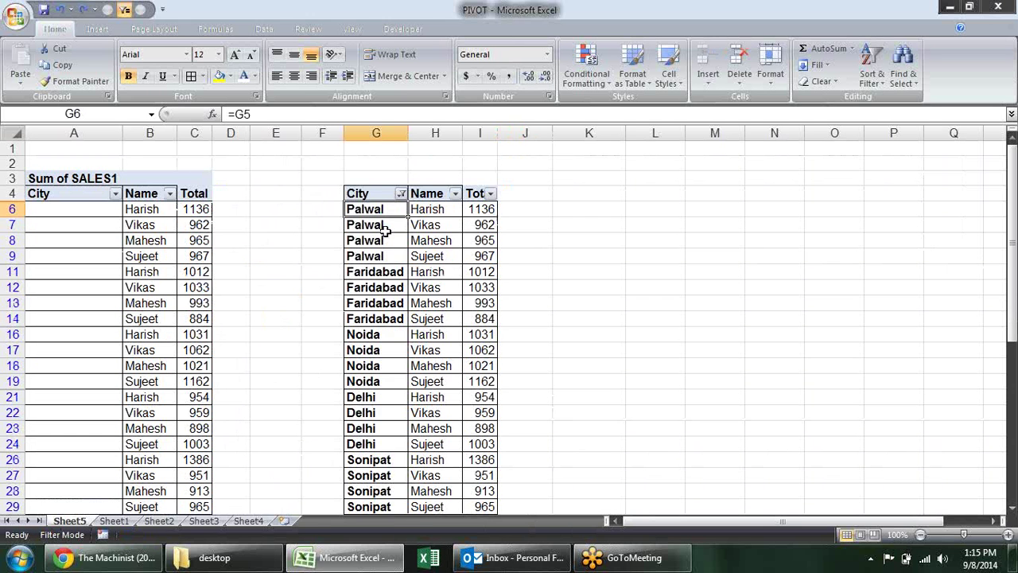
key("ctrl+z")
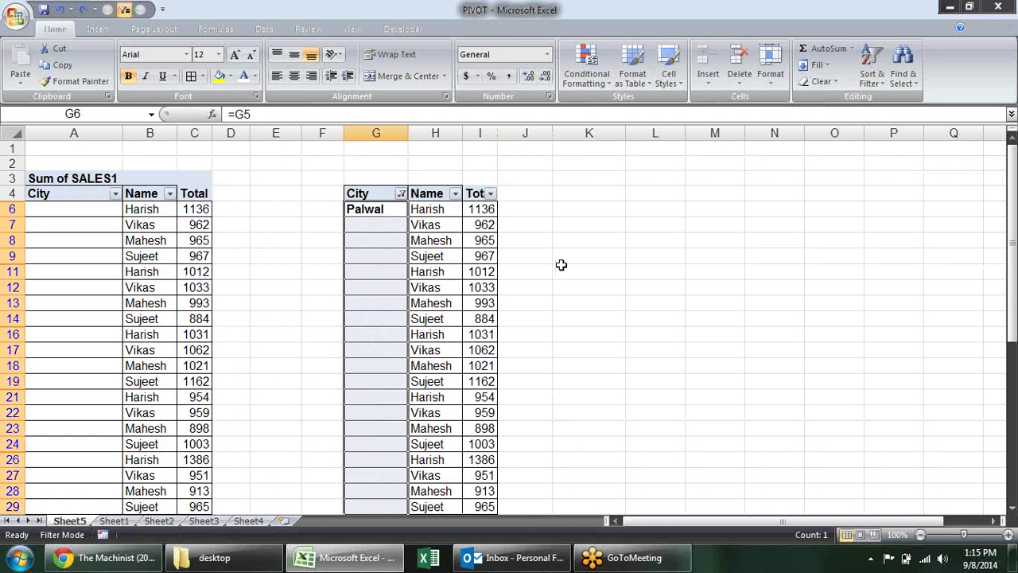
key("ctrl+z")
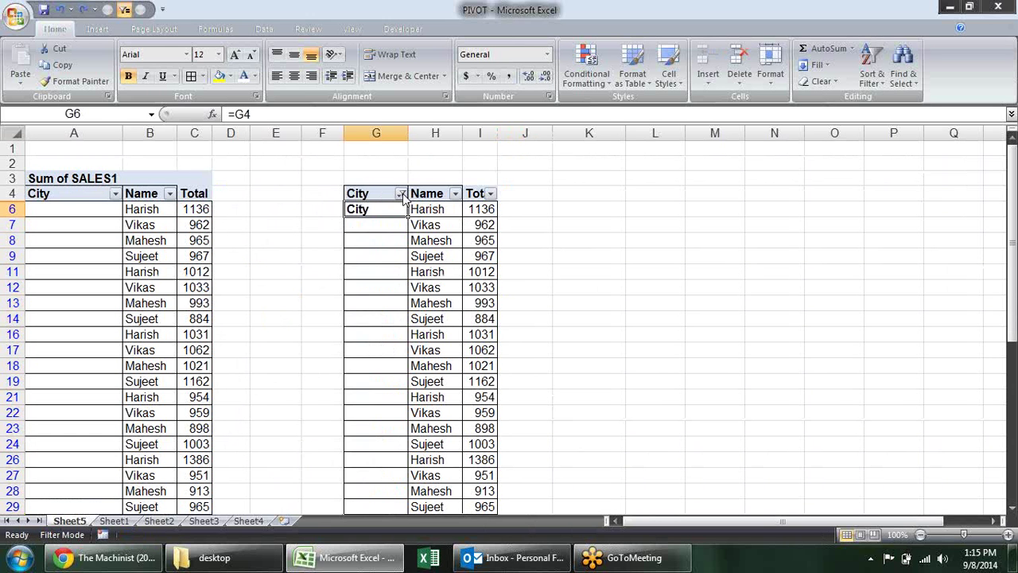
left_click(401, 193)
left_click(296, 312)
left_click(312, 446)
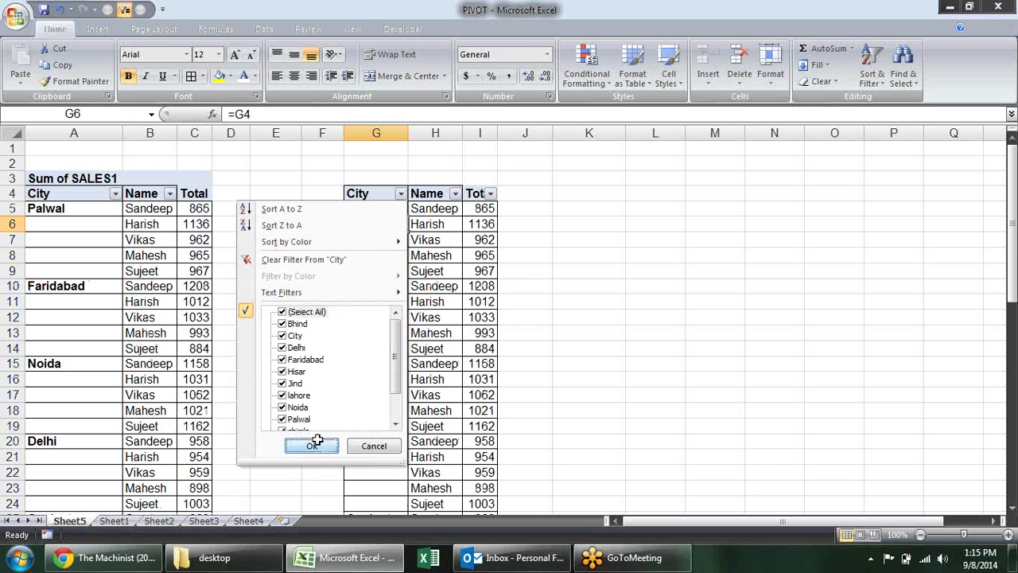
key("Delete")
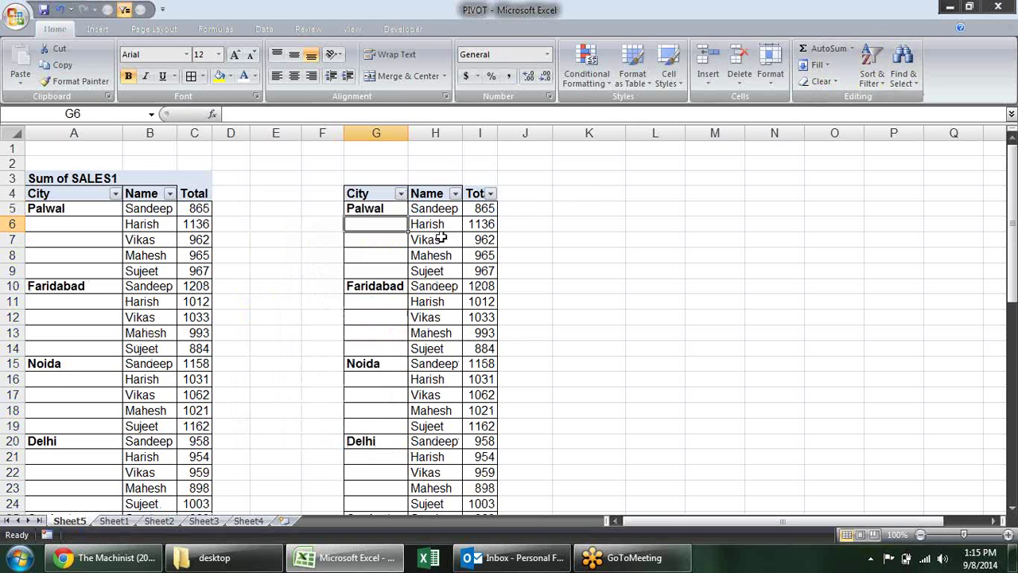
Select visible cells only through Find & Select > Go To Special.
left_click(903, 63)
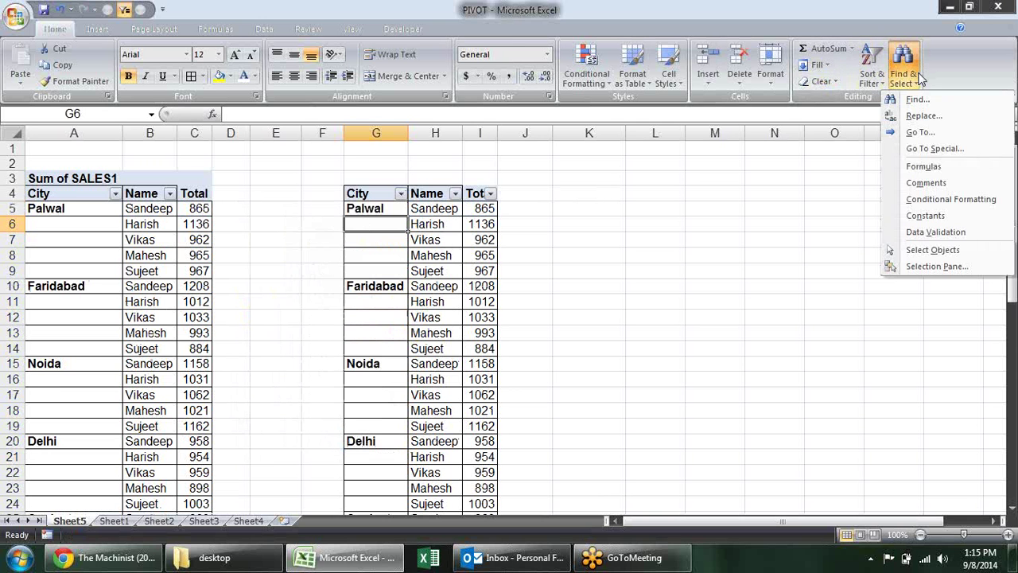
left_click(924, 148)
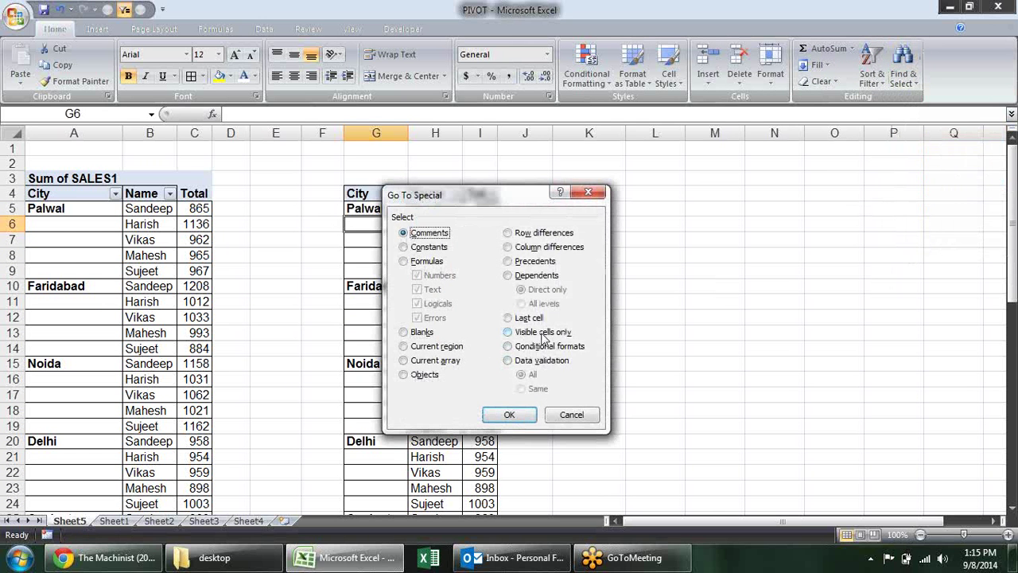
left_click(550, 332)
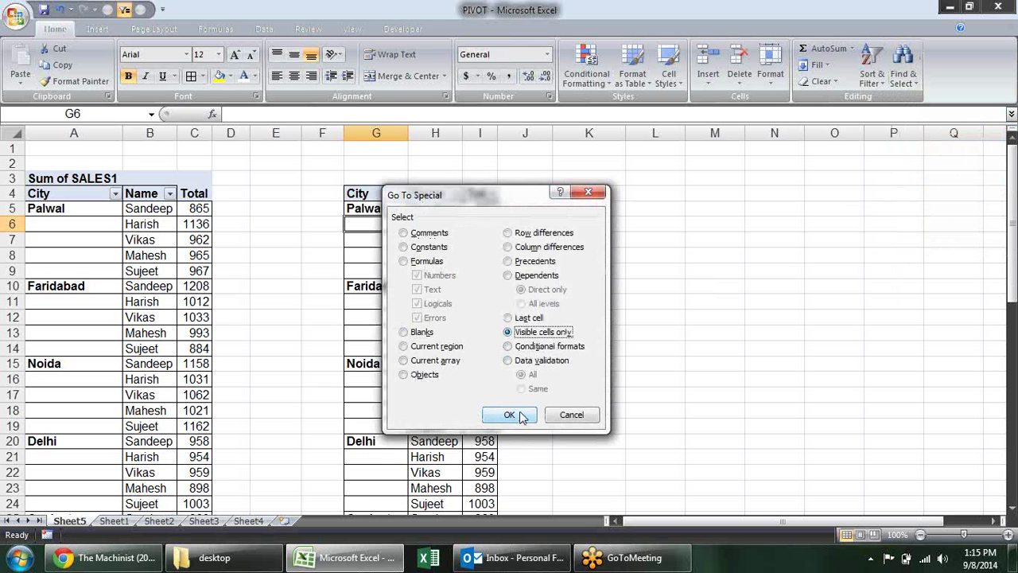
left_click(523, 416)
Select the copied table from header G4:I4 down to its last row.
left_click(371, 241)
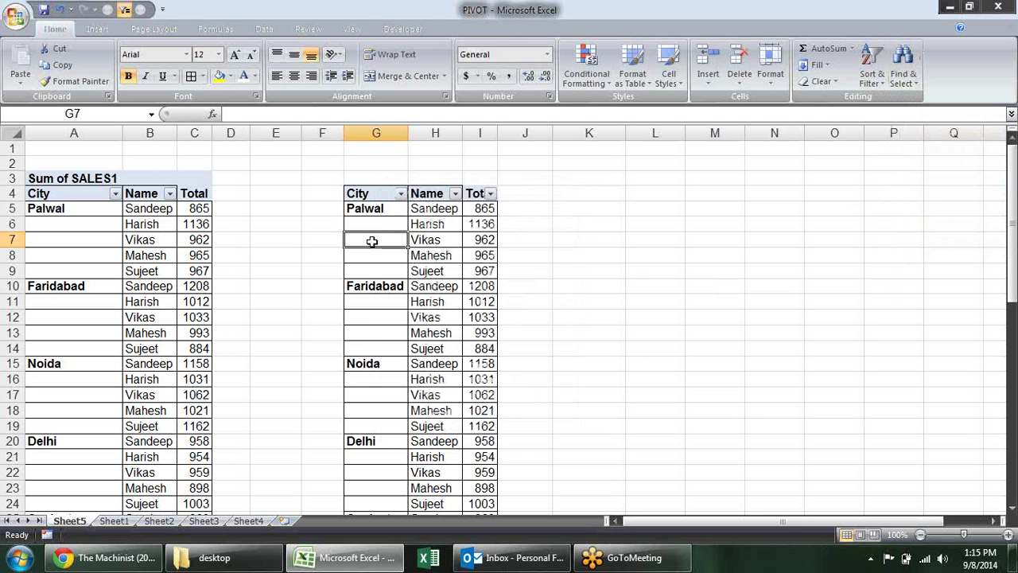
left_click_drag(366, 194, 488, 409)
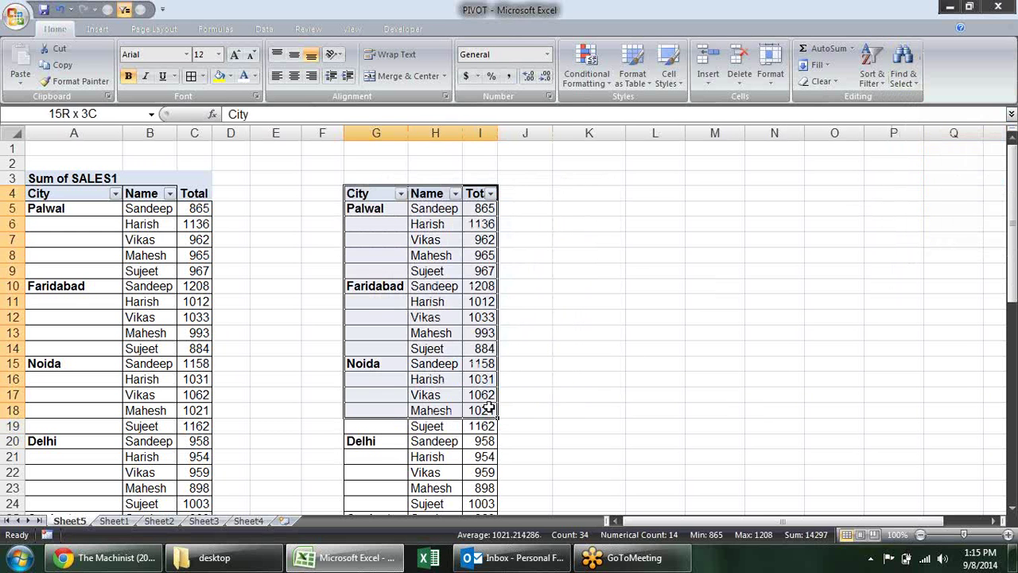
left_click(477, 194)
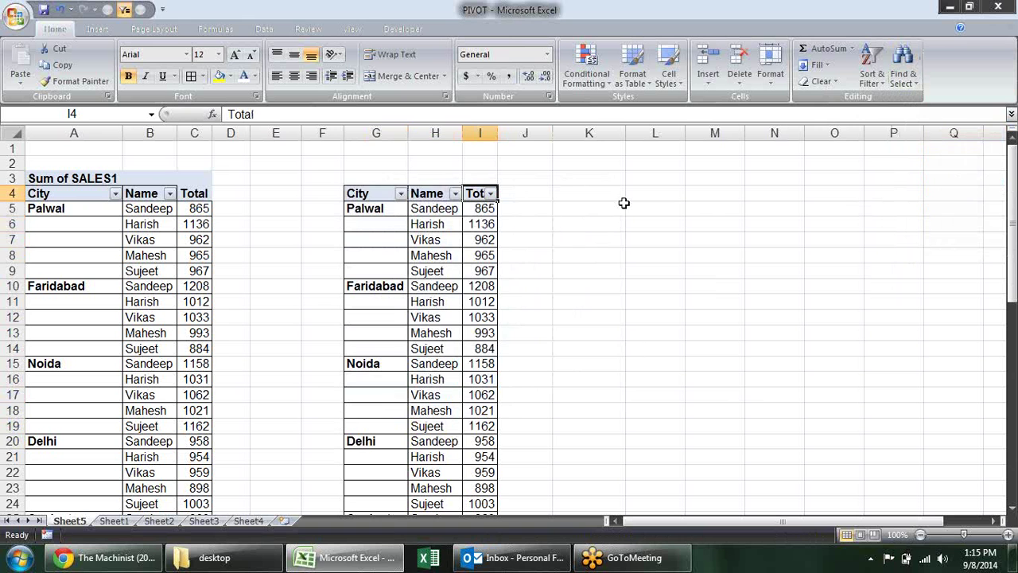
key("shift+Left")
key("shift+Left")
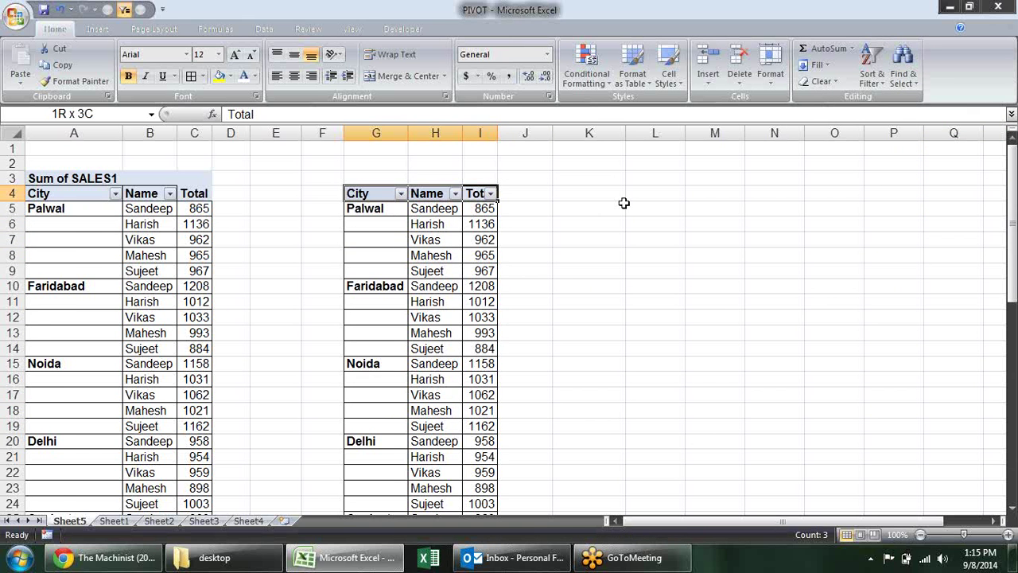
key("ctrl+shift+Down")
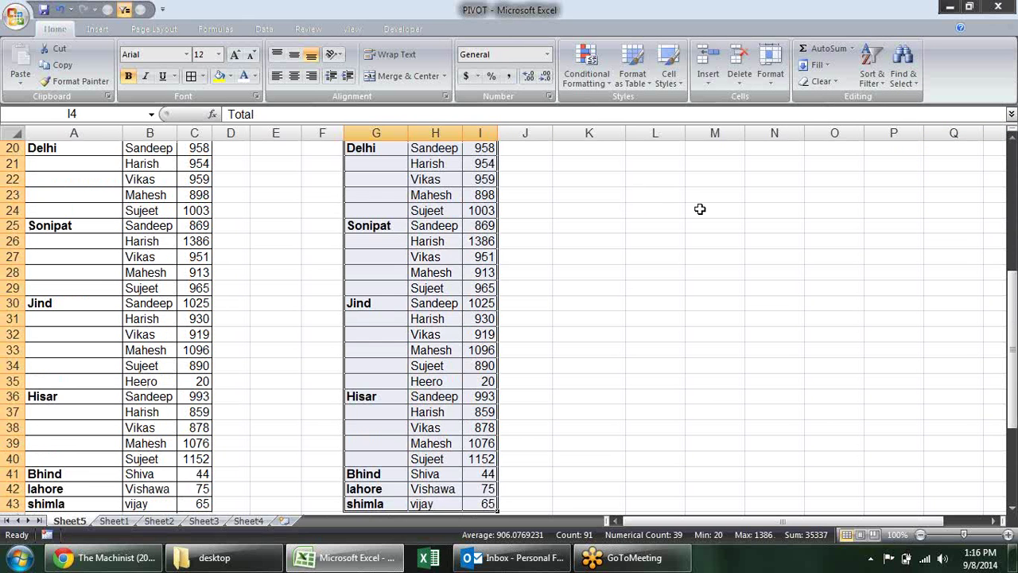
scroll(697, 208, "up", 7)
left_click(903, 68)
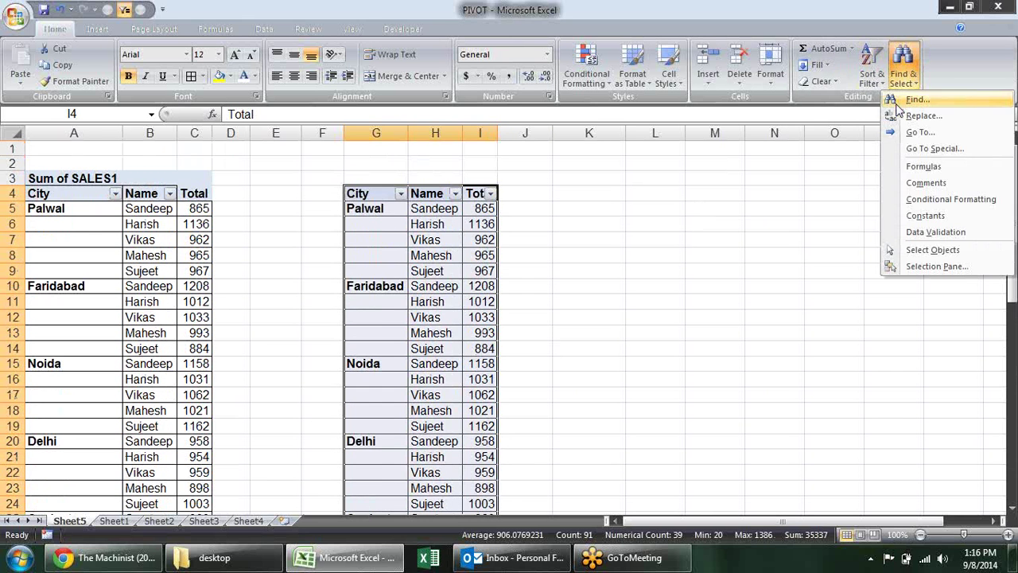
left_click(933, 149)
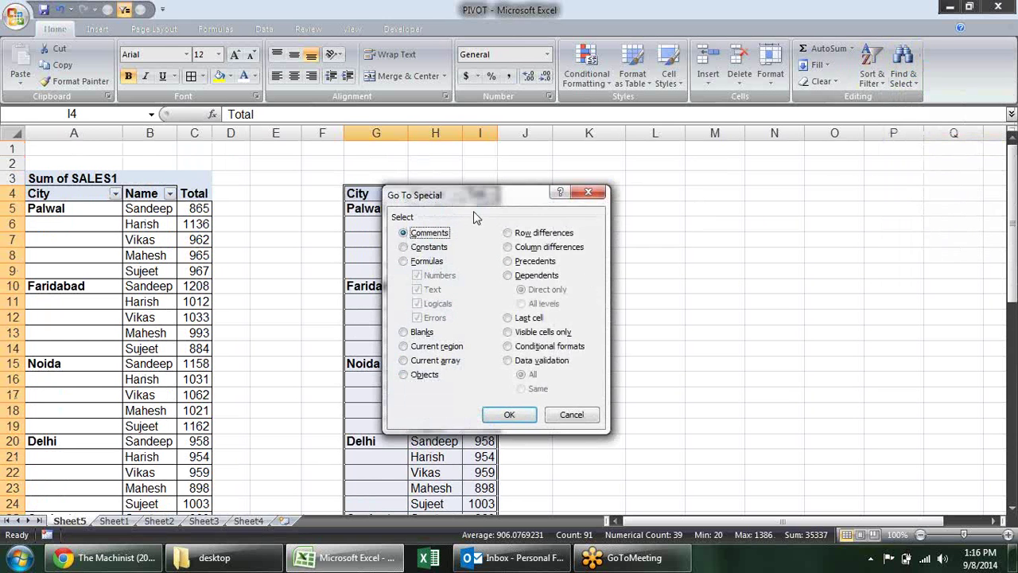
left_click_drag(473, 197, 686, 188)
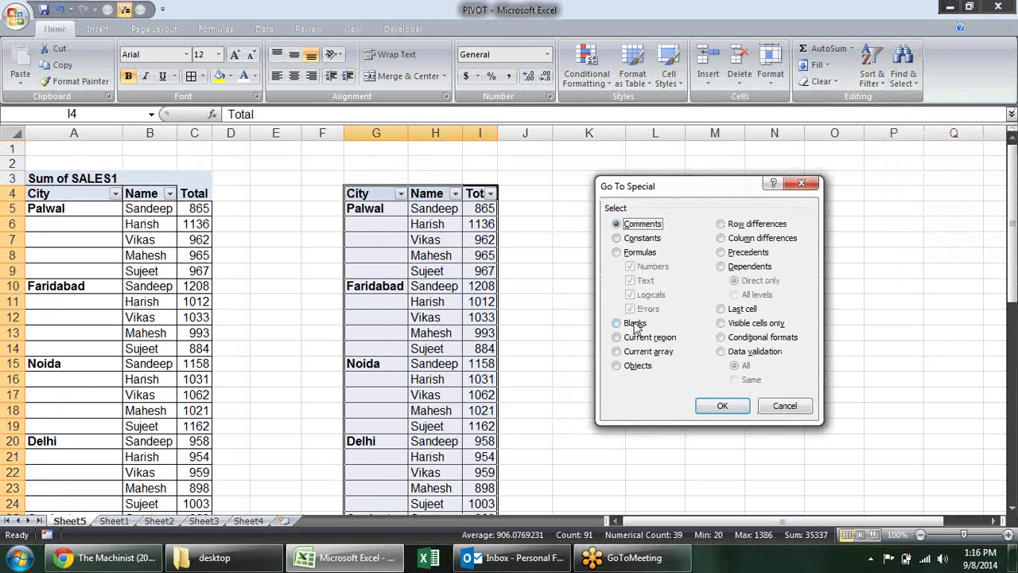
left_click(634, 322)
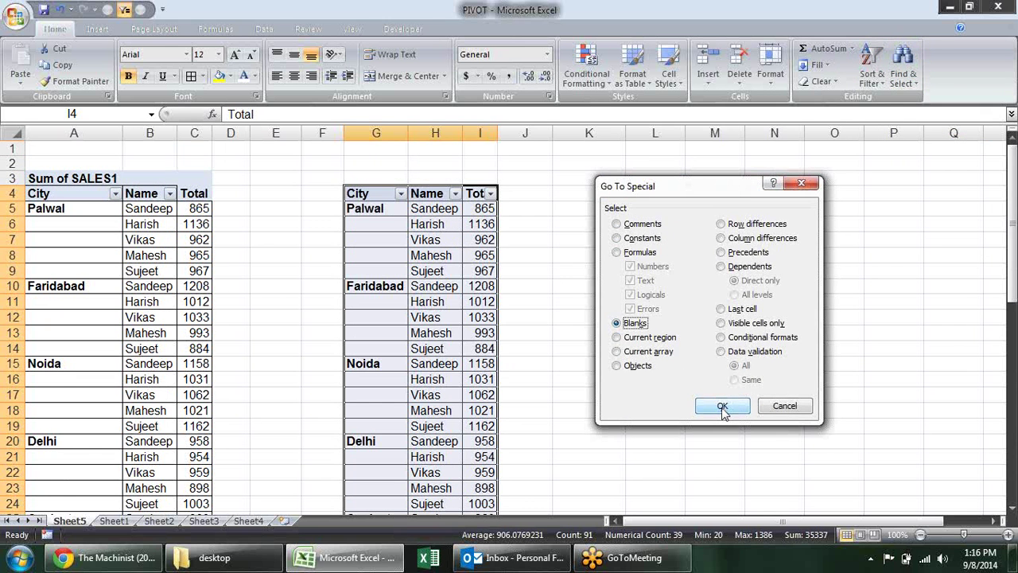
left_click(722, 407)
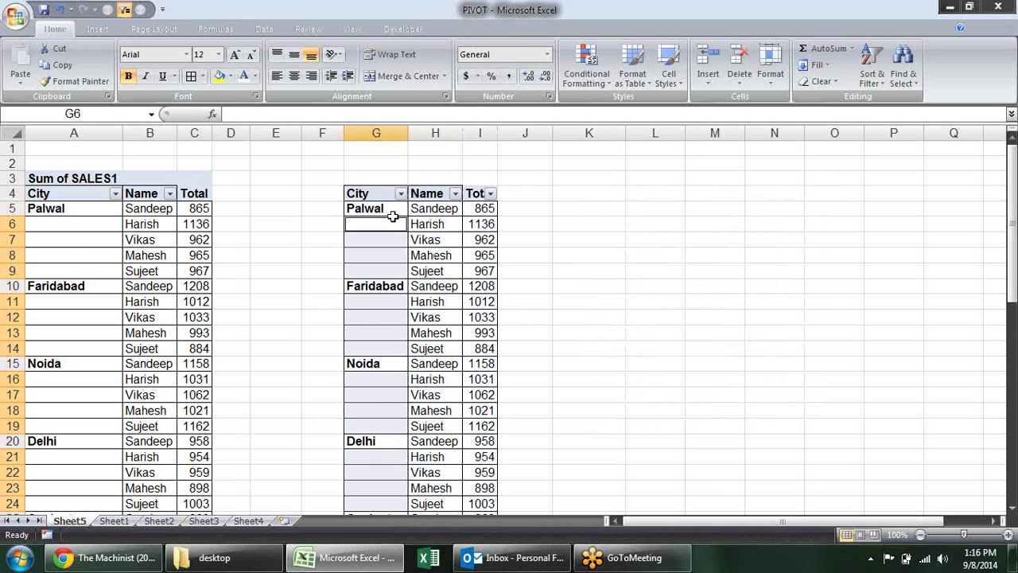
scroll(513, 182, "down", 4)
scroll(513, 183, "down", 6)
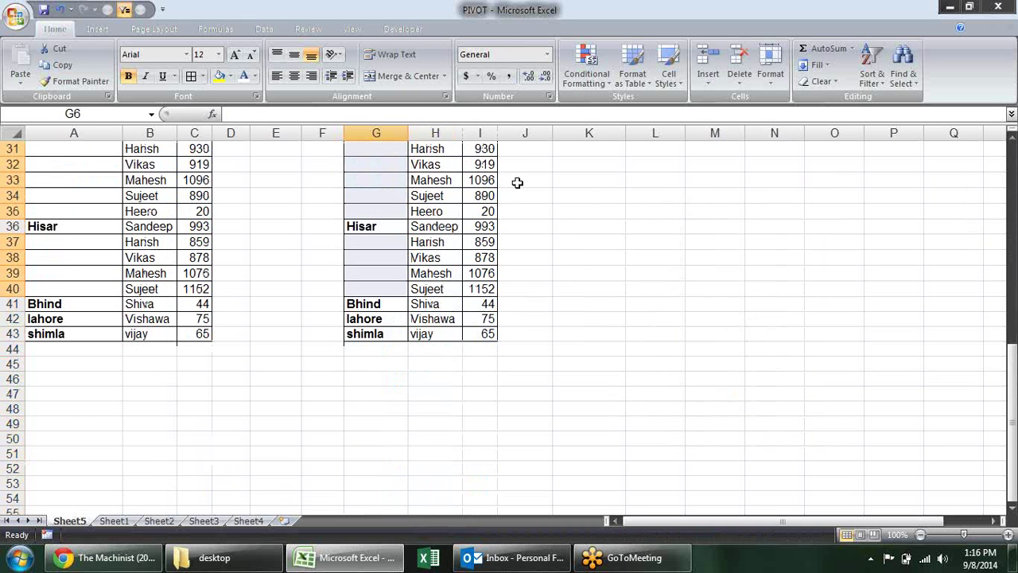
scroll(515, 183, "up", 1)
scroll(517, 183, "up", 7)
scroll(517, 183, "up", 2)
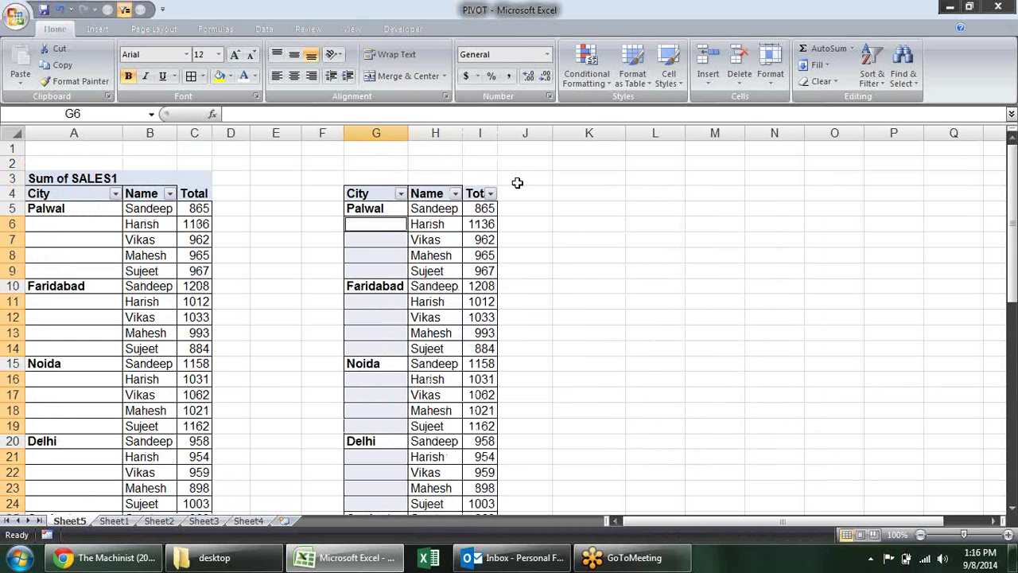
type("=")
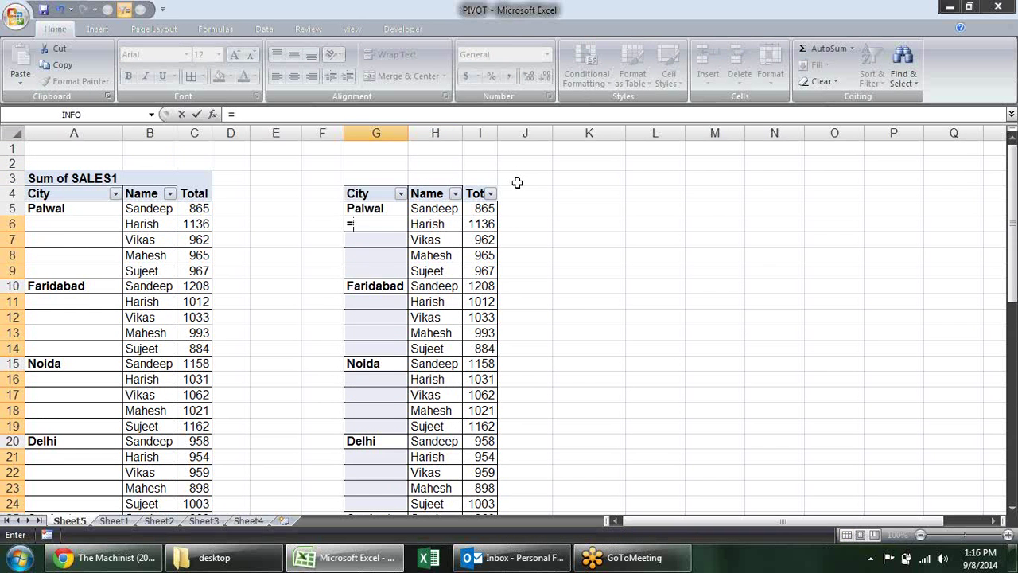
key("Up")
key("ctrl+Return")
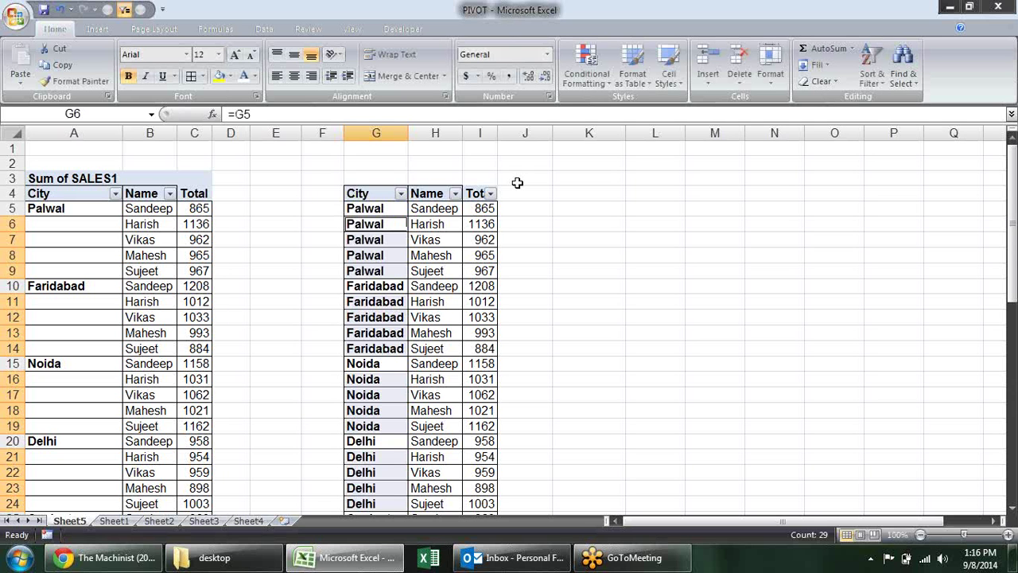
key("ctrl+z")
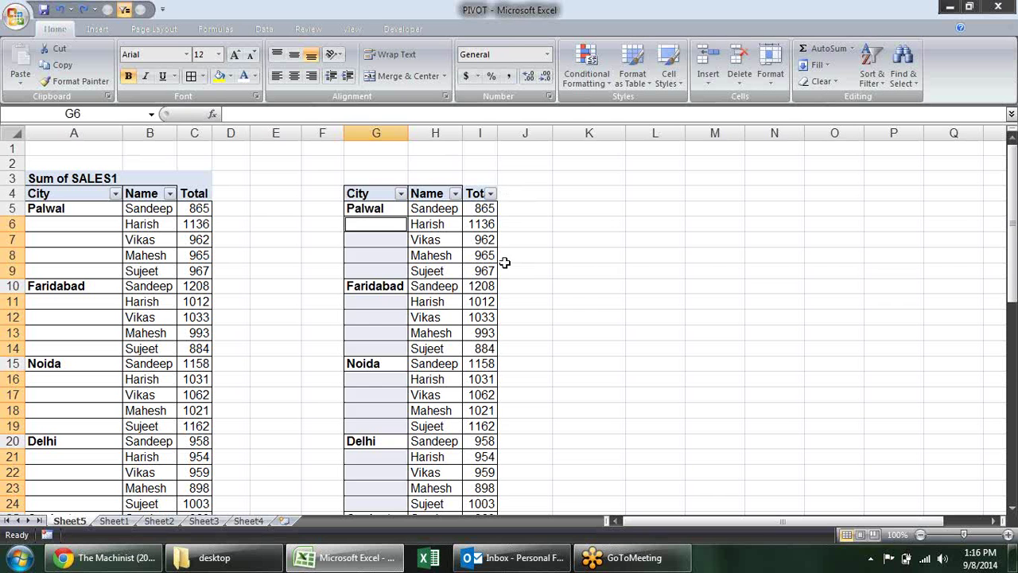
left_click(541, 285)
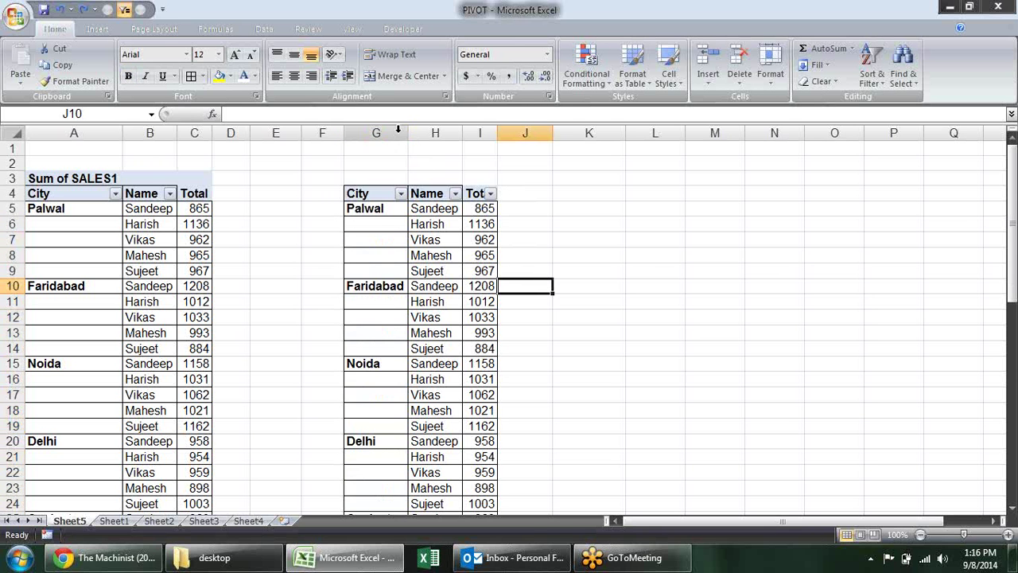
Delete columns G to I holding the copied table.
left_click_drag(401, 133, 469, 132)
key("ctrl+minus")
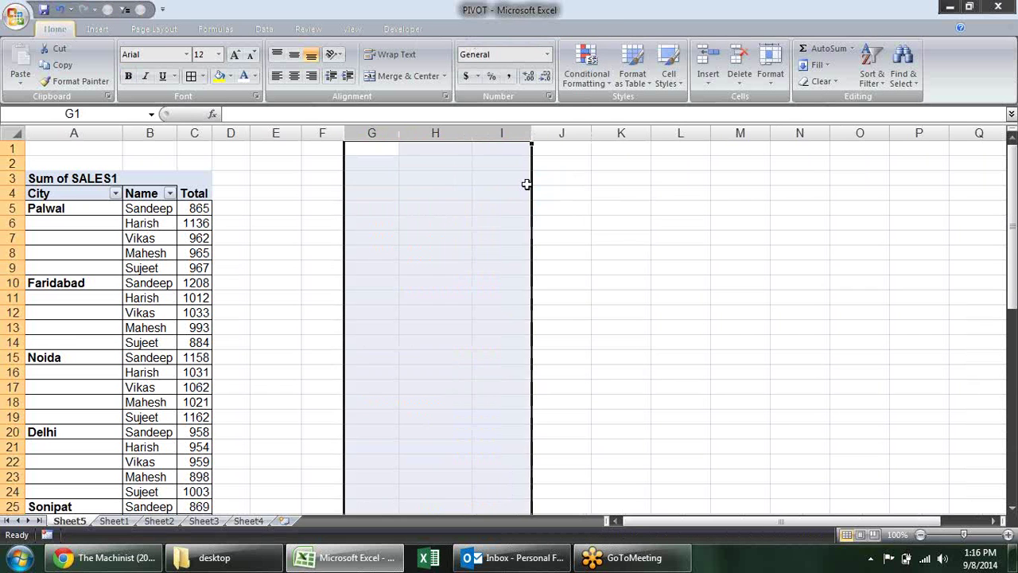
left_click(569, 280)
Select inside PivotTable1 and view its Design and Options tabs, ending on 965 in C8.
left_click(115, 221)
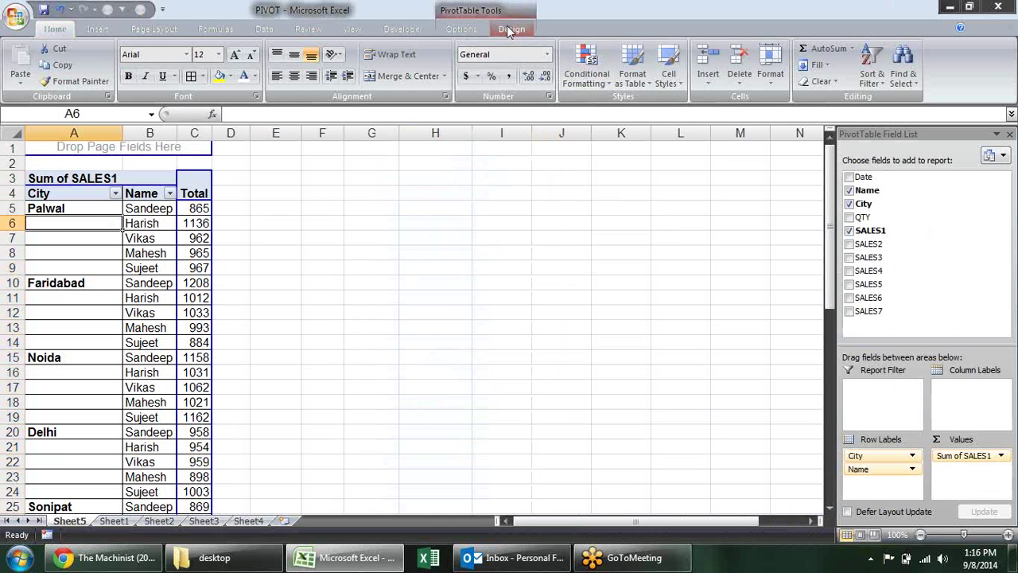
left_click(511, 29)
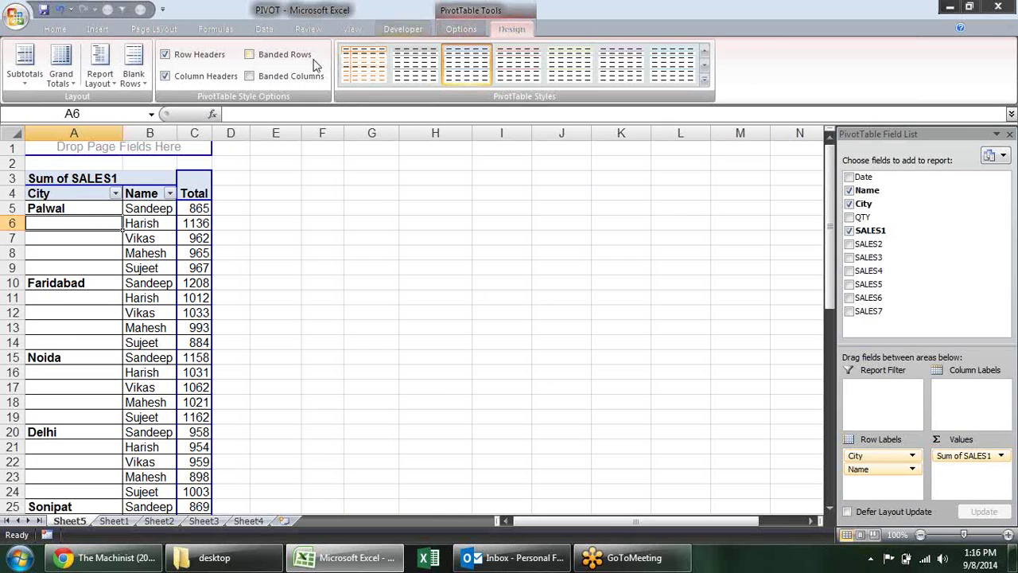
left_click(461, 29)
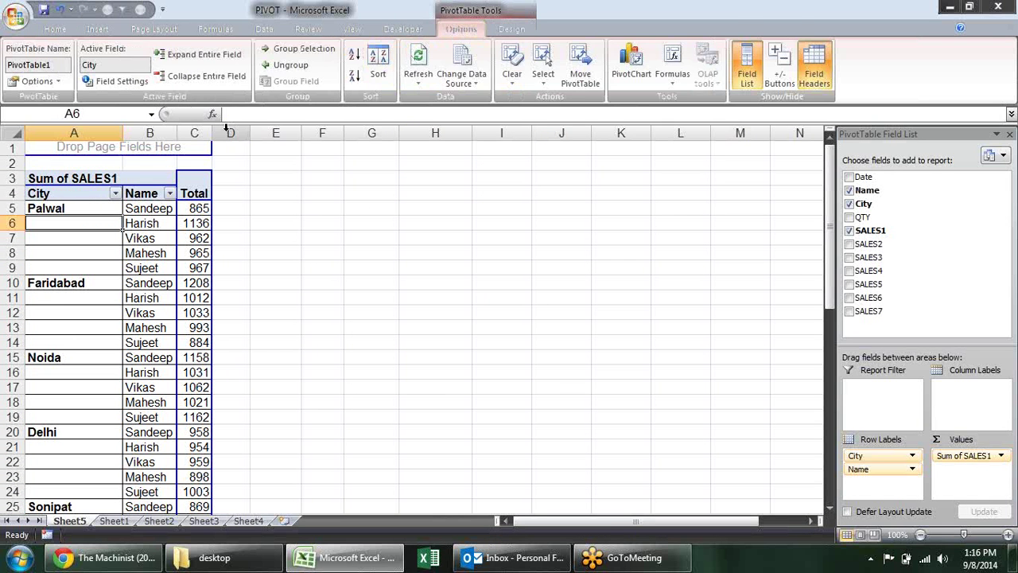
left_click(402, 268)
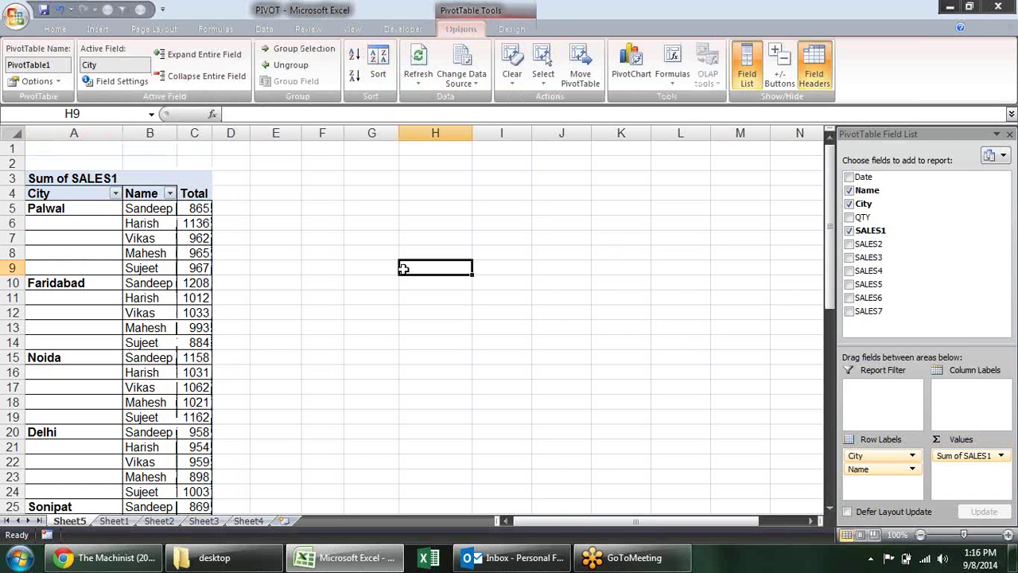
left_click(194, 253)
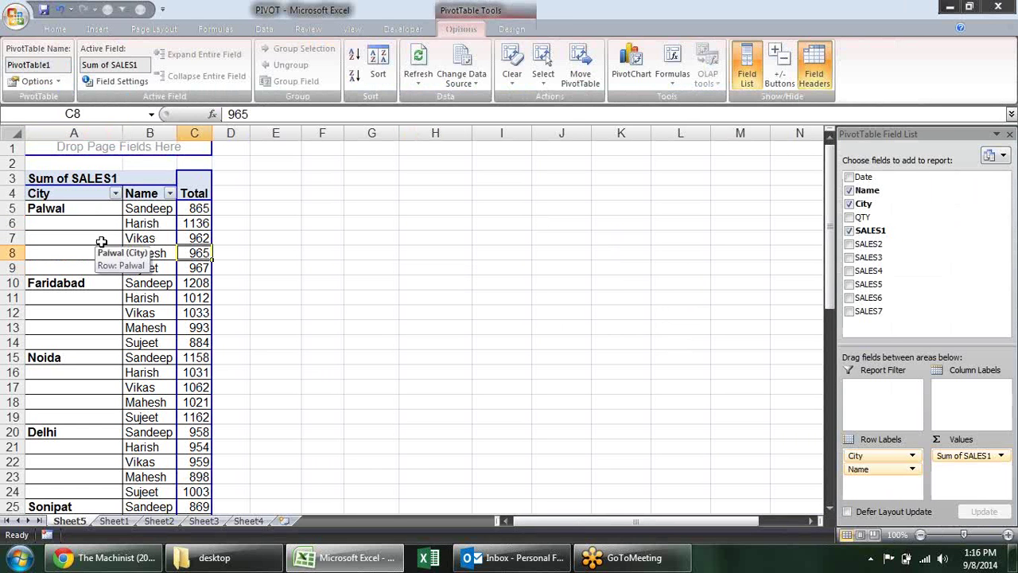
Add Date to the row fields and place it above City as the outermost row field.
left_click(851, 176)
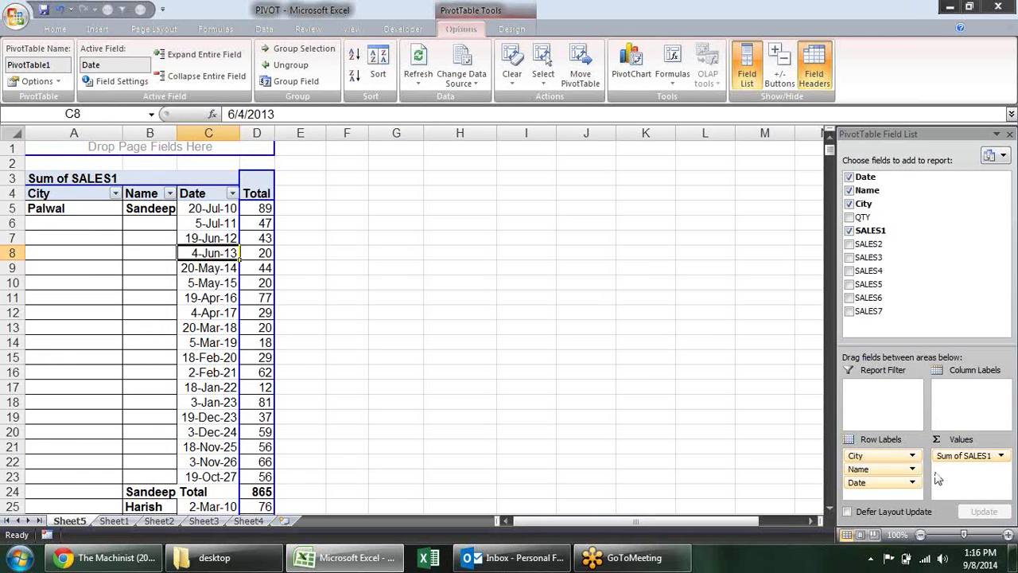
mouse_move(907, 483)
left_mouse_down()
mouse_move(910, 456)
mouse_move(974, 406)
left_mouse_up()
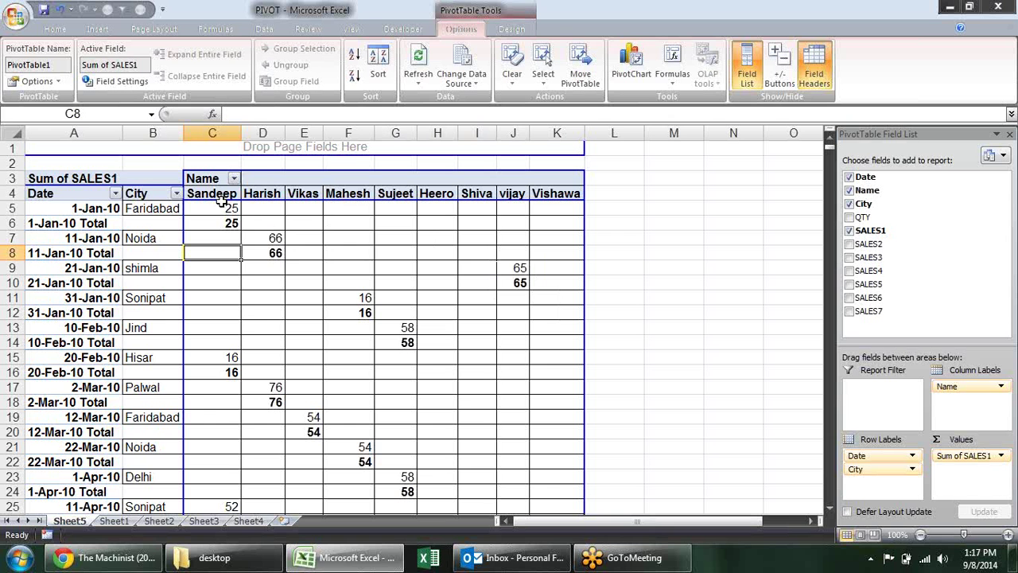
right_click(70, 223)
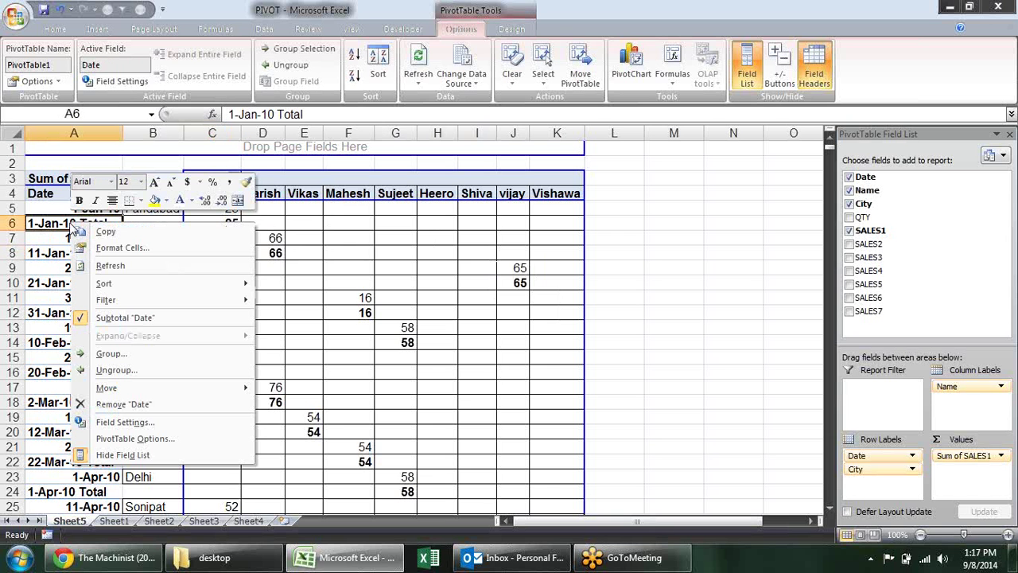
left_click(88, 317)
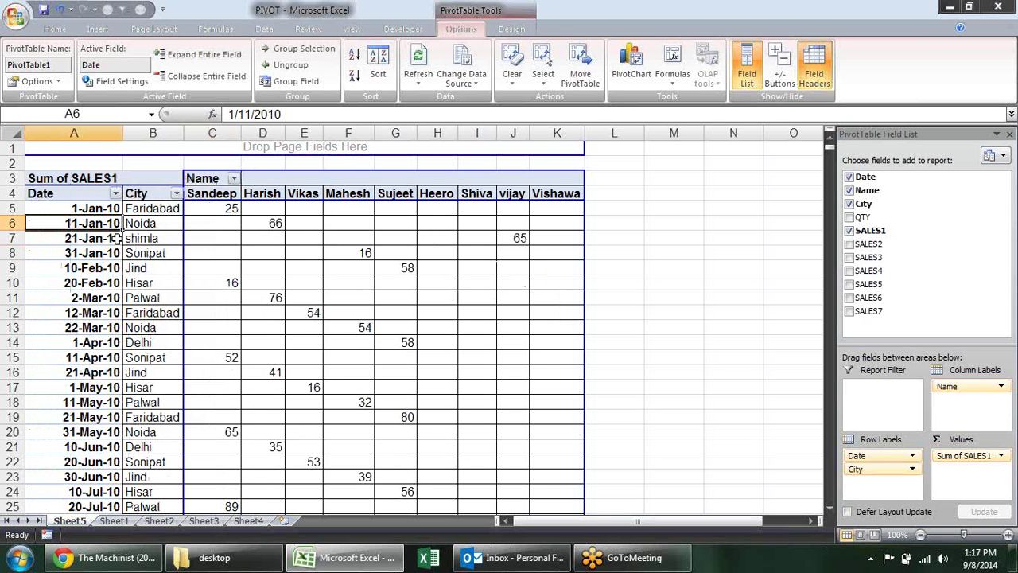
scroll(286, 282, "down", 1)
scroll(311, 220, "down", 1)
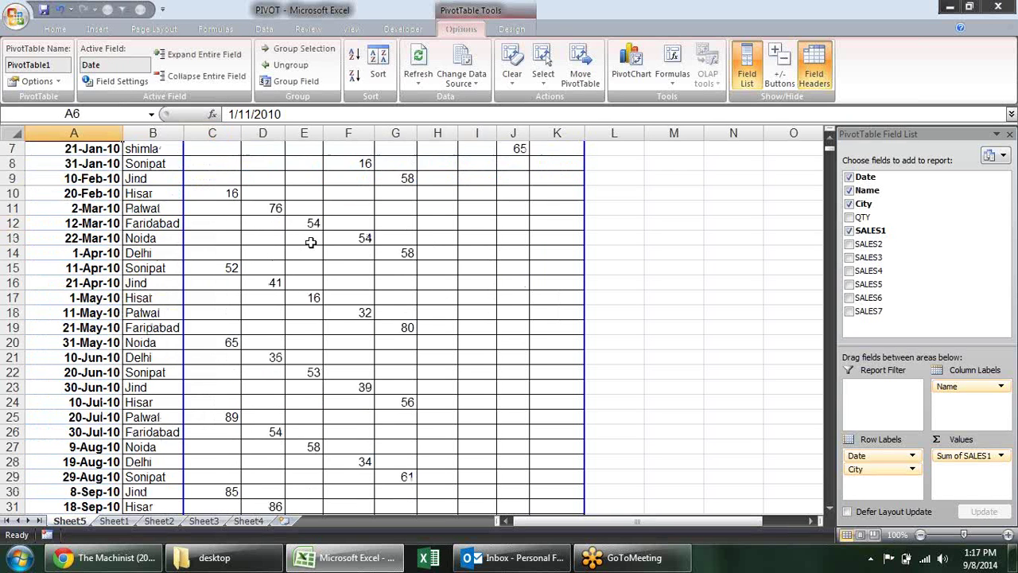
scroll(315, 267, "down", 3)
scroll(315, 268, "down", 4)
scroll(314, 268, "down", 4)
scroll(314, 267, "down", 4)
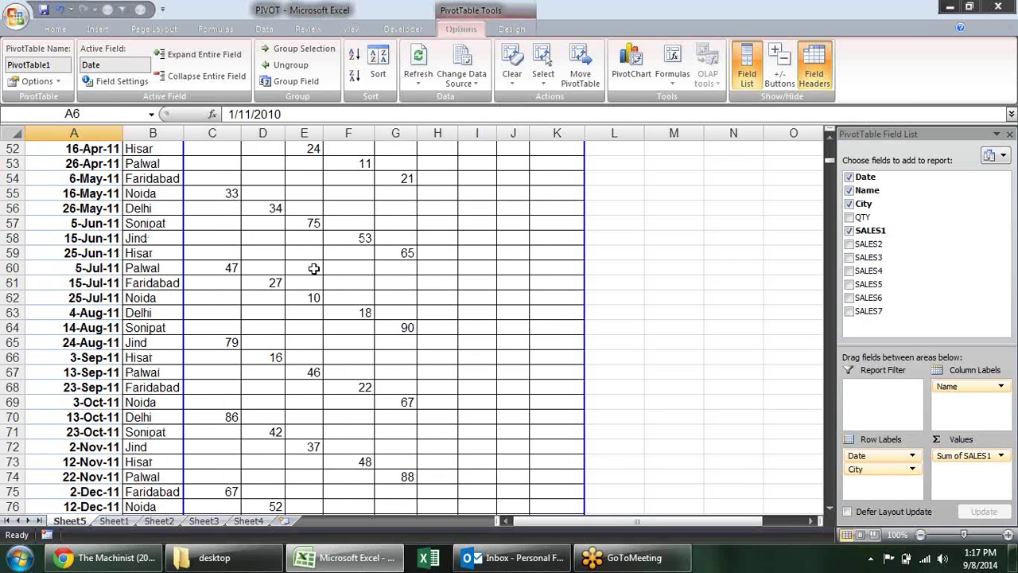
scroll(315, 268, "down", 4)
scroll(314, 269, "up", 4)
scroll(303, 268, "up", 7)
scroll(306, 274, "up", 6)
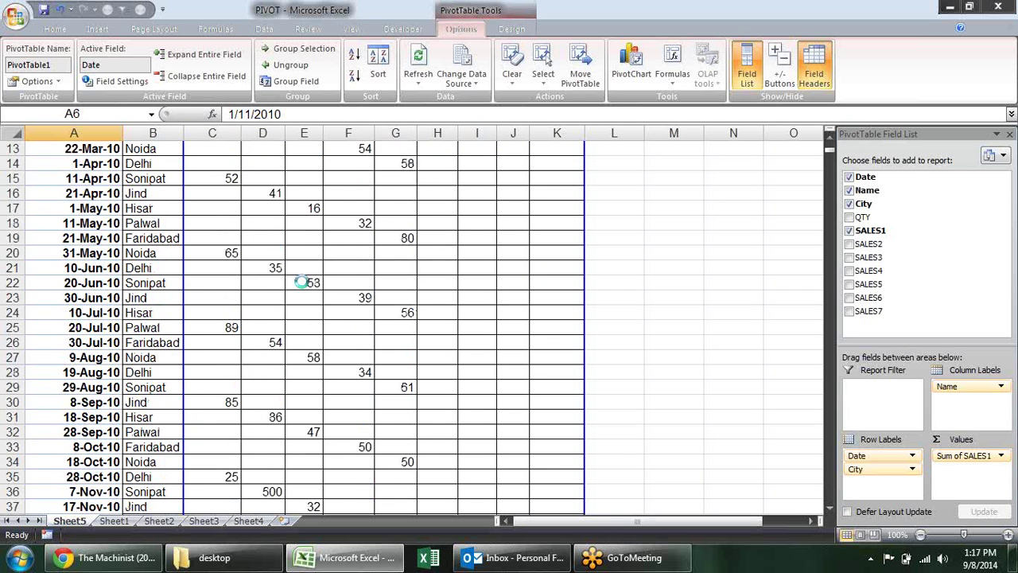
scroll(308, 279, "up", 5)
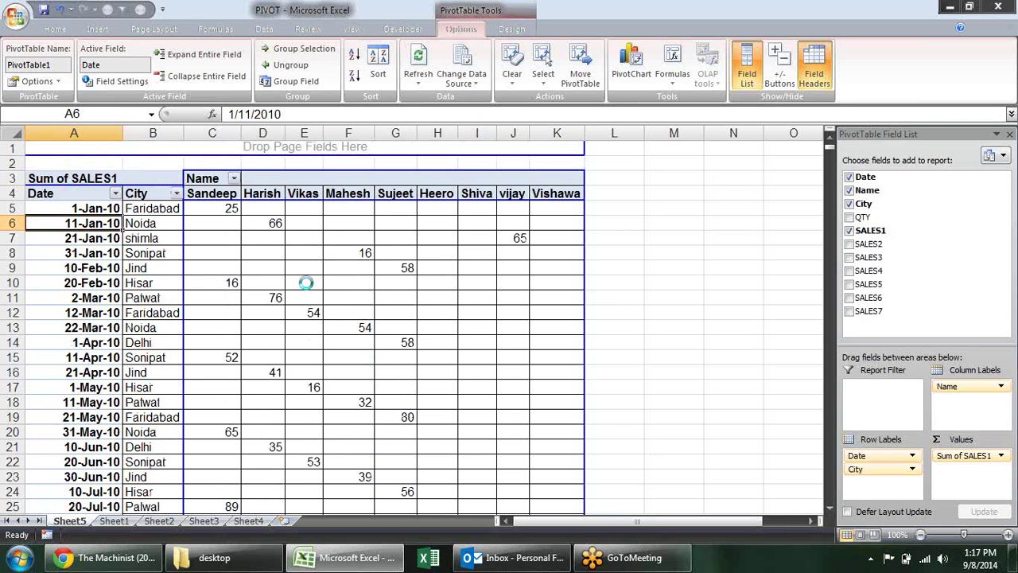
Check the Date dropdown, then move Date into the Report Filter area set to (All).
mouse_move(306, 282)
left_click(116, 195)
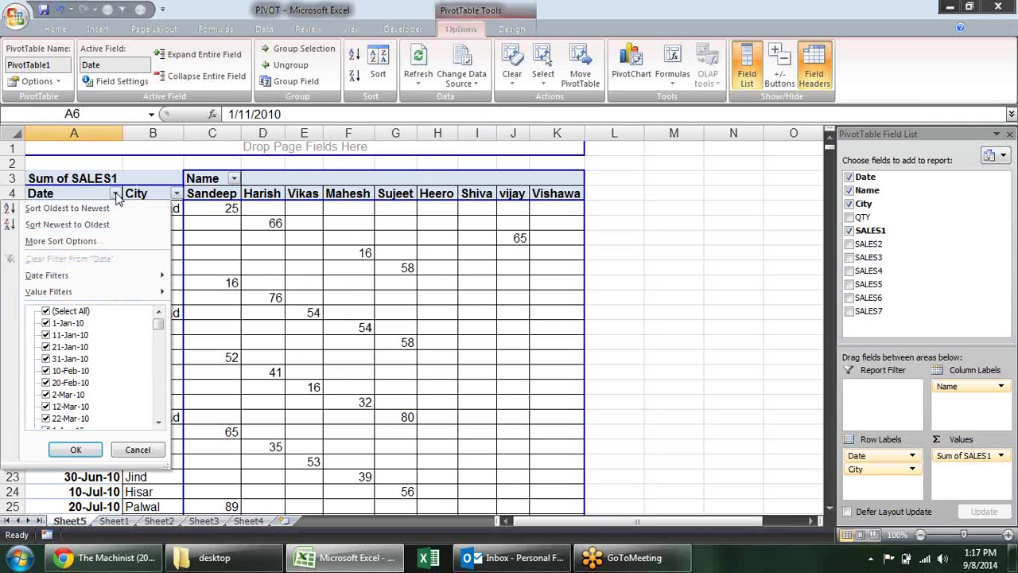
mouse_move(125, 277)
key("Escape")
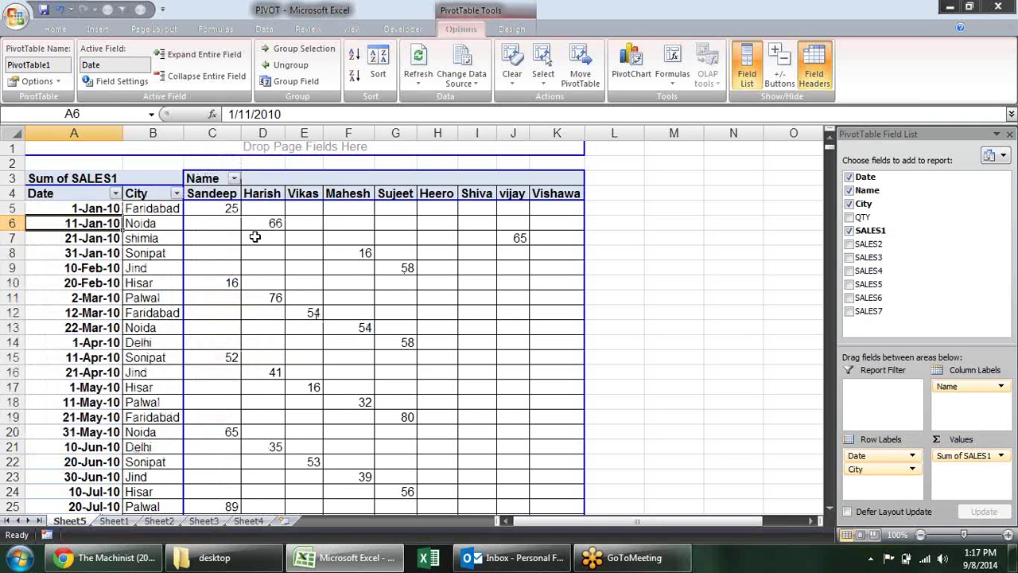
mouse_move(225, 276)
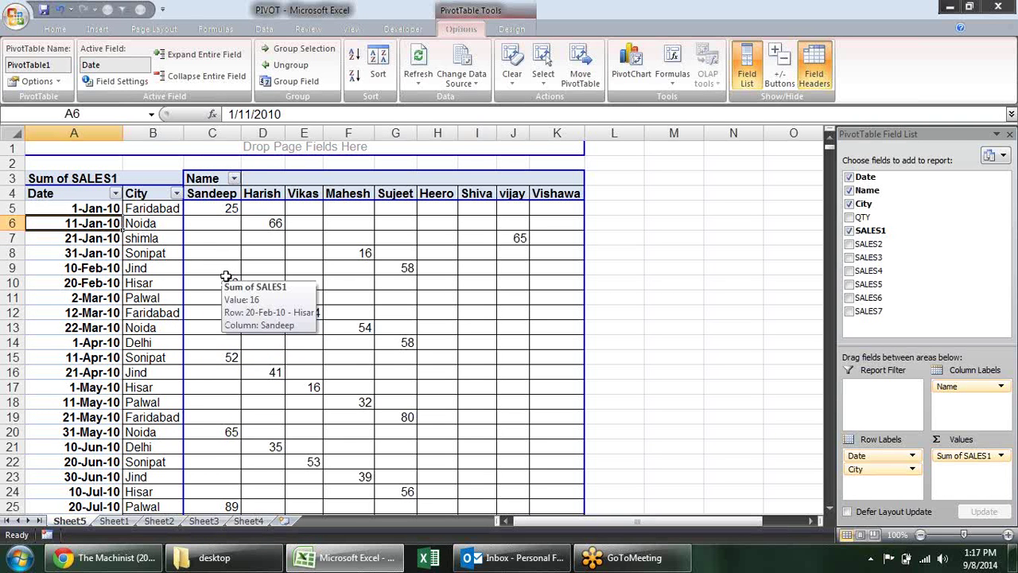
left_click_drag(875, 455, 887, 412)
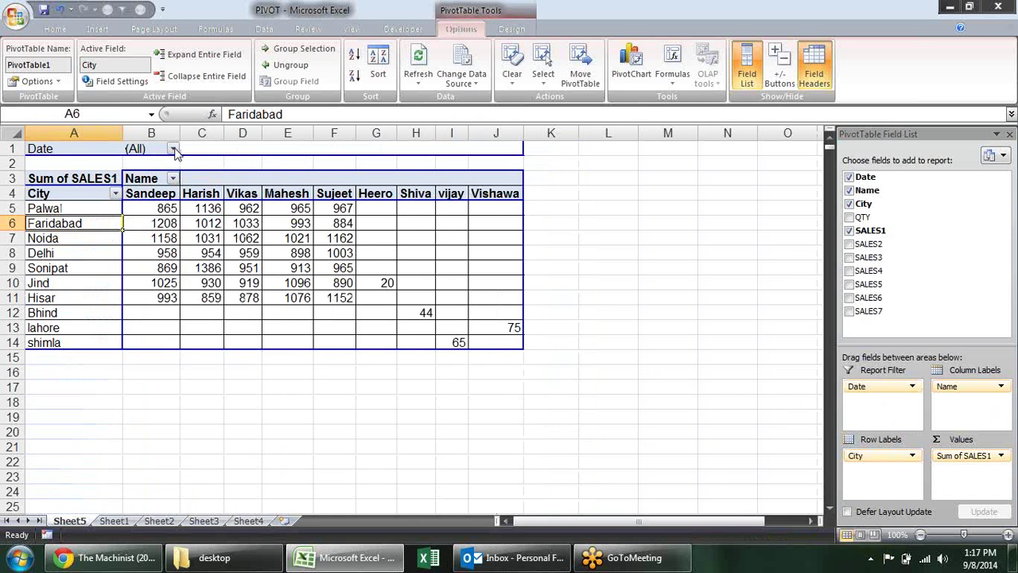
Leave the Date filter unchanged and move Date back into Row Labels above City.
left_click(172, 149)
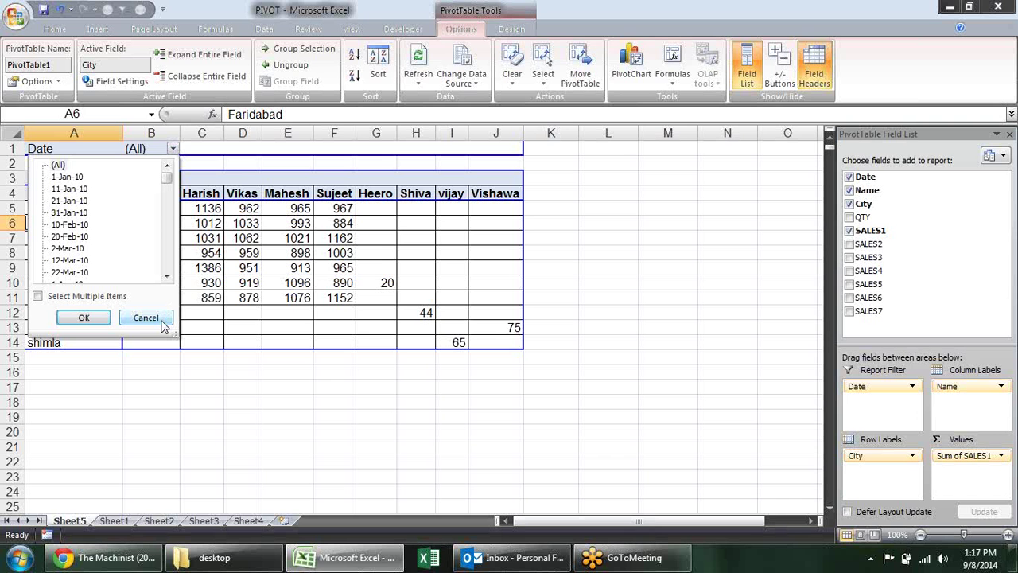
left_click(146, 318)
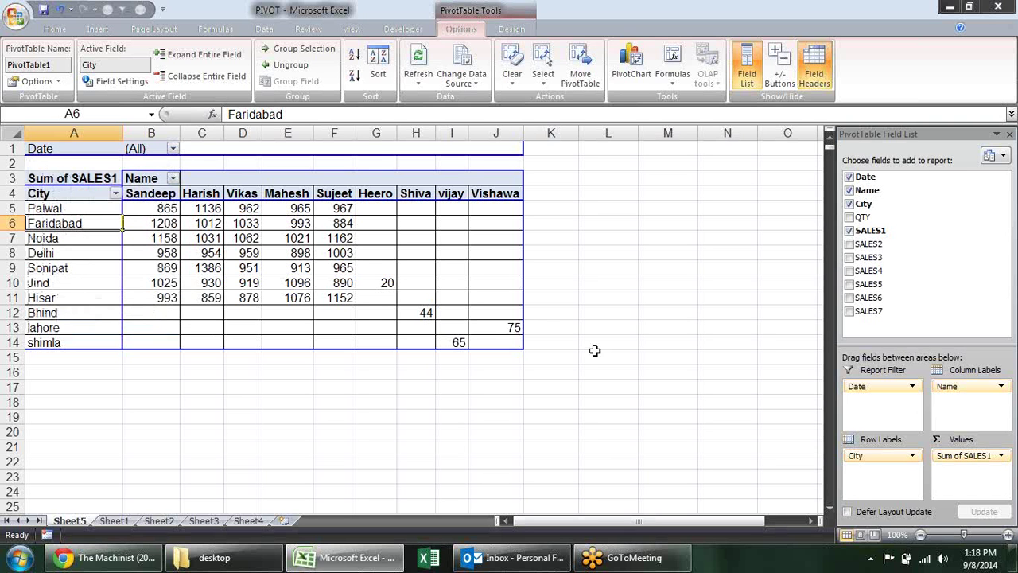
left_click_drag(856, 386, 862, 455)
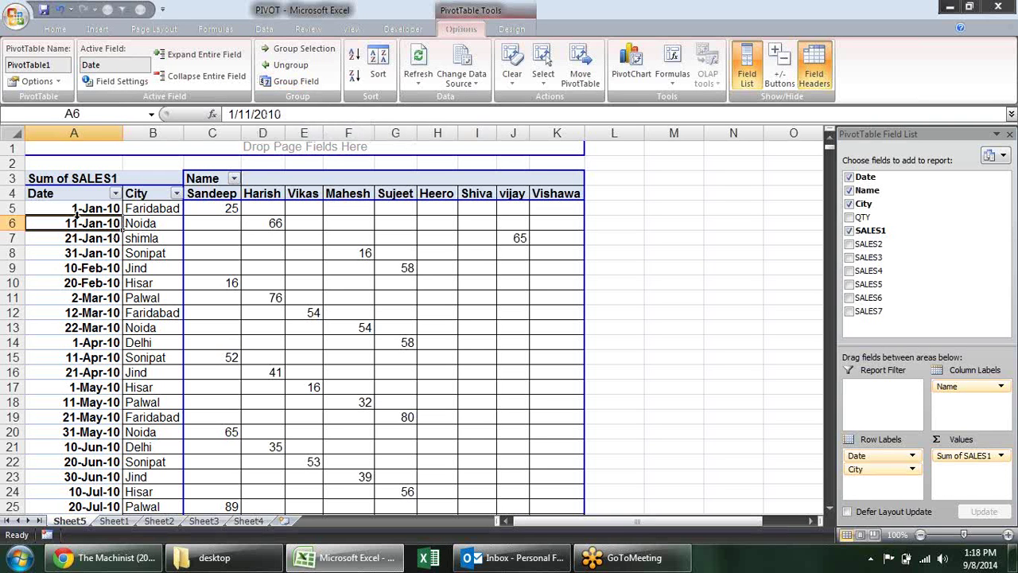
Group the Date field by Months only in the Grouping dialog.
left_click(303, 82)
left_click_drag(688, 201, 363, 167)
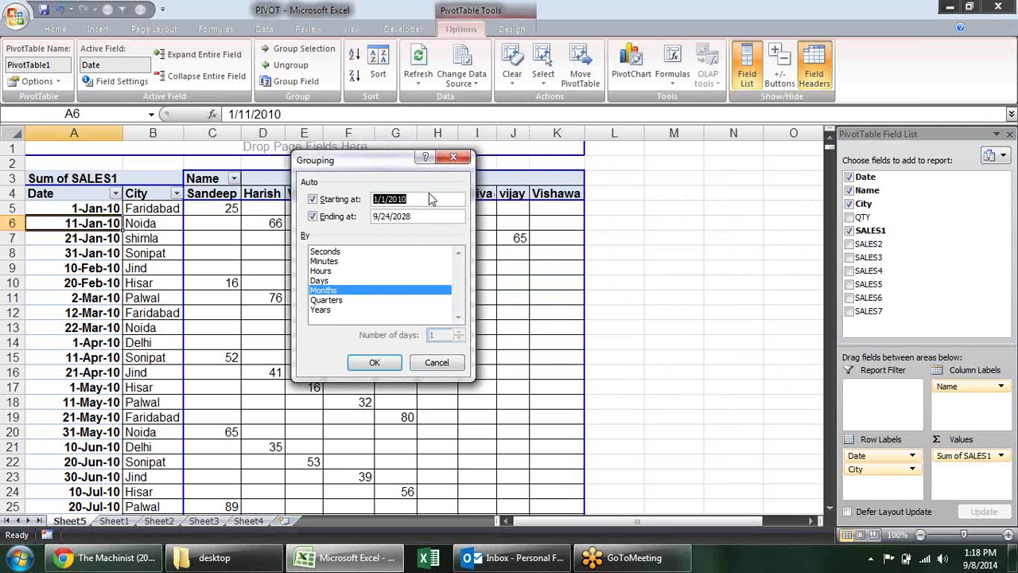
left_click(429, 198)
left_click(322, 281)
left_click(327, 252)
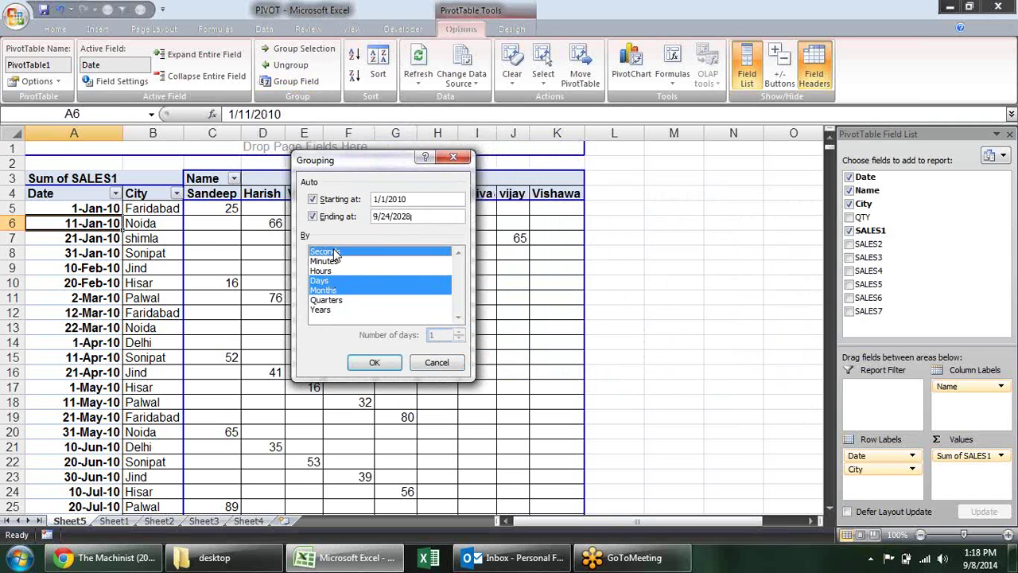
left_click(355, 253)
left_click(346, 280)
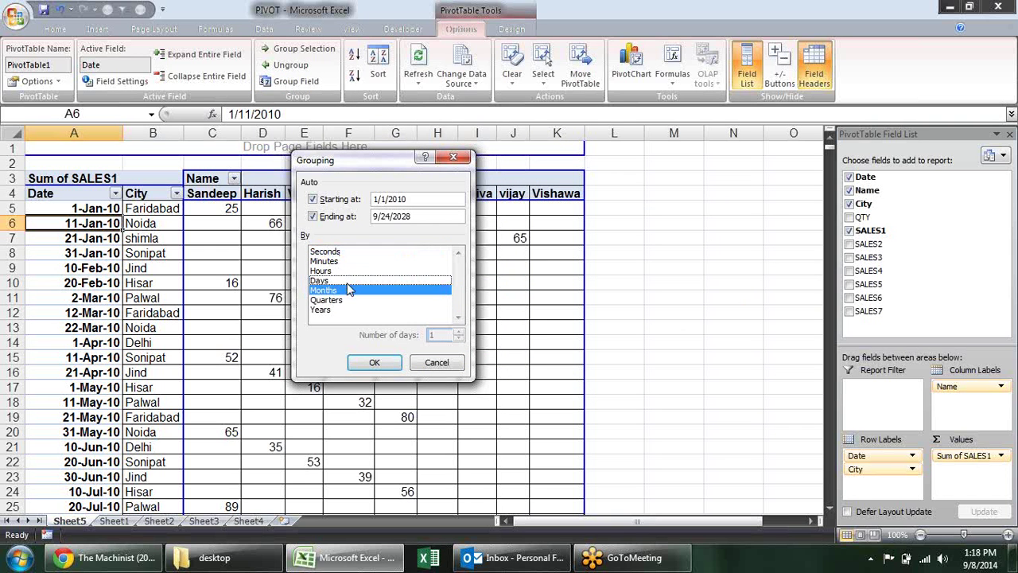
left_click(350, 290)
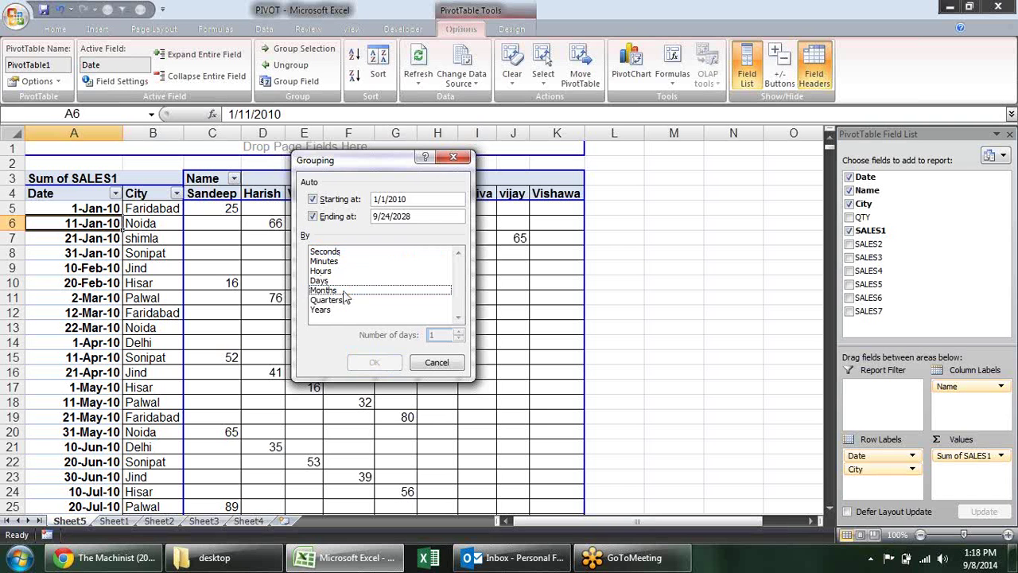
left_click(344, 293)
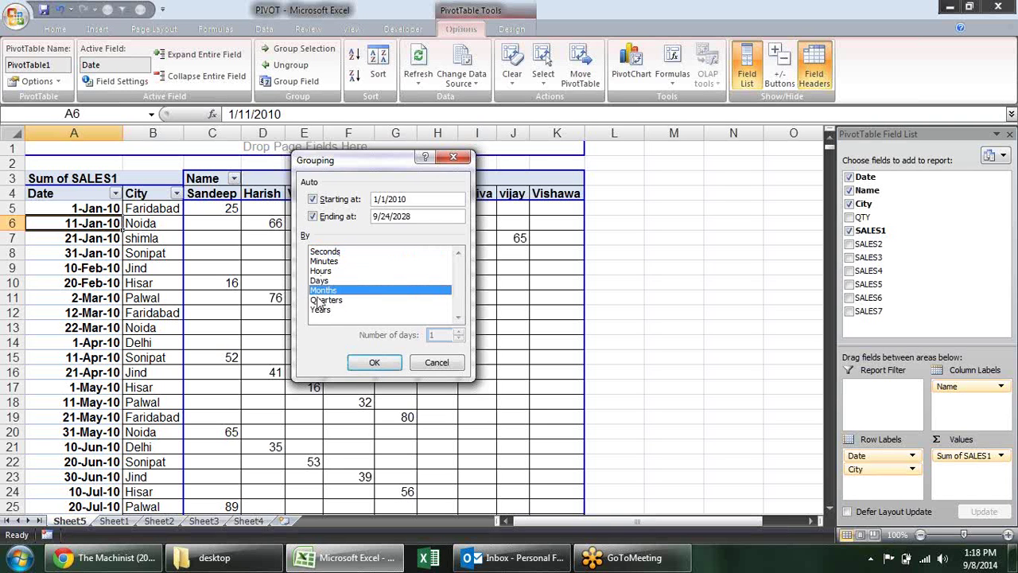
left_click(375, 363)
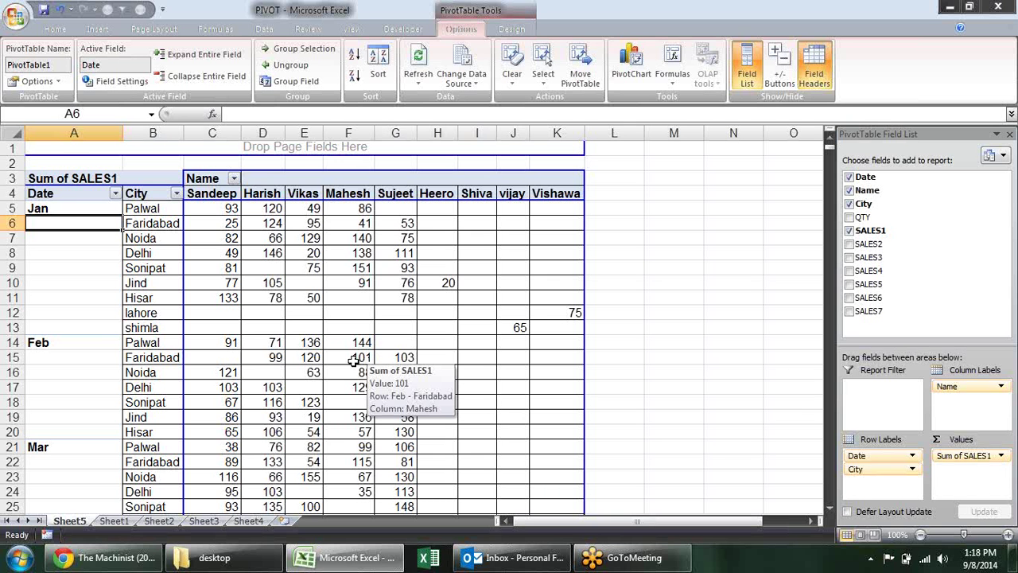
Scroll through the pivot to review the Jan, Feb, Mar blocks and their cities.
scroll(93, 343, "down", 1)
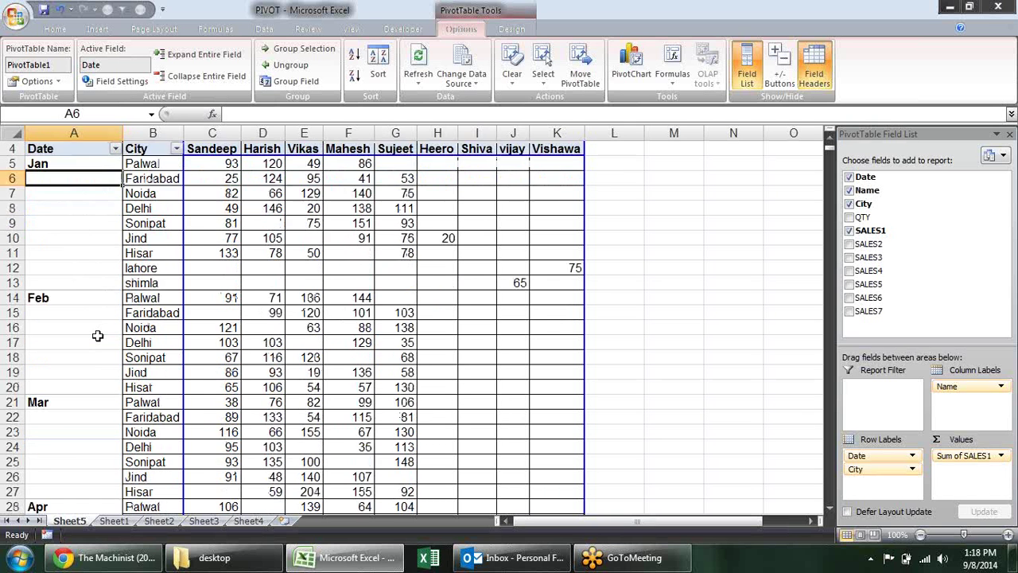
scroll(94, 342, "down", 2)
scroll(96, 341, "down", 5)
scroll(97, 336, "down", 4)
scroll(97, 336, "down", 4)
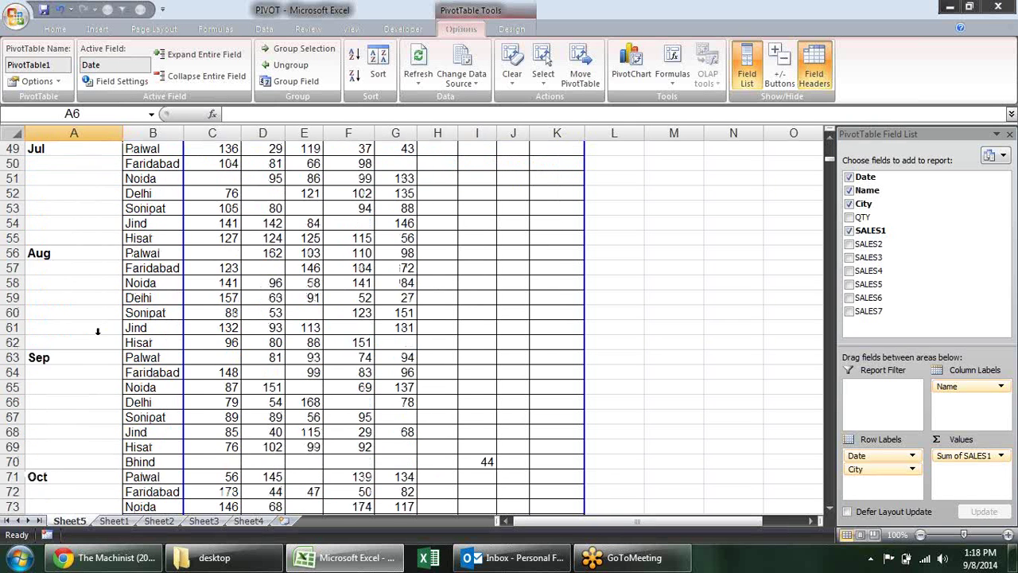
scroll(98, 336, "down", 2)
scroll(97, 336, "down", 5)
scroll(97, 335, "up", 7)
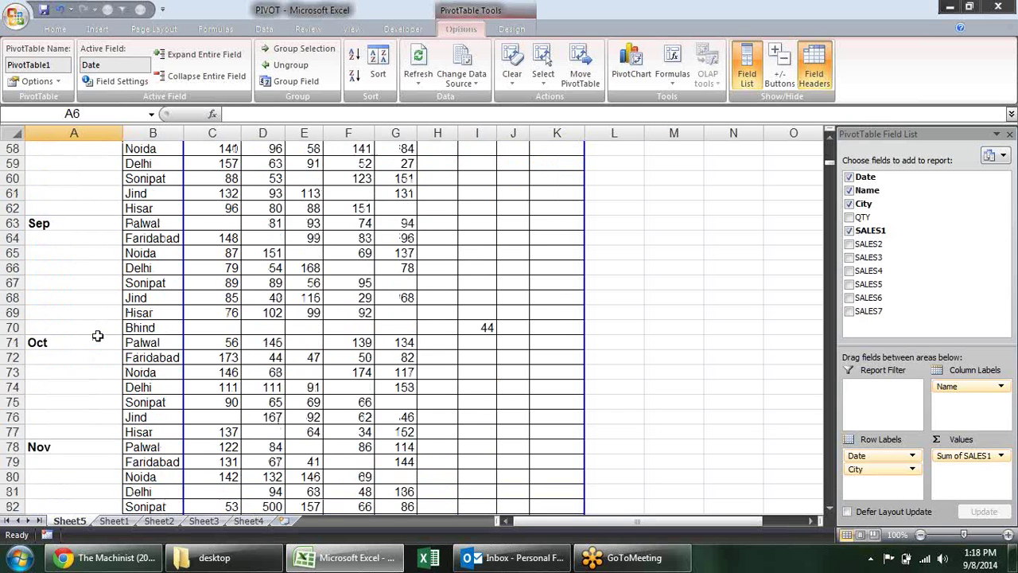
scroll(97, 336, "up", 4)
scroll(97, 336, "up", 2)
scroll(97, 336, "up", 6)
scroll(97, 334, "up", 4)
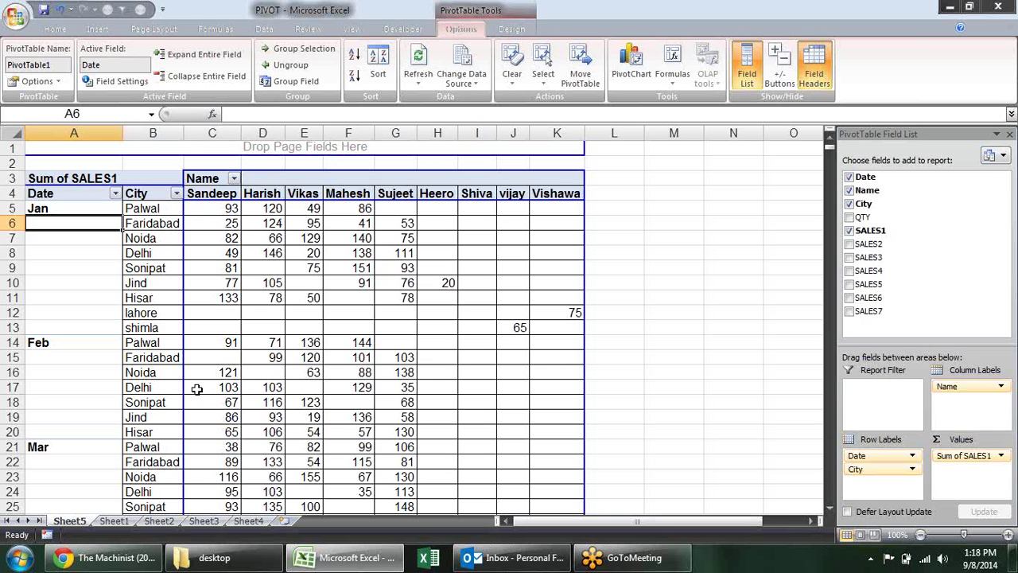
mouse_move(197, 389)
left_click(291, 81)
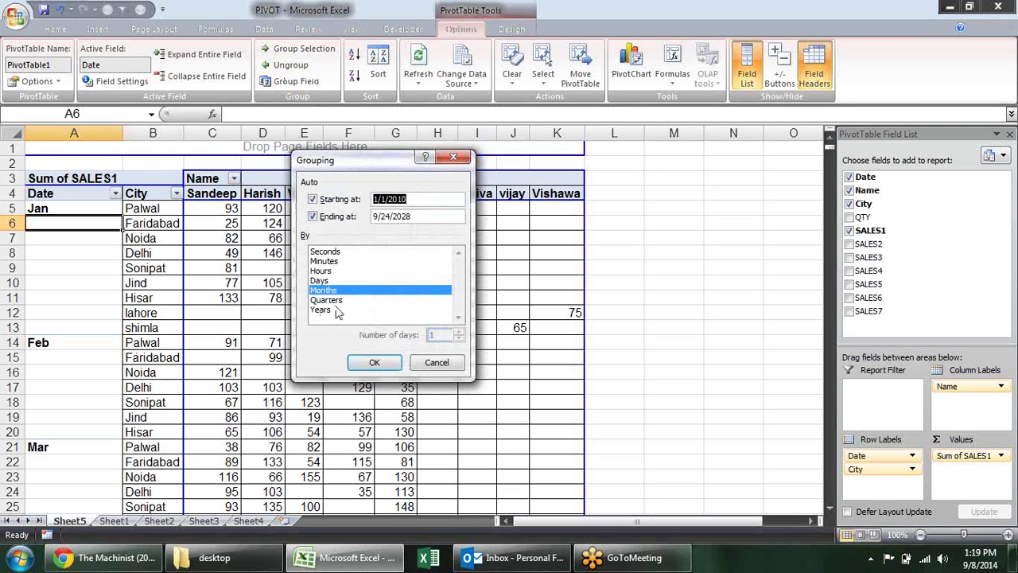
left_click(335, 309)
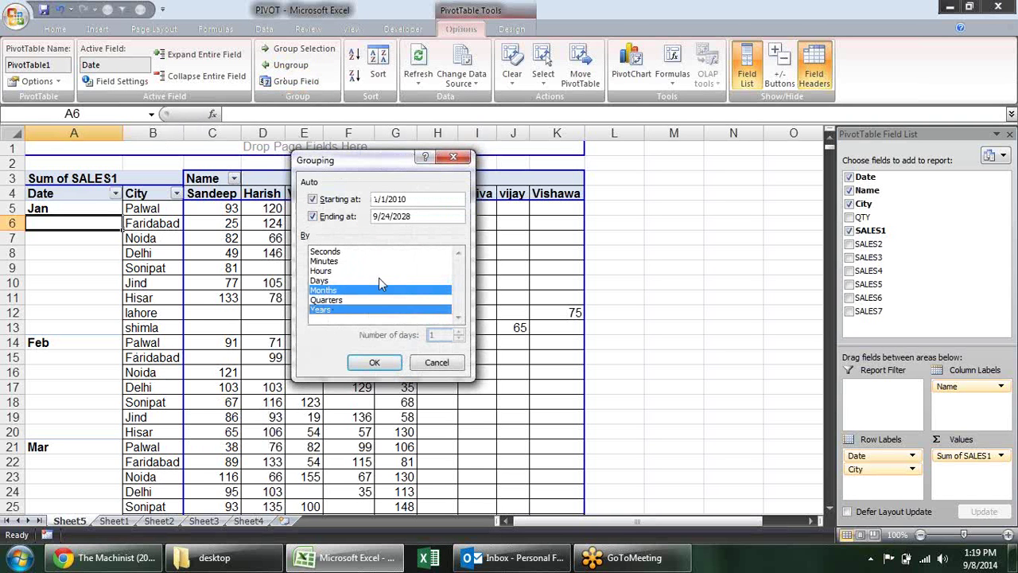
left_click(370, 360)
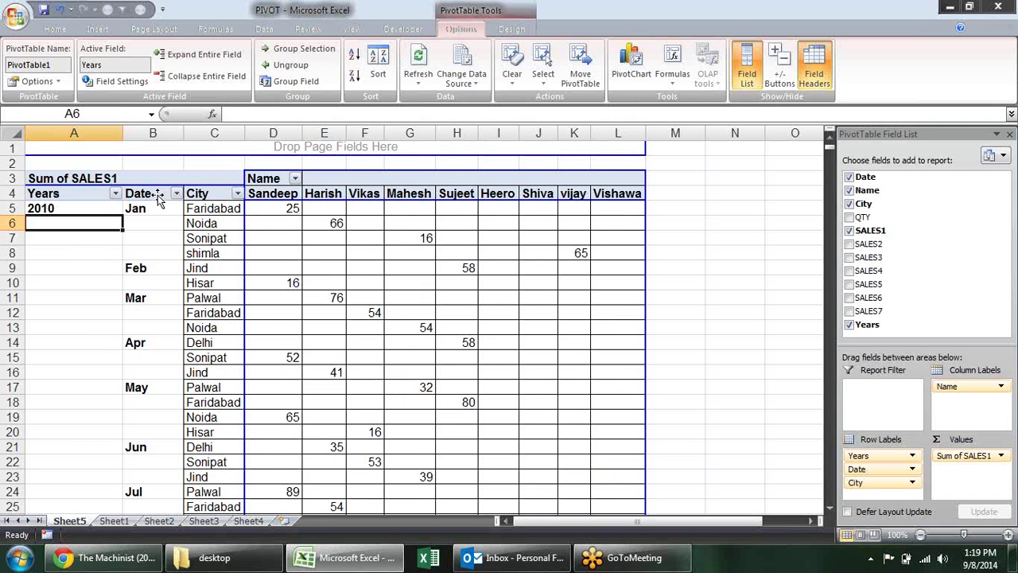
left_click(779, 68)
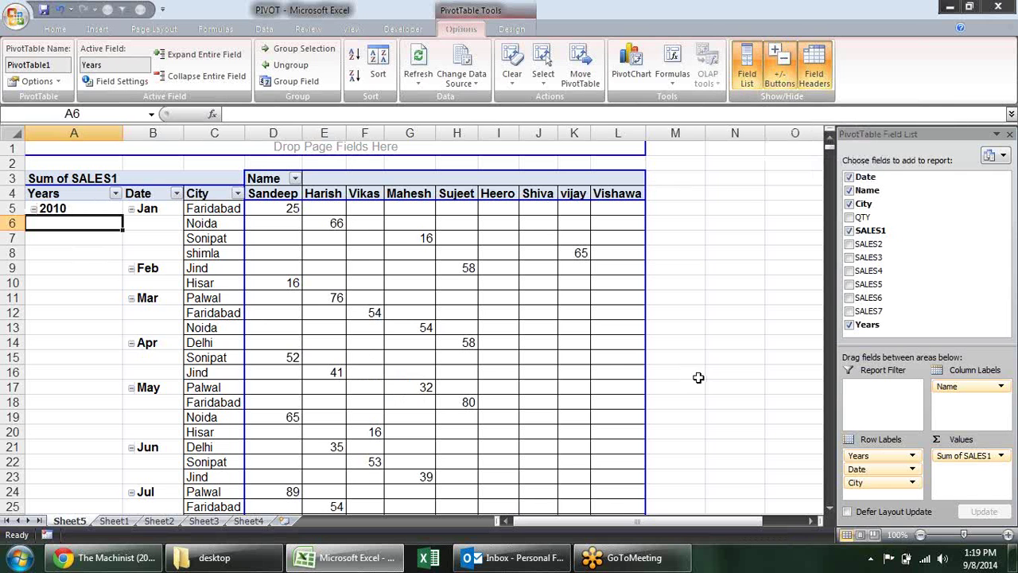
left_click(87, 209)
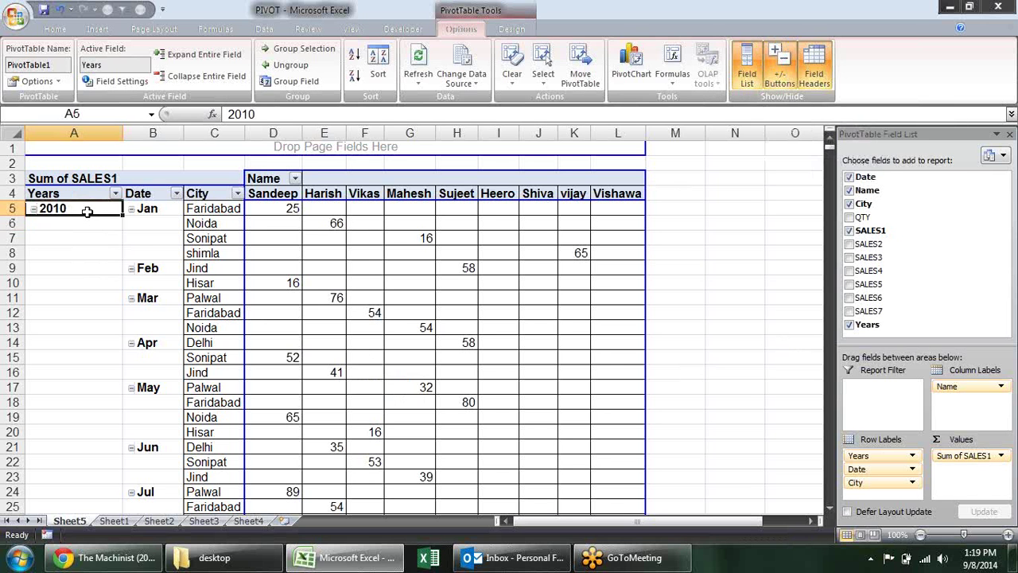
left_click(167, 73)
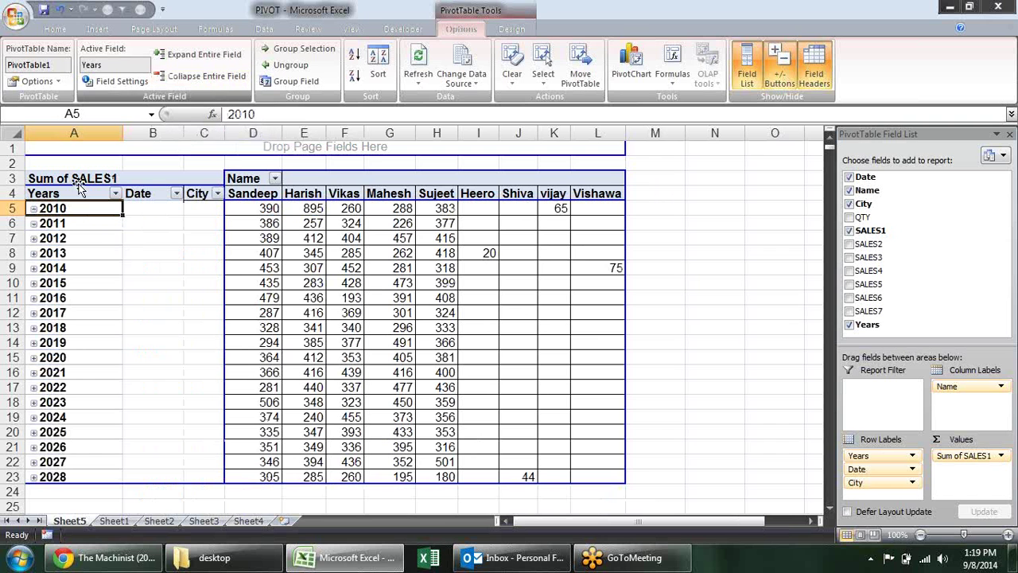
left_click(204, 54)
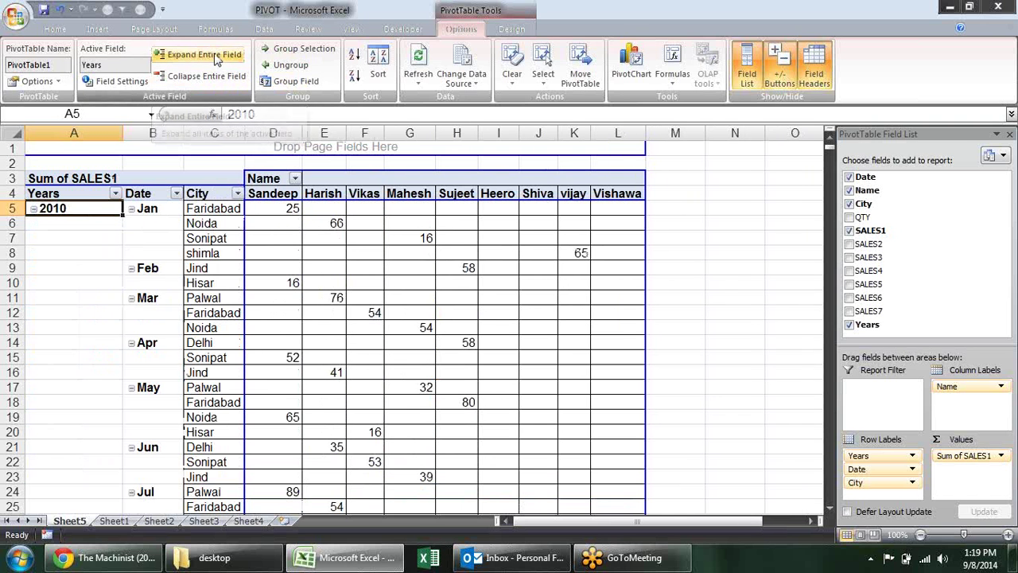
left_click(158, 208)
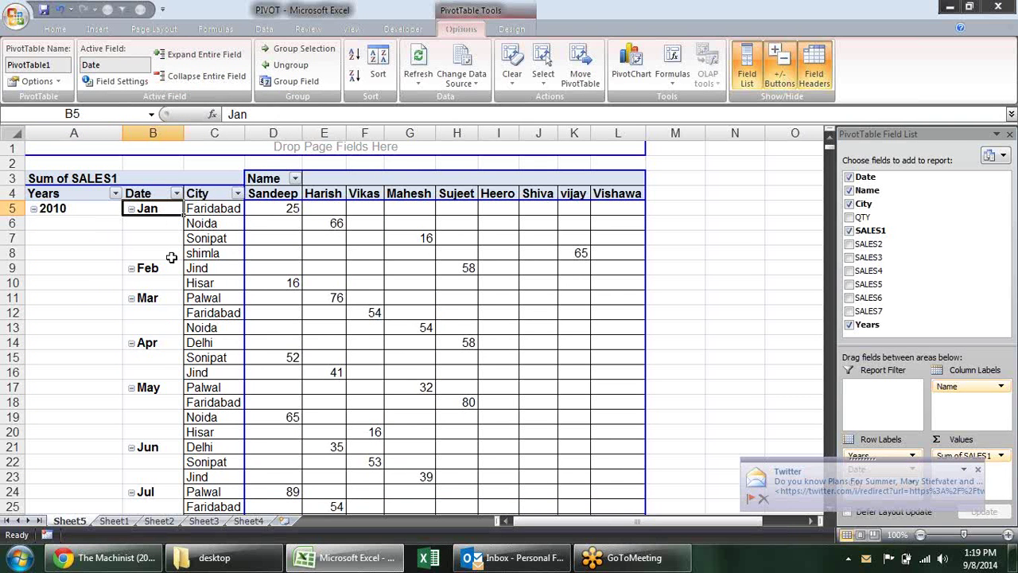
left_click(208, 75)
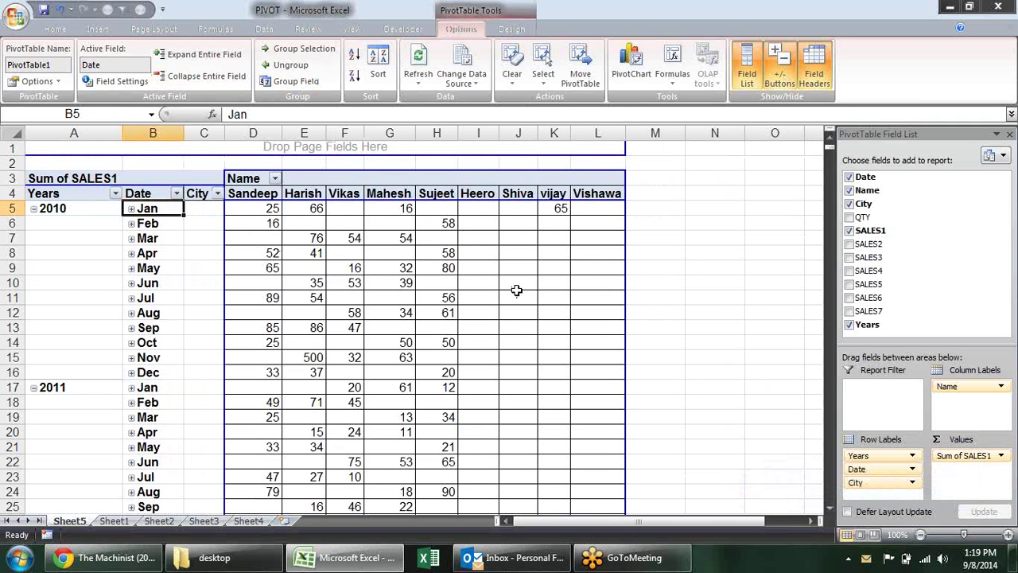
Remove Name from the columns, rearrange Date and City in the rows, and put Years across the columns.
mouse_move(359, 331)
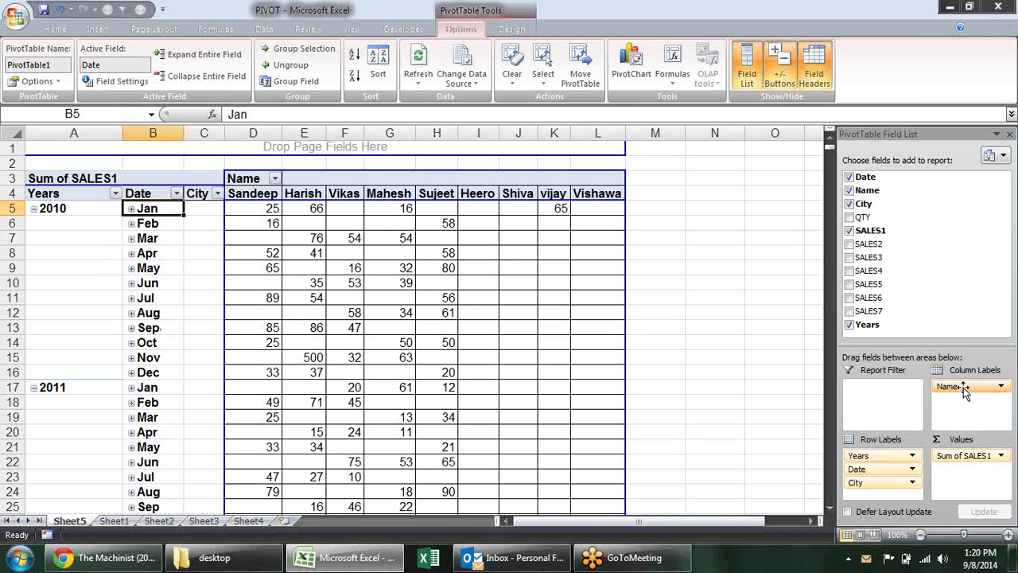
left_click_drag(964, 388, 780, 219)
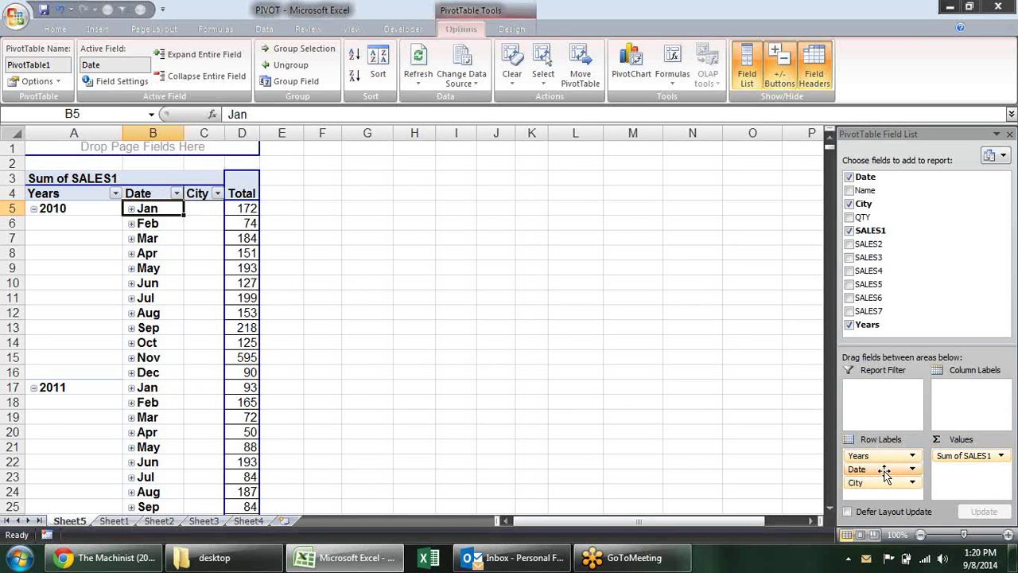
mouse_move(884, 472)
left_mouse_down()
mouse_move(986, 403)
mouse_move(962, 406)
left_mouse_up()
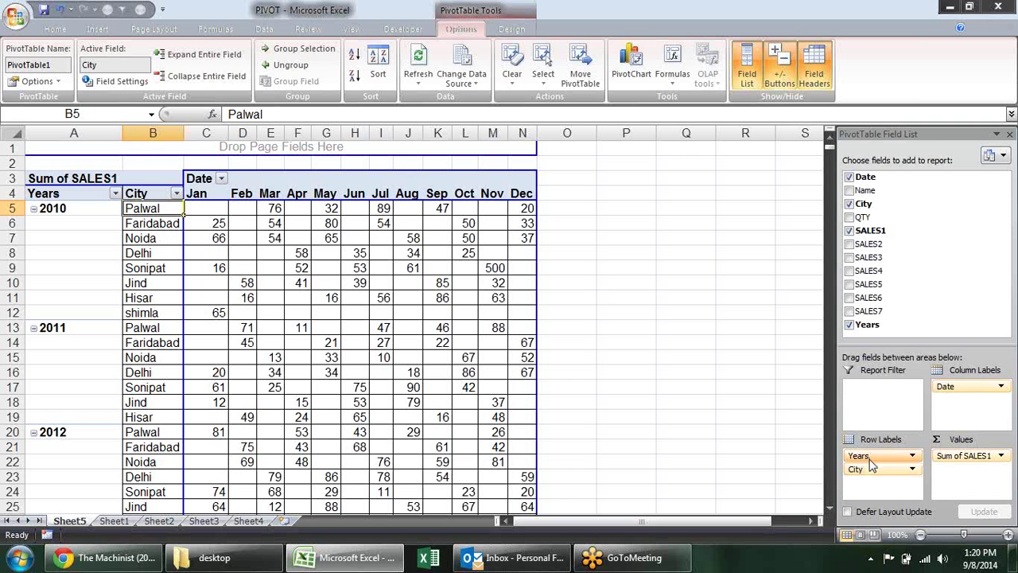
mouse_move(968, 390)
left_mouse_down()
mouse_move(914, 450)
mouse_move(895, 454)
mouse_move(895, 468)
left_mouse_up()
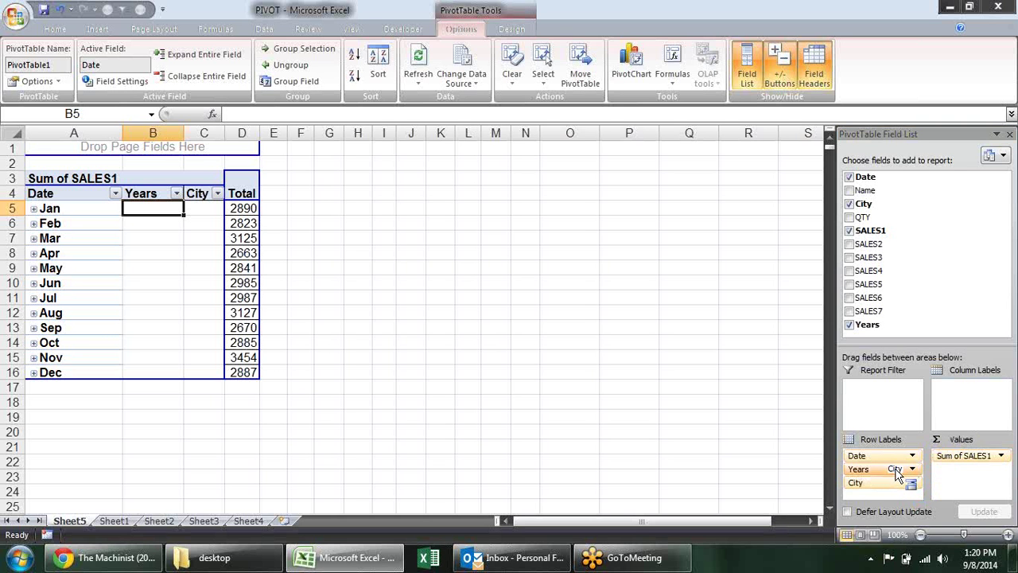
left_click_drag(896, 471, 974, 410)
left_click(896, 471)
left_click(896, 470)
left_click(897, 474)
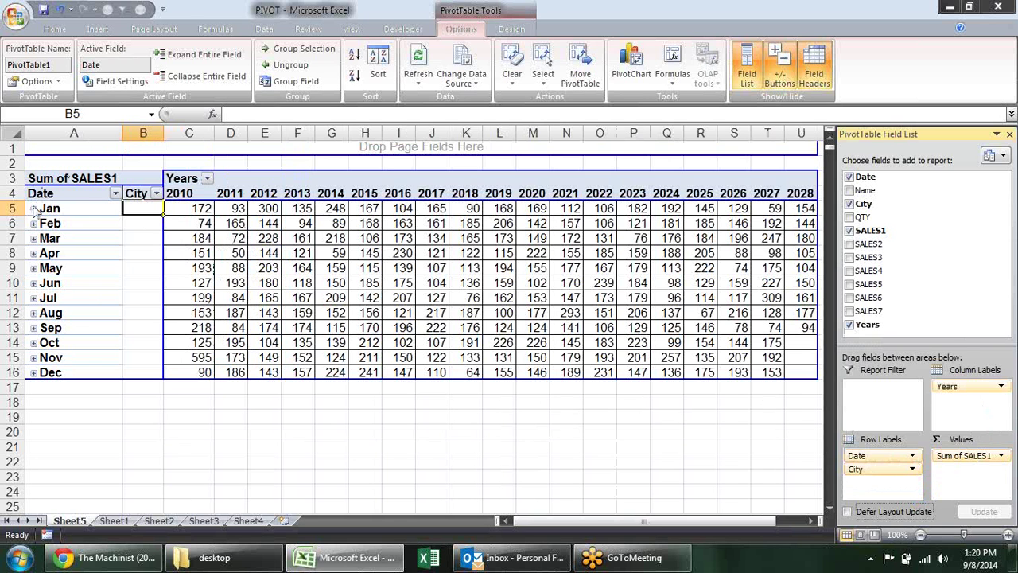
left_click(64, 209)
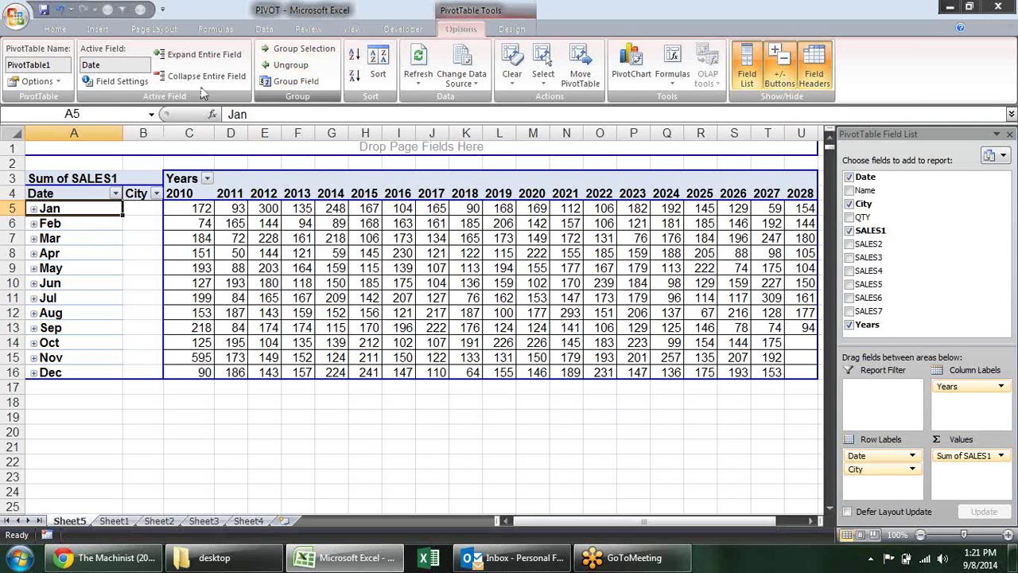
Expand Entire Field so each month lists its cities, then browse the yearly SALES1 figures.
left_click(204, 56)
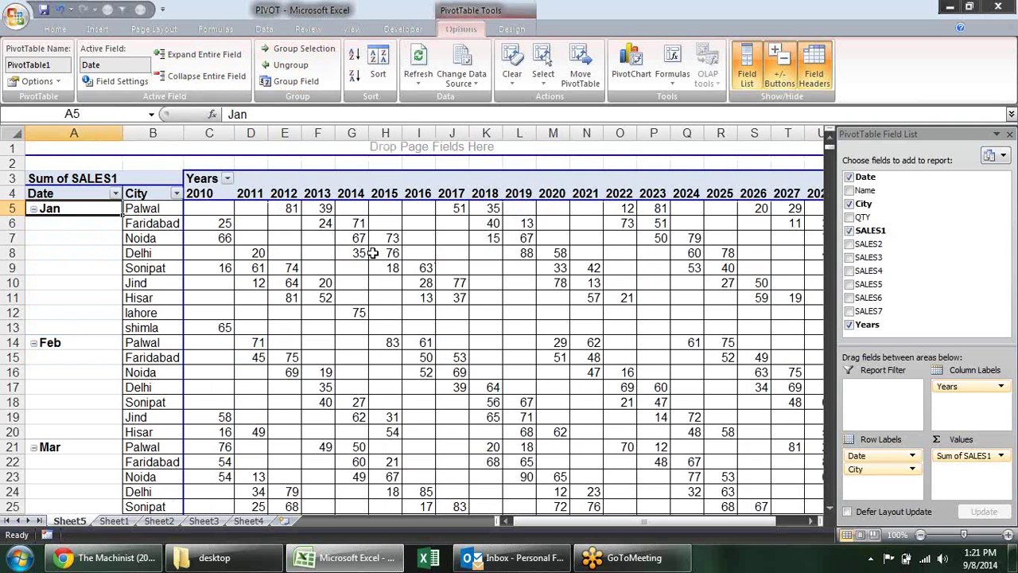
key("Right")
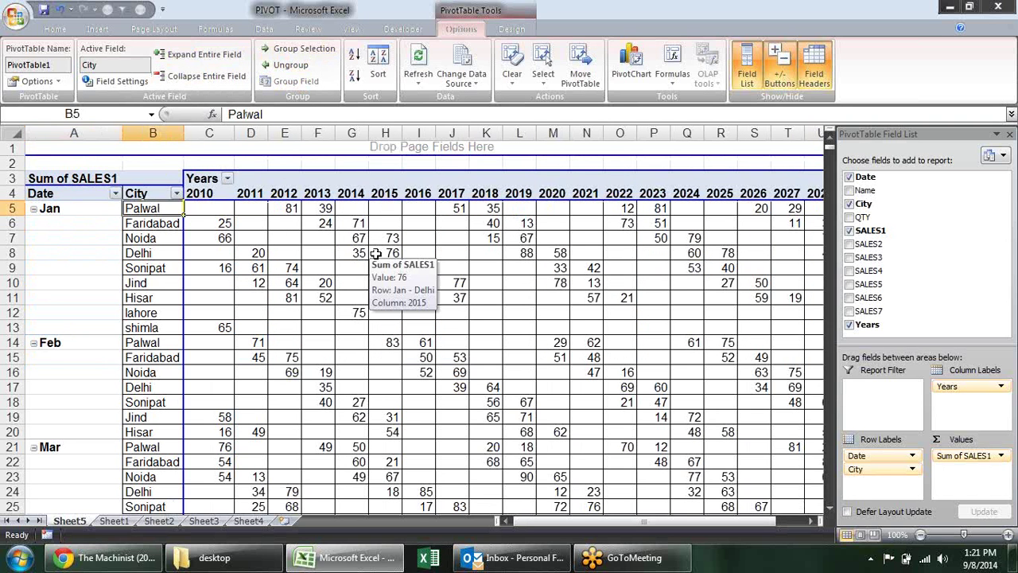
key("Right")
key("Right")
key("Right")
key("Right")
key("Right")
key("Right")
key("Right")
key("Right")
key("Right")
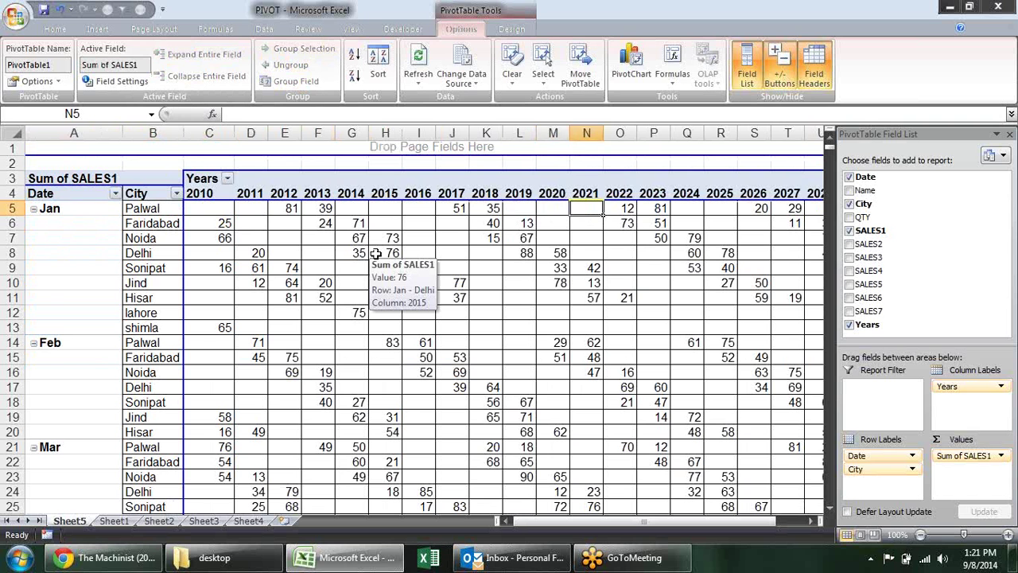
key("Left")
key("Left")
key("Left")
key("Left")
key("Left")
key("Left")
key("Left")
key("Left")
key("Left")
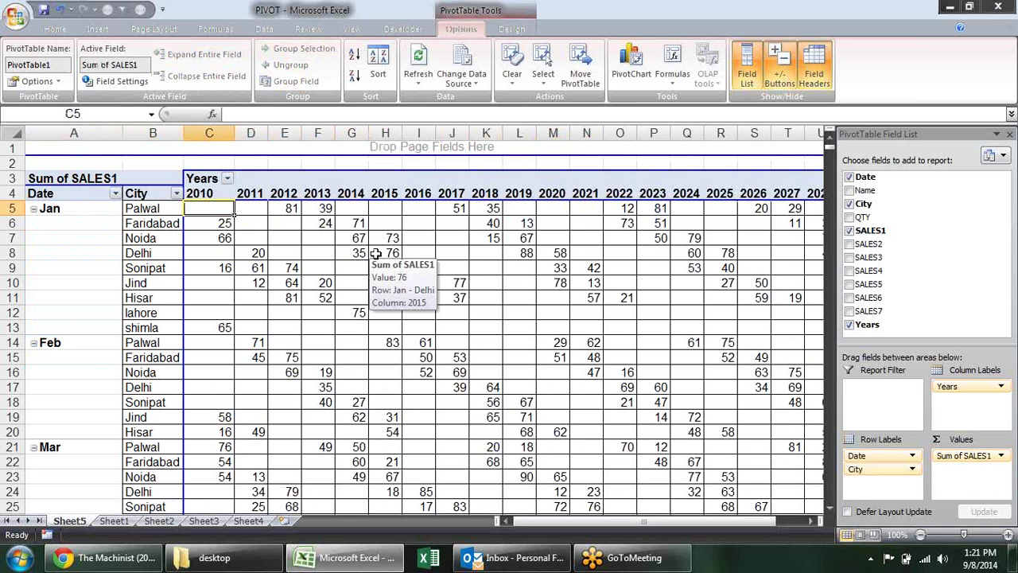
key("Left")
key("Left")
key("Down")
key("Down")
key("Down")
key("Down")
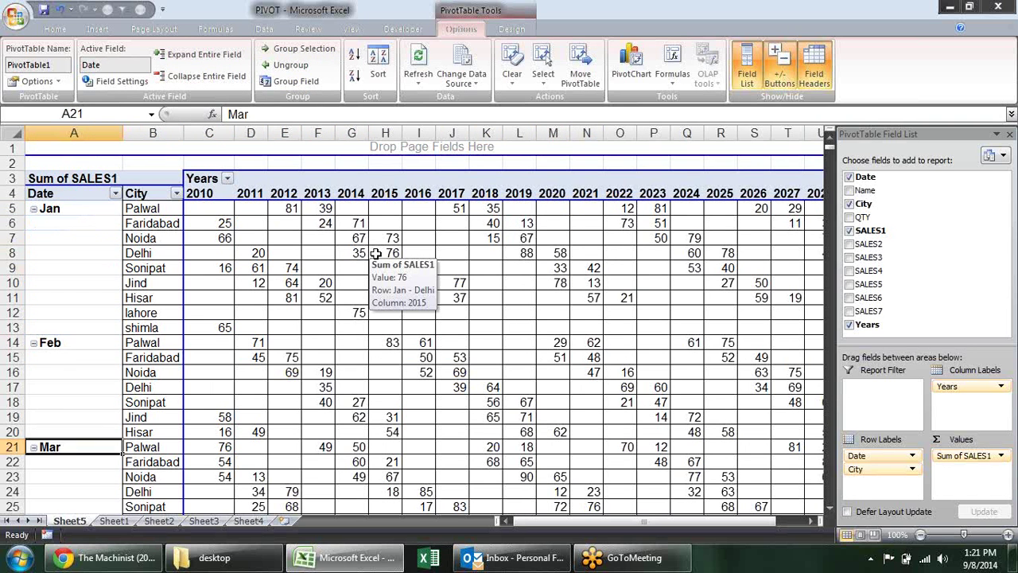
key("Down")
key("Down")
key("Down")
key("Down")
key("Down")
key("Down")
key("Up")
key("Up")
key("Up")
key("Up")
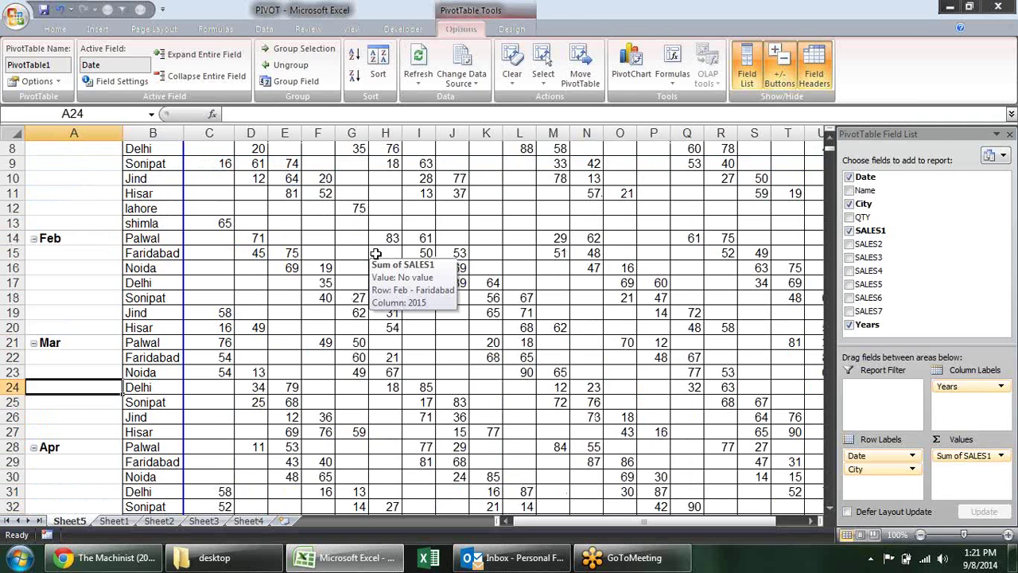
key("Up")
key("Up")
key("Up")
key("Up")
key("Up")
key("Up")
key("Down")
key("Down")
key("Down")
key("Down")
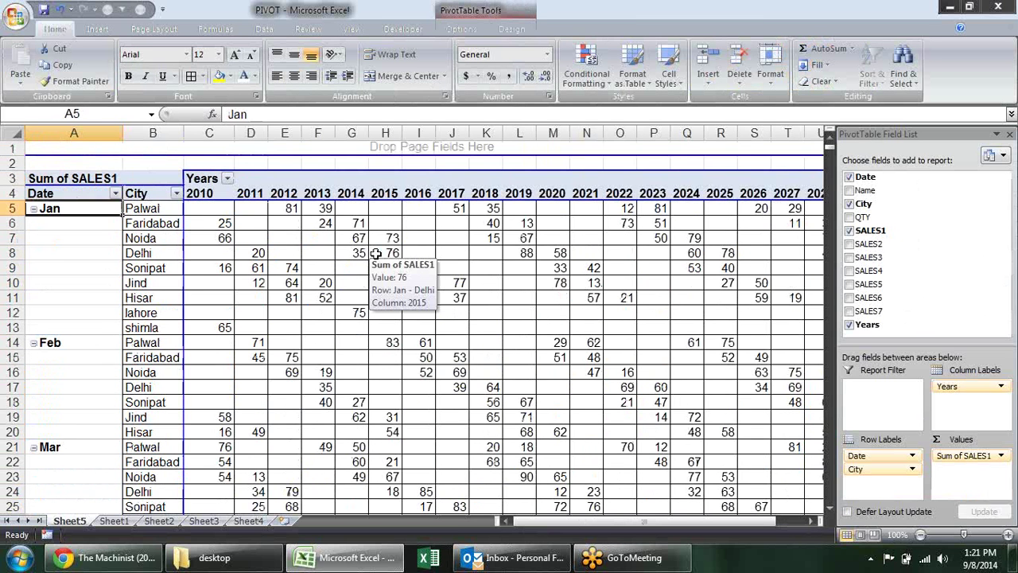
key("Down")
key("Up")
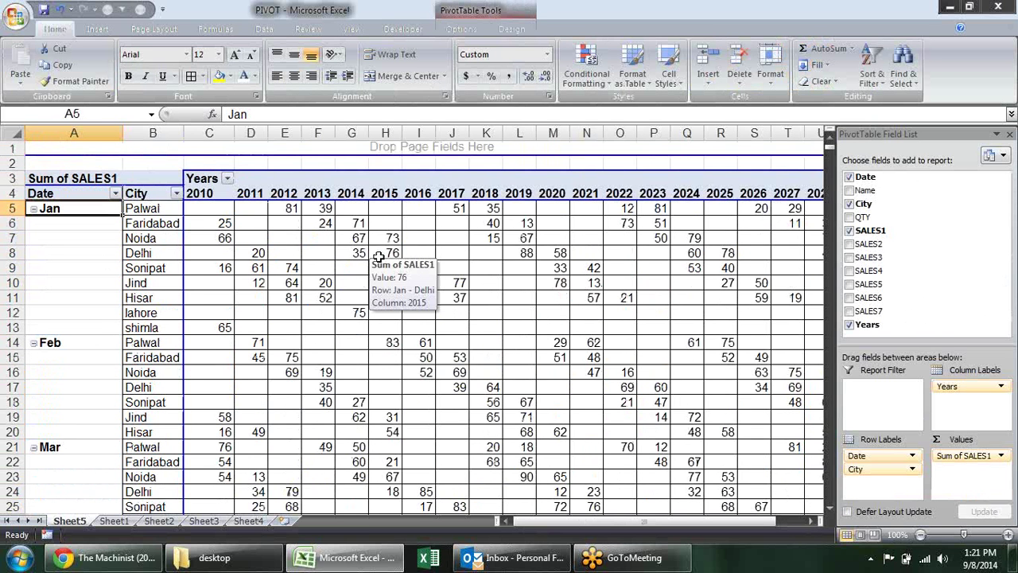
left_click(512, 29)
left_click(469, 30)
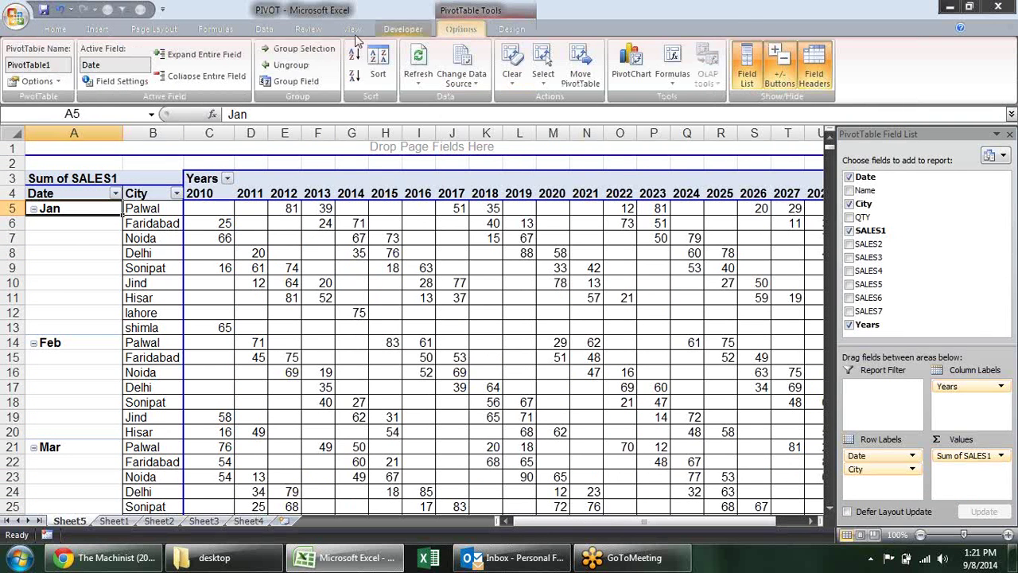
Ungroup the dates, remove Date from the rows, and place QTY in Column Labels.
left_click(288, 64)
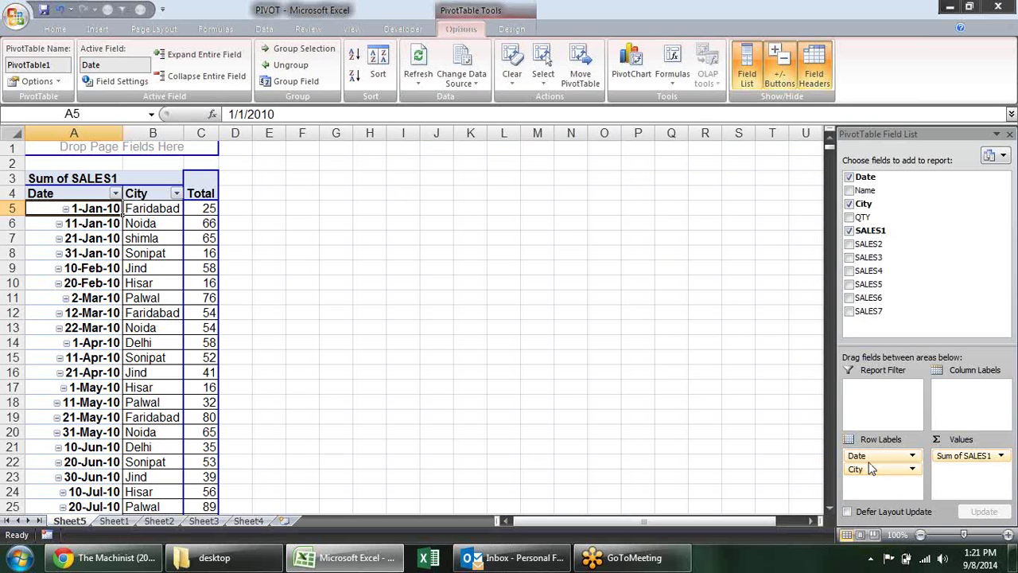
left_click_drag(865, 459, 787, 382)
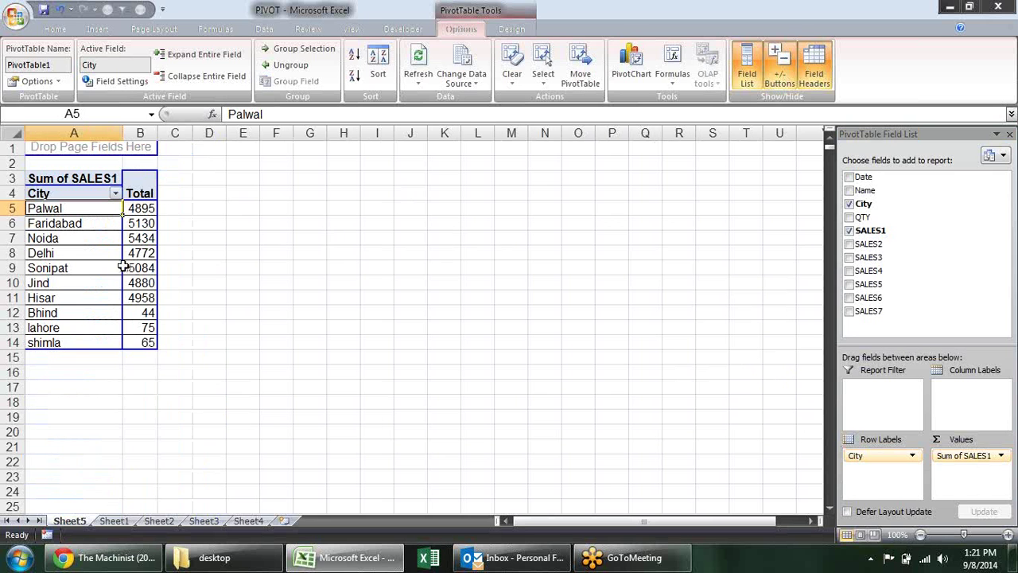
left_click(848, 217)
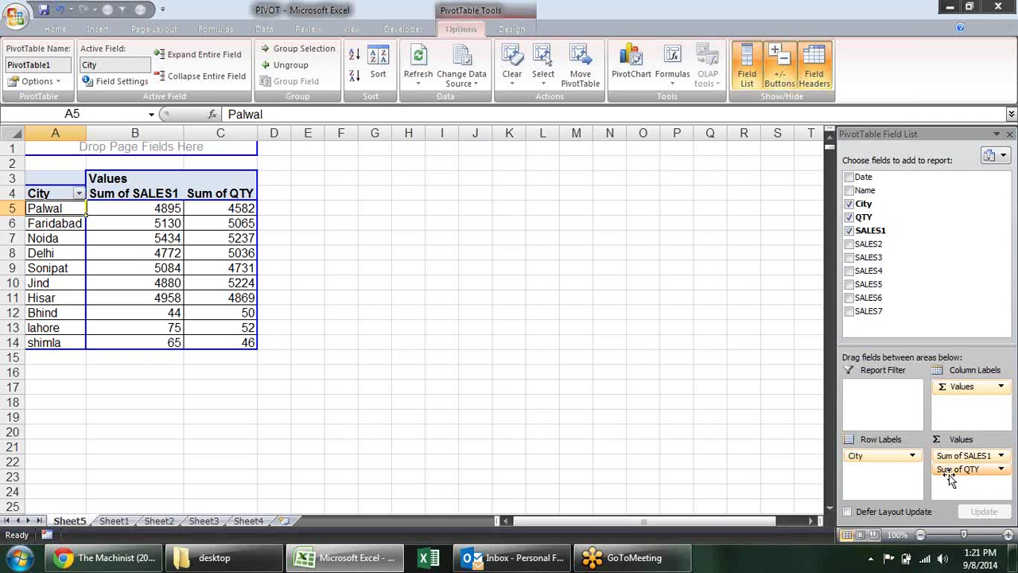
mouse_move(949, 476)
left_mouse_down()
mouse_move(909, 470)
mouse_move(975, 395)
left_mouse_up()
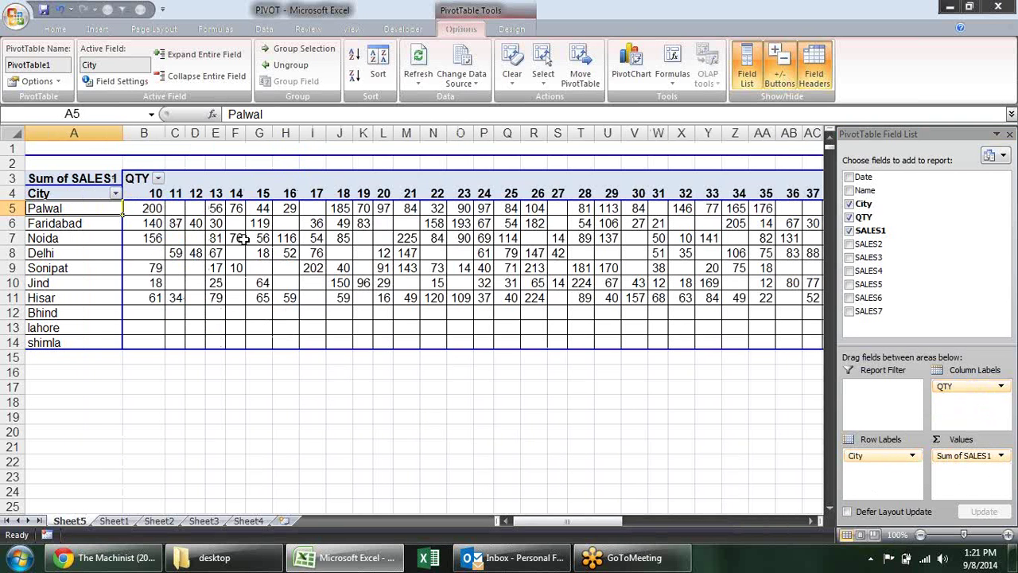
Group the QTY field starting at 10, ending at 90, in steps of 20.
left_click(195, 196)
left_click(211, 196)
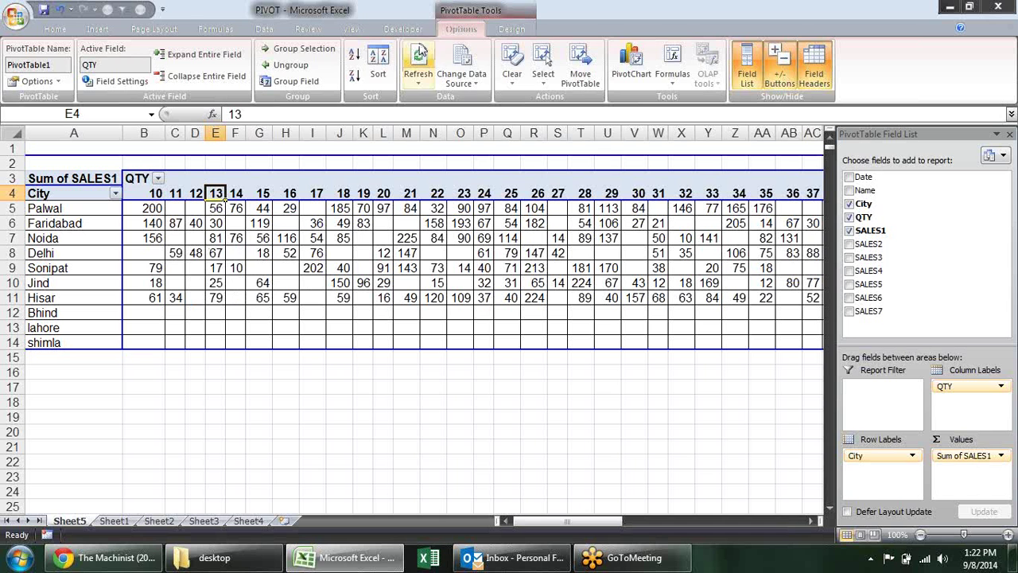
left_click(313, 82)
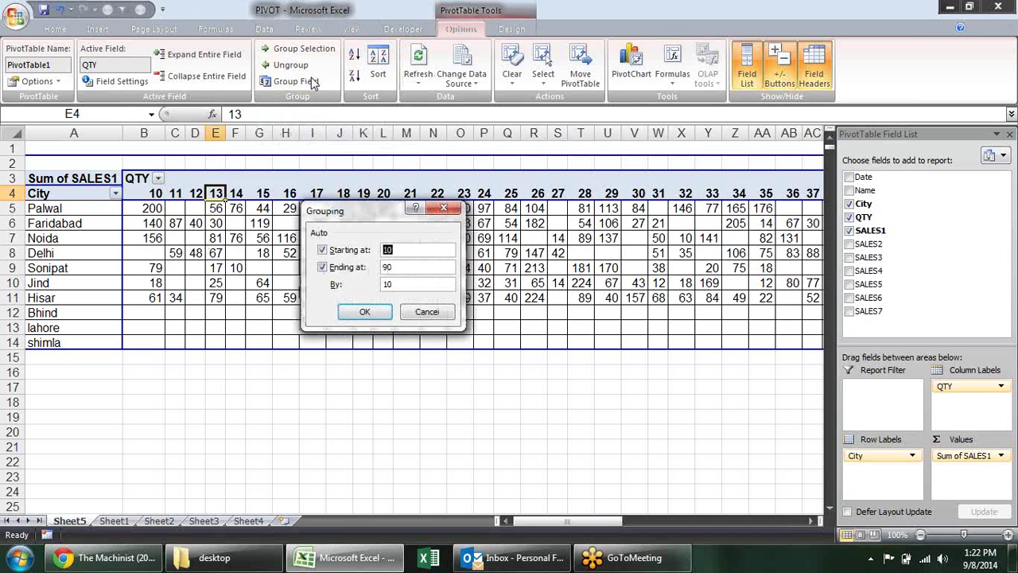
left_click(406, 251)
double_click(392, 286)
type("20")
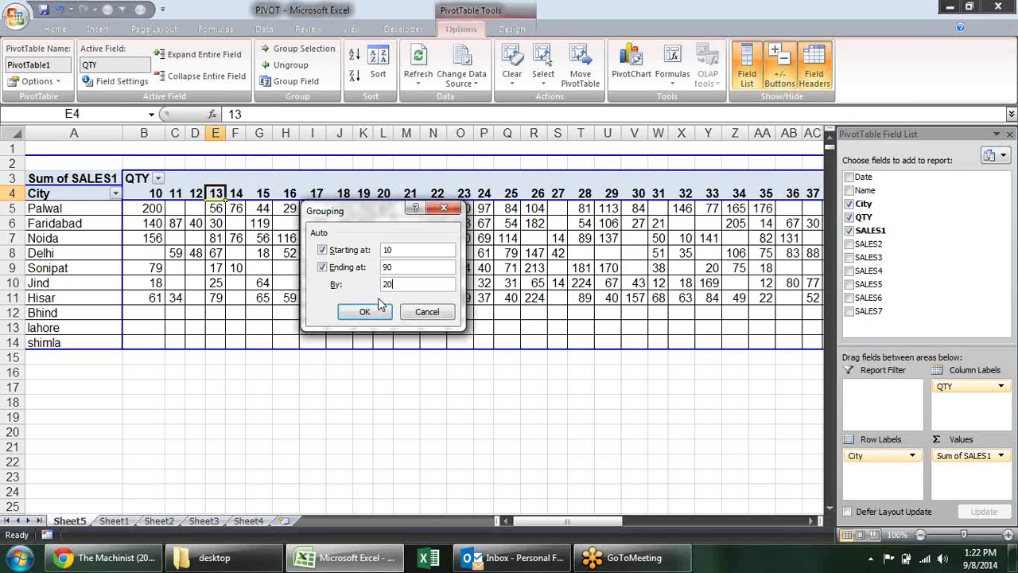
left_click(359, 313)
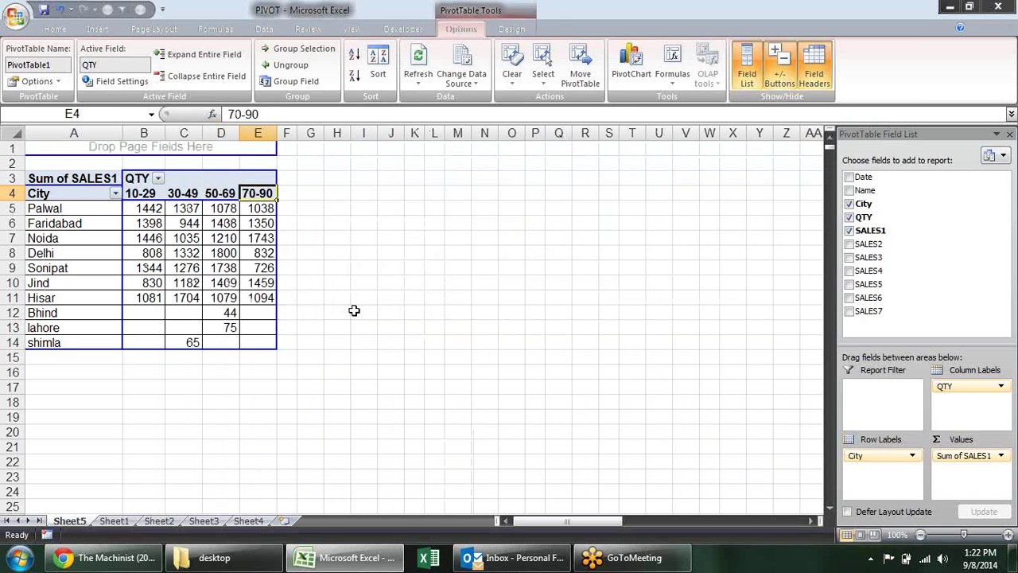
left_click(354, 310)
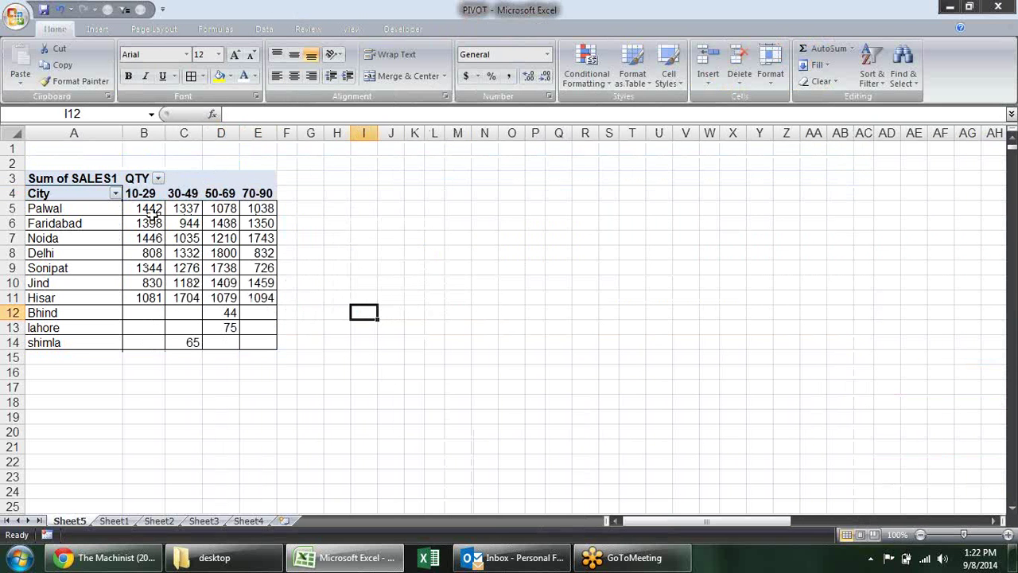
Check the new range headings 10-29, 30-49, 50-69 and 70-90.
left_click(151, 194)
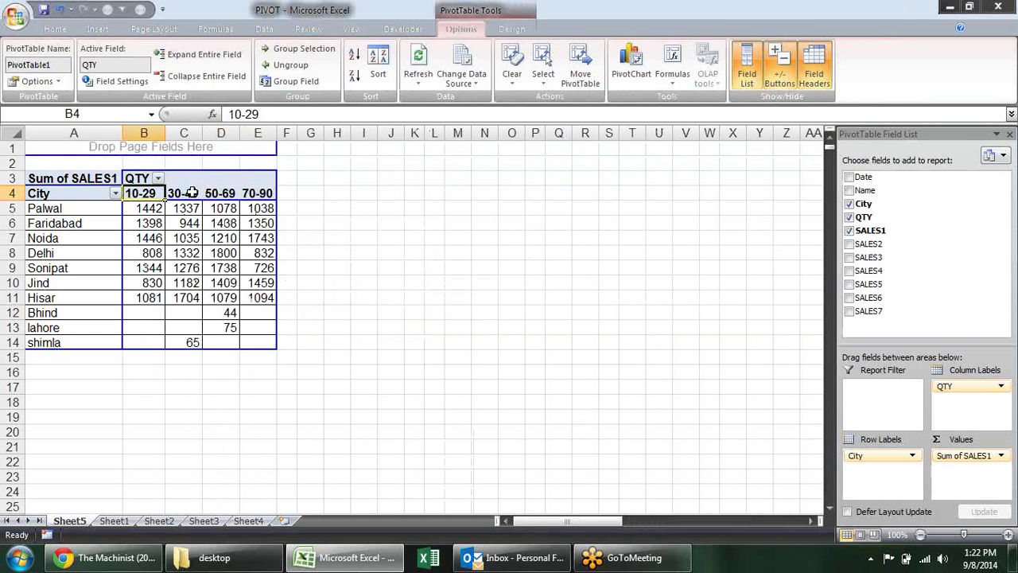
left_click(188, 193)
left_click(226, 195)
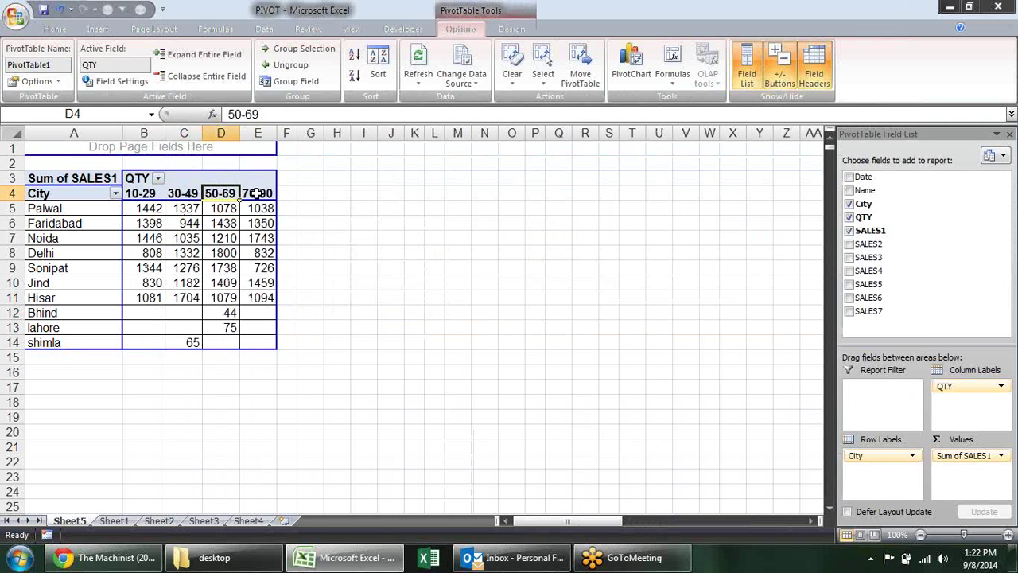
left_click(257, 194)
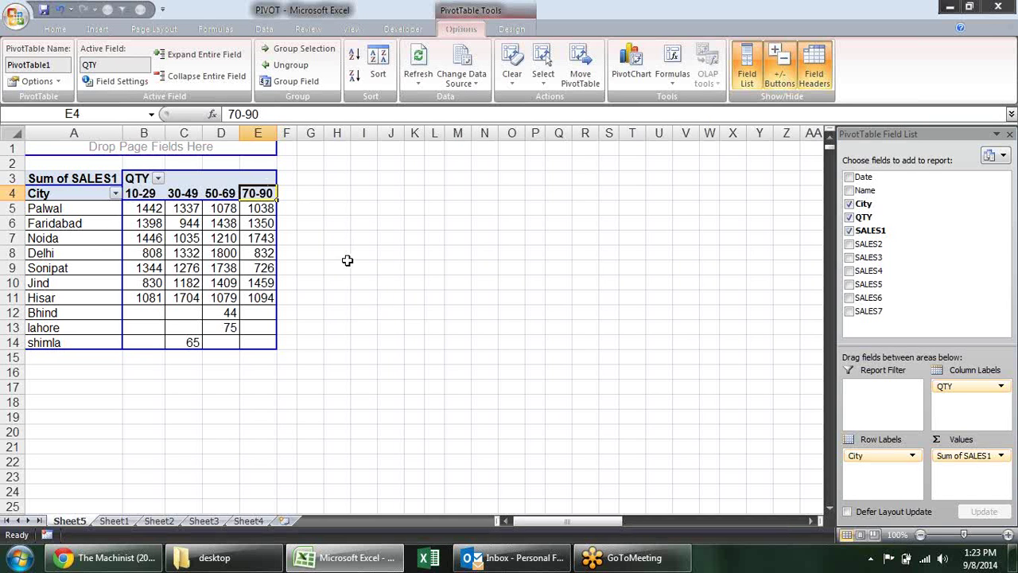
Ungroup the QTY bands and remove QTY from Column Labels, leaving Sum of SALES1 per city.
left_click(286, 67)
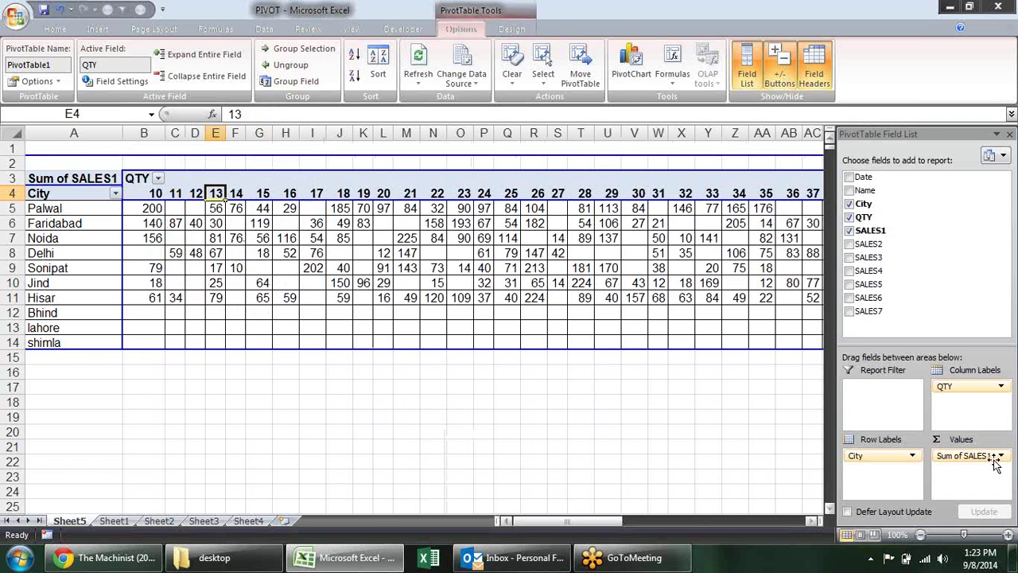
left_click_drag(952, 387, 752, 423)
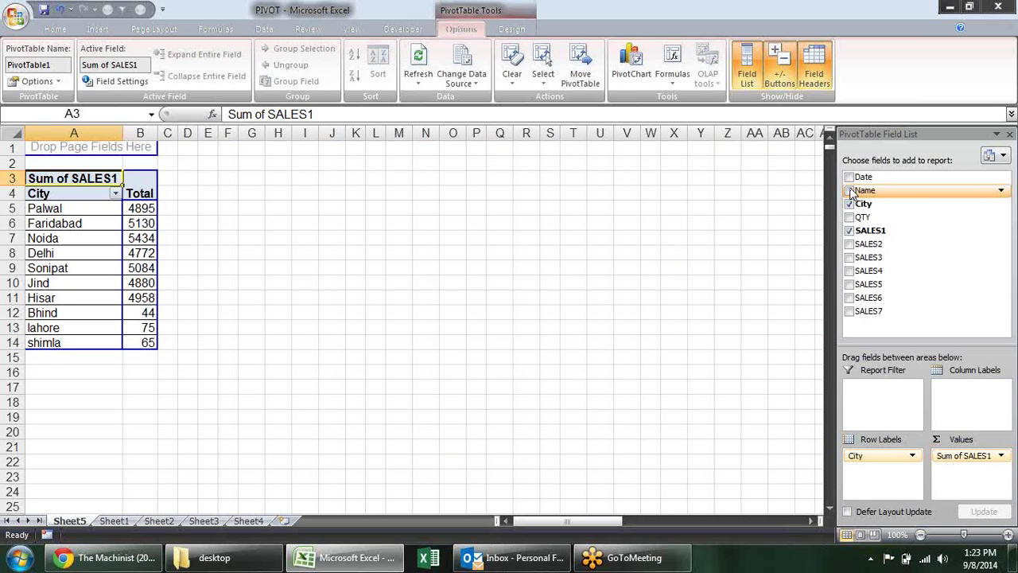
Add Name to the row labels and move it above City as the outer grouping.
left_click(849, 191)
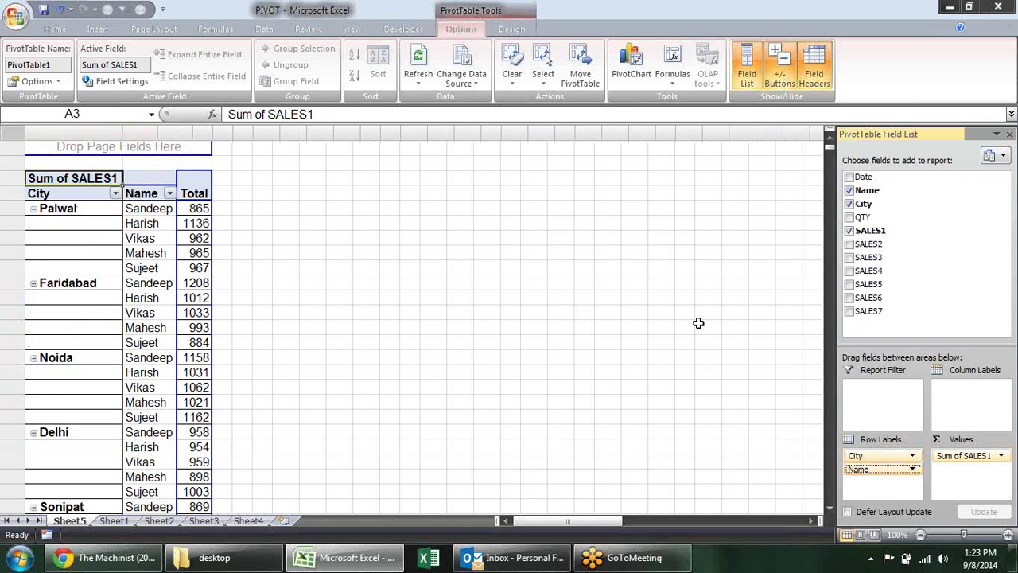
left_click_drag(889, 470, 698, 321)
left_click_drag(109, 208, 141, 297)
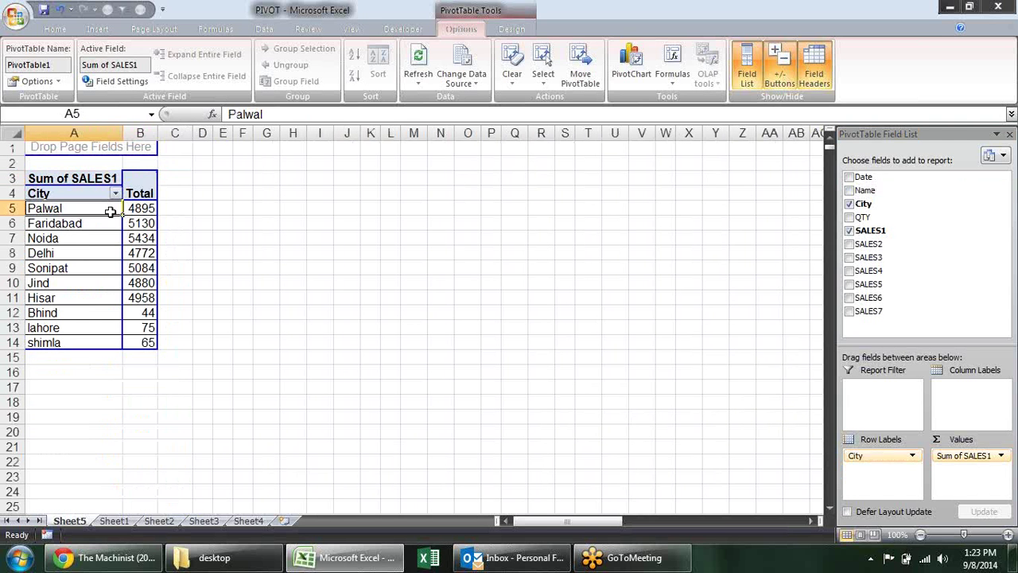
left_click(218, 276)
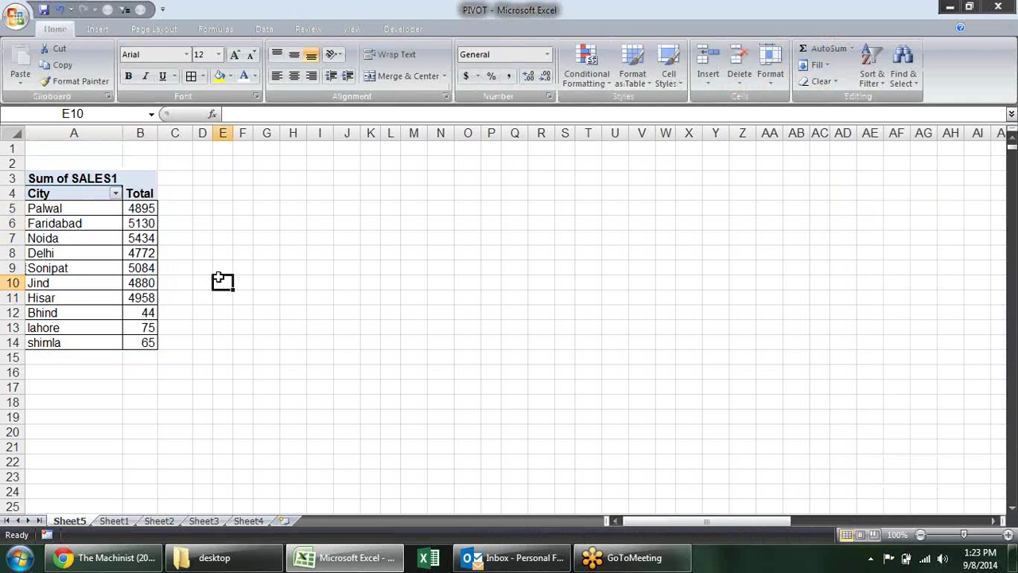
left_click(140, 253)
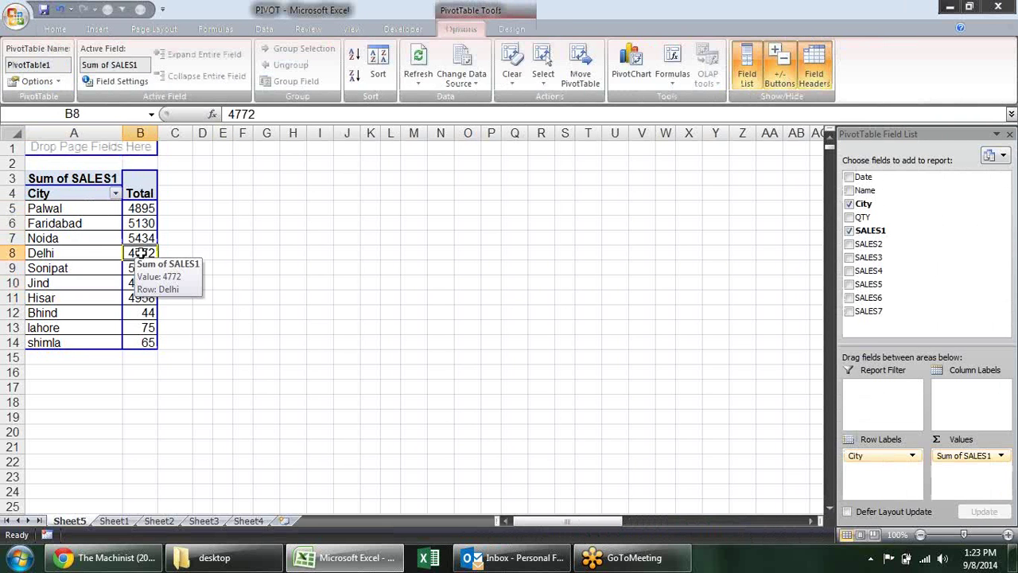
left_click(850, 191)
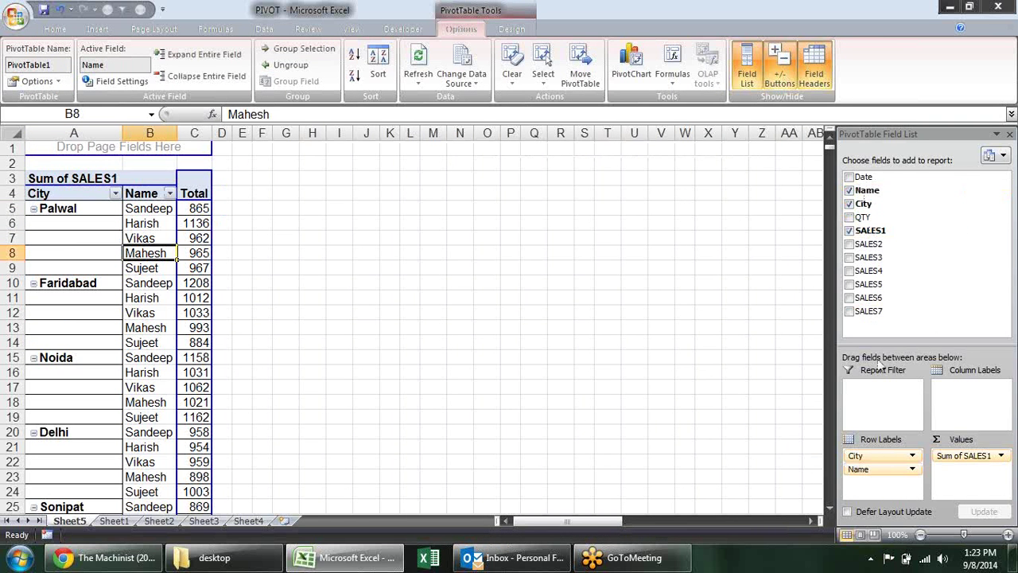
mouse_move(863, 469)
left_mouse_down()
mouse_move(885, 463)
mouse_move(879, 498)
mouse_move(890, 453)
left_mouse_up()
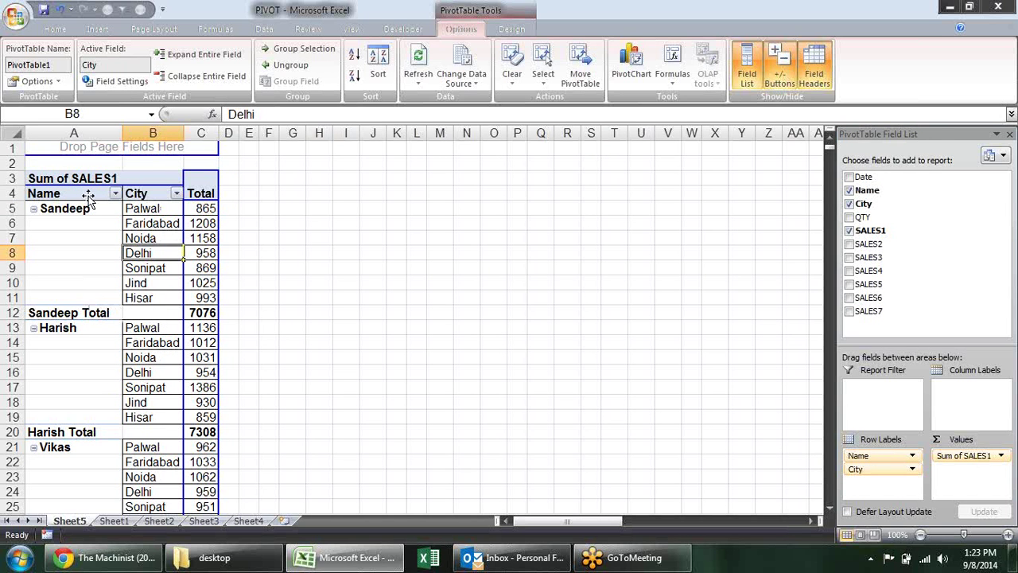
Move City above Name in the rows, then move Name into the Report Filter area.
mouse_move(199, 313)
left_mouse_down()
mouse_move(153, 199)
mouse_move(52, 193)
left_mouse_up()
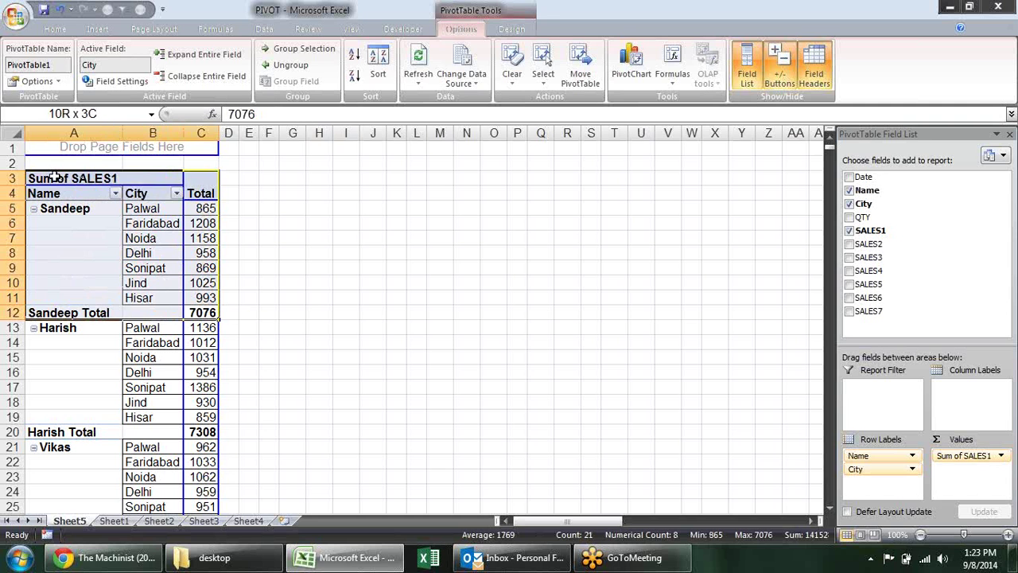
left_click(292, 238)
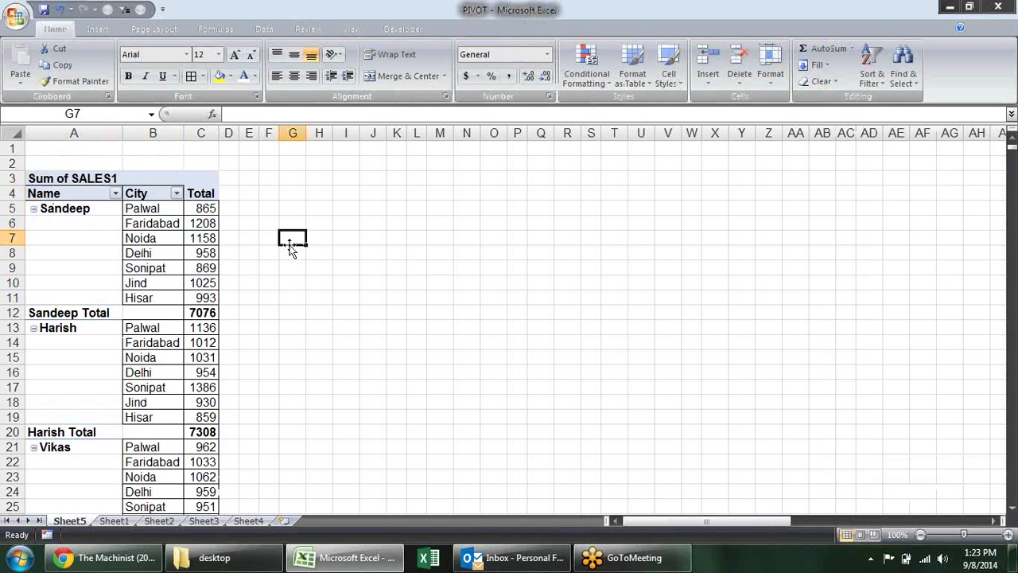
left_click(178, 286)
left_click(164, 256)
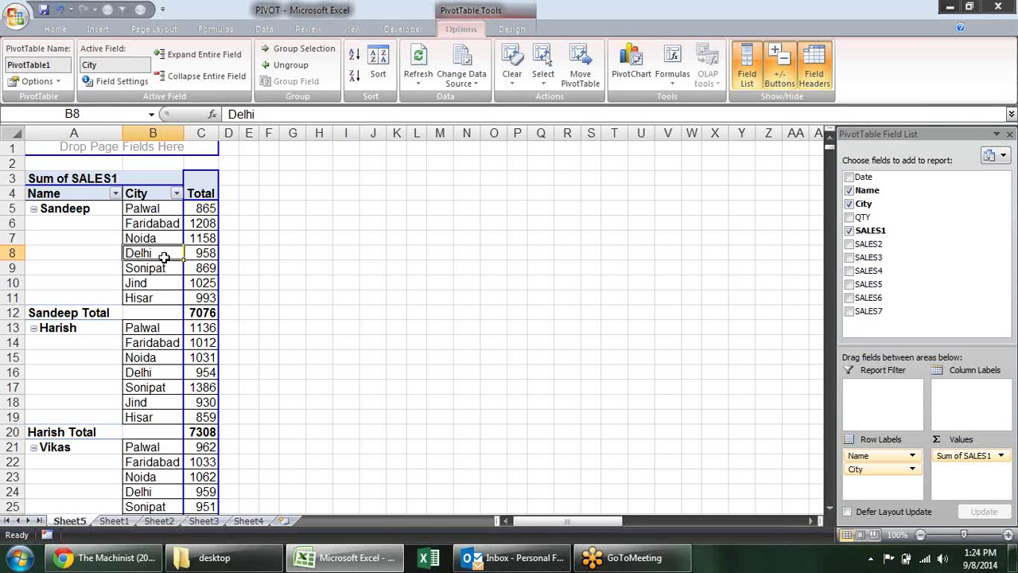
left_click(155, 225)
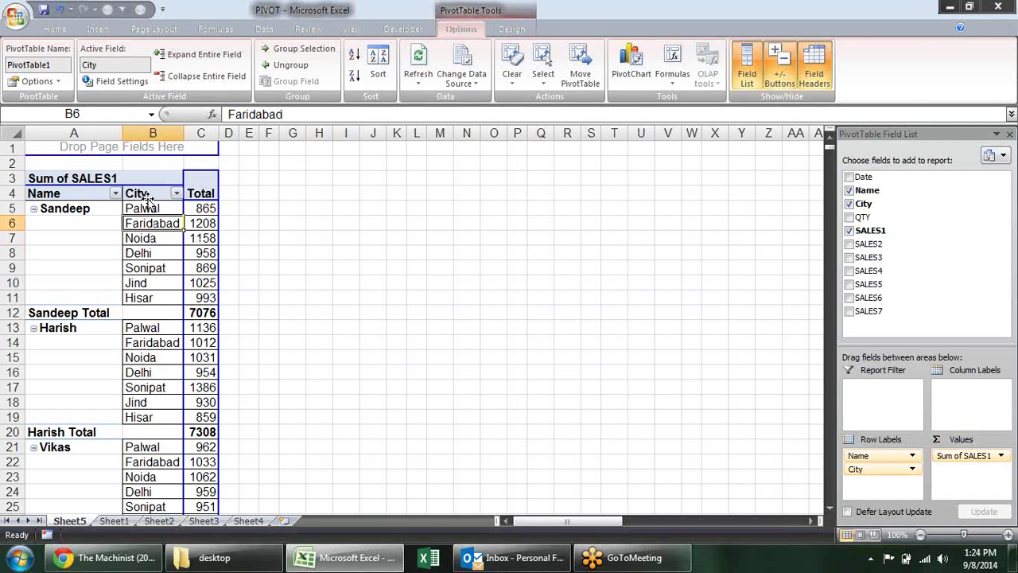
left_click(154, 208)
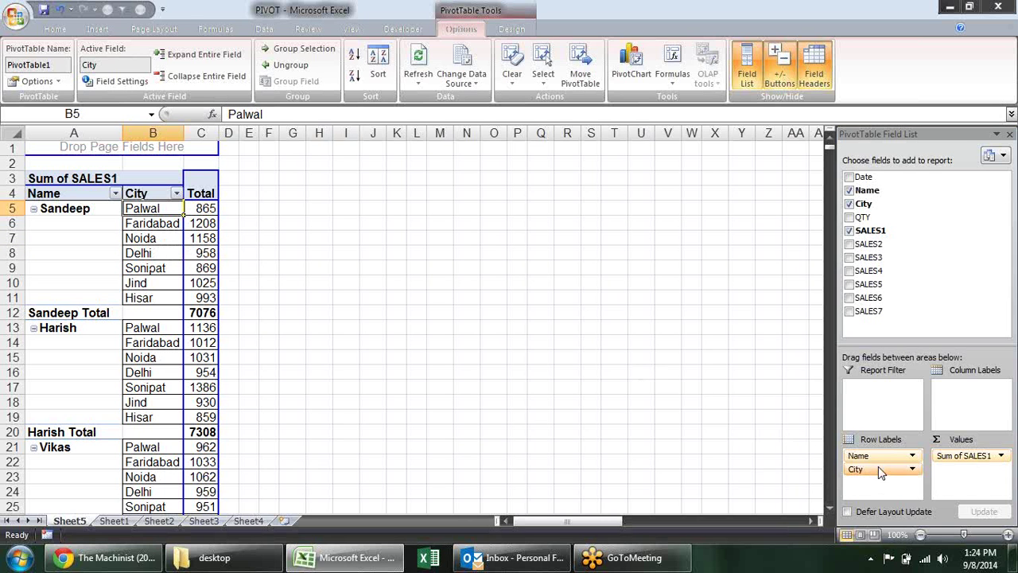
left_click_drag(878, 469, 878, 452)
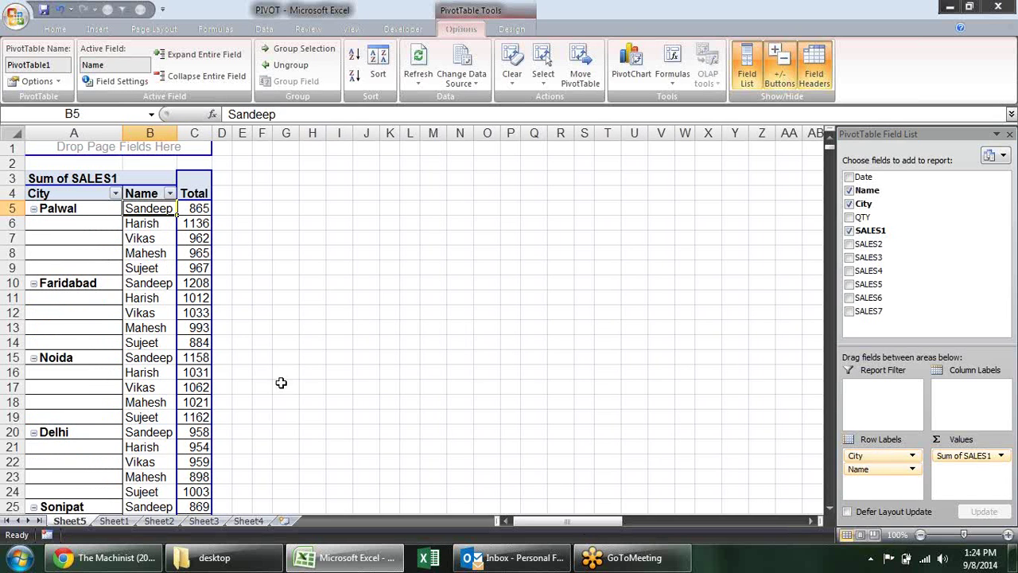
left_click_drag(883, 469, 893, 409)
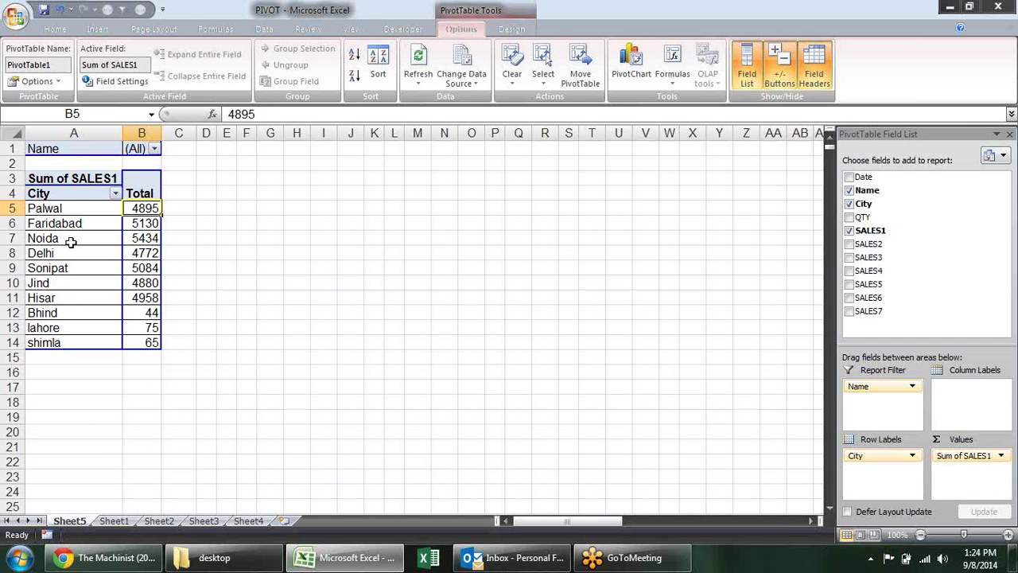
left_click(155, 149)
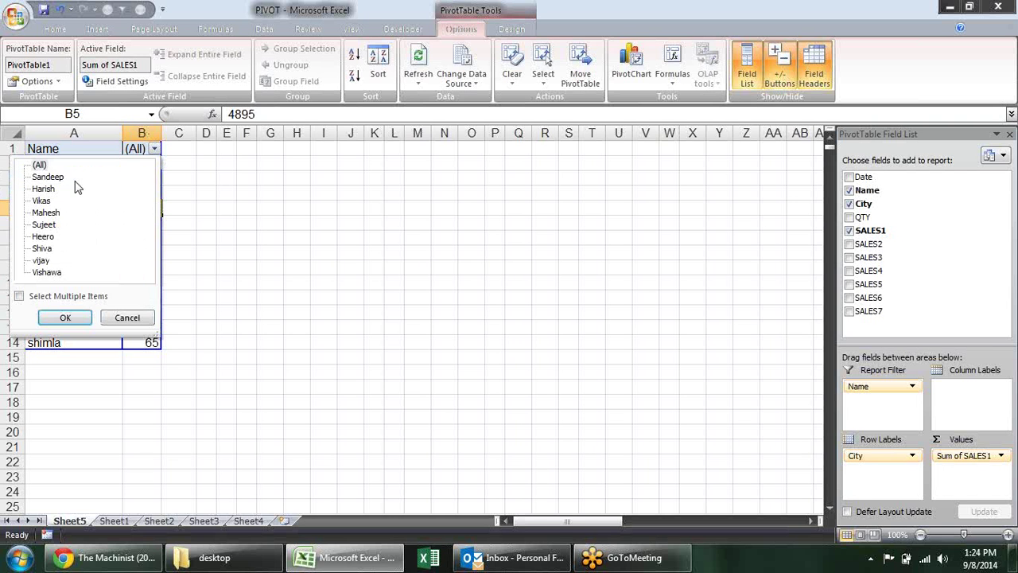
left_click(343, 263)
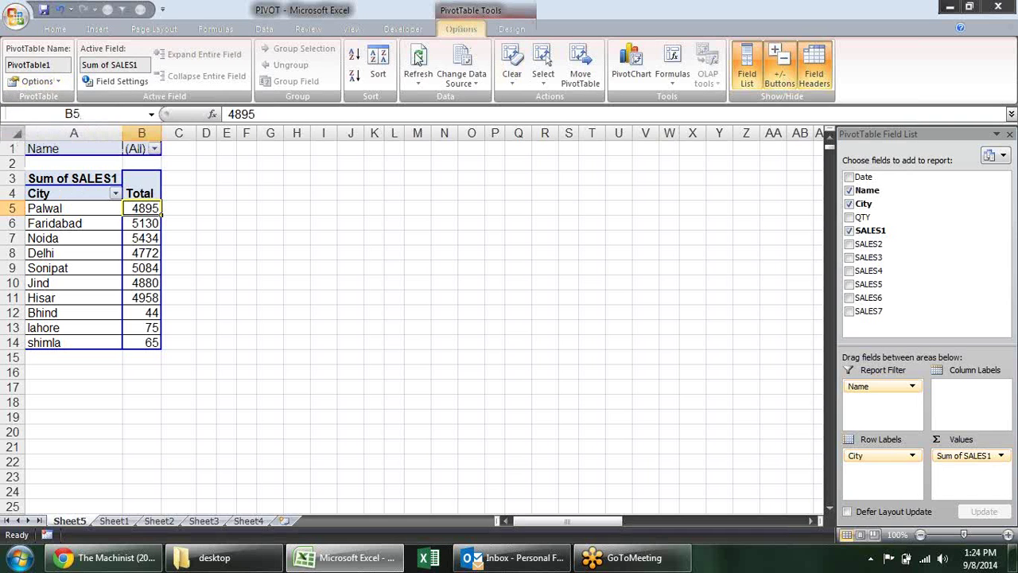
Generate one pivot sheet per Name with Show Report Filter Pages.
left_click(61, 82)
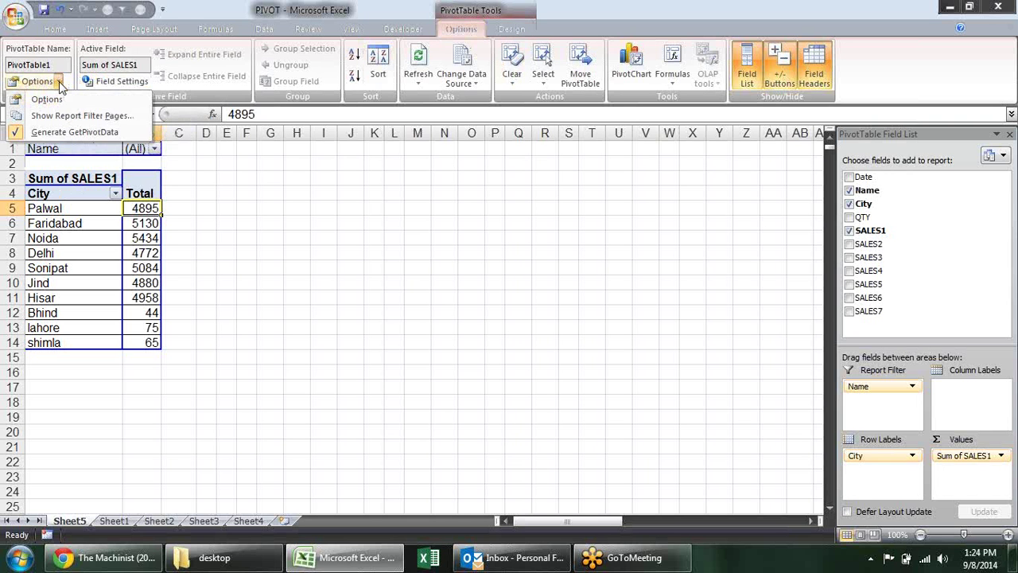
left_click(117, 118)
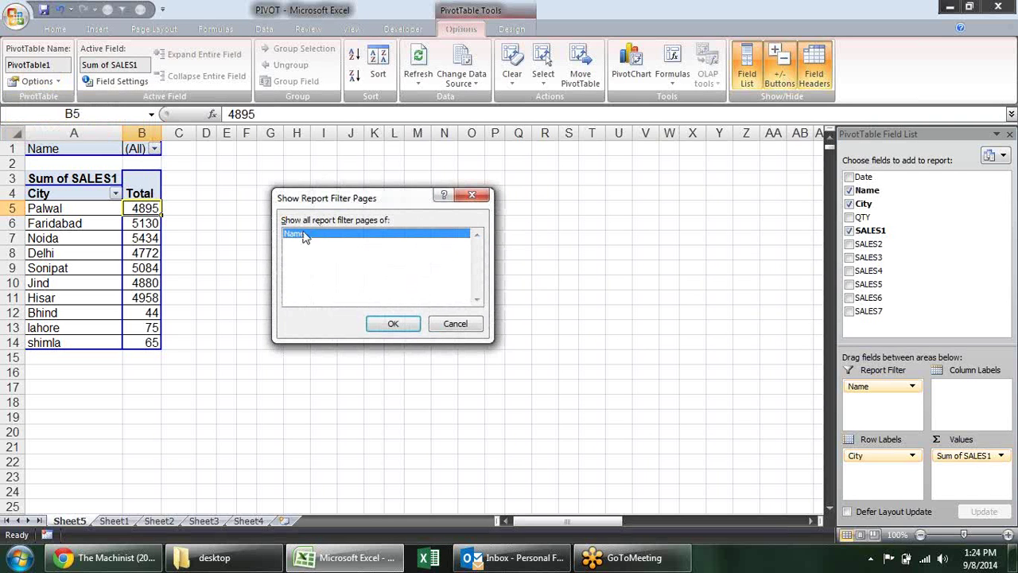
left_click(402, 319)
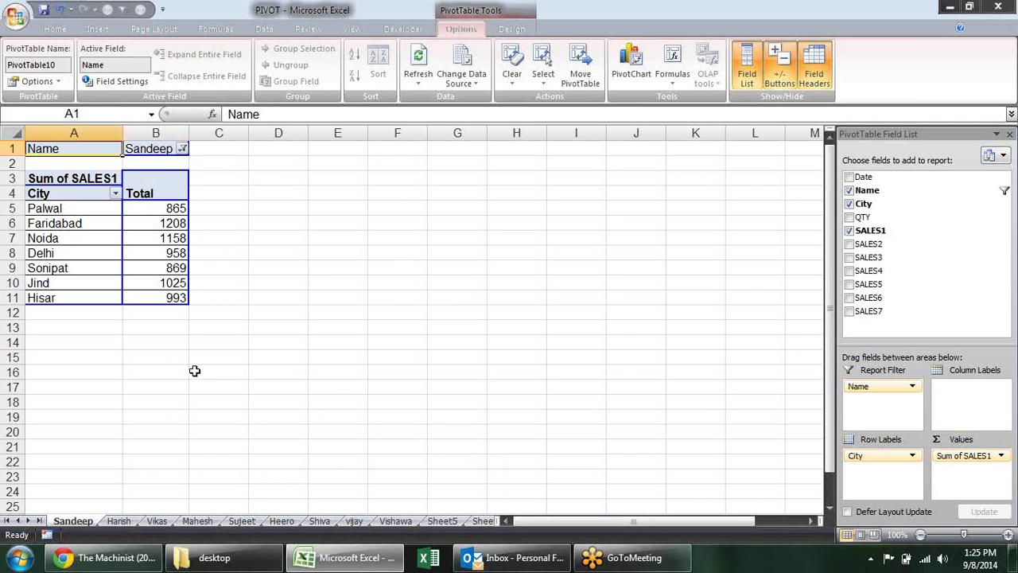
Look through the Harish, Vikas, Mahesh, Sujeet, Heero and Vishawa pivot sheets.
left_click(118, 522)
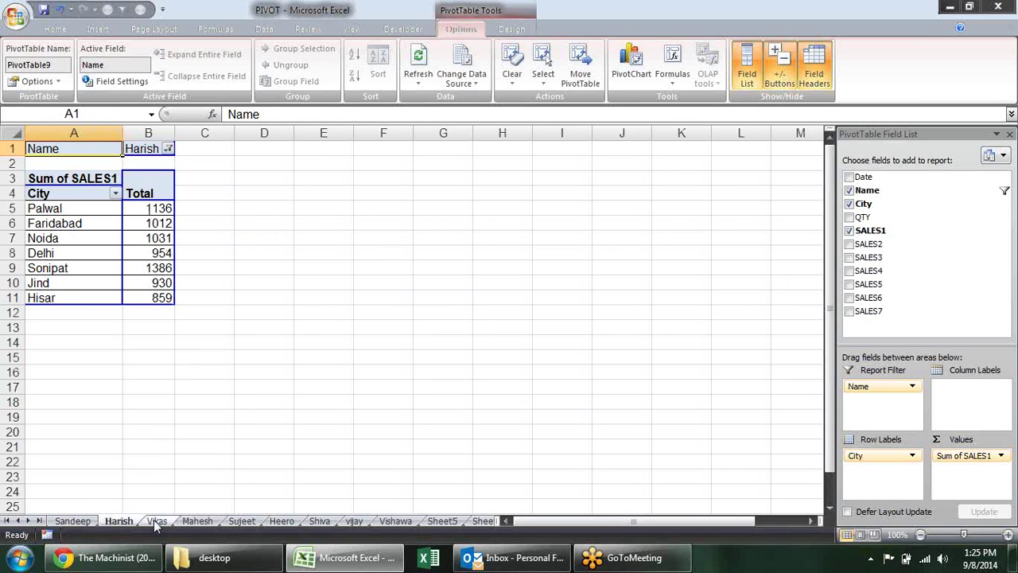
left_click(157, 521)
left_click(198, 522)
left_click(242, 521)
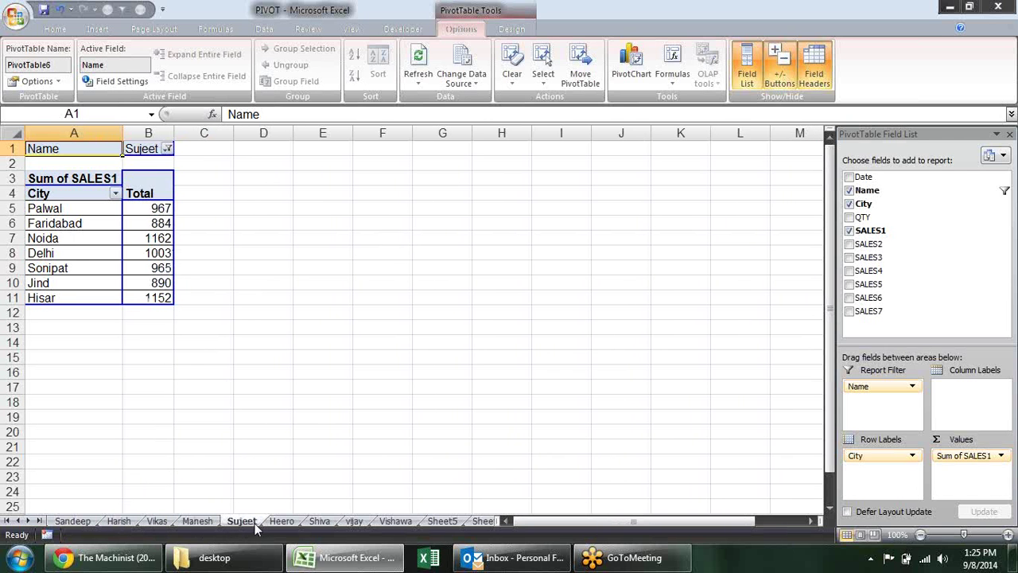
left_click(284, 521)
left_click(379, 524)
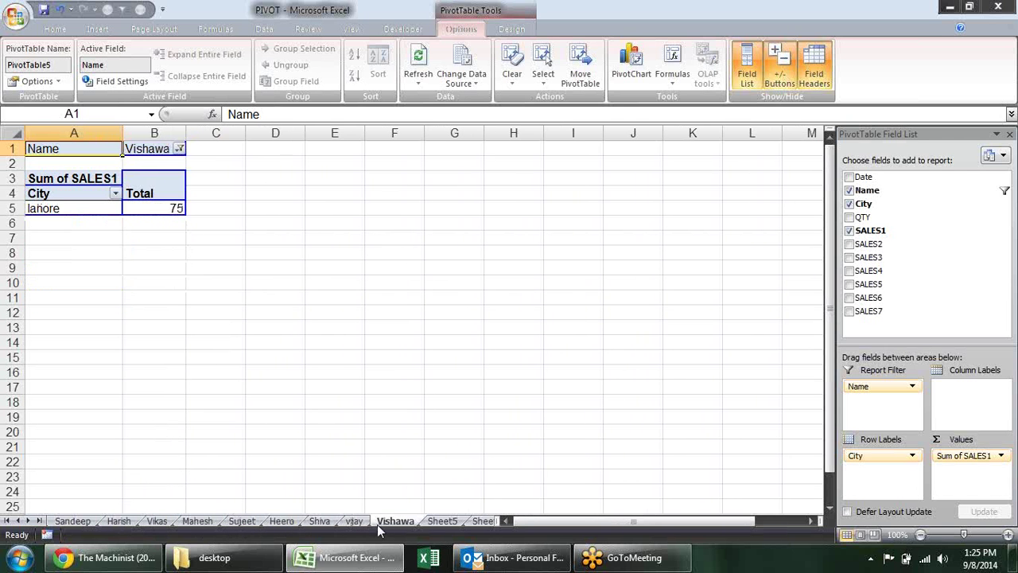
left_click(439, 522)
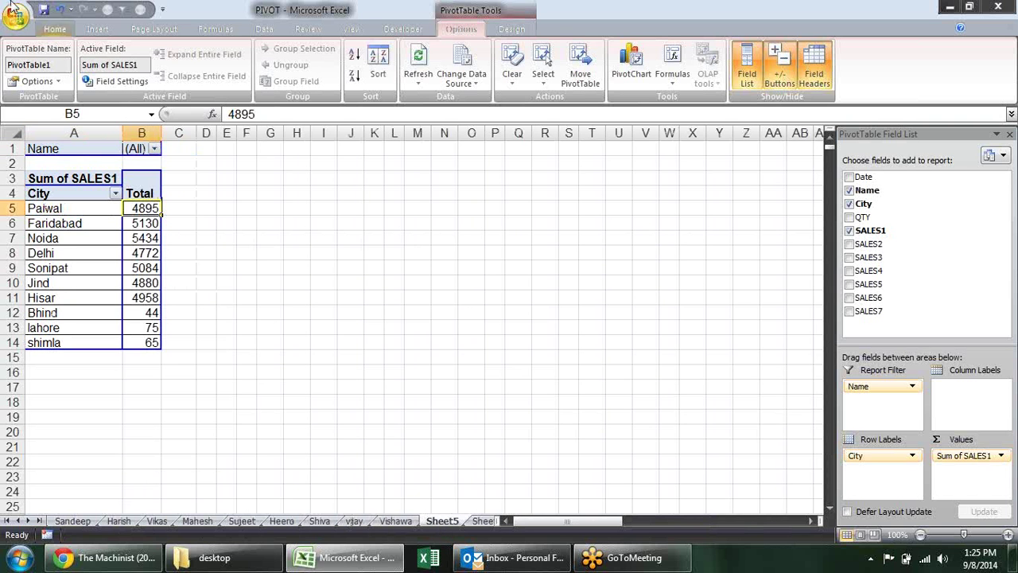
left_click(388, 523)
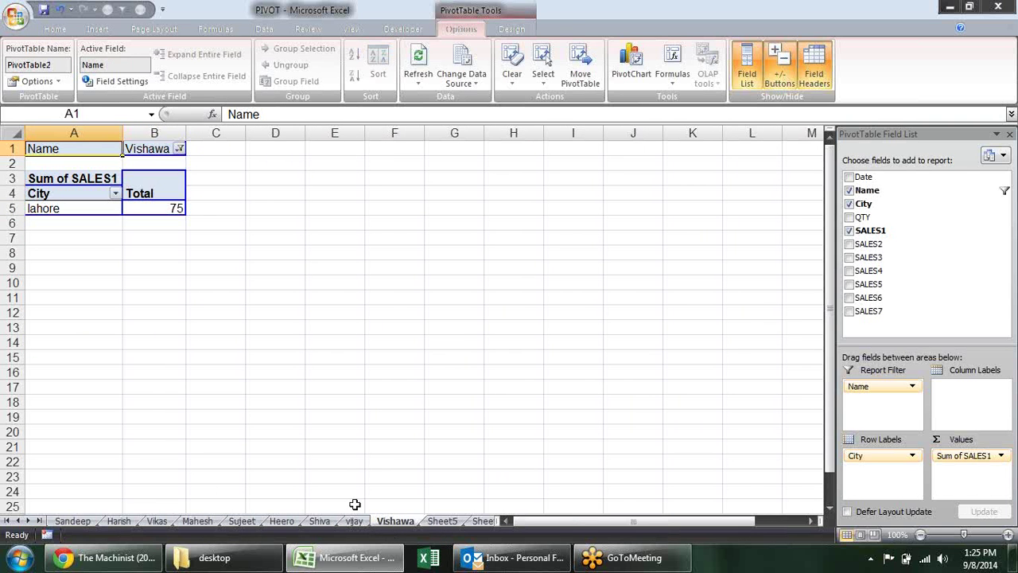
Group the per-name sheets from Sandeep to Vishawa and delete them.
left_click(87, 521, "shift")
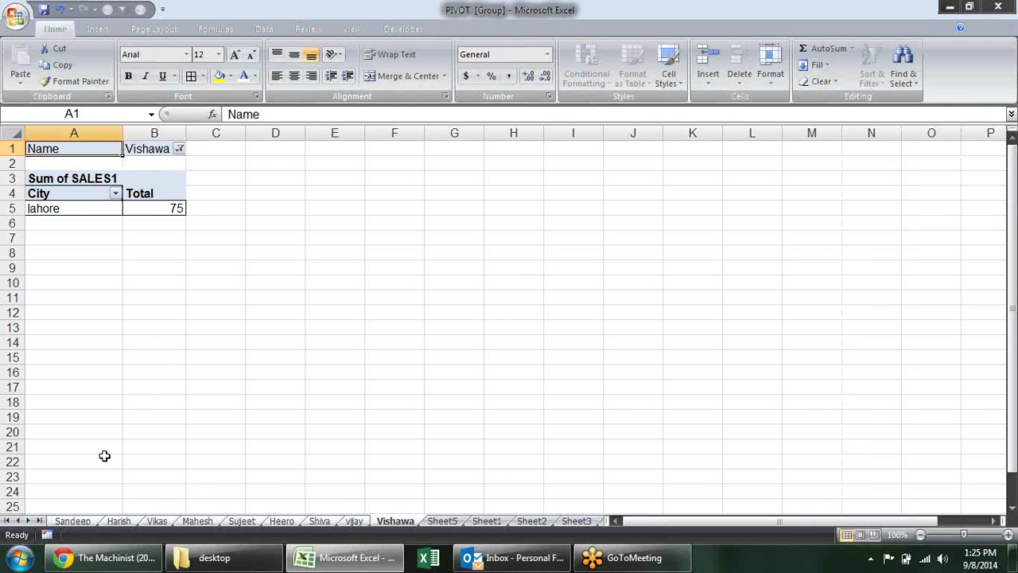
key("alt+e")
key("l")
key("Return")
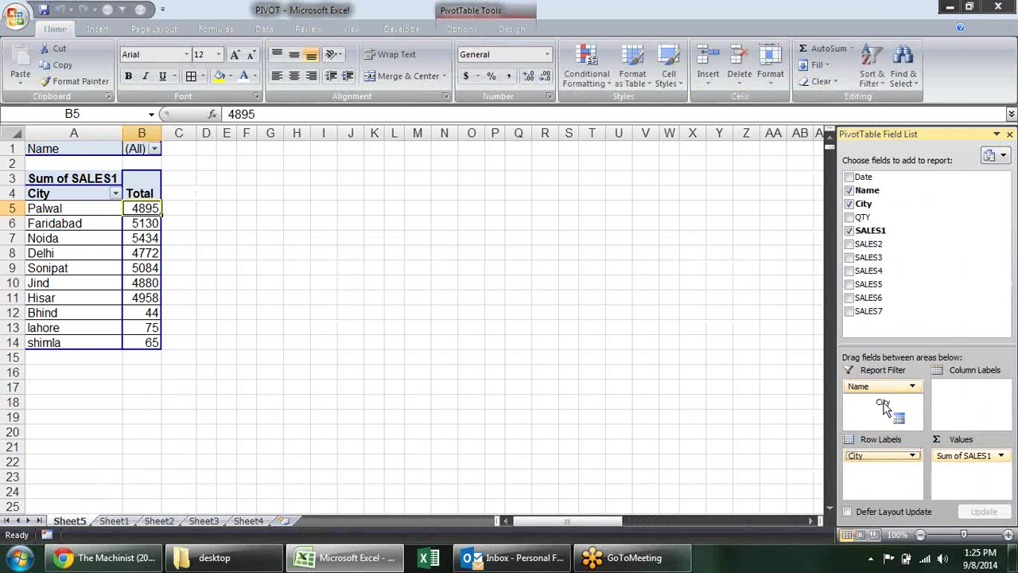
mouse_move(886, 459)
left_mouse_down()
mouse_move(883, 402)
mouse_move(887, 461)
left_mouse_up()
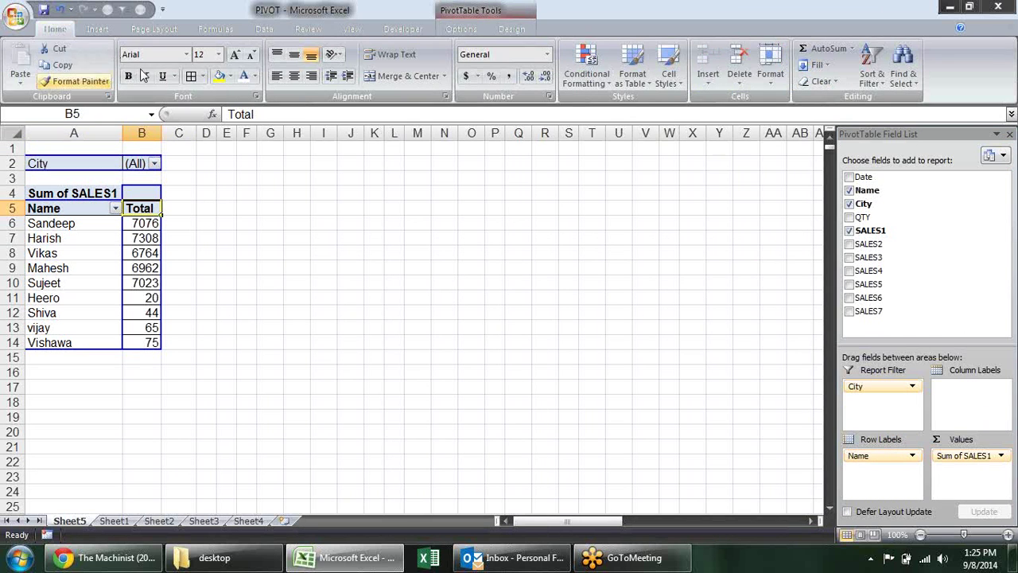
left_click(465, 29)
left_click(59, 82)
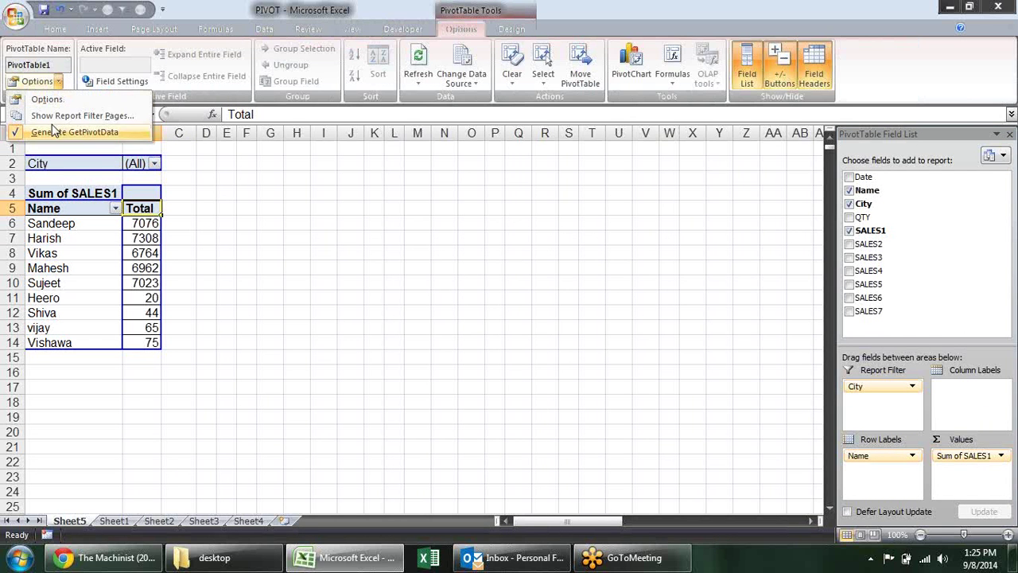
left_click(112, 112)
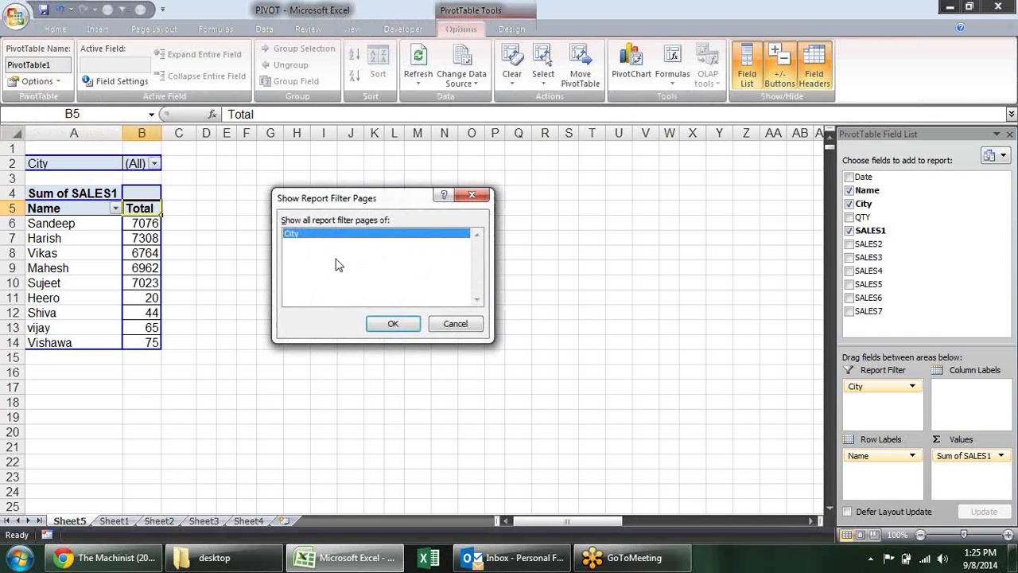
left_click(392, 322)
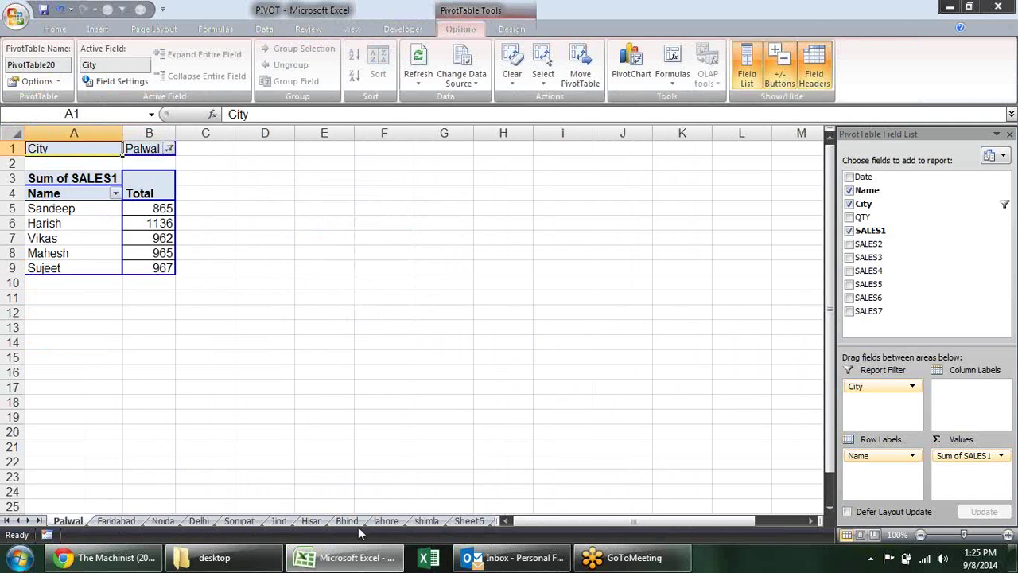
left_click(420, 521)
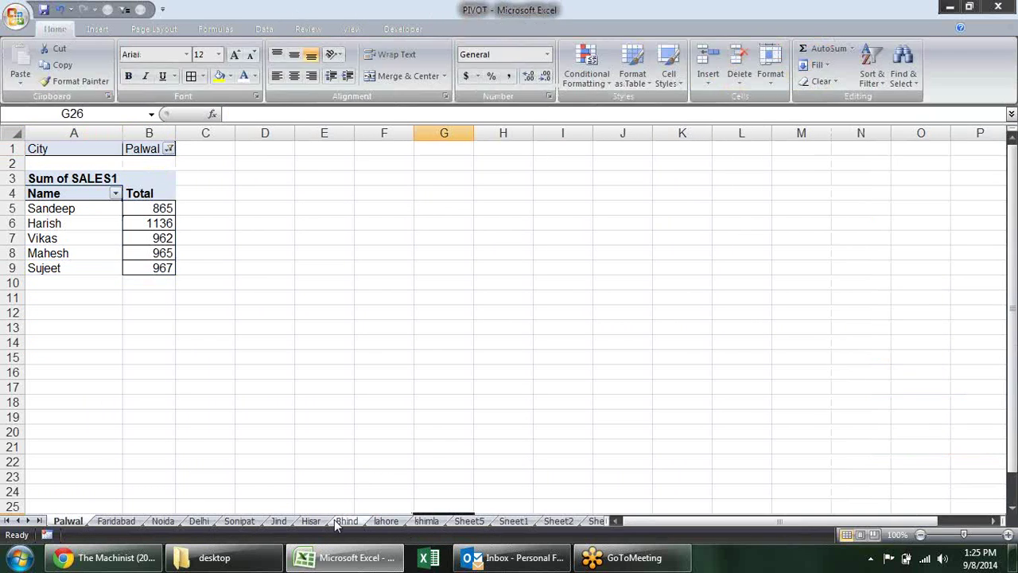
left_click(427, 521)
left_click(67, 519)
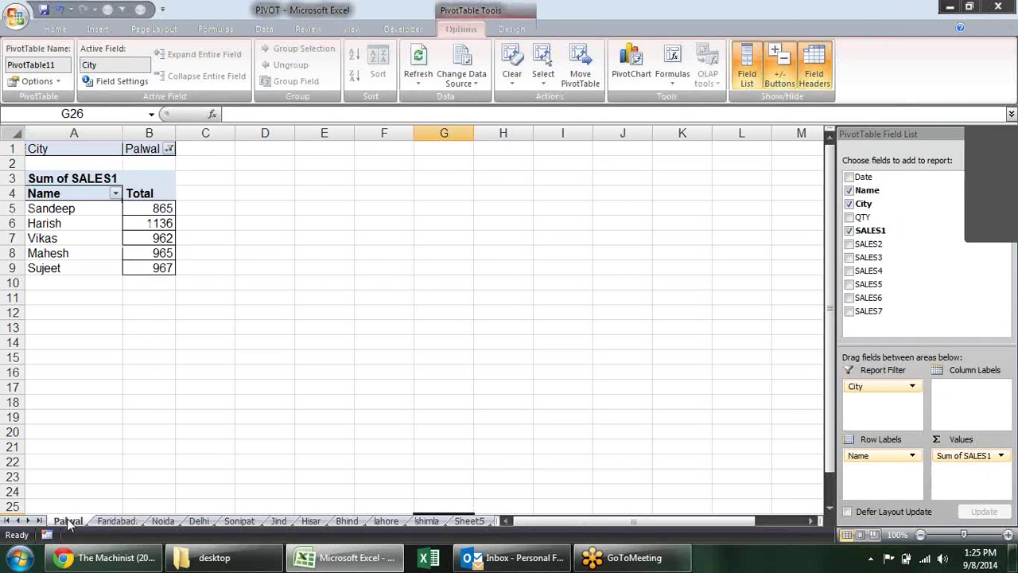
left_click(427, 521)
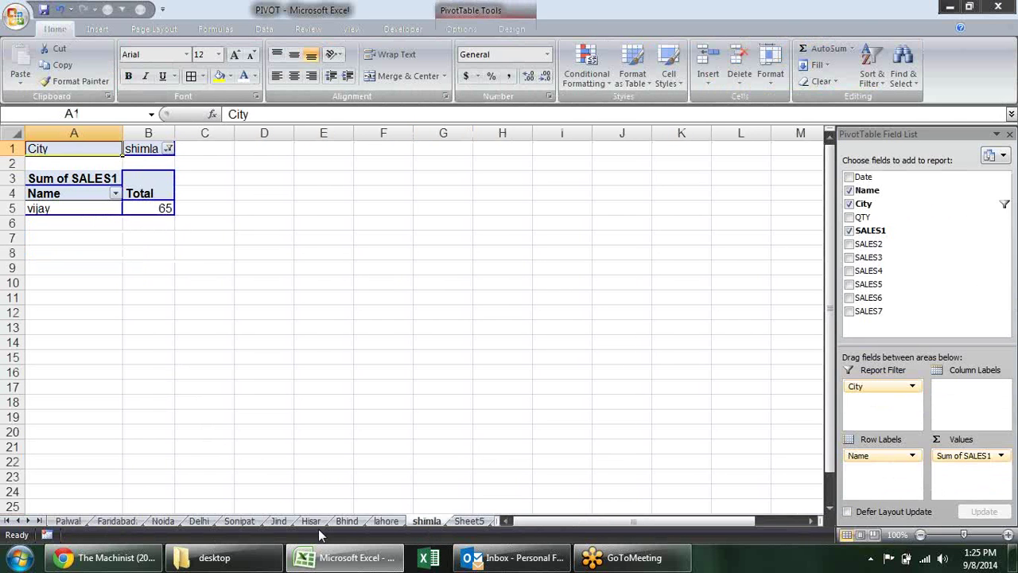
left_click(67, 521)
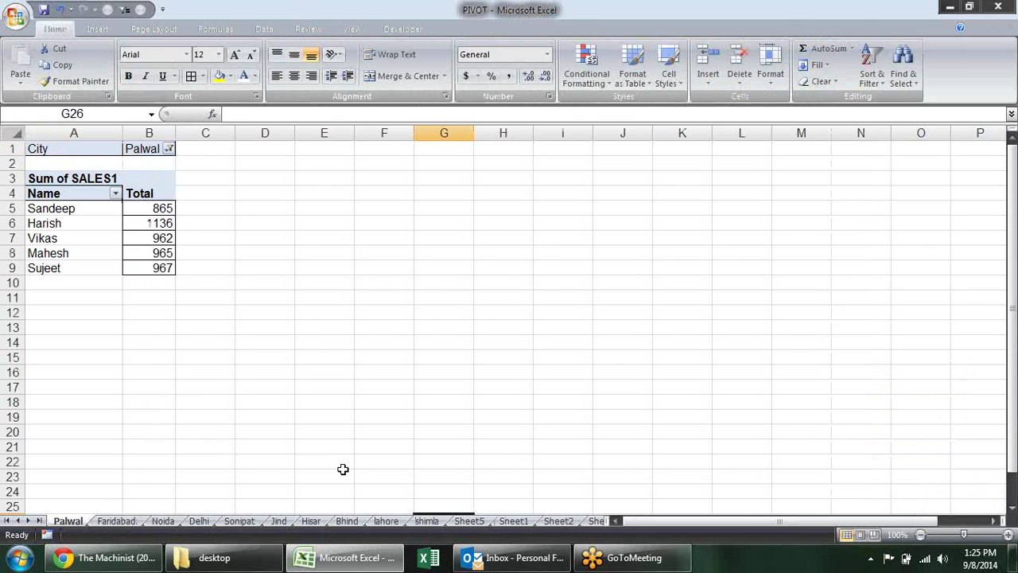
left_click(427, 521)
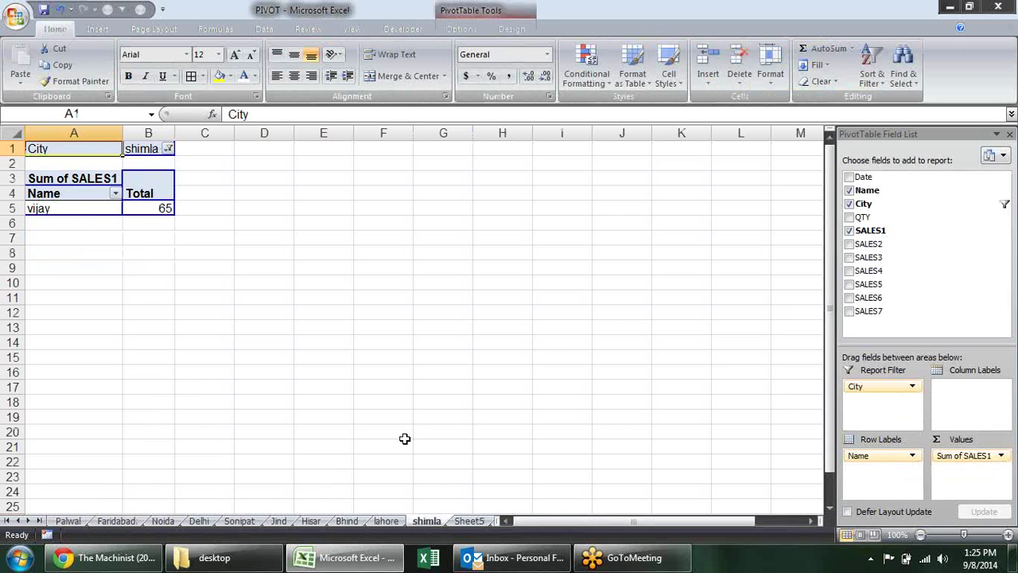
left_click(75, 523, "shift")
key("alt+h")
key("d")
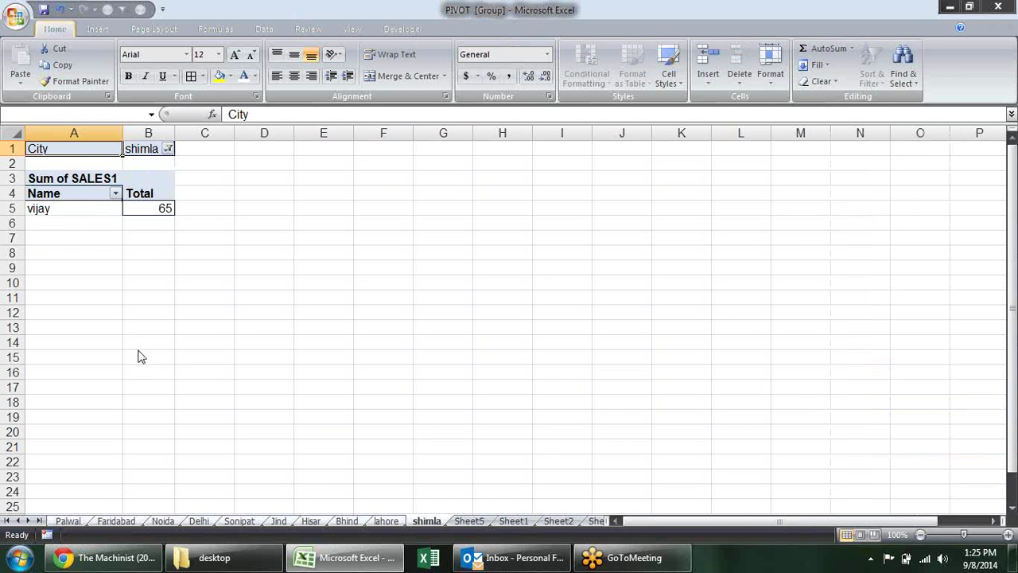
key("s")
key("Return")
left_click(243, 231)
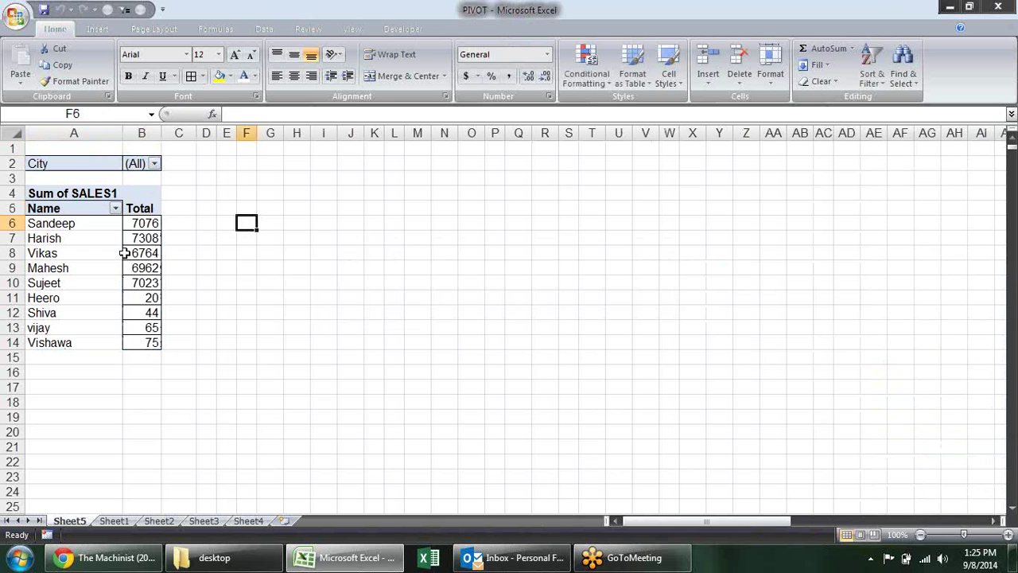
Apply a Medium blue PivotTable style from the Design styles gallery to the Sheet5 pivot.
left_click(94, 237)
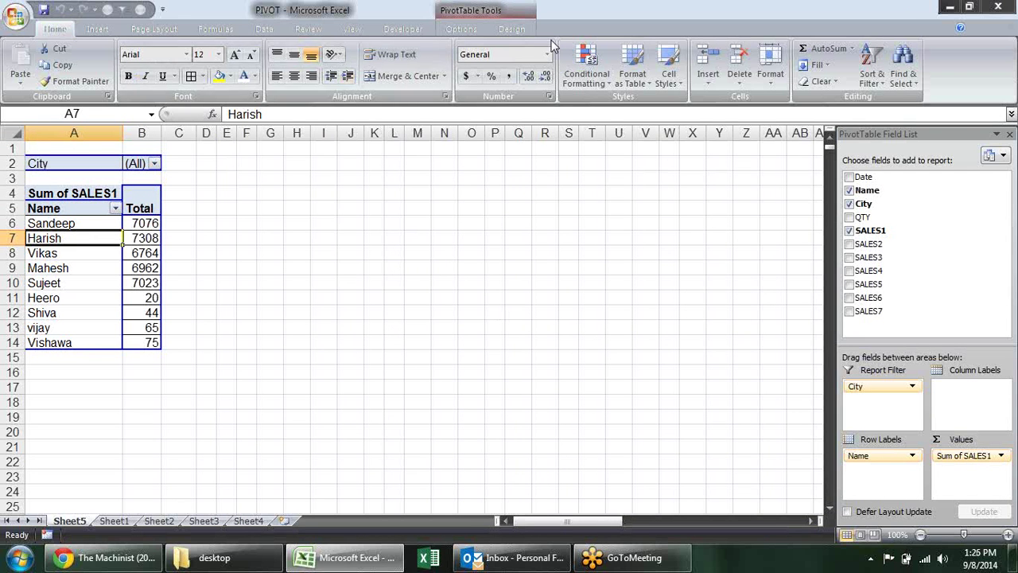
left_click(513, 32)
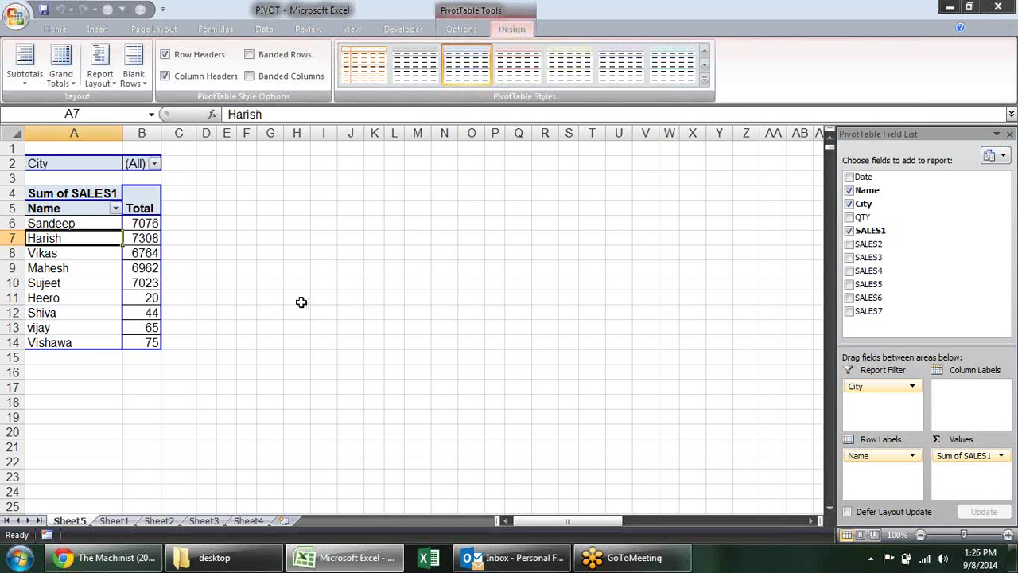
left_click(131, 280)
left_click(138, 193)
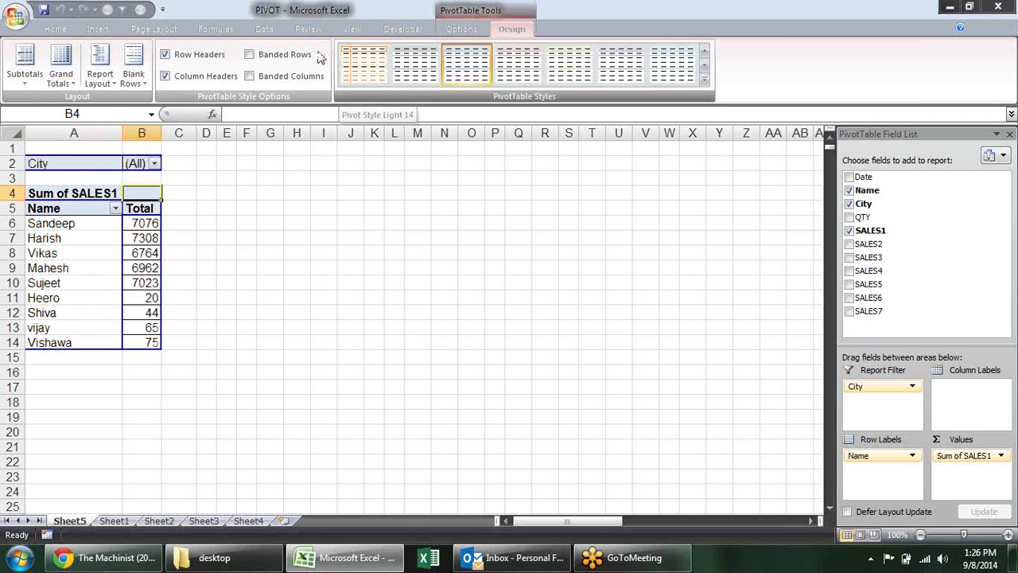
left_click(704, 79)
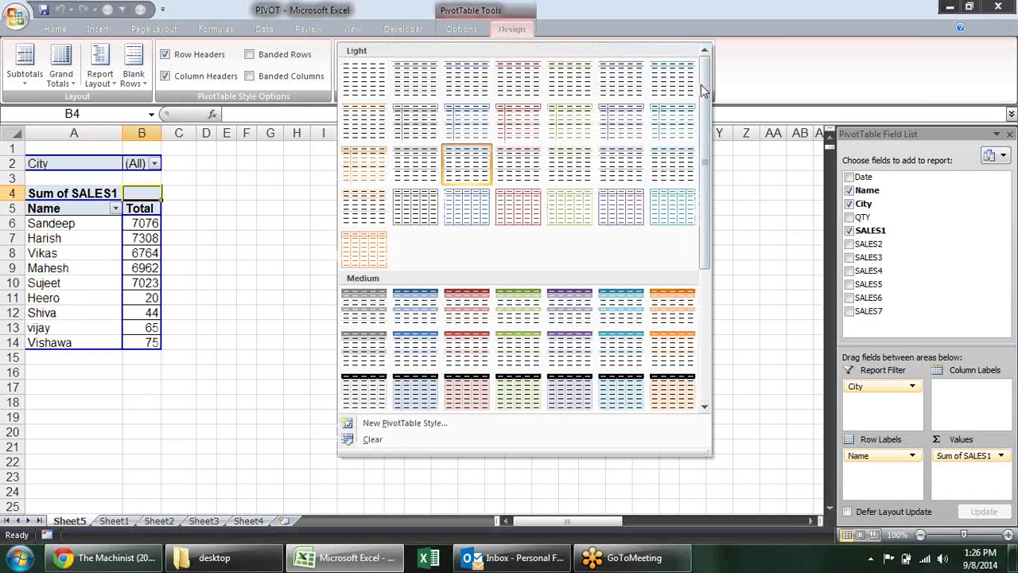
left_click(424, 356)
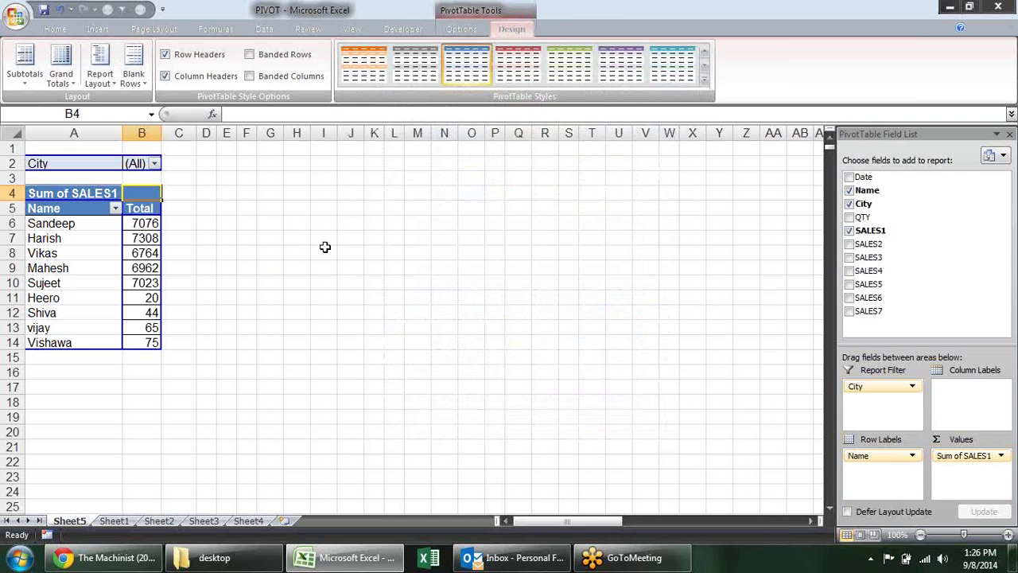
Run Show Report Filter Pages on City to create a pivot sheet for every city.
left_click(104, 255)
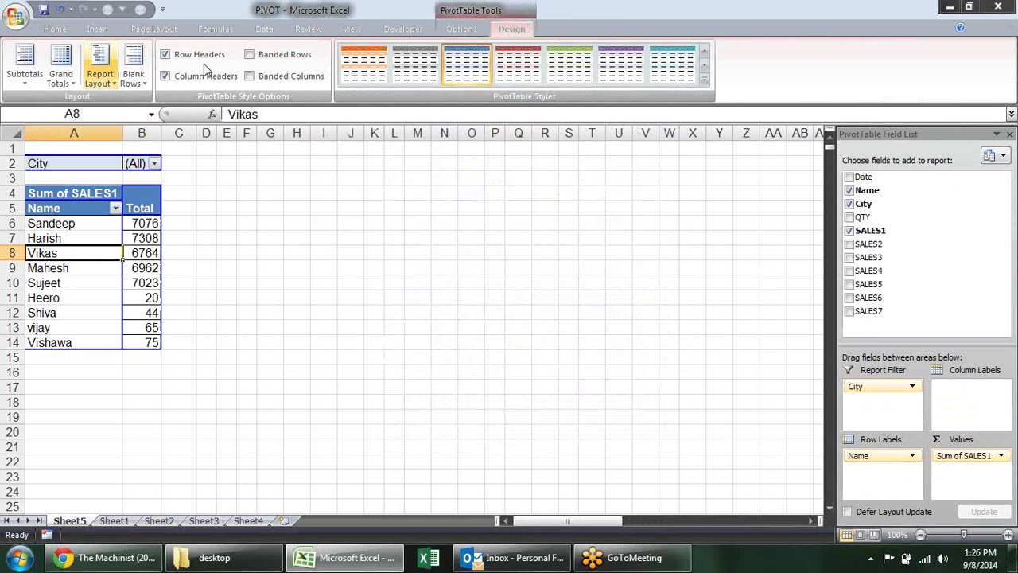
left_click(466, 29)
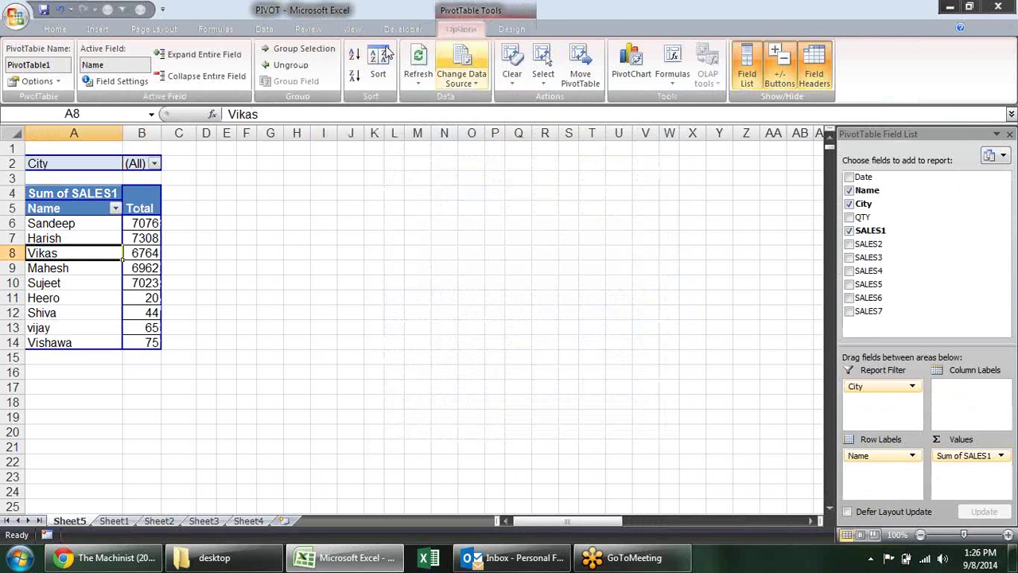
left_click(56, 82)
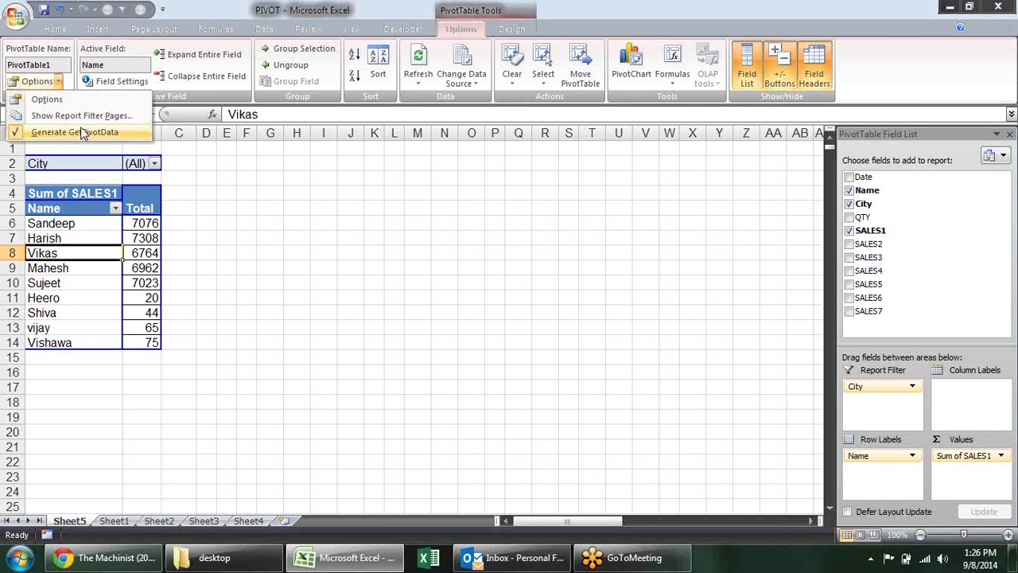
left_click(95, 116)
left_click(391, 324)
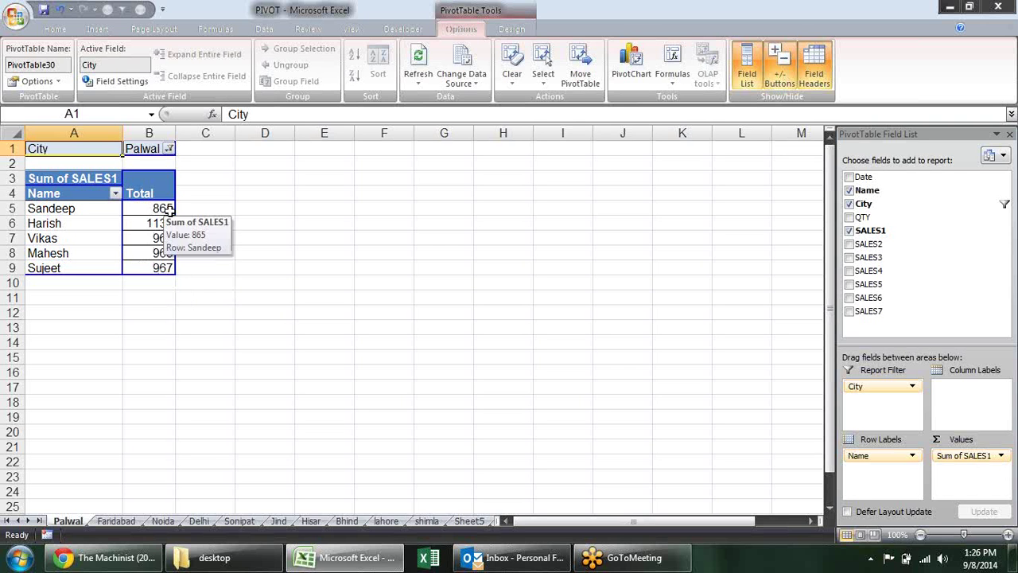
Group the Palwal through shimla sheets and paste their pivot contents back as values.
left_click(168, 148)
left_click(326, 184)
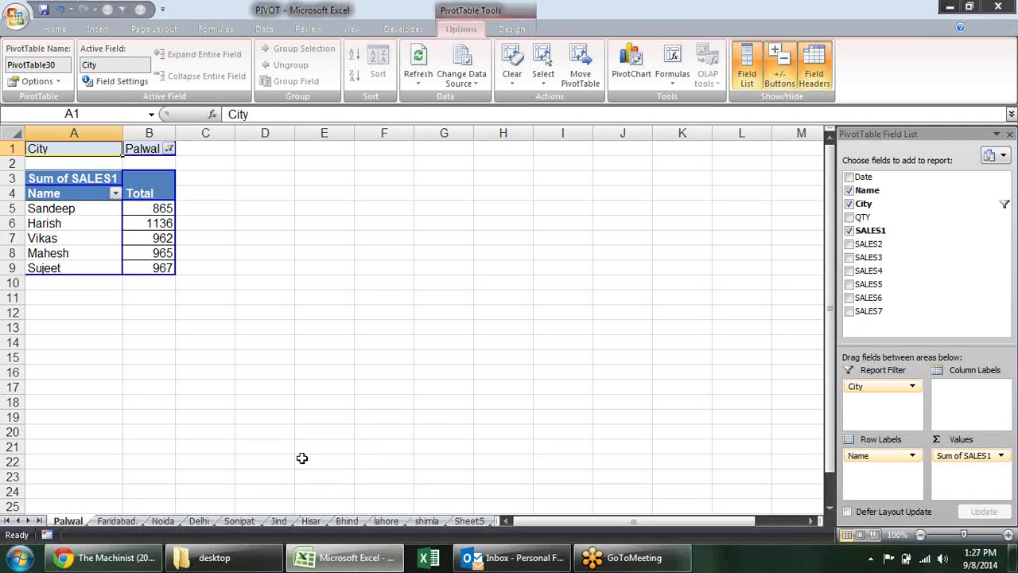
left_click(426, 521, "shift")
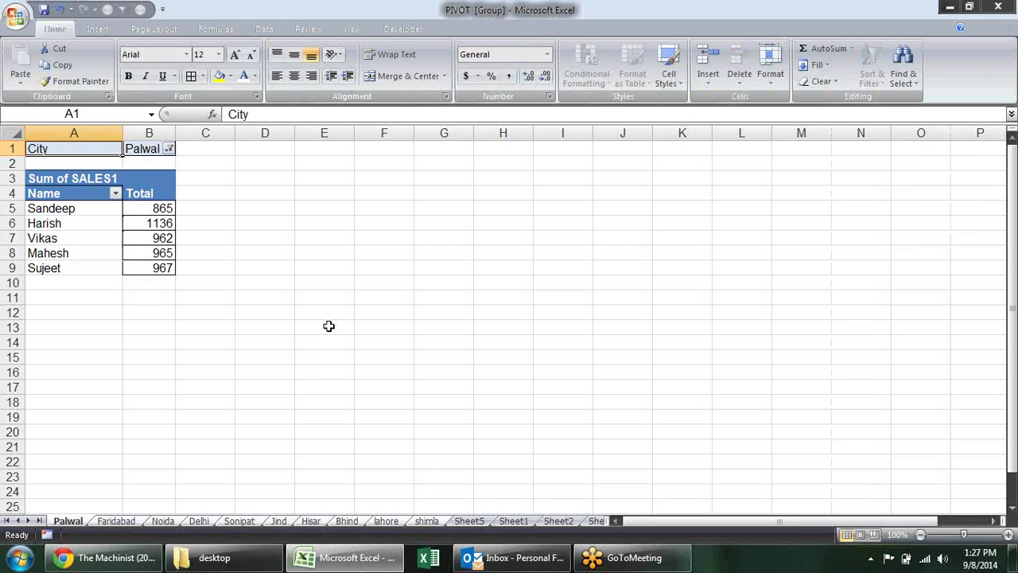
key("shift+Right")
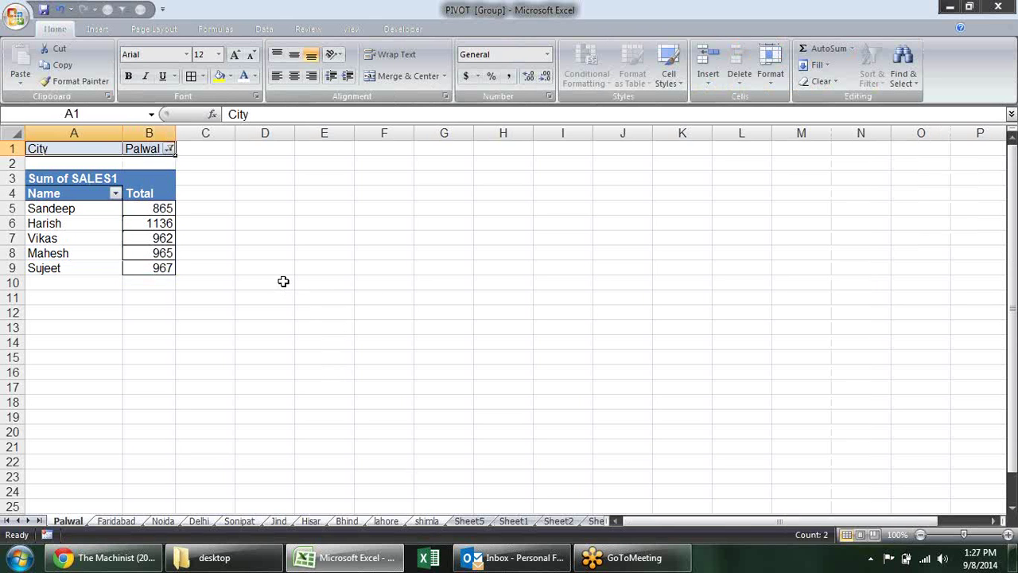
key("ctrl+a")
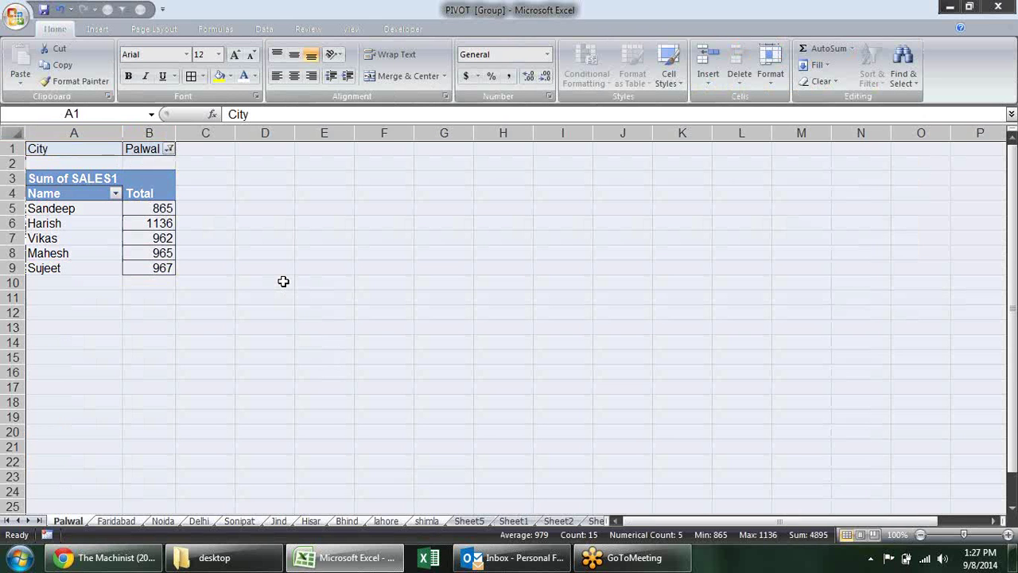
key("ctrl+c")
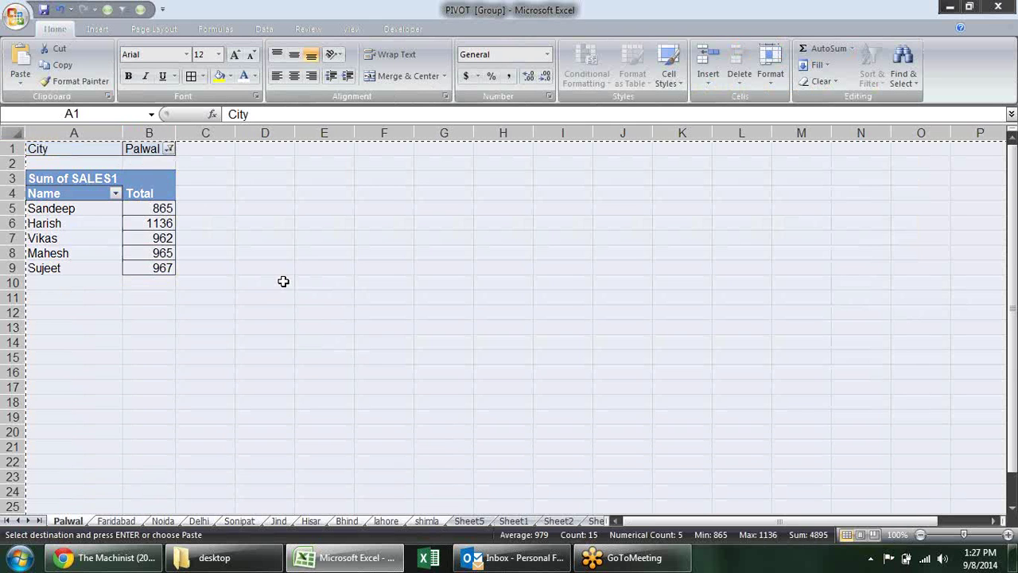
key("ctrl+alt+v")
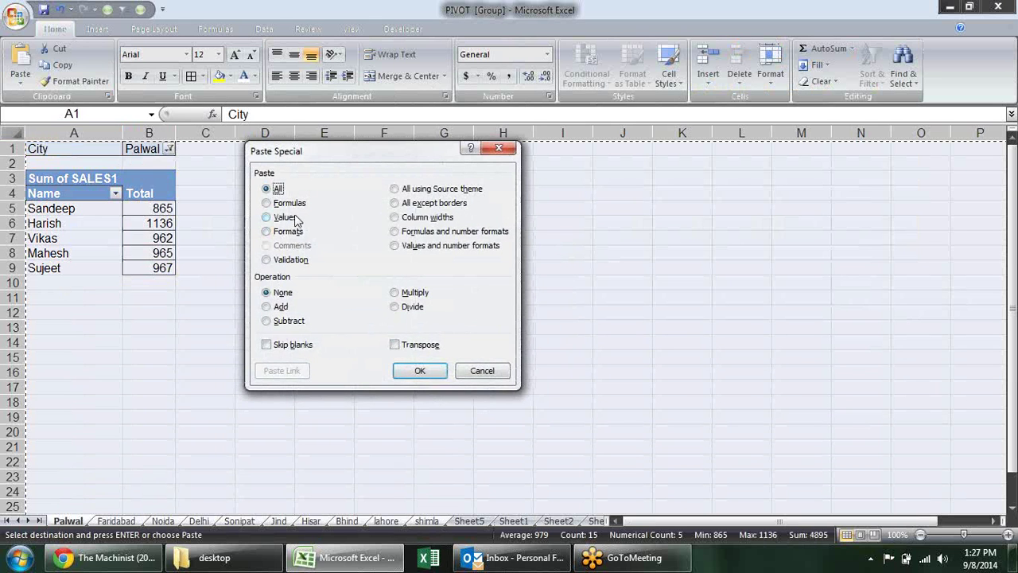
left_click(287, 218)
left_click(421, 371)
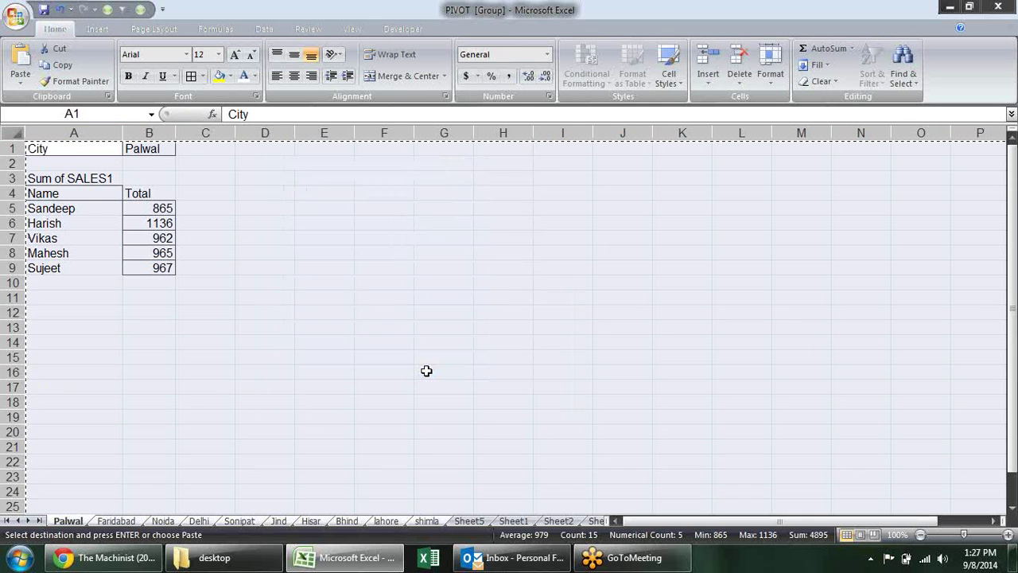
key("Escape")
left_click(427, 371)
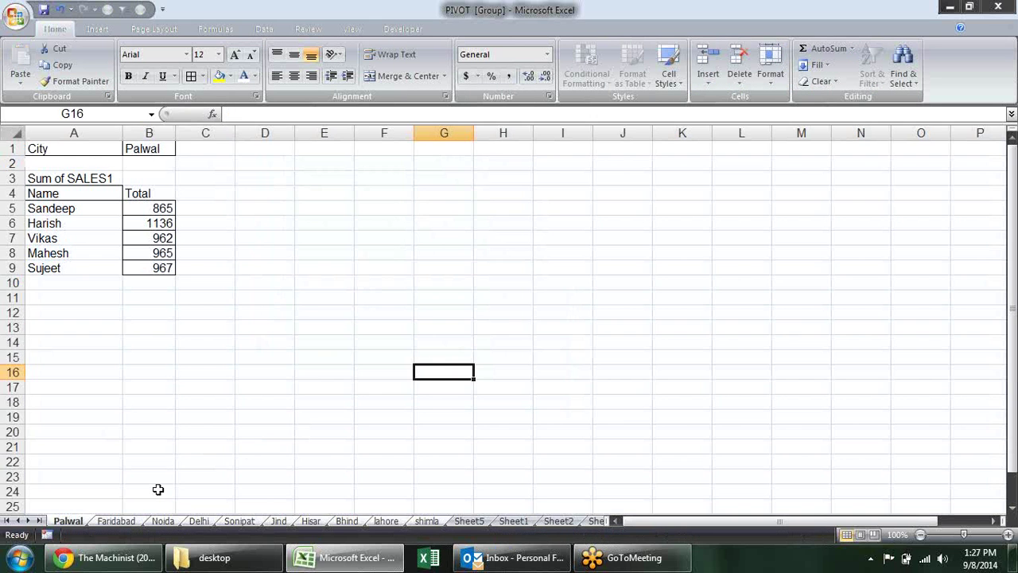
Review the Faridabad, Noida, Delhi, Sonipat, Jind, Hisar, Bhind, lahore and shimla sheets, ending on Palwal.
left_click(125, 522)
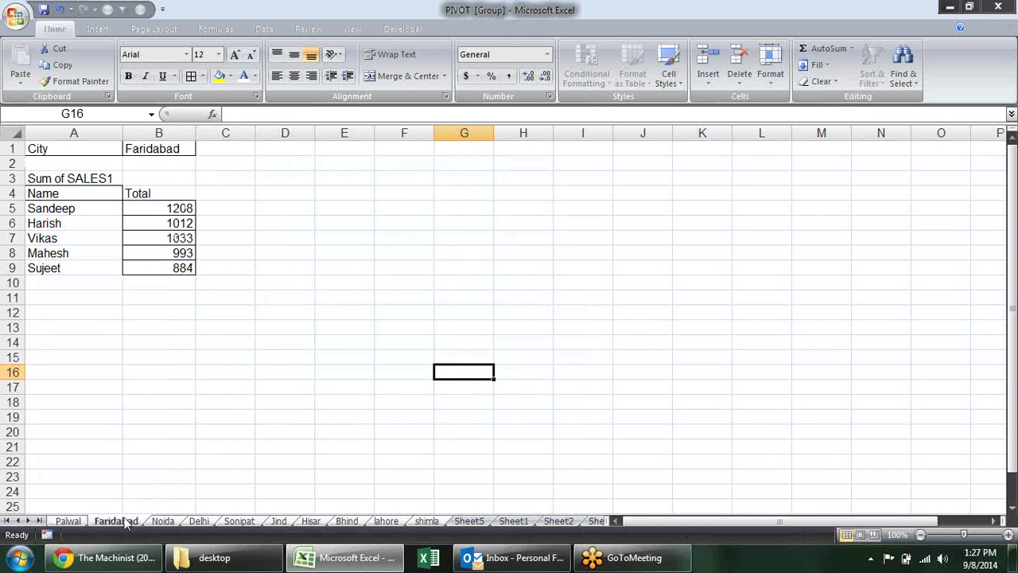
left_click(167, 520)
left_click(199, 520)
left_click(238, 521)
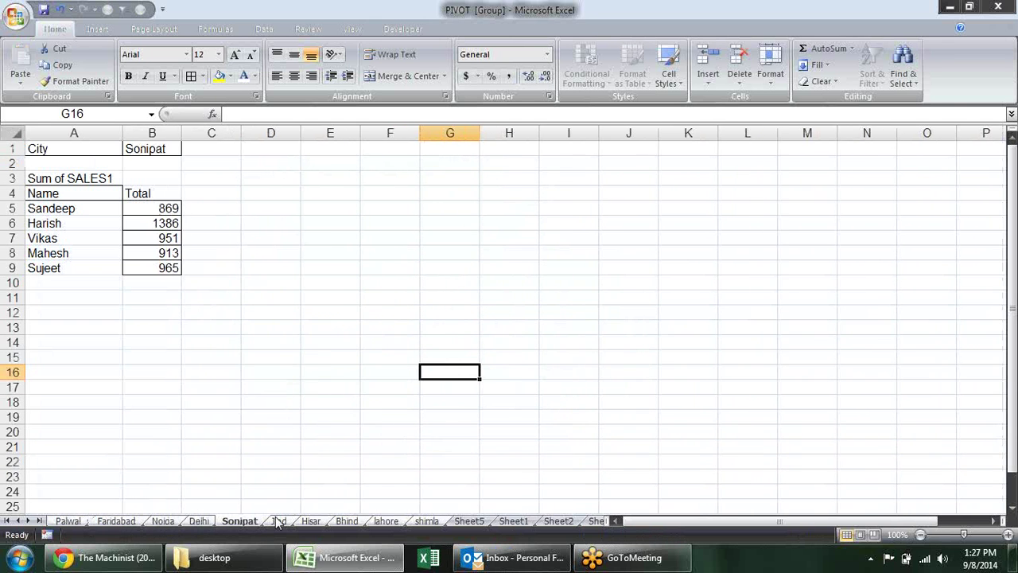
left_click(279, 521)
left_click(304, 519)
left_click(342, 521)
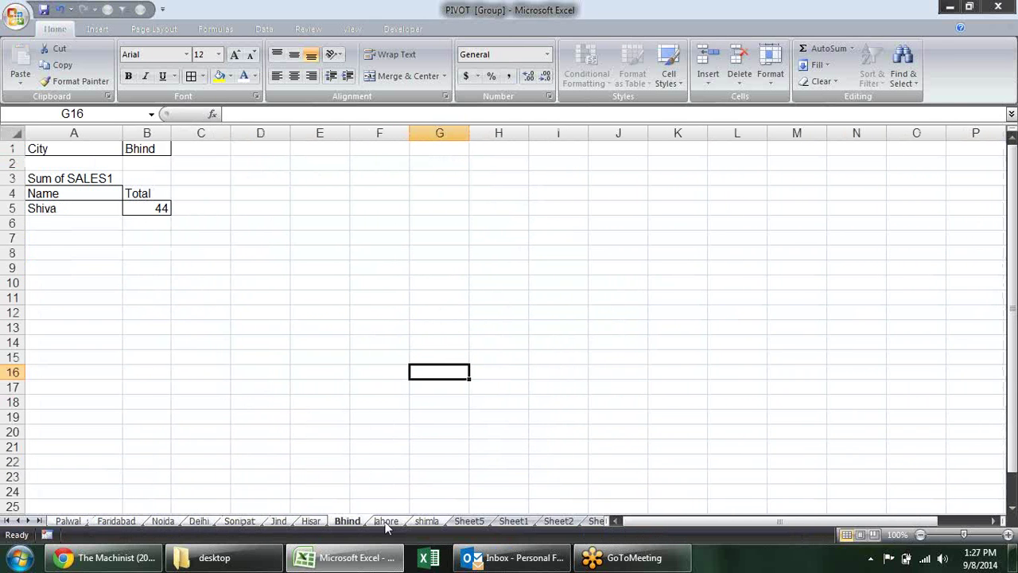
left_click(386, 521)
left_click(427, 521)
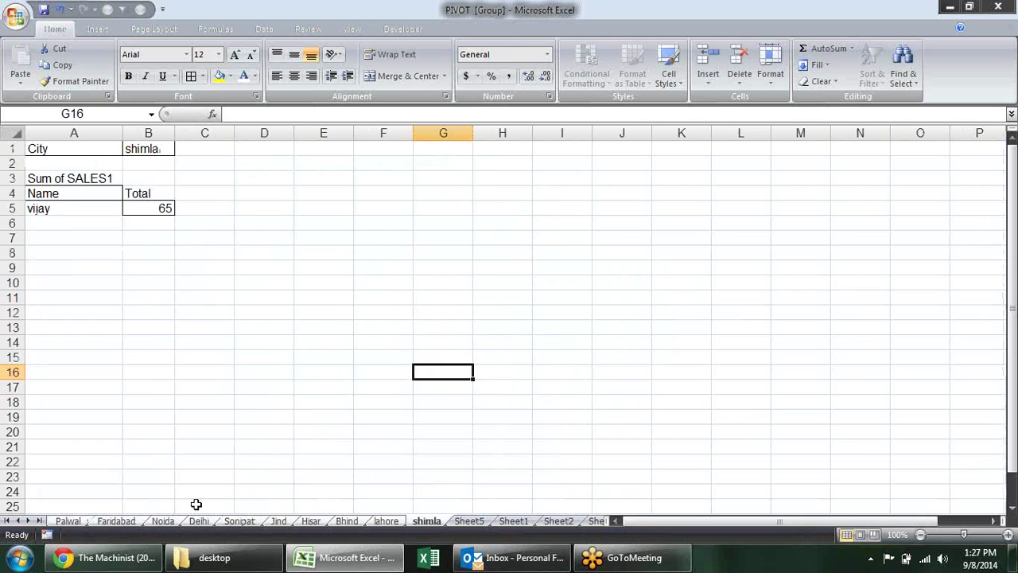
left_click(70, 521)
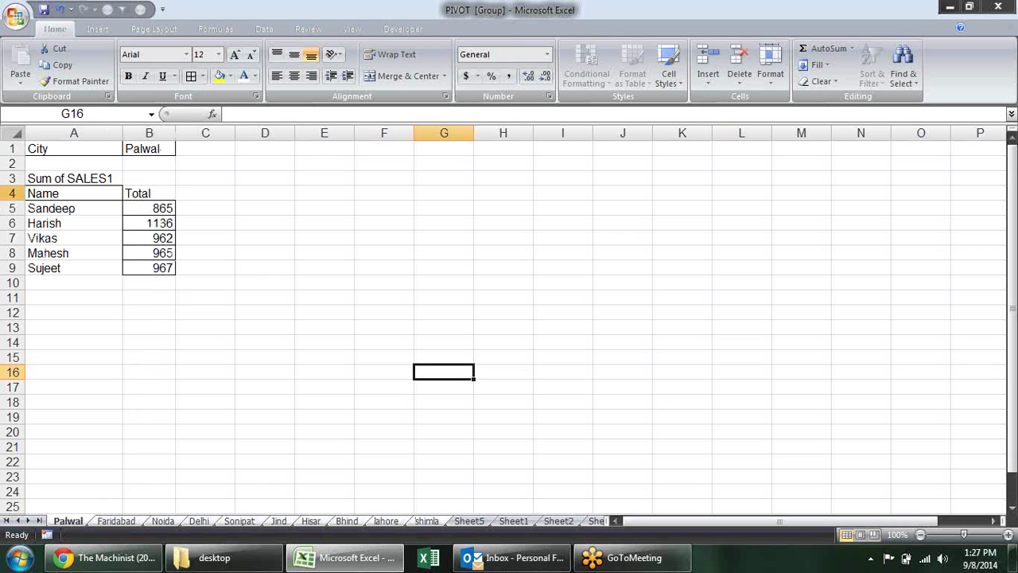
Delete rows 1–3 on the grouped city sheets so the Name/Total table starts at row 1.
left_click_drag(12, 178, 14, 148)
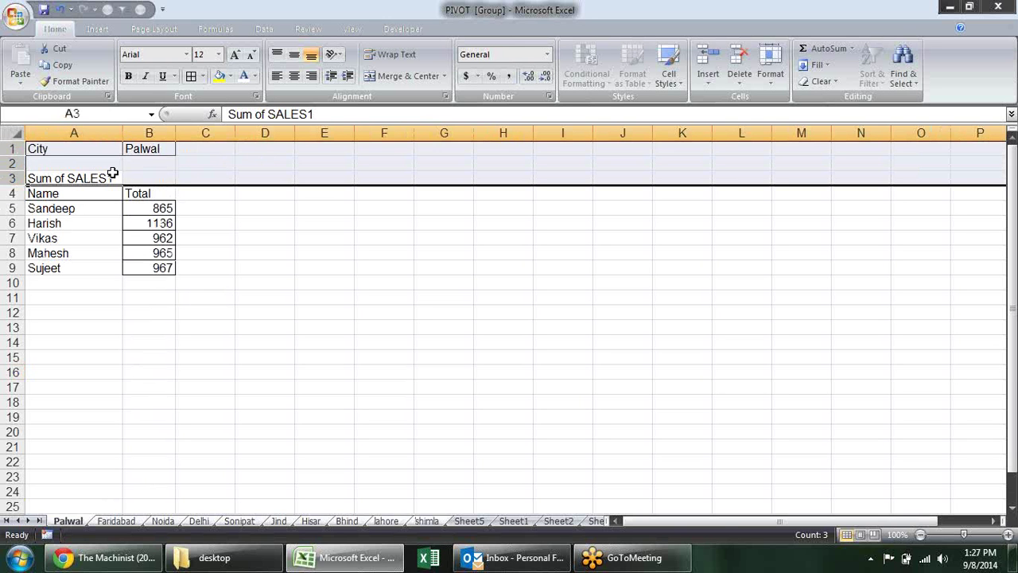
key("ctrl+minus")
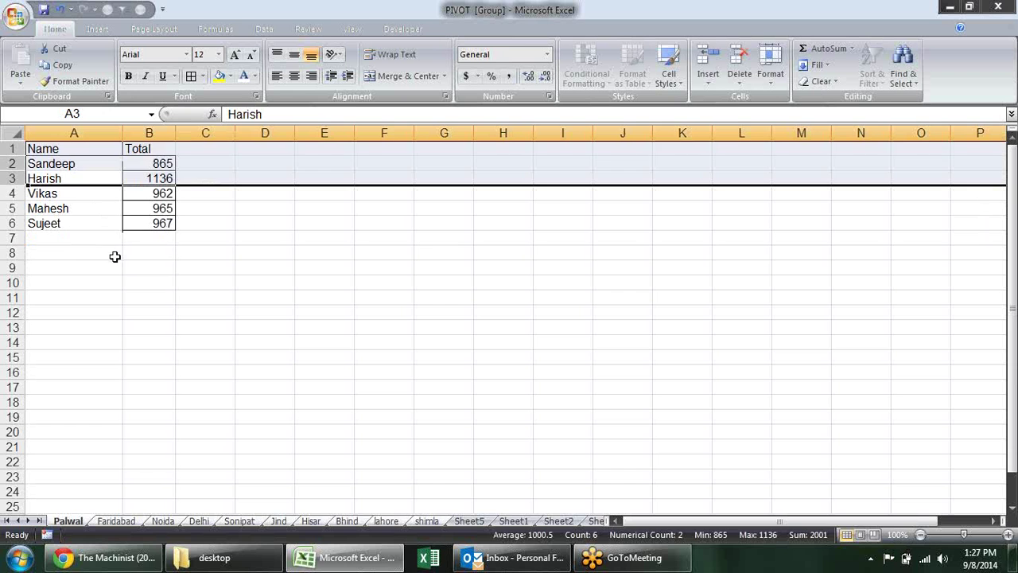
left_click(113, 253)
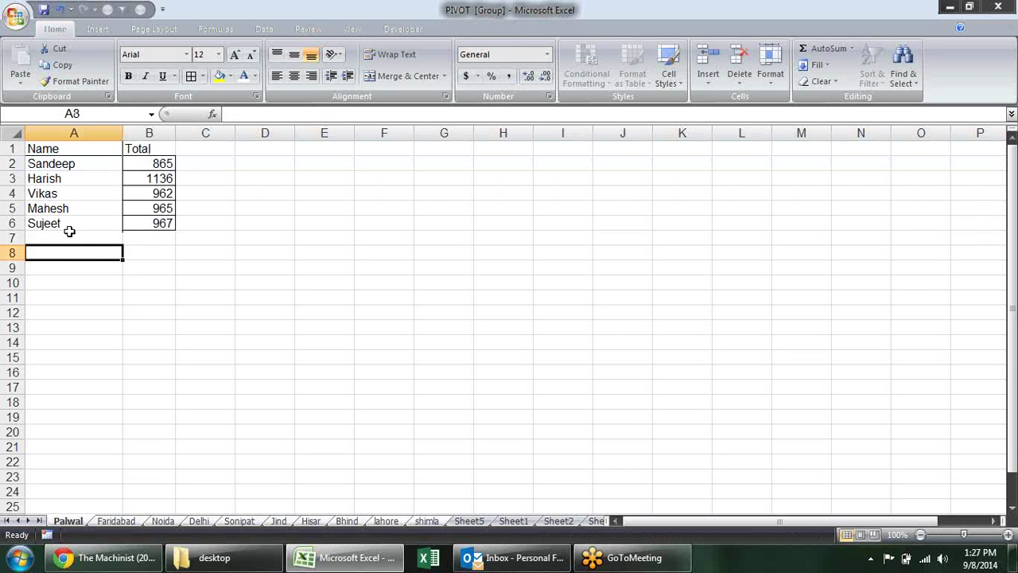
Verify the Faridabad, Noida, Delhi and Sonipat sheets, back on Palwal, and begin deleting the grouped sheets.
left_click(118, 521)
left_click(163, 519)
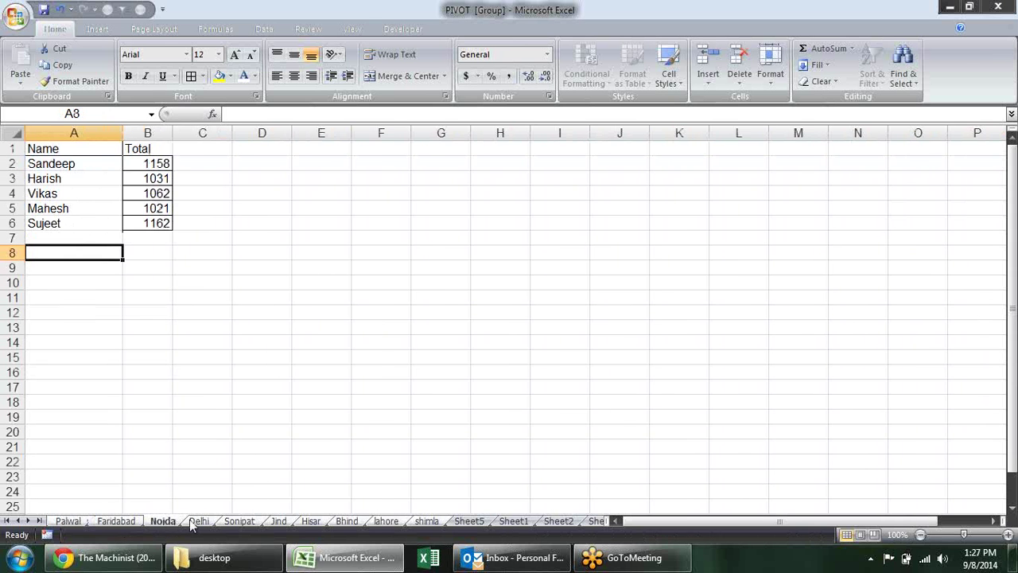
left_click(199, 520)
left_click(239, 520)
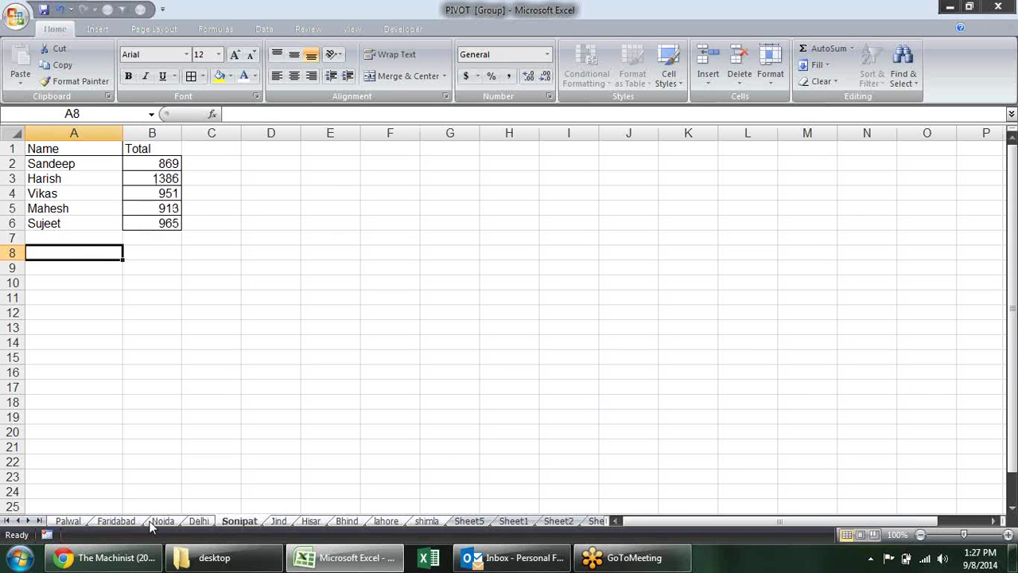
left_click(69, 521)
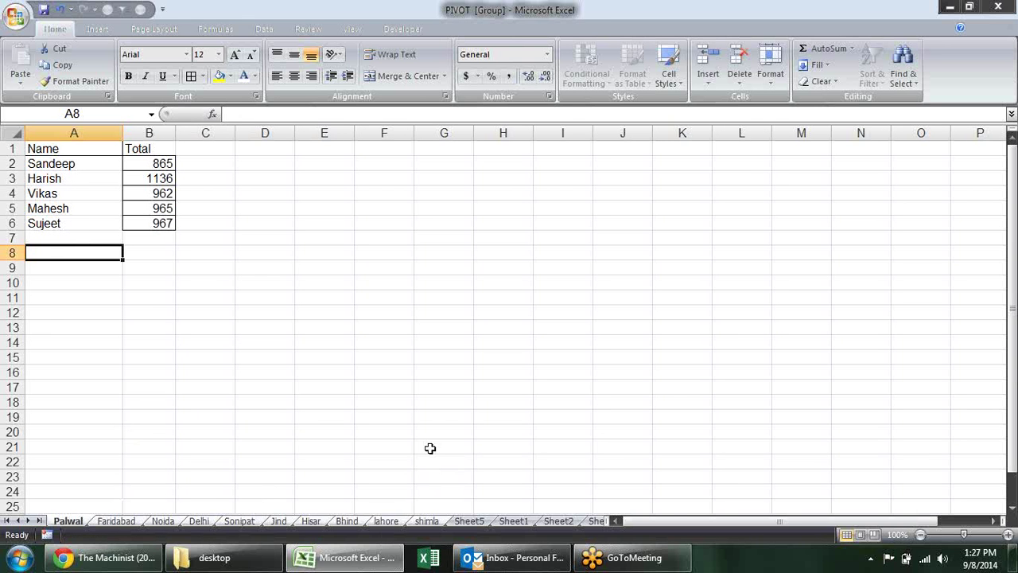
key("alt+e")
Delete the grouped city sheets and return to the Sheet5 pivot.
key("l")
key("Return")
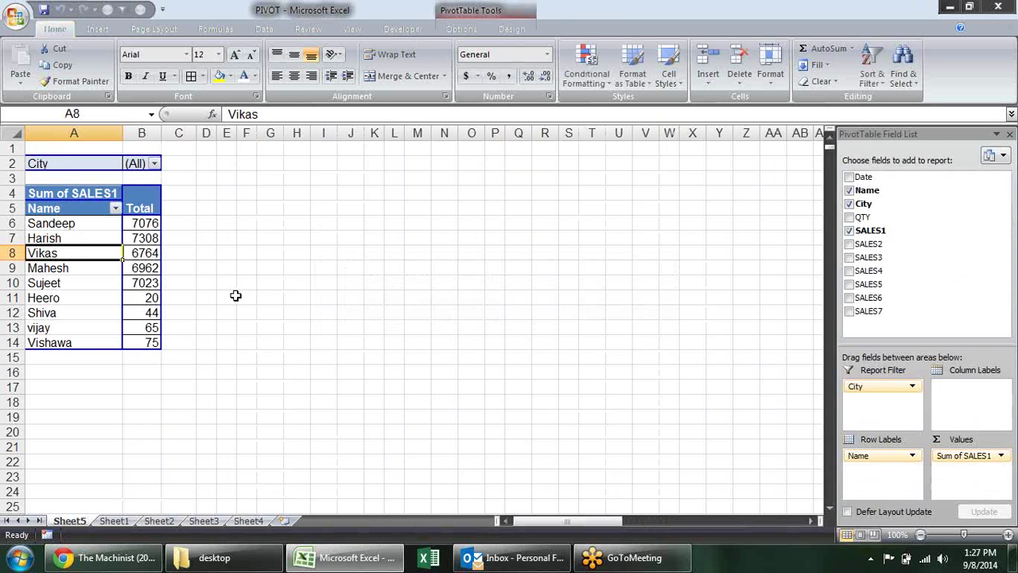
left_click(241, 296)
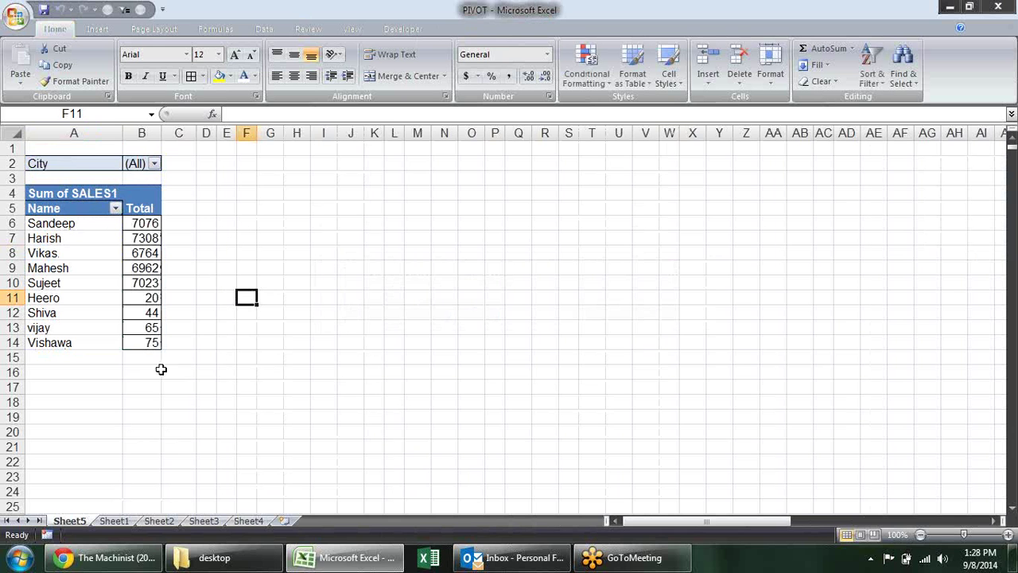
mouse_move(143, 339)
left_mouse_down()
mouse_move(68, 180)
mouse_move(67, 195)
left_mouse_up()
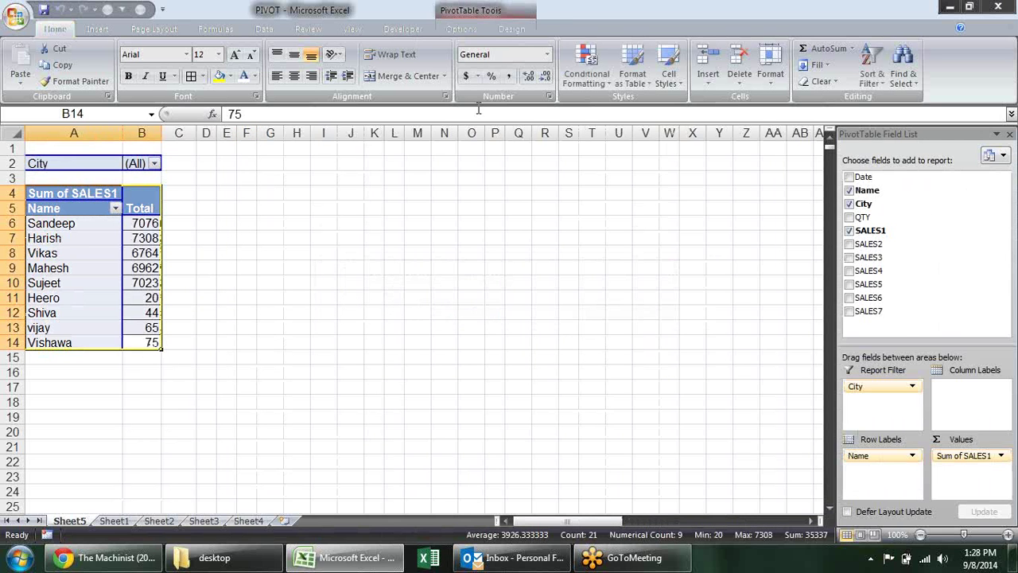
left_click(336, 393)
Regenerate one pivot sheet per City value with Show Report Filter Pages.
left_click(131, 234)
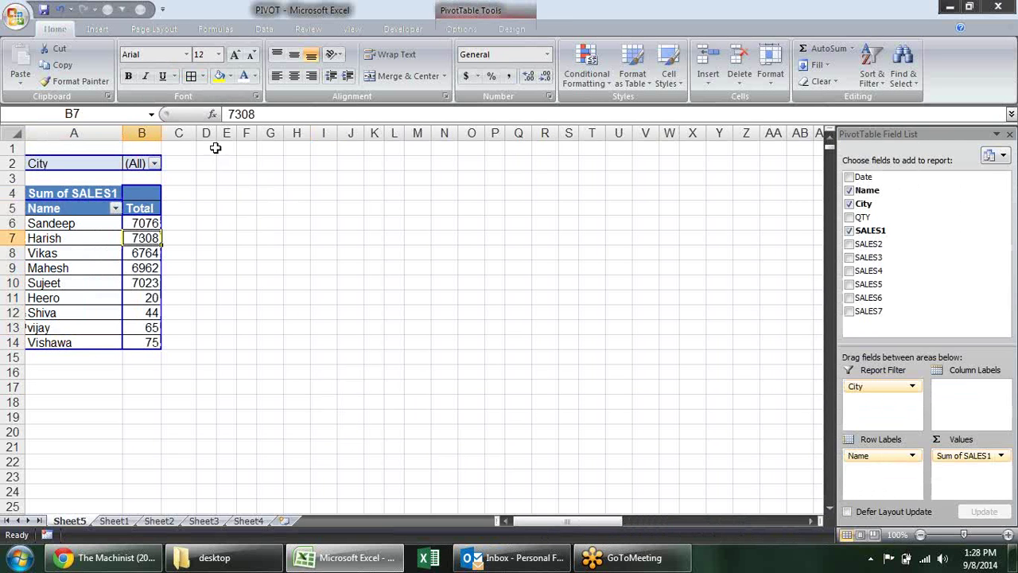
left_click(461, 29)
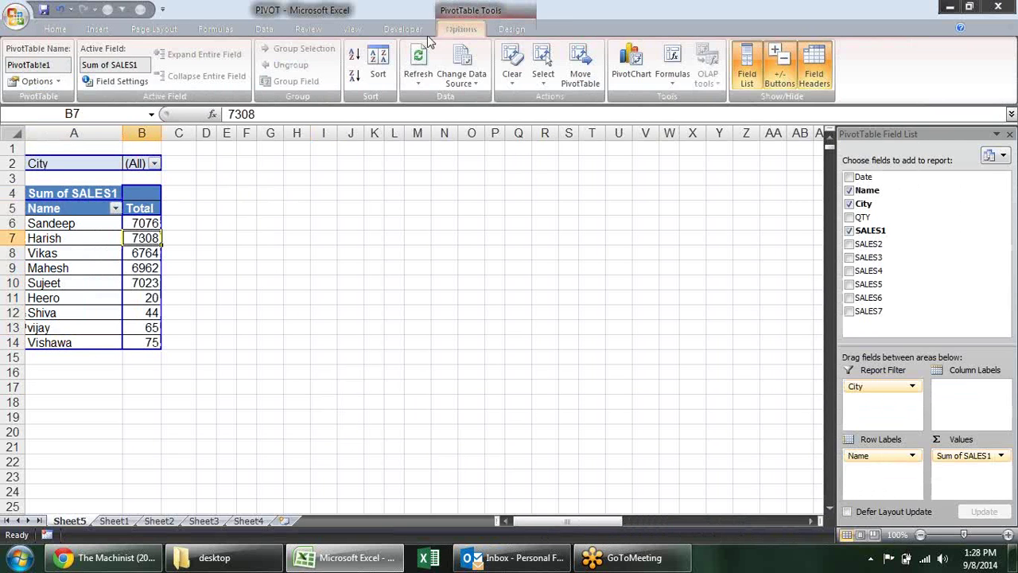
left_click(37, 81)
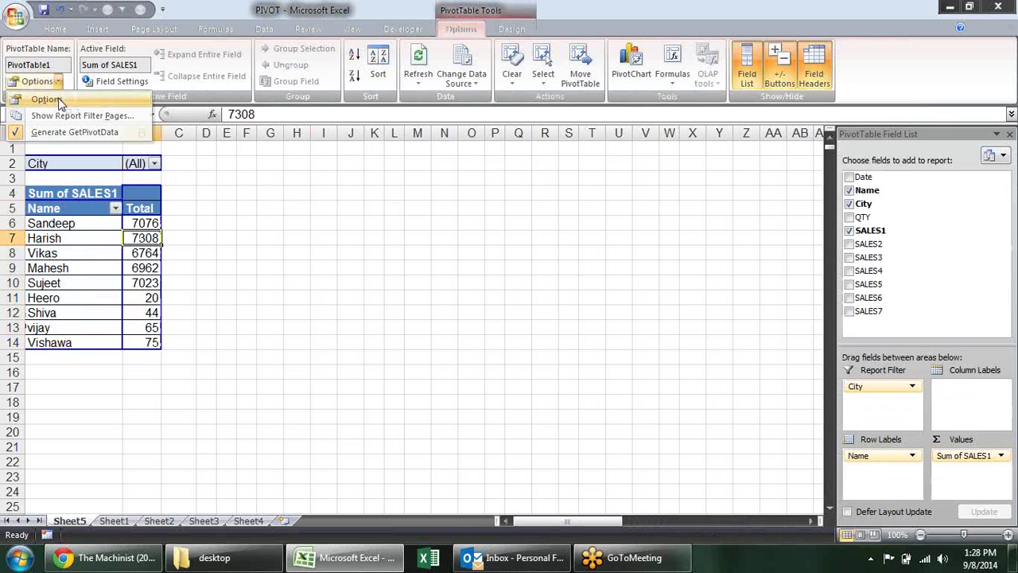
left_click(44, 99)
key("Escape")
left_click(58, 81)
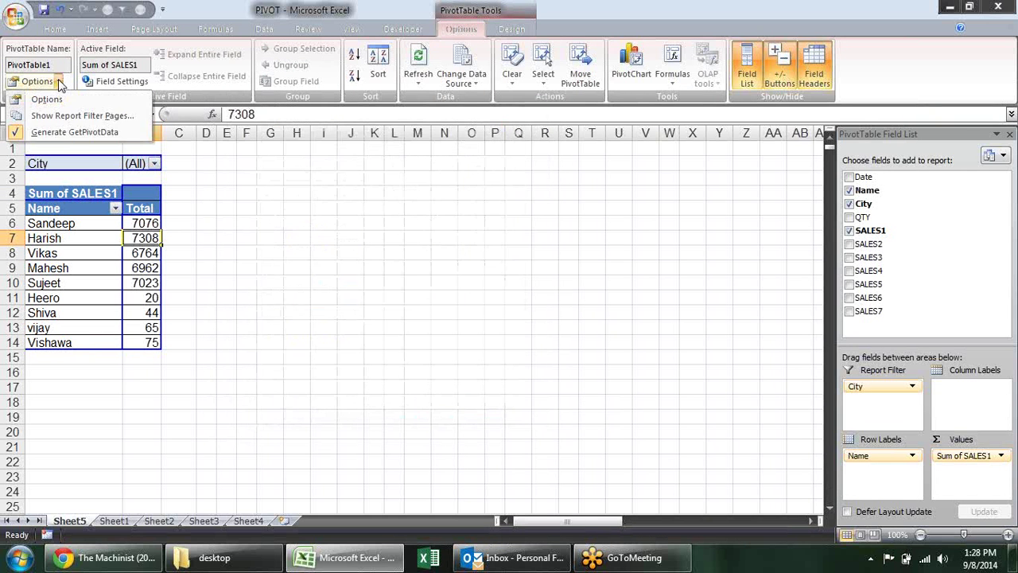
left_click(212, 210)
left_click(373, 326)
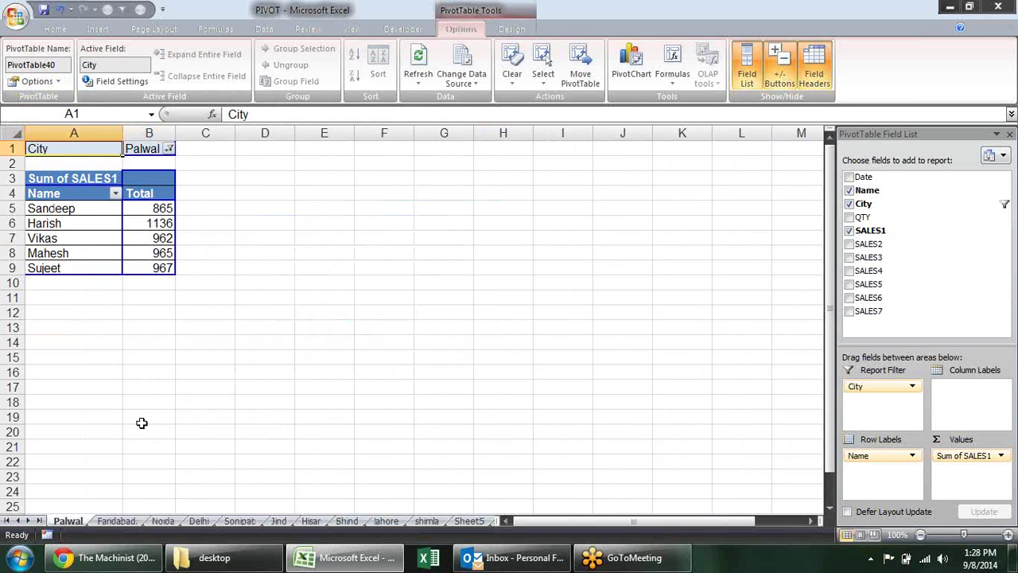
Group all the new city sheets and convert their pivots to plain values with Paste Special.
left_click(414, 521, "shift")
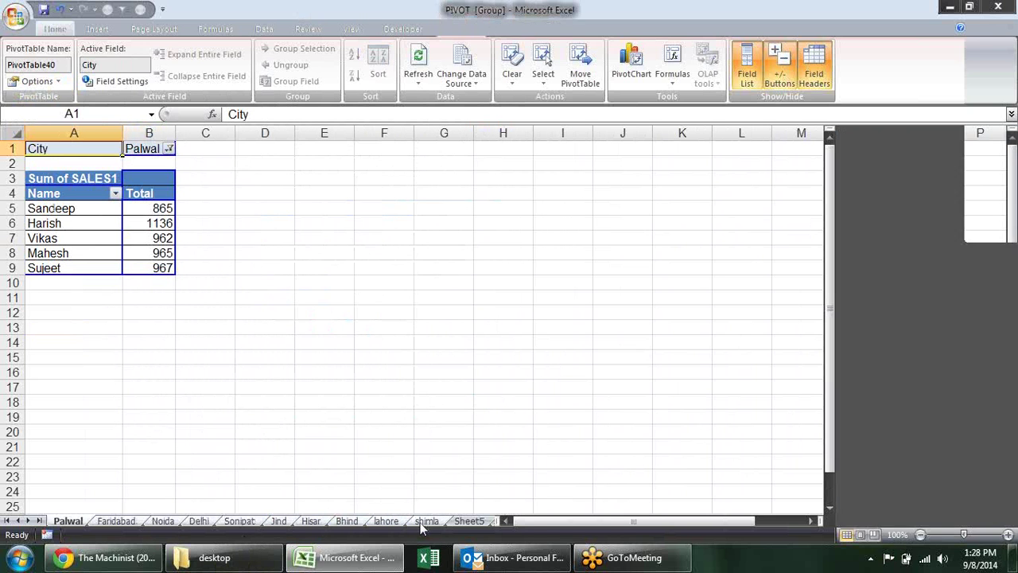
key("ctrl+a")
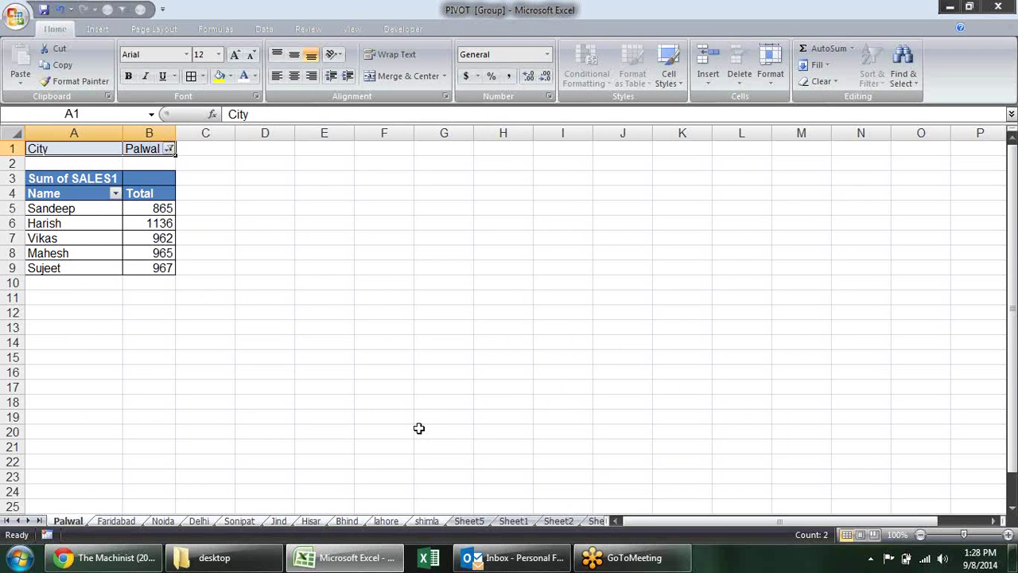
key("ctrl+a")
key("ctrl+c")
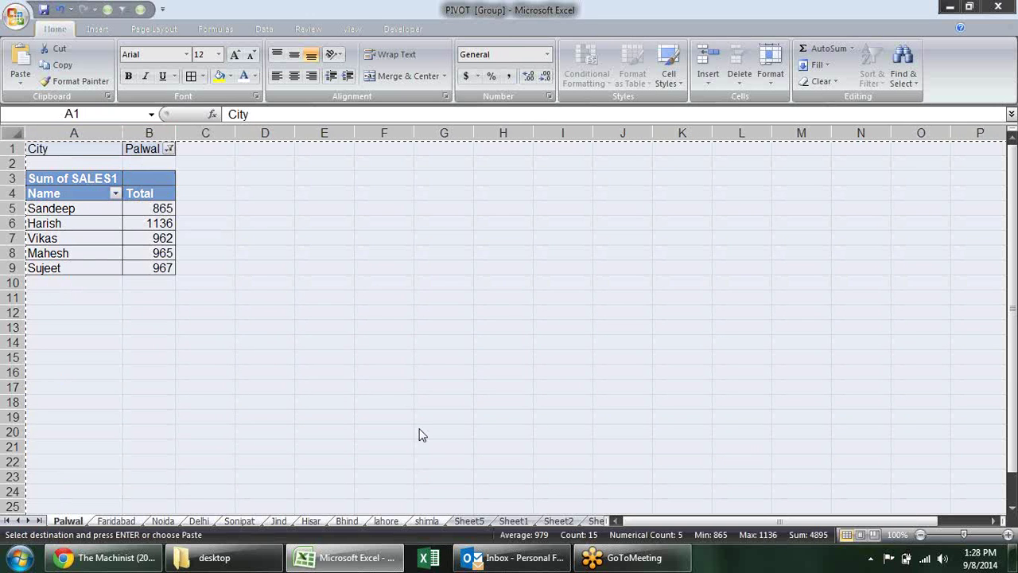
key("ctrl+alt+v")
key("v")
key("Return")
key("Escape")
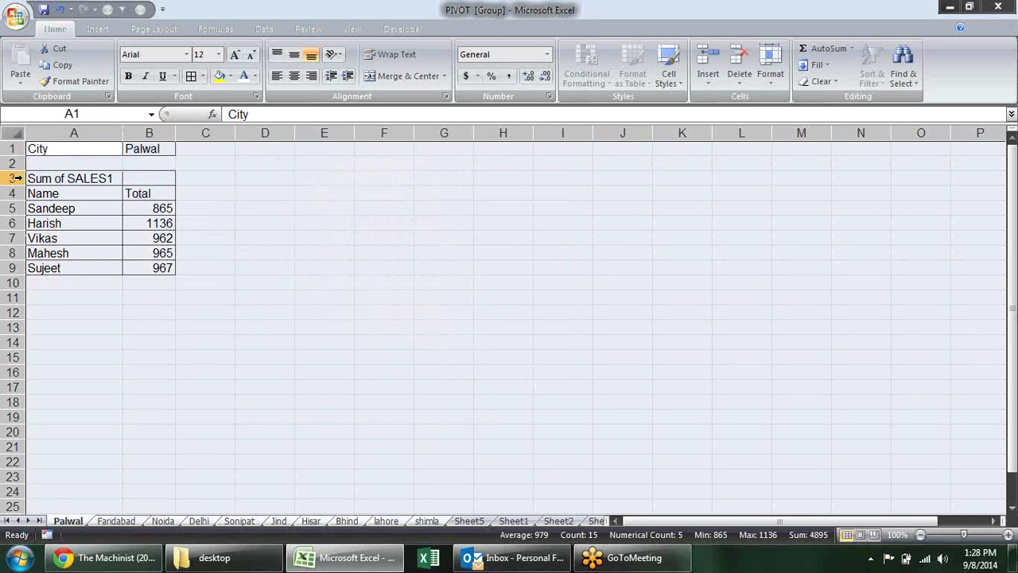
Delete the top three rows, then check the Faridabad, Noida, Delhi and Sonipat sheets.
left_click_drag(16, 148, 19, 177)
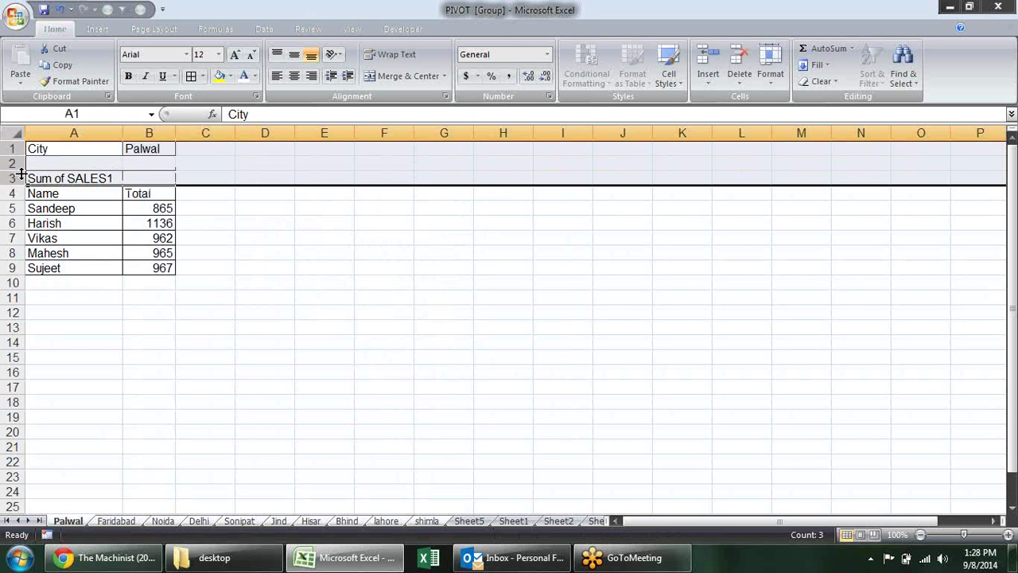
key("ctrl+minus")
left_click(110, 326)
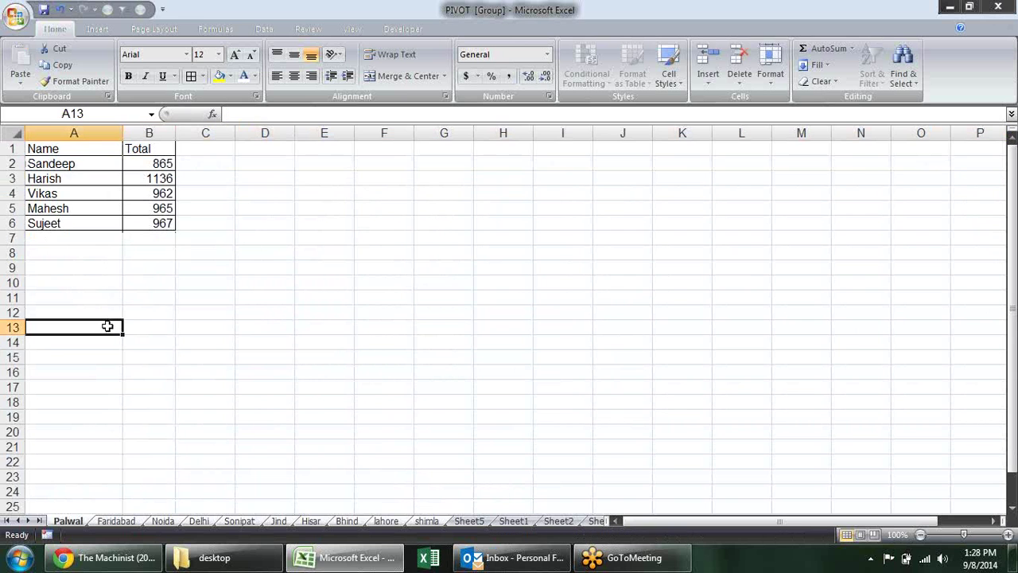
left_click(127, 522)
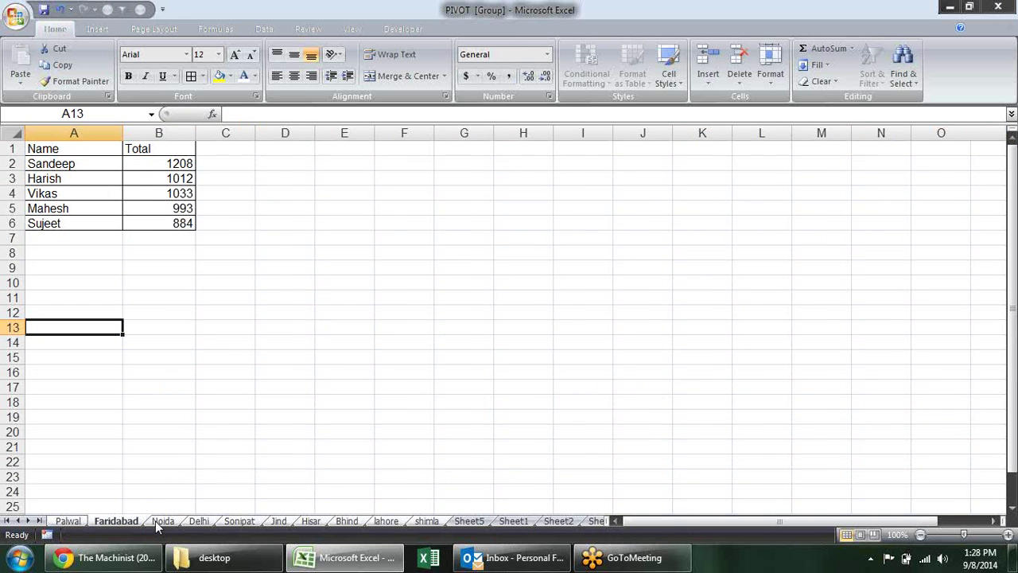
left_click(163, 521)
left_click(199, 521)
left_click(238, 521)
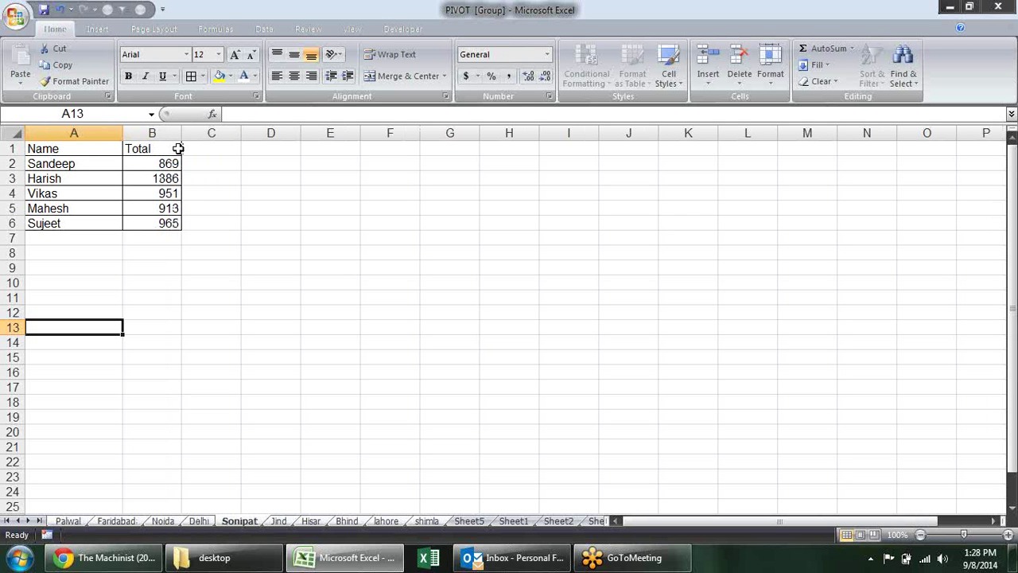
Insert a blank row 1 above the table and merge A1:B1 for a title.
right_click(14, 149)
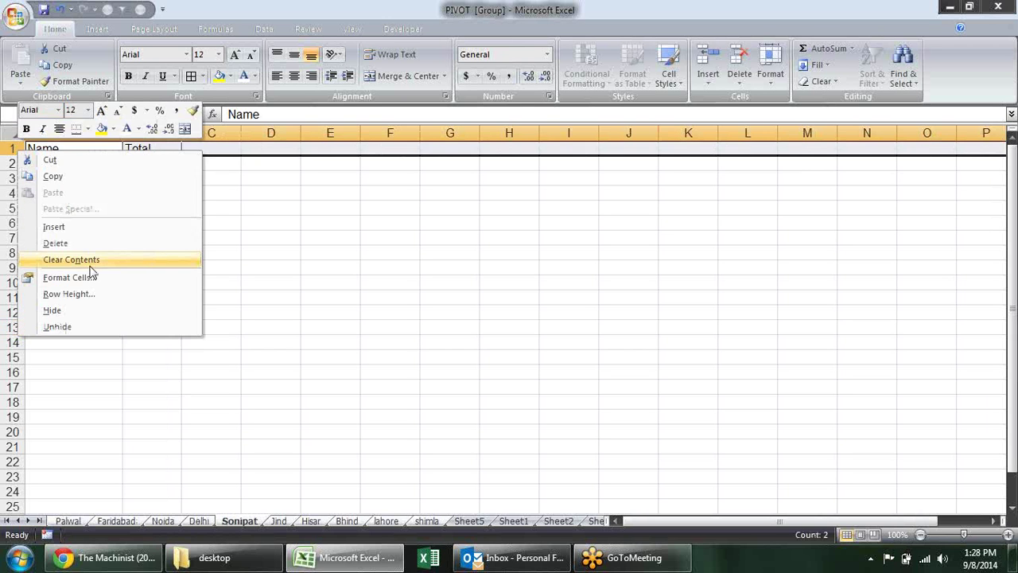
left_click(97, 227)
left_click_drag(151, 149, 84, 150)
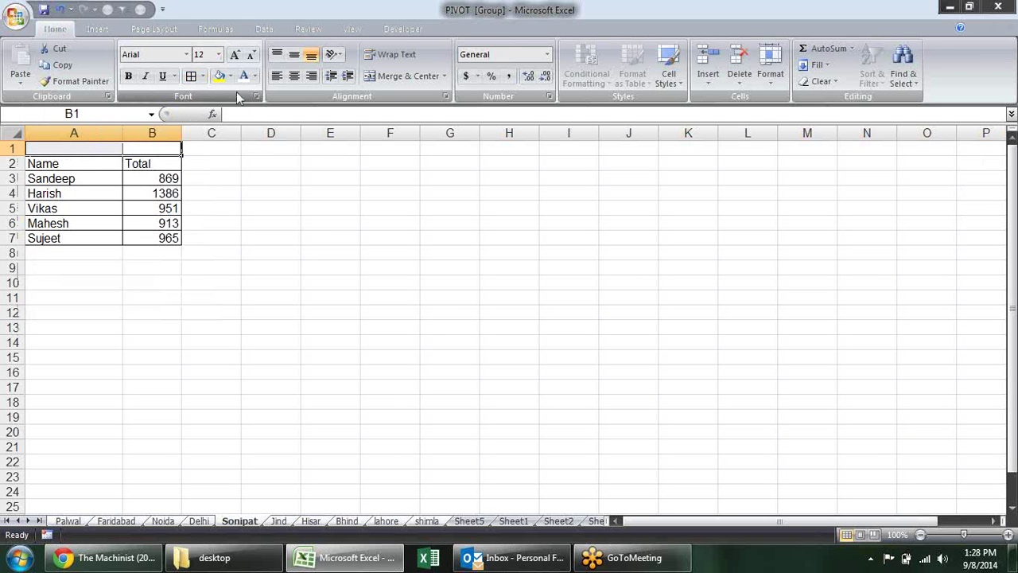
left_click(381, 78)
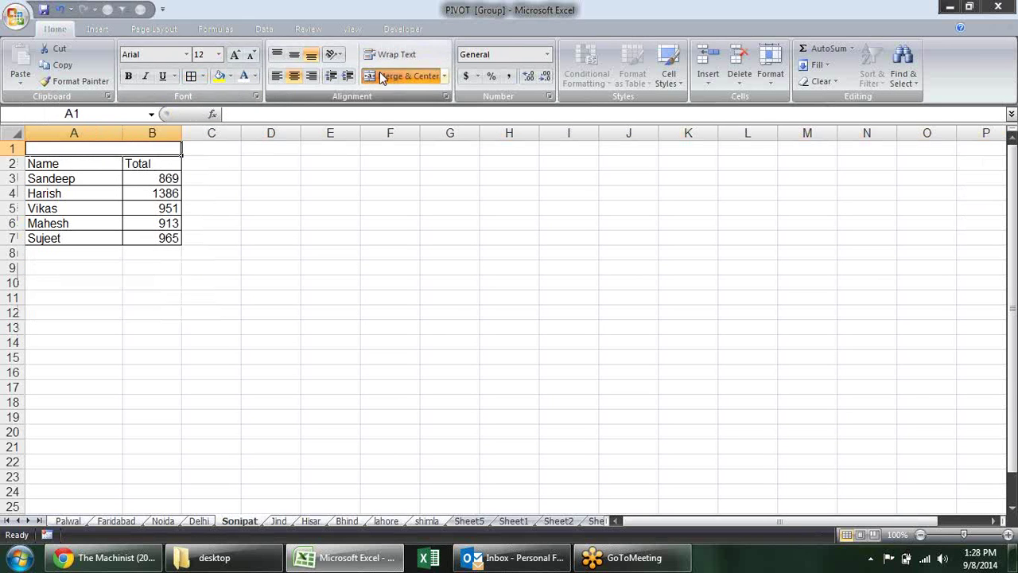
Enter the title 'Report' in merged A1 and make it bold with a yellow fill.
type("rePOR")
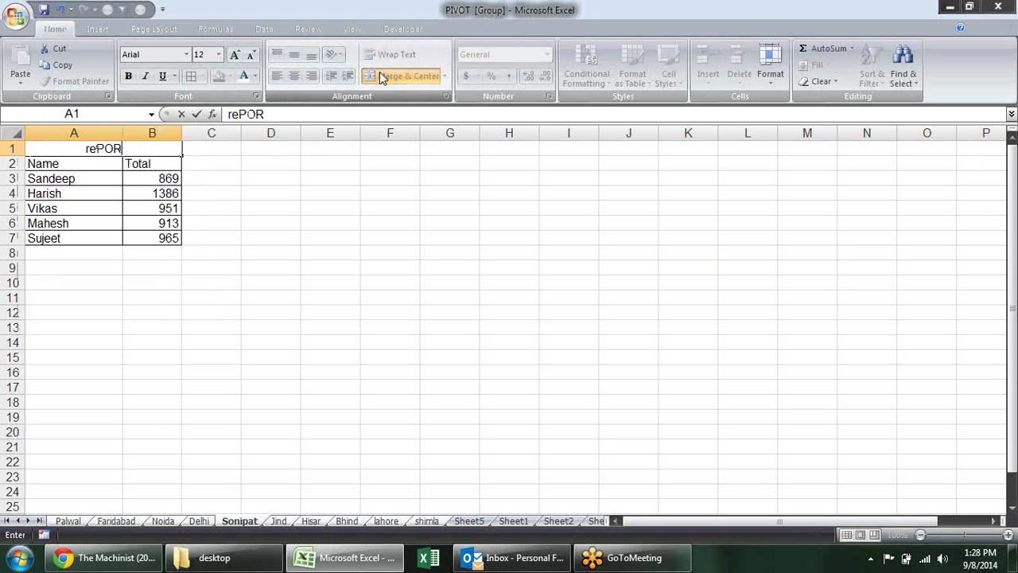
key("BackSpace")
key("BackSpace")
key("BackSpace")
key("BackSpace")
key("BackSpace")
type("RE")
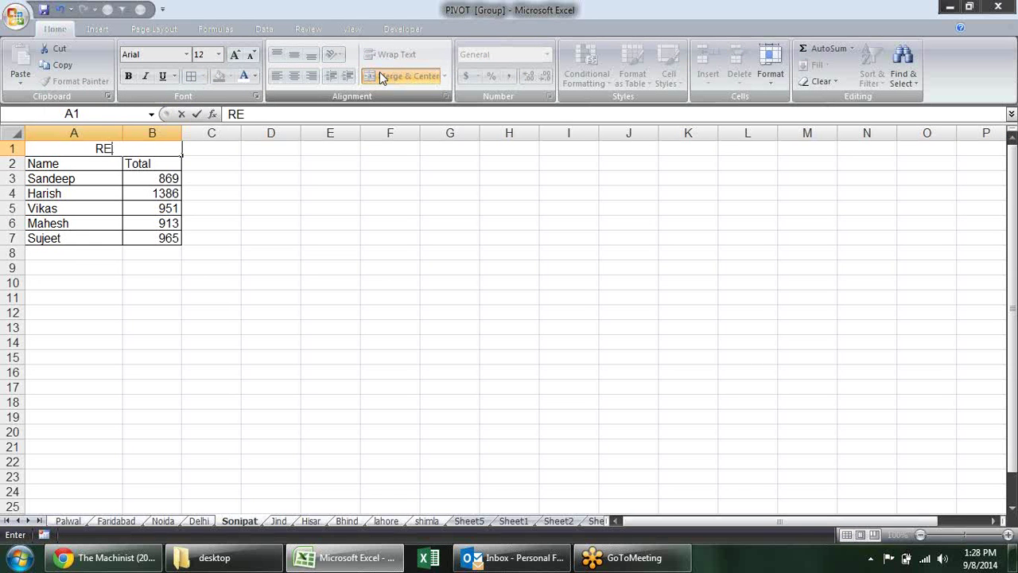
type("O")
key("BackSpace")
key("BackSpace")
type("eport")
key("Return")
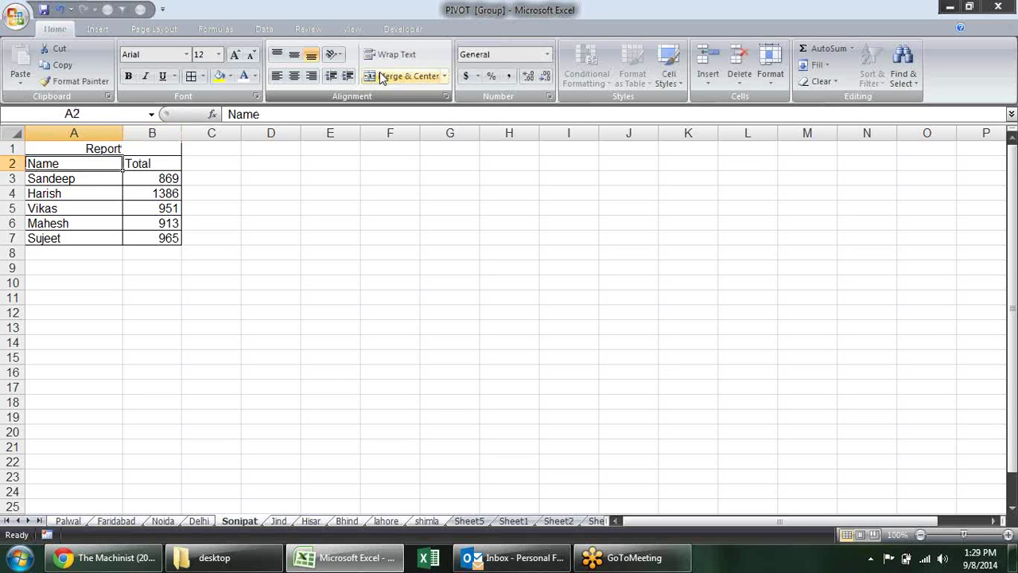
key("Up")
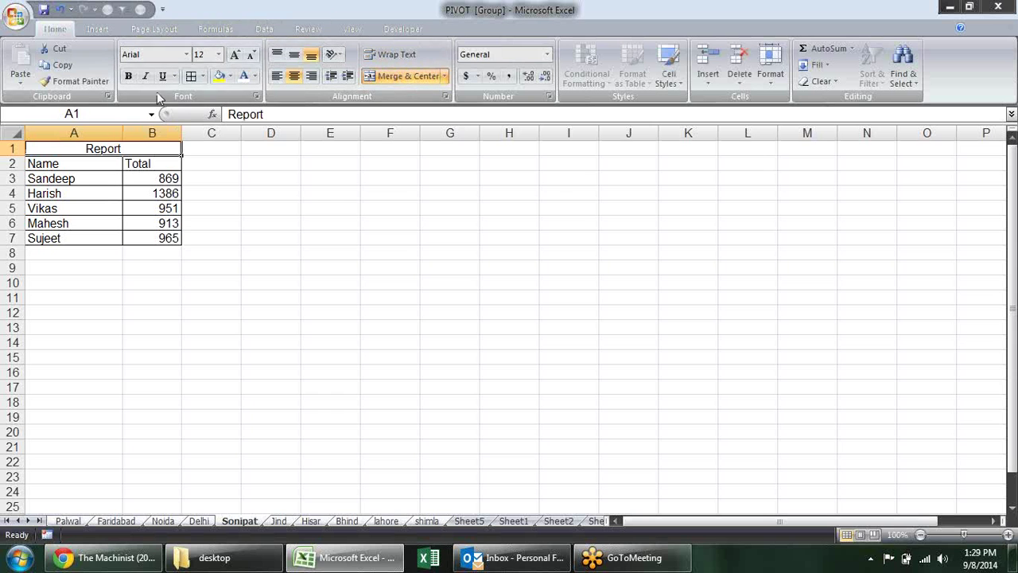
left_click(218, 76)
left_click(128, 75)
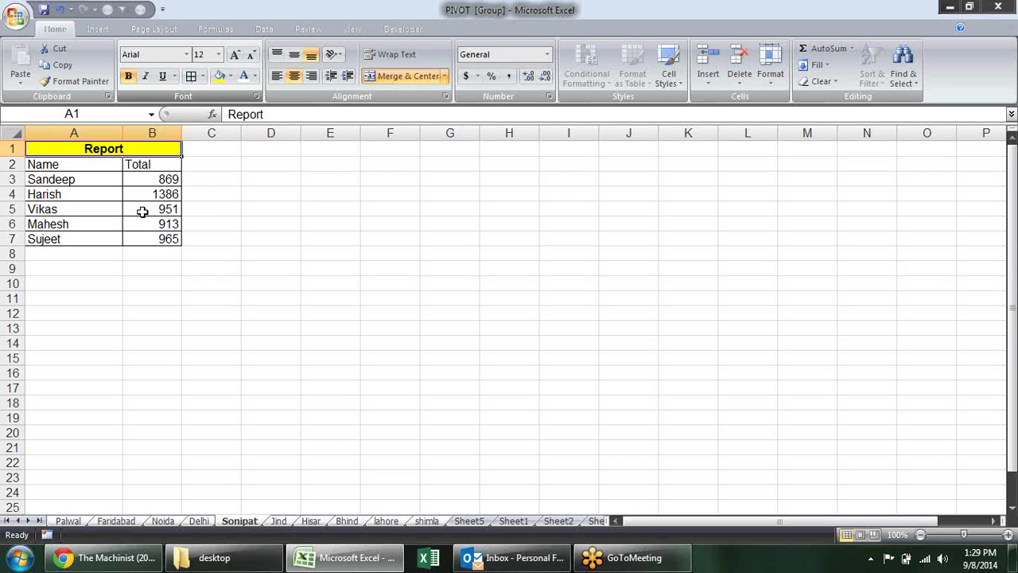
left_click(155, 283)
Check the Report title on the Faridabad, Noida, Delhi, Sonipat, Jind, Hisar, Bhind, lahore and shimla sheets.
left_click(112, 522)
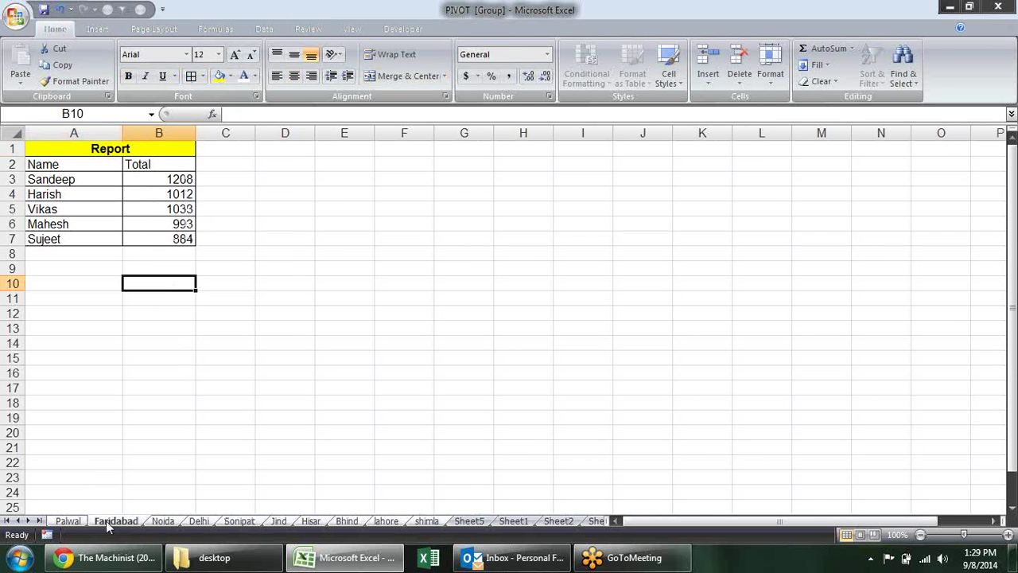
left_click(157, 522)
left_click(200, 522)
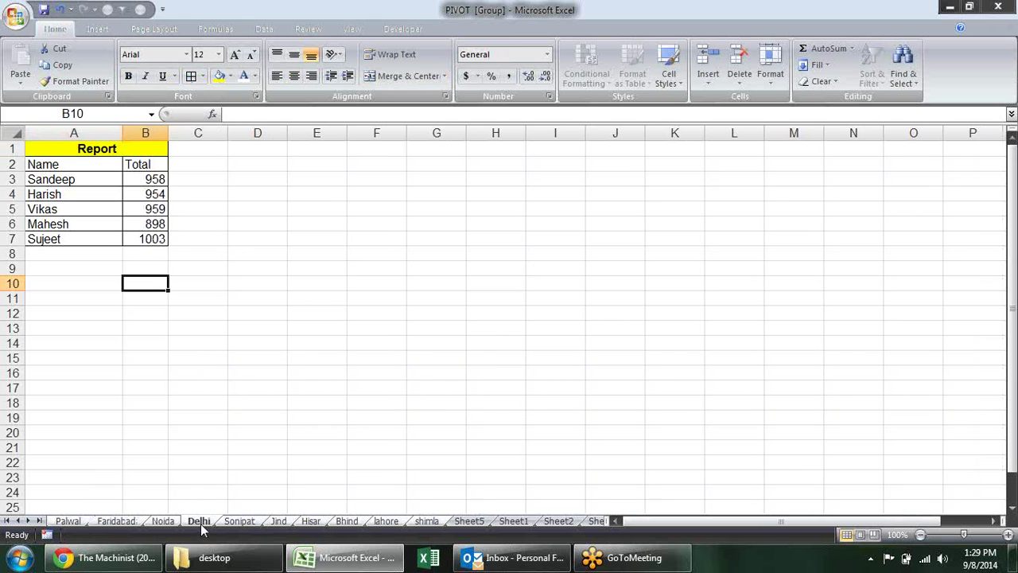
left_click(241, 522)
left_click(279, 522)
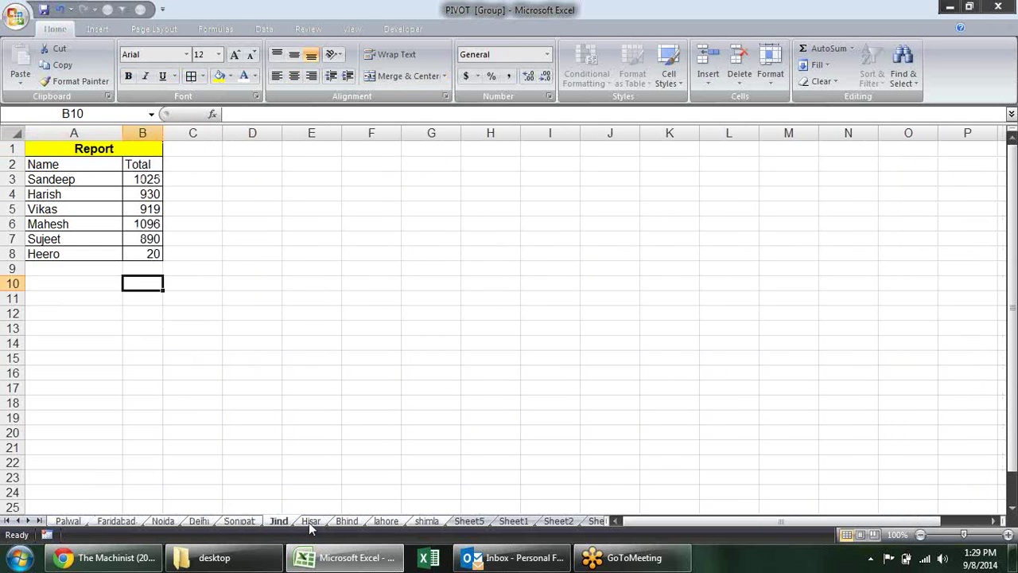
left_click(318, 522)
left_click(348, 525)
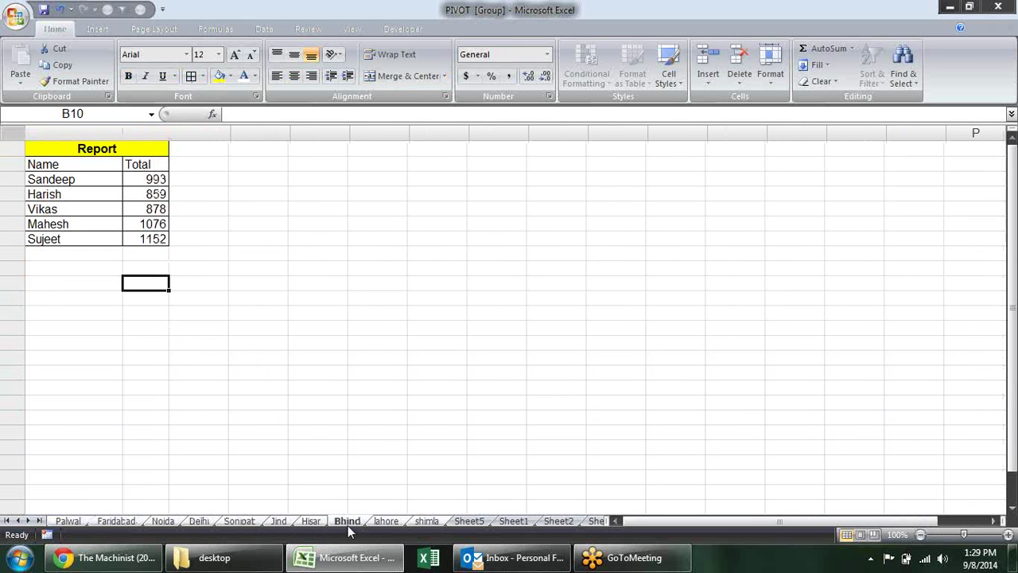
left_click(390, 522)
left_click(422, 522)
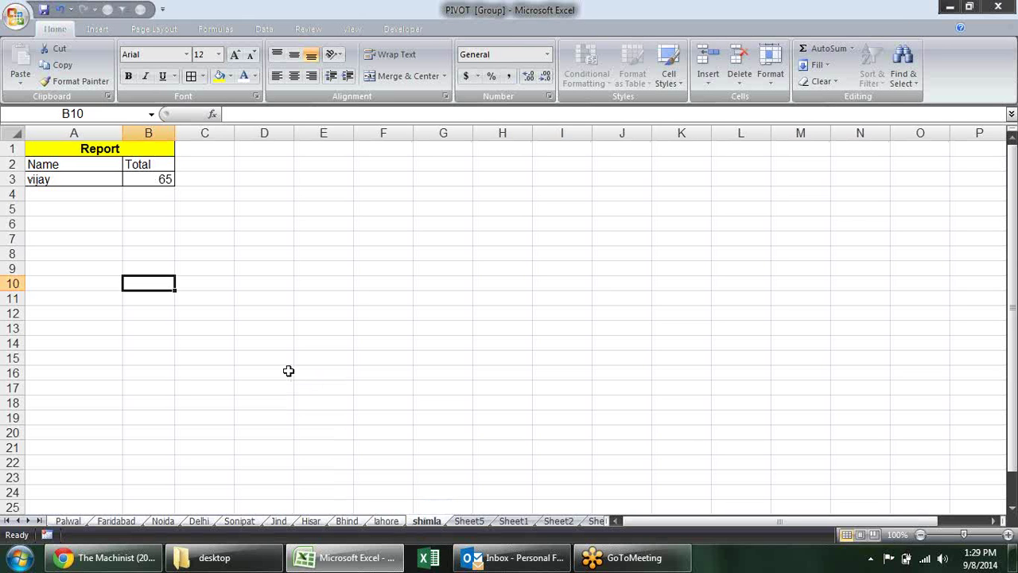
Delete the grouped city sheets with Alt+E, L and confirm the deletion.
key("alt+e")
key("l")
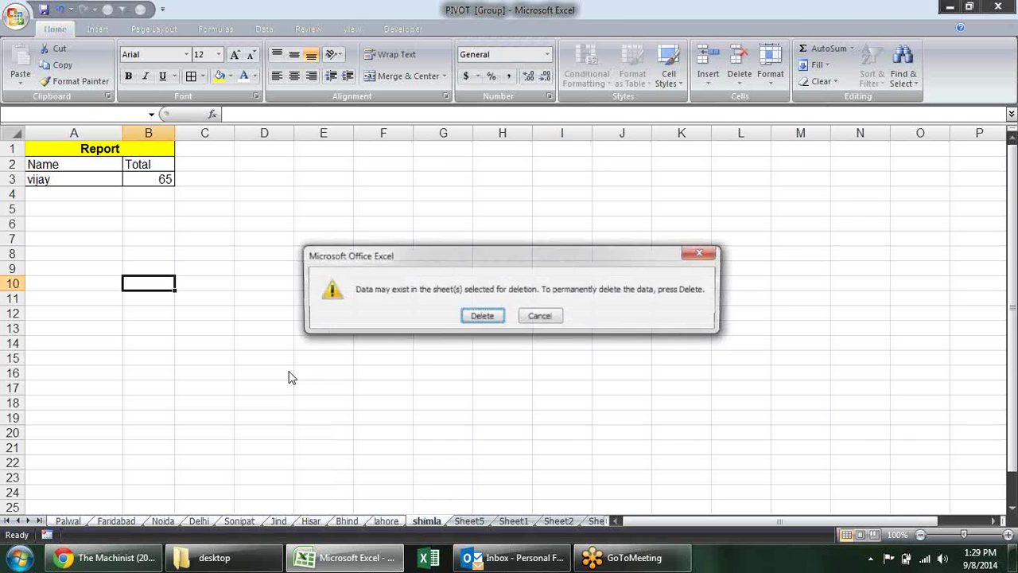
key("Return")
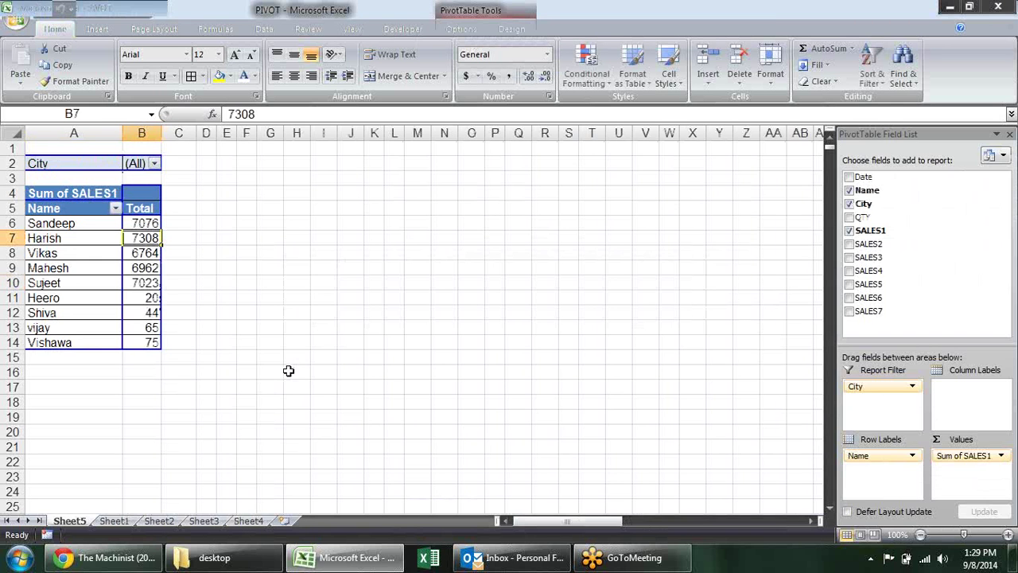
left_click(305, 373)
left_click(226, 252)
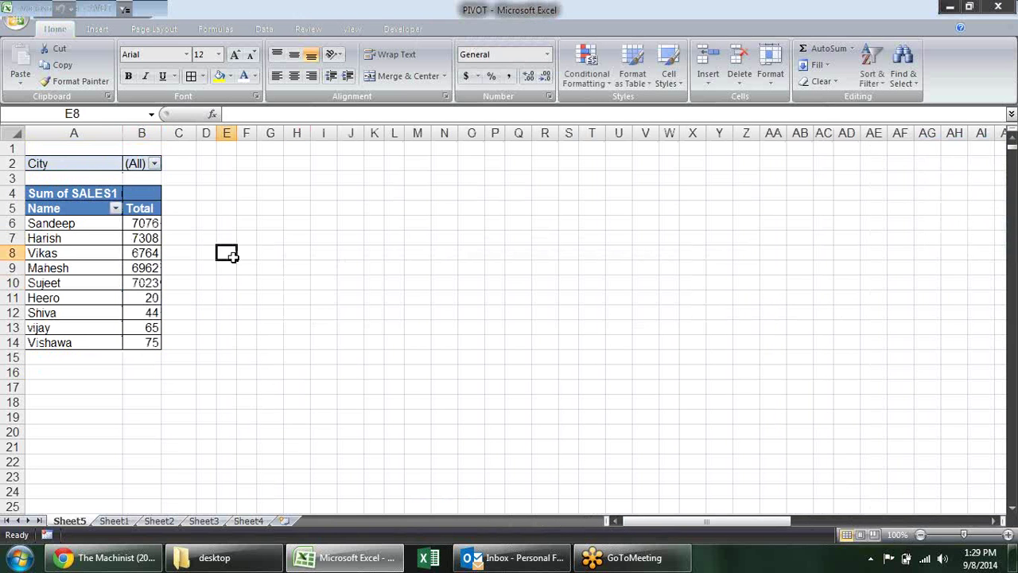
Inspect Sheet5's pivot, selecting a total and Sujeet's row and viewing the pivot options.
left_click(144, 252)
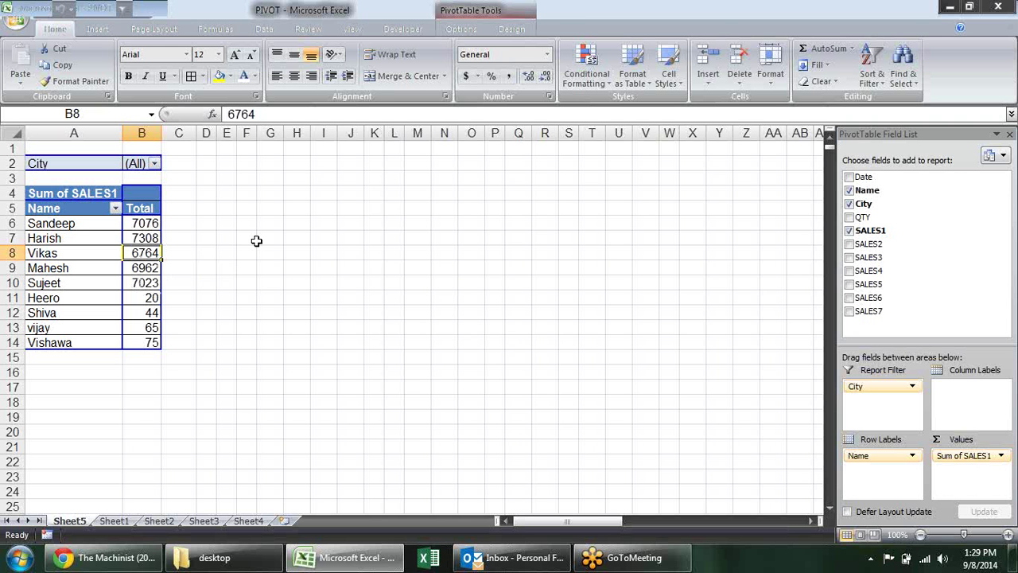
left_click(295, 281)
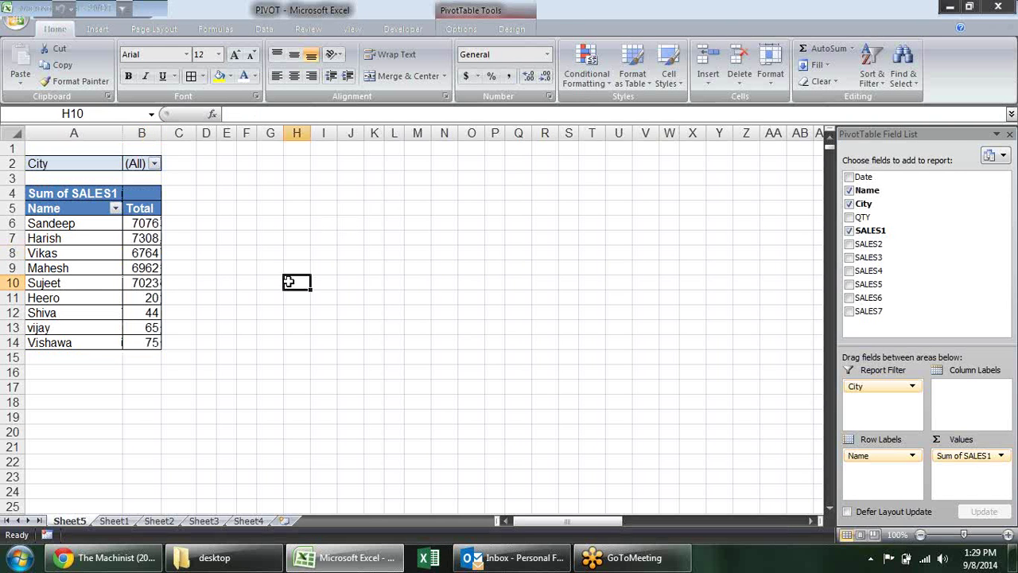
left_click(82, 284)
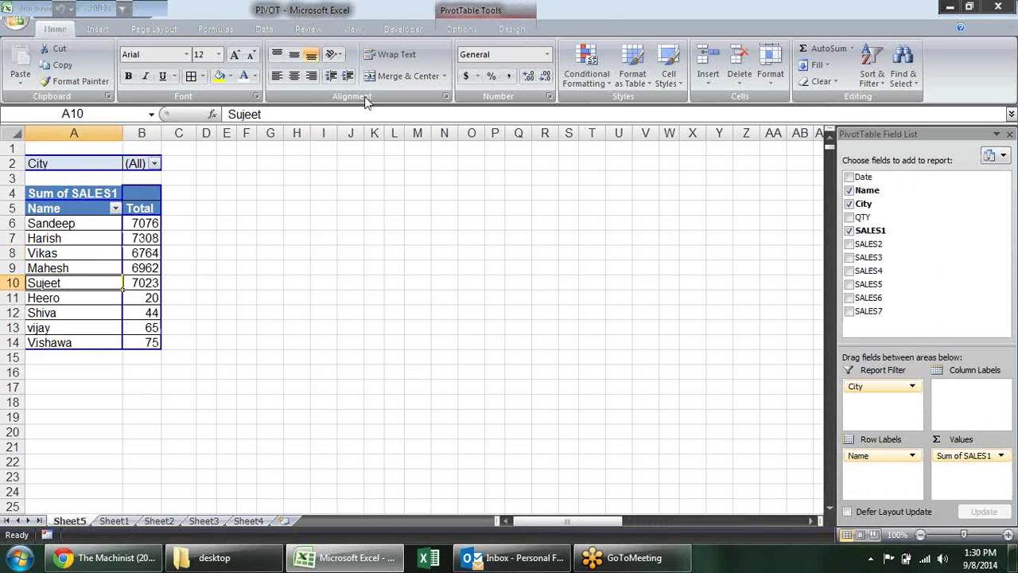
left_click(475, 31)
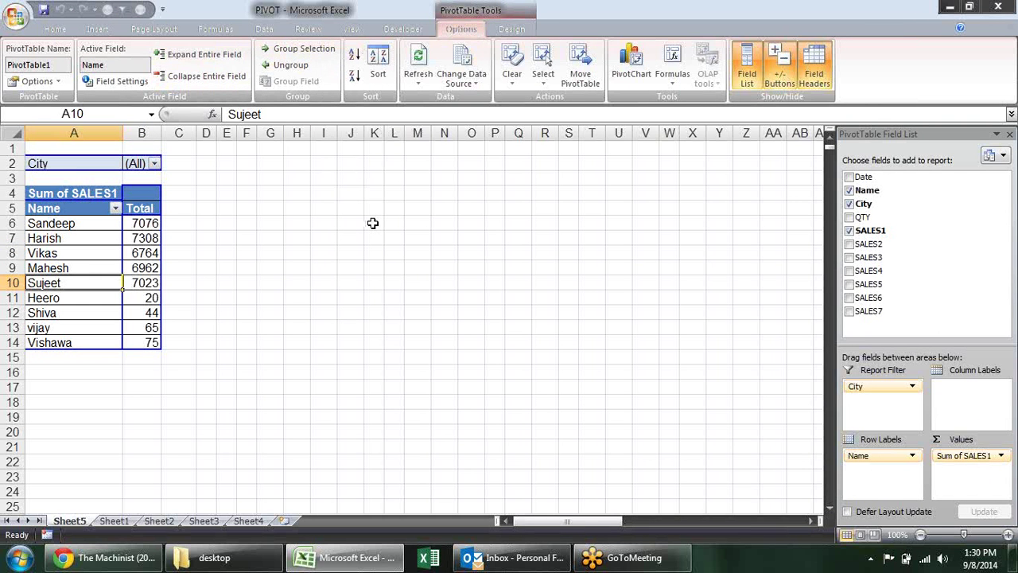
left_click(374, 298)
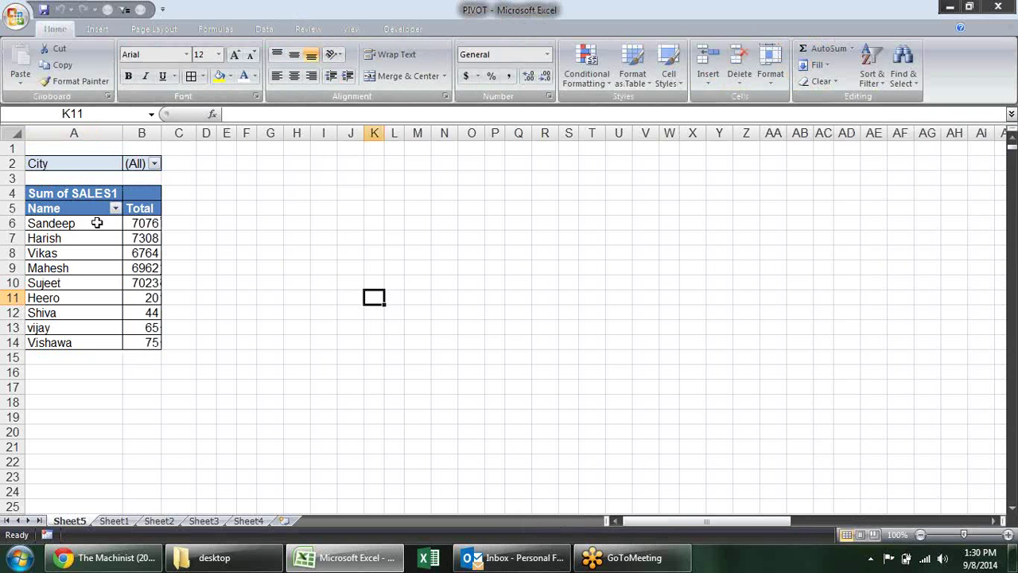
left_click(96, 223)
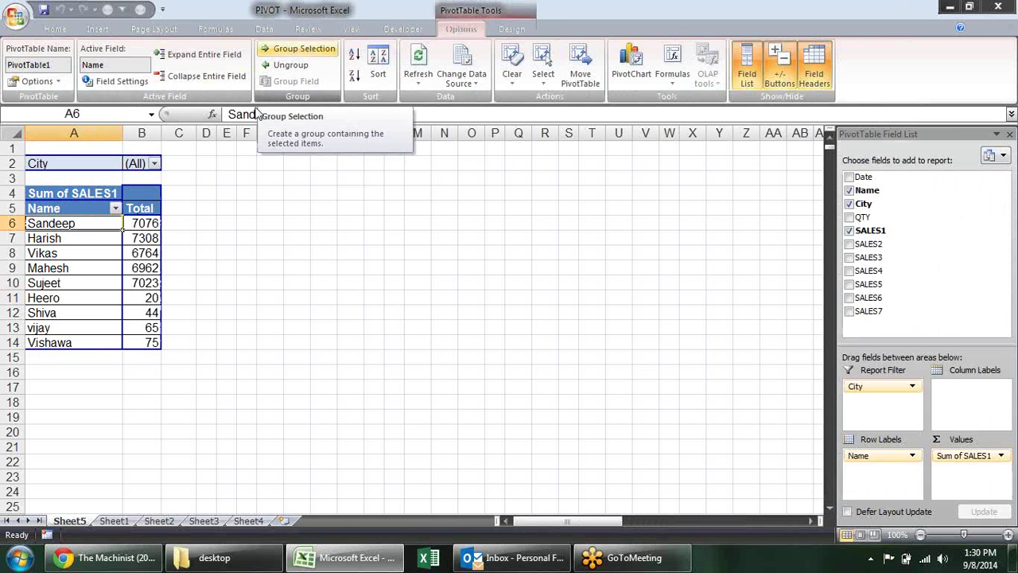
left_click(89, 254)
left_click(89, 285)
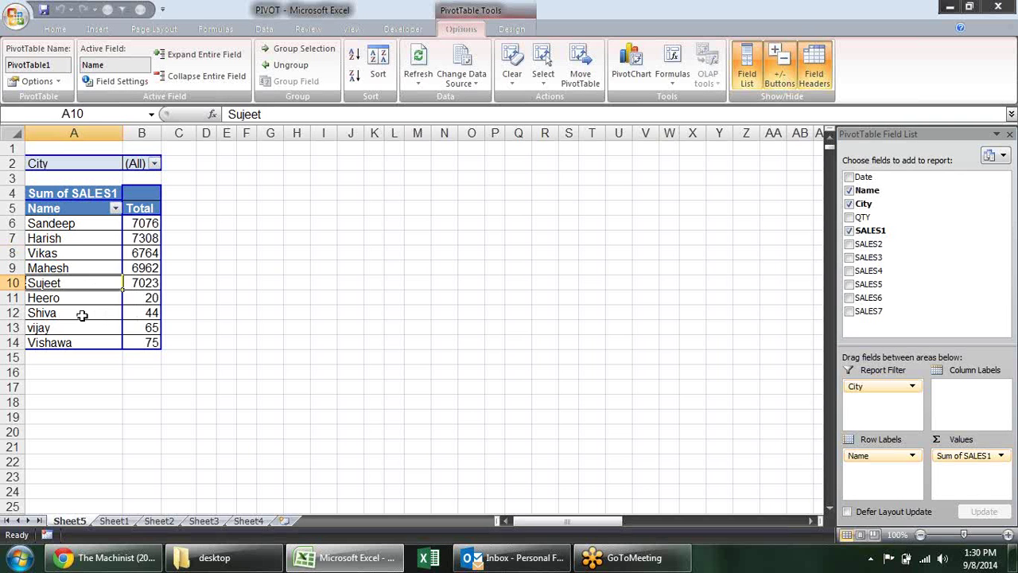
left_click_drag(82, 313, 82, 342)
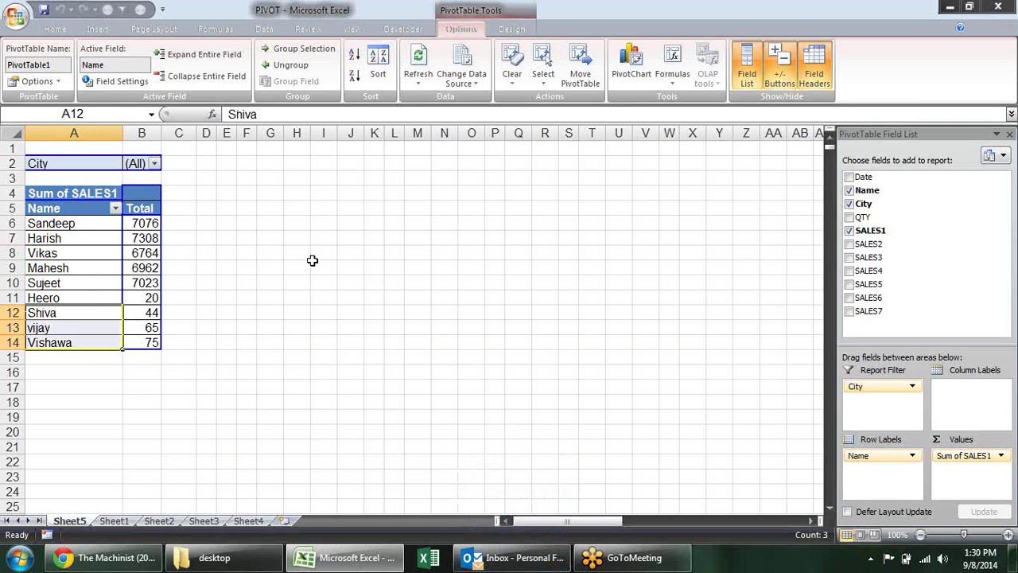
left_click(283, 48)
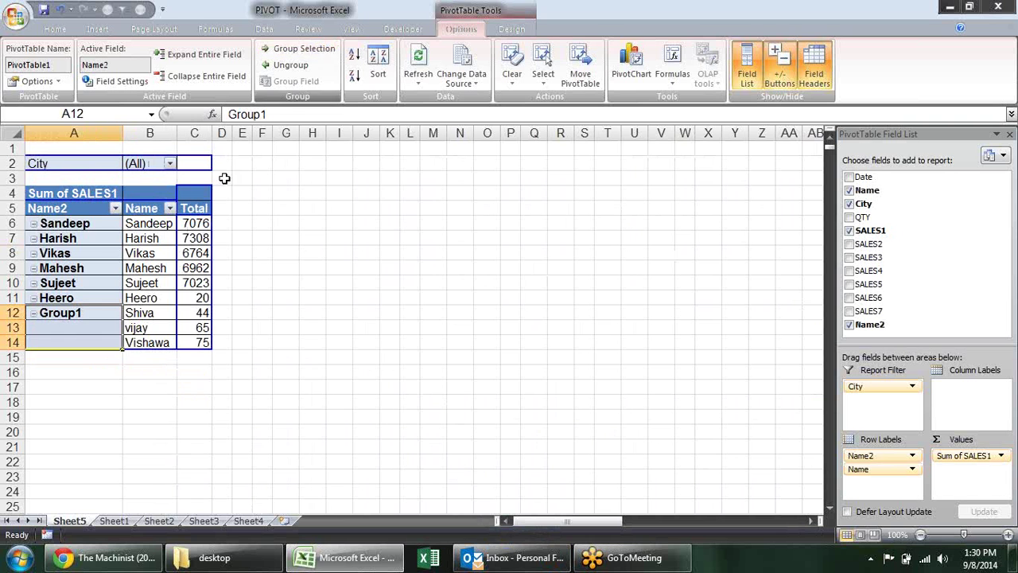
left_click(91, 313)
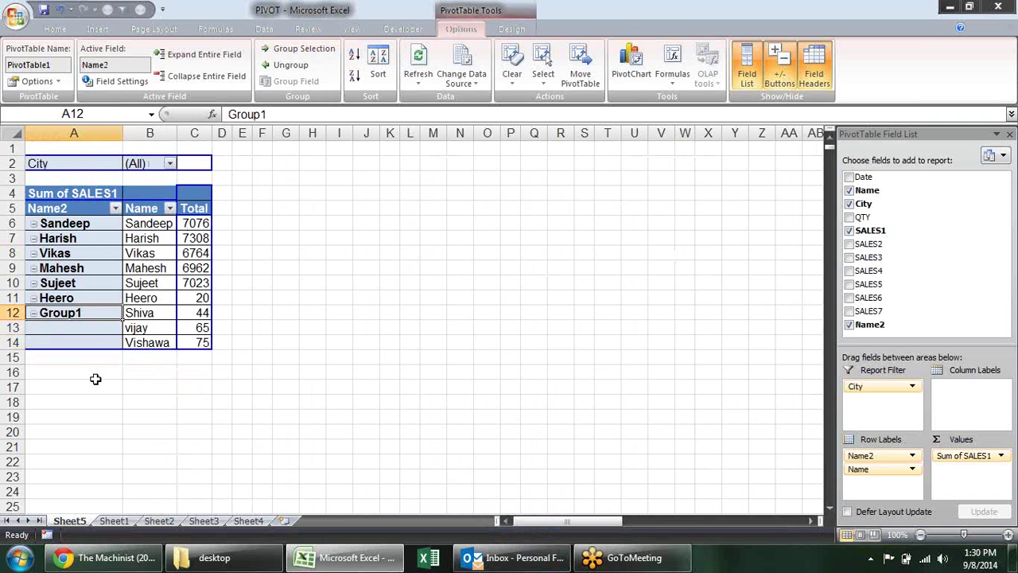
left_click(34, 314)
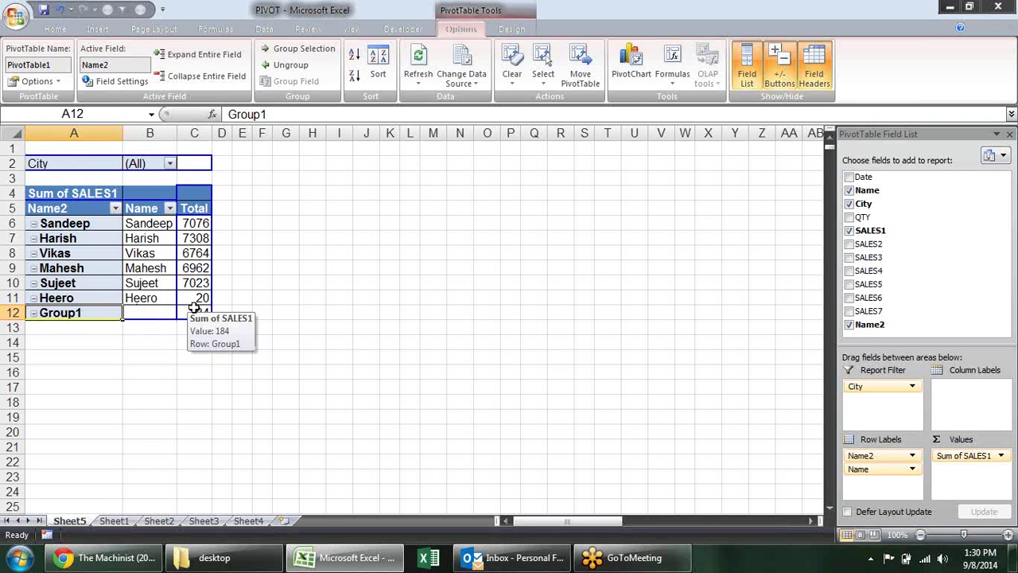
left_click(35, 314)
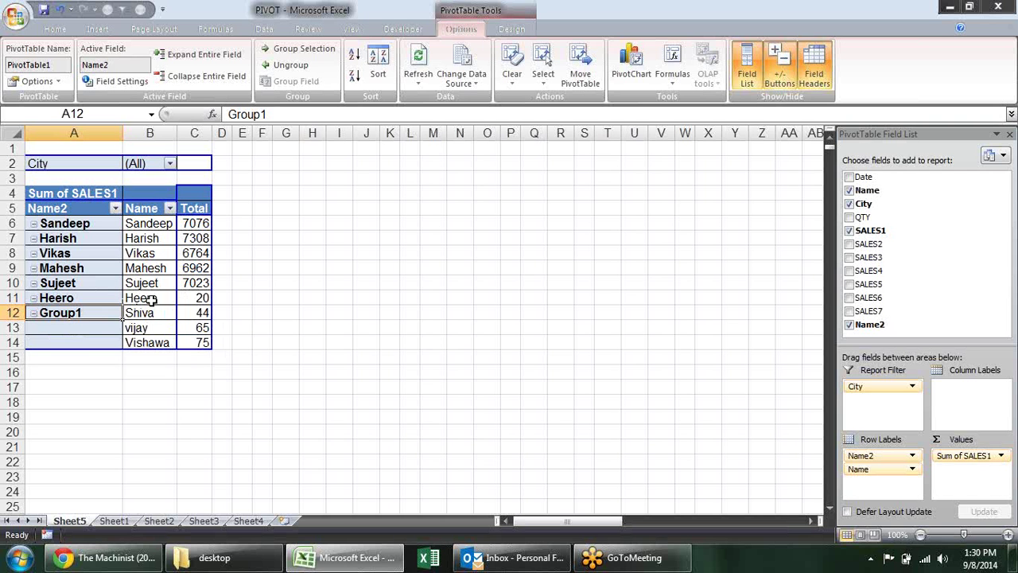
left_click_drag(137, 297, 146, 268)
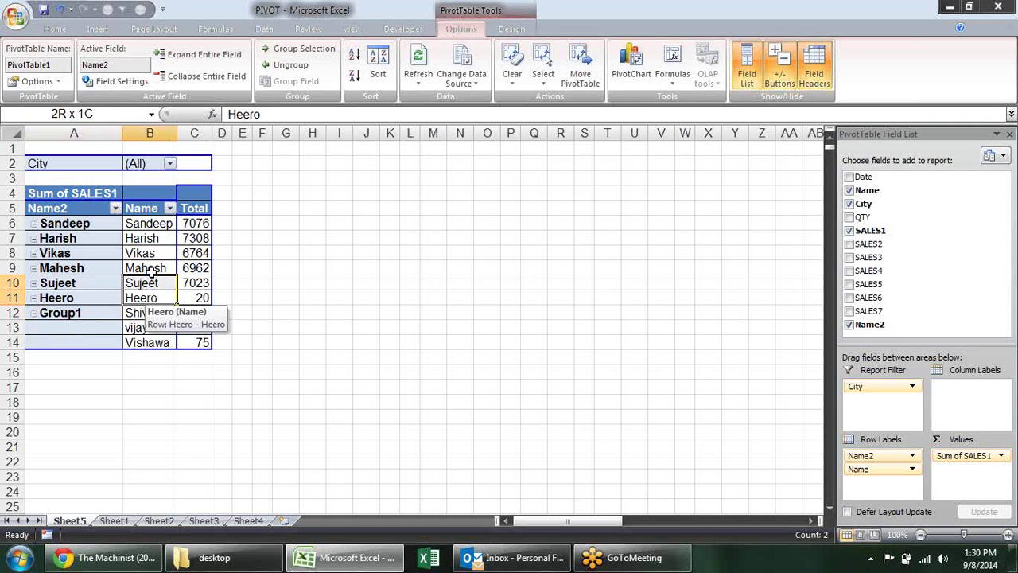
left_click(310, 50)
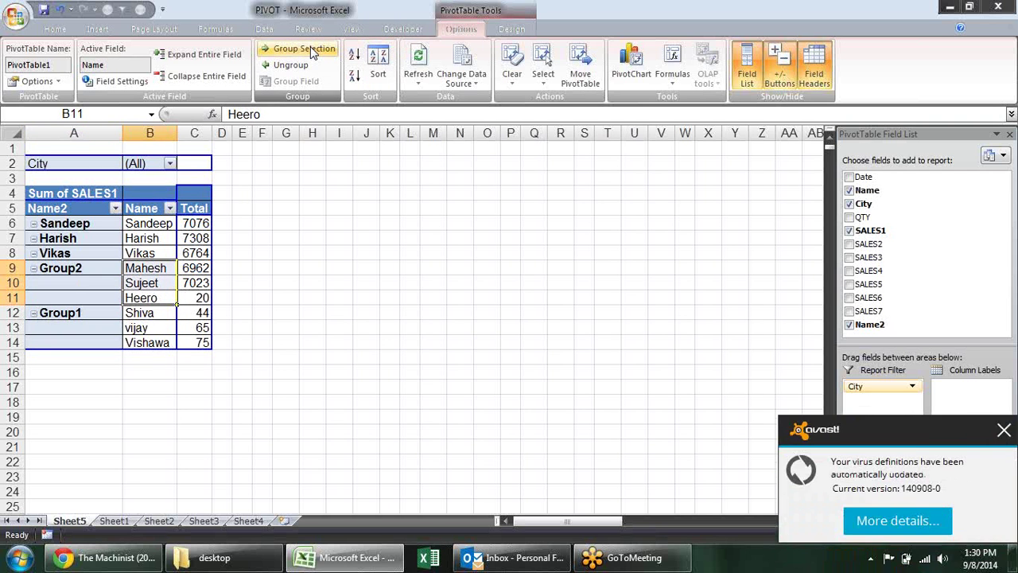
left_click(1004, 430)
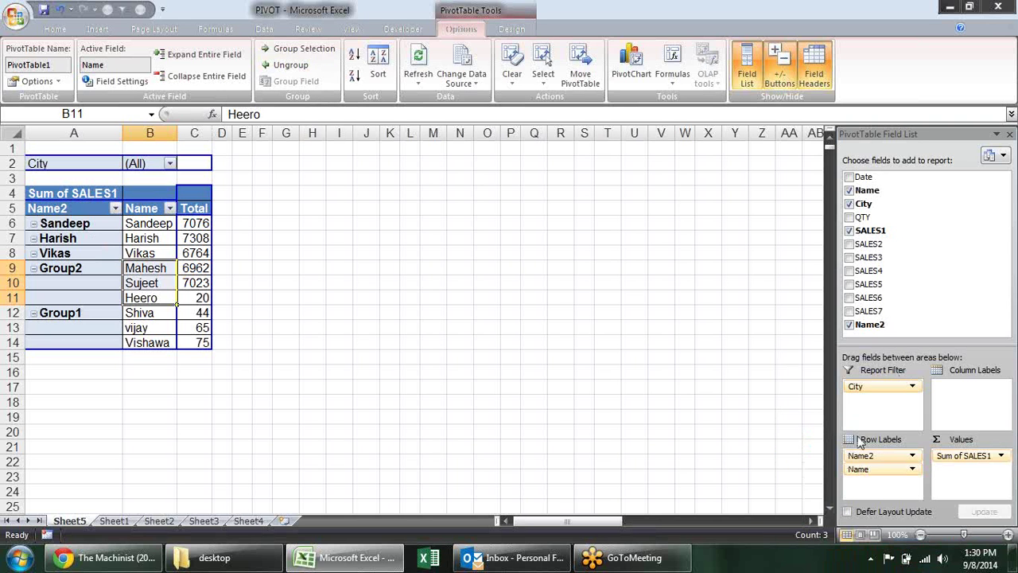
left_click(111, 282)
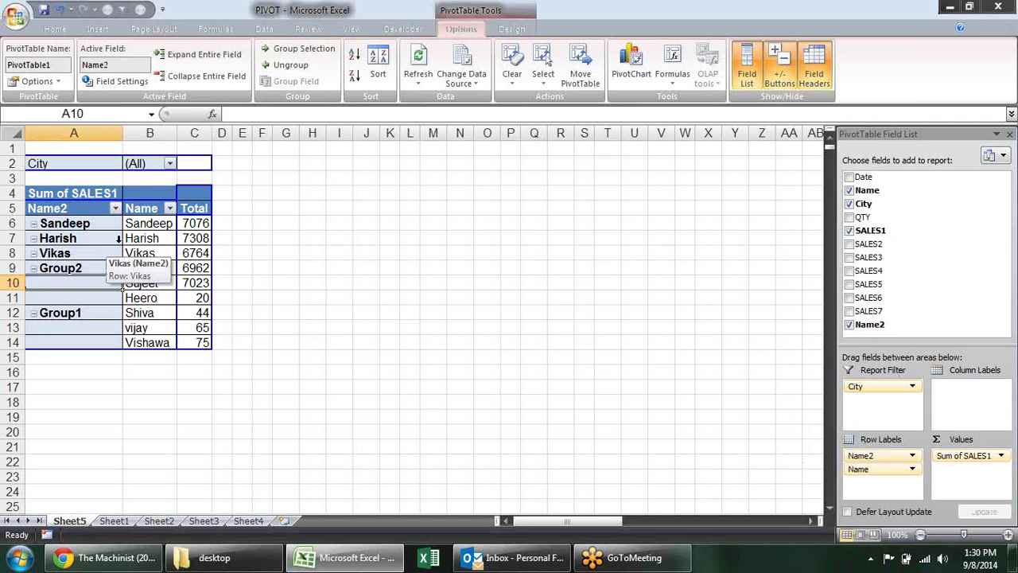
left_click(290, 64)
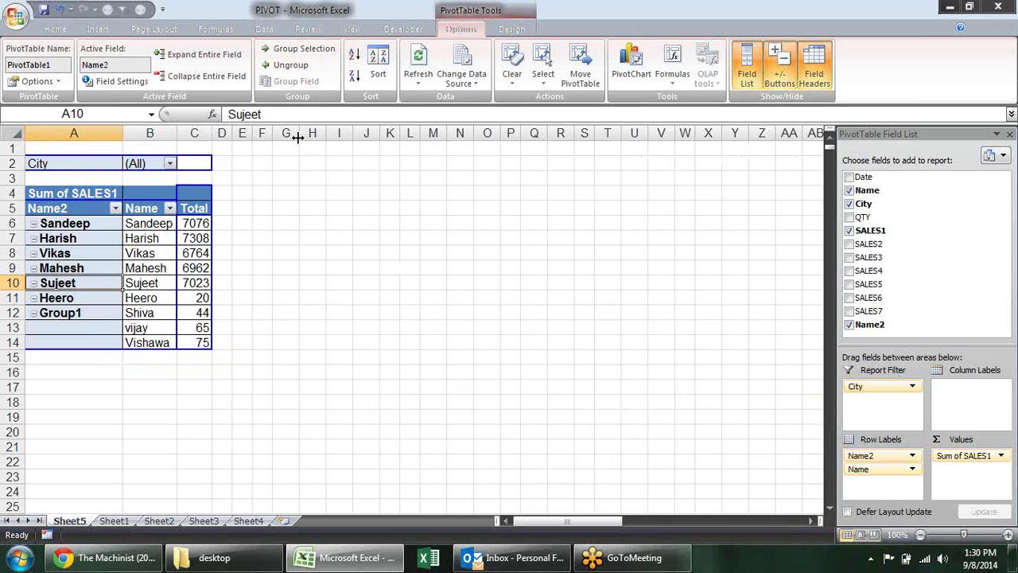
left_click(99, 312)
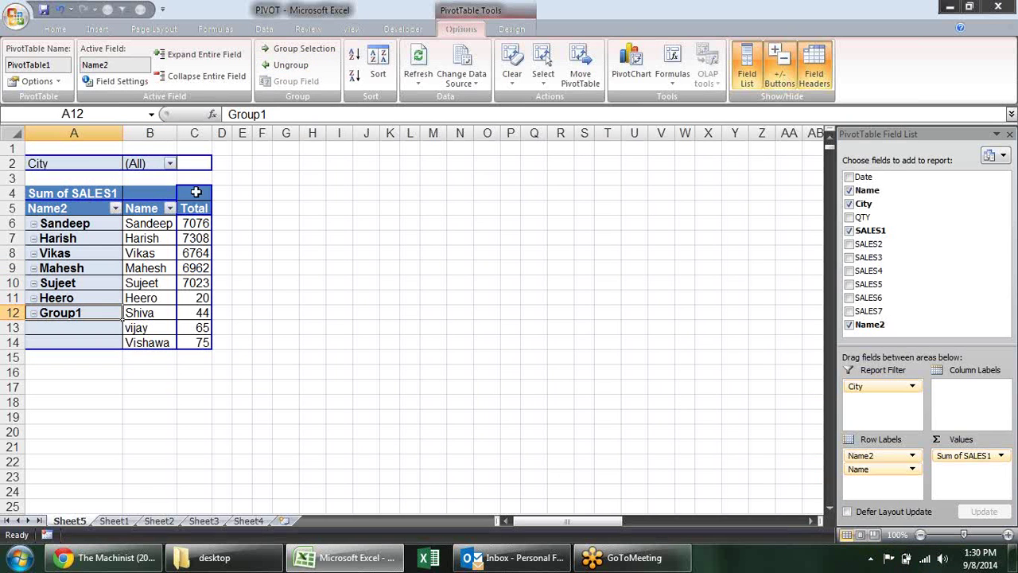
left_click(302, 67)
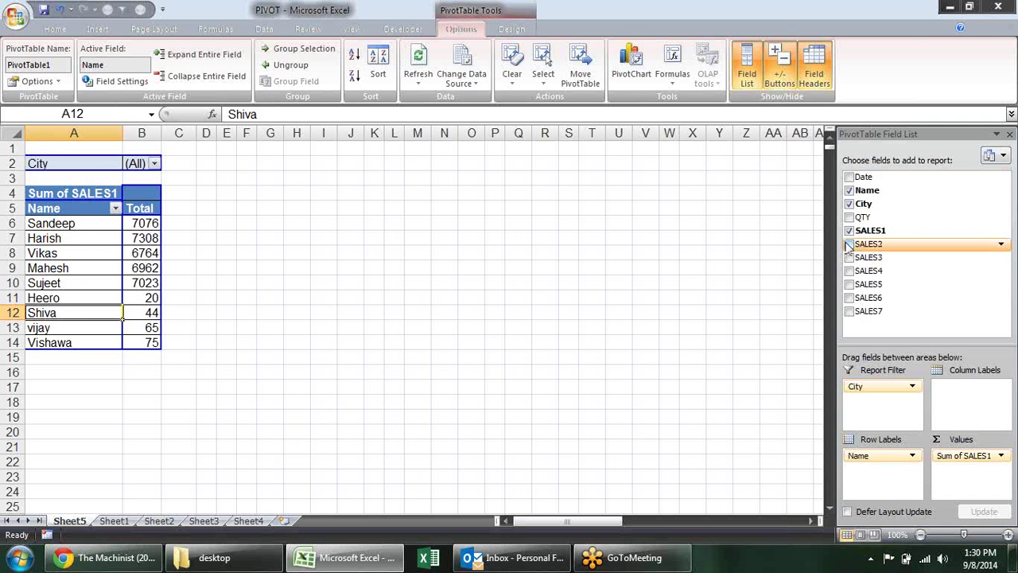
Check SALES2, SALES3, SALES4, SALES5, SALES6 and SALES7 to add their sums to the pivot.
left_click(849, 244)
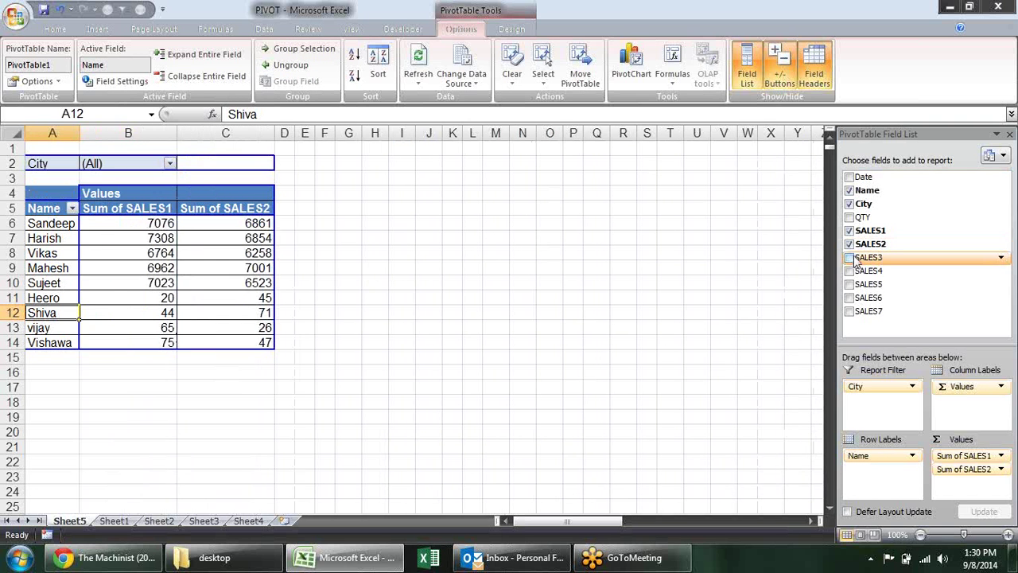
left_click(850, 258)
left_click(849, 271)
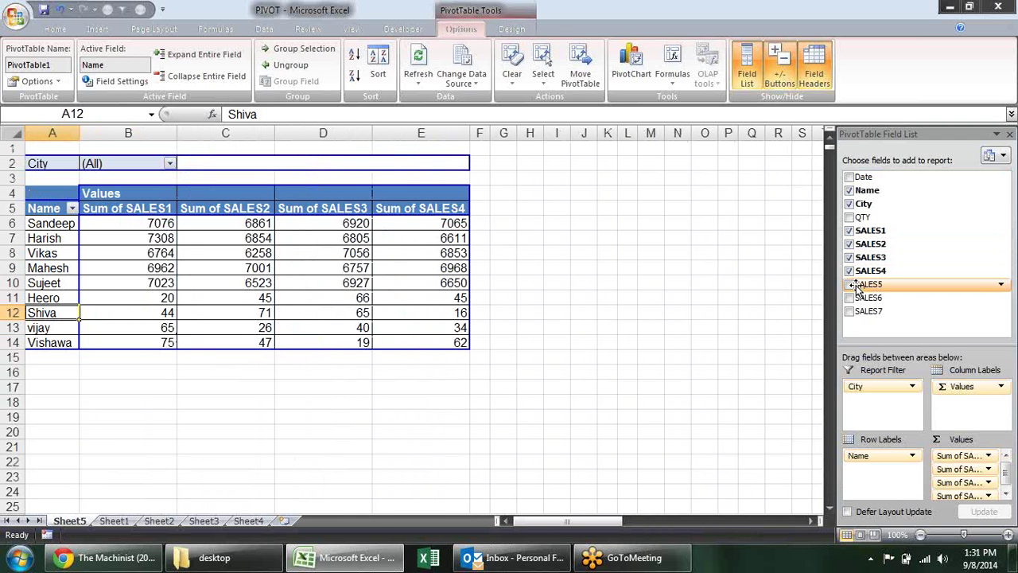
left_click(850, 285)
left_click(849, 298)
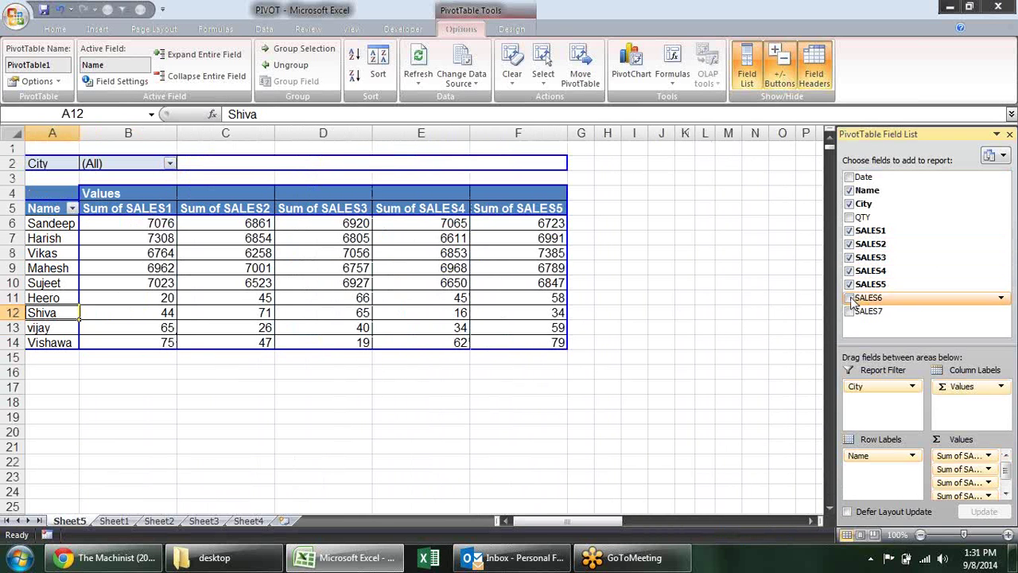
left_click(849, 312)
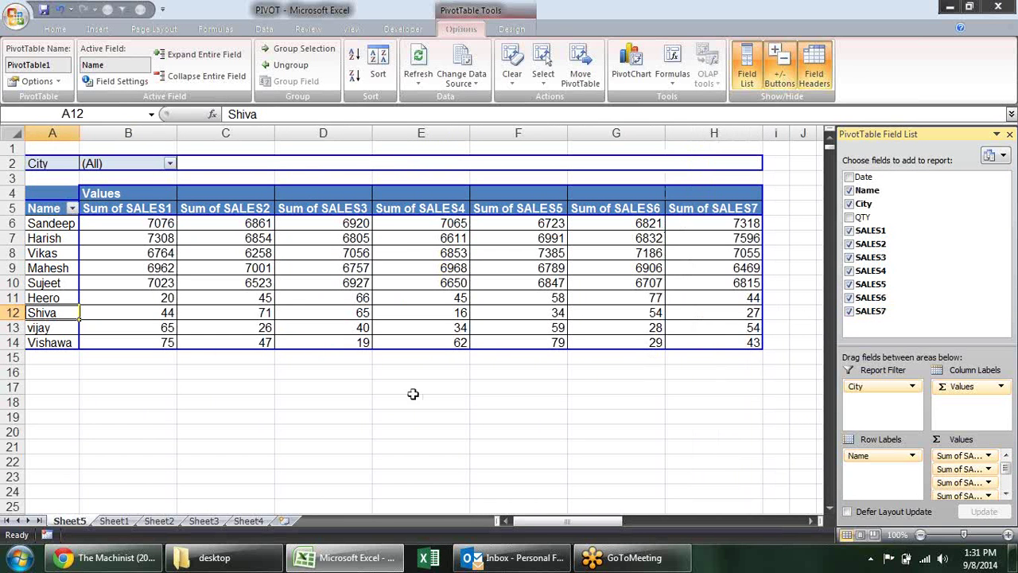
left_click(318, 267)
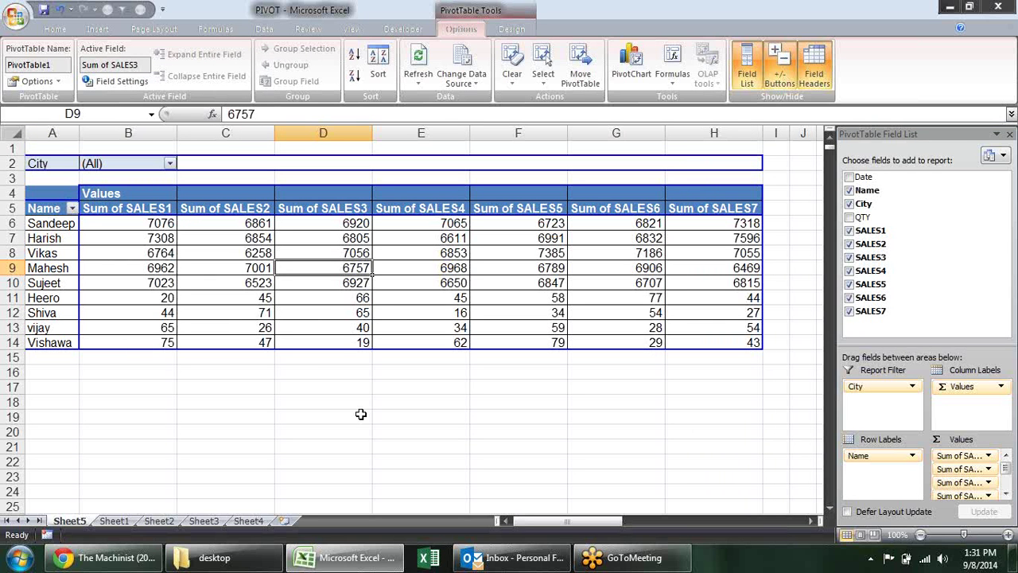
Set the pivot's Grand Totals to On for Rows and Columns.
left_click(511, 28)
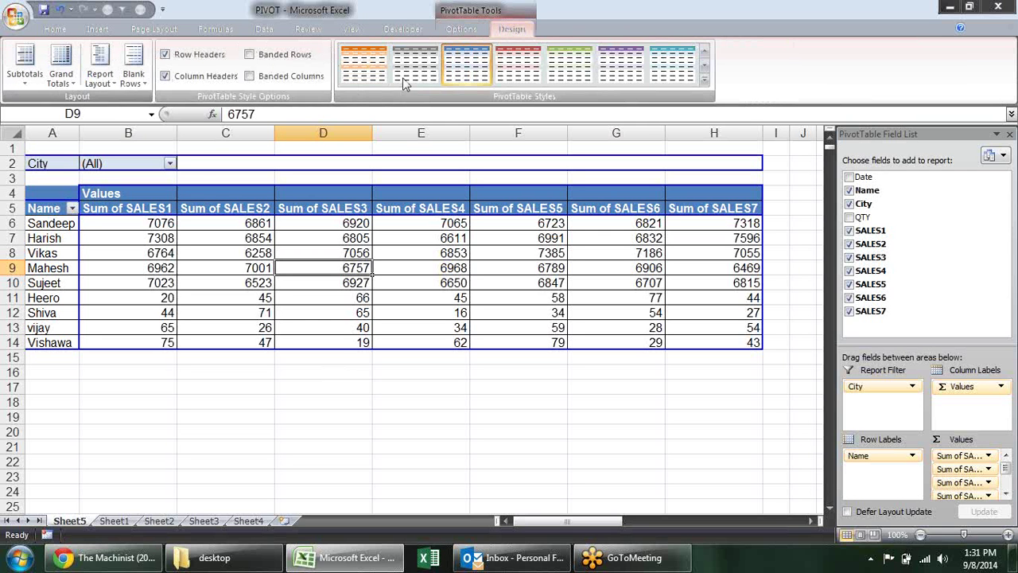
left_click(62, 72)
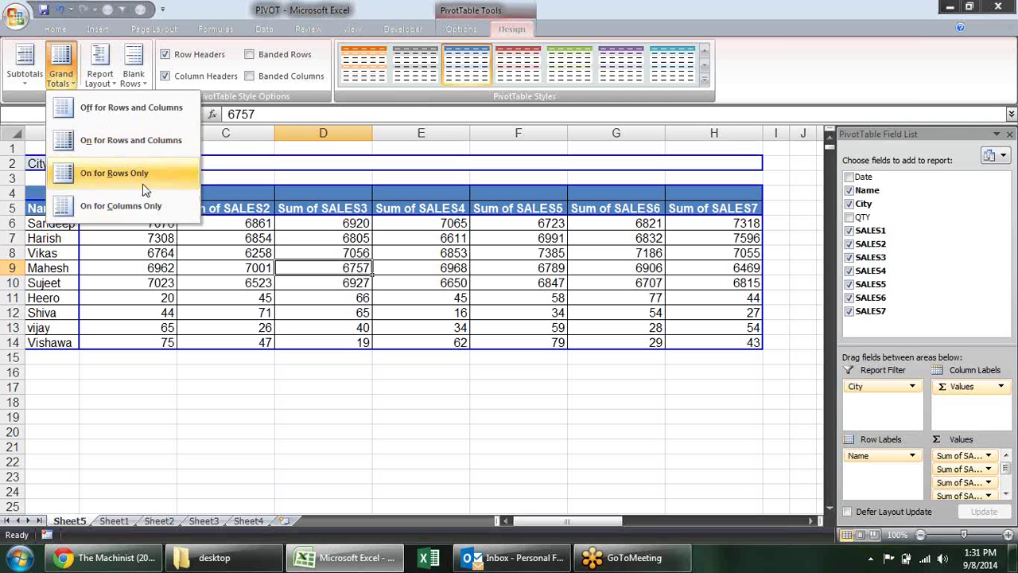
left_click(133, 111)
left_click(71, 83)
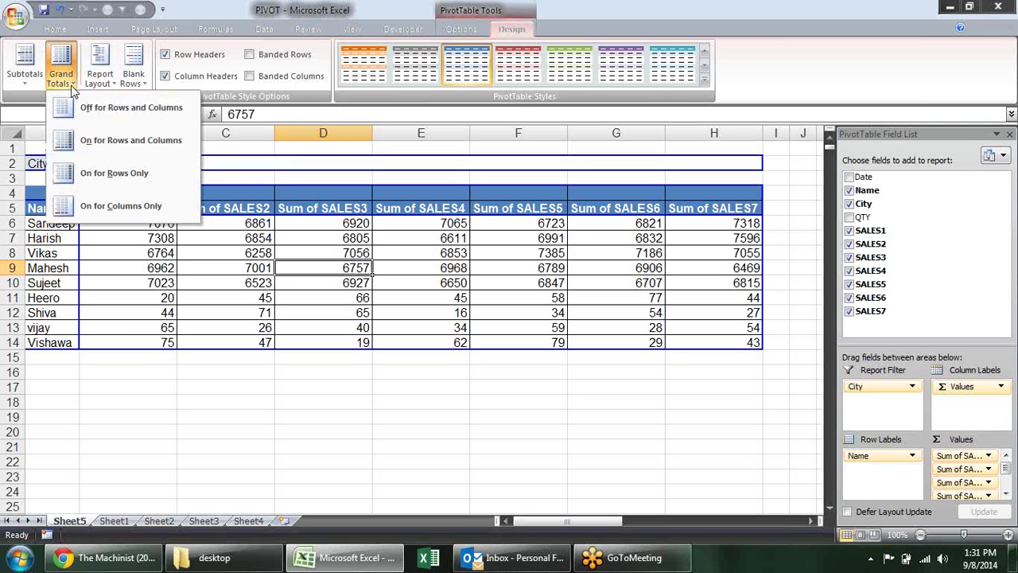
left_click(154, 142)
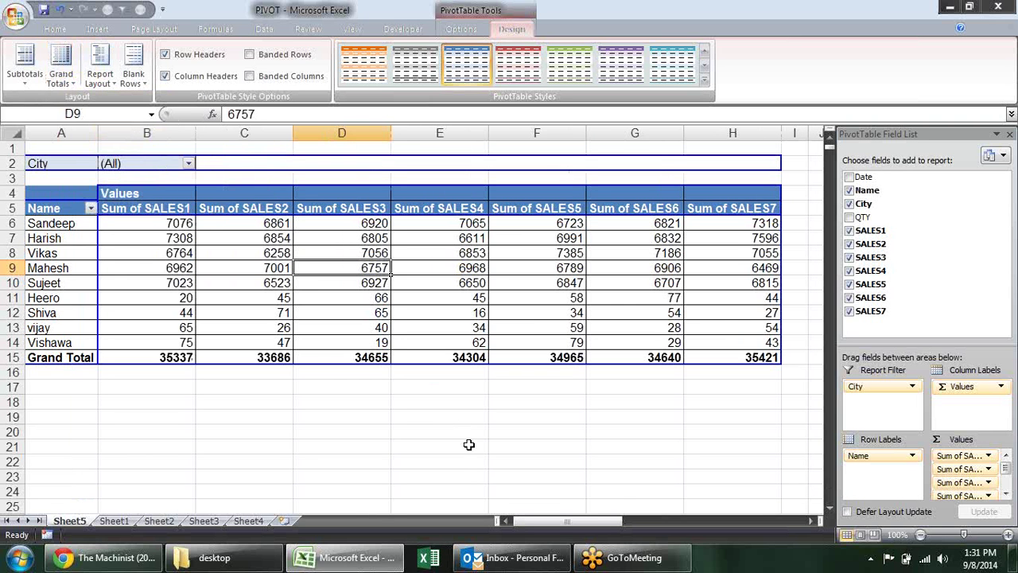
Check the SALES1 grand total 35337 and Harish's total, then go to the empty Sheet4.
left_click(141, 352)
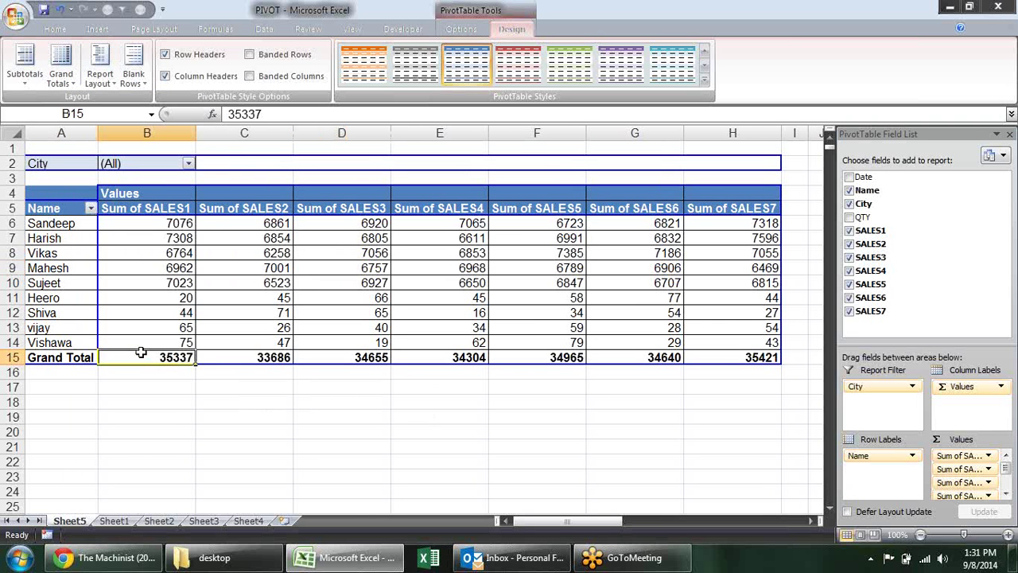
left_click(162, 242)
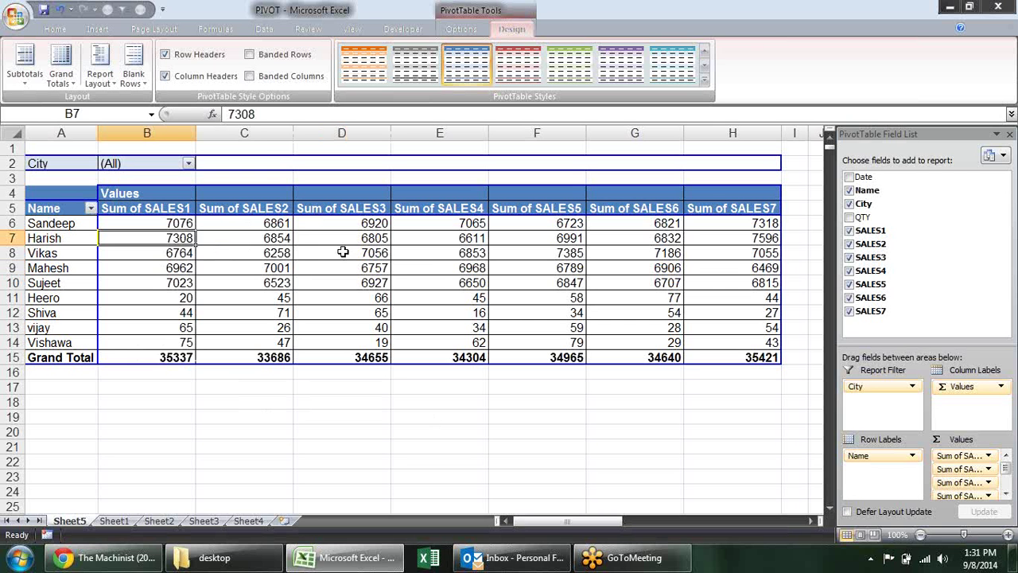
mouse_move(343, 251)
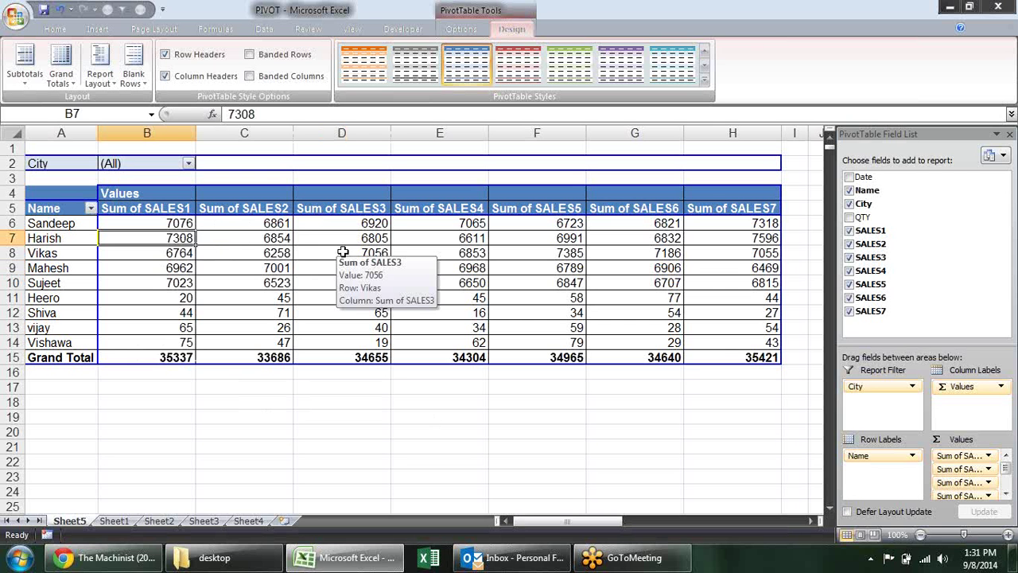
left_click(247, 520)
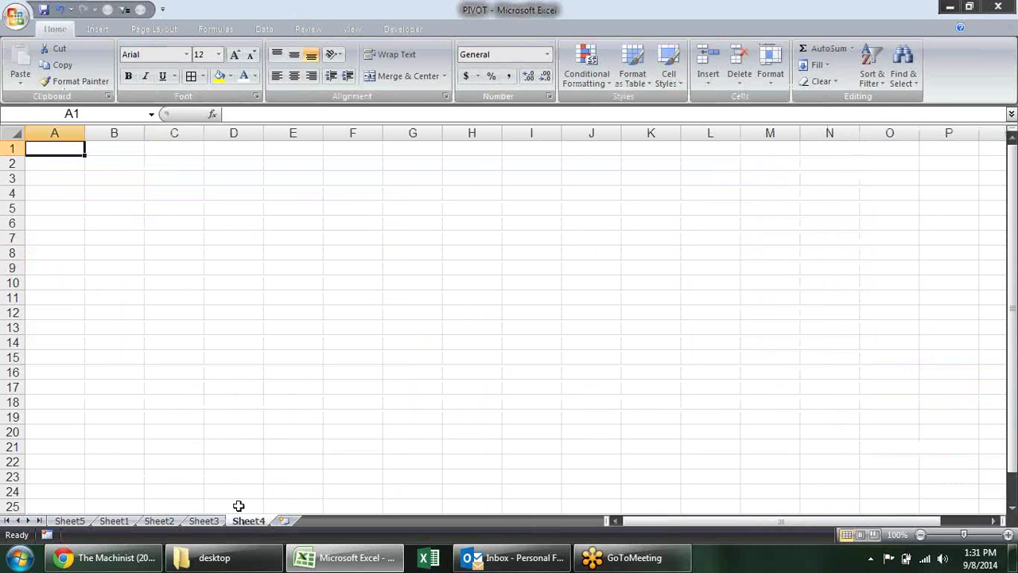
Look over Sheet1's QTY and SALES1 values (25, 29, 62), then return to Sheet5's pivot.
left_click(119, 521)
left_click(316, 166)
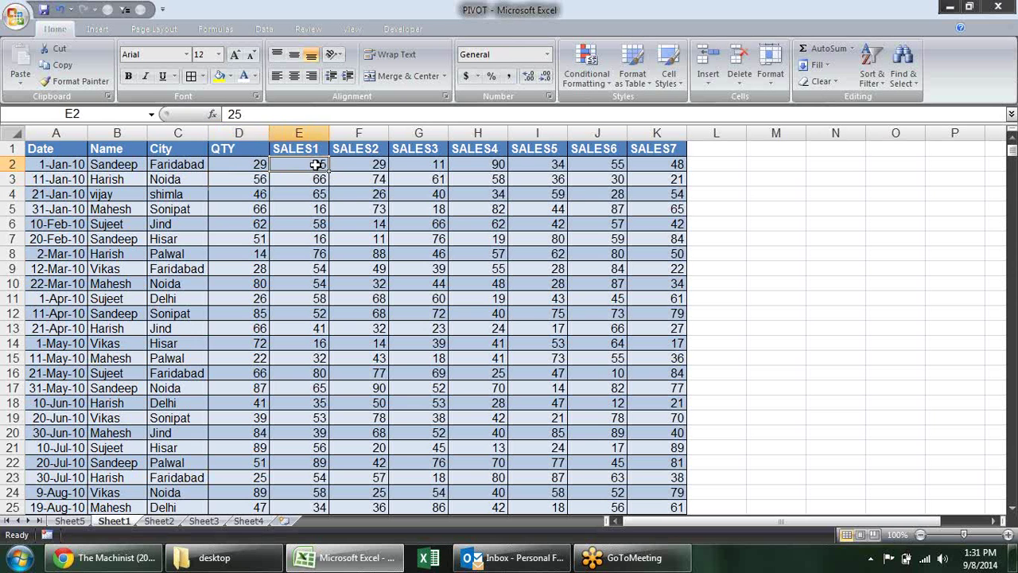
left_click(262, 166)
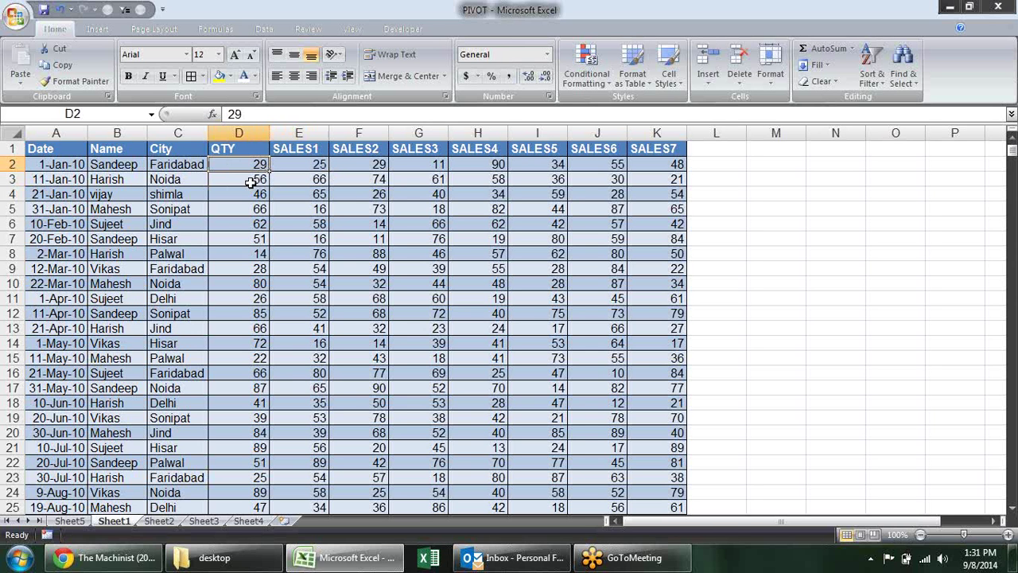
left_click_drag(250, 183, 250, 192)
left_click(246, 223)
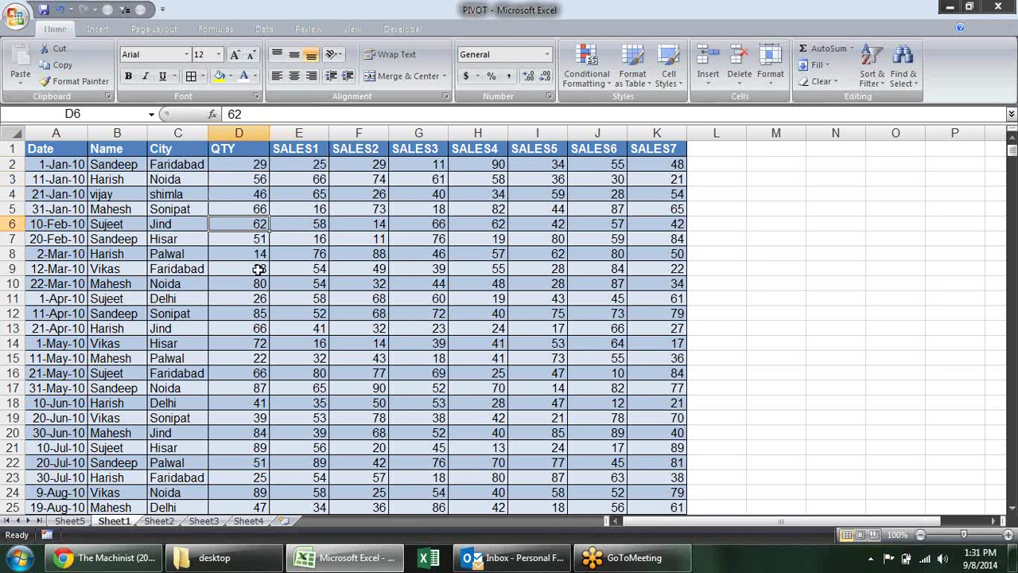
left_click(69, 520)
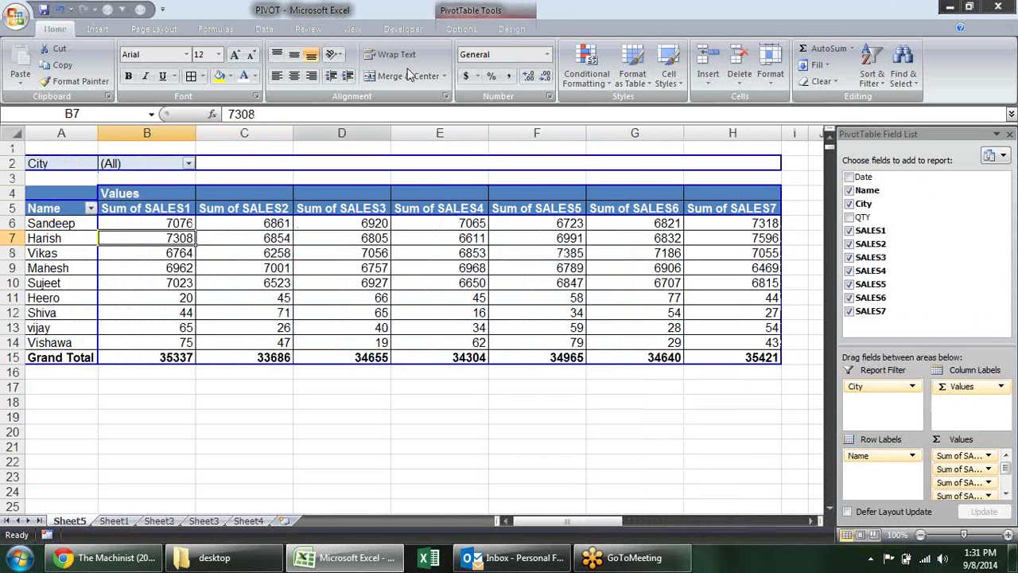
Open the Formulas menu on the PivotTable Tools Options tab.
left_click(459, 30)
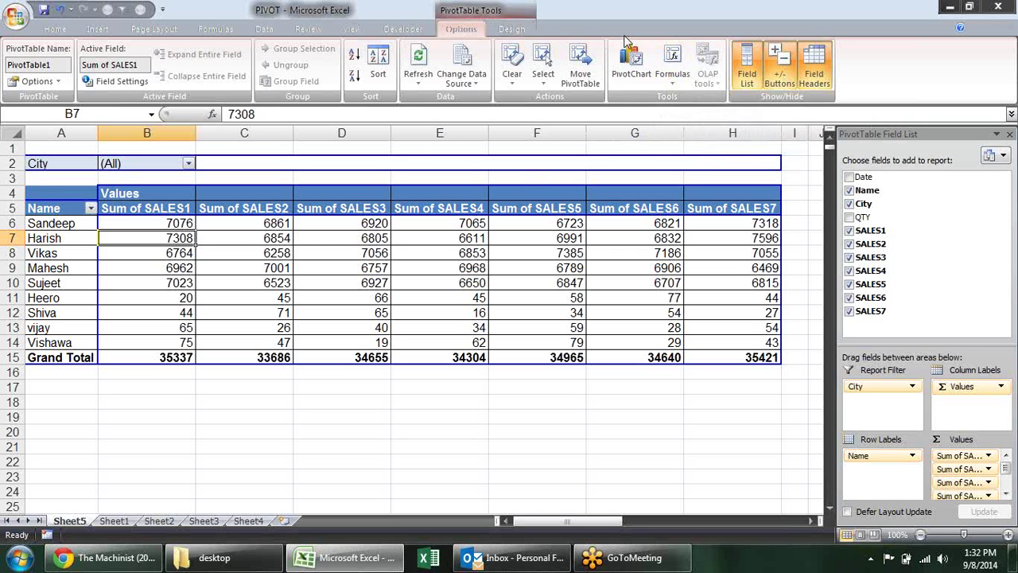
left_click(686, 79)
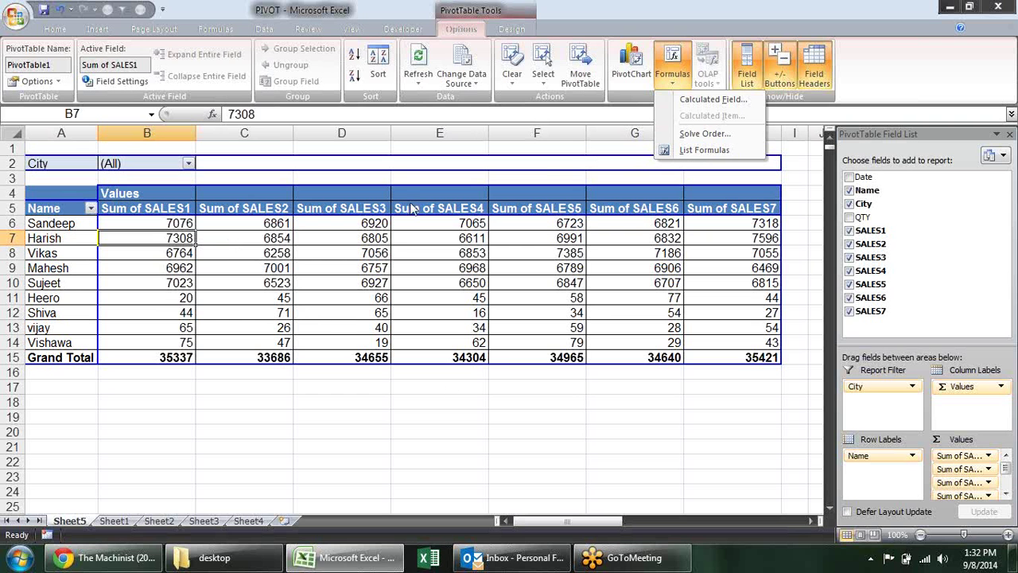
Start a calculated field named Total and insert SALES1 through SALES4 into its formula.
left_click(745, 104)
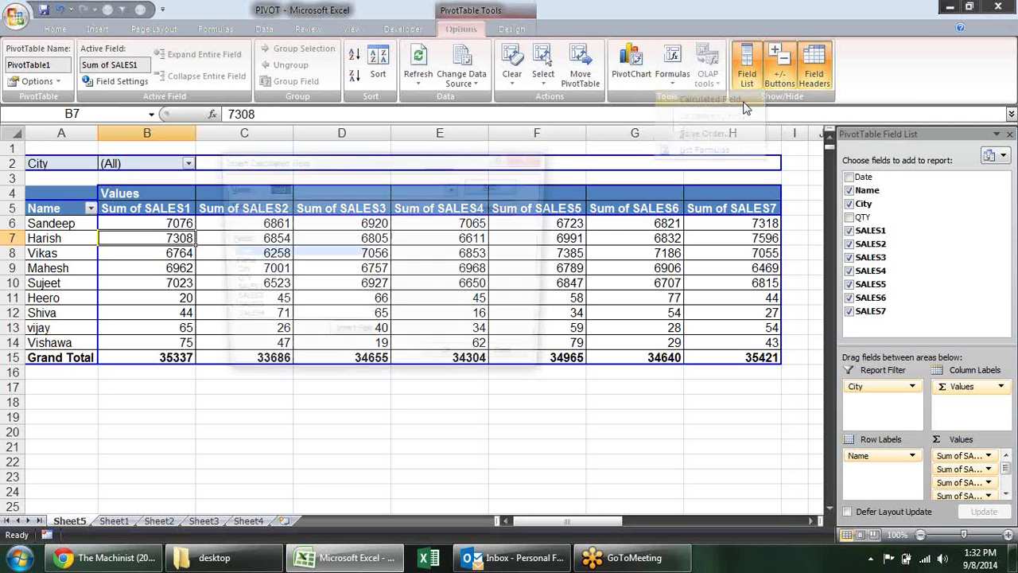
mouse_move(277, 163)
left_mouse_down()
mouse_move(406, 166)
mouse_move(395, 182)
left_mouse_up()
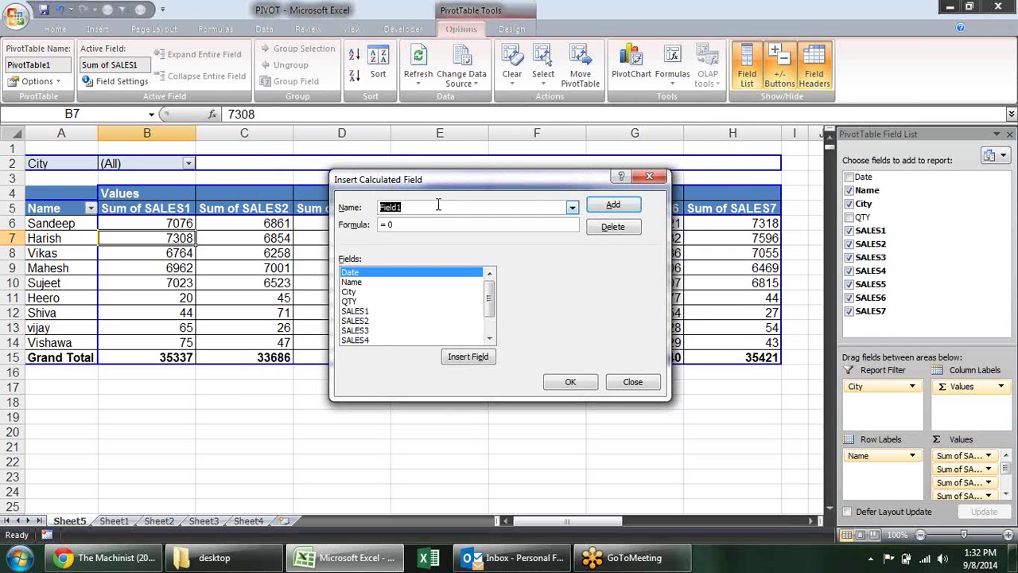
type("Total")
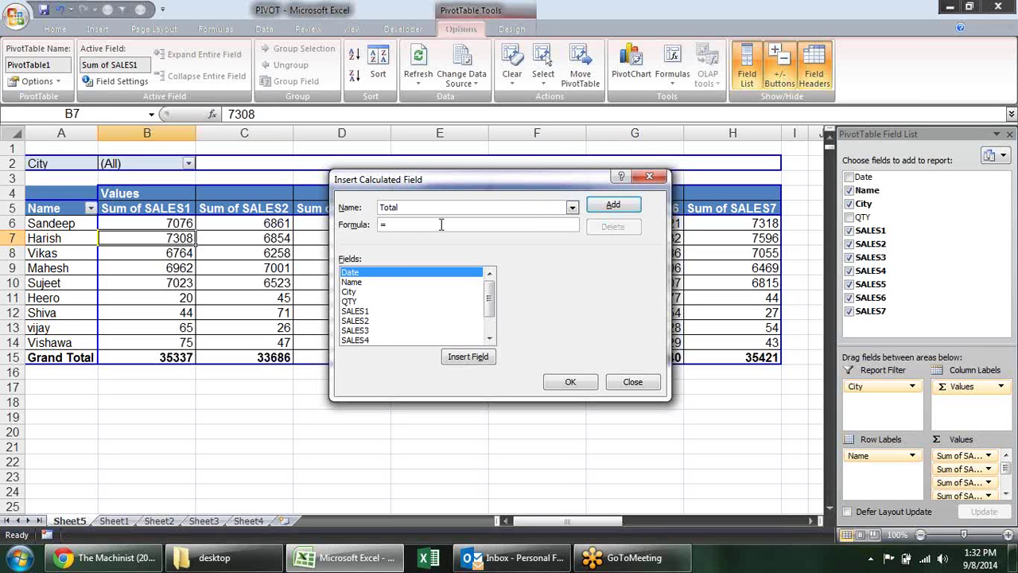
left_click(360, 311)
left_click(450, 359)
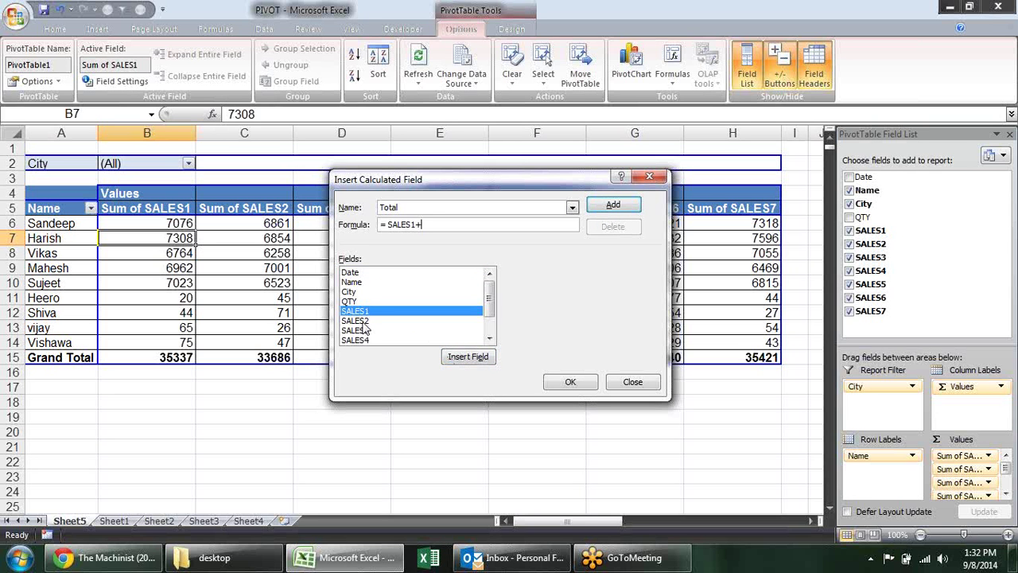
left_click(364, 322)
left_click(481, 359)
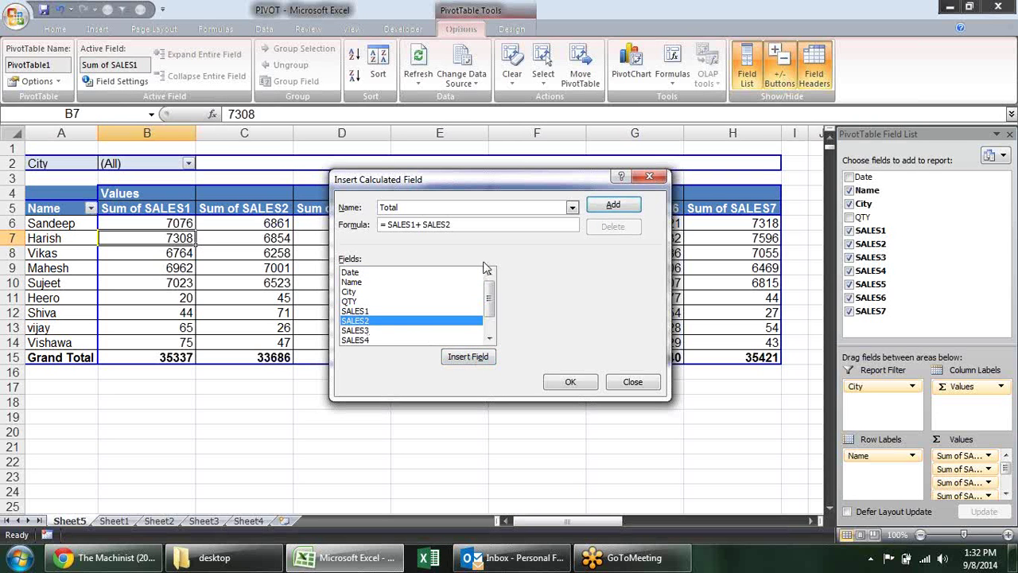
left_click(378, 330)
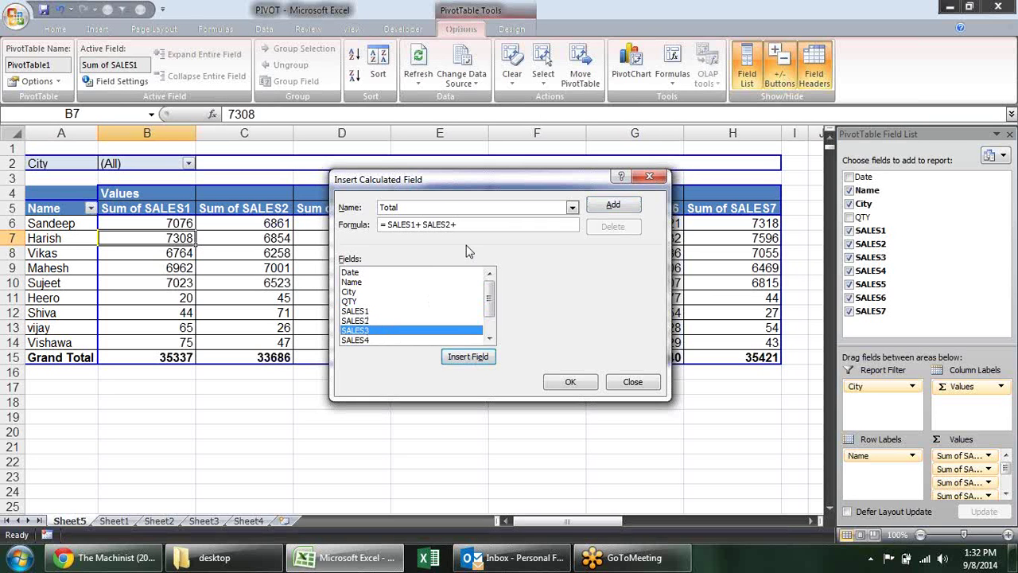
left_click(471, 358)
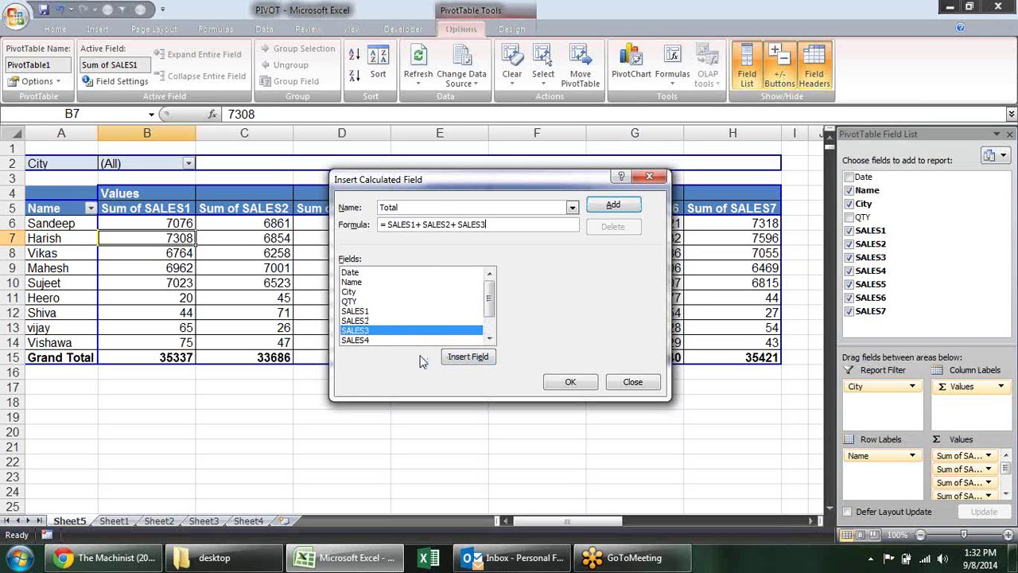
left_click(362, 340)
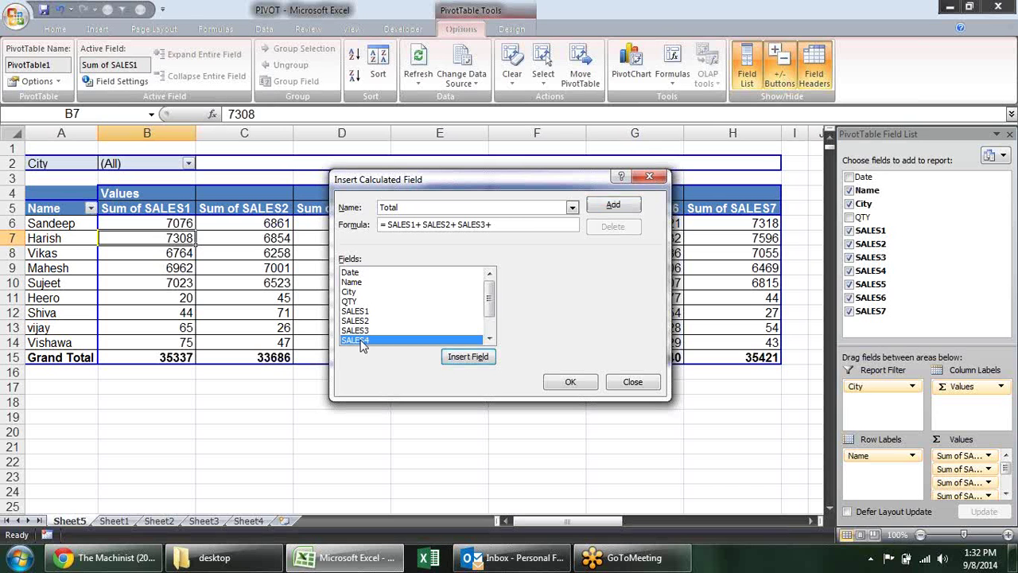
left_click(468, 358)
Append +SALES5, SALES6 and SALES7 to the Total formula and confirm the field.
type("+")
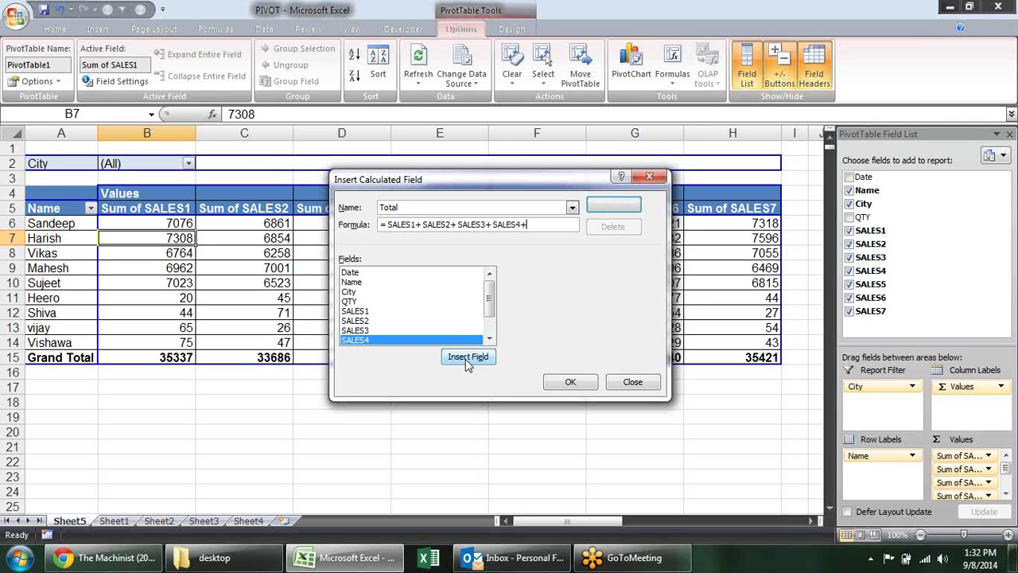
scroll(490, 287, "down", 1)
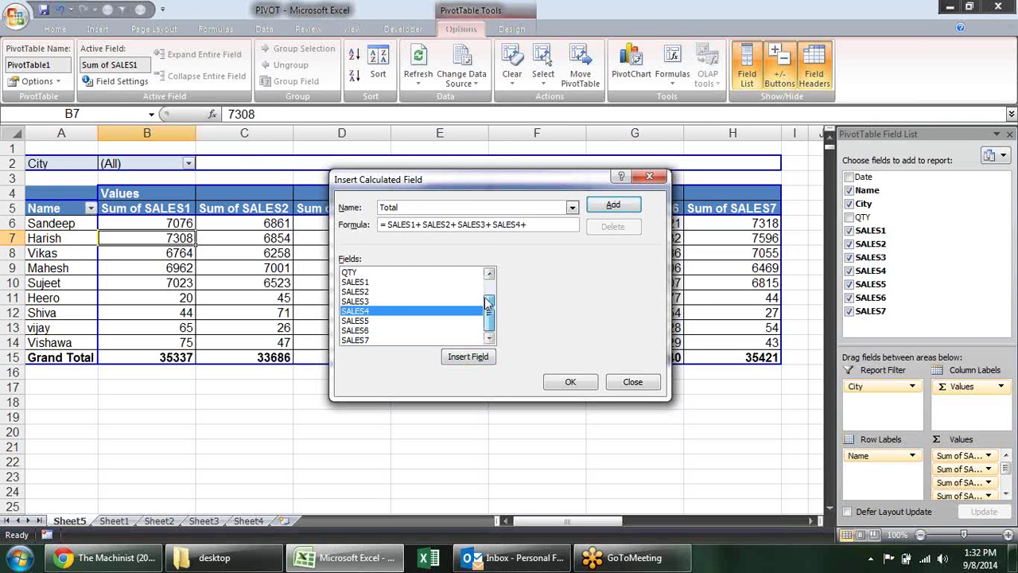
double_click(356, 323)
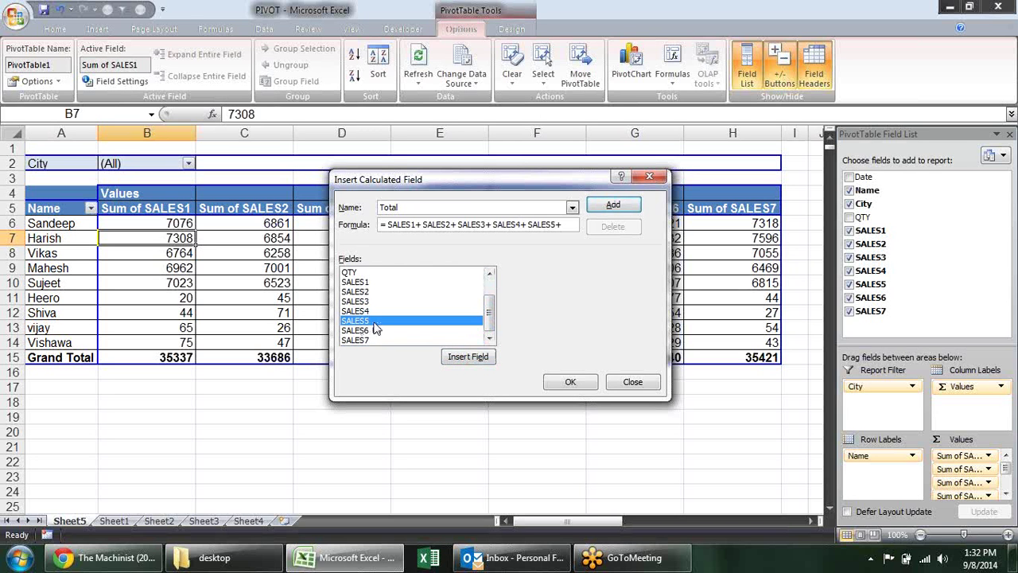
left_click(360, 326)
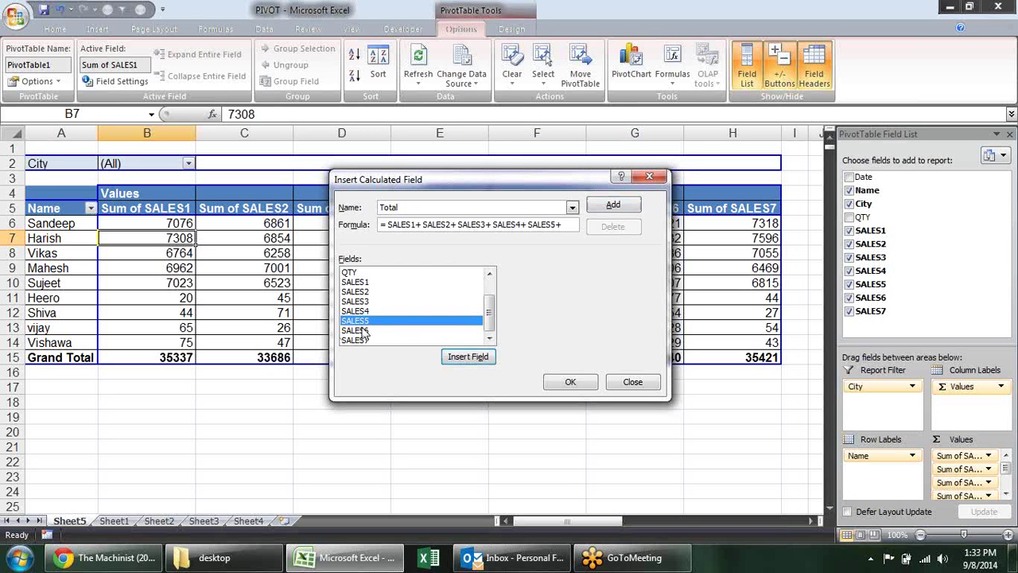
double_click(363, 332)
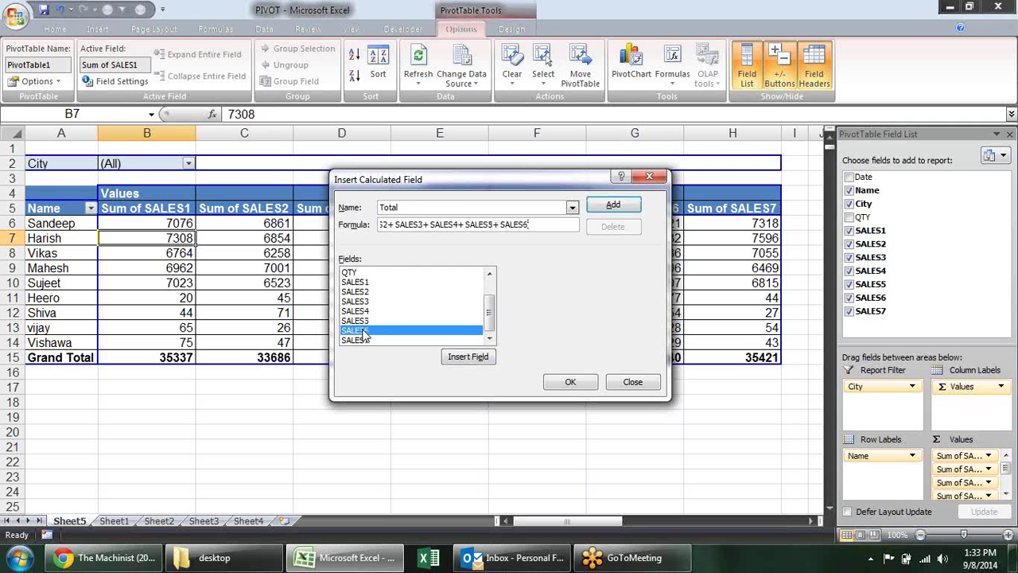
left_click(363, 341)
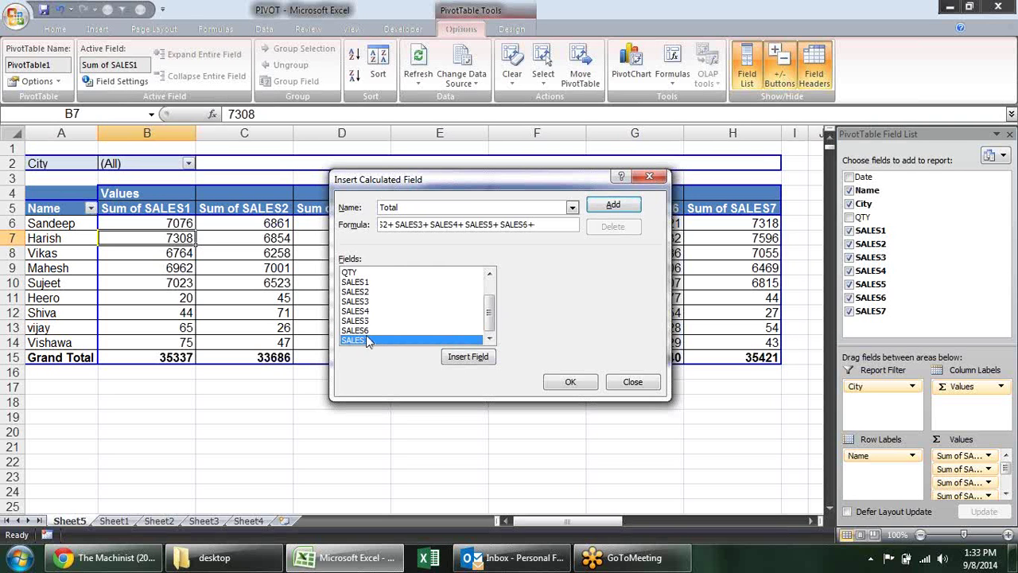
left_click(468, 357)
left_click(564, 384)
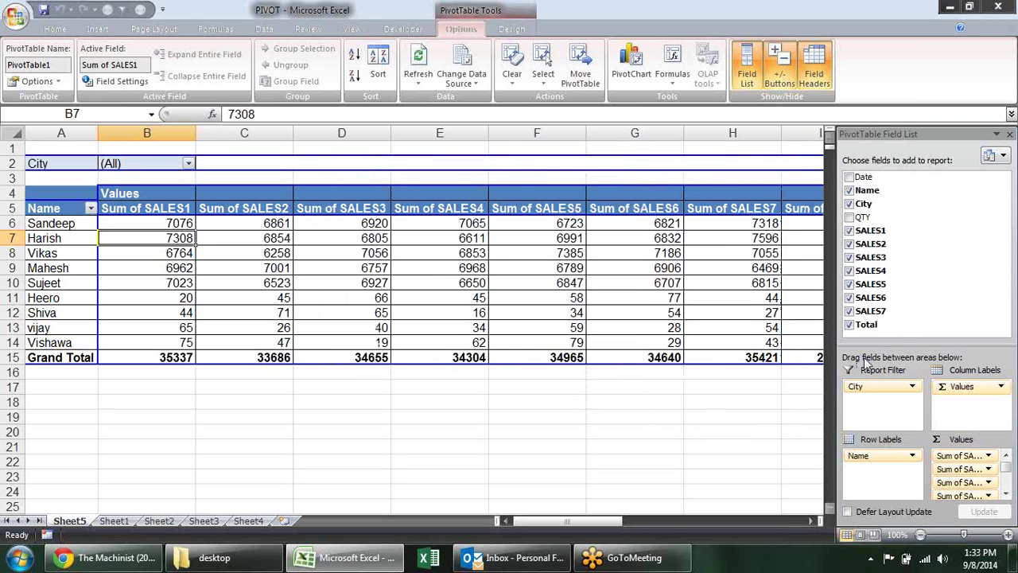
Uncheck SALES1 through SALES7 so only Sum of Total (243008) remains, then view Sheet1.
left_click(850, 231)
left_click(849, 244)
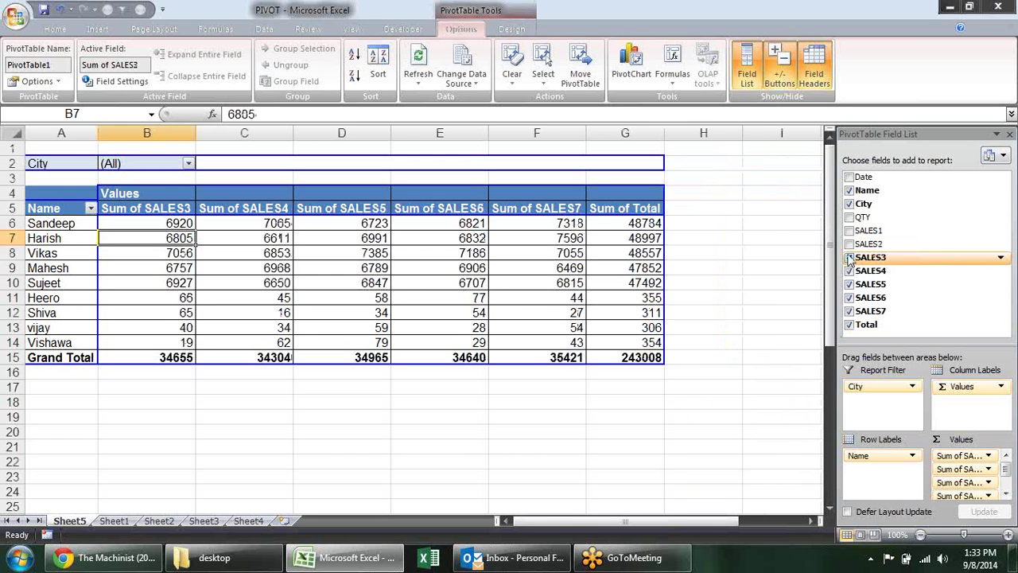
left_click(850, 257)
left_click(849, 270)
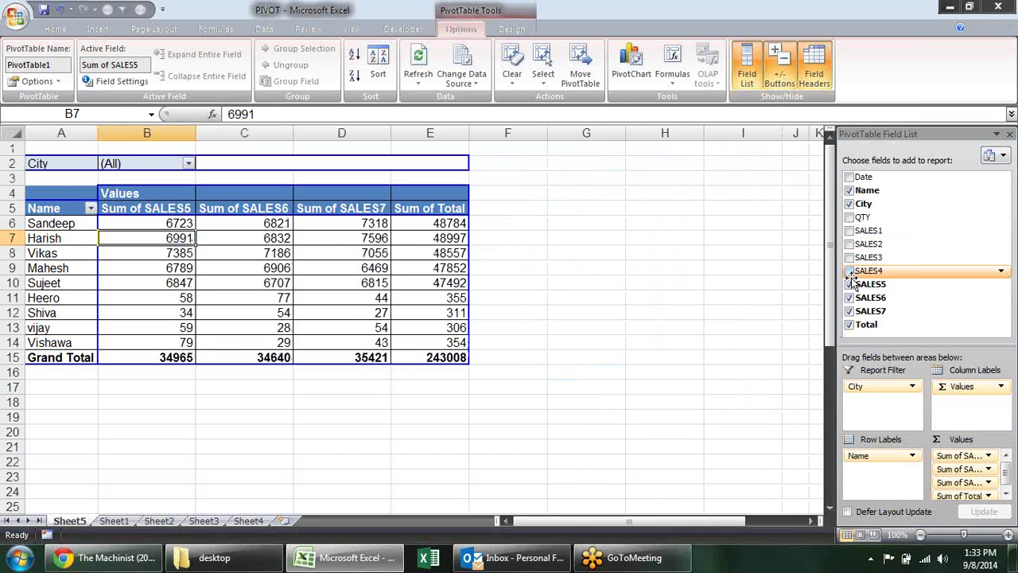
left_click(849, 284)
left_click(850, 297)
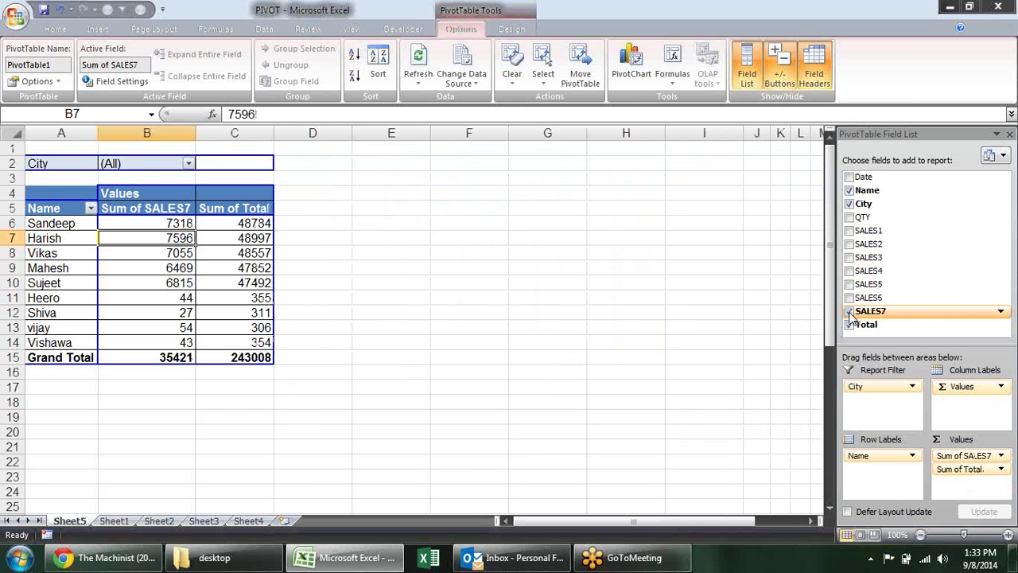
left_click(850, 311)
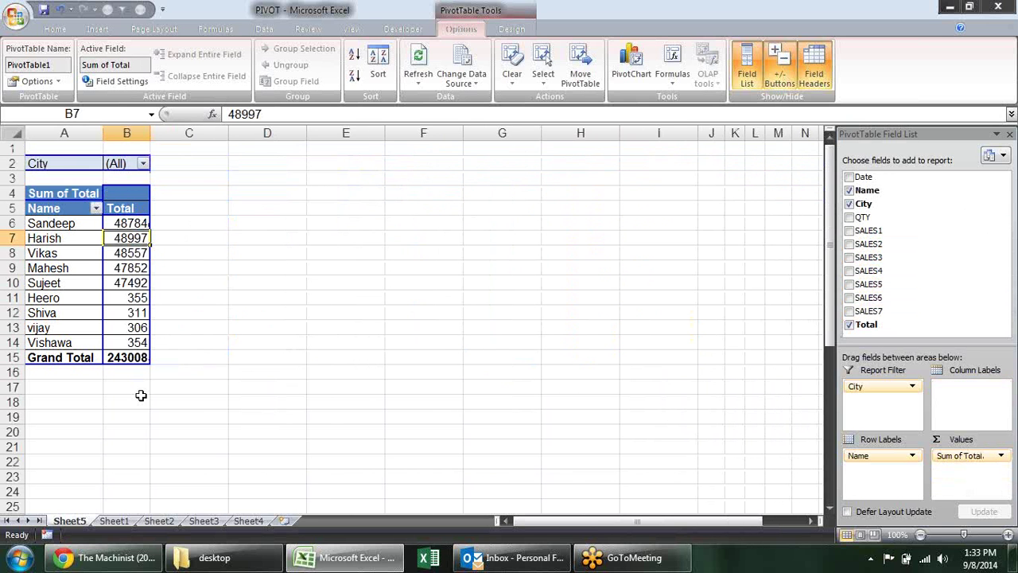
left_click(114, 520)
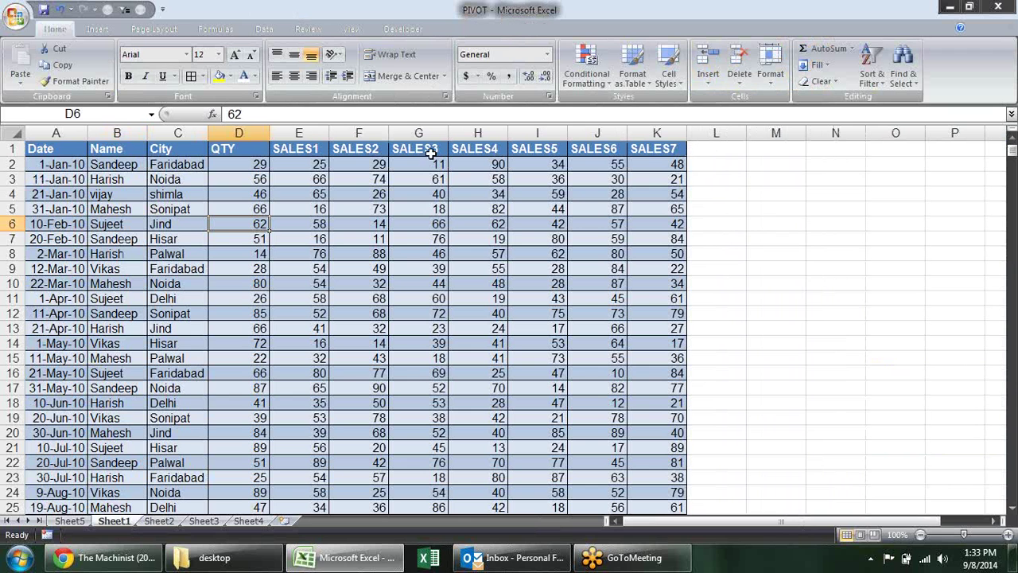
Return to Sheet5's pivot and open the Formulas options.
left_click(69, 520)
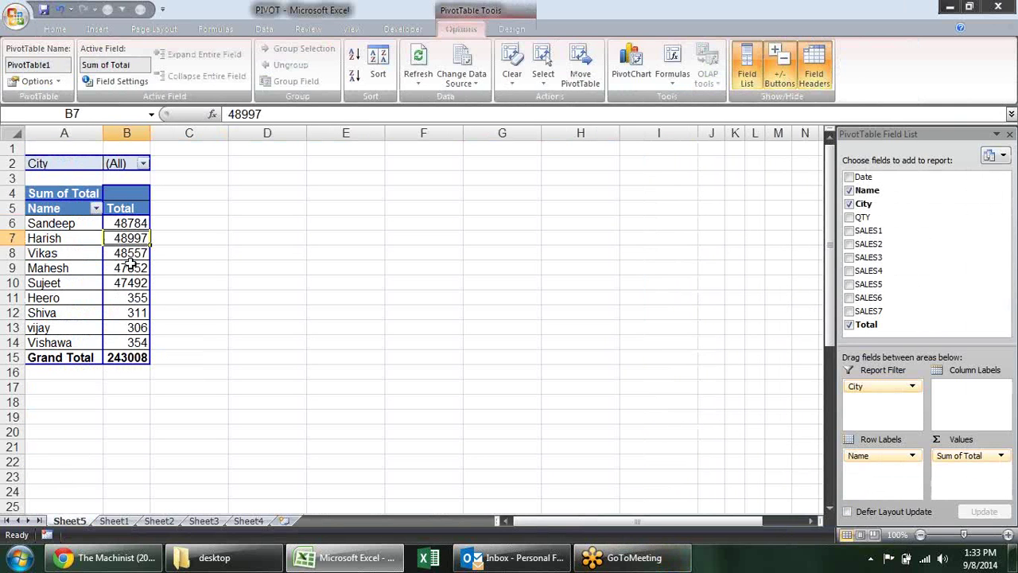
left_click(678, 77)
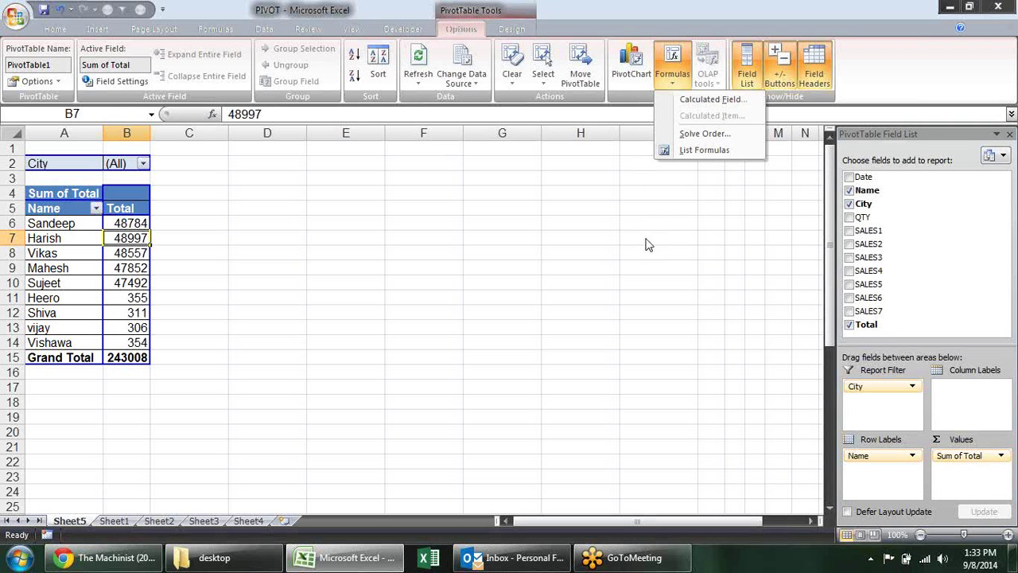
Delete the Total calculated field in the Insert Calculated Field dialog.
left_click(862, 327)
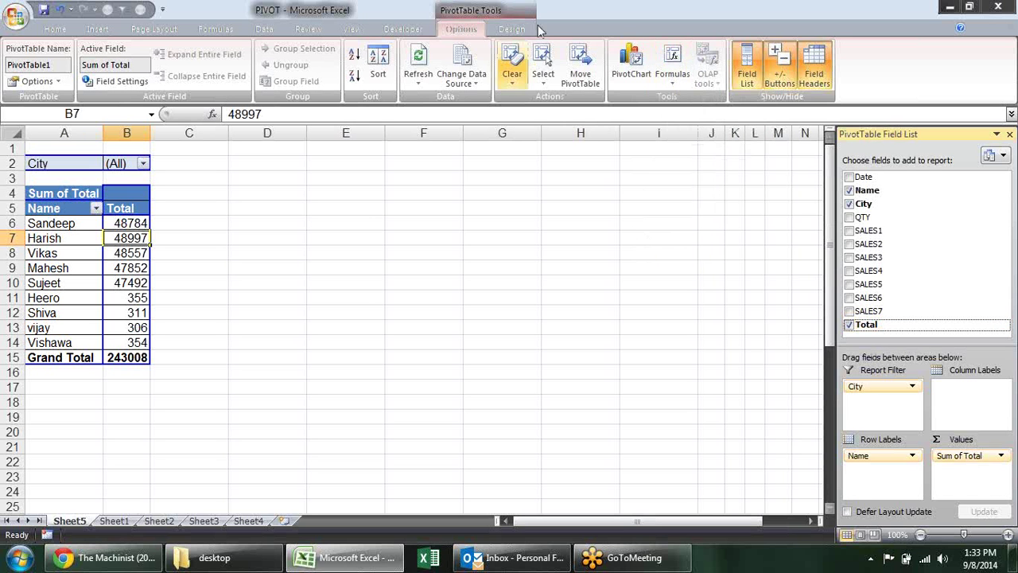
left_click(661, 79)
left_click(682, 100)
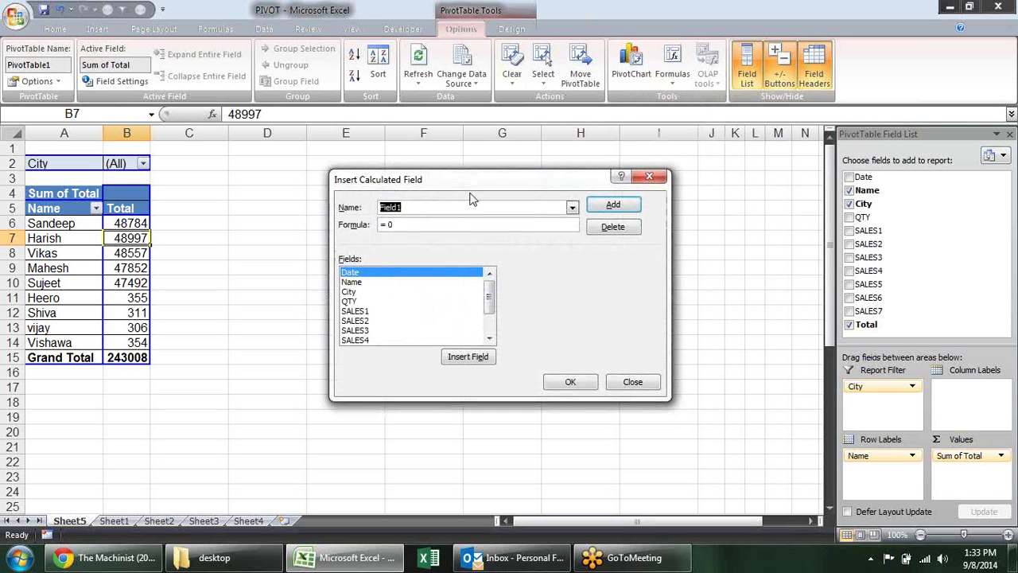
left_click(572, 209)
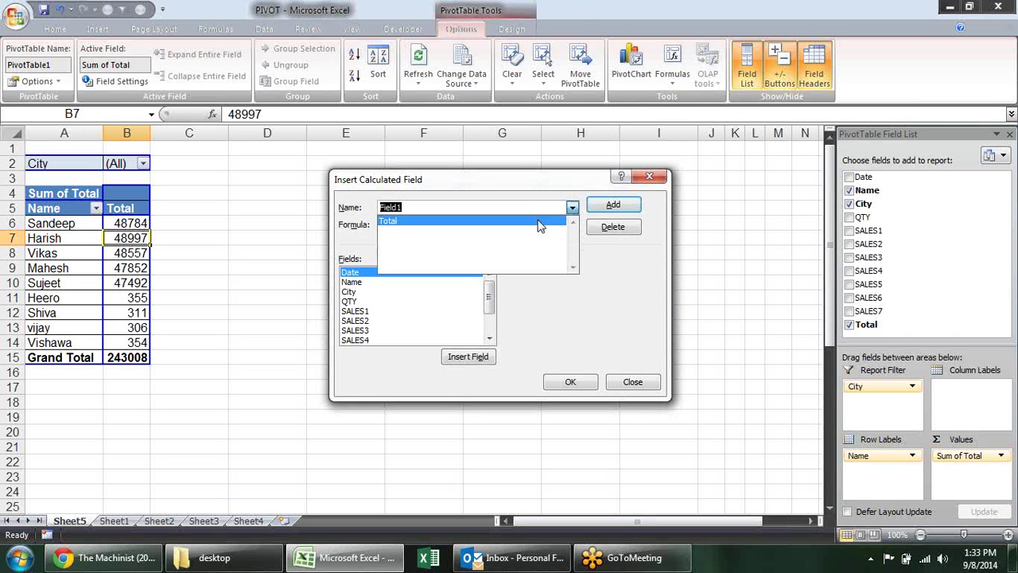
left_click(540, 222)
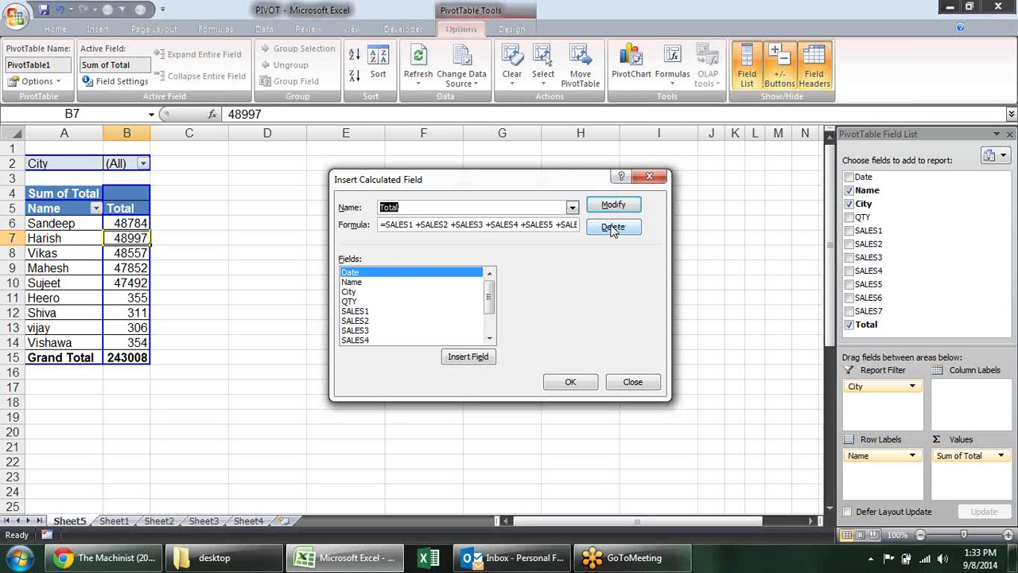
left_click(612, 228)
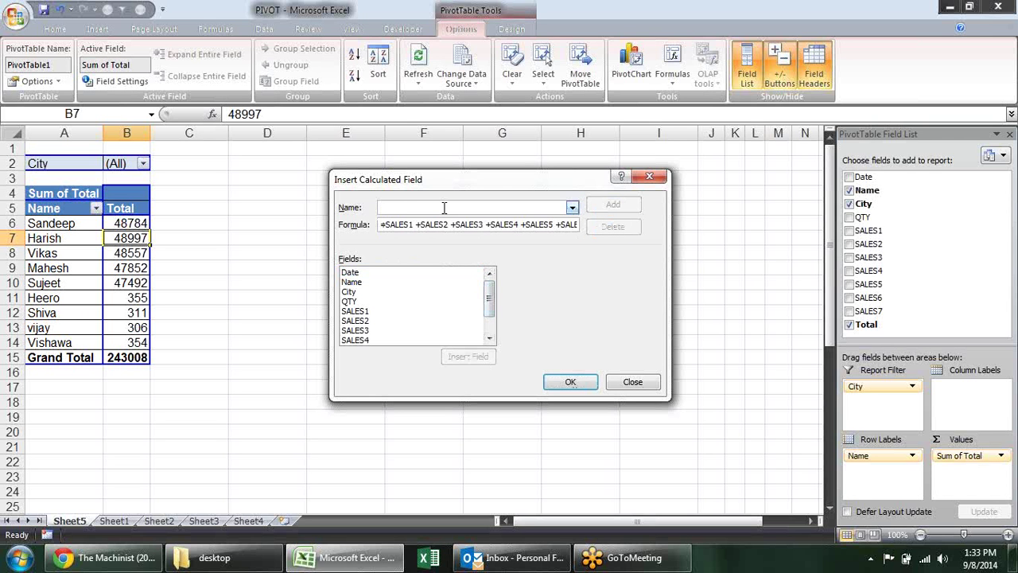
Add a calculated field named Amount with formula =QTY*SALES1.
type("total")
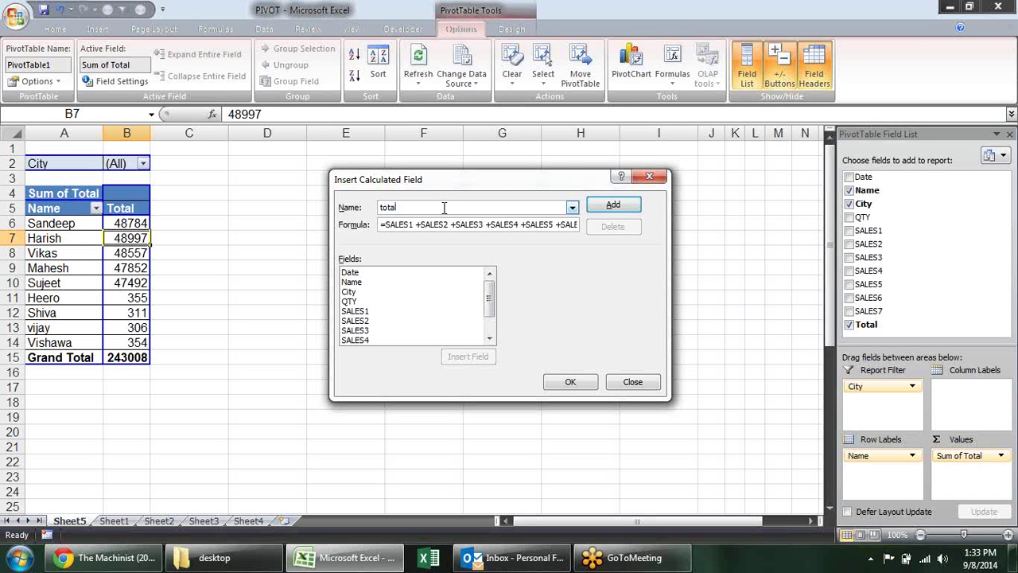
key("BackSpace")
type("Amount")
left_click_drag(386, 225, 795, 240)
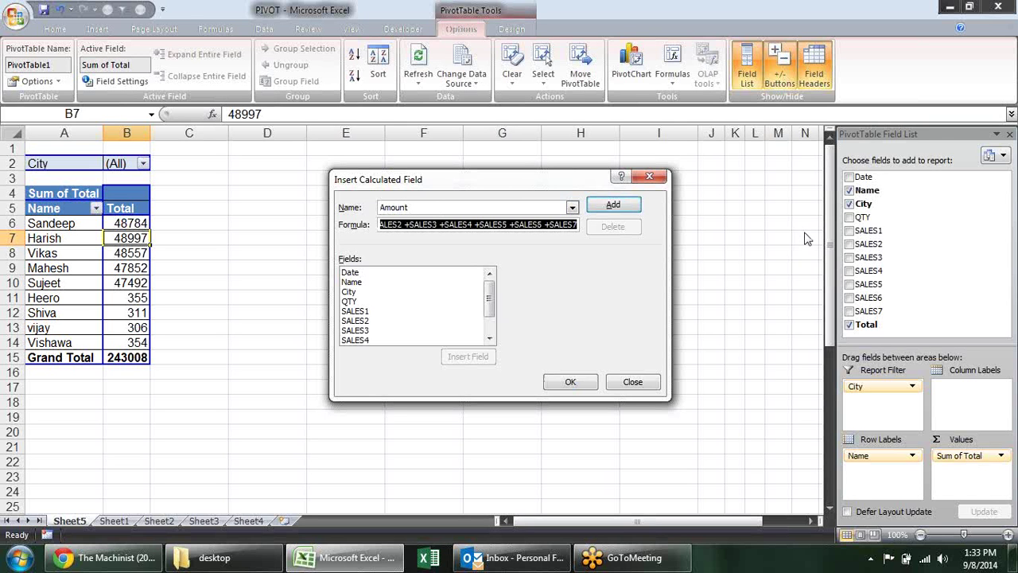
key("Delete")
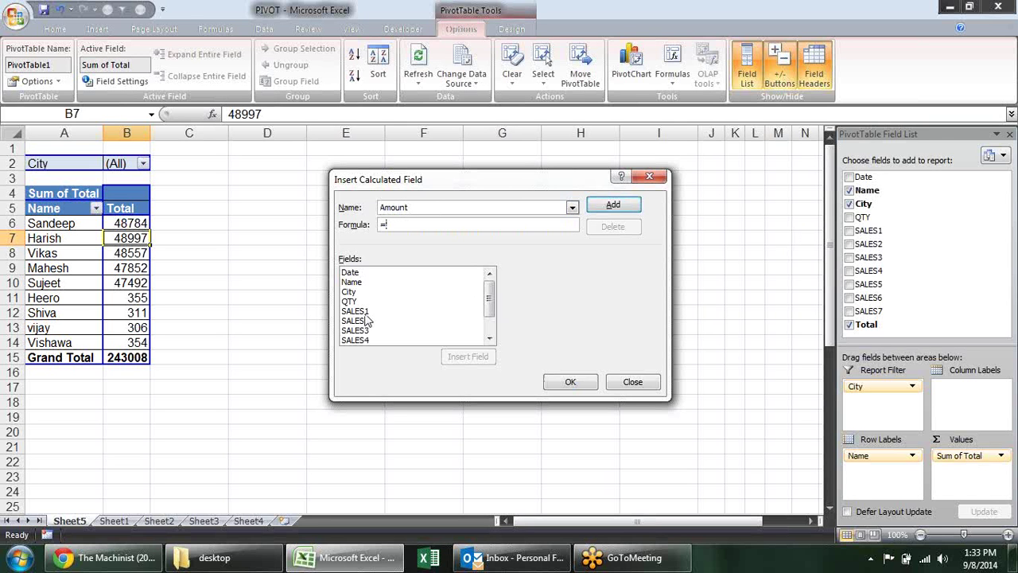
left_click(356, 302)
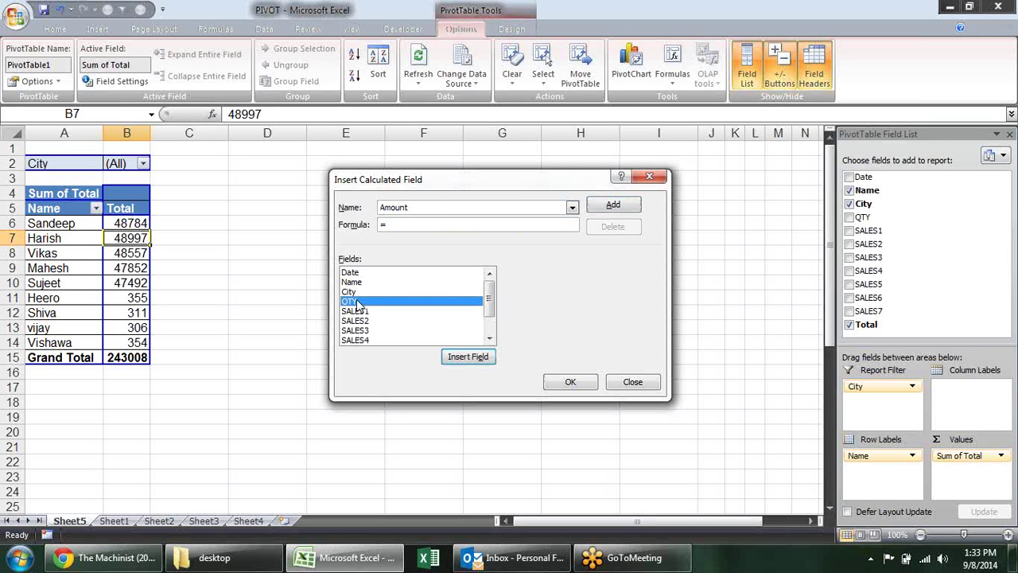
left_click(467, 358)
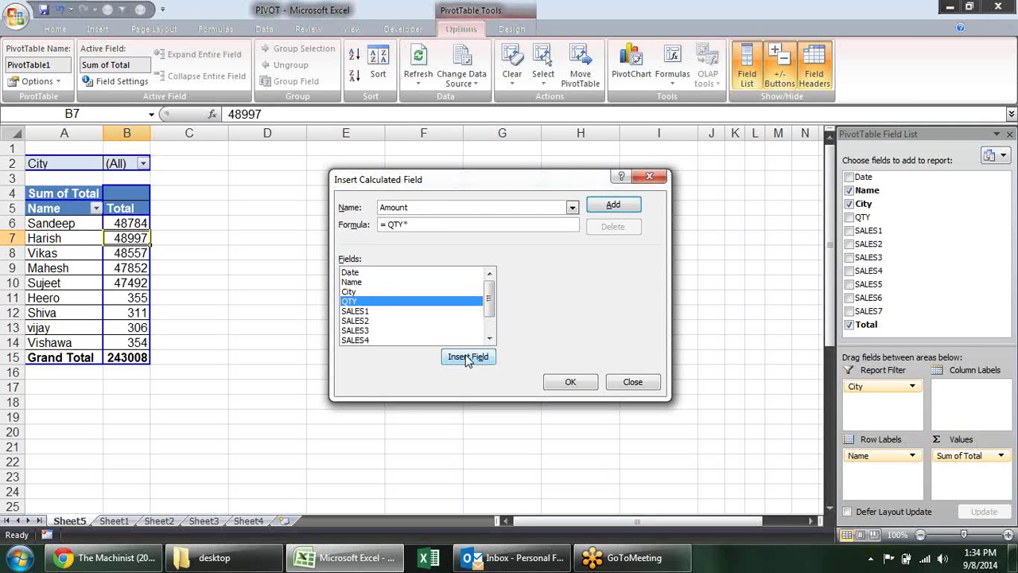
left_click(355, 311)
left_click(474, 357)
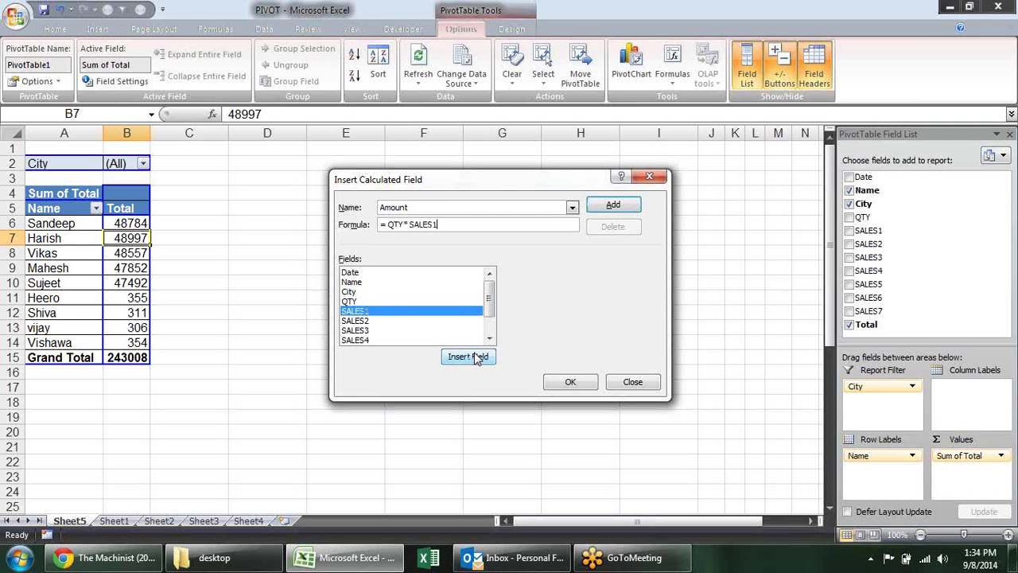
left_click(598, 204)
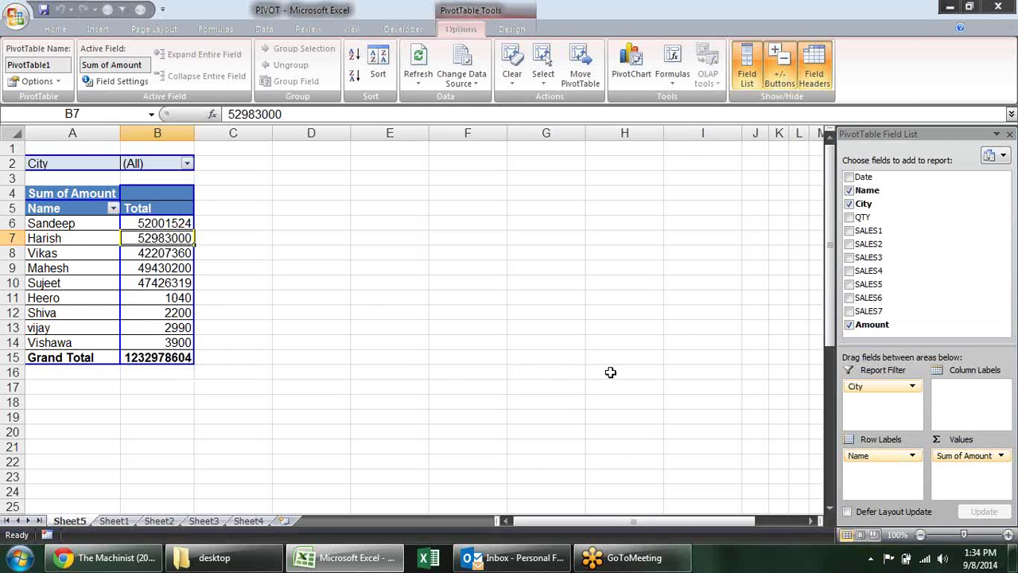
Check the first row's QTY (D2) and SALES1 (E2) on Sheet1, then return to the Sheet5 pivot.
left_click(113, 520)
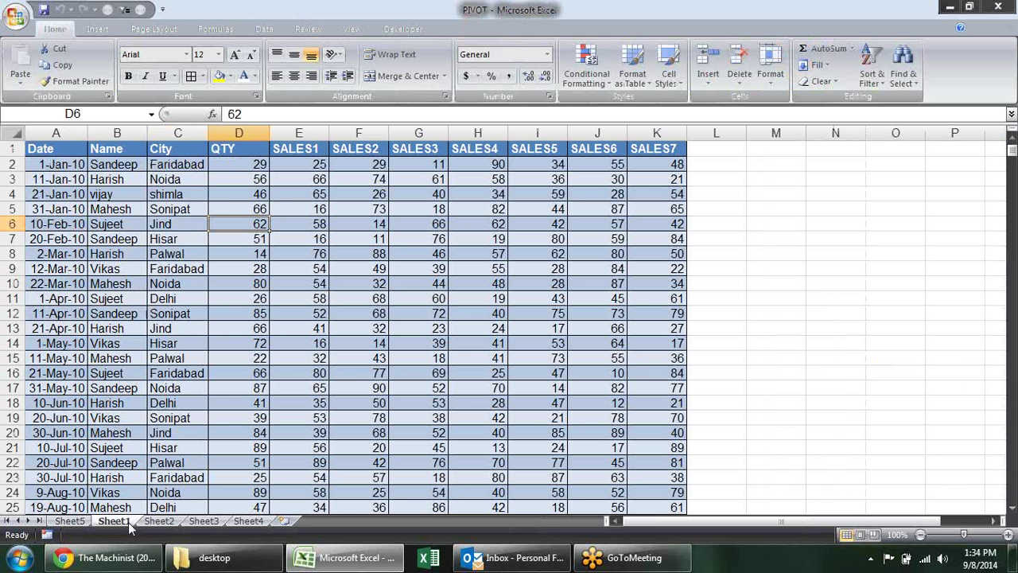
left_click(240, 164)
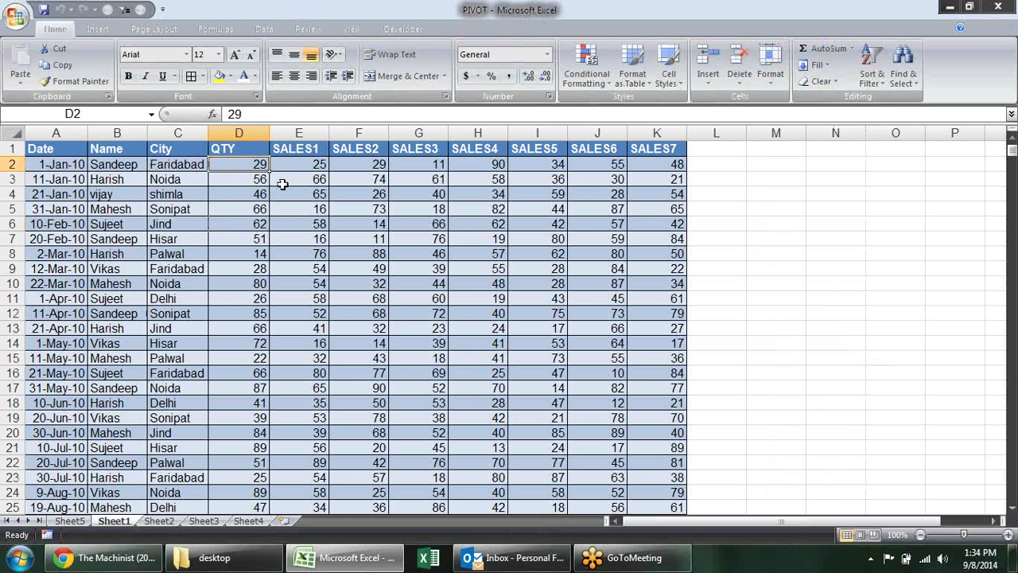
left_click(288, 166)
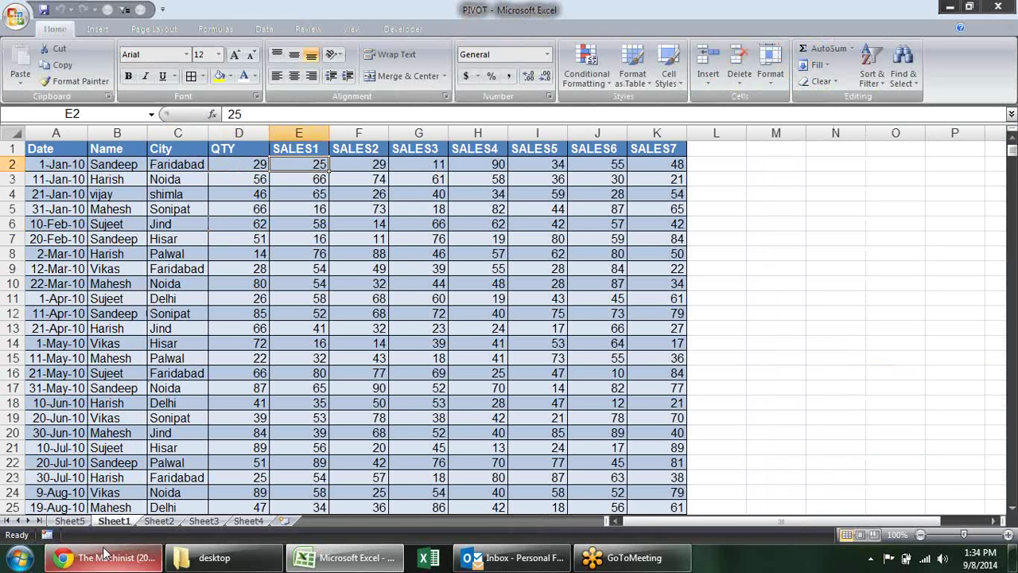
left_click(70, 521)
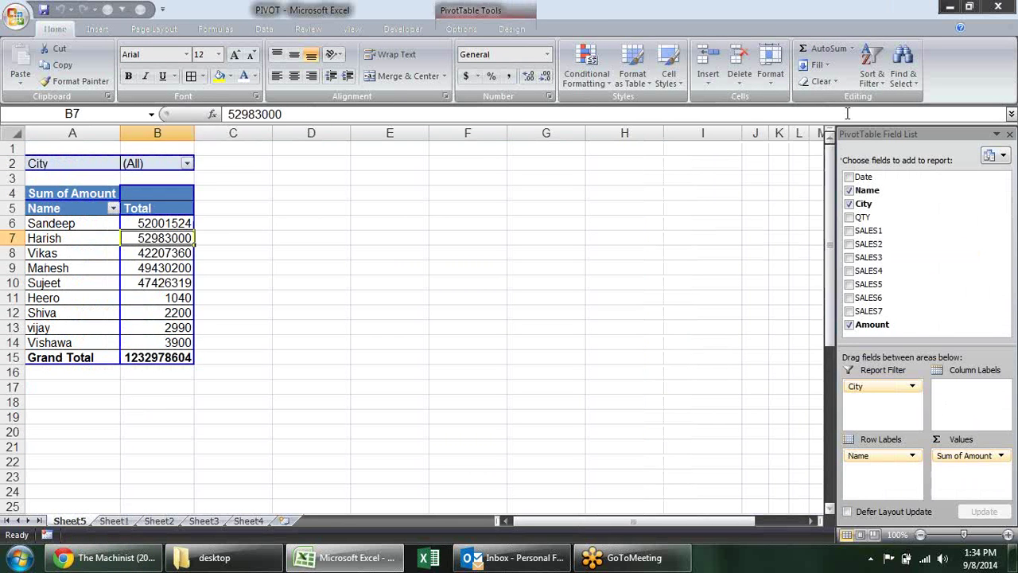
Delete the Amount calculated field through the Calculated Field dialog.
left_click(867, 326)
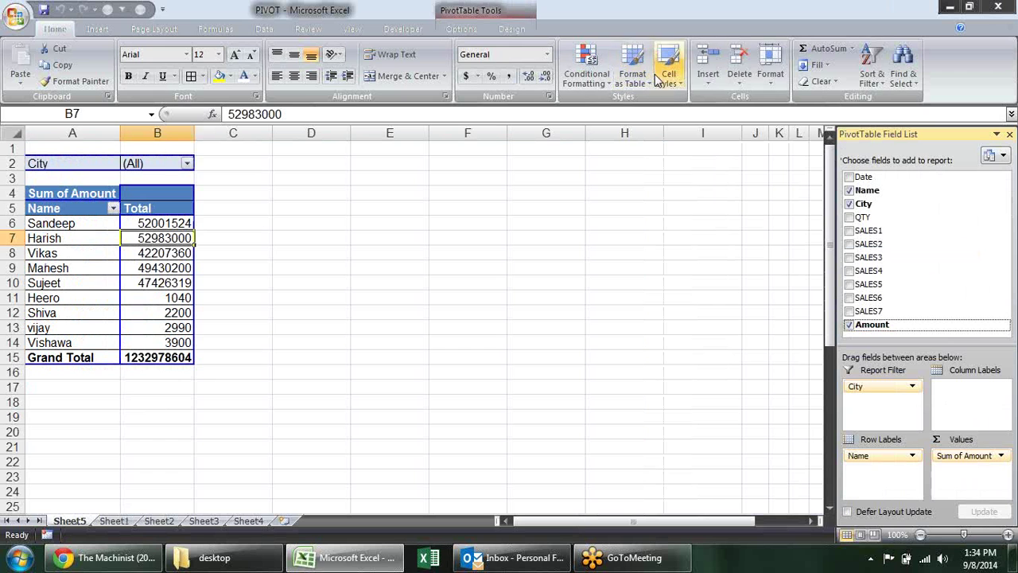
left_click(465, 29)
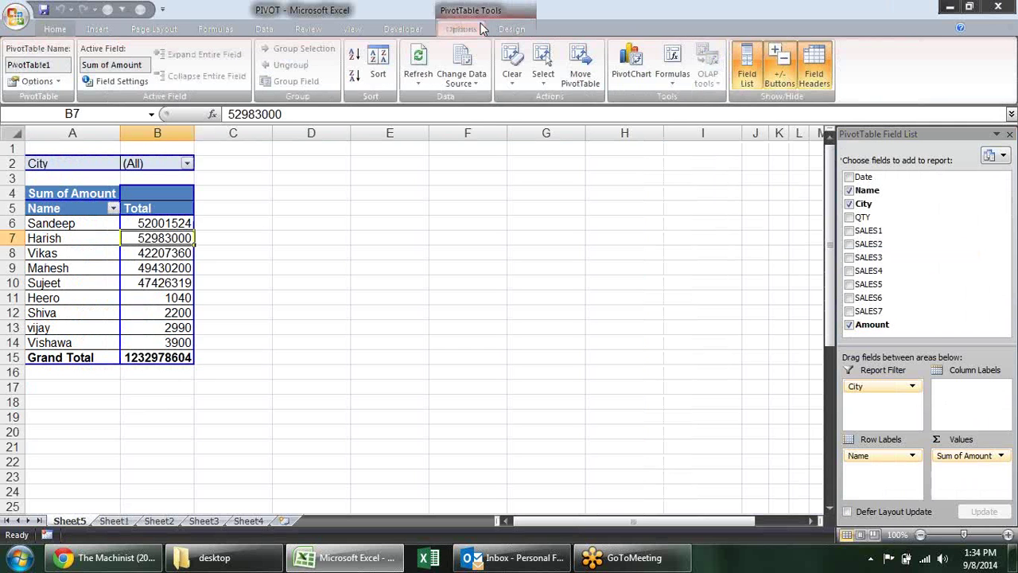
left_click(670, 74)
left_click(680, 98)
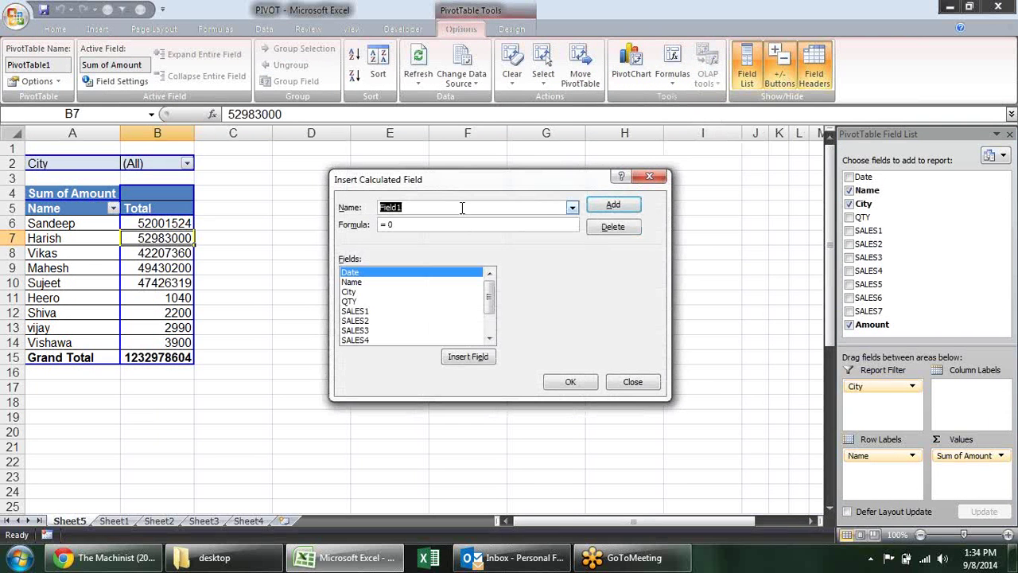
left_click(572, 207)
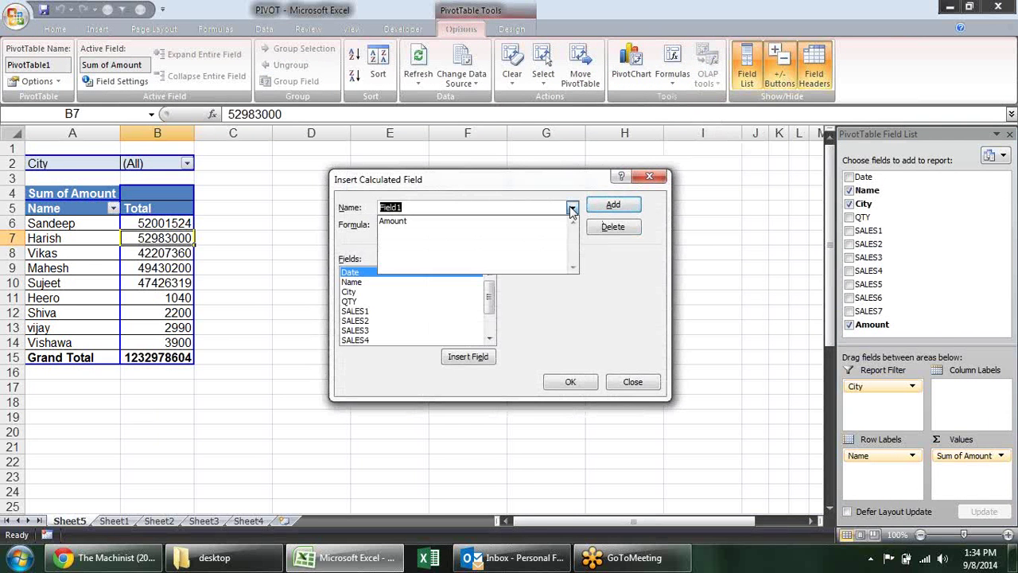
left_click(523, 222)
left_click(613, 229)
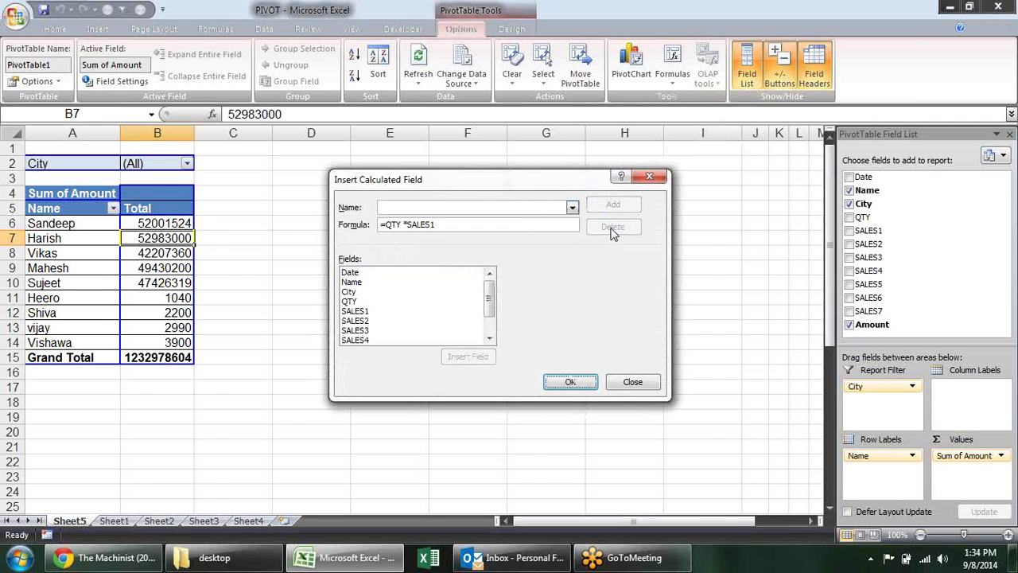
left_click(554, 385)
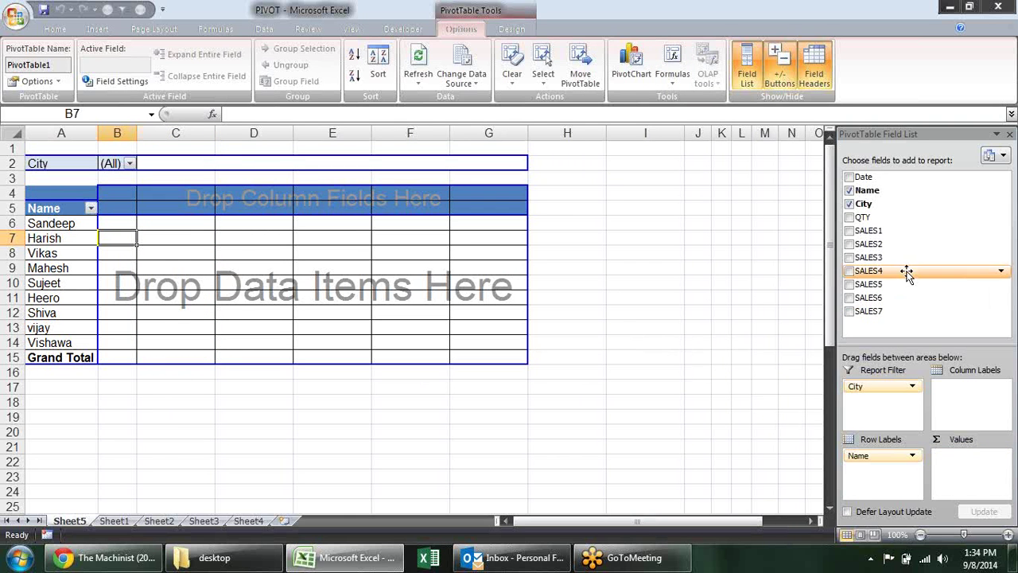
Add SALES1 to the pivot values so it shows Sum of SALES1 per Name, totalling 35337.
left_click(849, 231)
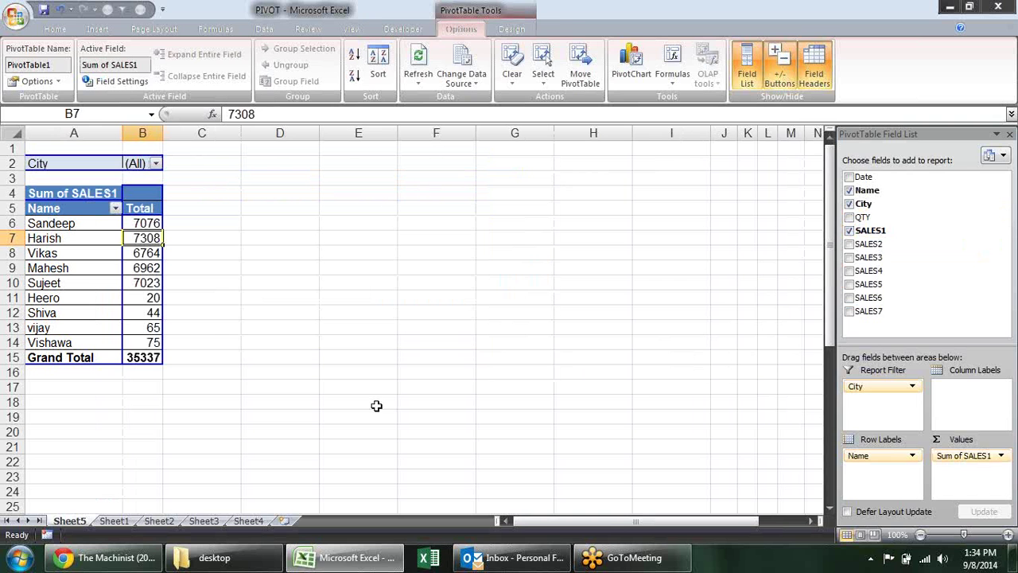
left_click(386, 356)
left_click(38, 301)
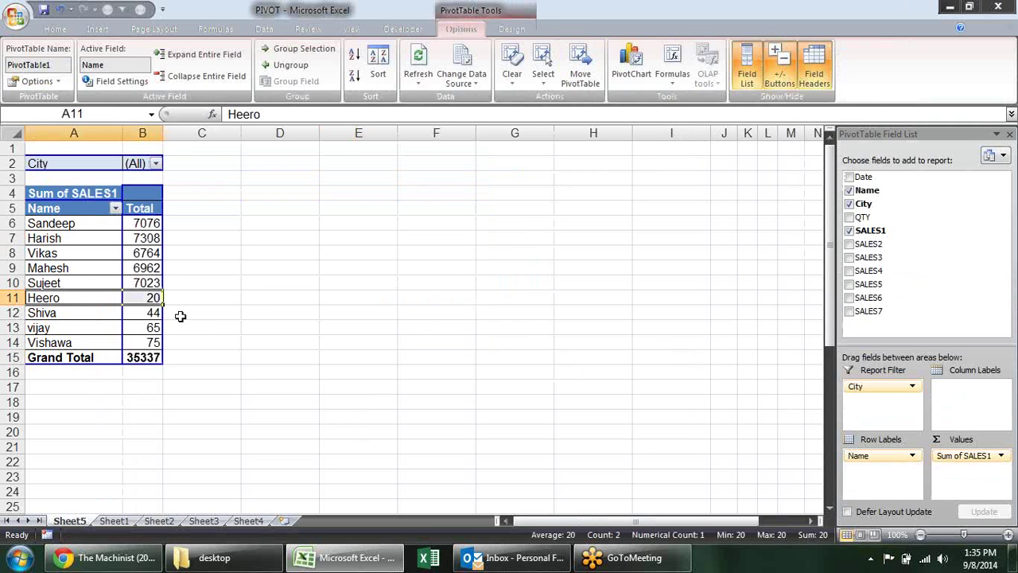
left_click(672, 65)
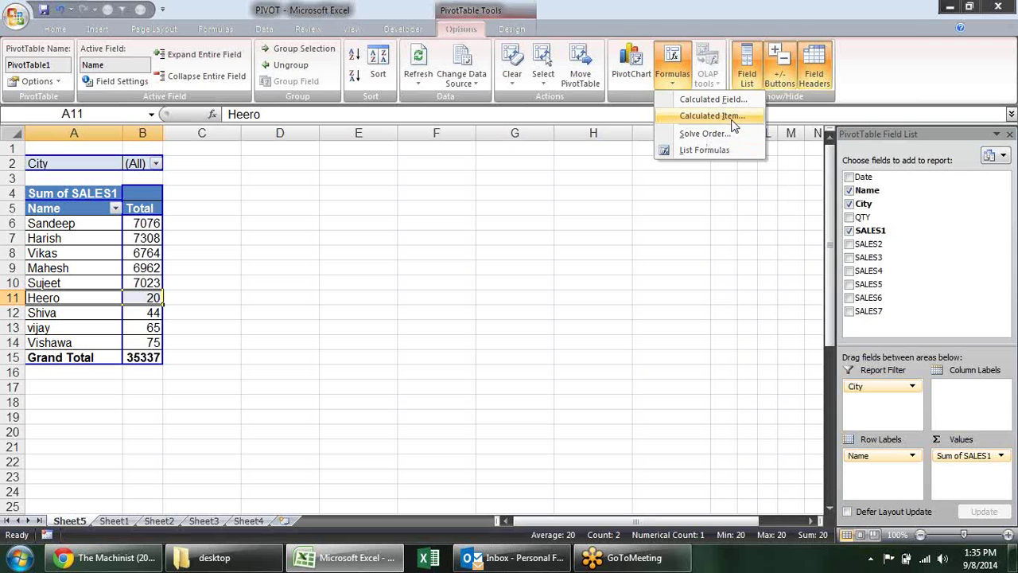
left_click(536, 248)
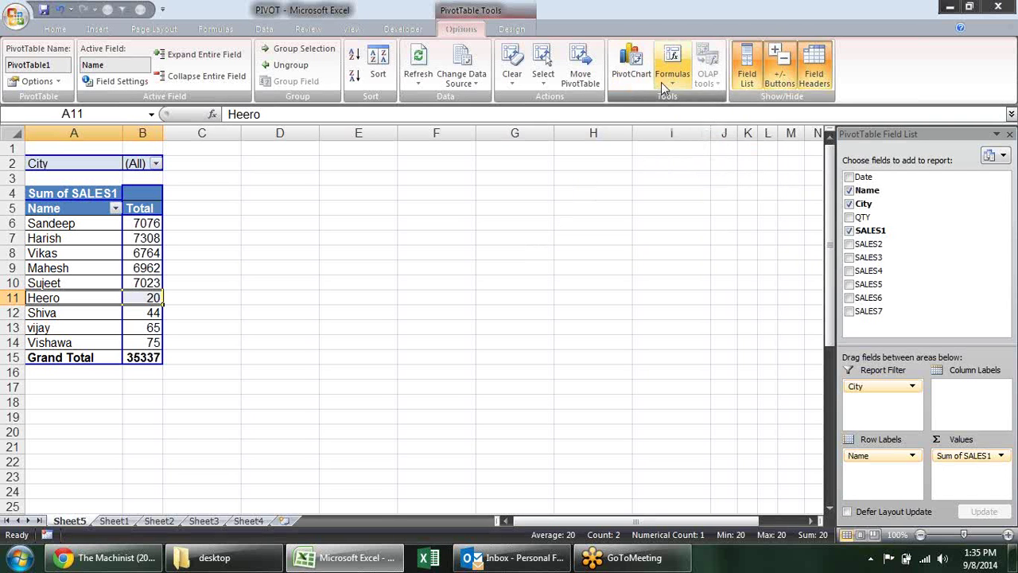
left_click(672, 80)
Create a calculated field named Amount with the formula QTY * SALES1.
left_click(692, 98)
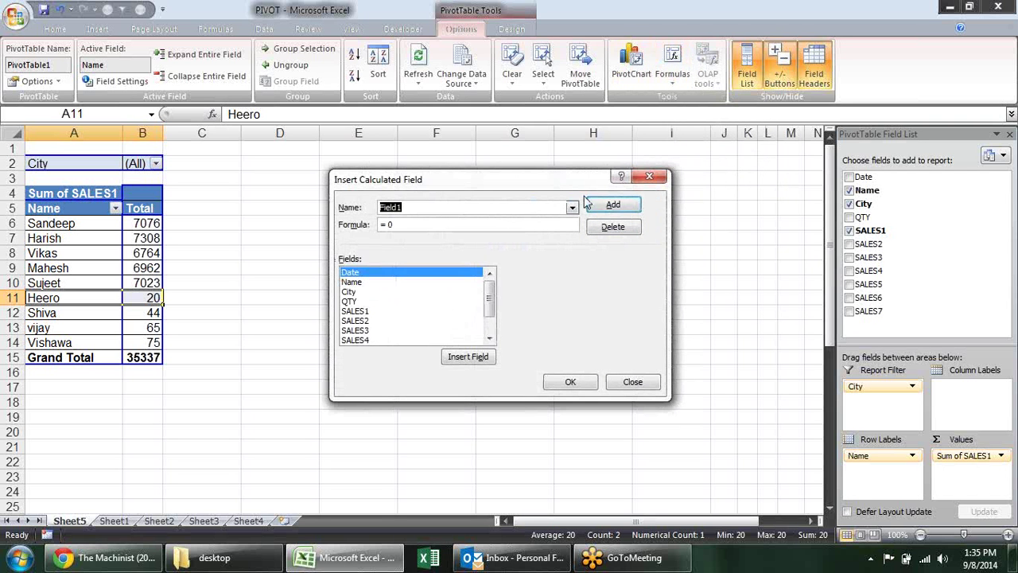
left_click(572, 209)
left_click(561, 238)
type("Amount")
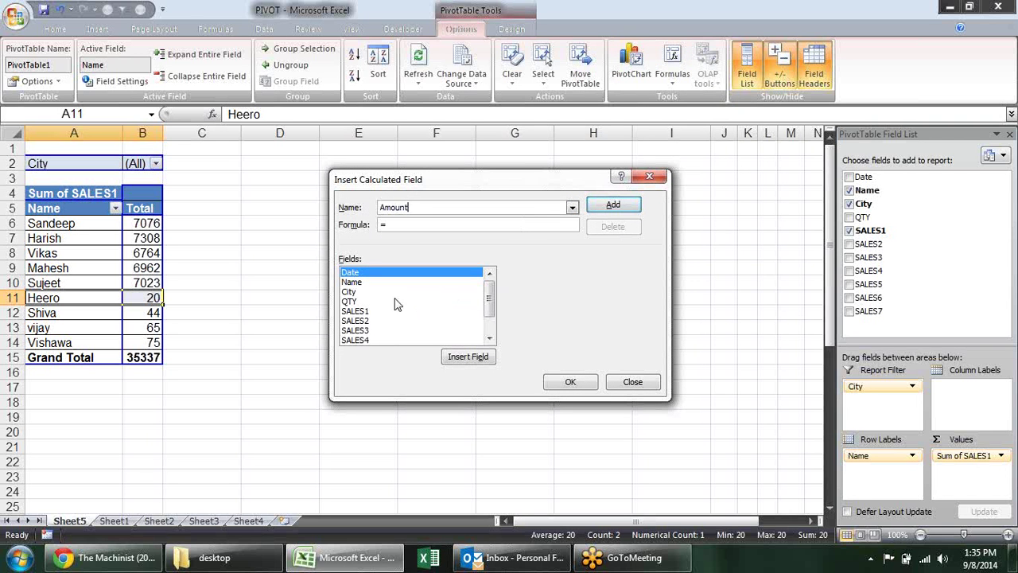
left_click(394, 302)
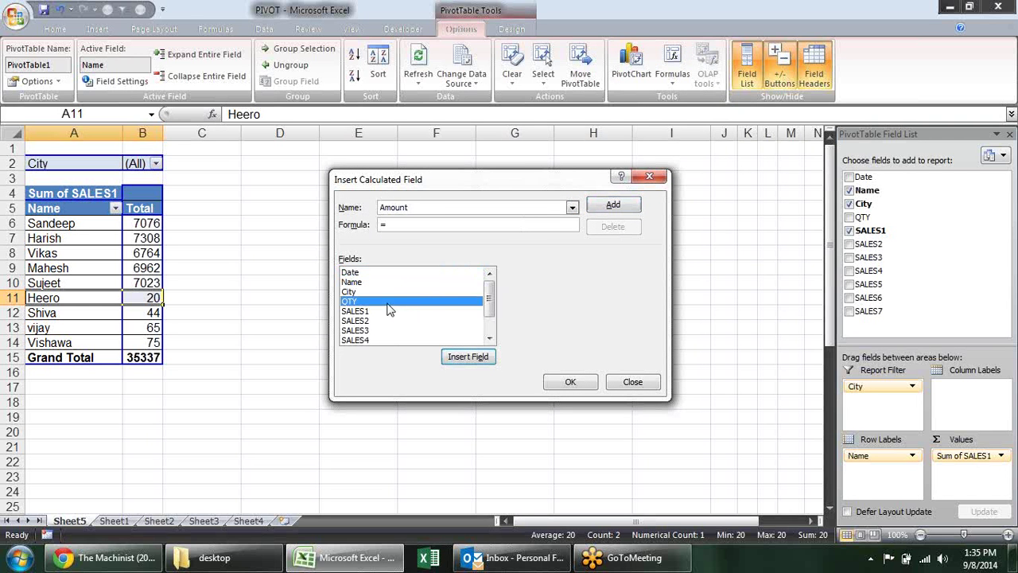
left_click(474, 356)
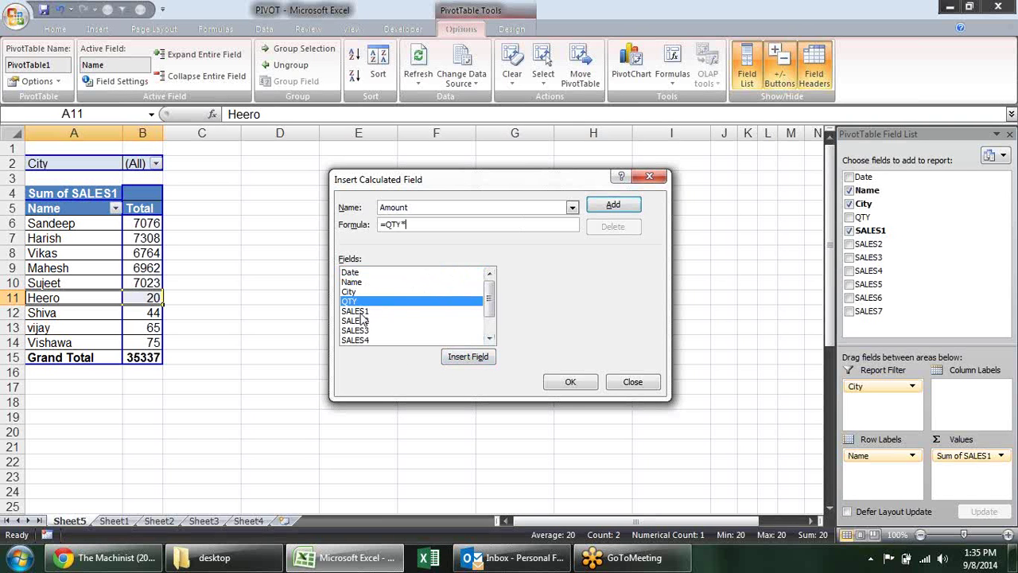
left_click(370, 311)
left_click(469, 356)
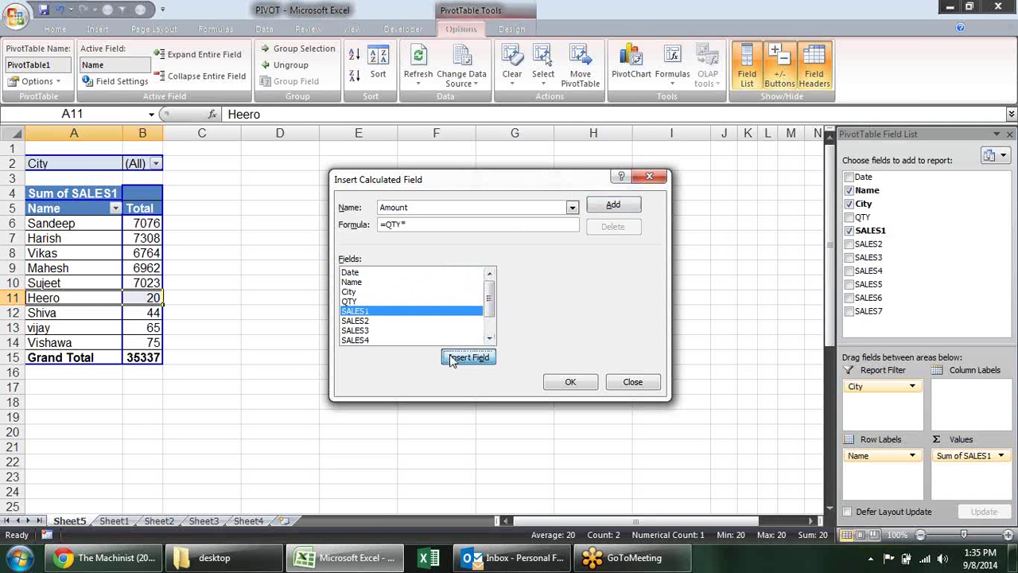
left_click(570, 382)
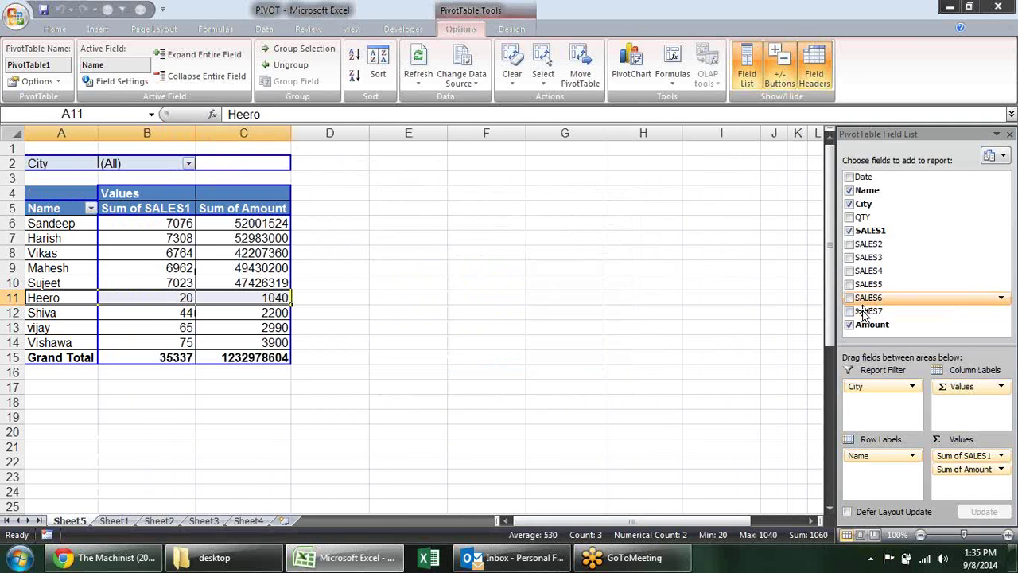
Remove Sum of Amount from the pivot and select the Shiva, vijay and Vishawa name rows.
left_click(849, 325)
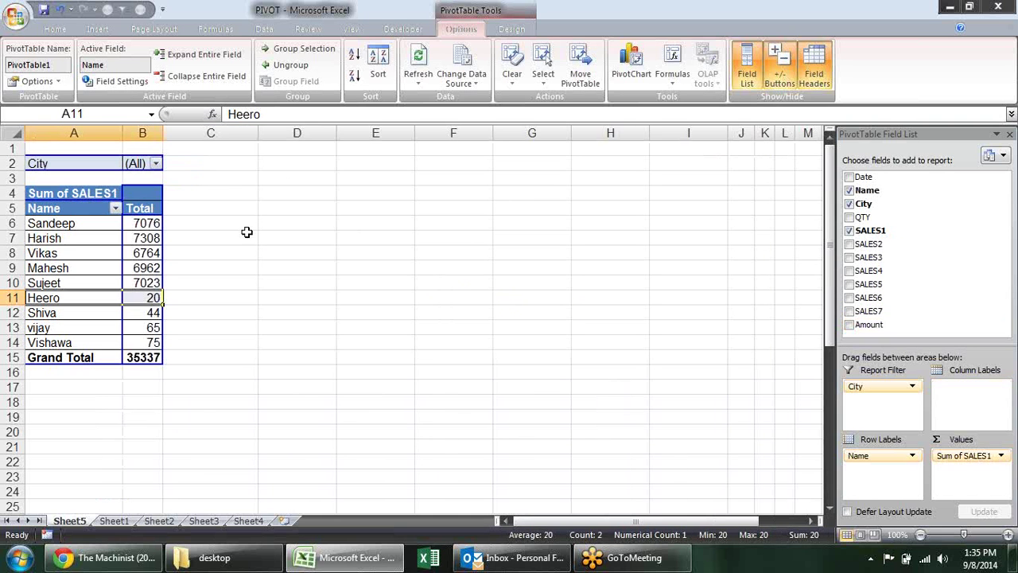
left_click(111, 268)
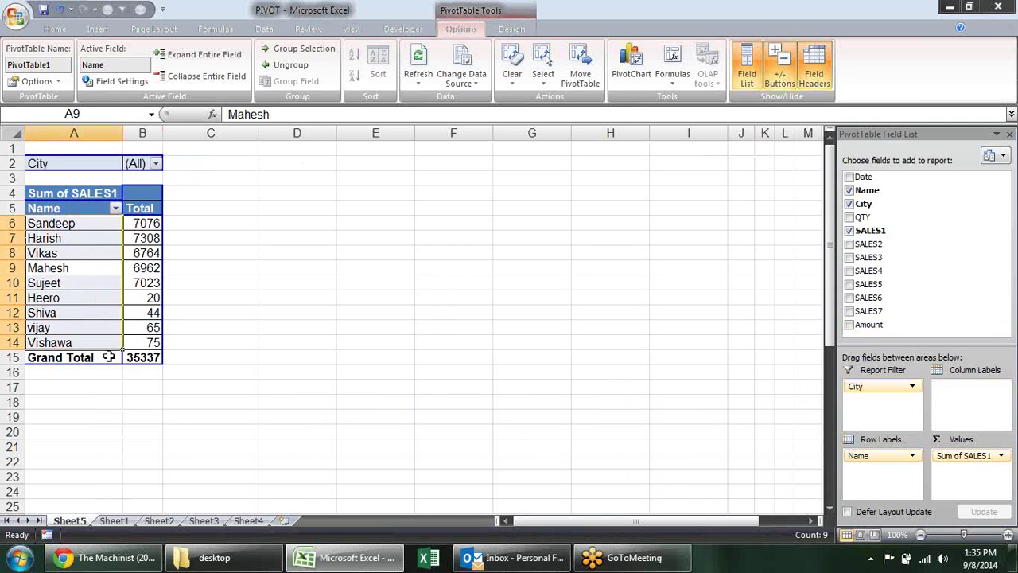
left_click(93, 284)
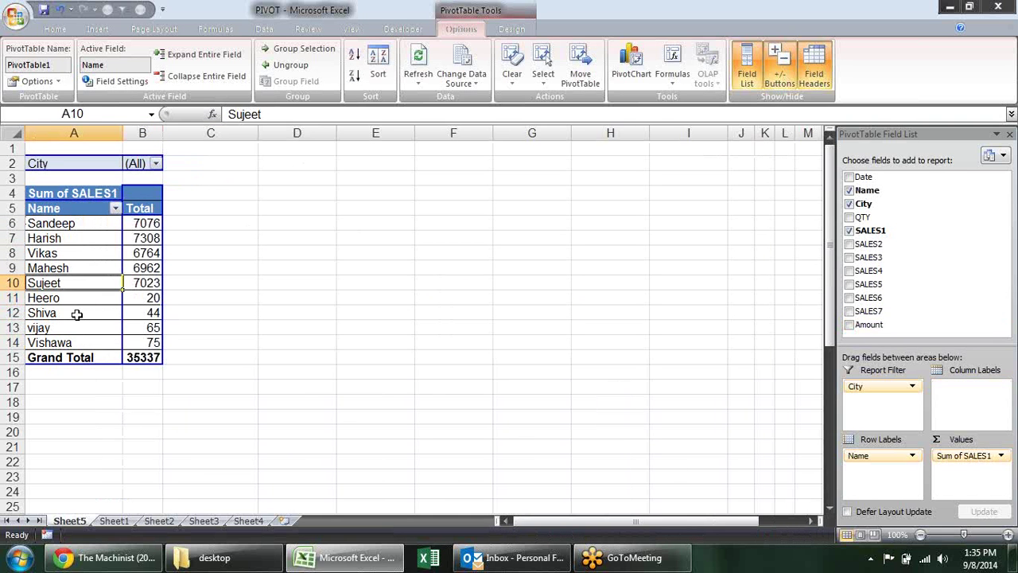
left_click_drag(74, 314, 77, 342)
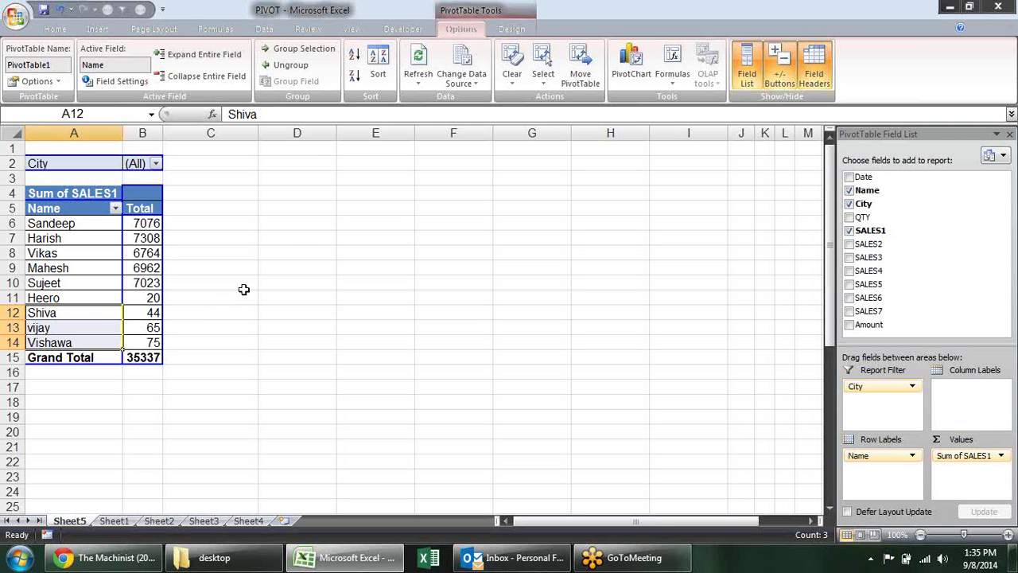
left_click(672, 76)
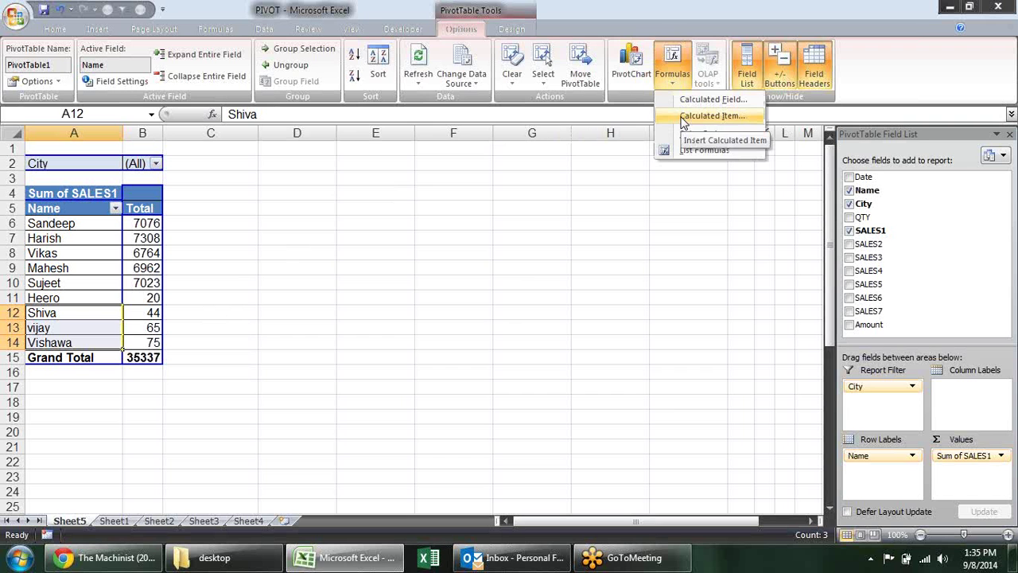
Start a calculated item in the Name field and list the Name items.
left_click(684, 116)
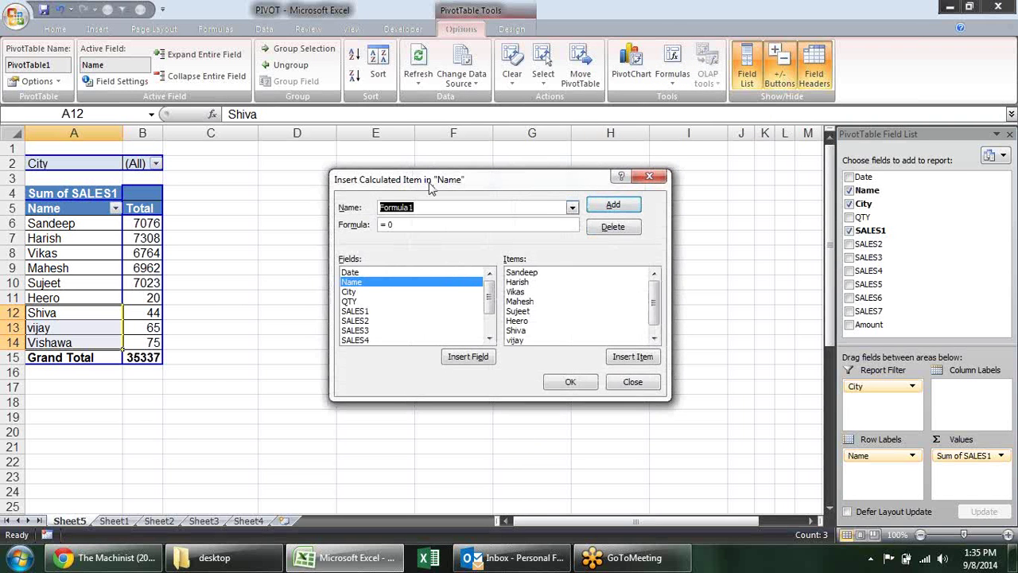
left_click_drag(429, 186, 391, 180)
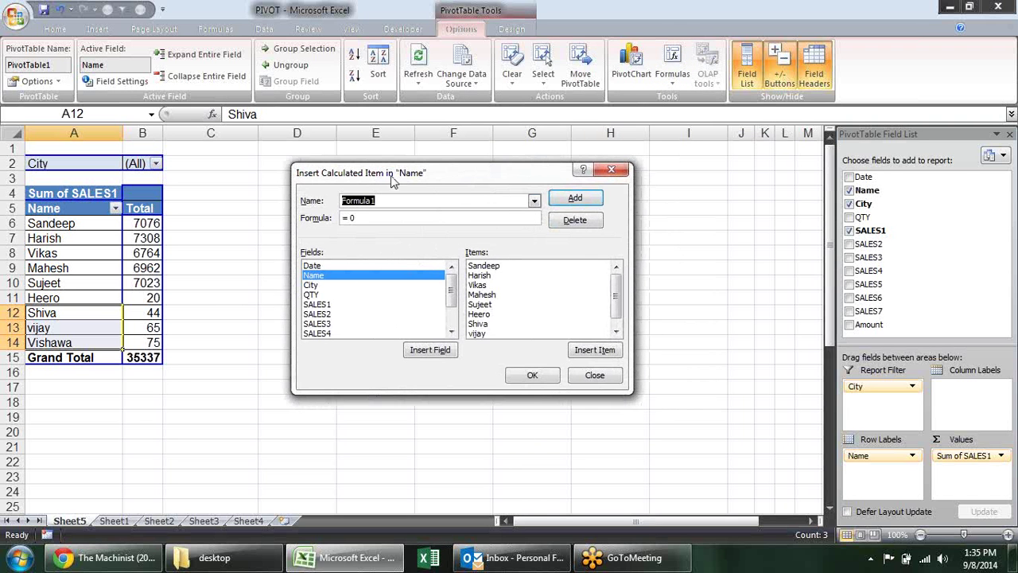
left_click(319, 285)
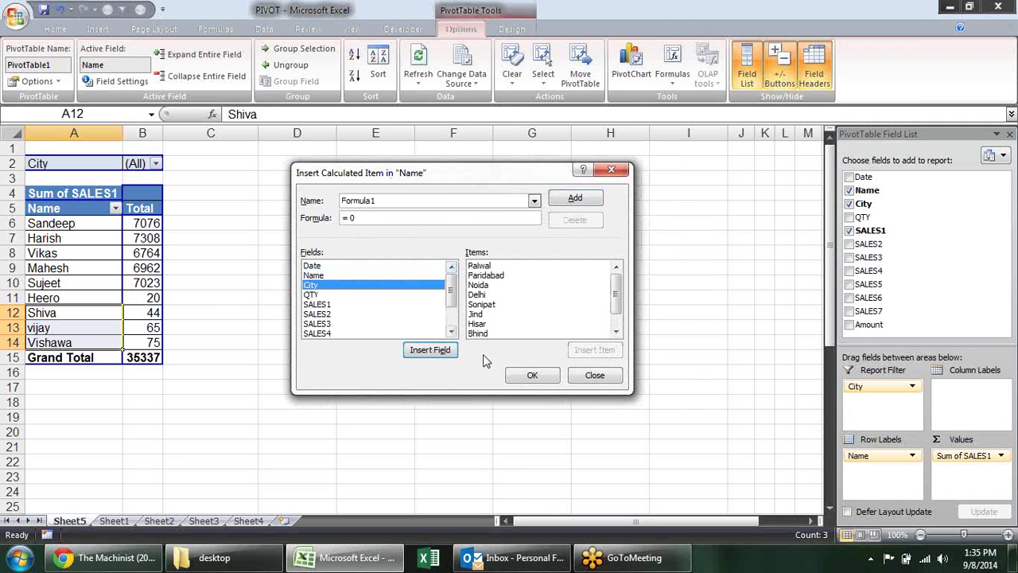
left_click(321, 278)
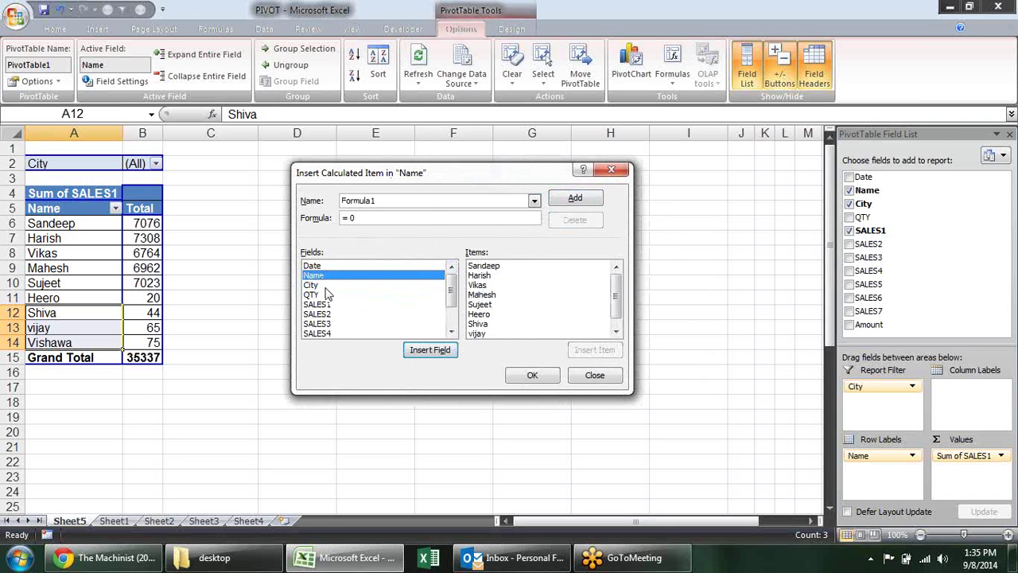
left_click(326, 285)
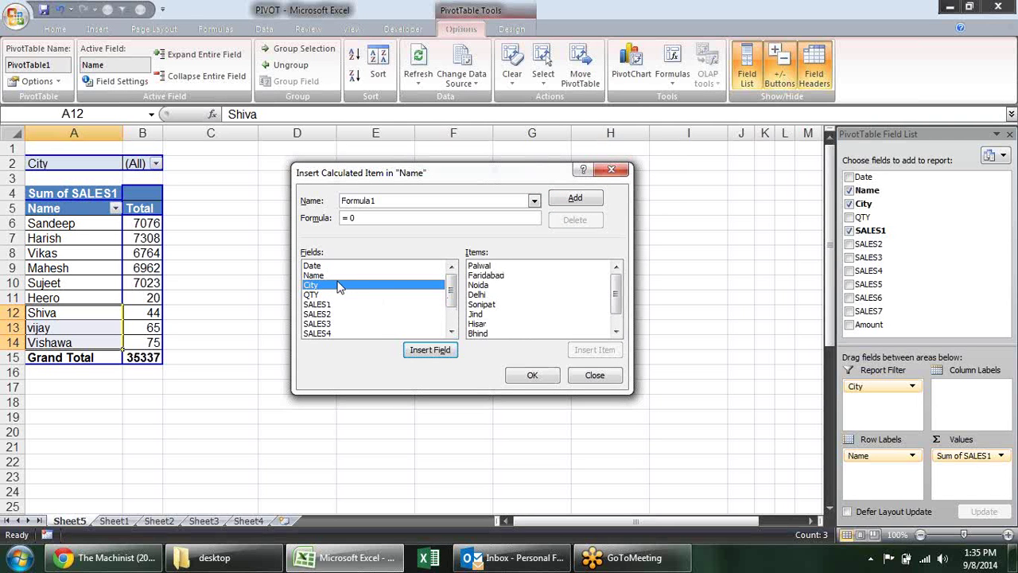
left_click(330, 276)
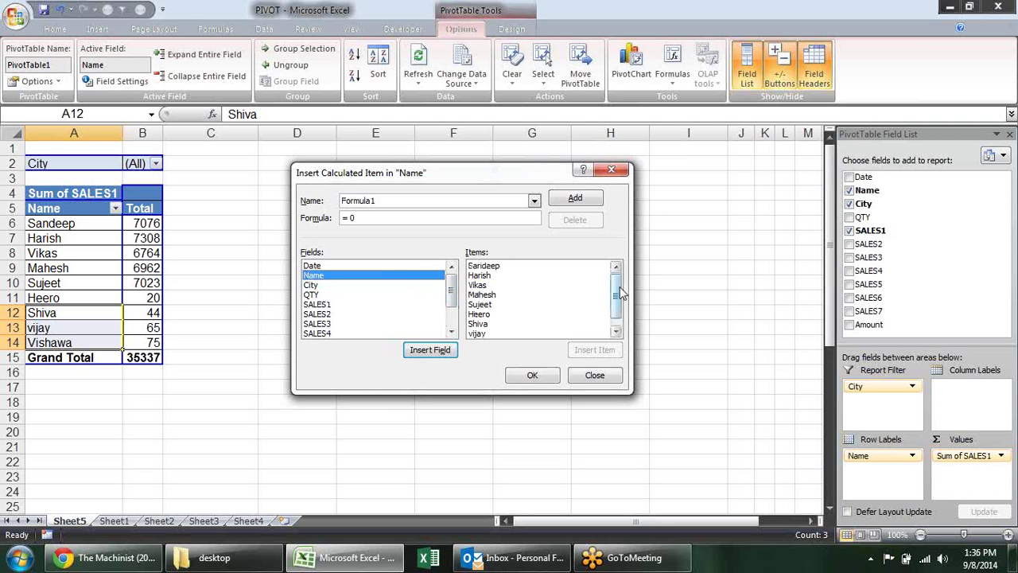
scroll(621, 294, "down", 1)
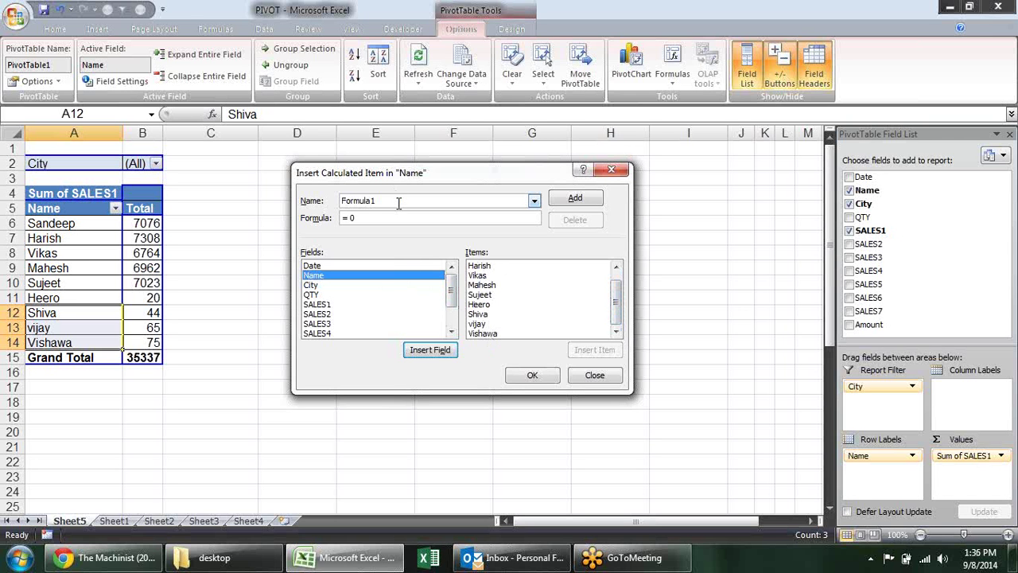
Name the item Rajkishor with formula = Shiva + vijay + Vishawa and confirm it.
left_click_drag(399, 204, 348, 193)
type("Rajkishorl")
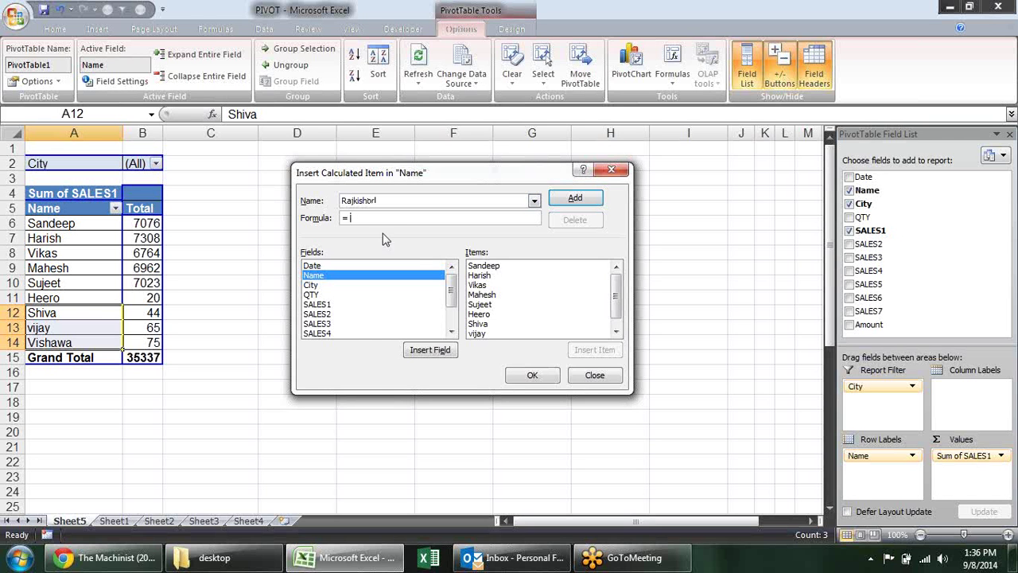
left_click(616, 330)
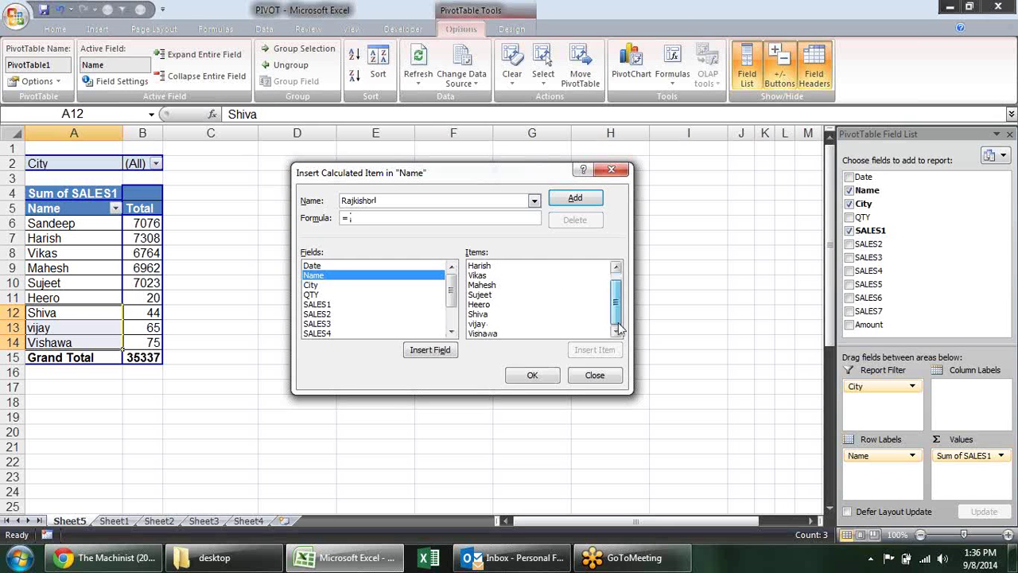
double_click(489, 318)
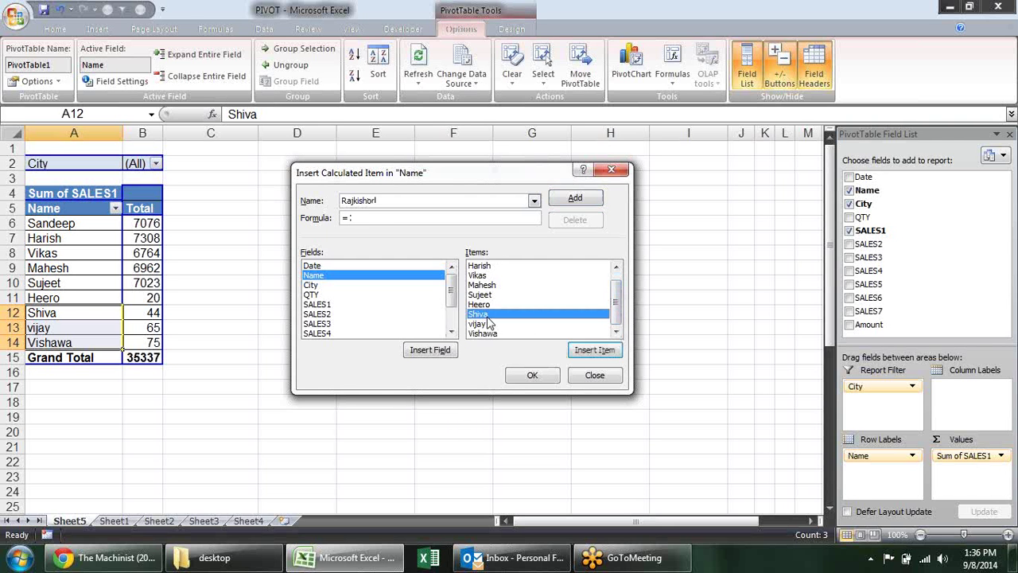
type("Shiva +")
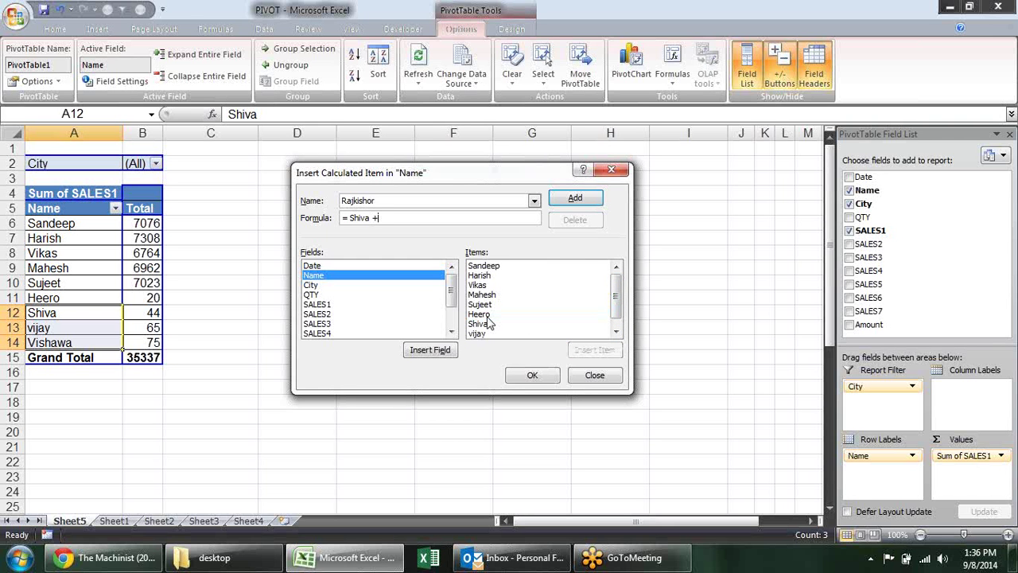
double_click(483, 333)
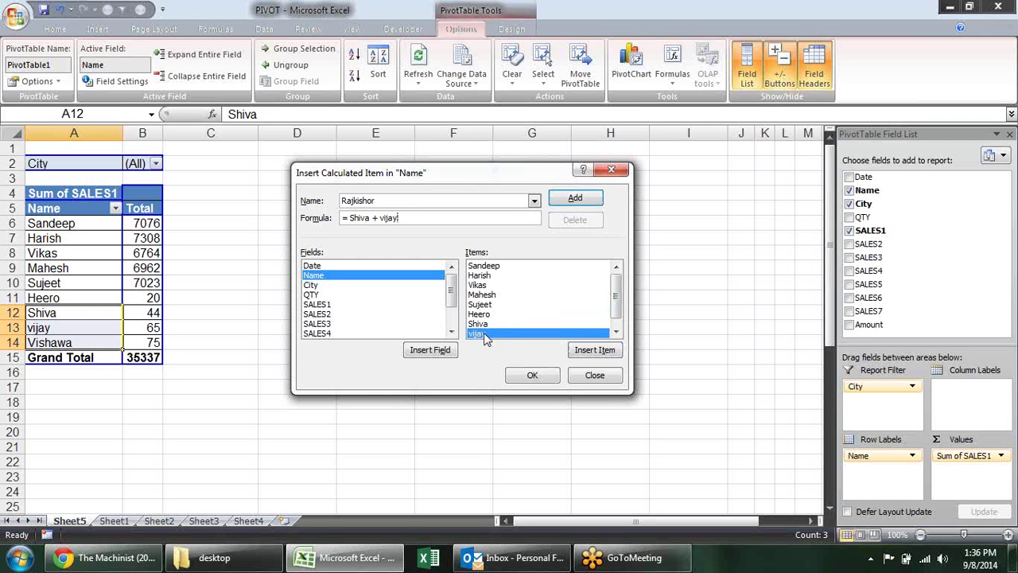
type("+")
left_click(616, 333)
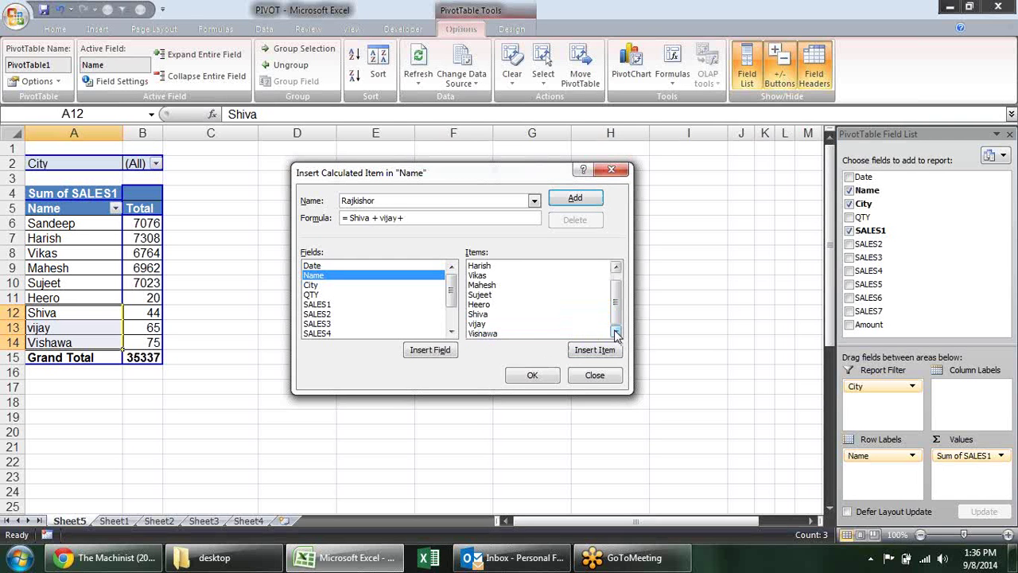
left_click(516, 334)
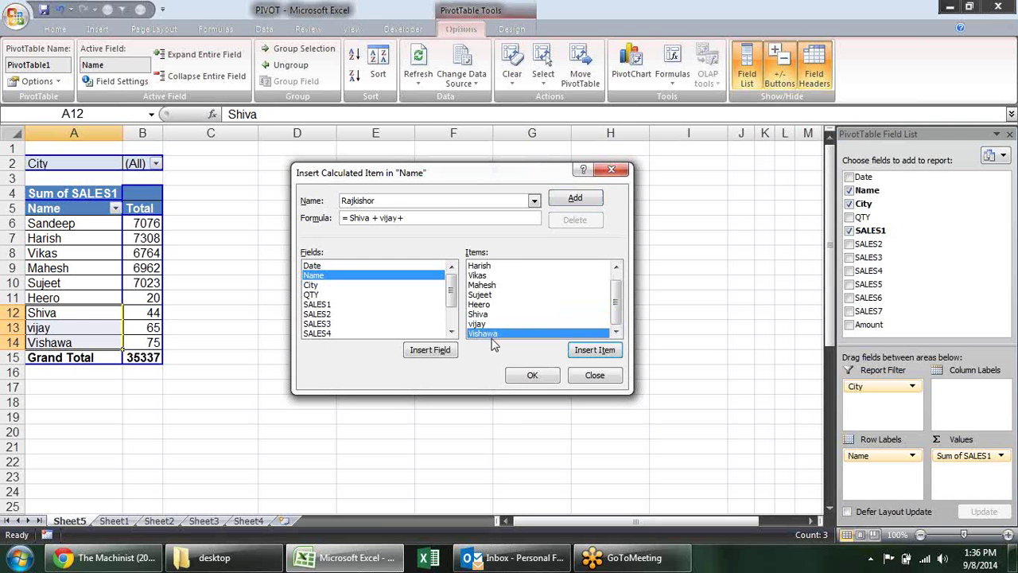
double_click(491, 334)
left_click(540, 375)
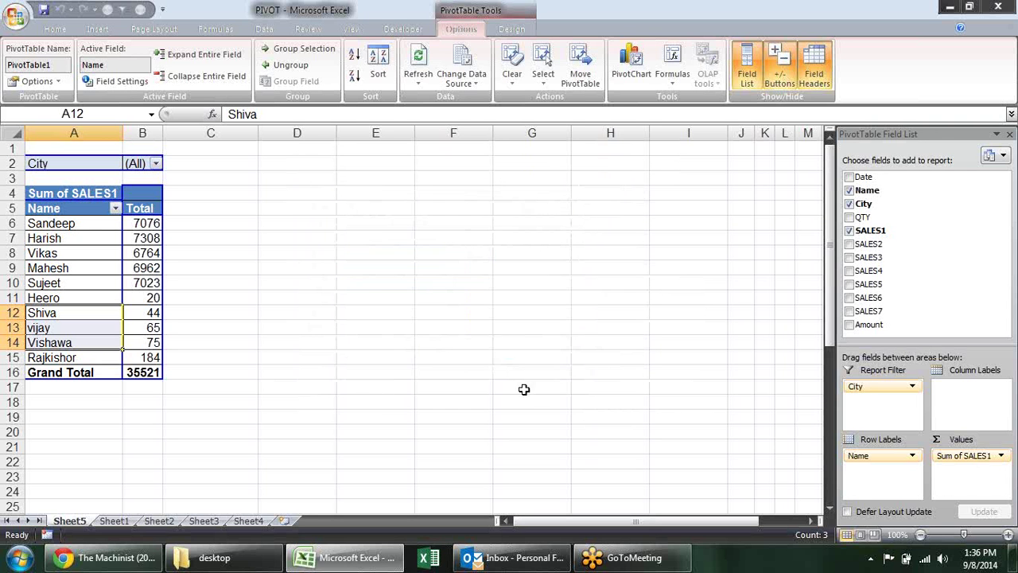
Inspect the formula behind Rajkishor's 184 in B15 and the 35521 Grand Total.
left_click(148, 355)
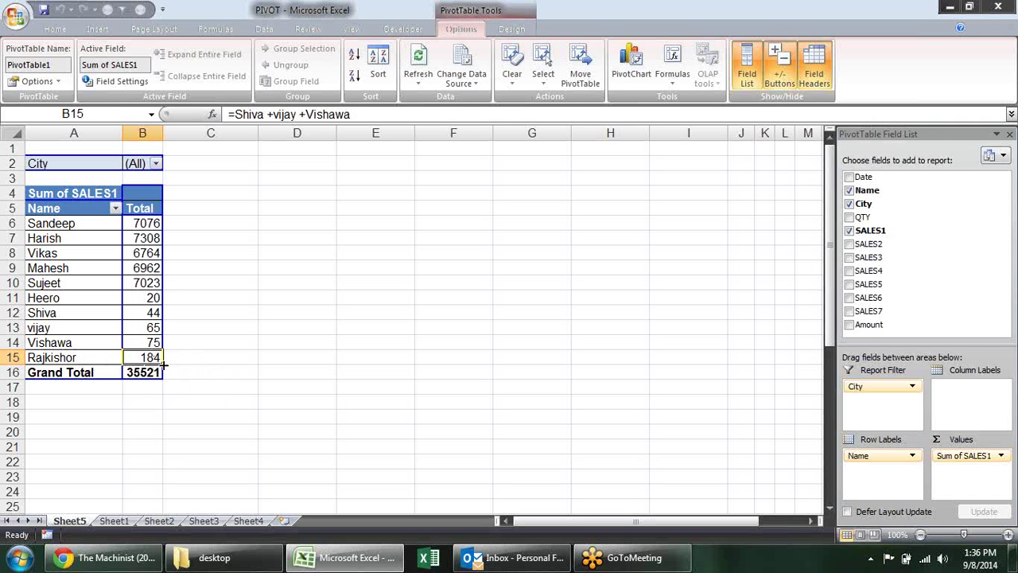
left_click(135, 386)
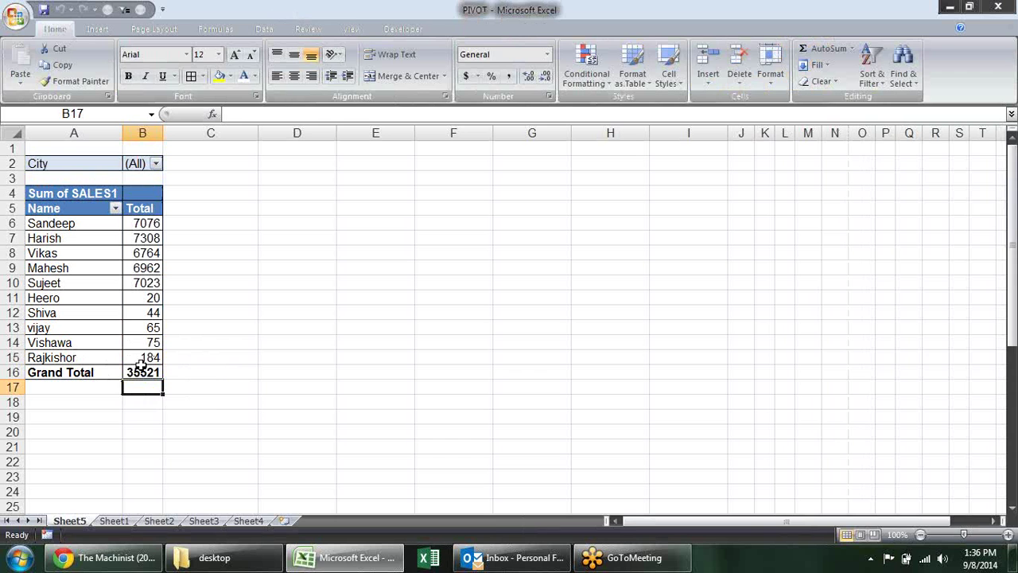
left_click(141, 372)
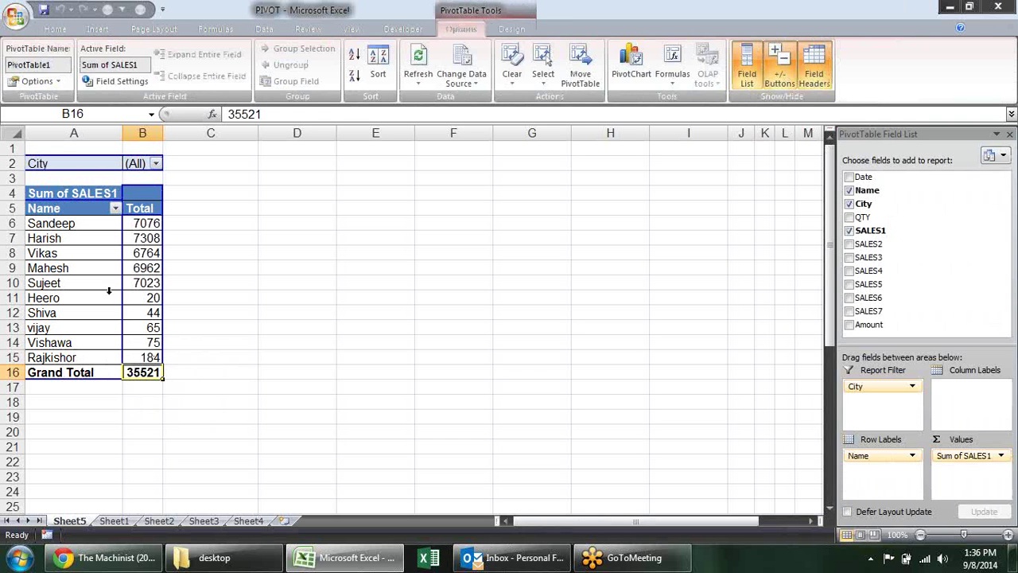
left_click(116, 208)
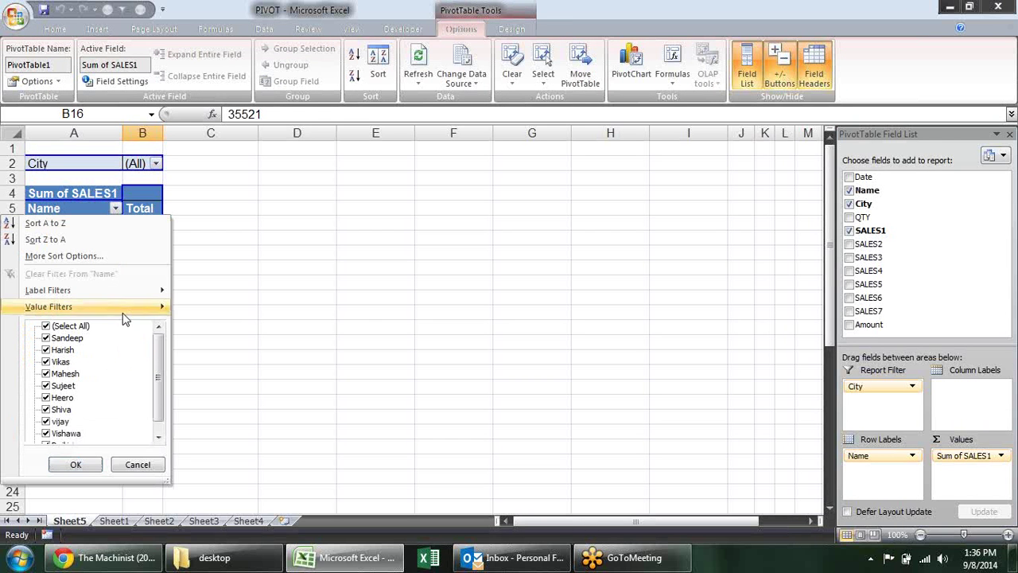
Filter the Name field to hide vijay, Vishawa and Rajkishor.
left_click_drag(163, 345, 163, 402)
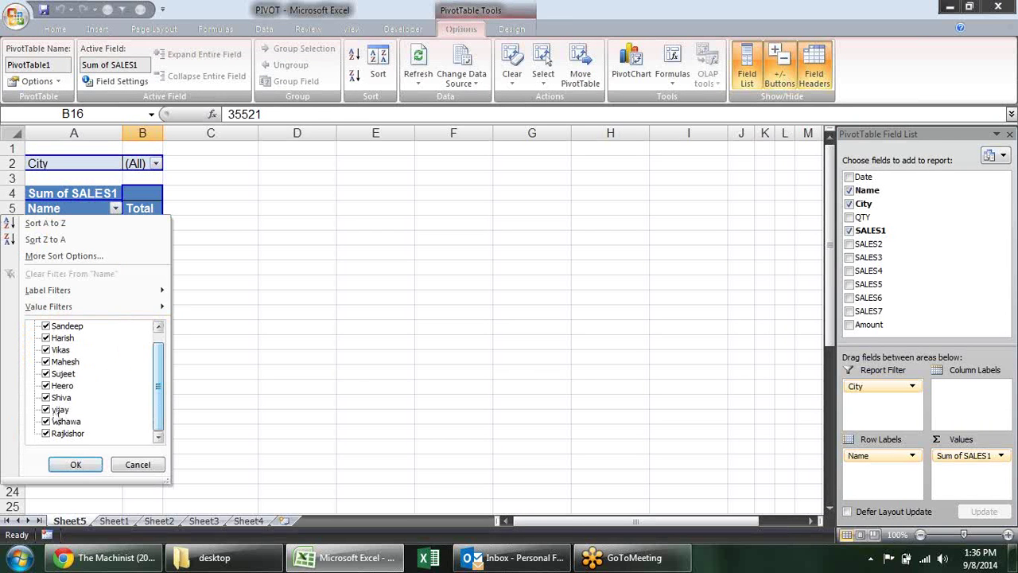
left_click(47, 410)
left_click(47, 421)
left_click(46, 434)
left_click(77, 466)
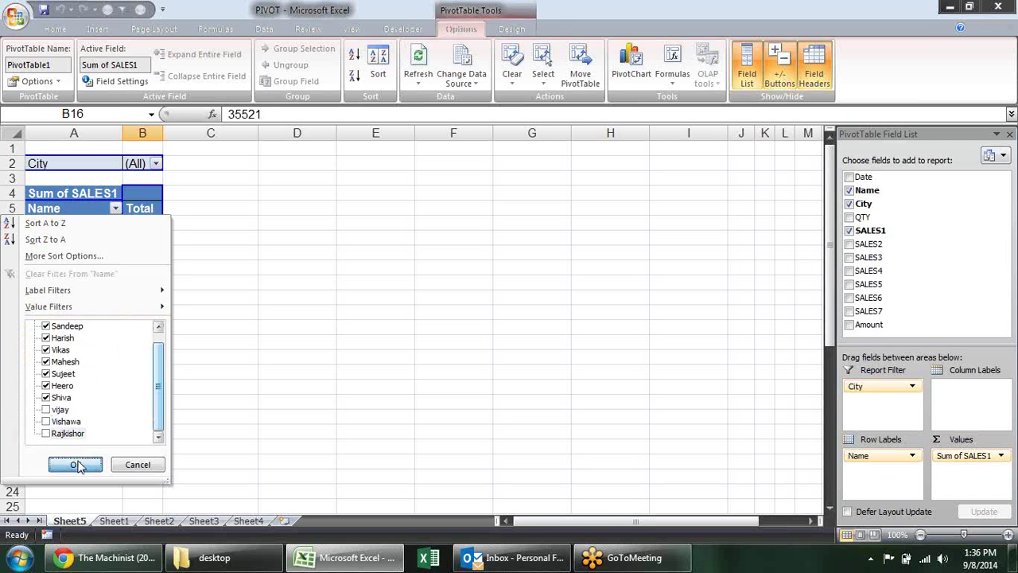
Refilter names to also hide Shiva and show Rajkishor instead.
left_click(116, 209)
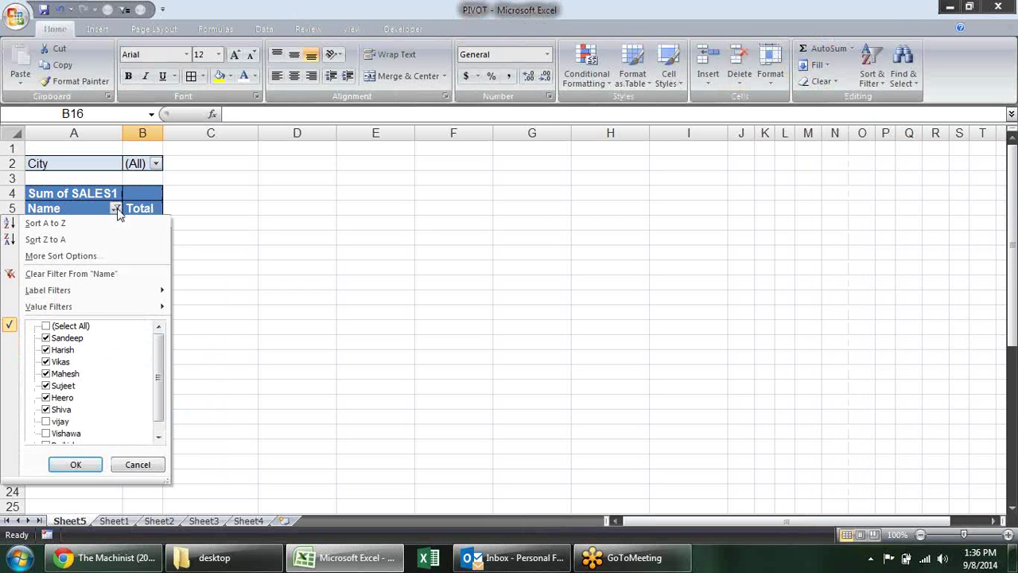
scroll(160, 380, "down", 1)
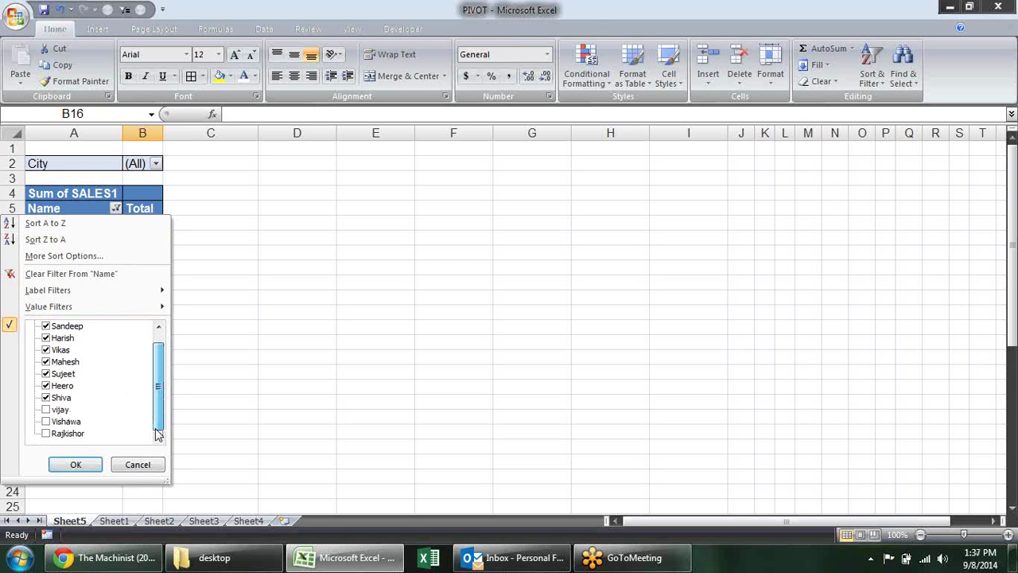
left_click(46, 397)
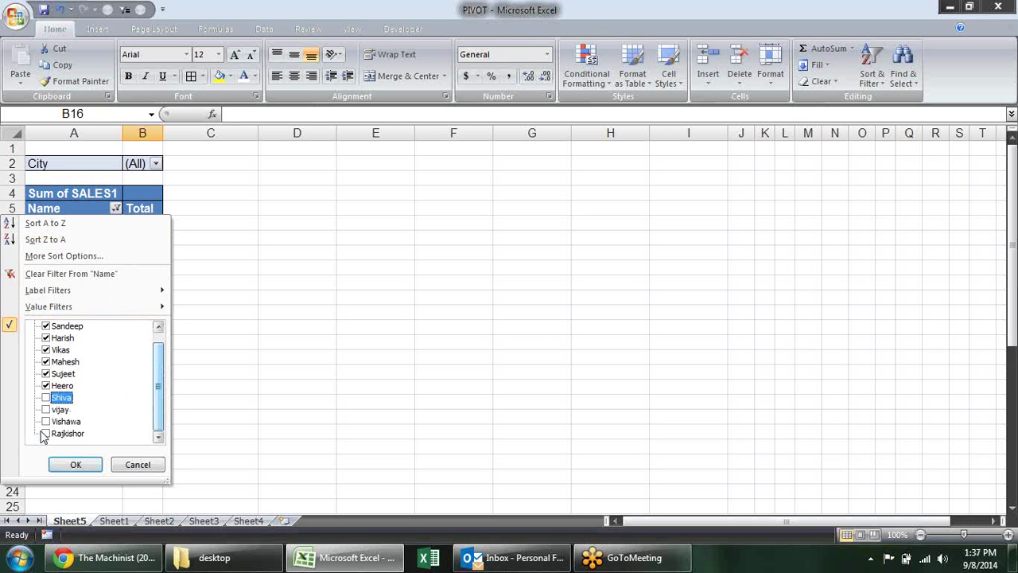
left_click(46, 433)
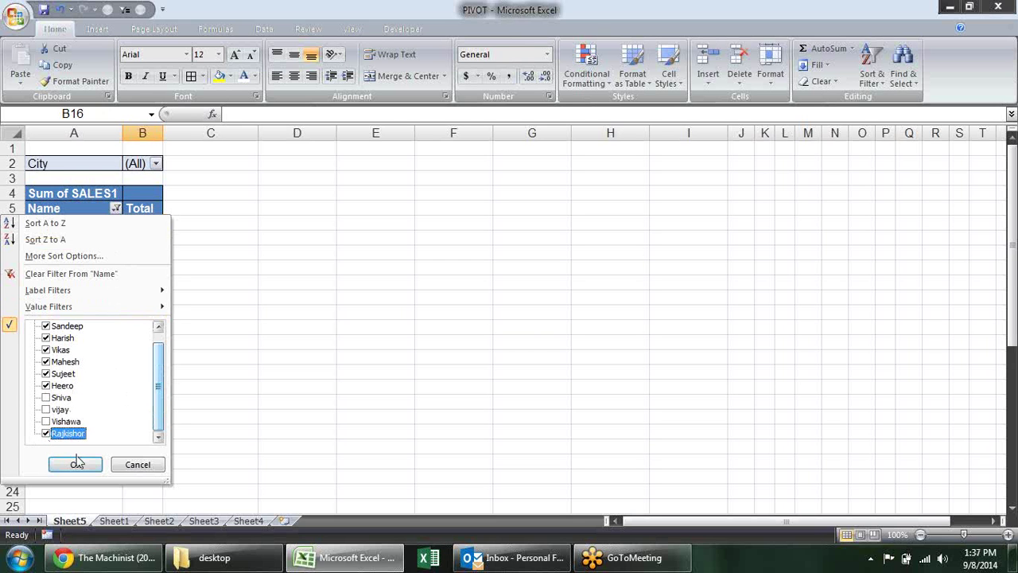
left_click(74, 464)
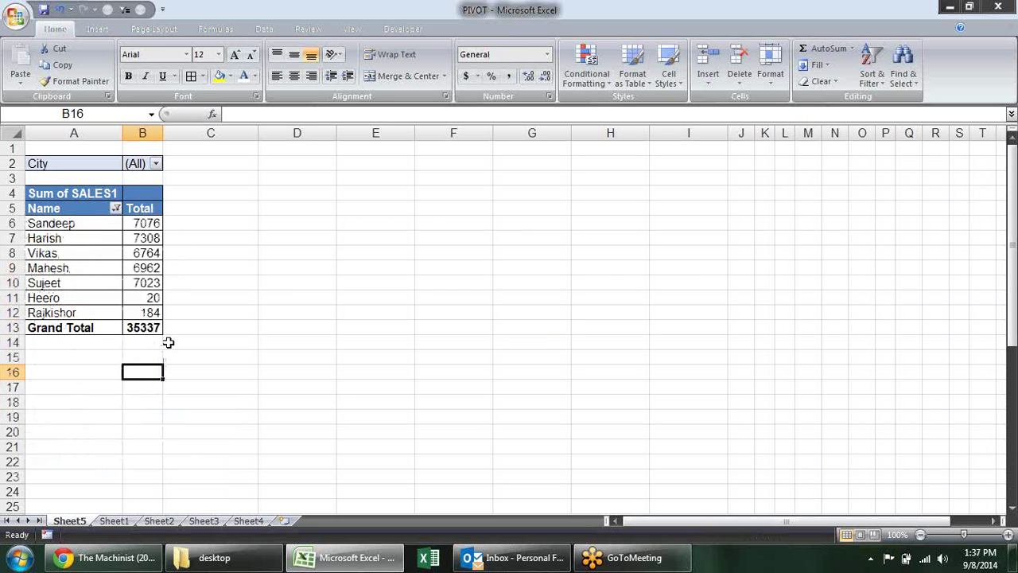
Restore every name in the pivot using (Select All) in the Name filter.
left_click(117, 209)
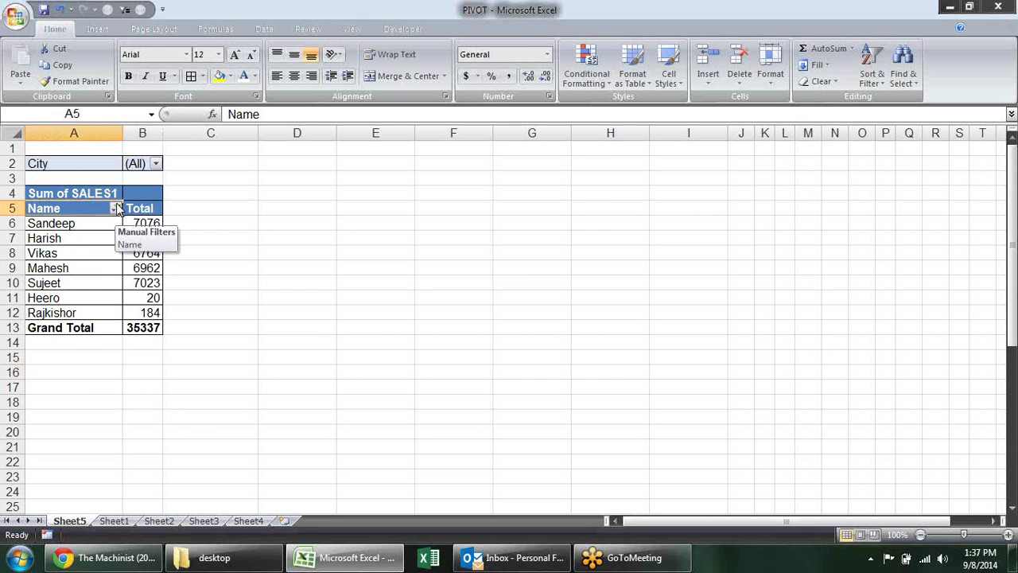
left_click(117, 209)
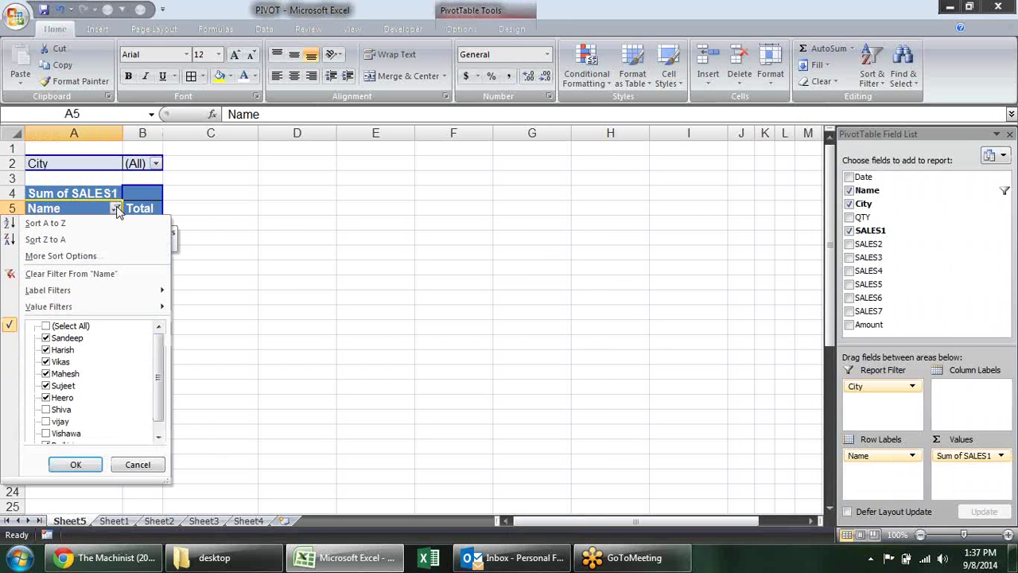
left_click(71, 327)
left_click(75, 462)
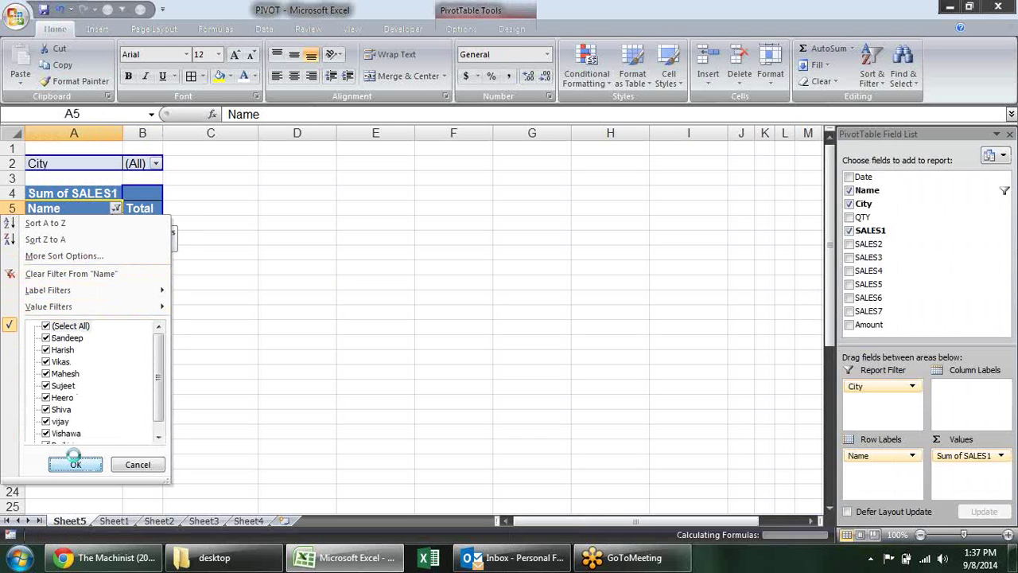
left_click(84, 326)
left_click(70, 293)
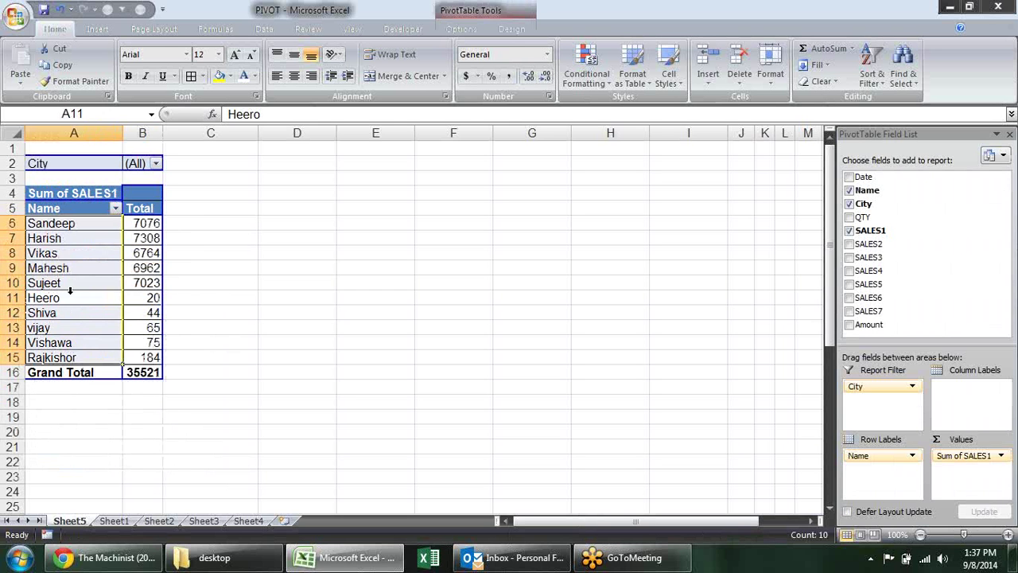
left_click(633, 235)
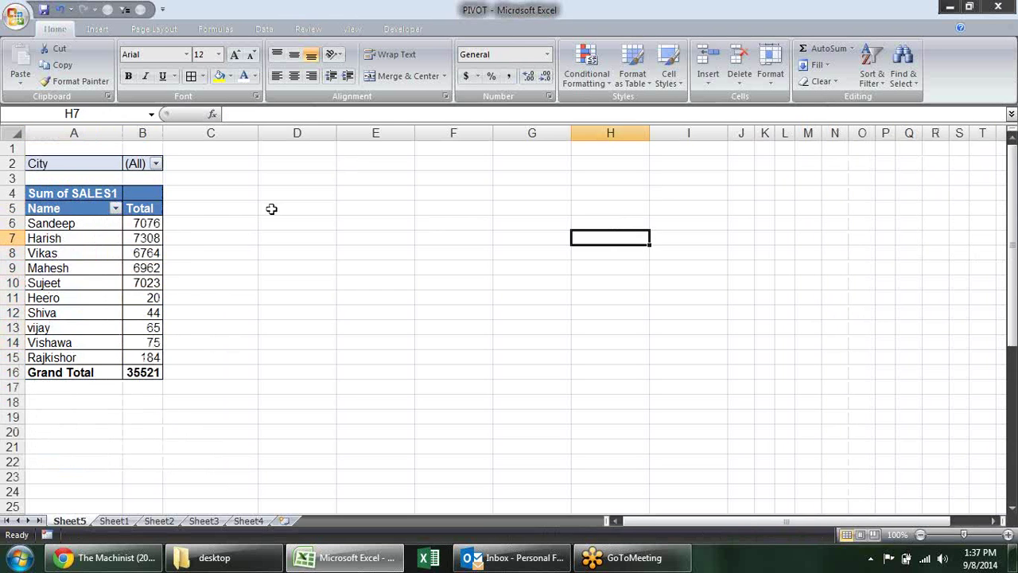
Load Rajkishor's formula =Shiva +vijay +Vishawa in the Calculated Item dialog, closing without changes.
left_click(143, 249)
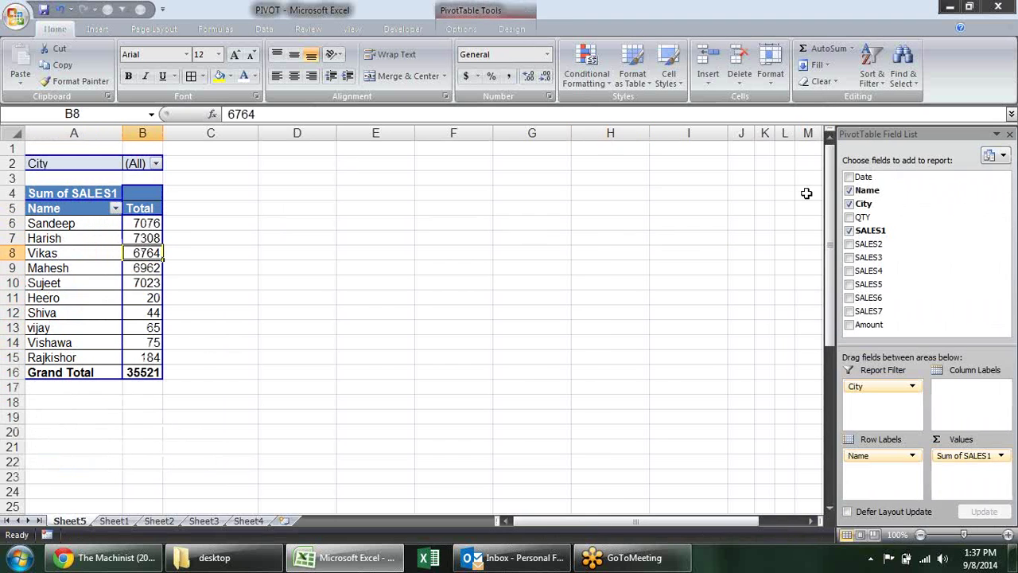
left_click(474, 28)
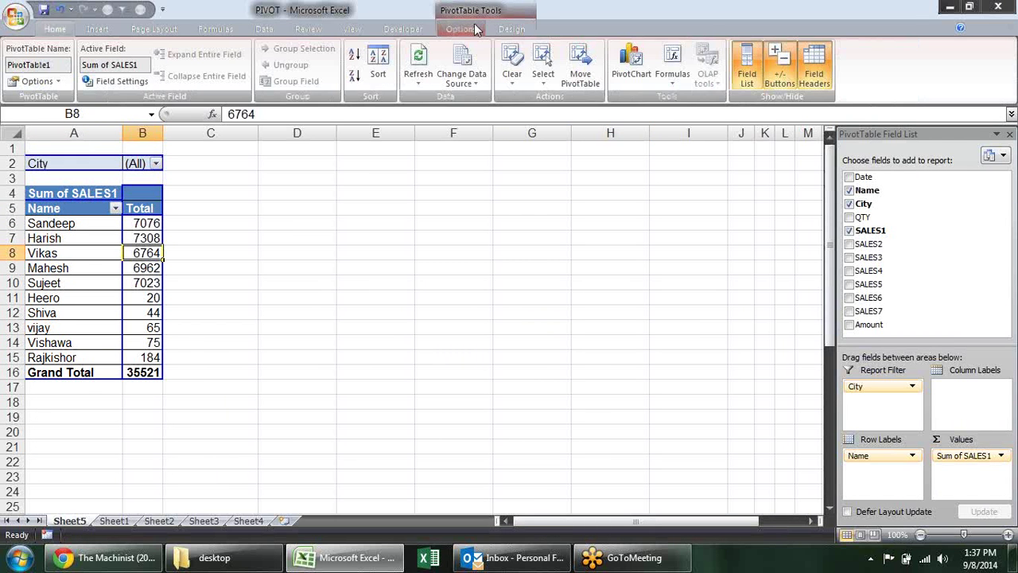
left_click(673, 84)
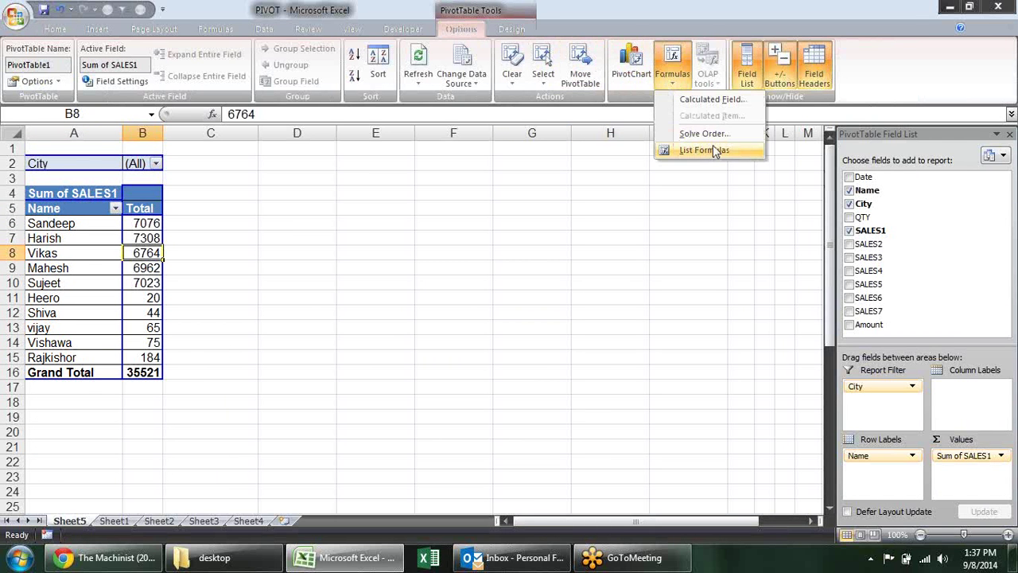
left_click(78, 329)
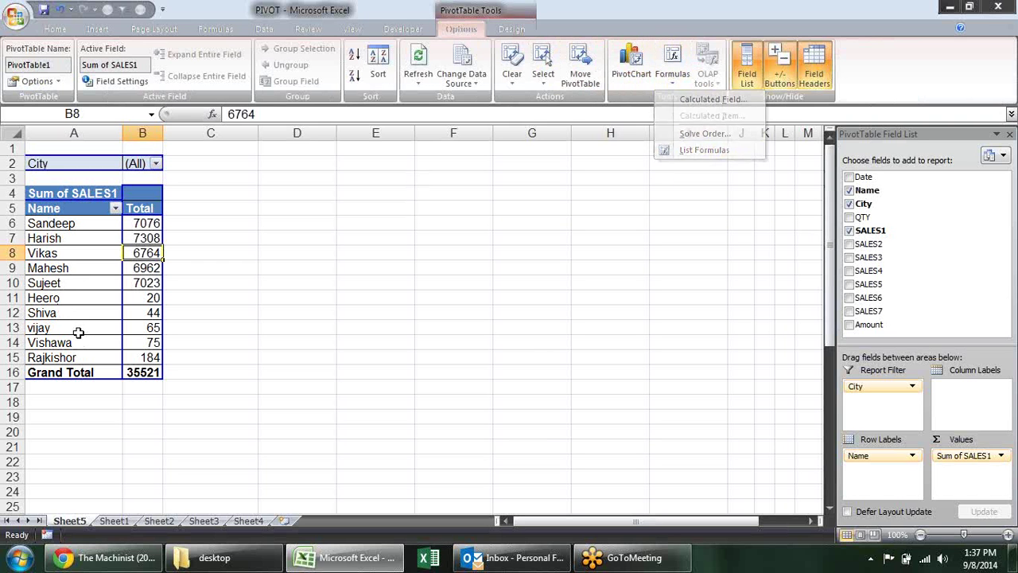
left_click(78, 329)
left_click(670, 74)
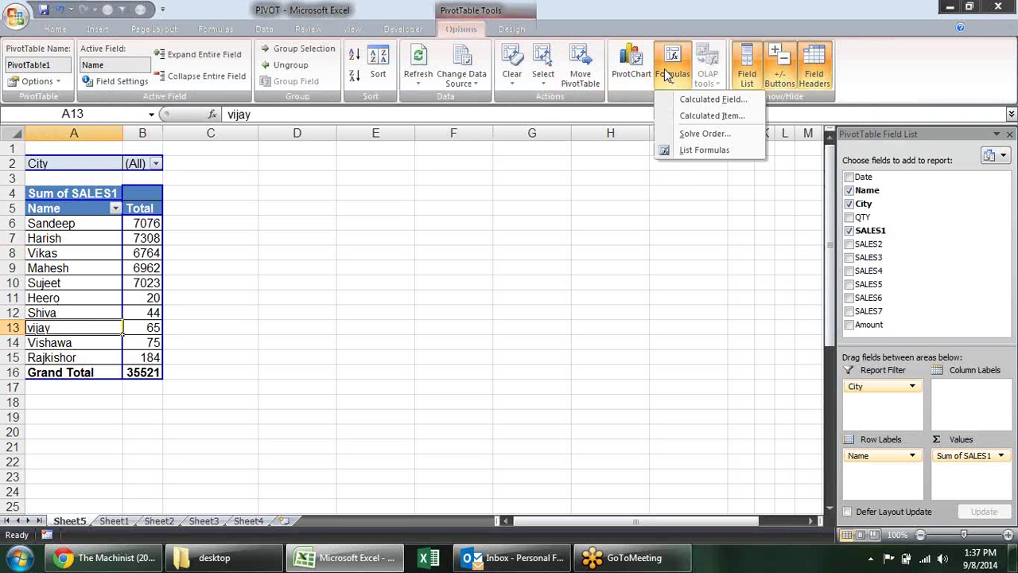
left_click(684, 112)
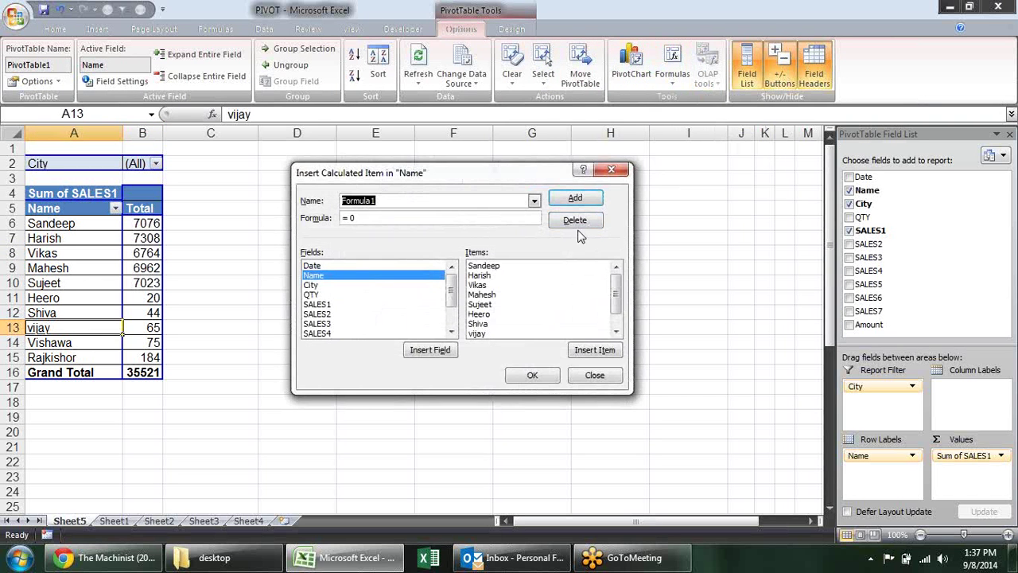
left_click(534, 201)
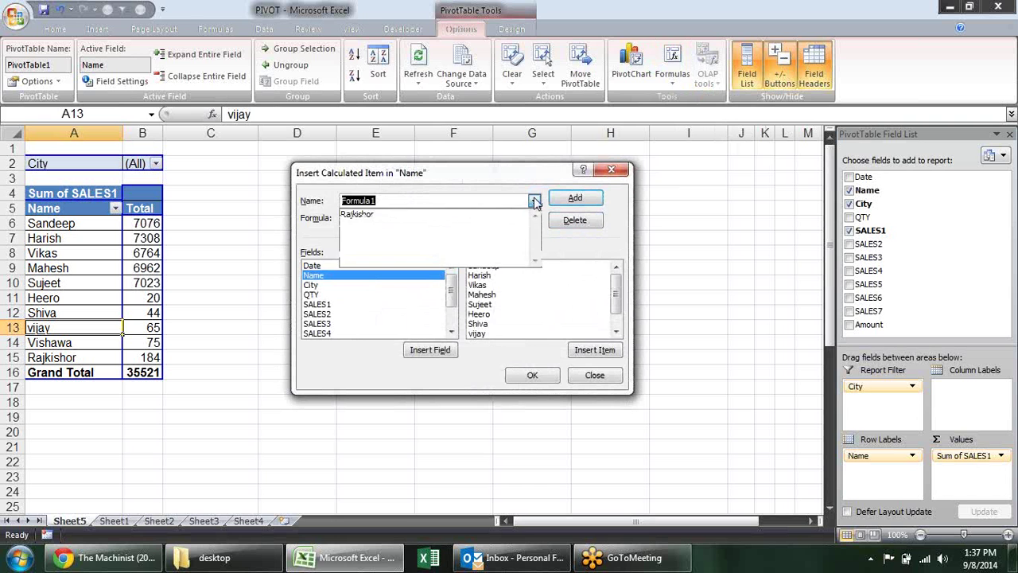
left_click(445, 215)
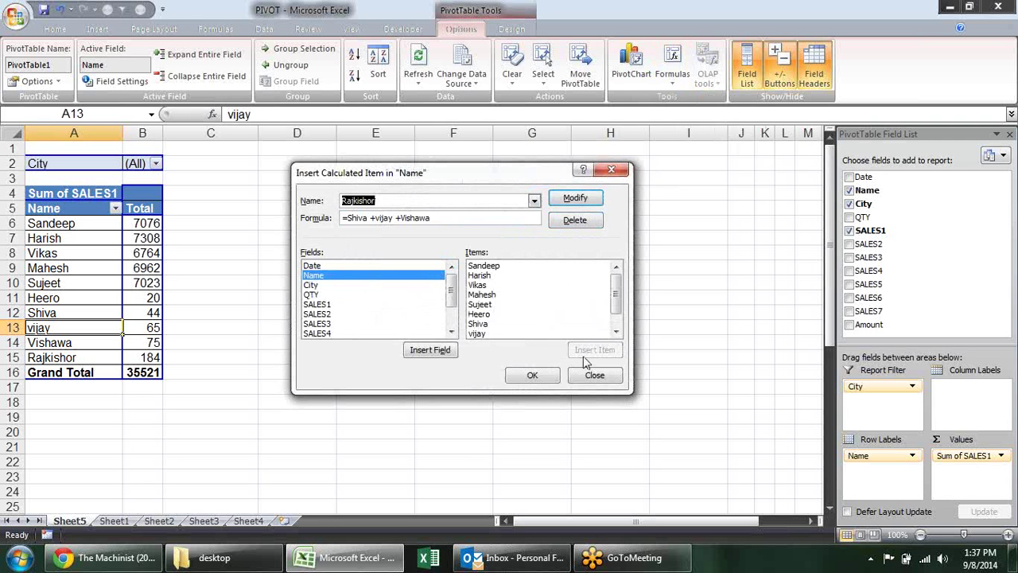
left_click(594, 375)
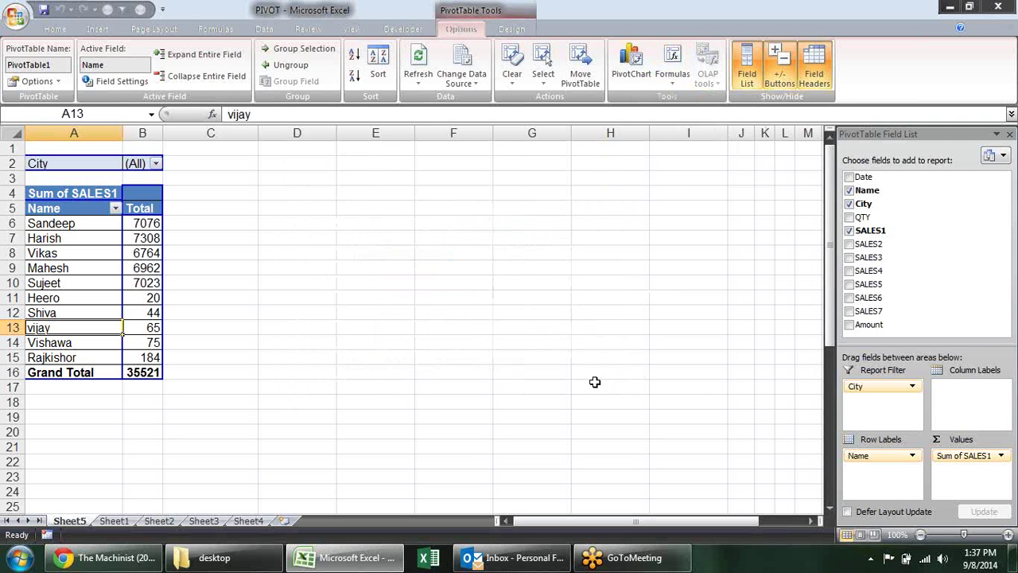
Review the Solve Order dialog, selecting the Rajkishor formula, then close it.
left_click(674, 79)
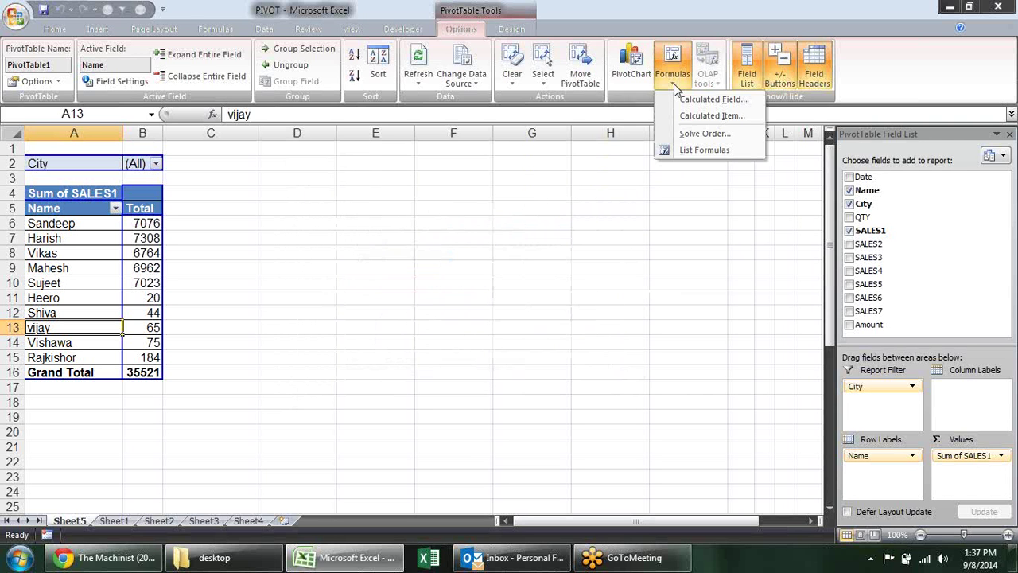
left_click(702, 133)
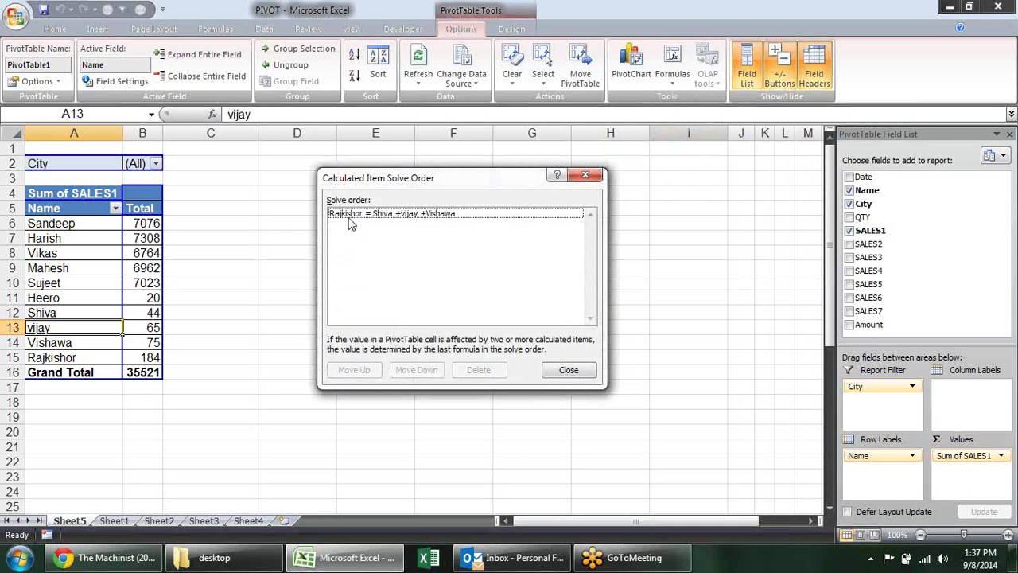
left_click(442, 220)
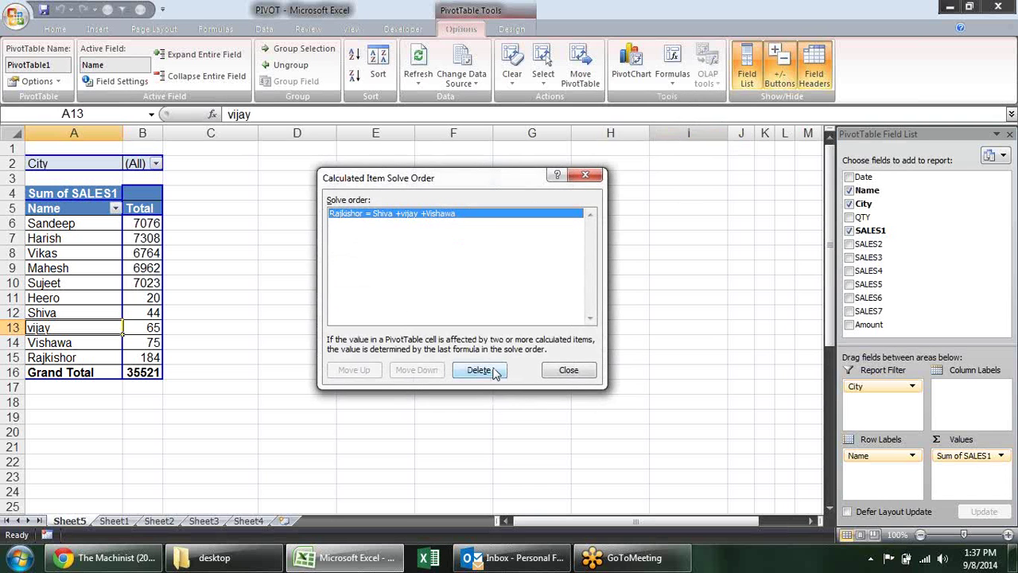
left_click(595, 375)
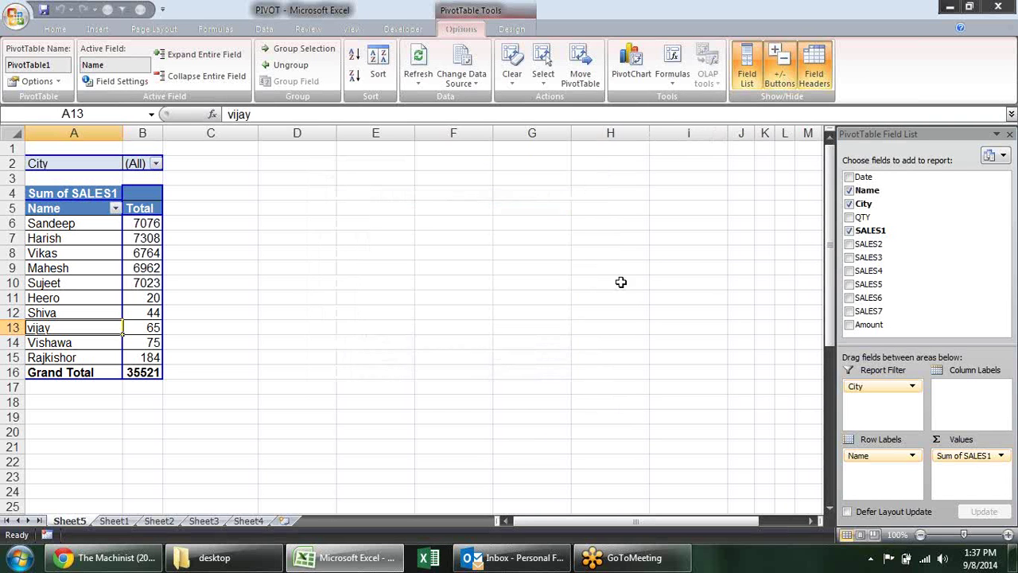
left_click(664, 82)
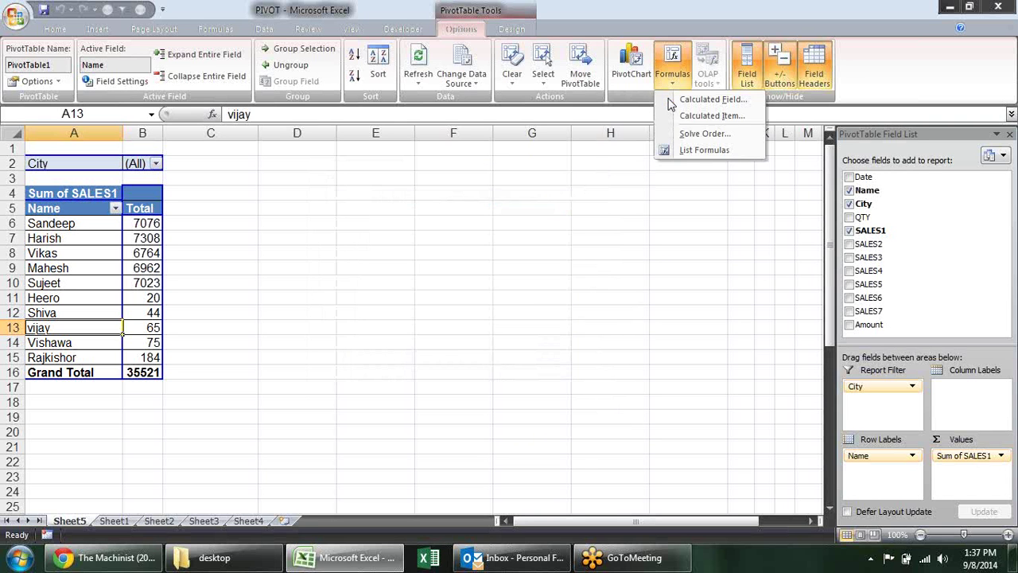
left_click(681, 151)
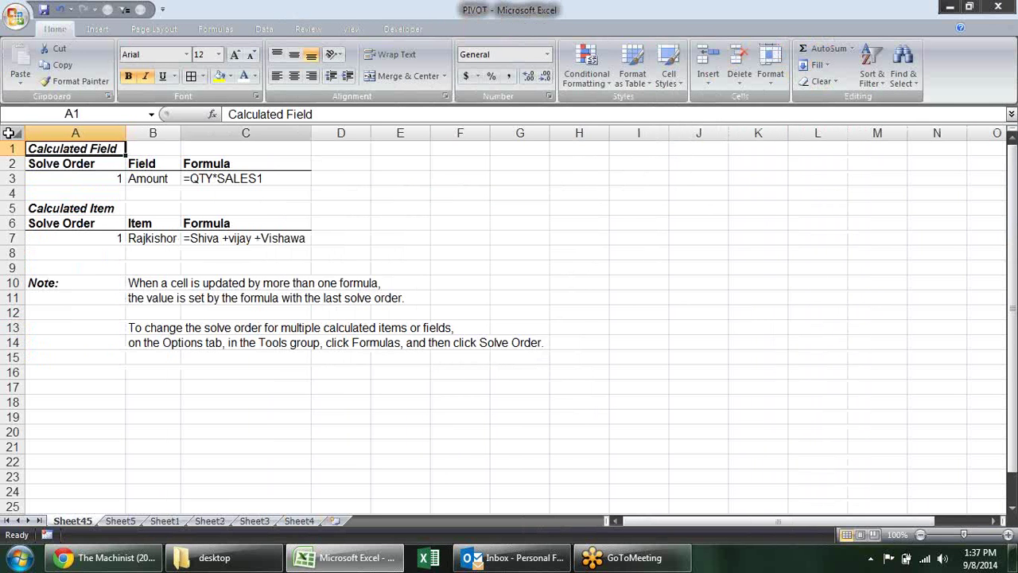
left_click(128, 179)
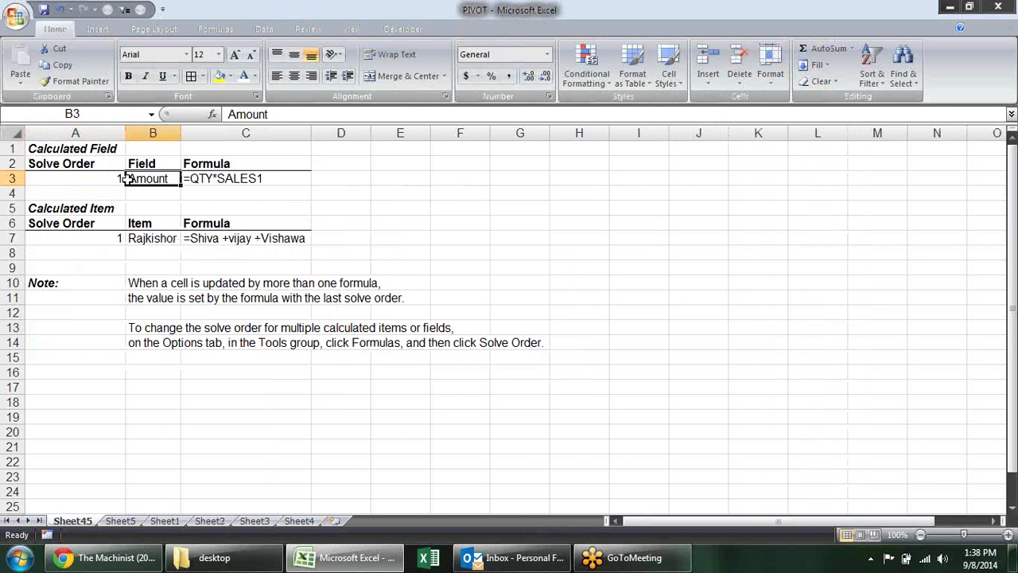
left_click(85, 209)
left_click(151, 237)
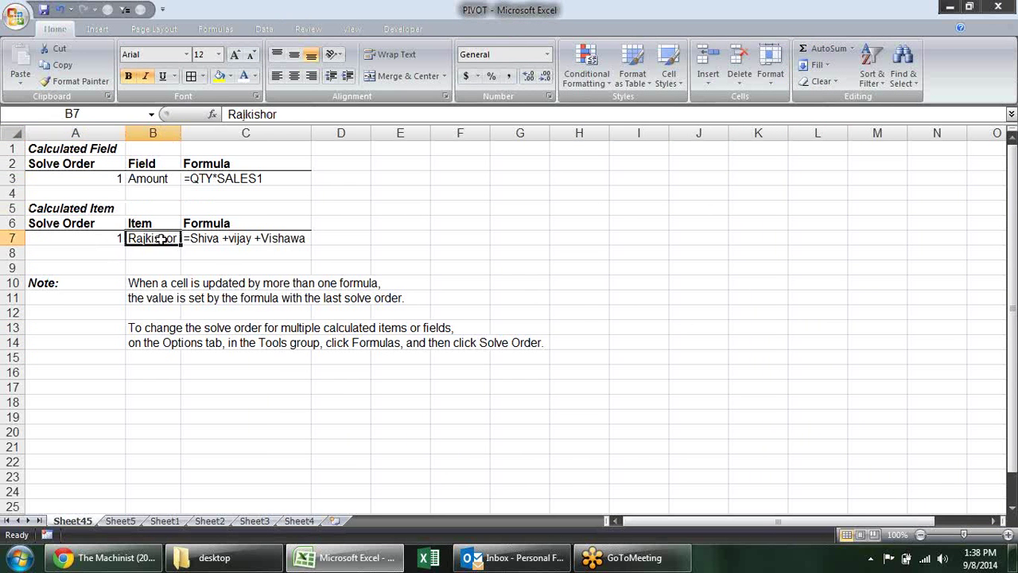
left_click(233, 241)
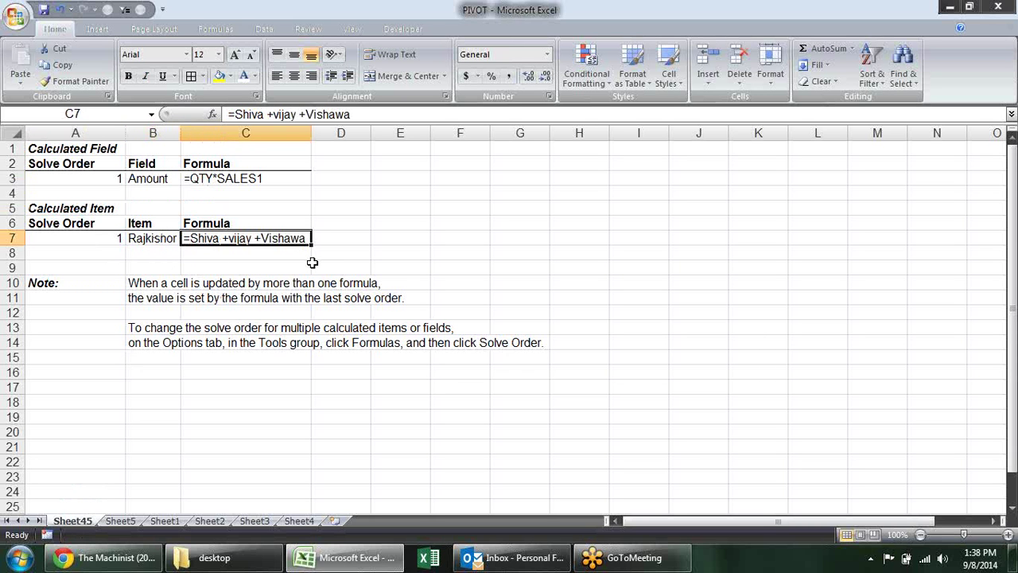
left_click(168, 236)
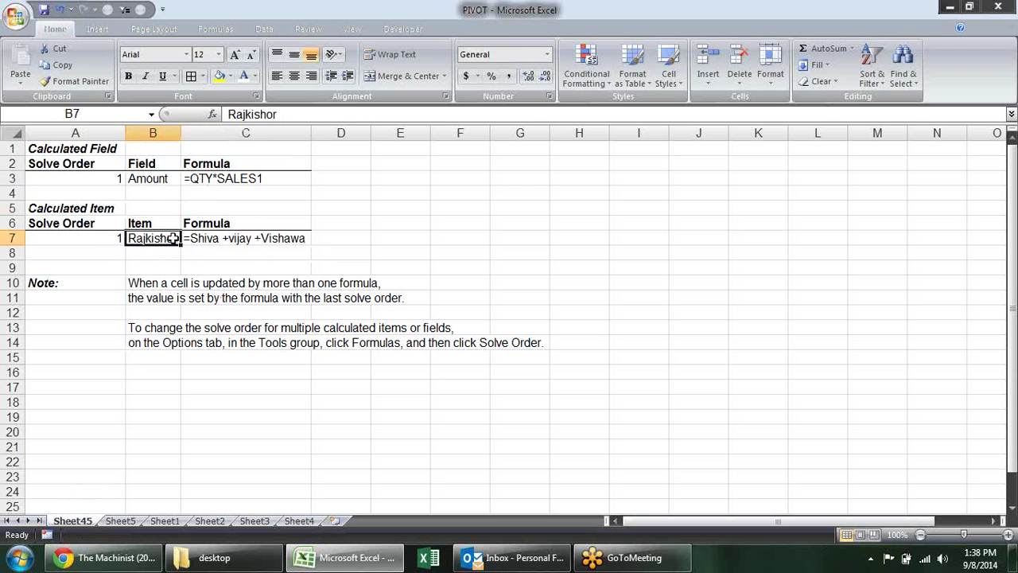
left_click(240, 244)
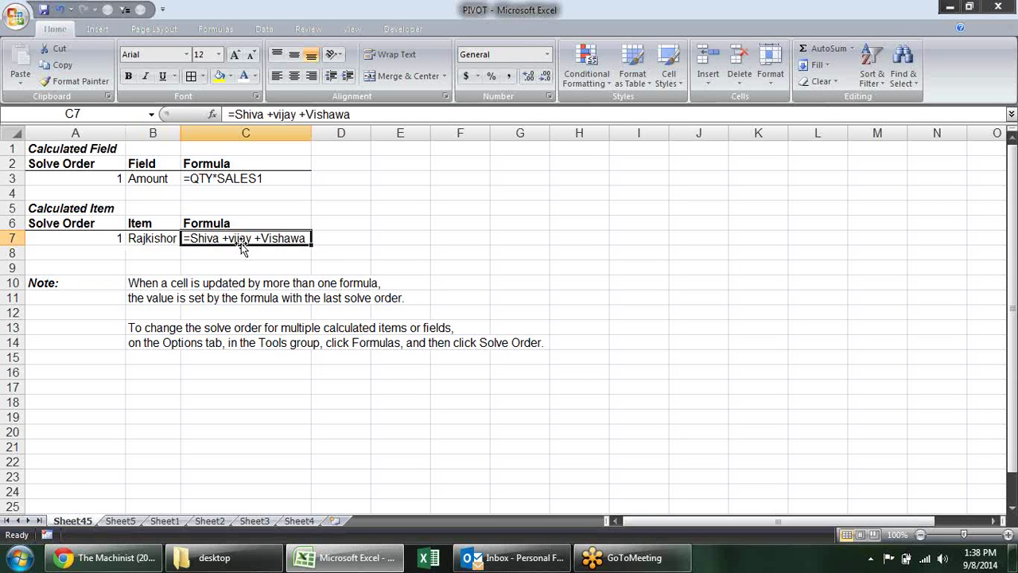
right_click(90, 522)
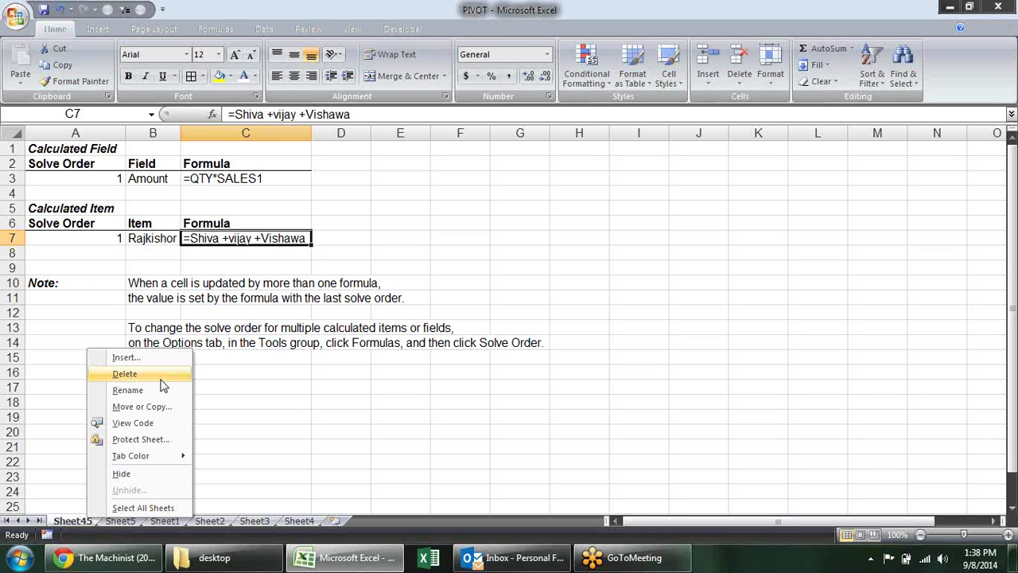
left_click(161, 380)
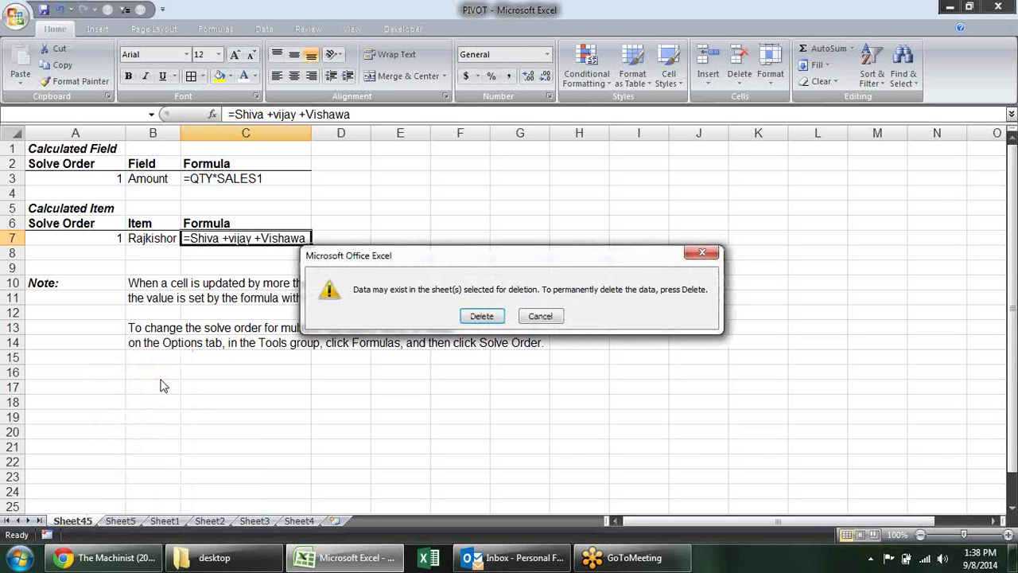
left_click(483, 316)
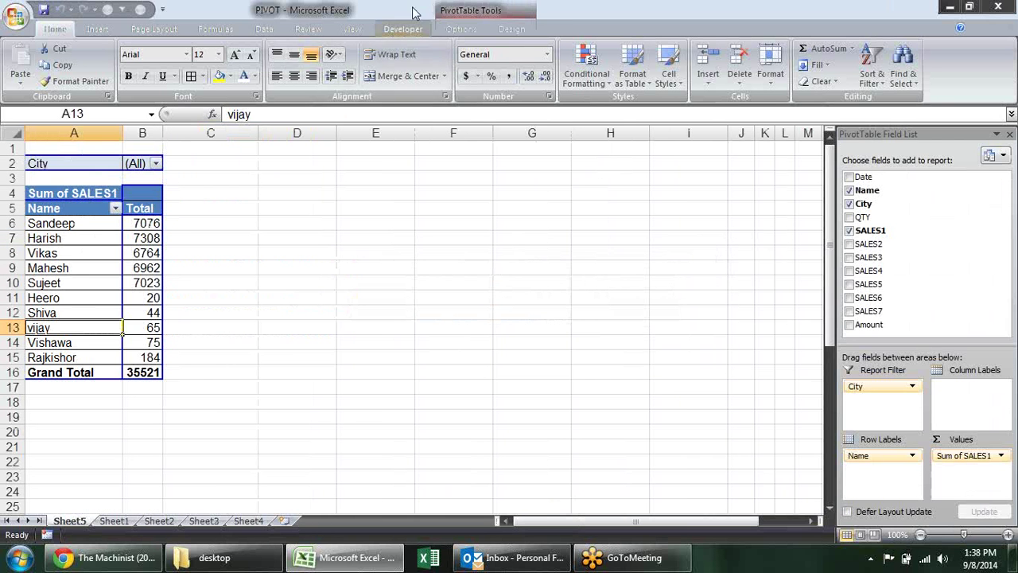
Sort the pivot's Total values Z to A, putting Harish 7308 first and Heero 20 last.
left_click(461, 29)
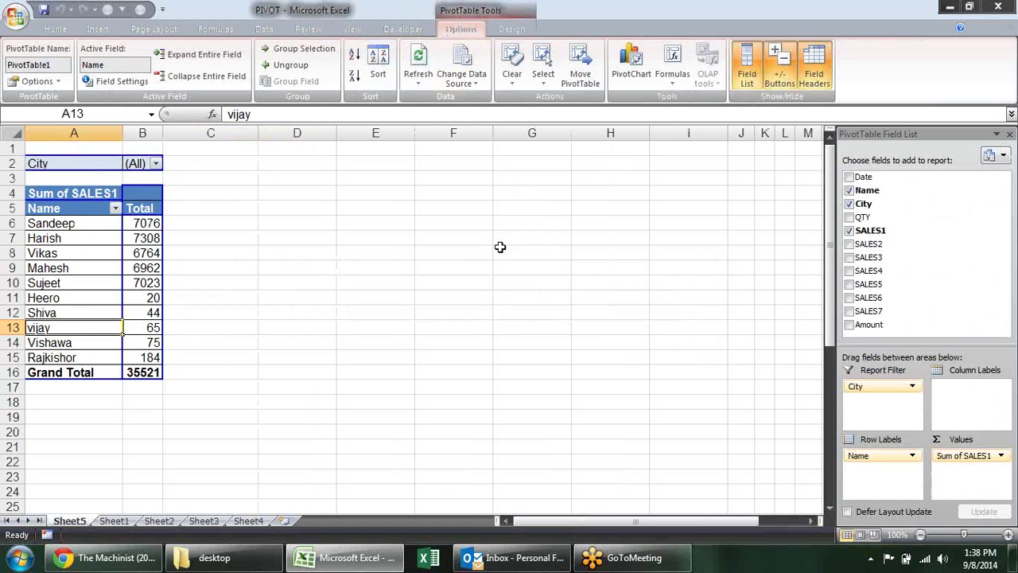
left_click(300, 288)
left_click(110, 258)
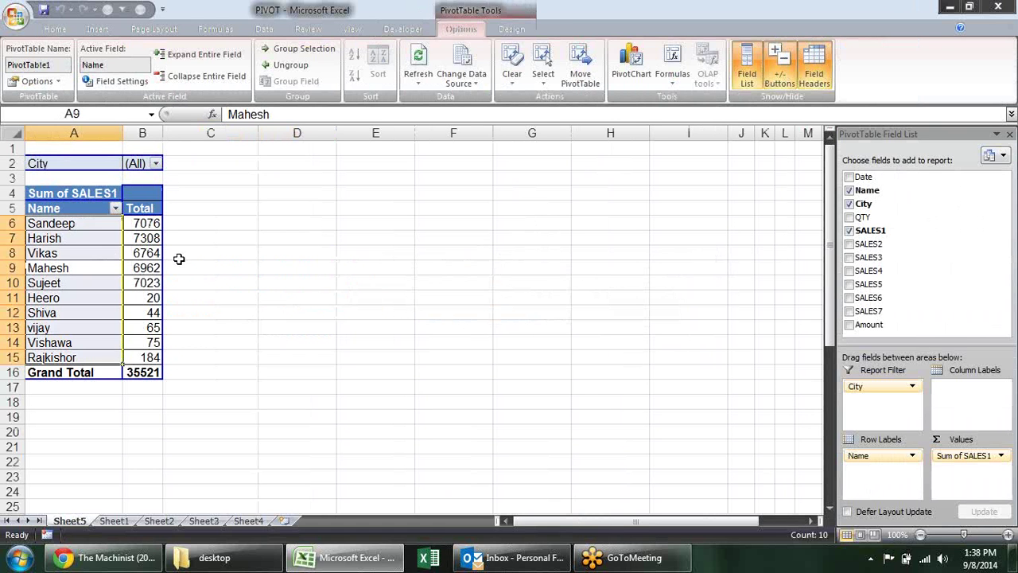
left_click(152, 251)
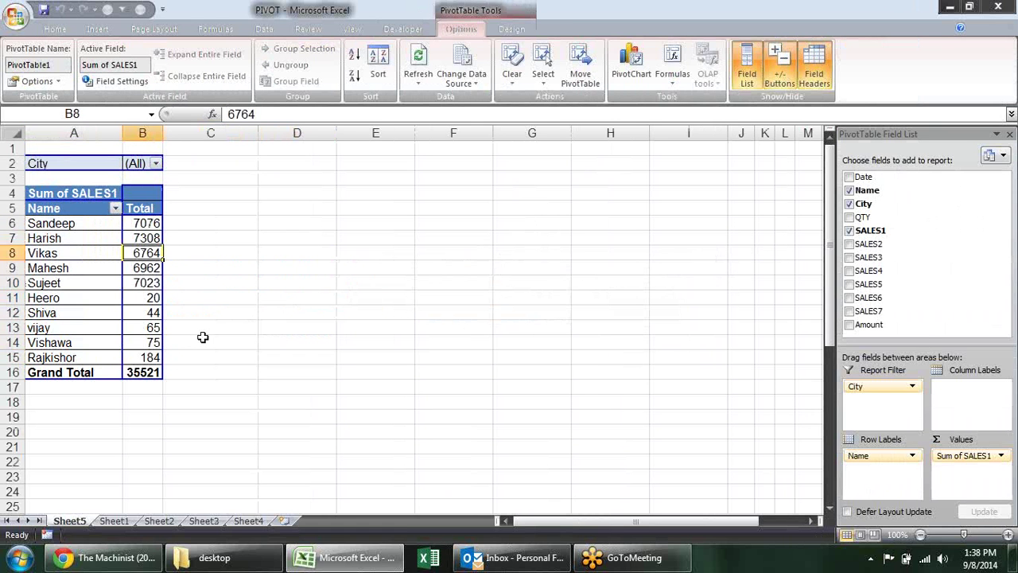
right_click(152, 226)
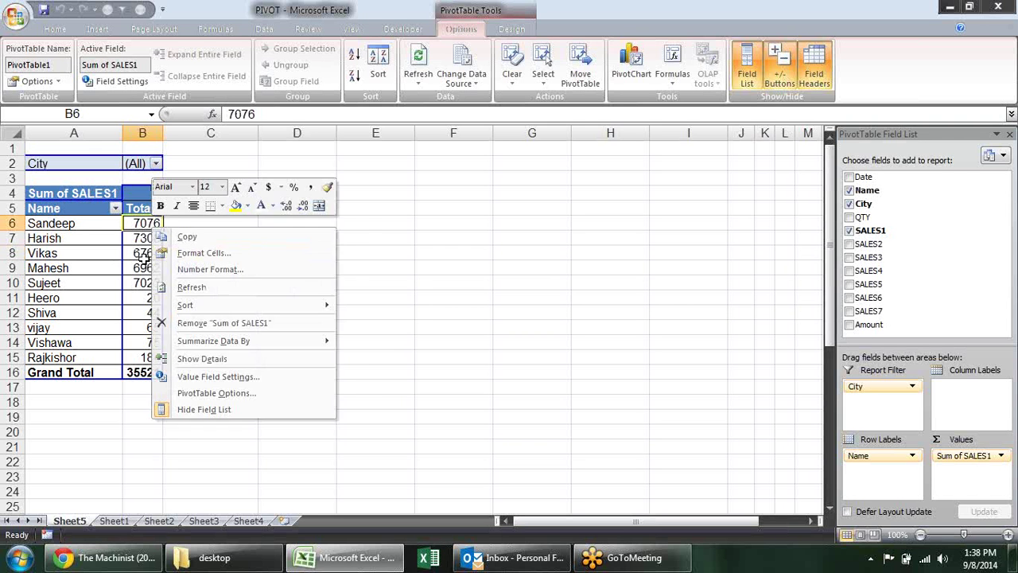
key("Escape")
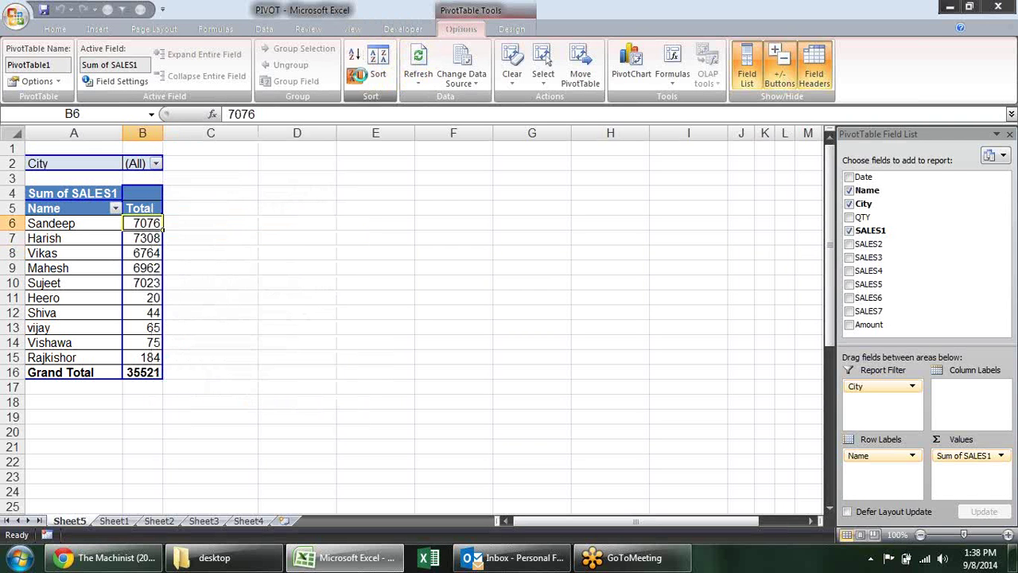
left_click(355, 74)
left_click(357, 55)
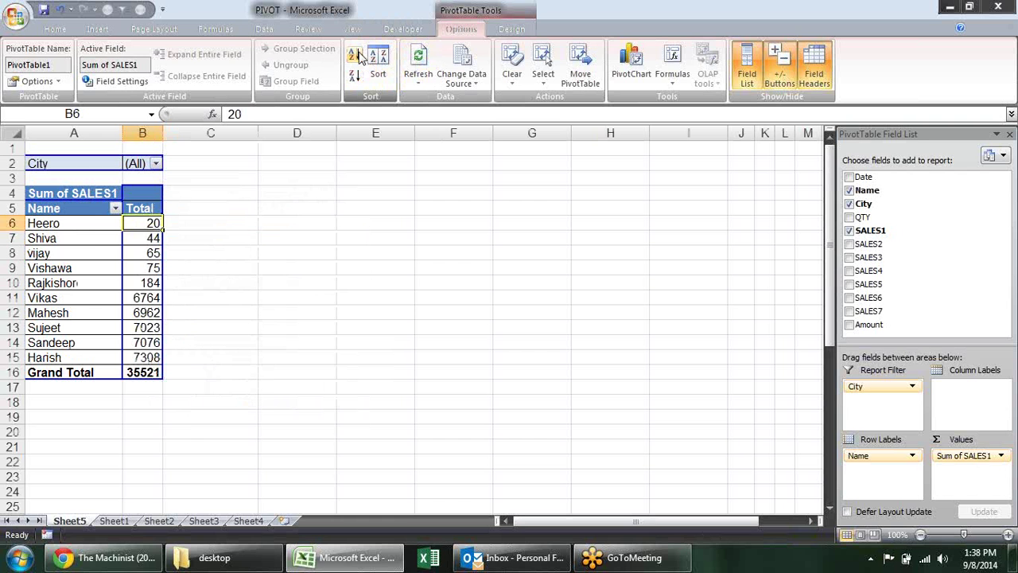
left_click(356, 75)
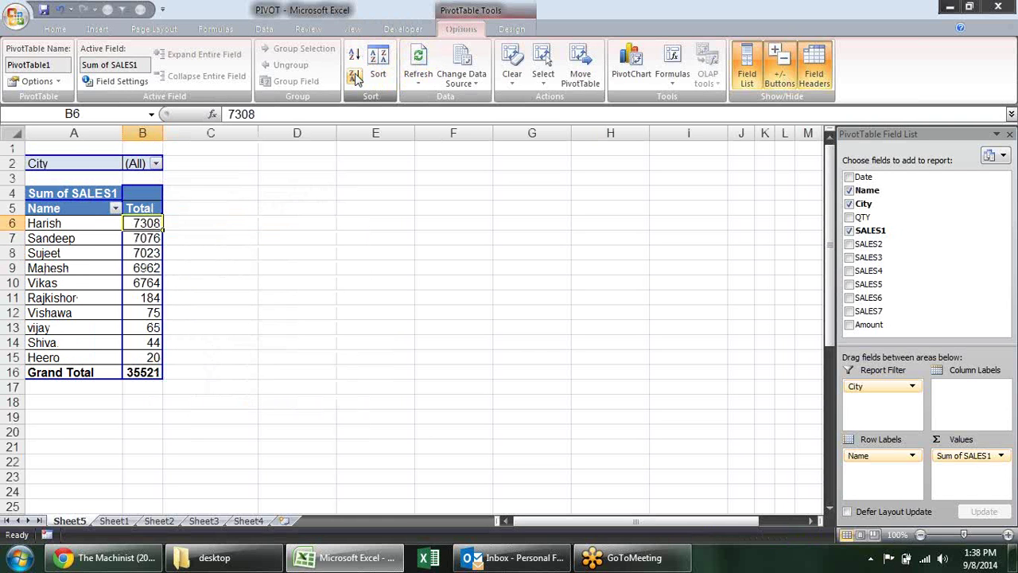
left_click(104, 269)
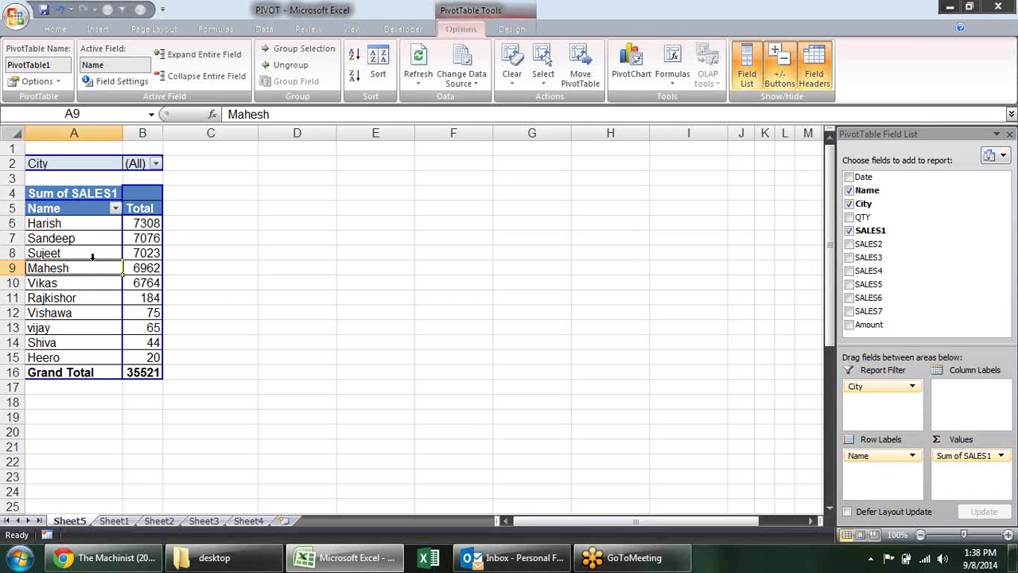
Drag Mahesh up to row 6, then drag Rajkishor above it to head the rows.
left_click_drag(122, 268, 127, 229)
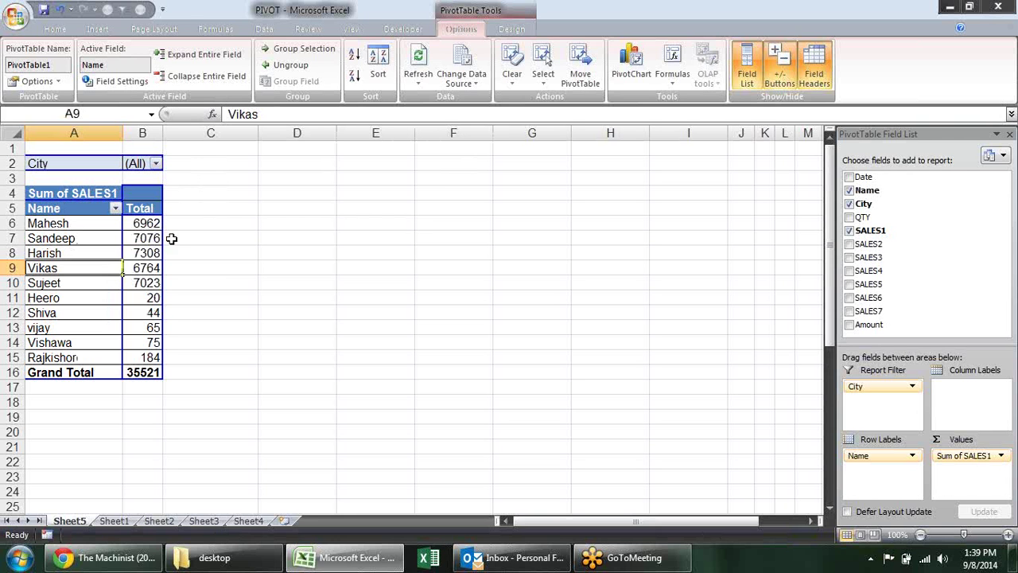
left_click(84, 358)
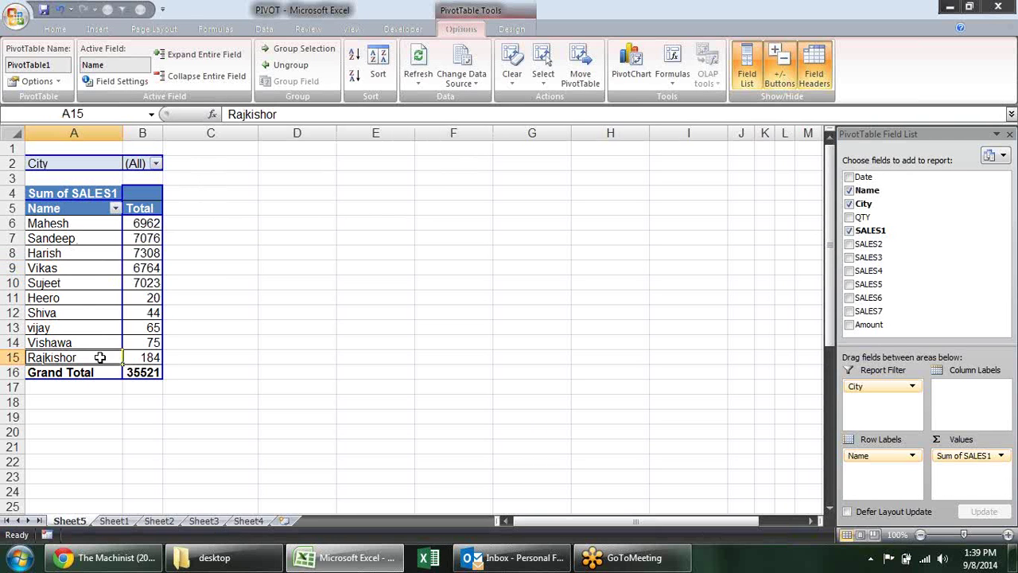
mouse_move(103, 351)
left_mouse_down()
mouse_move(125, 224)
mouse_move(116, 211)
left_mouse_up()
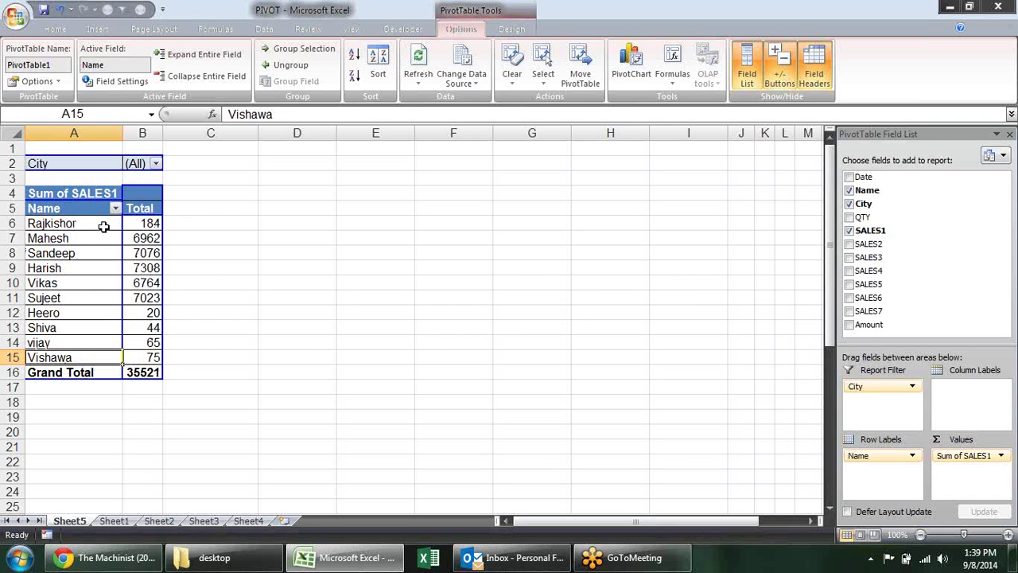
left_click(99, 334)
left_click(96, 326)
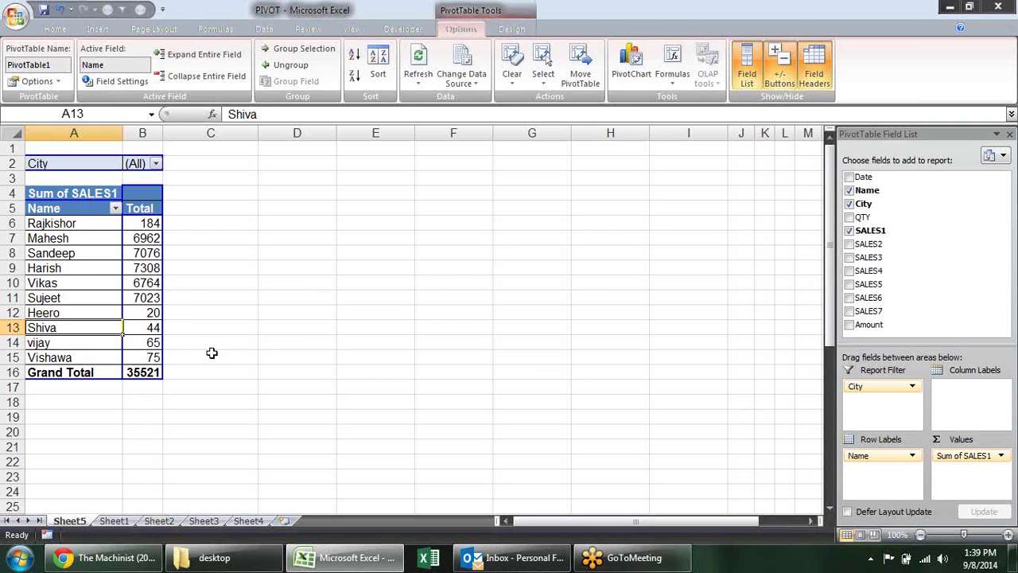
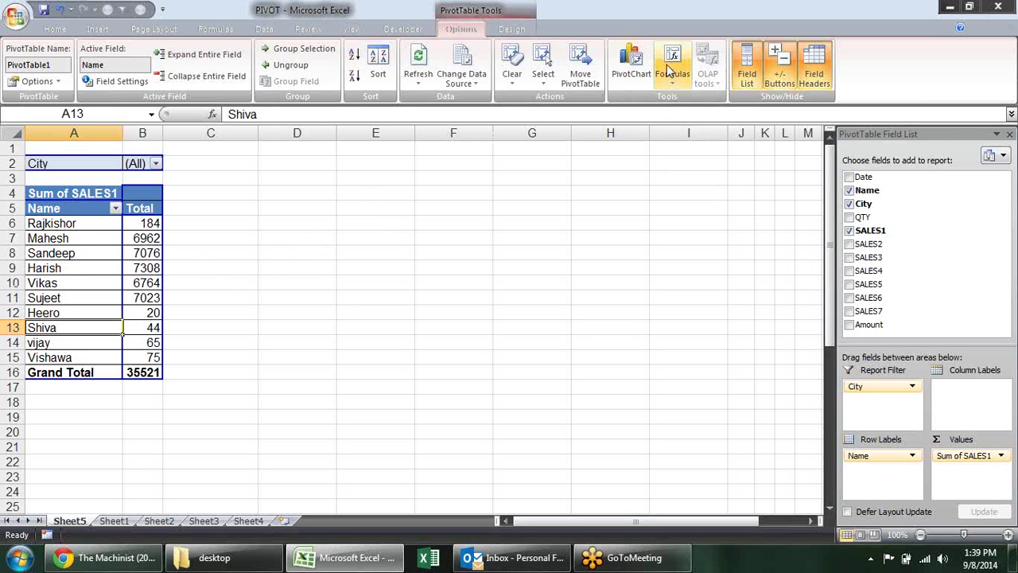
Insert a Column PivotChart of SALES1 totals by name, then check the Name filter options.
left_click(631, 62)
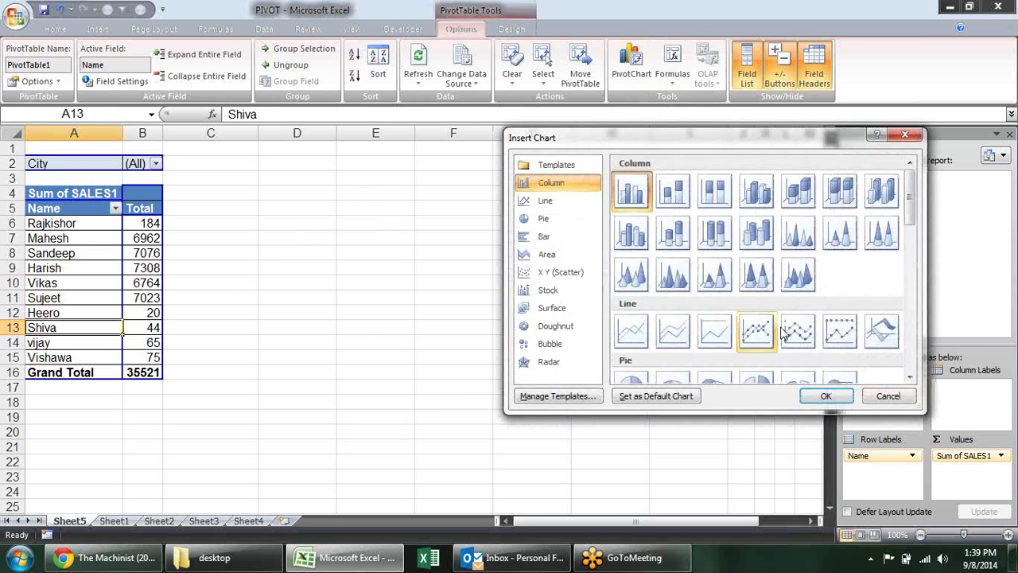
left_click(826, 395)
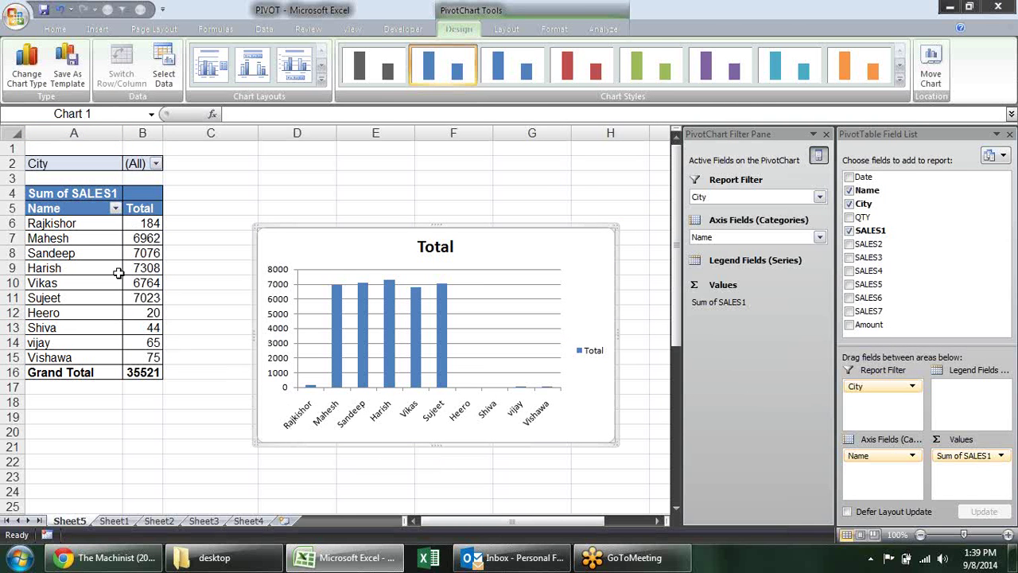
left_click(84, 241)
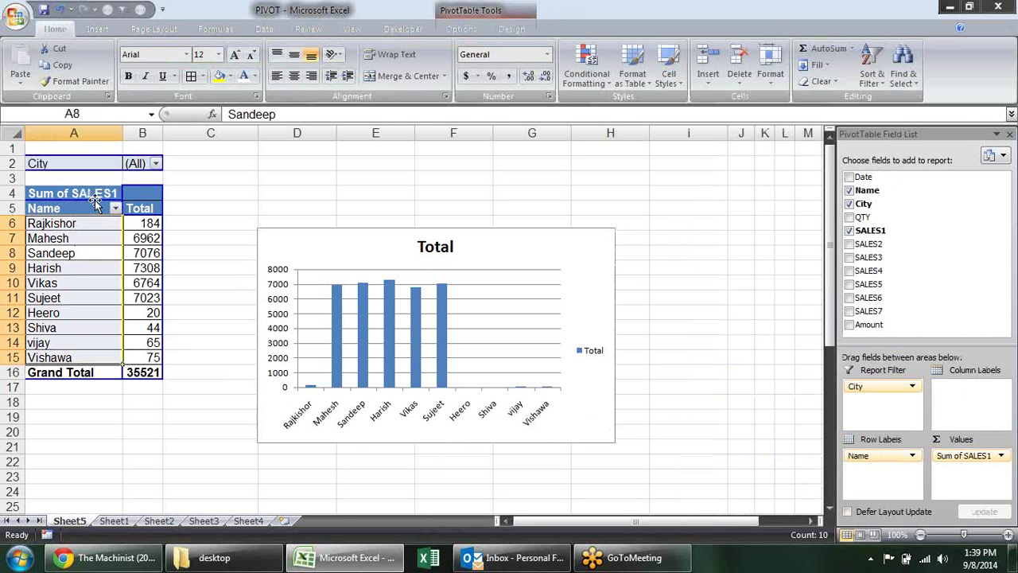
left_click(108, 238)
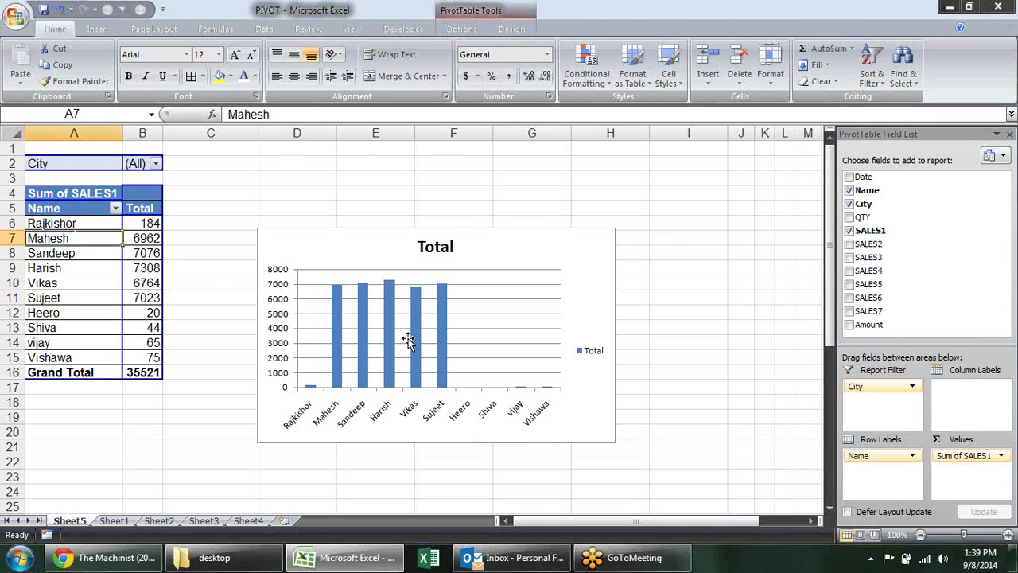
left_click(116, 208)
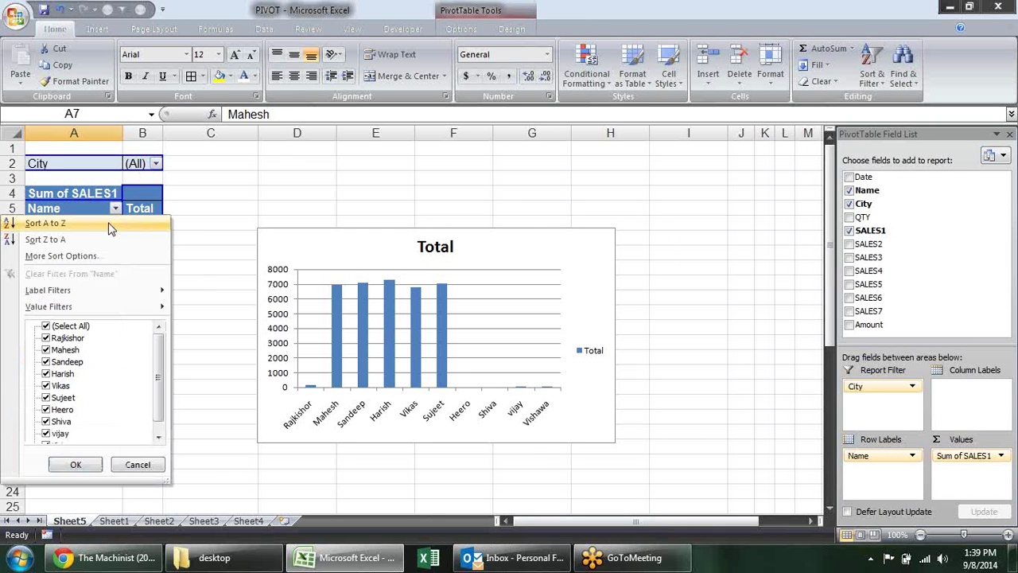
left_click(198, 181)
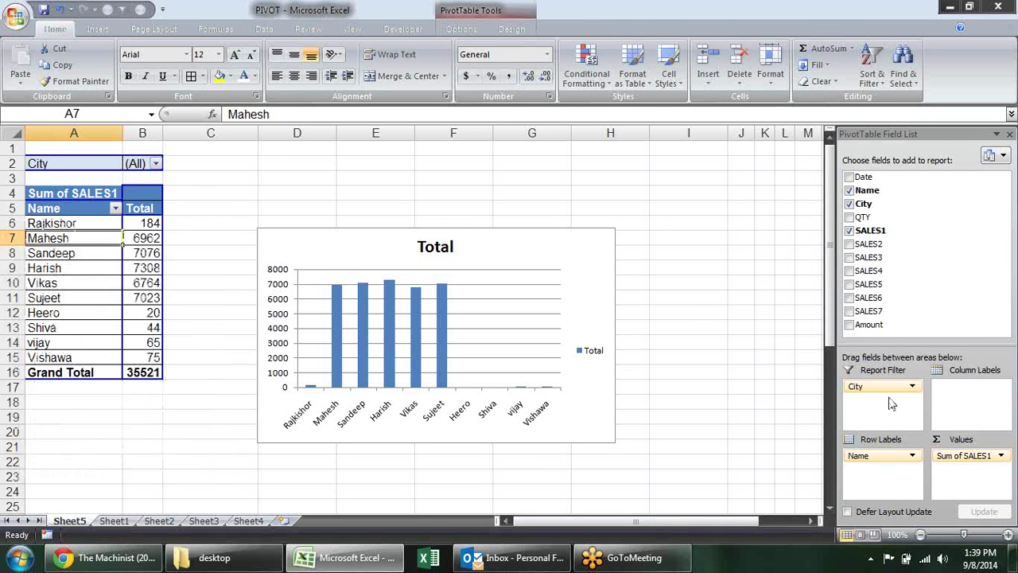
Move City from Report Filter to Column Labels and delete the PivotChart.
mouse_move(875, 387)
left_mouse_down()
mouse_move(886, 473)
mouse_move(990, 413)
left_mouse_up()
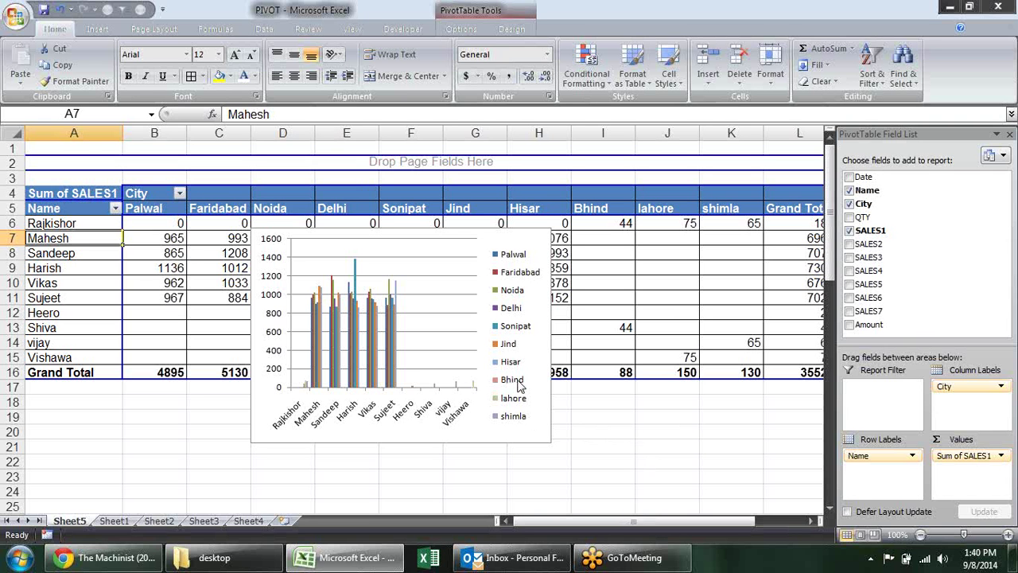
left_click(387, 327)
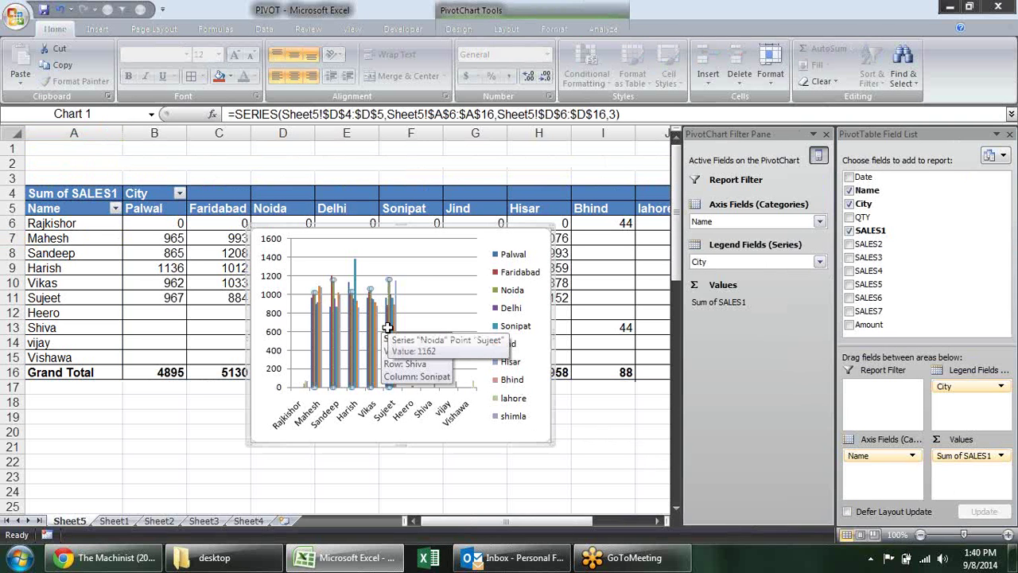
left_click(433, 229)
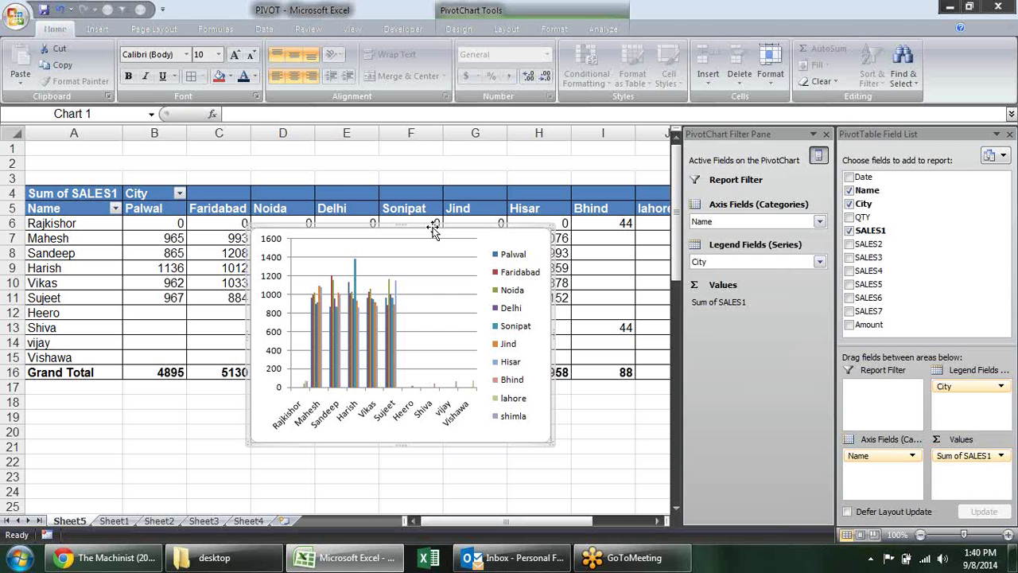
key("Delete")
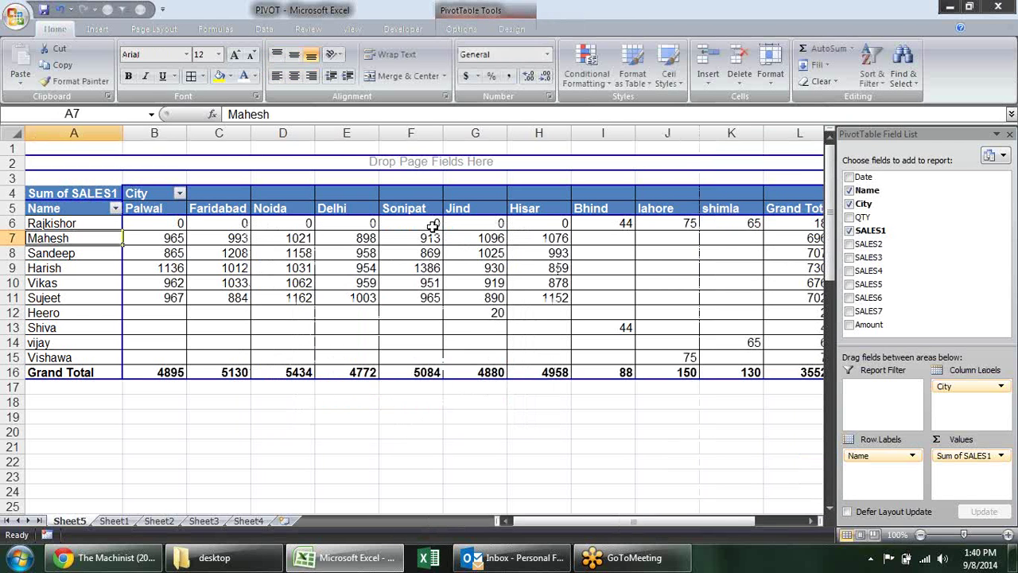
Check the city-by-name sales values, such as Vikas's Hisar and Sandeep's Noida sales.
left_click(527, 418)
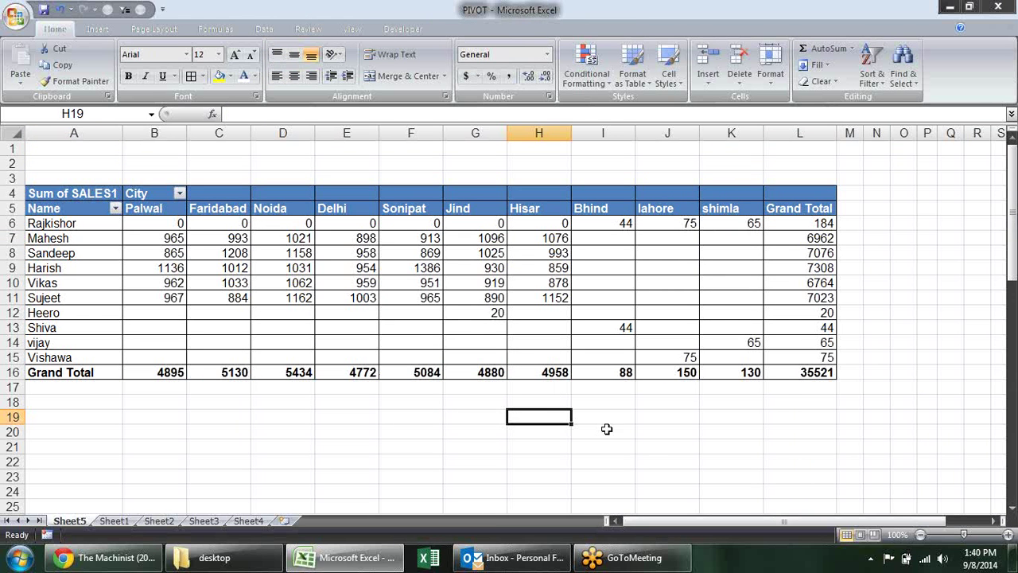
left_click(424, 311)
mouse_move(316, 296)
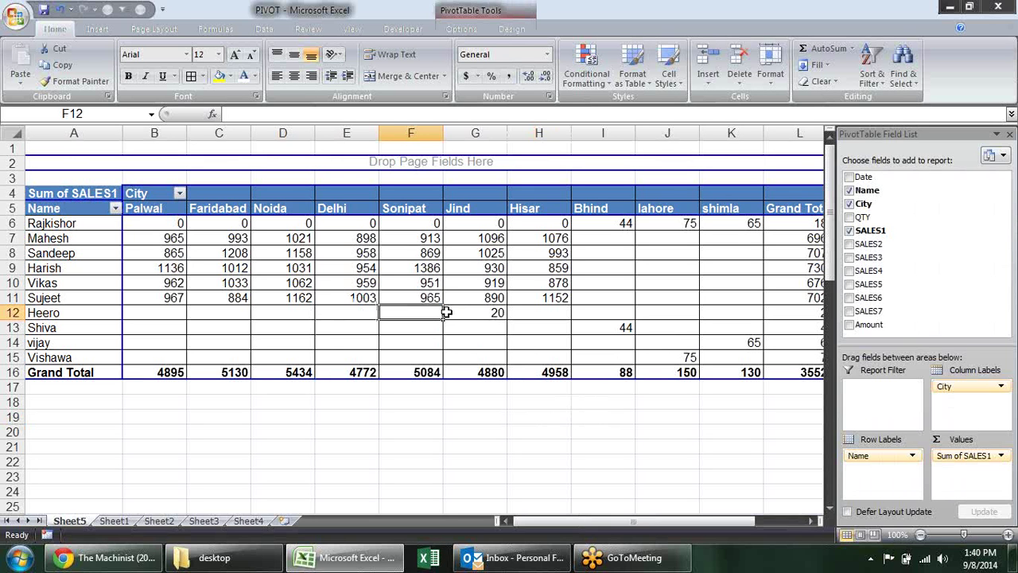
left_click(513, 286)
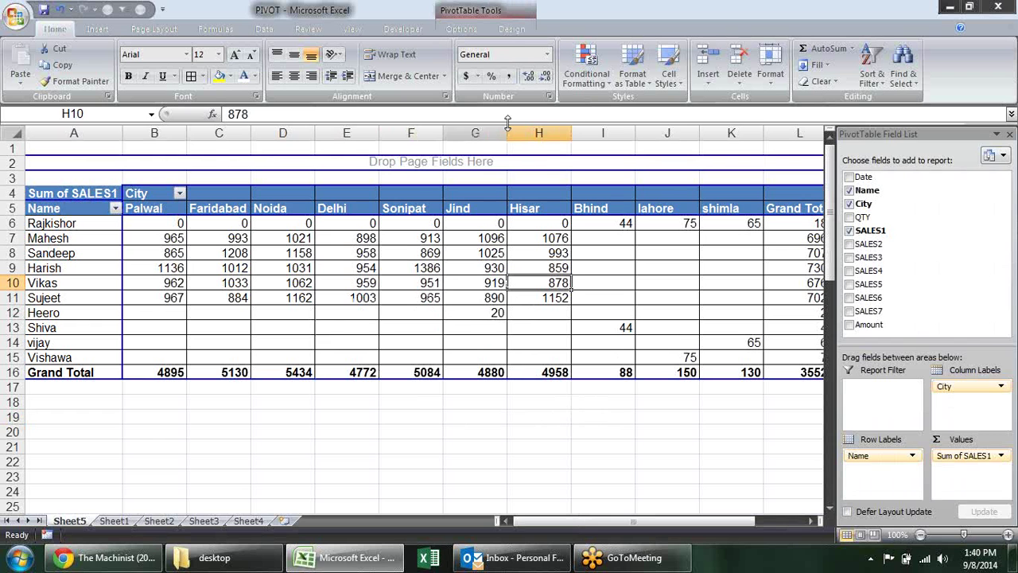
left_click(374, 438)
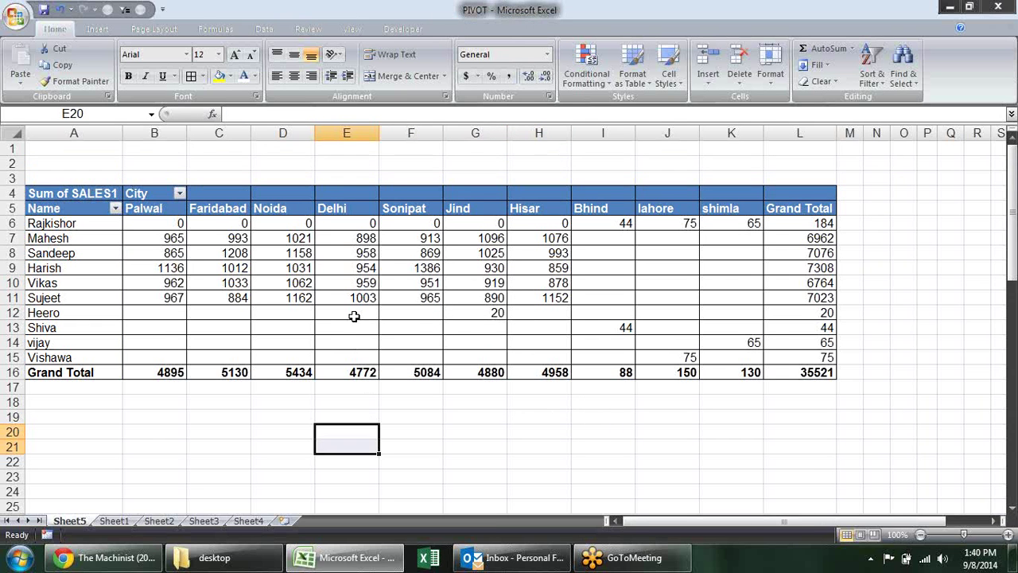
left_click(352, 314)
left_click(304, 253)
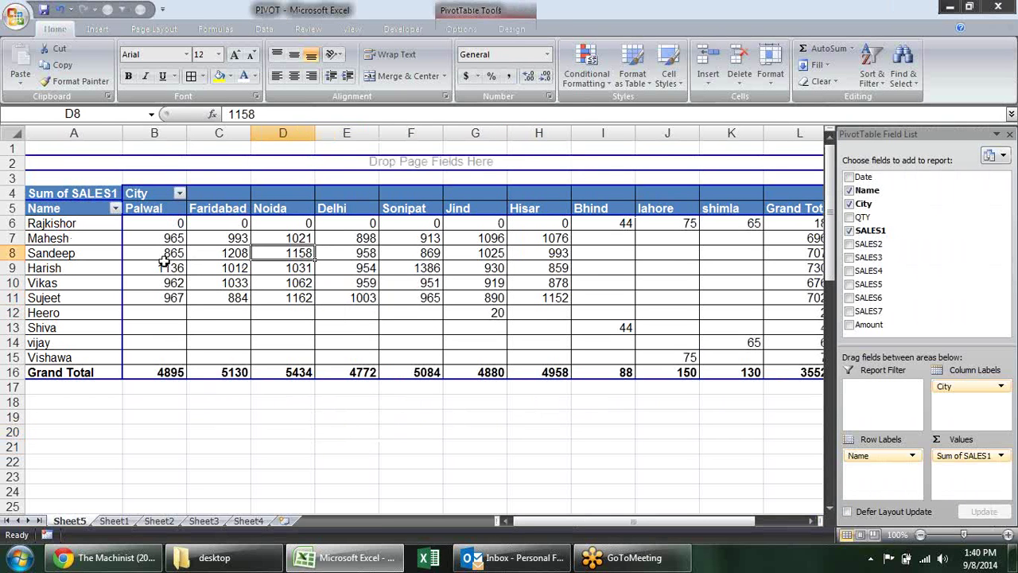
Open Value Field Settings for Sum of SALES1, keeping Sum as the summary function.
right_click(136, 241)
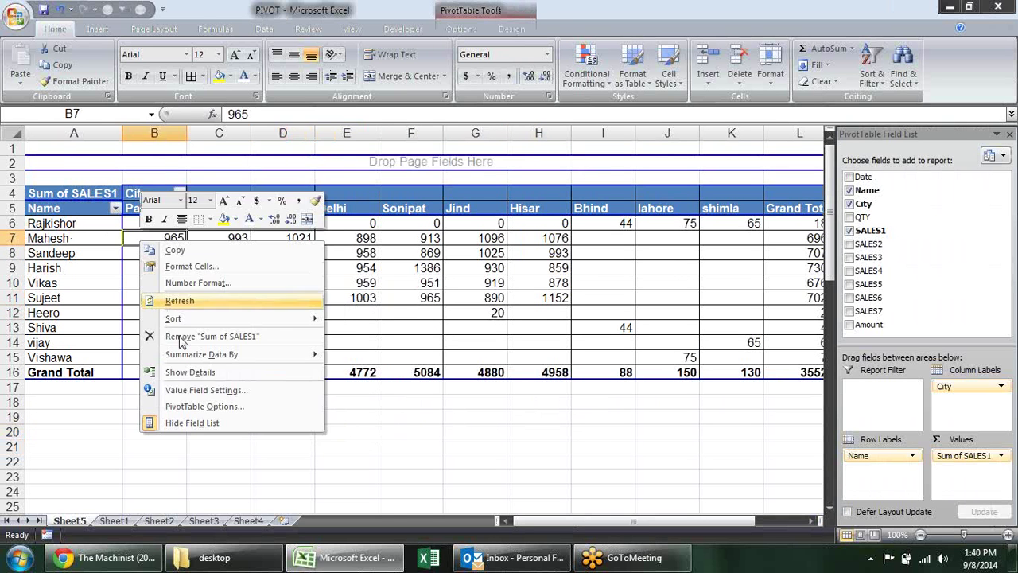
mouse_move(224, 317)
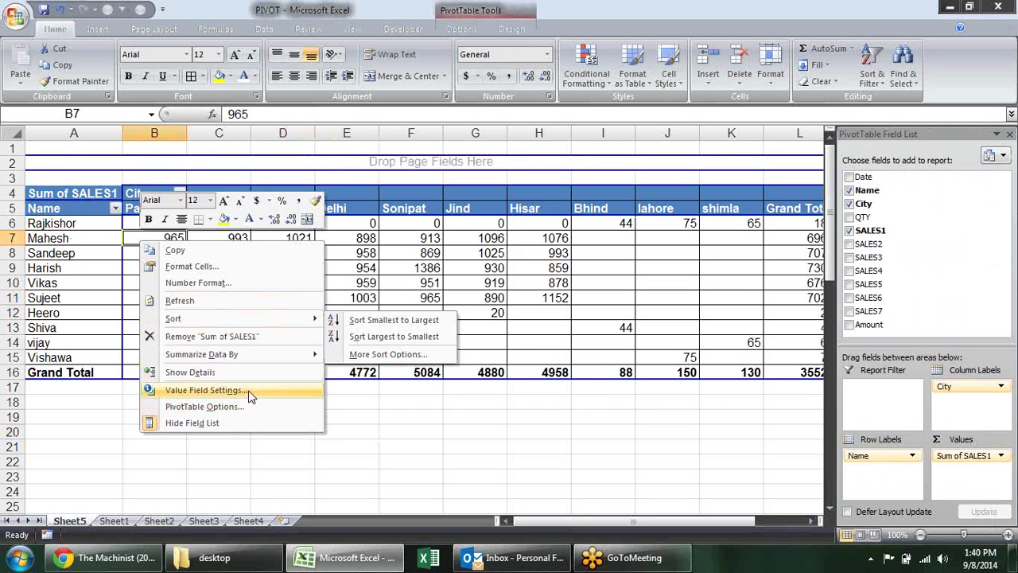
left_click(541, 388)
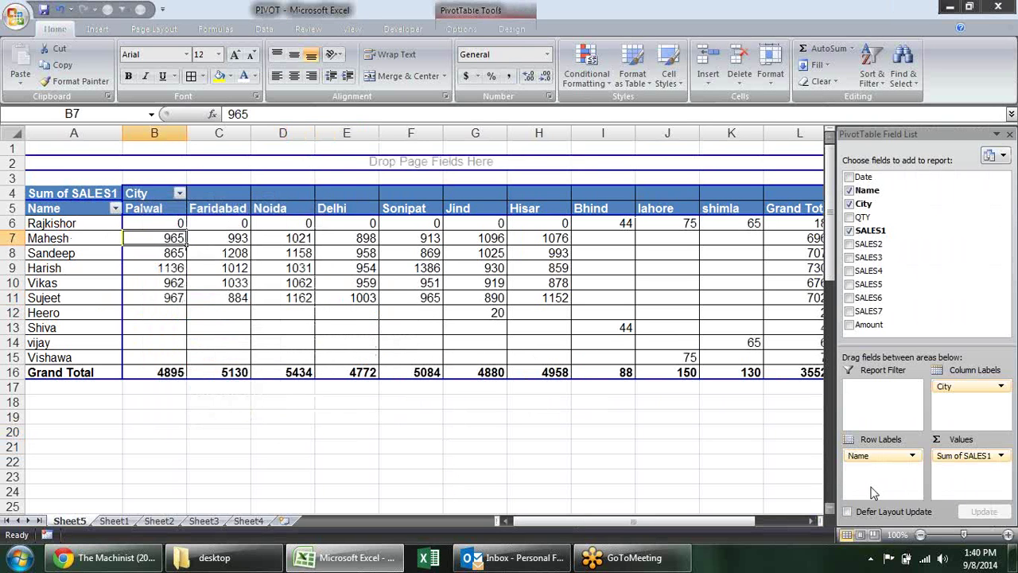
mouse_move(200, 241)
left_click(1000, 456)
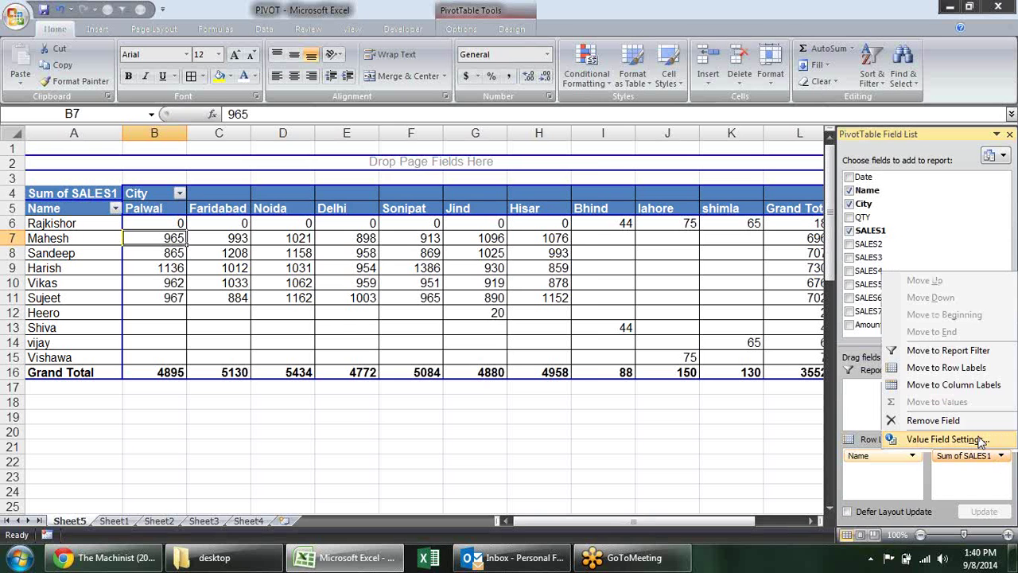
left_click(979, 440)
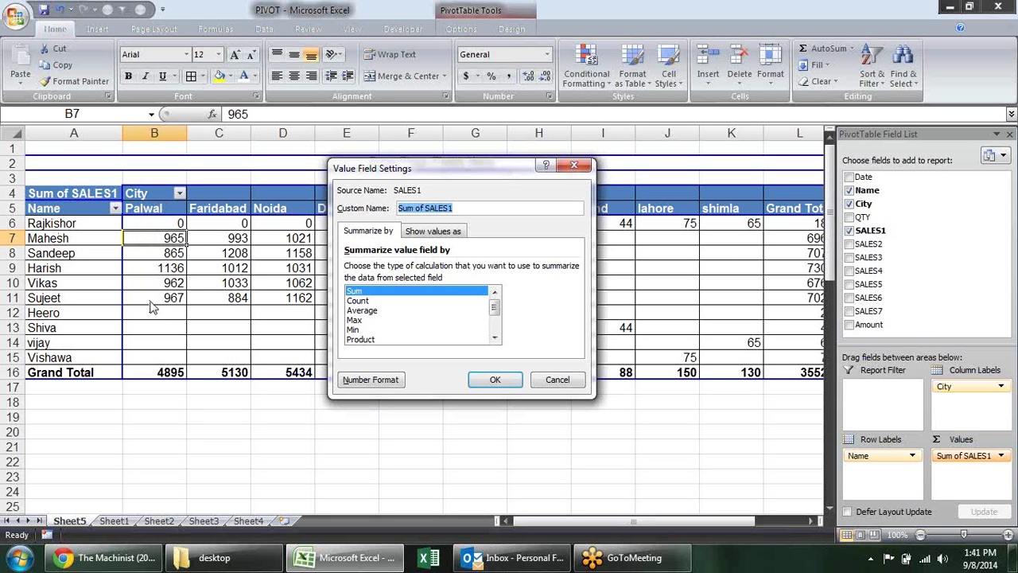
left_click(359, 301)
left_click(365, 291)
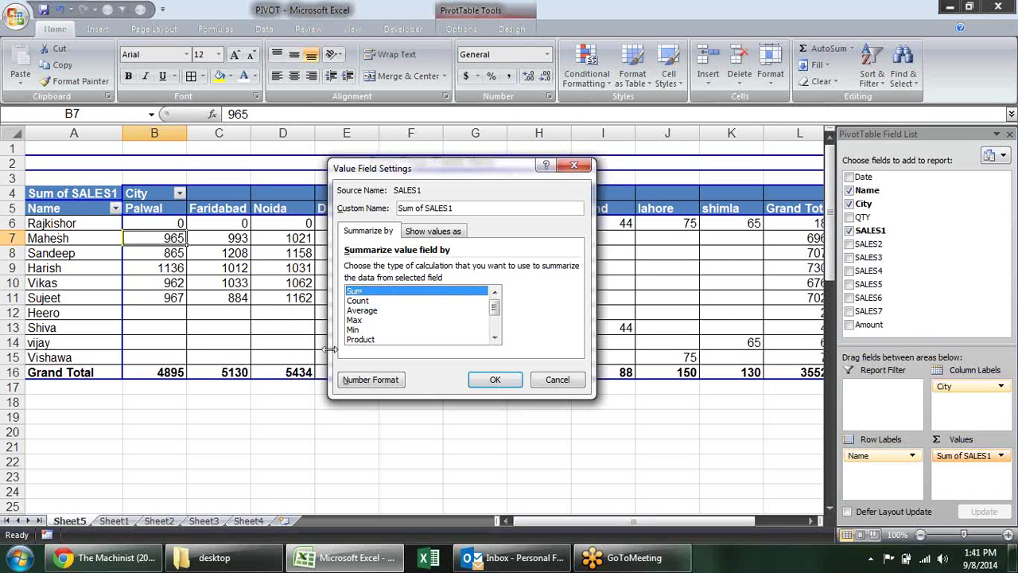
Set the number format to Currency with the ₹ Hindi (India) symbol.
left_click(368, 380)
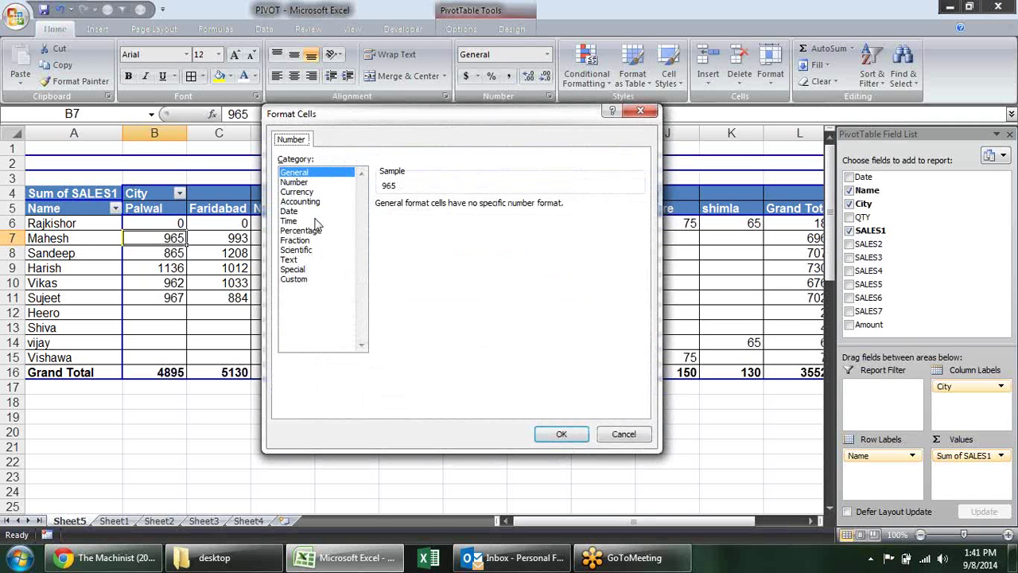
left_click(298, 191)
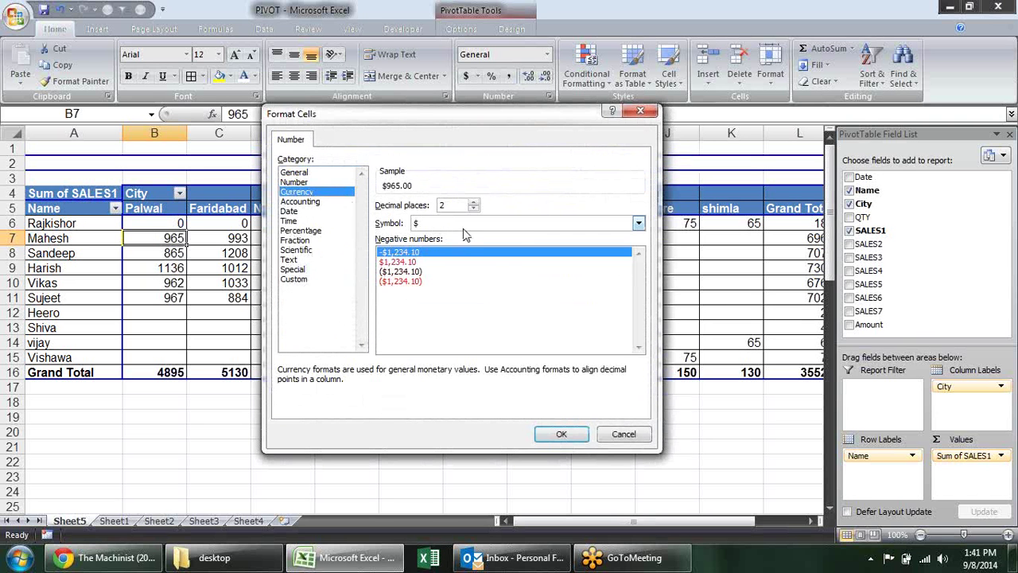
left_click(637, 224)
scroll(614, 254, "down", 1)
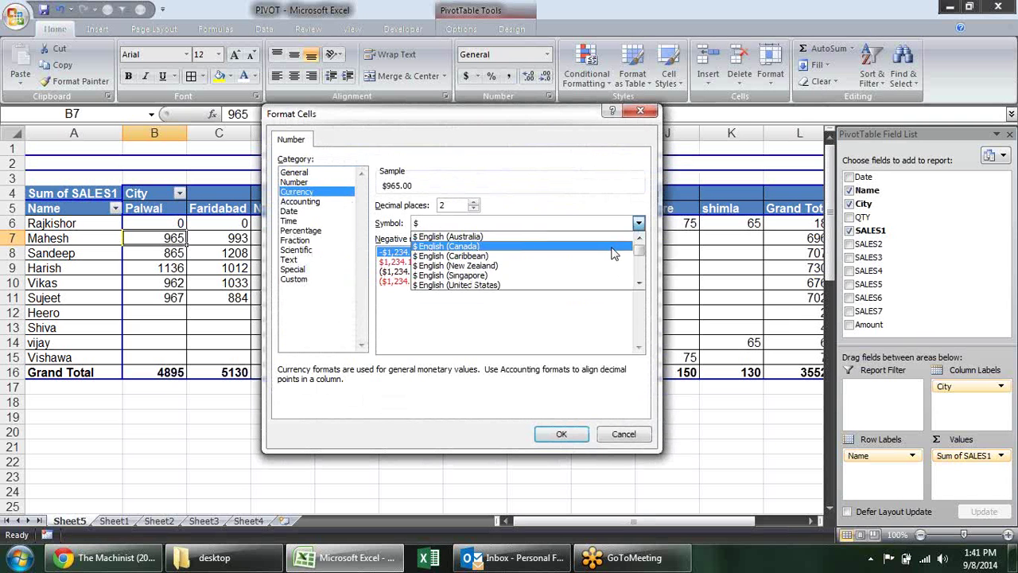
scroll(616, 263, "down", 2)
scroll(618, 268, "down", 2)
scroll(618, 268, "down", 2)
scroll(613, 262, "down", 2)
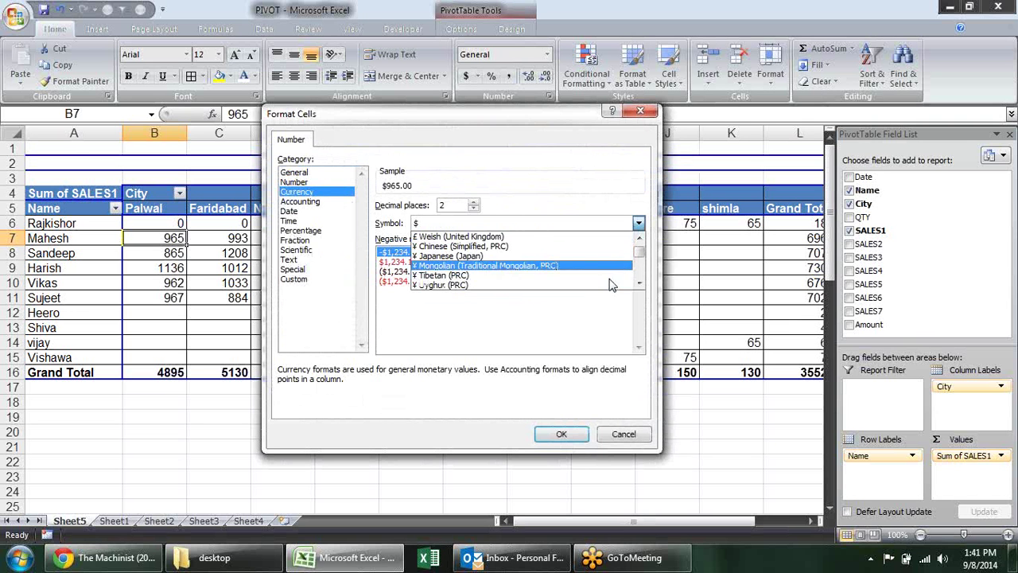
scroll(600, 251, "down", 2)
scroll(595, 246, "down", 1)
scroll(588, 249, "down", 2)
scroll(586, 249, "down", 2)
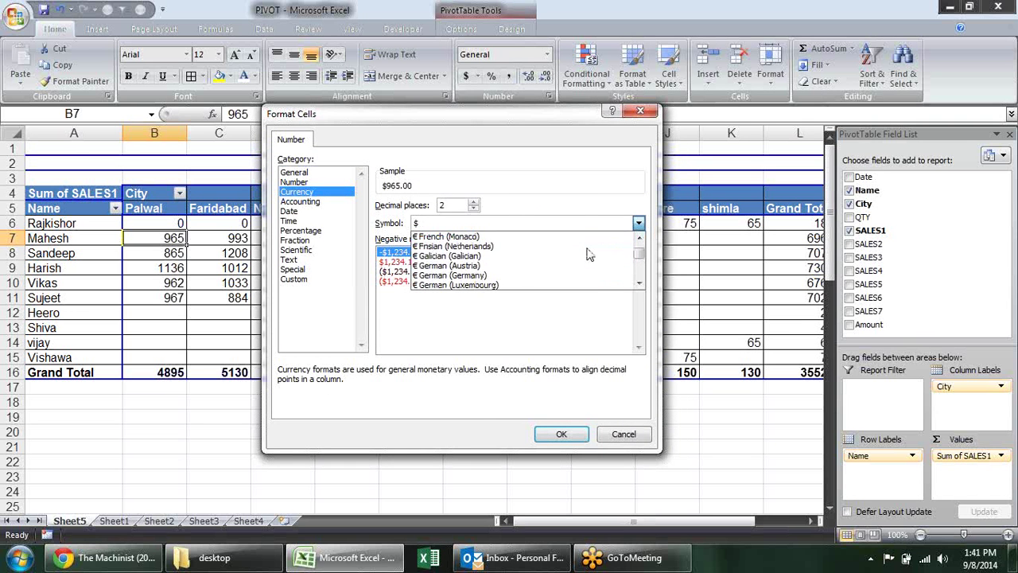
scroll(586, 253, "down", 2)
scroll(585, 253, "down", 2)
scroll(584, 254, "down", 2)
scroll(585, 254, "down", 2)
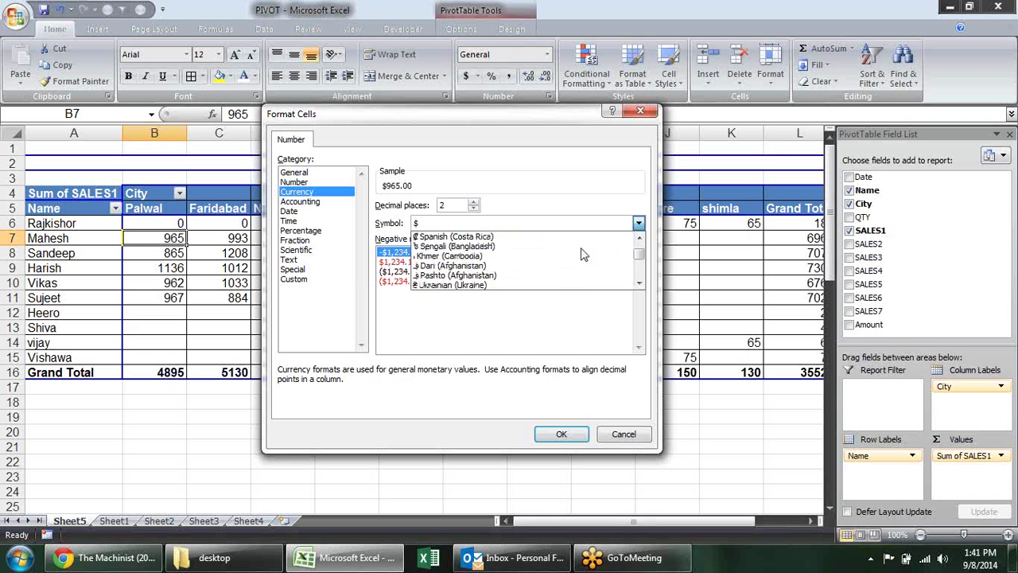
scroll(584, 254, "down", 2)
scroll(584, 255, "down", 2)
scroll(584, 254, "down", 2)
scroll(584, 252, "down", 2)
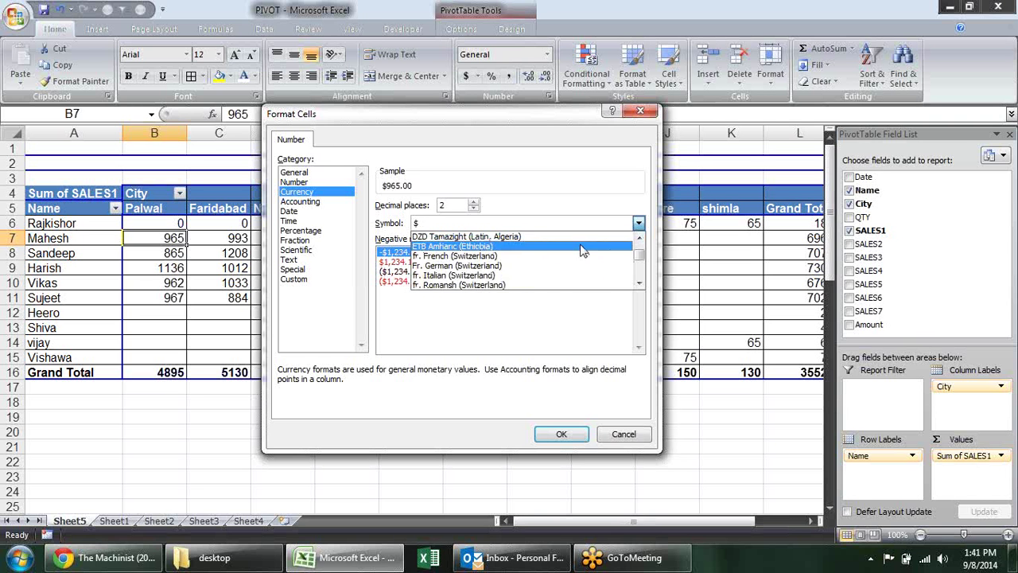
scroll(584, 249, "down", 2)
scroll(580, 252, "down", 2)
scroll(579, 251, "down", 2)
scroll(579, 253, "down", 2)
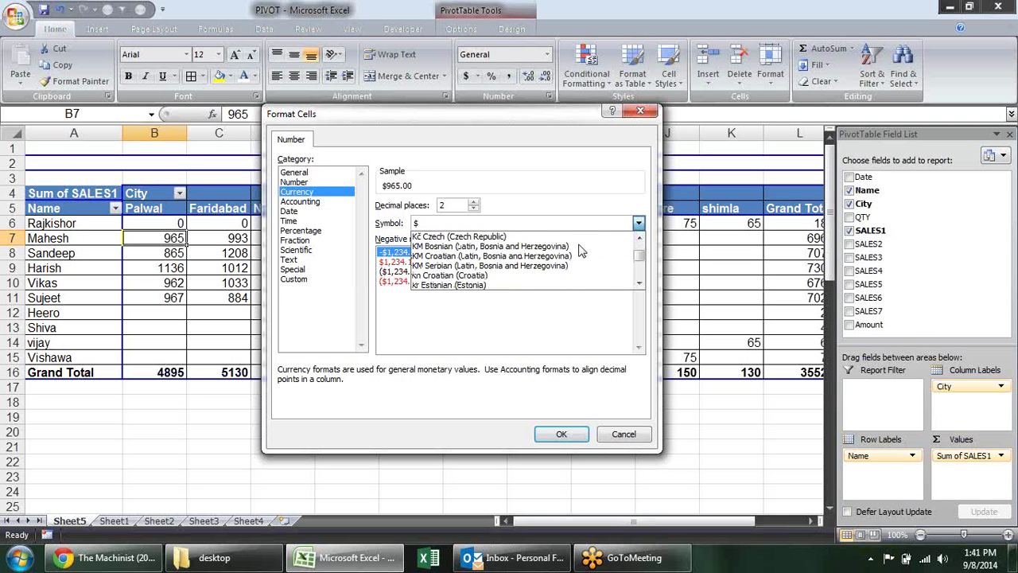
scroll(579, 253, "down", 2)
scroll(579, 254, "down", 2)
scroll(576, 253, "down", 2)
scroll(572, 256, "down", 2)
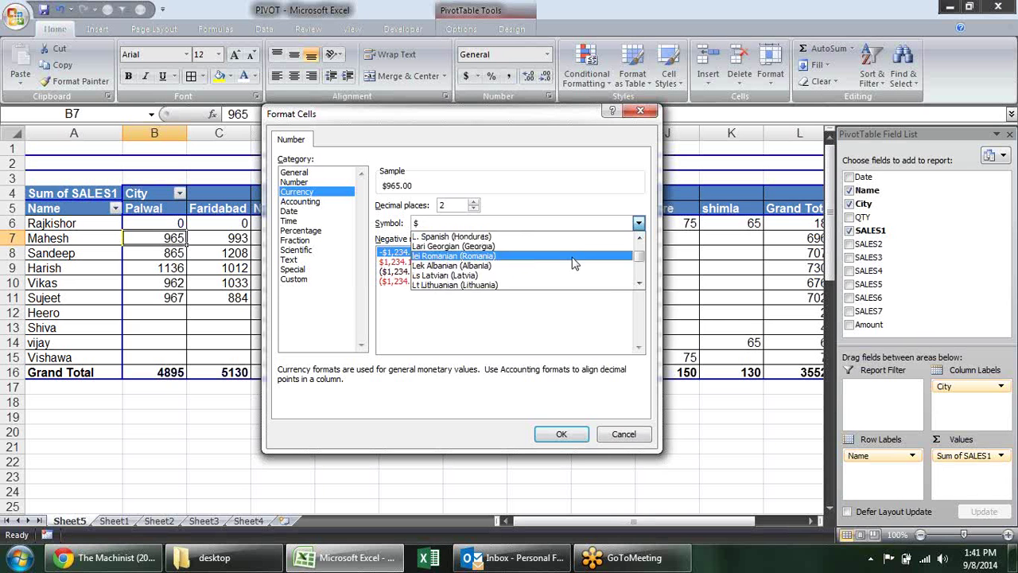
scroll(568, 257, "down", 2)
scroll(566, 262, "down", 2)
scroll(566, 267, "down", 2)
scroll(564, 270, "down", 2)
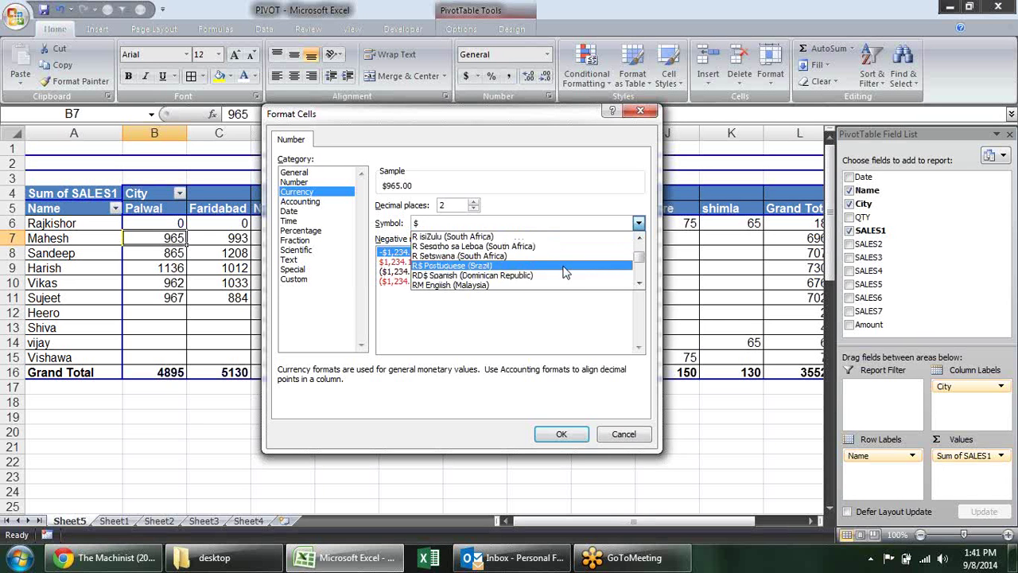
scroll(564, 270, "down", 2)
scroll(564, 272, "down", 2)
scroll(565, 271, "down", 1)
scroll(564, 268, "down", 1)
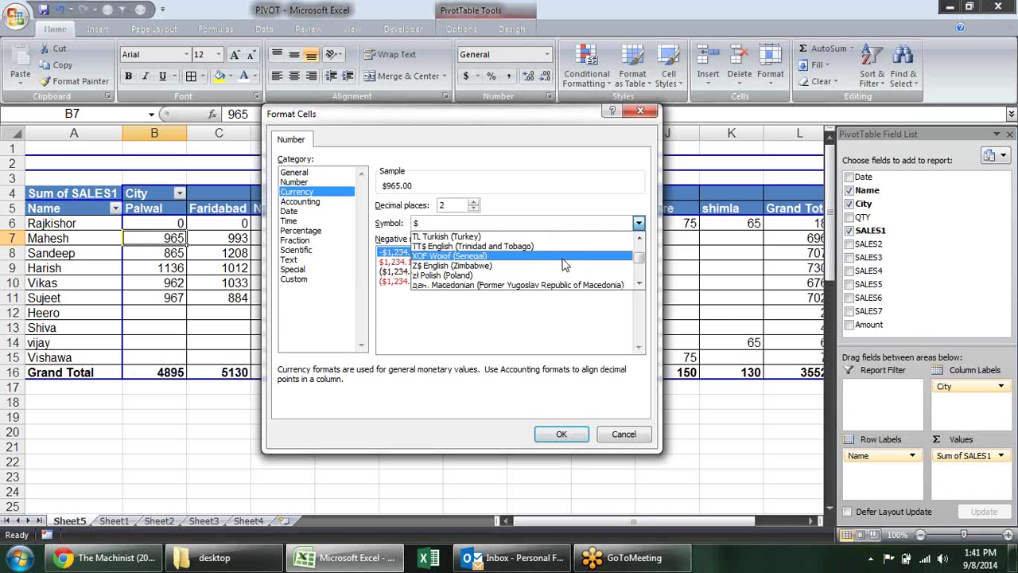
scroll(564, 266, "down", 1)
scroll(563, 265, "down", 1)
scroll(563, 266, "down", 1)
scroll(563, 262, "down", 1)
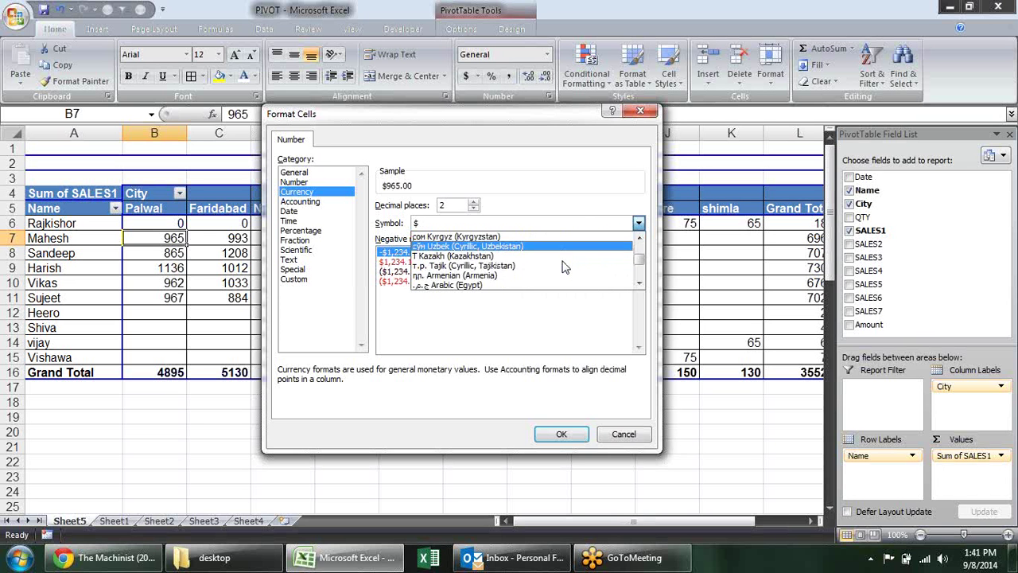
scroll(563, 260, "down", 1)
scroll(562, 259, "down", 1)
scroll(561, 259, "down", 1)
scroll(562, 260, "down", 1)
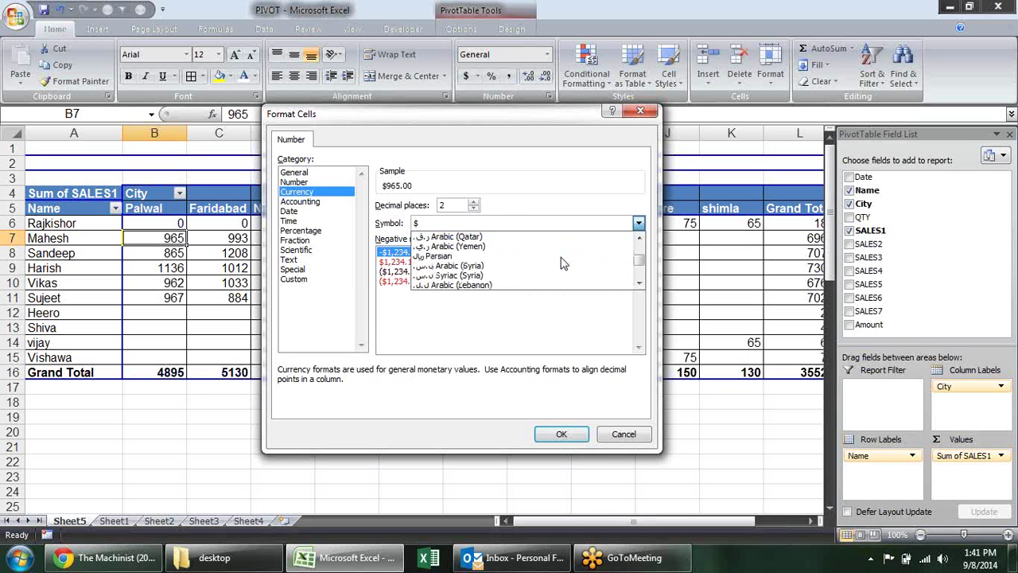
scroll(562, 263, "down", 1)
left_click(484, 265)
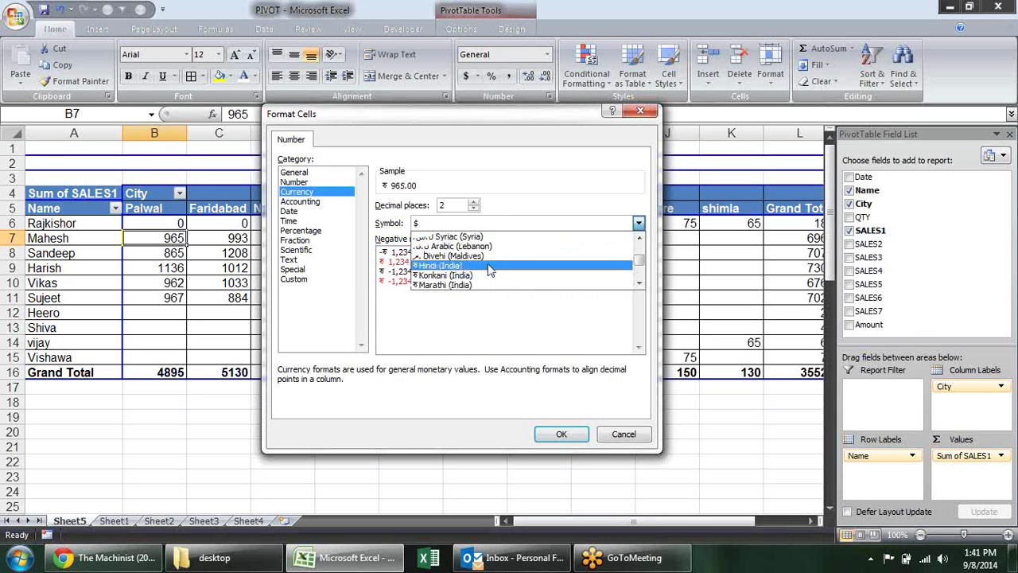
left_click(581, 435)
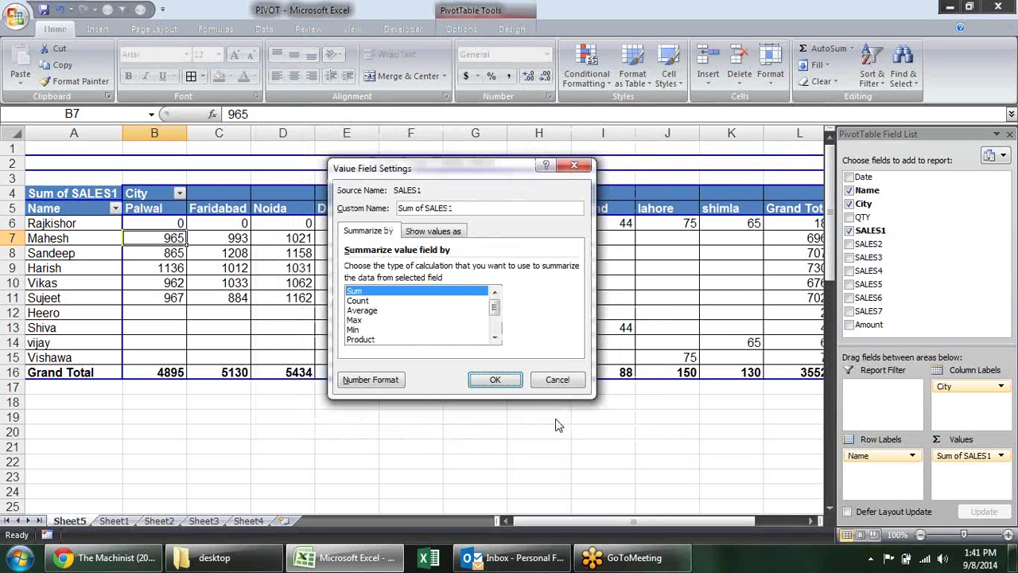
Apply the rupee format to Sum of SALES1 and add QTY to the pivot values.
left_click(495, 380)
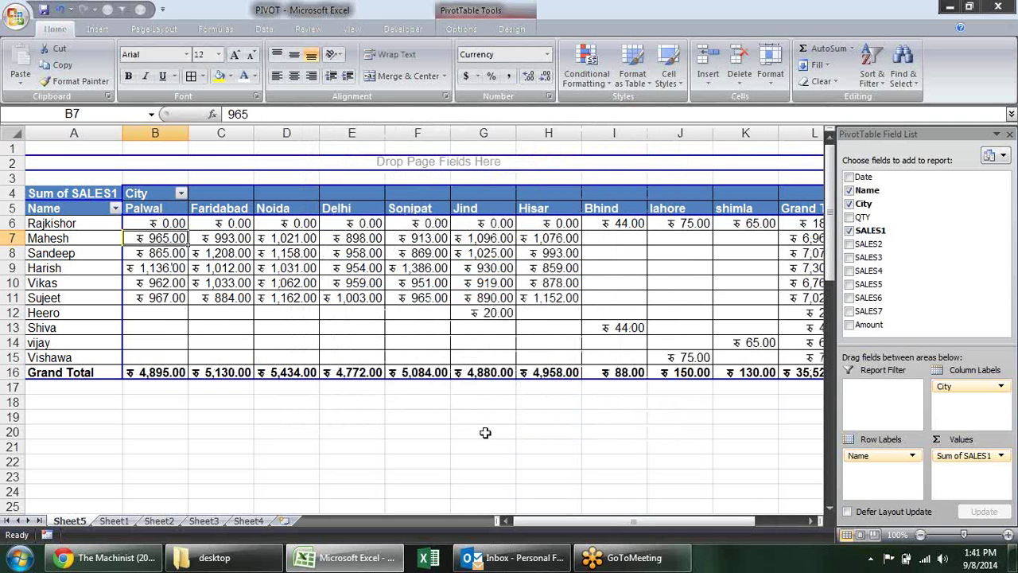
left_click(848, 218)
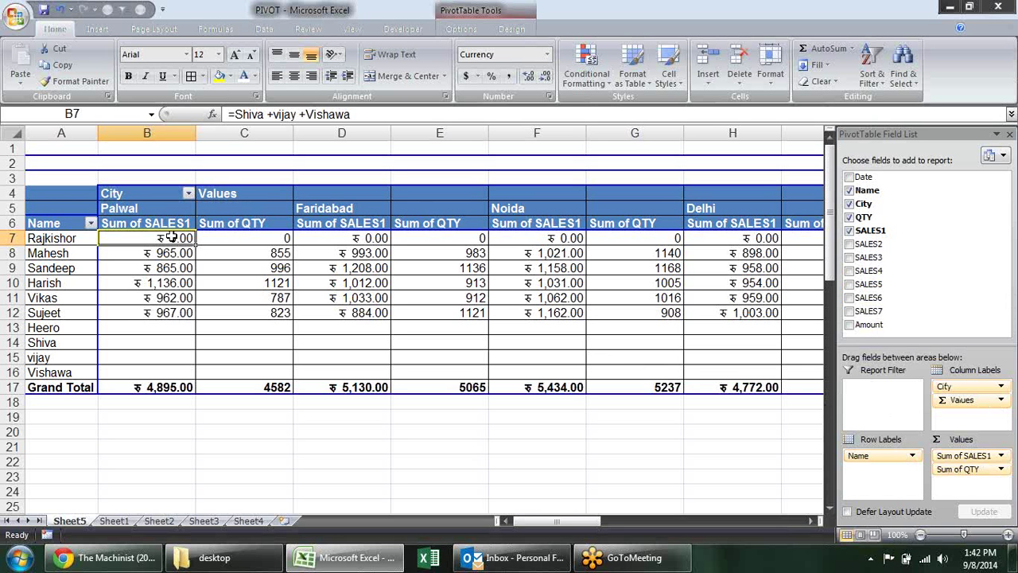
left_click(66, 254)
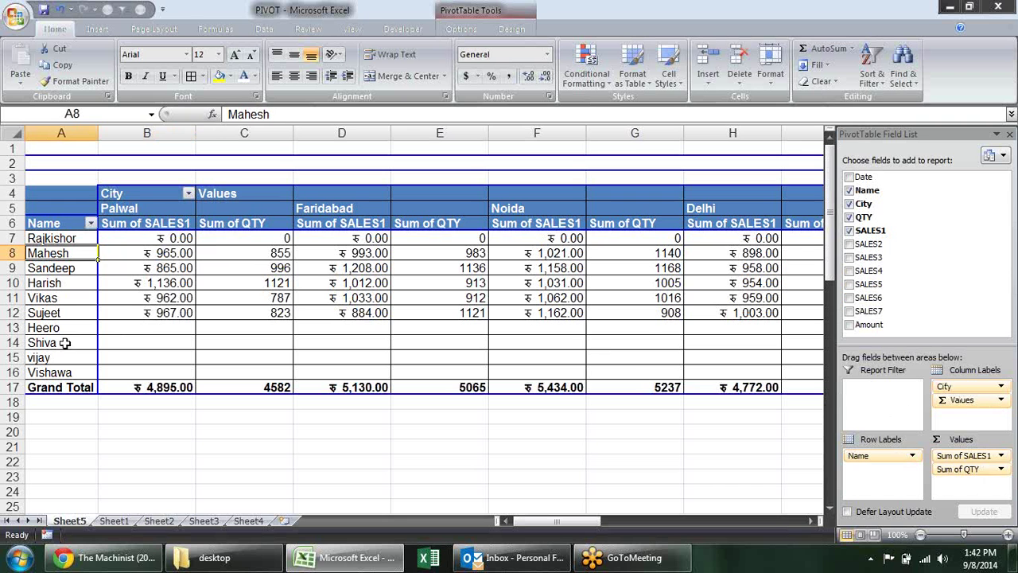
left_click(154, 211)
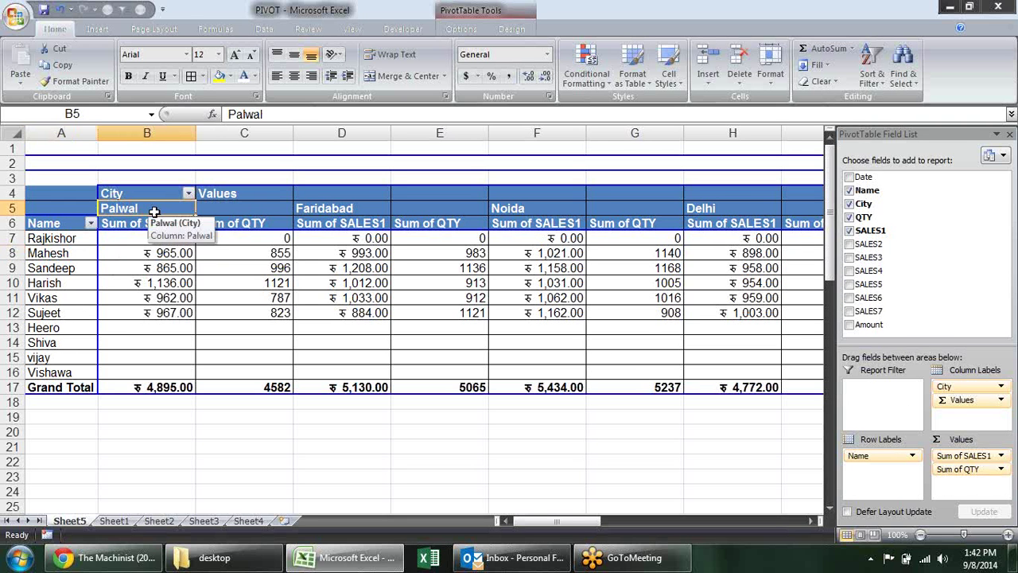
left_click(159, 226)
Review the Sum of QTY headings under each city, then remove and re-add QTY.
left_click(248, 224)
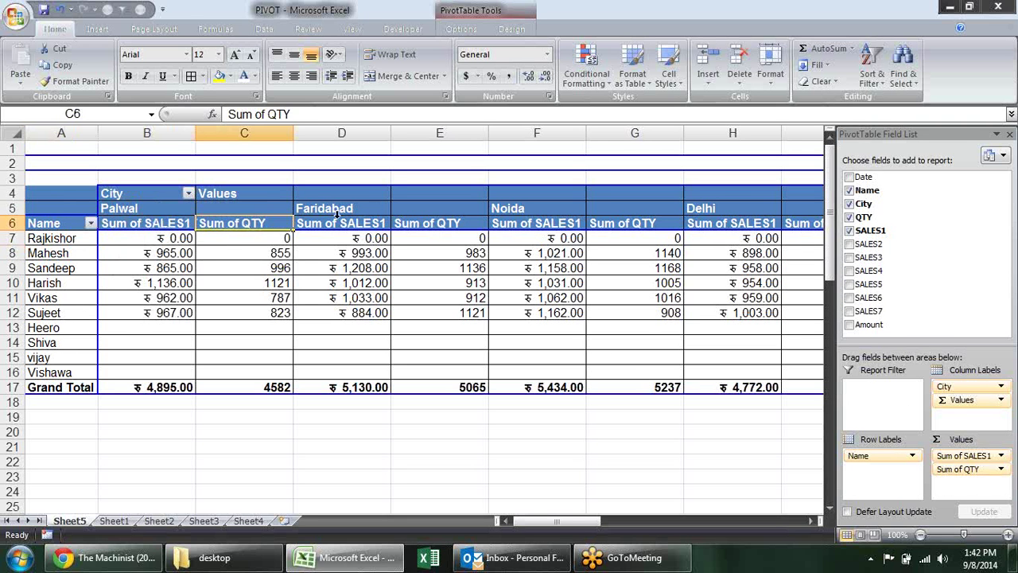
left_click(338, 213)
left_click(350, 225)
left_click(426, 230)
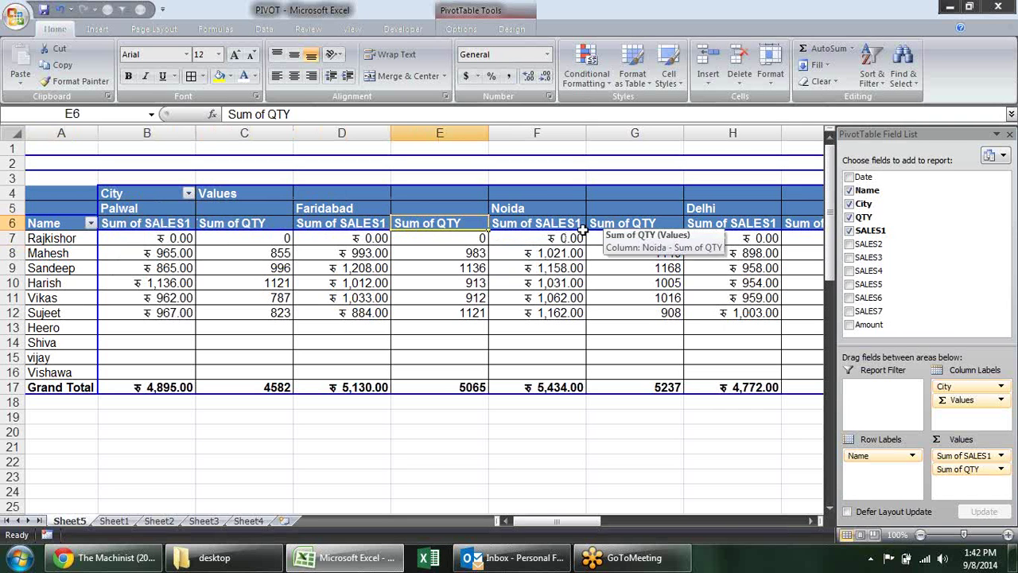
left_click_drag(158, 213, 634, 229)
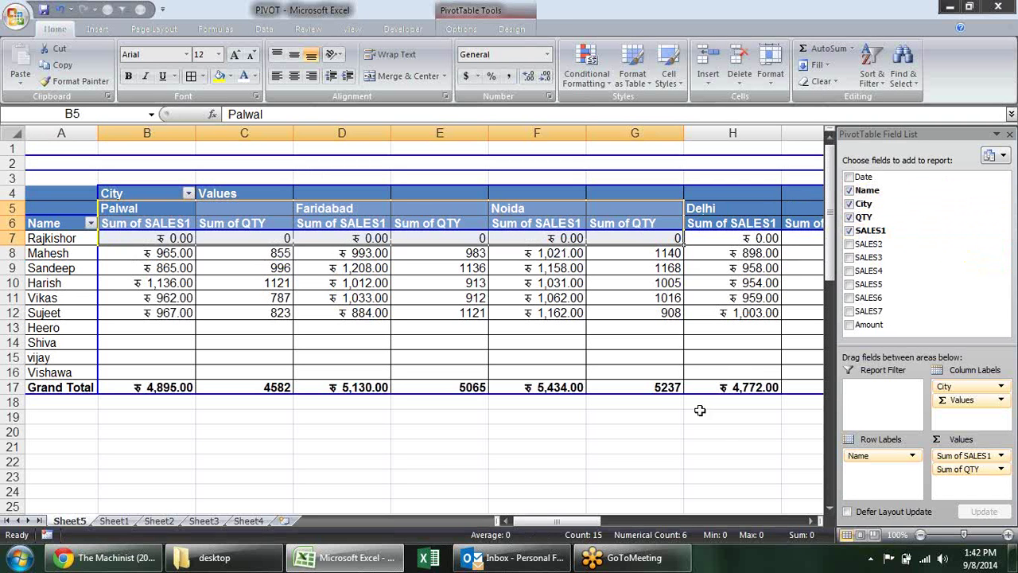
left_click(715, 430)
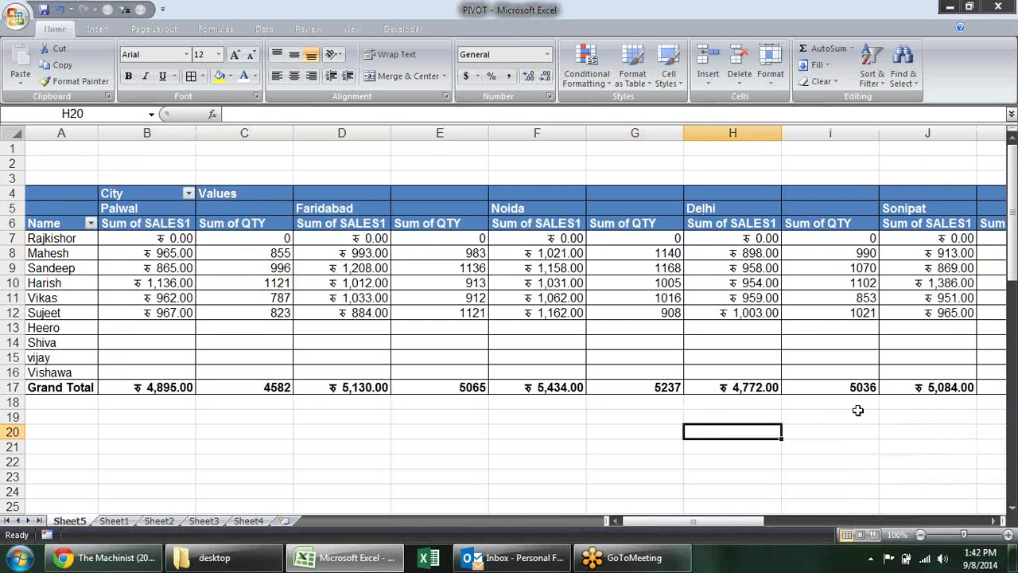
left_click(653, 317)
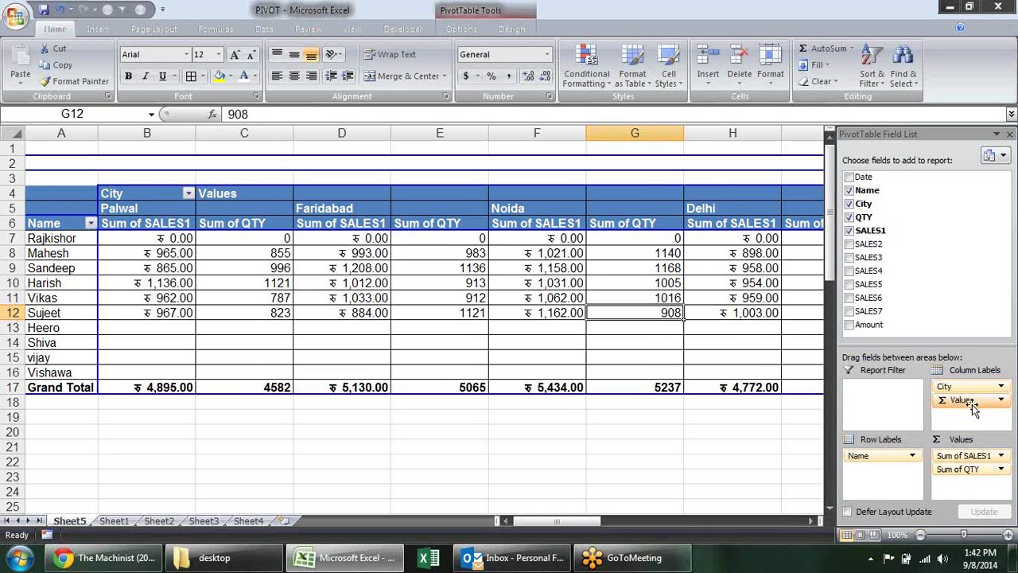
left_click_drag(967, 470, 775, 476)
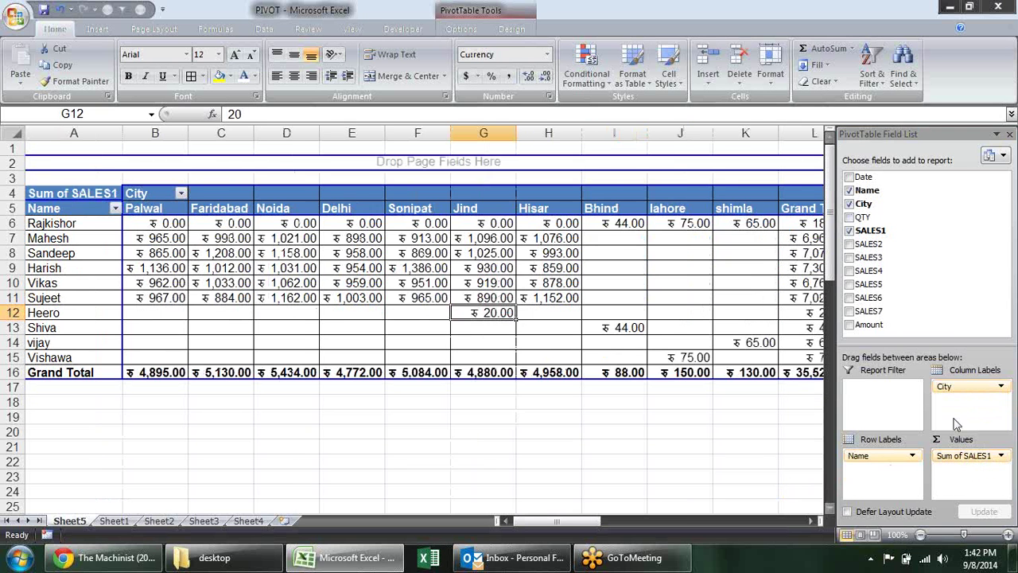
left_click(849, 217)
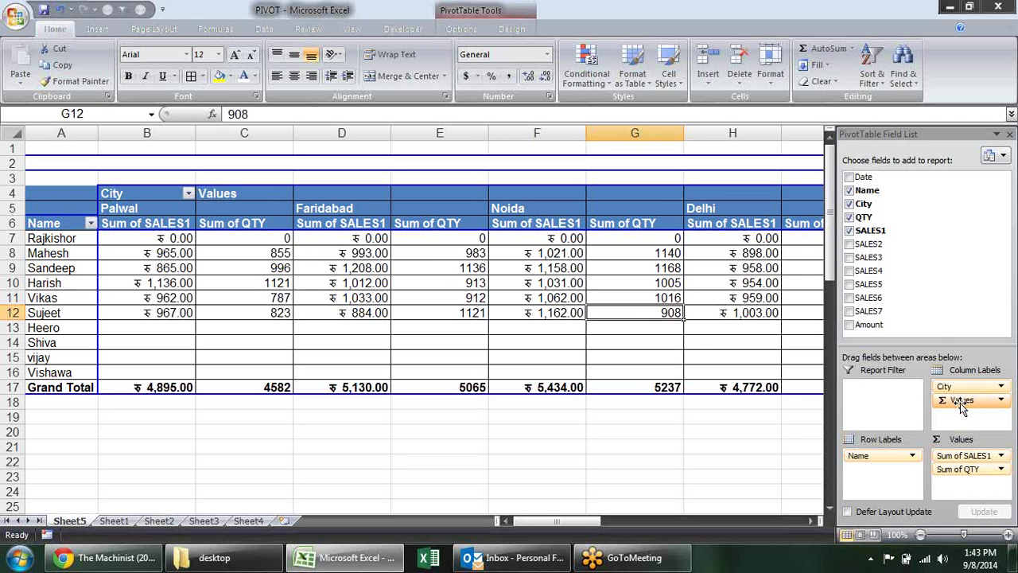
Move Σ Values above City so all Sum of SALES1 columns precede the Sum of QTY block.
left_click_drag(960, 402, 969, 387)
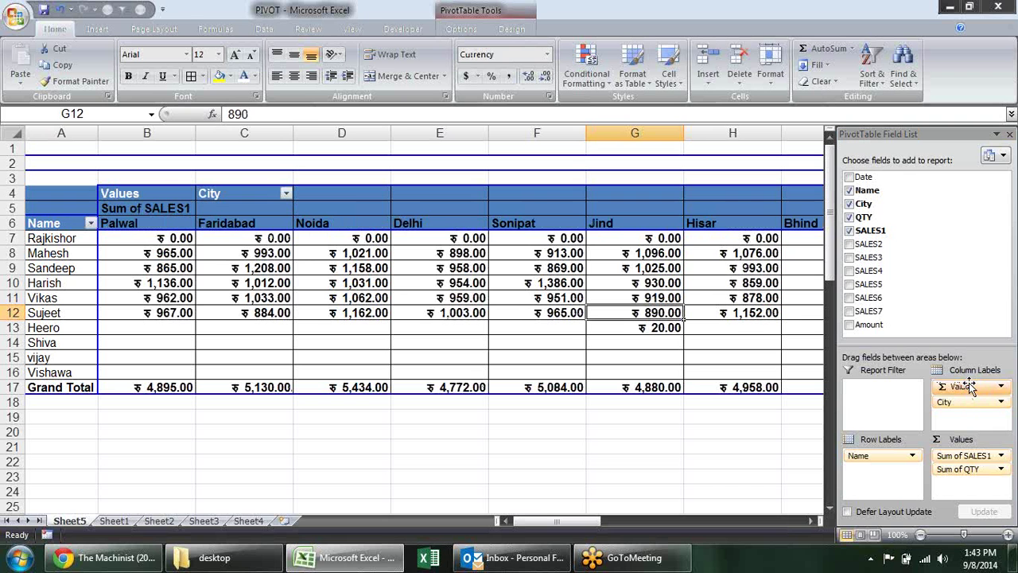
left_click(165, 208)
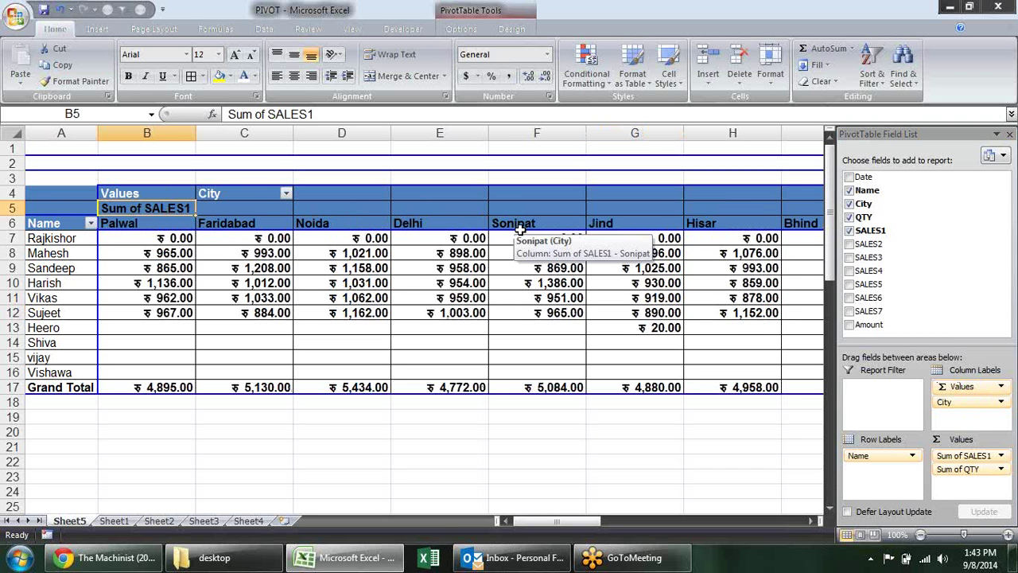
key("Right")
key("Right")
key("Right")
key("Right")
key("Right")
key("Right")
key("Right")
key("Right")
key("Right")
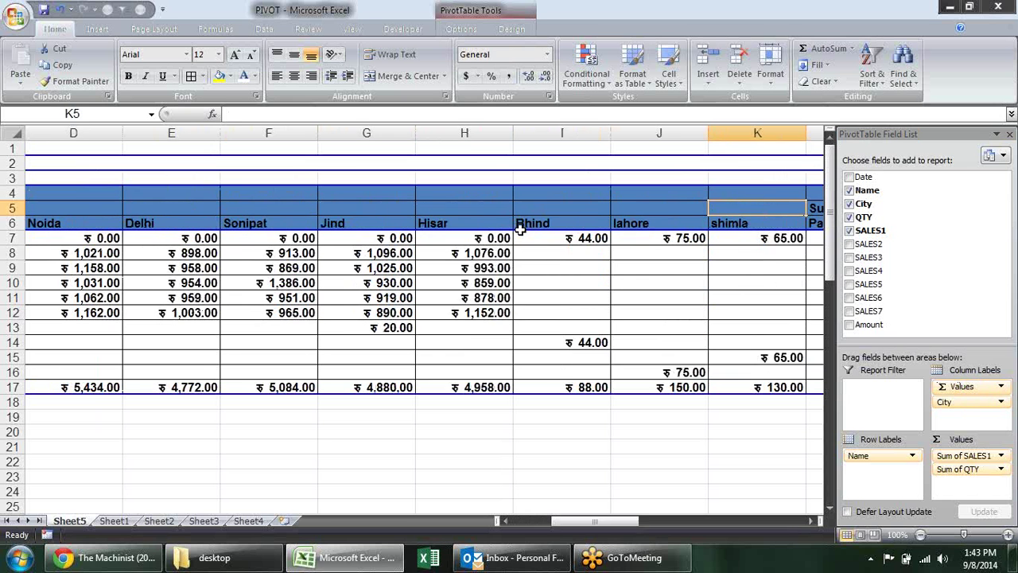
key("Right")
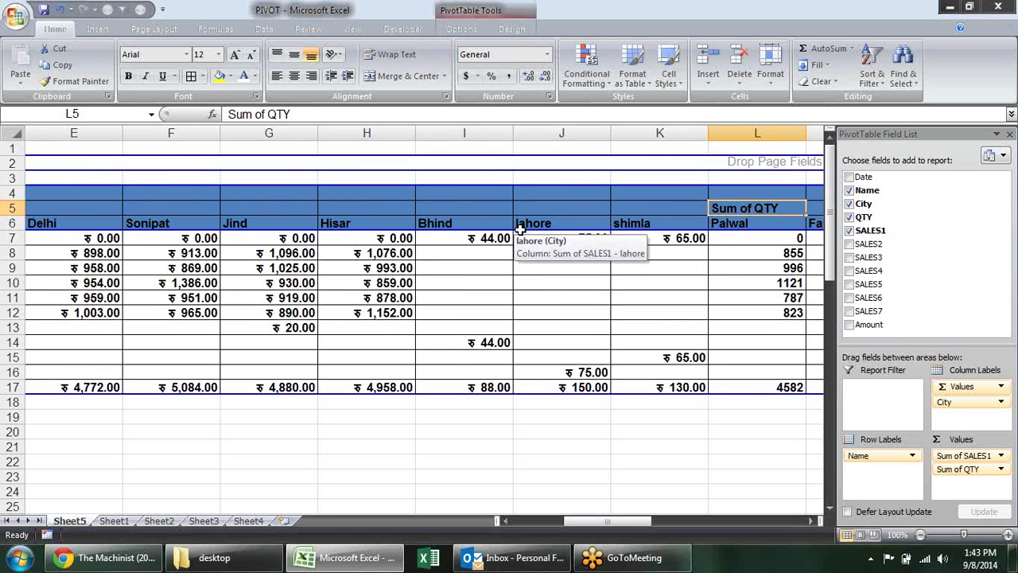
key("Right")
key("Right")
key("Right")
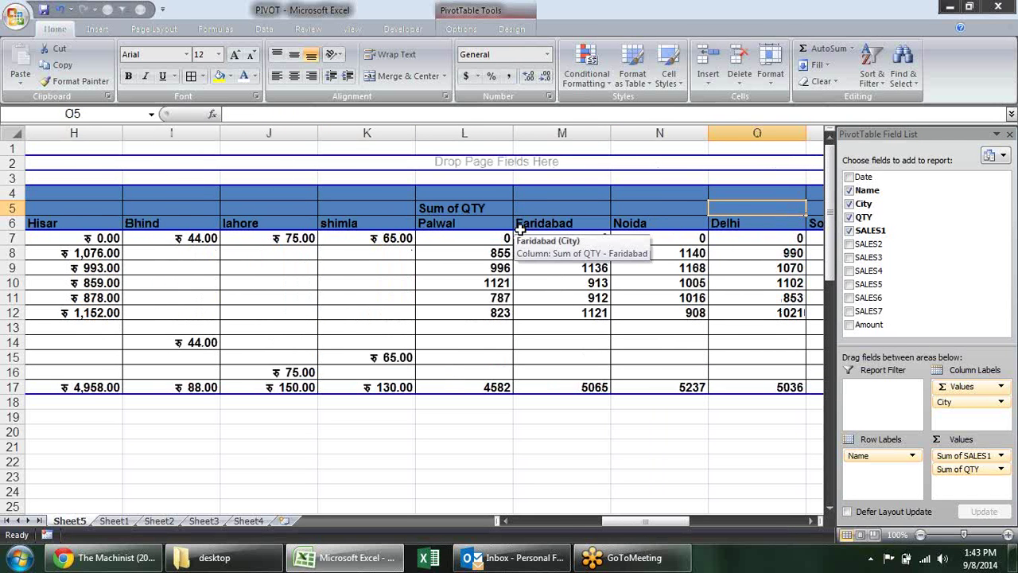
key("Left")
key("Down")
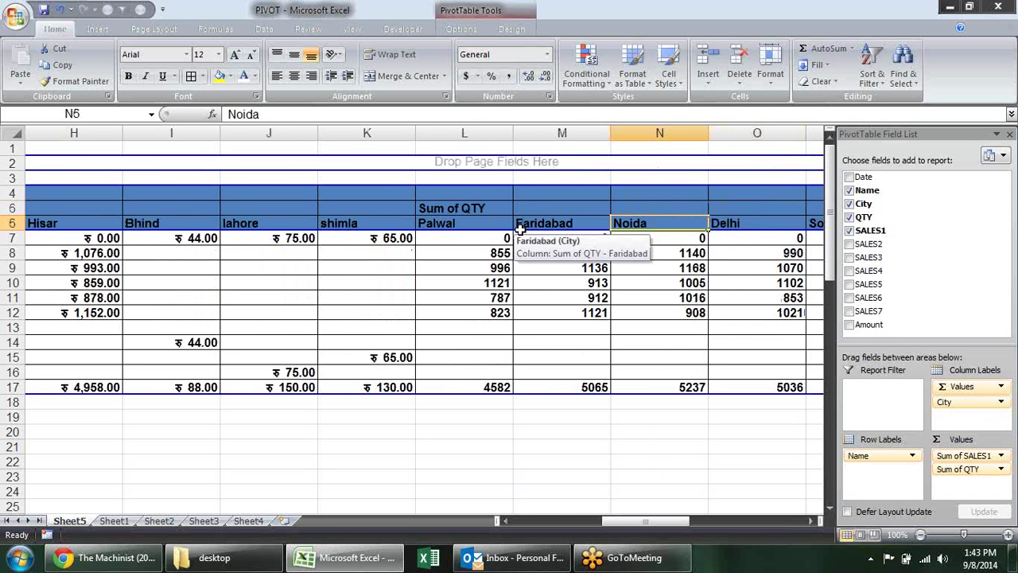
key("Left")
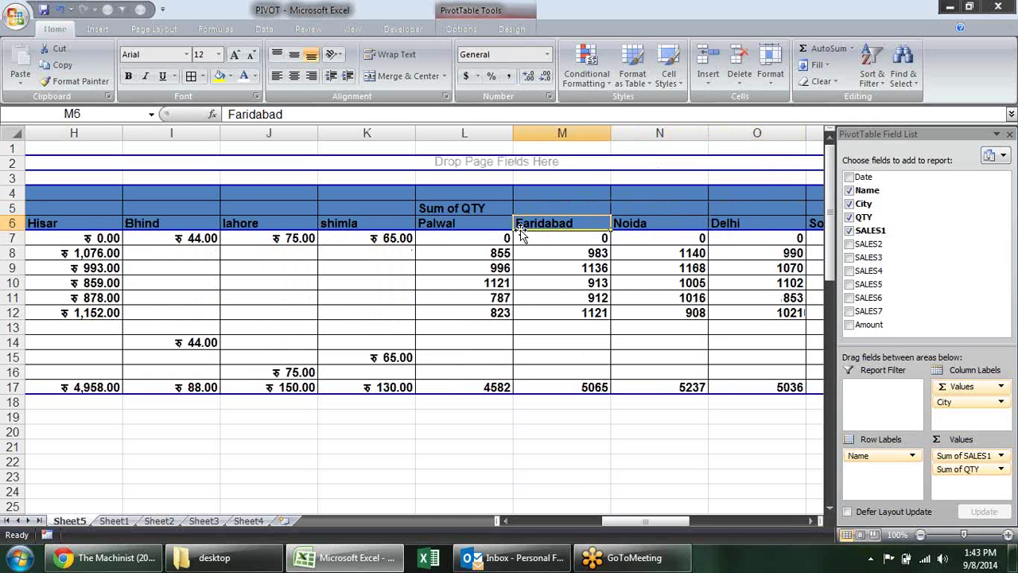
key("Left")
key("Left")
key("Left")
key("Left")
key("Left")
key("Left")
key("Left")
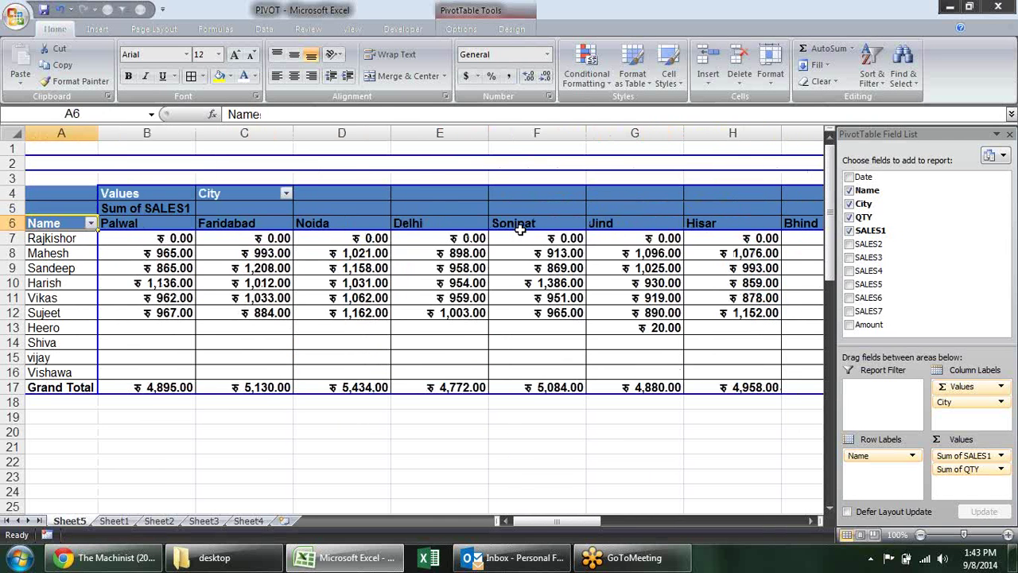
key("Right")
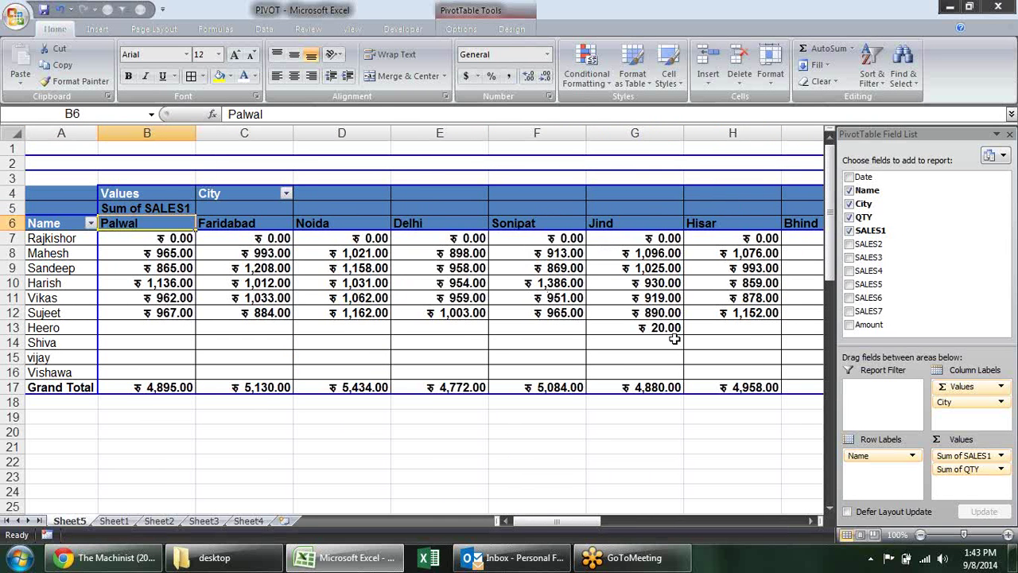
left_click(60, 238)
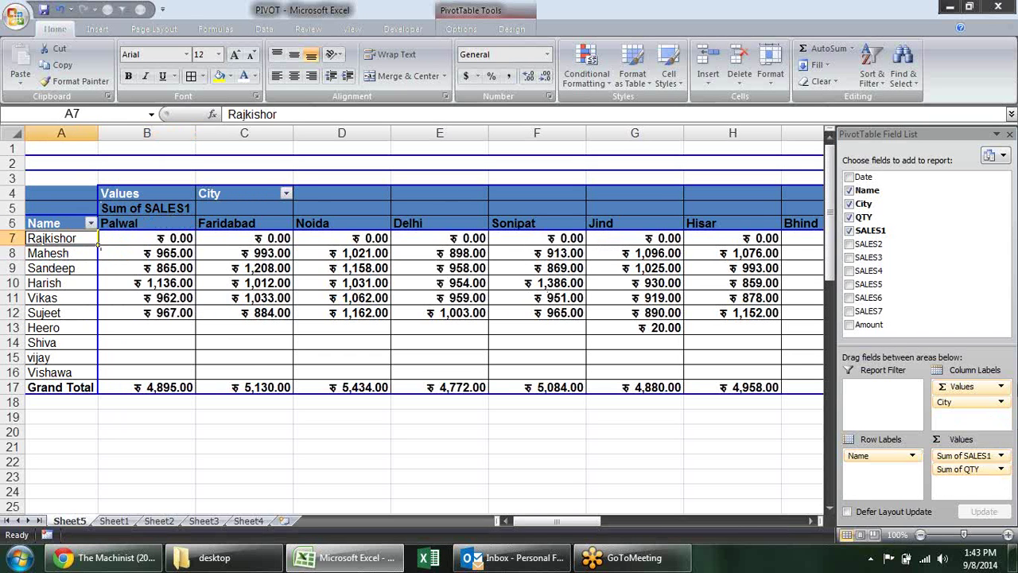
Move Σ Values into Row Labels so SALES1 and QTY stack under each name.
left_click_drag(970, 386, 879, 471)
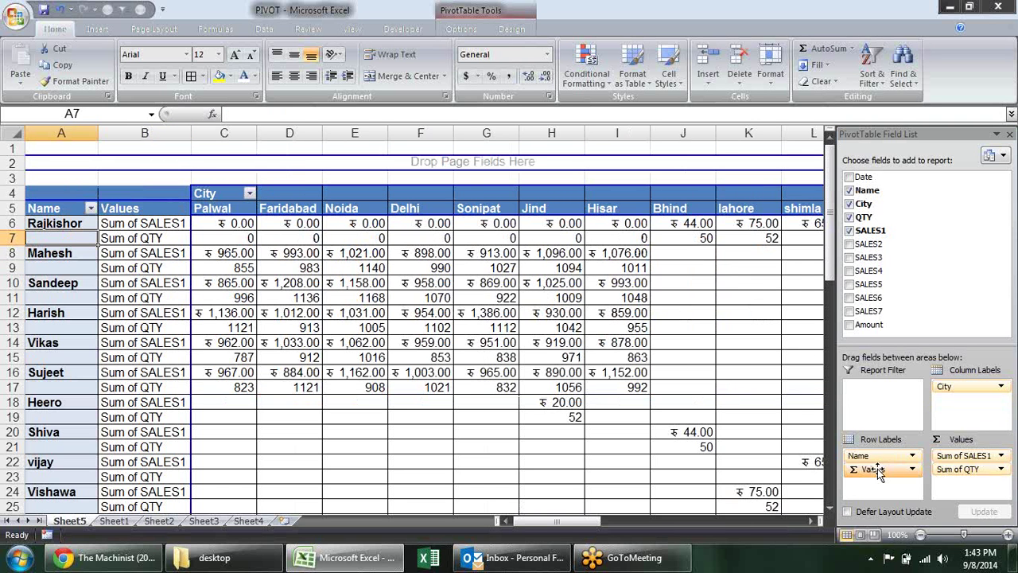
left_click(58, 226)
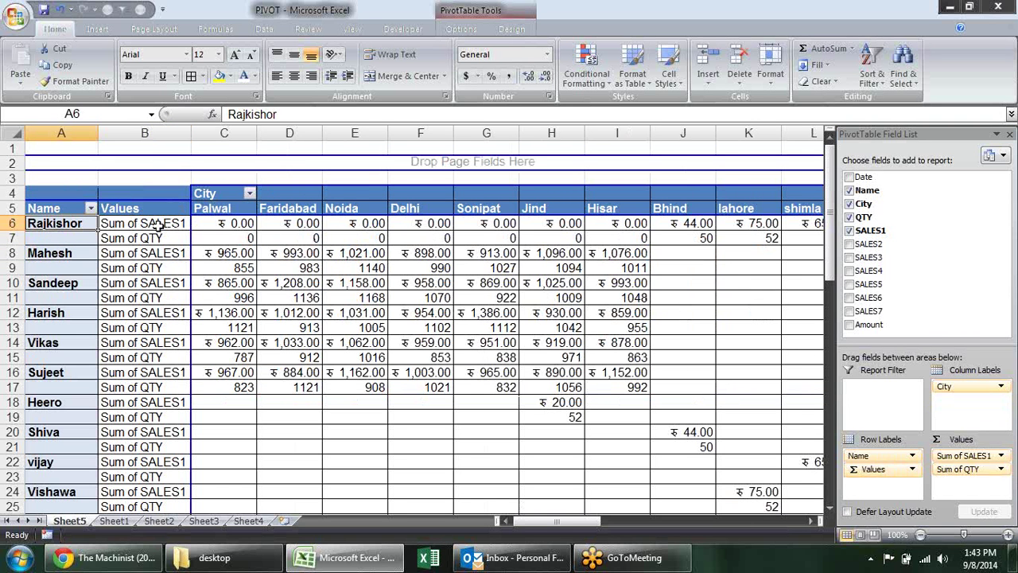
left_click(163, 225)
left_click(167, 237)
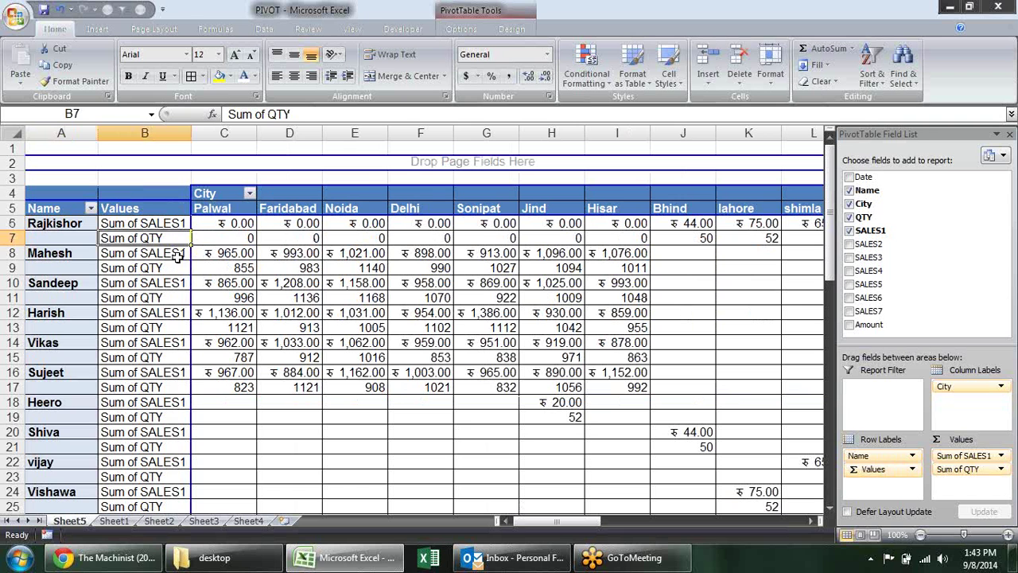
left_click(175, 250)
left_click(169, 268)
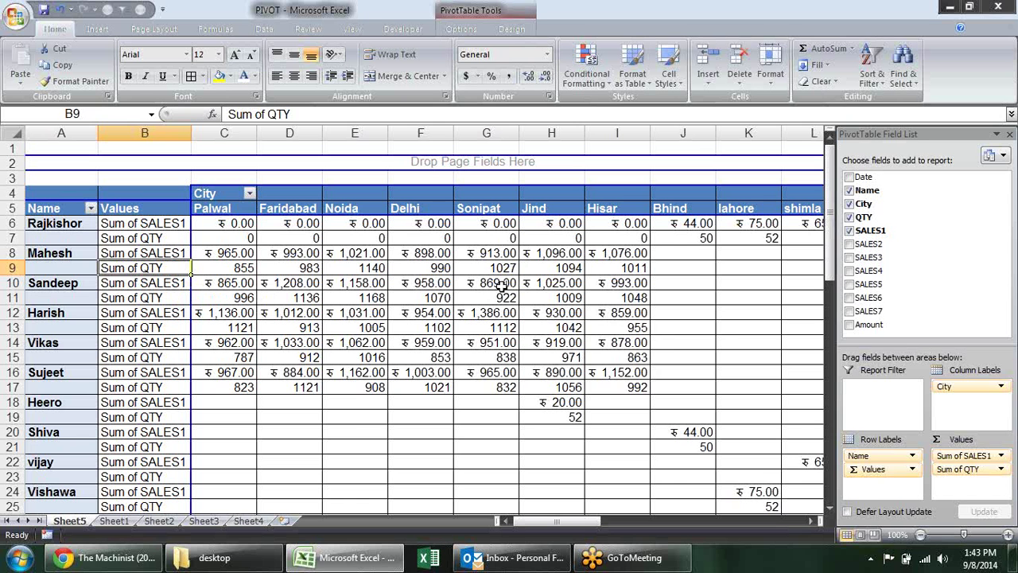
Add the Amount field as Sum of Amount and check Rajkishor's amounts across row 8.
left_click(849, 325)
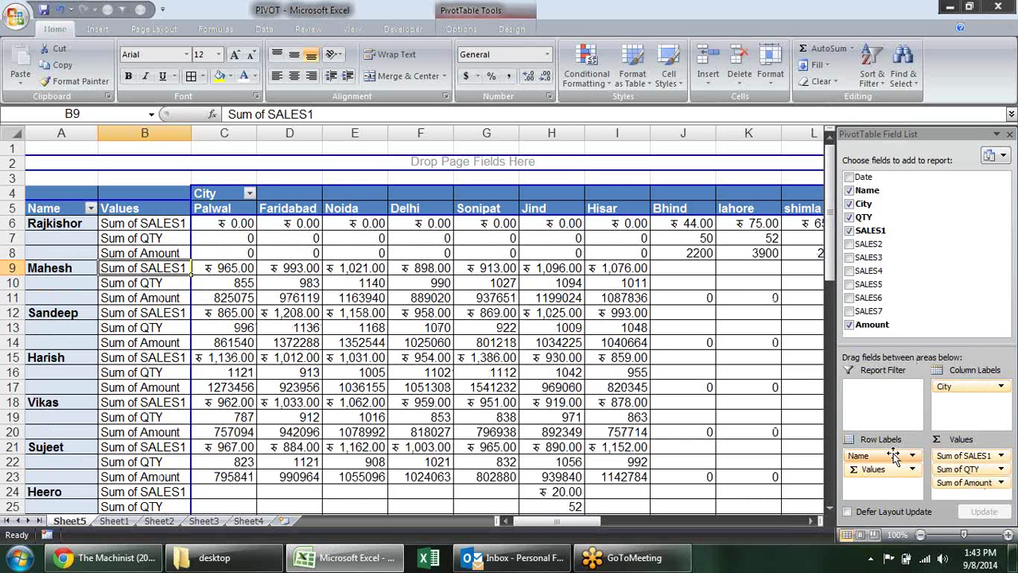
left_click(201, 251)
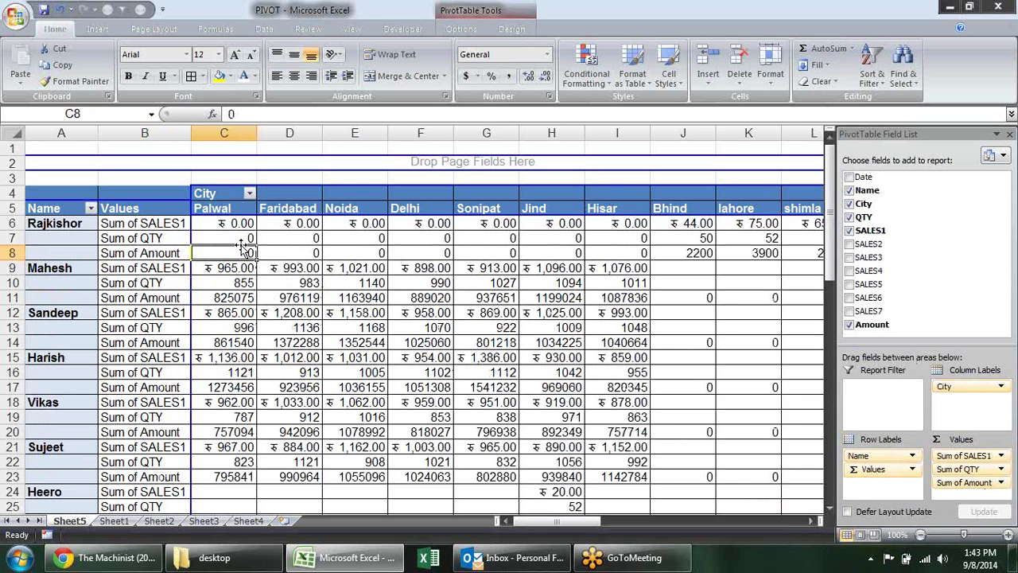
left_click(270, 252)
left_click_drag(347, 253, 348, 267)
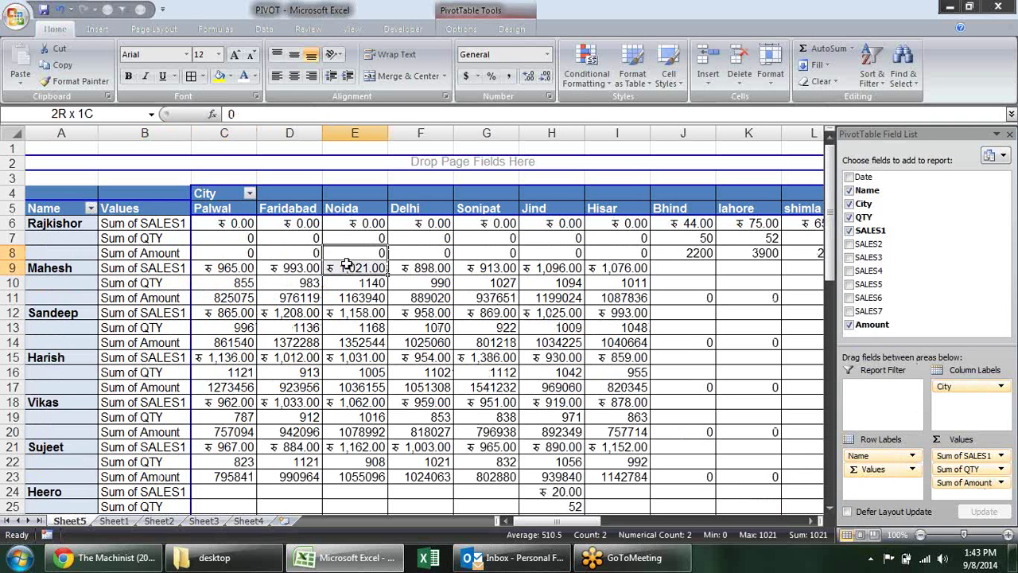
left_click(457, 253)
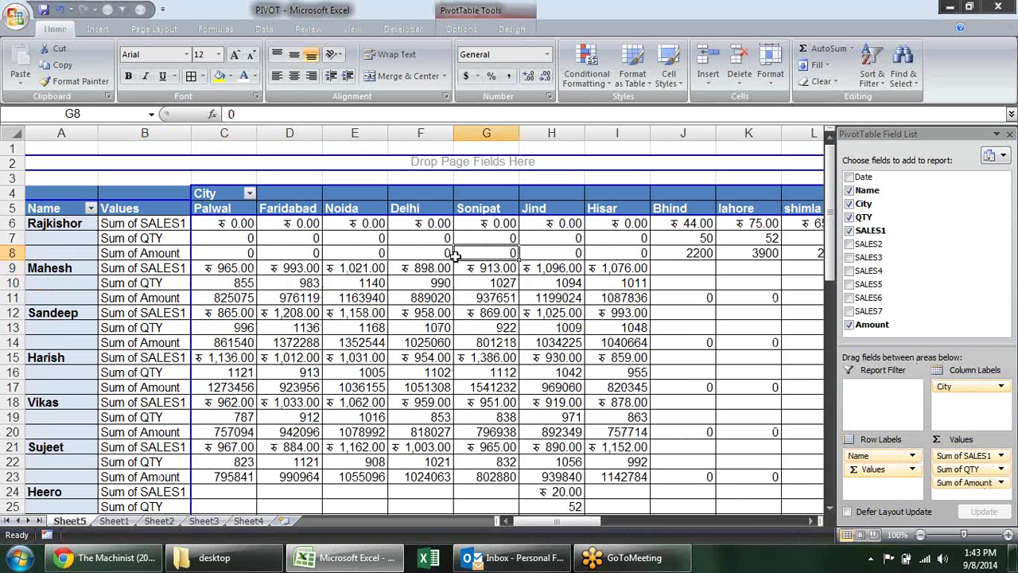
left_click(529, 255)
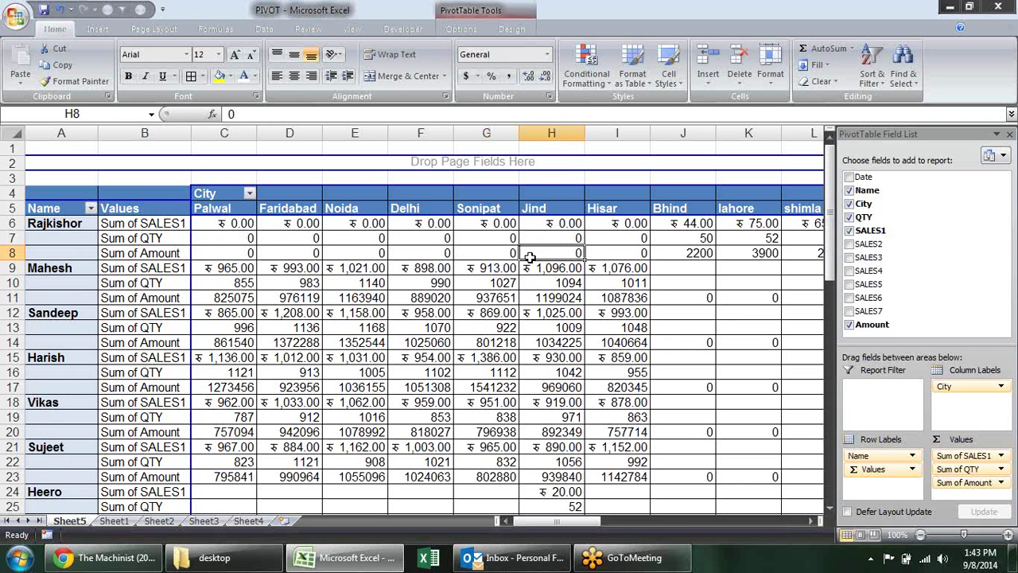
left_click(614, 251)
left_click(682, 248)
left_click(742, 256)
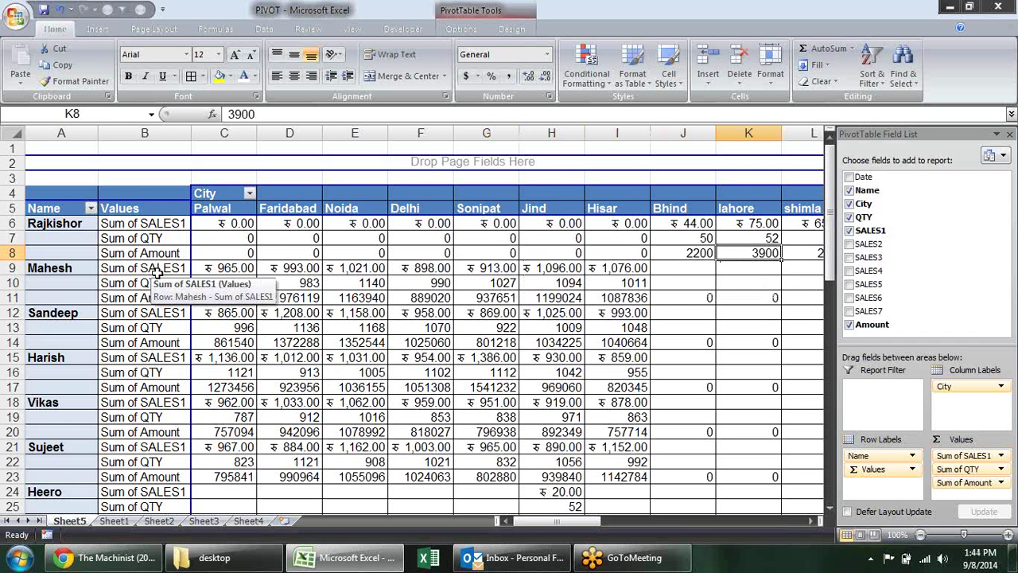
left_click(156, 253)
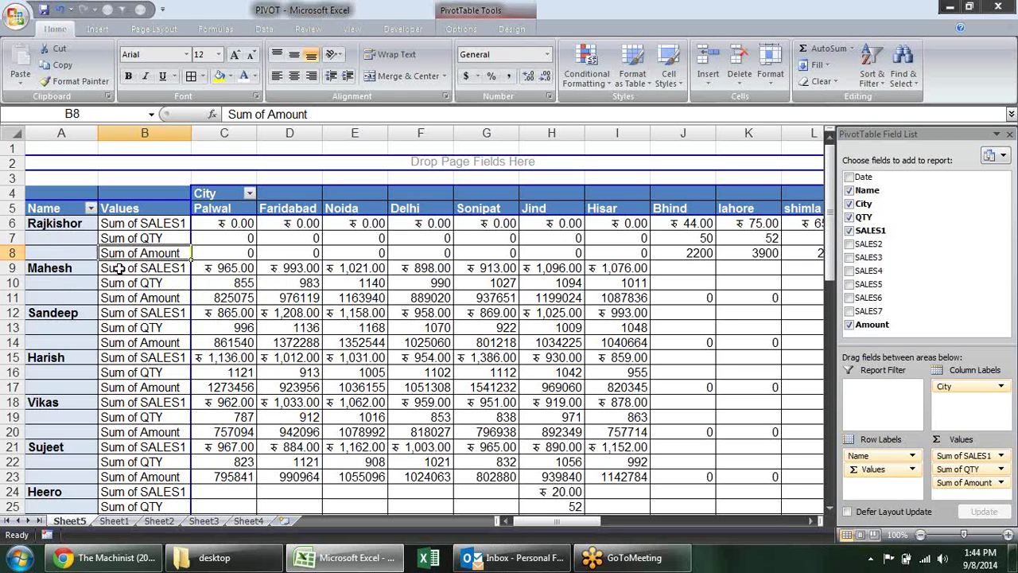
Enable 'Merge and center cells with labels' in PivotTable Options so each name spans its rows.
right_click(82, 242)
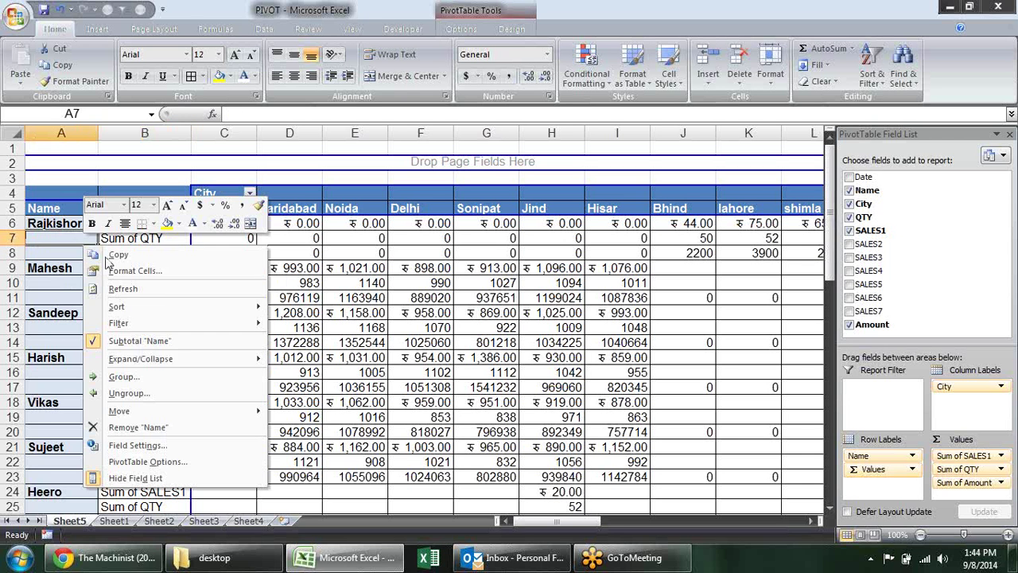
left_click(193, 462)
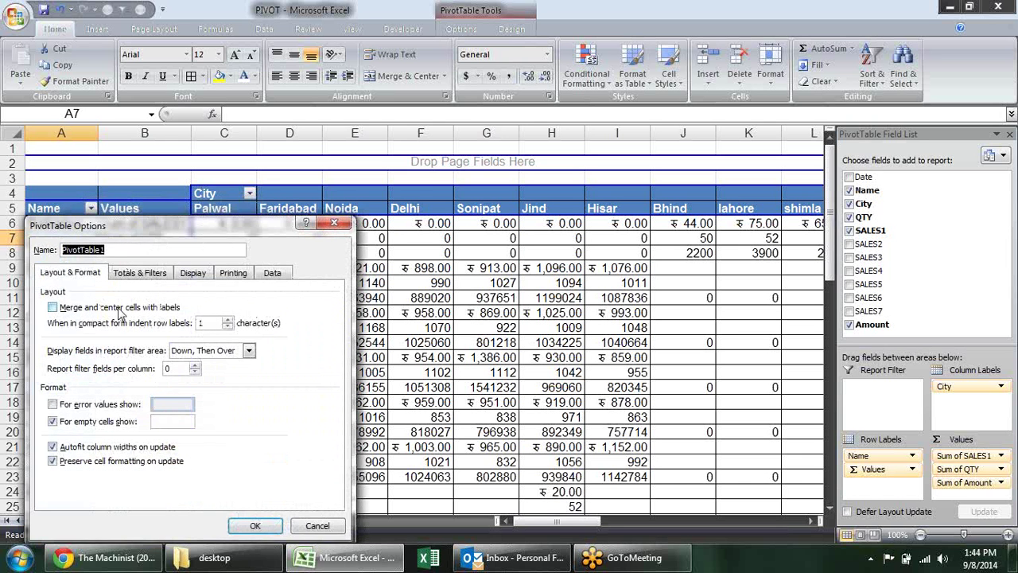
left_click(117, 310)
left_click(254, 525)
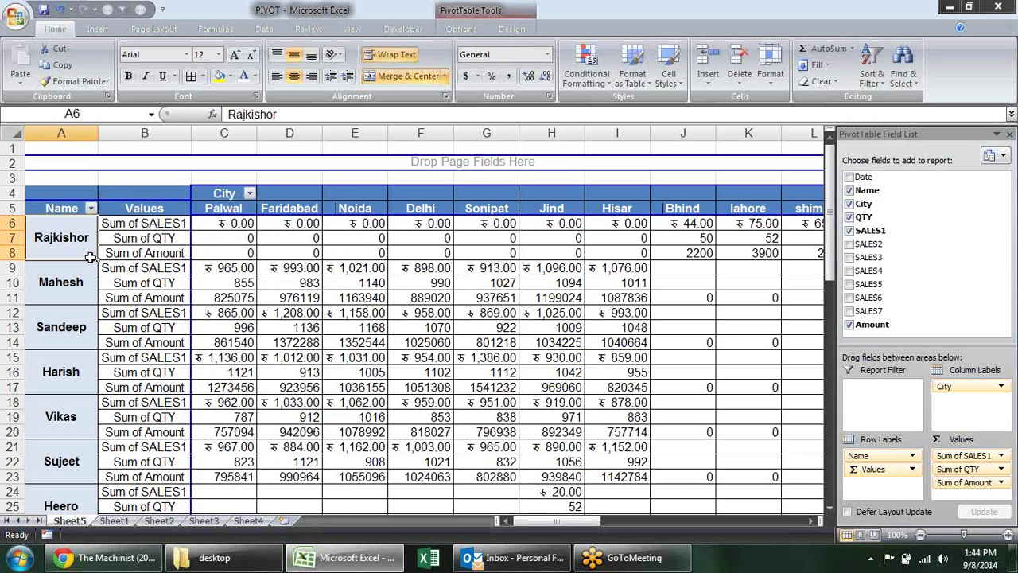
left_click(145, 253)
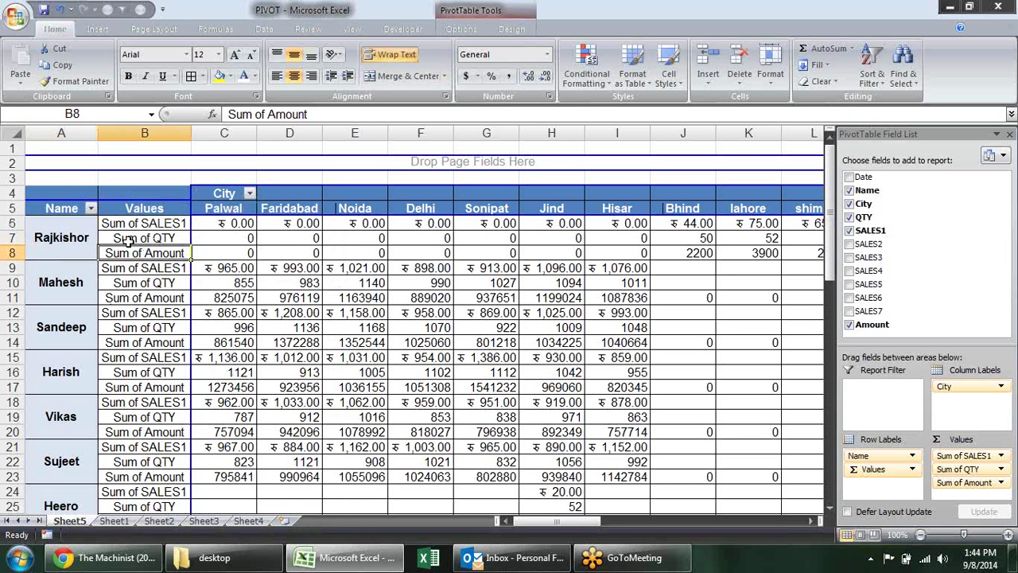
left_click(72, 237)
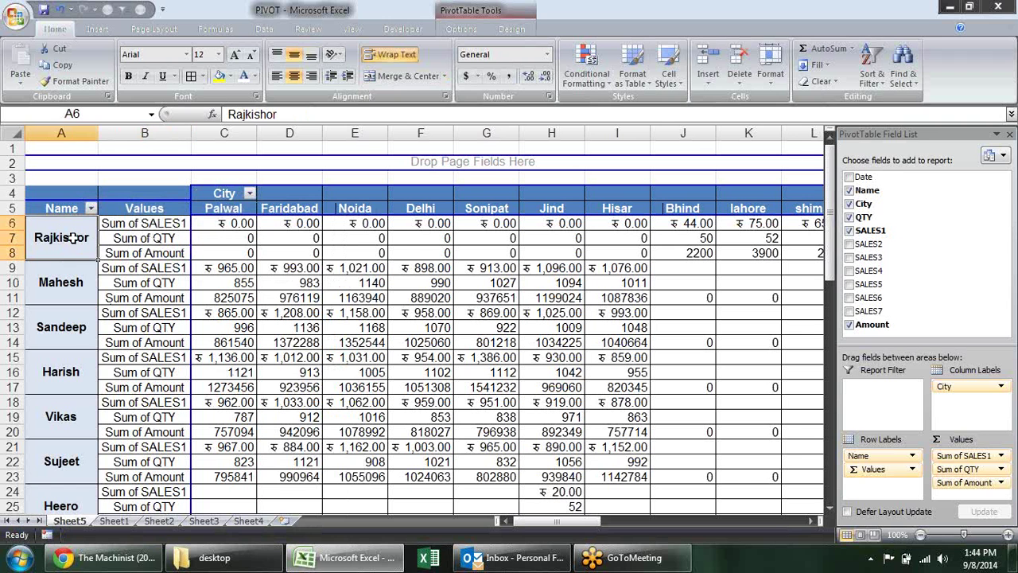
left_click(501, 29)
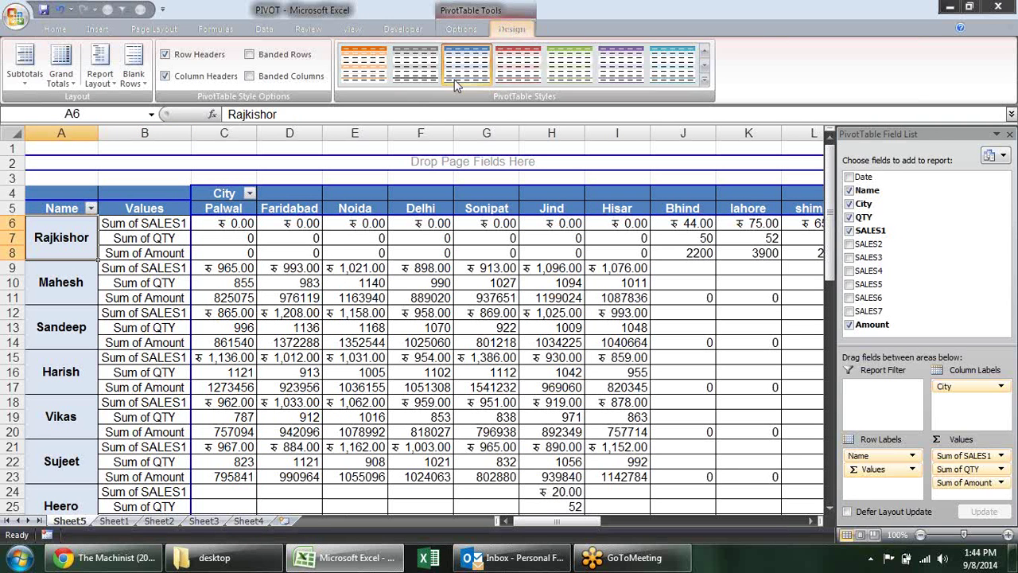
left_click(143, 76)
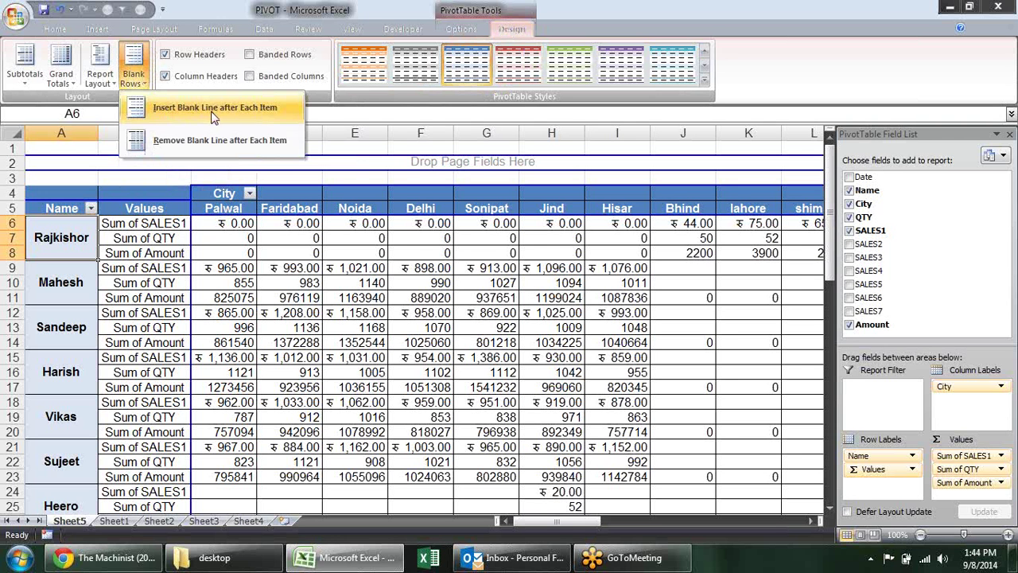
left_click(248, 111)
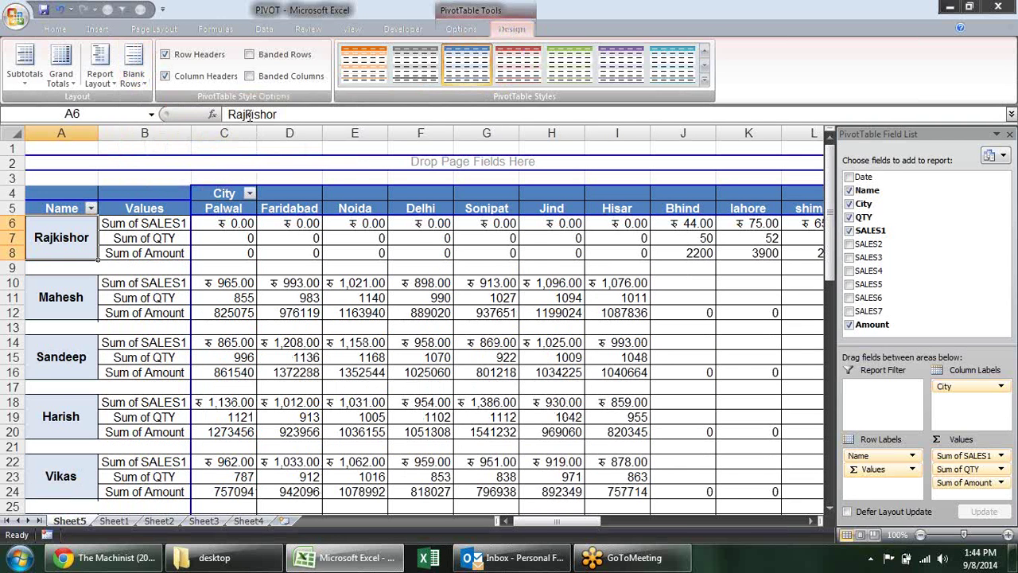
left_click(165, 283)
left_click(182, 348)
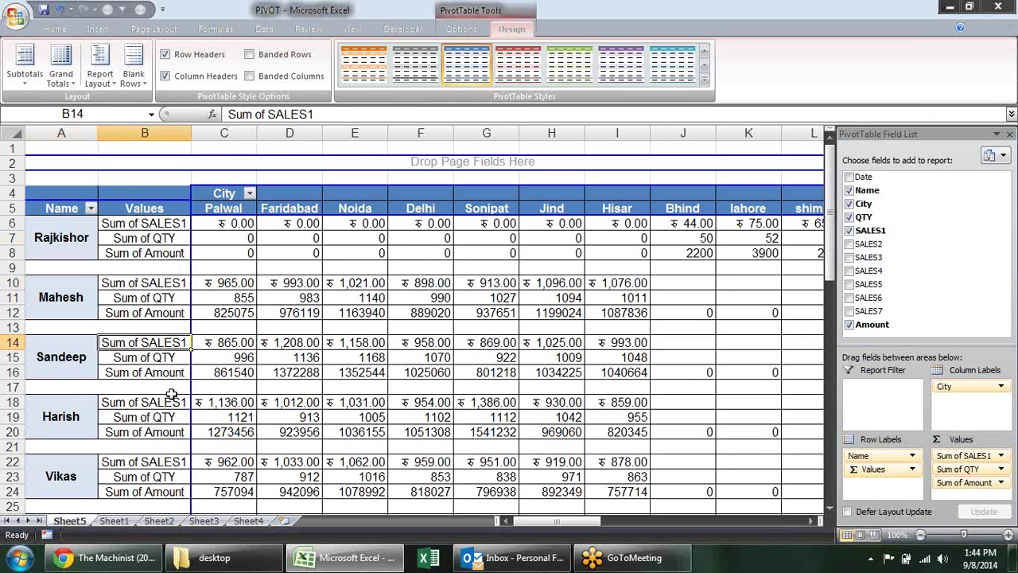
left_click(165, 403)
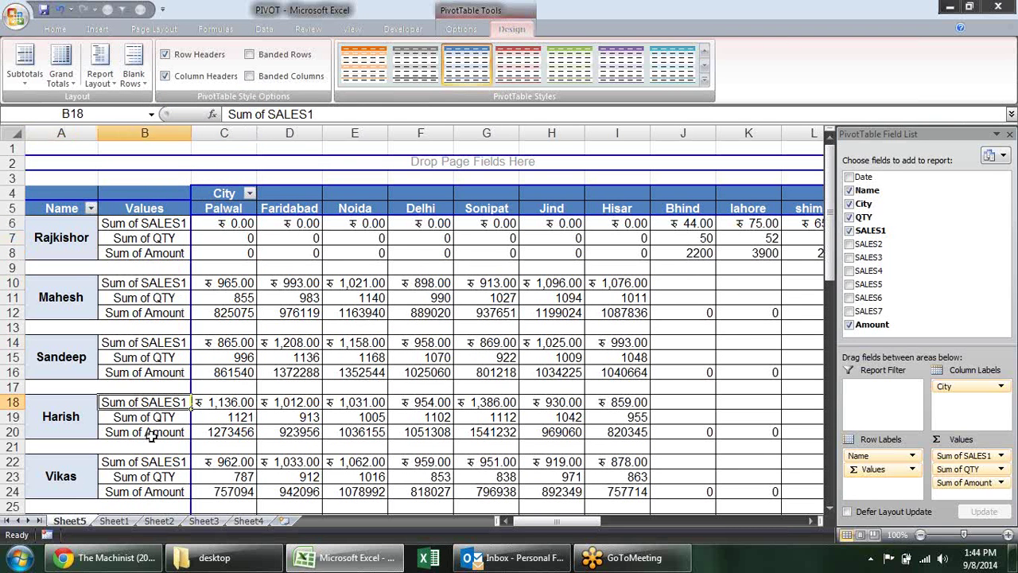
left_click(149, 477)
left_click(134, 68)
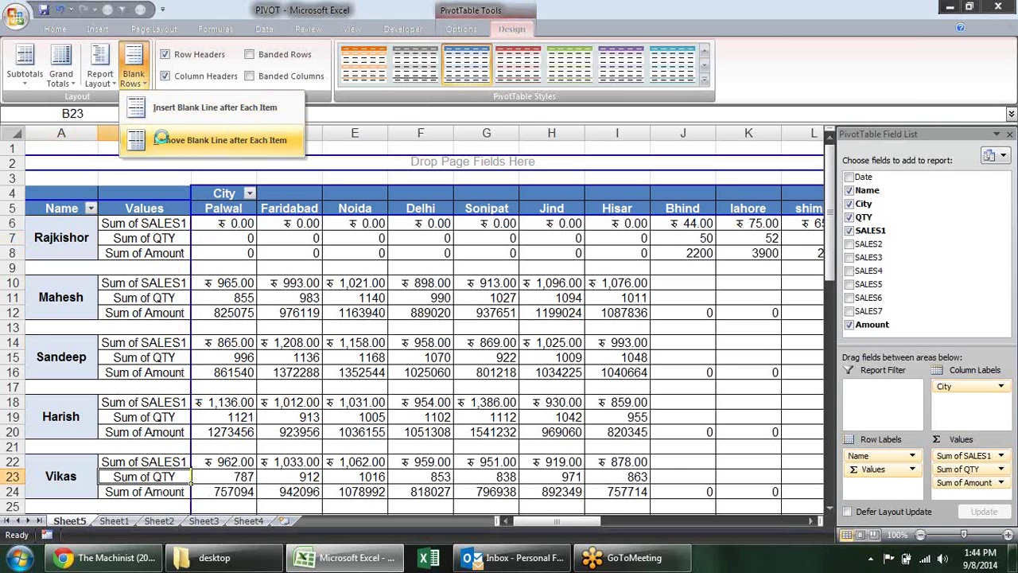
left_click(163, 141)
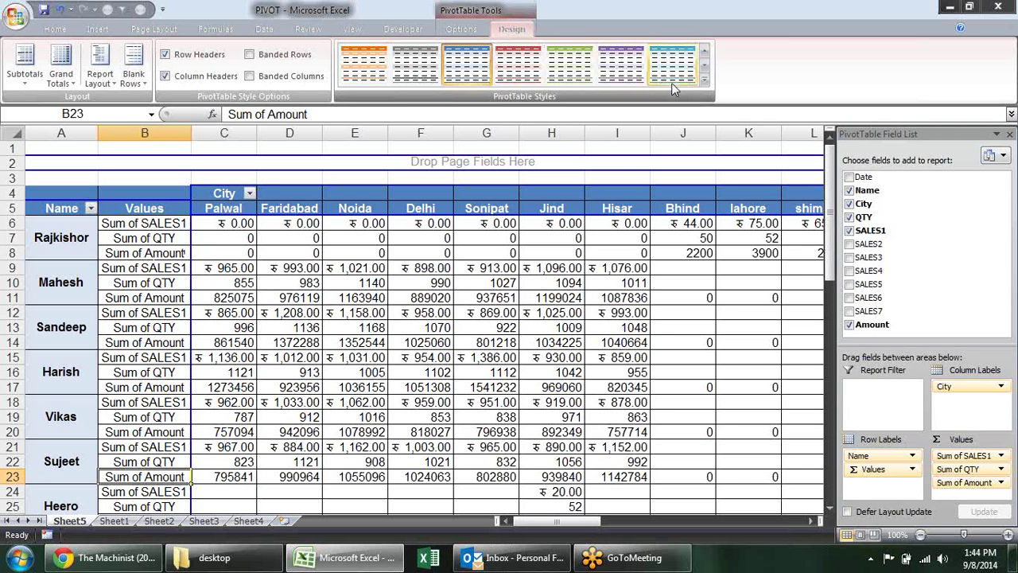
left_click(705, 80)
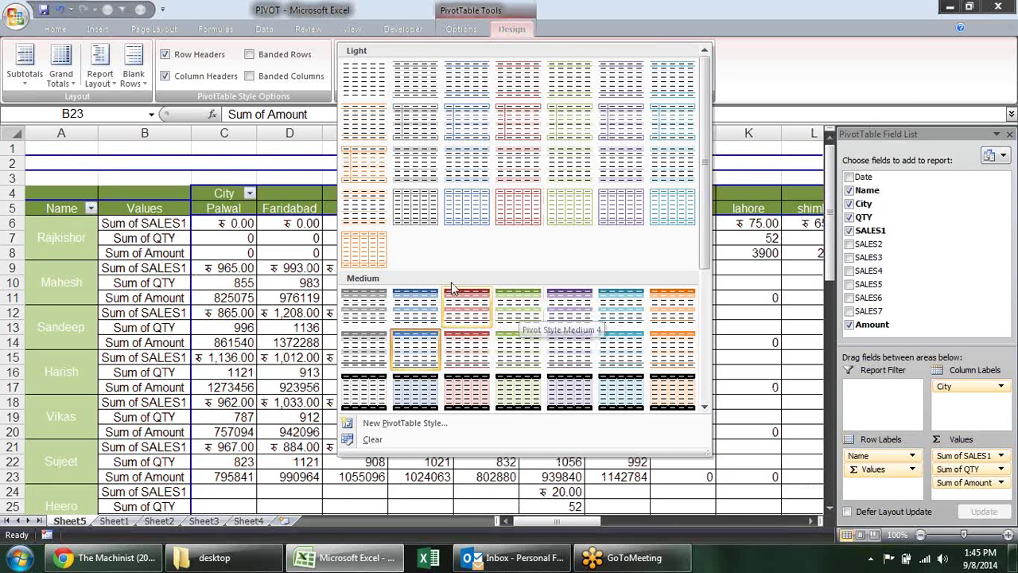
left_click(411, 344)
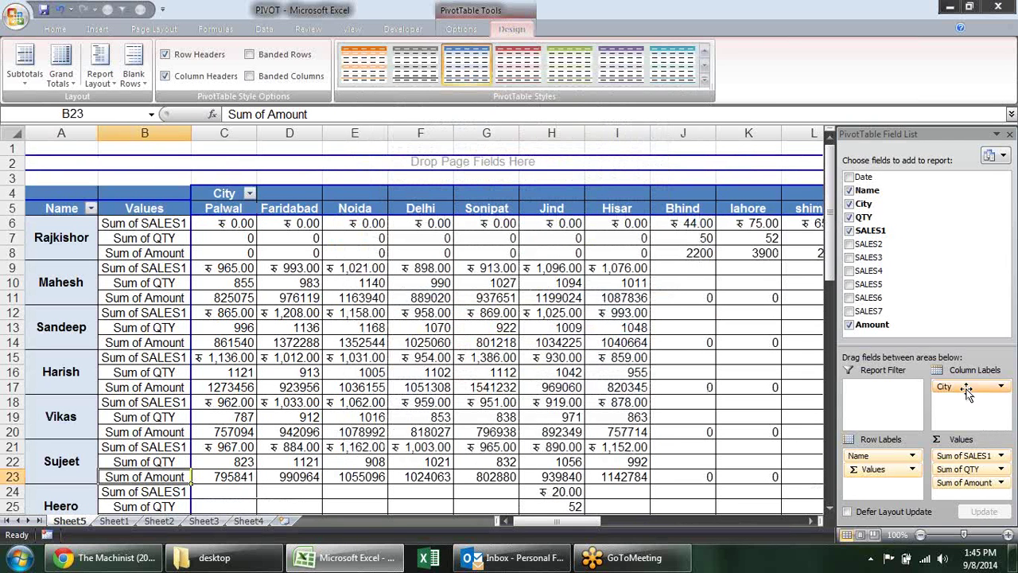
Rearrange the pivot so City becomes the row labels and Name runs across the columns.
left_click_drag(966, 390, 917, 472)
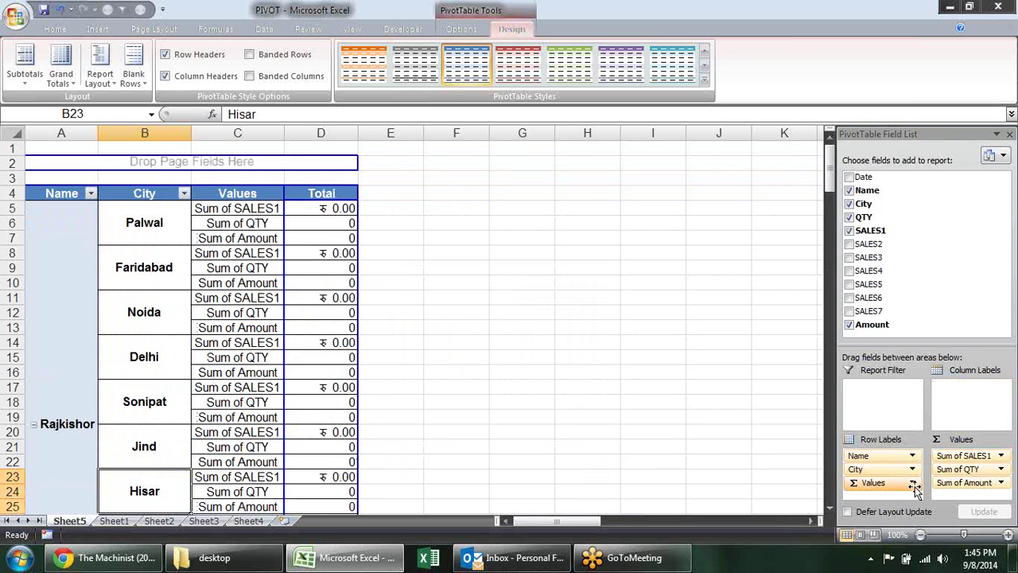
left_click_drag(915, 469, 964, 409)
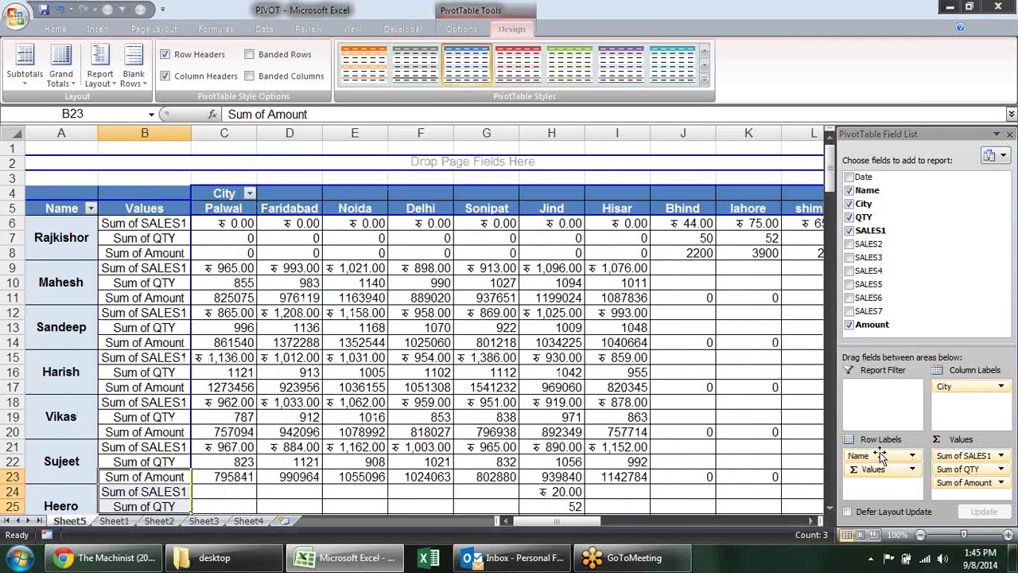
mouse_move(875, 456)
left_mouse_down()
mouse_move(969, 389)
mouse_move(891, 455)
left_mouse_up()
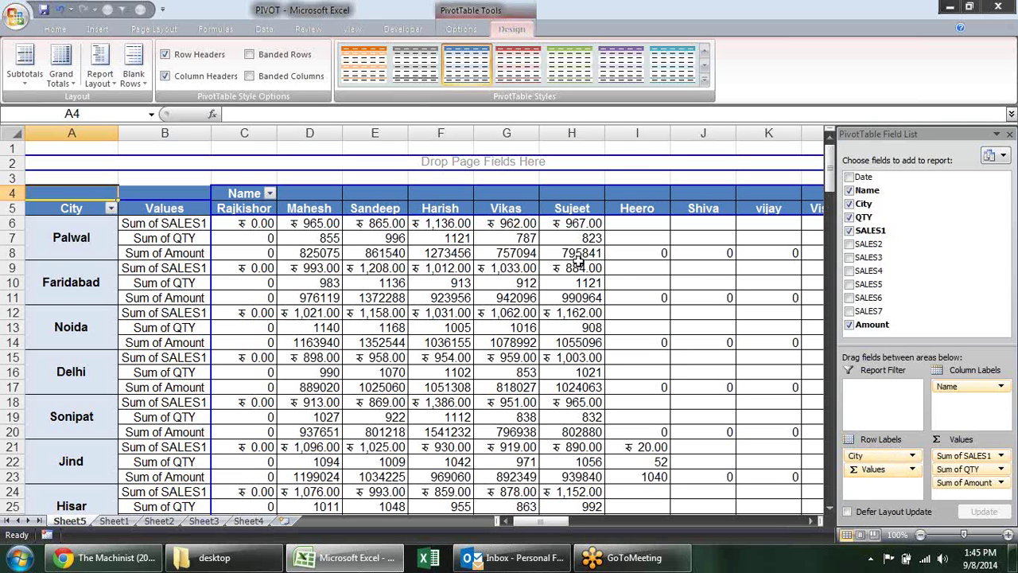
mouse_move(579, 263)
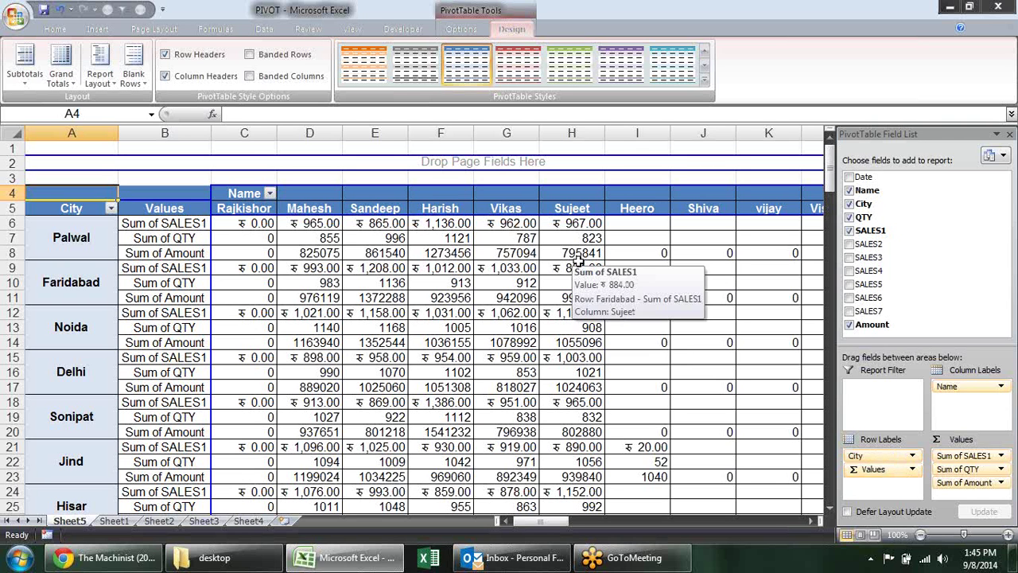
left_click(491, 263)
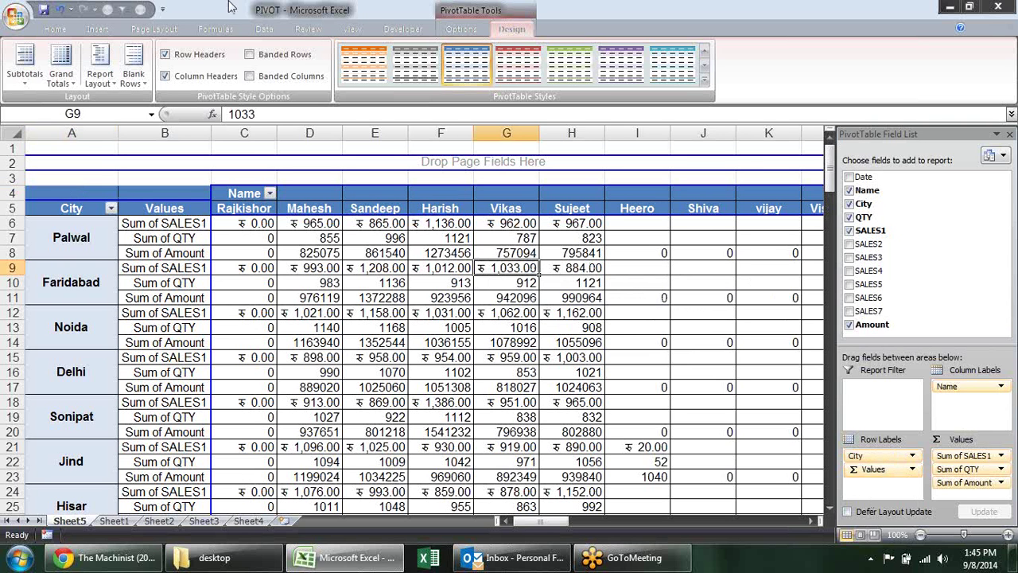
left_click(451, 32)
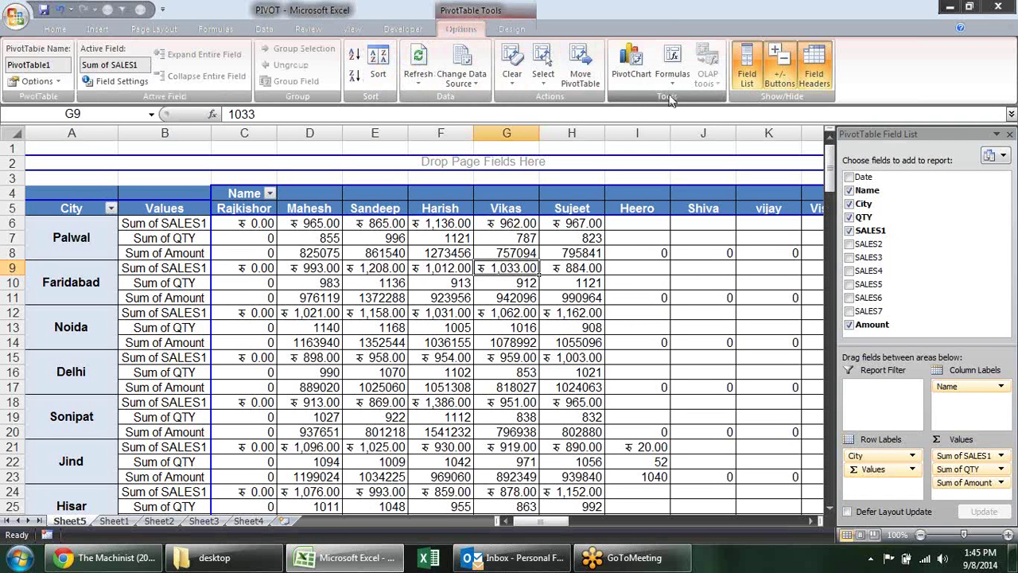
left_click(59, 82)
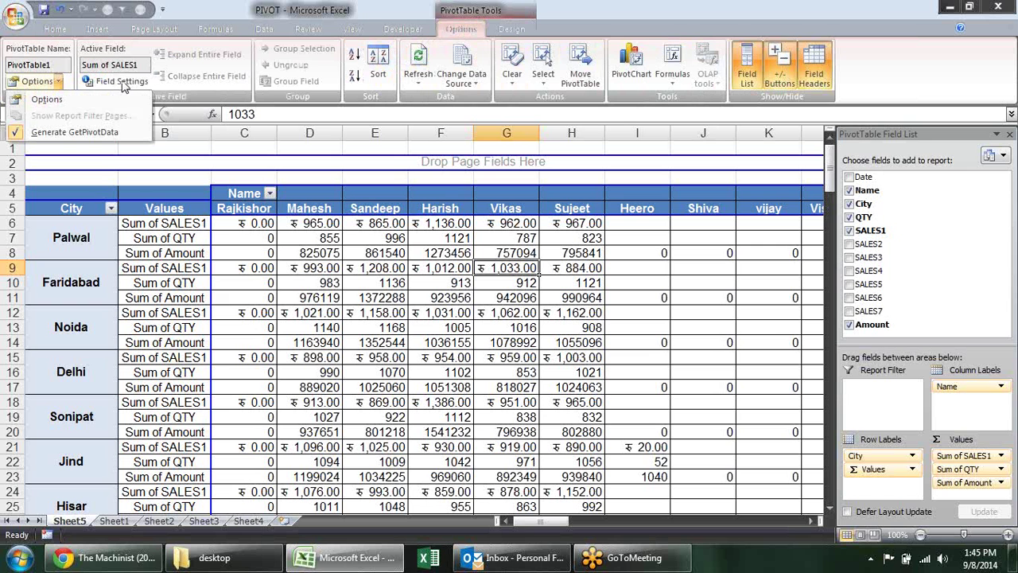
left_click(306, 237)
left_click(314, 238)
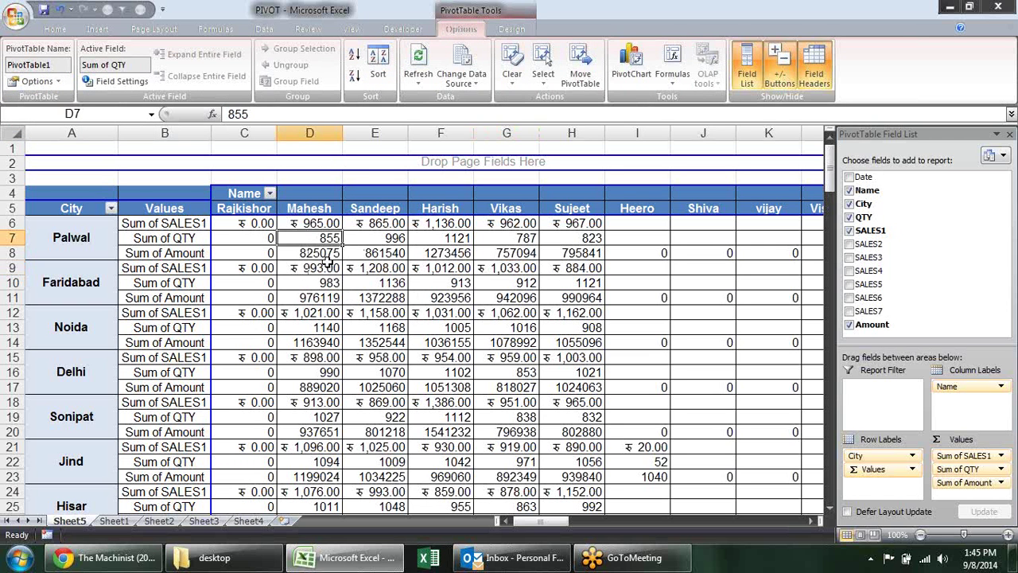
left_click(334, 282)
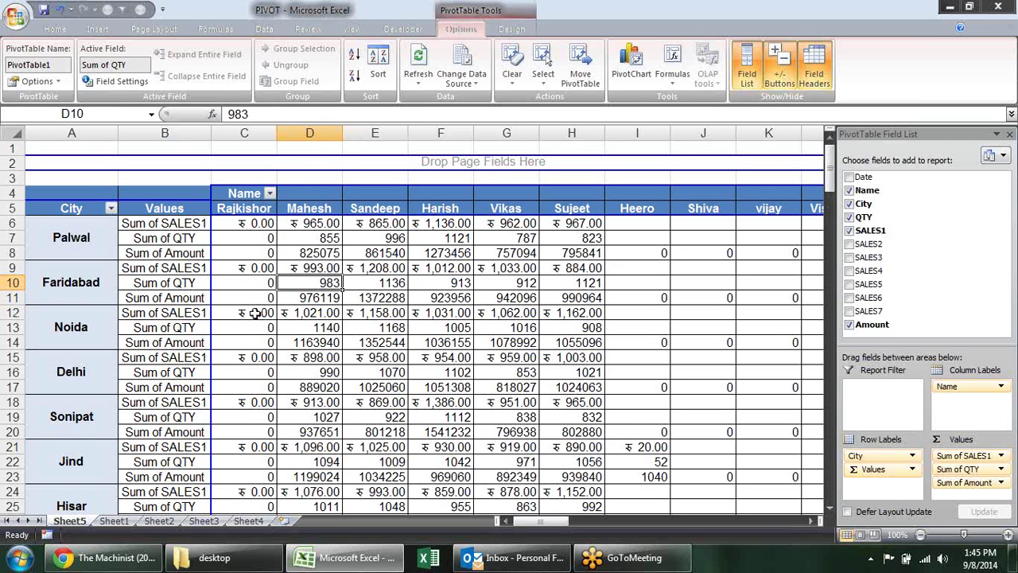
Refresh the pivot, then copy the previous row's figures into D689:K689 on Sheet1.
left_click(419, 62)
left_click(114, 520)
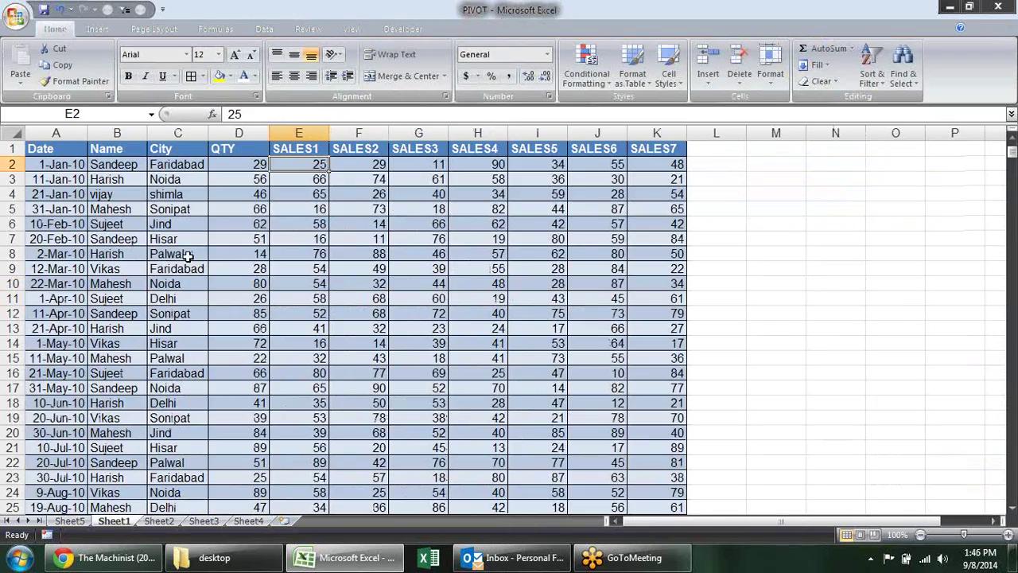
scroll(188, 256, "down", 7)
scroll(189, 257, "down", 13)
scroll(186, 263, "down", 9)
scroll(182, 267, "down", 7)
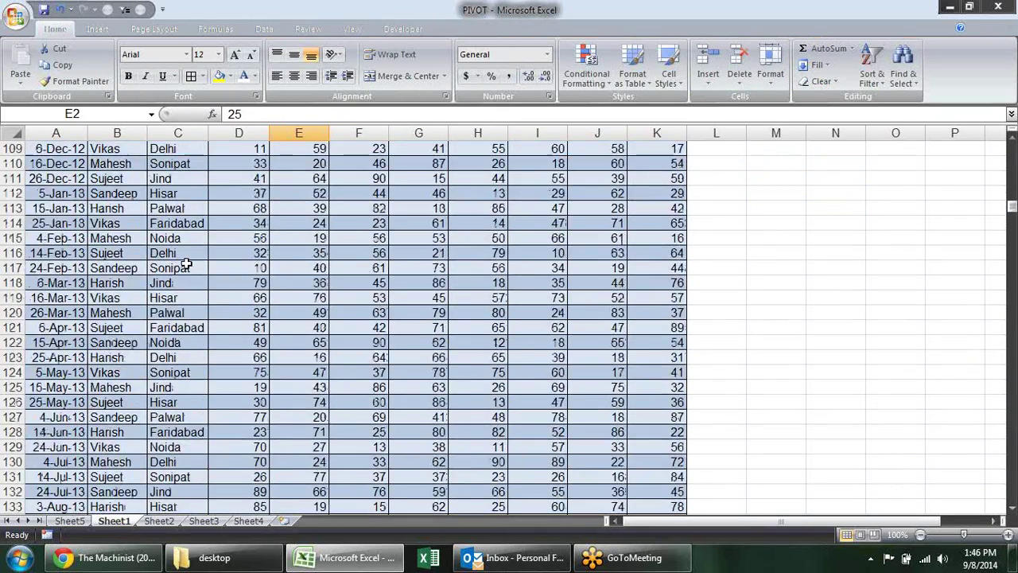
scroll(184, 271, "down", 10)
scroll(184, 275, "down", 9)
scroll(191, 283, "down", 11)
scroll(191, 282, "down", 4)
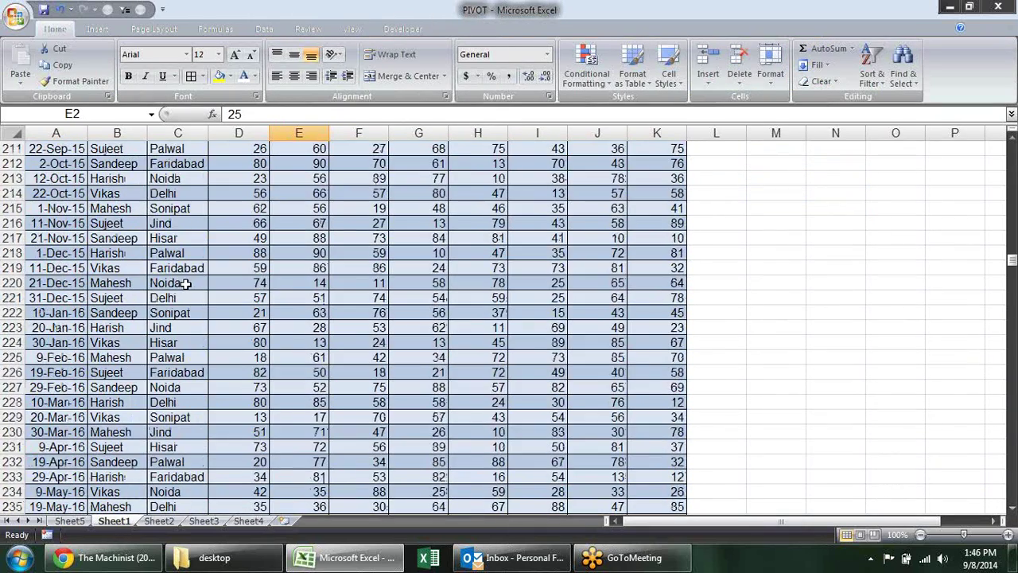
left_click(571, 355)
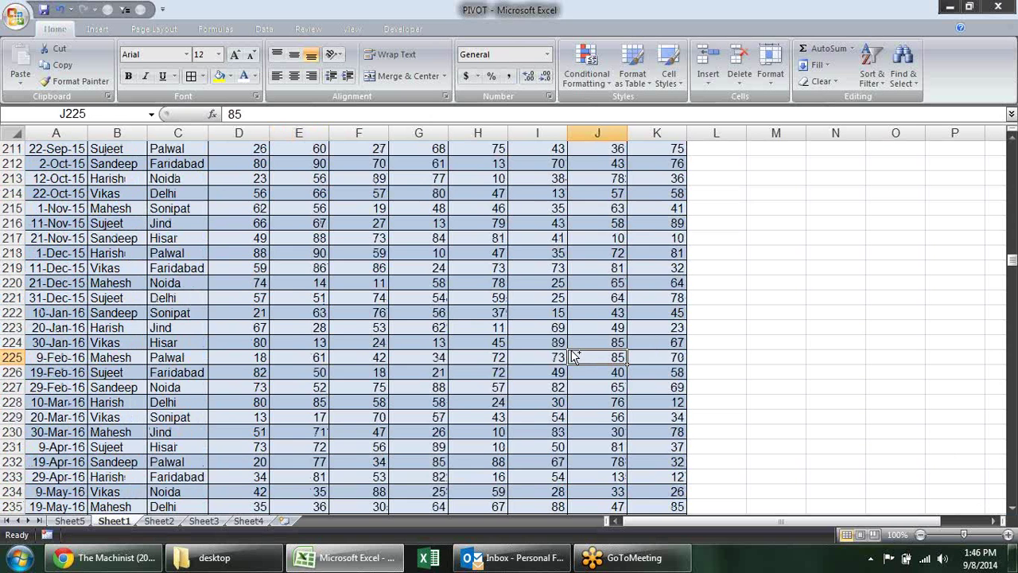
key("ctrl+Down")
key("Down")
key("Right")
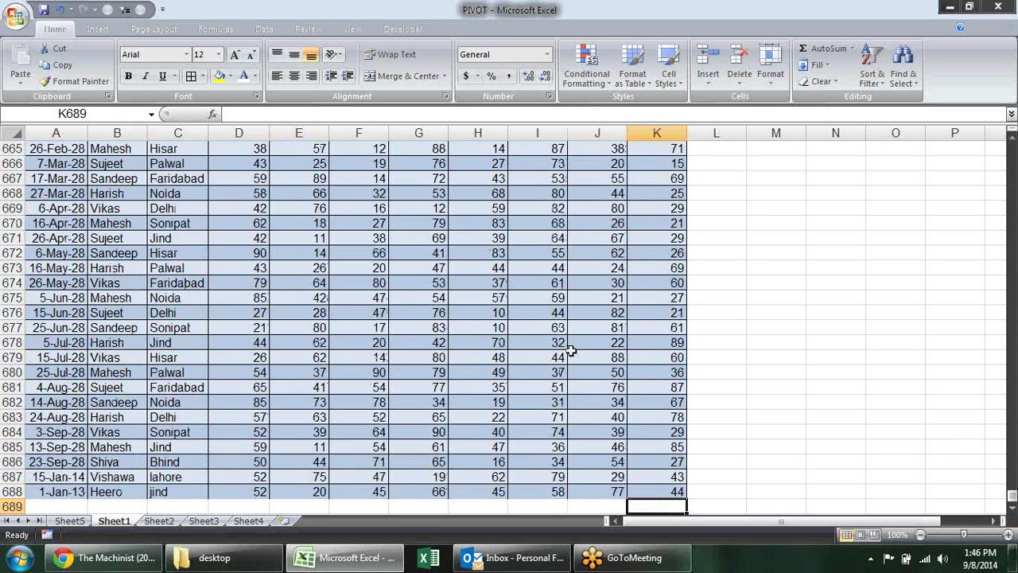
key("shift+Left")
key("shift+Left")
key("shift+Left")
key("shift+Left")
key("shift+Left")
key("shift+Left")
key("shift+Left")
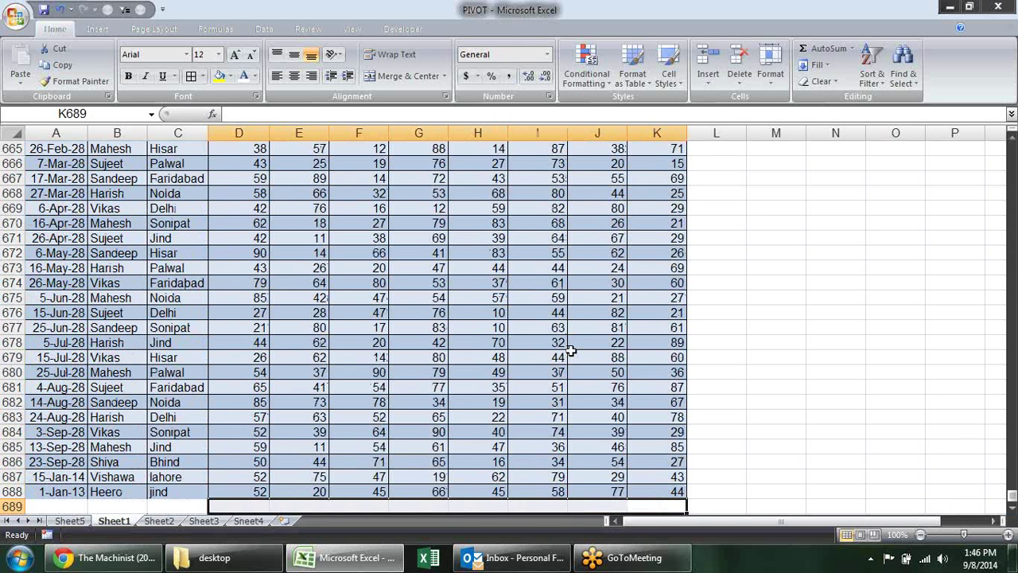
key("ctrl+d")
Complete row 689 with city London, a new name, and the 1-Jan-13 date.
key("Left")
key("Left")
key("Left")
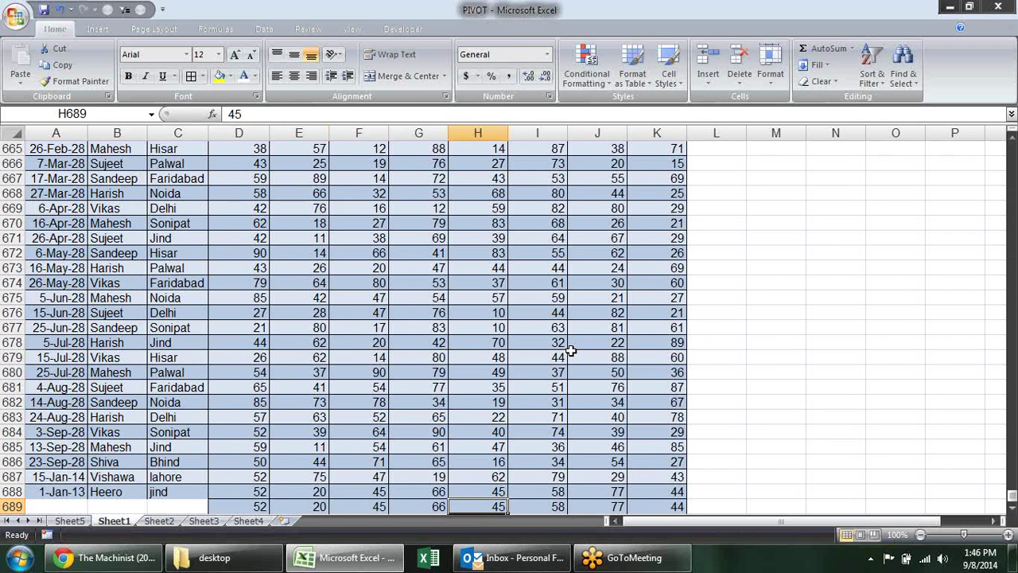
key("Left")
key("Left")
key("Left")
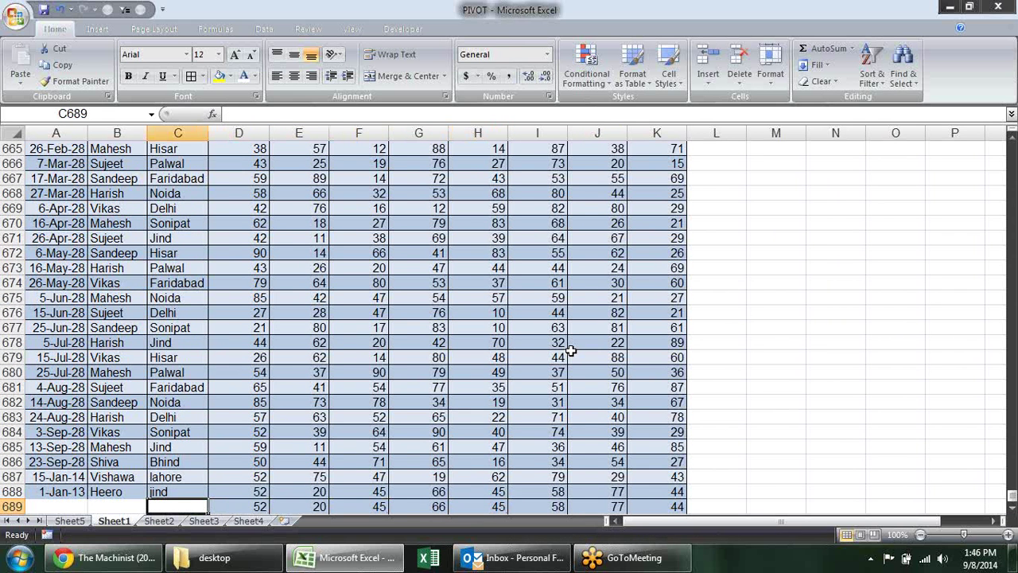
type("London")
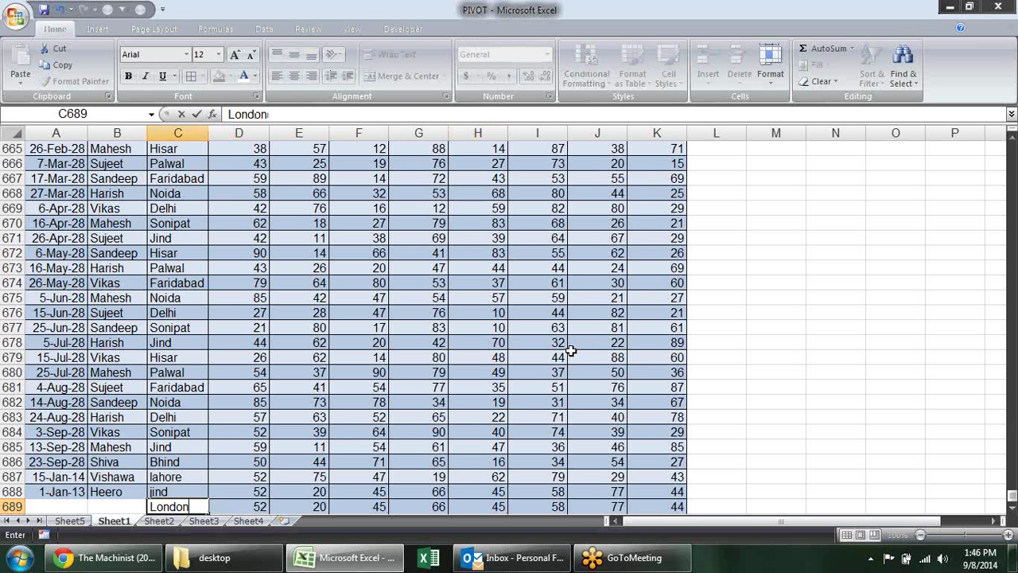
key("Left")
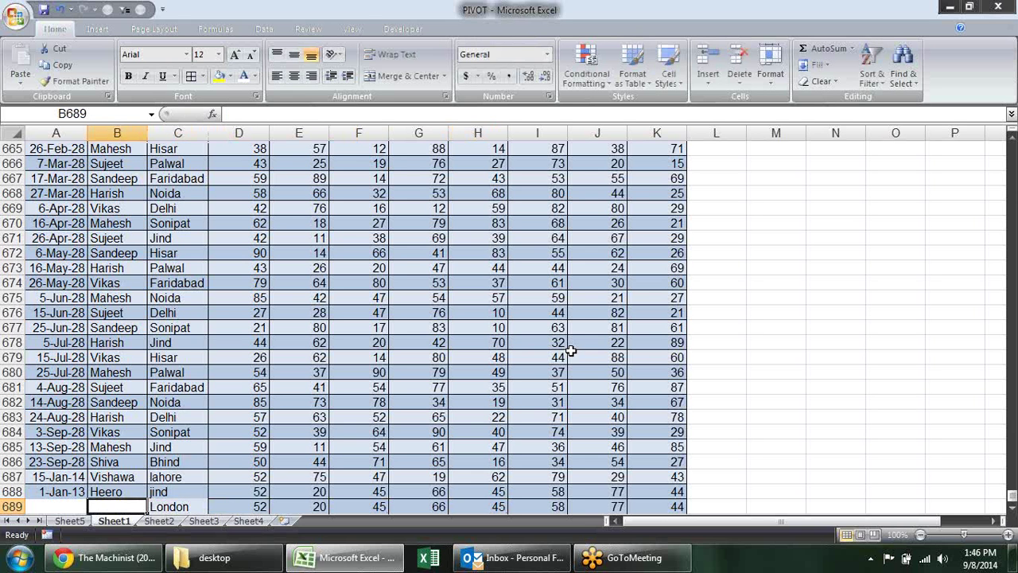
type("Pooja")
key("Return")
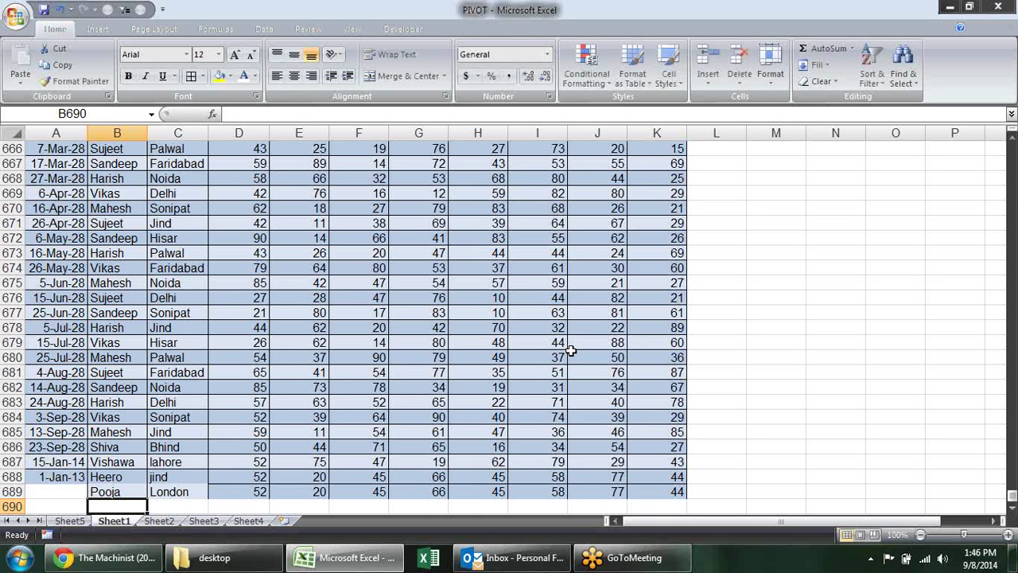
key("Up")
key("Left")
key("ctrl+d")
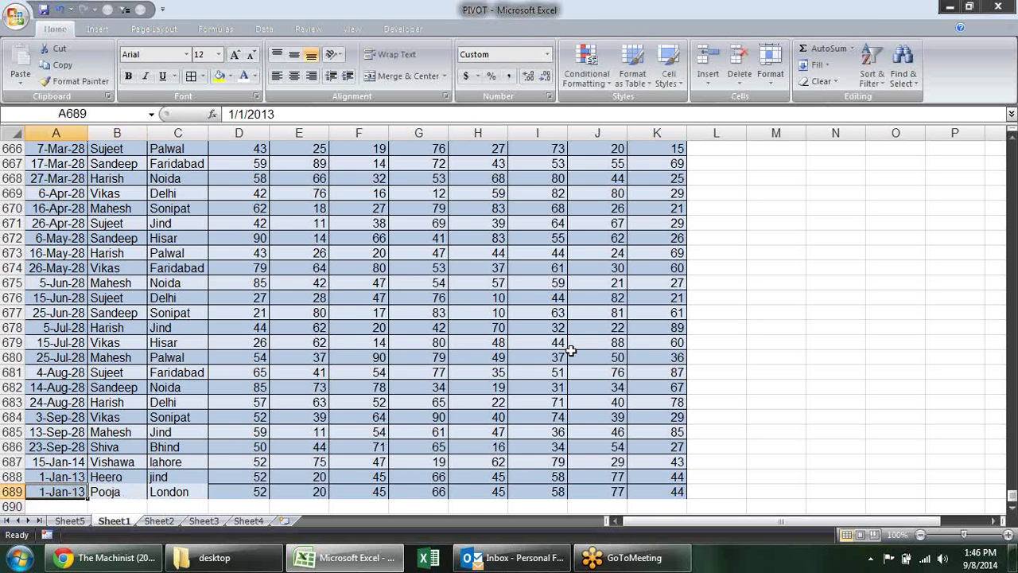
key("Down")
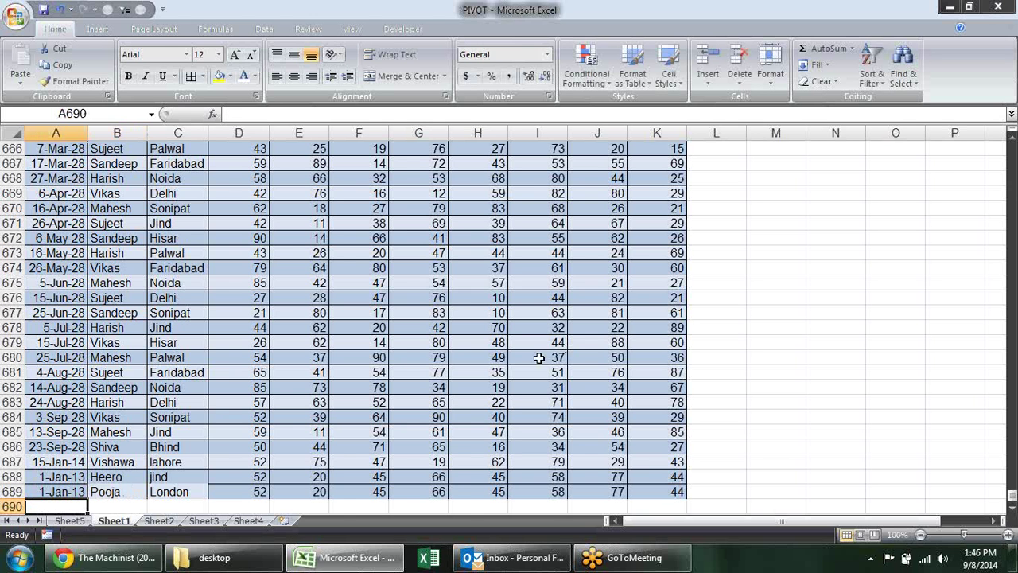
On Sheet5, remove City from the pivot and move Name into Row Labels.
left_click(81, 522)
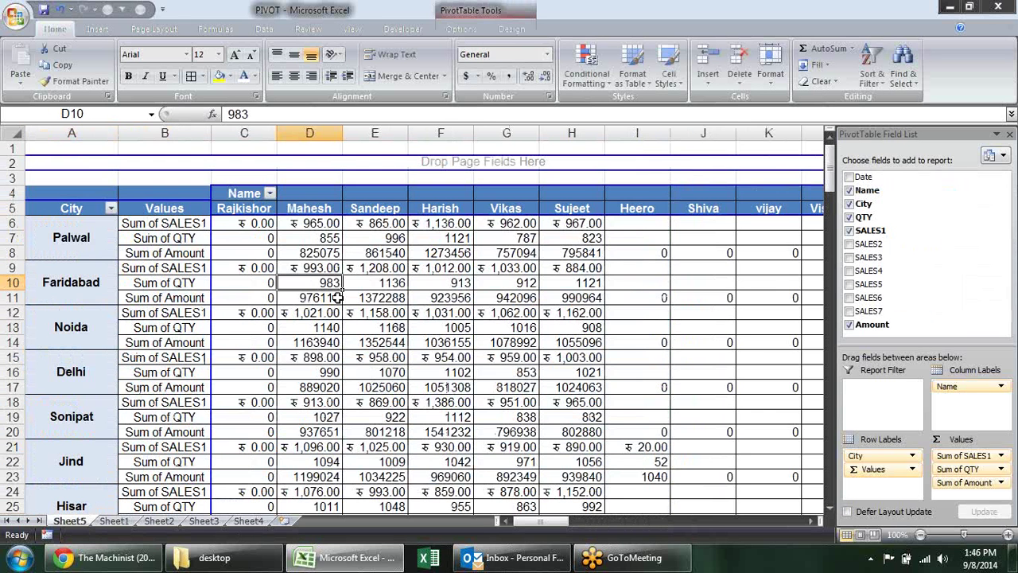
left_click(336, 343)
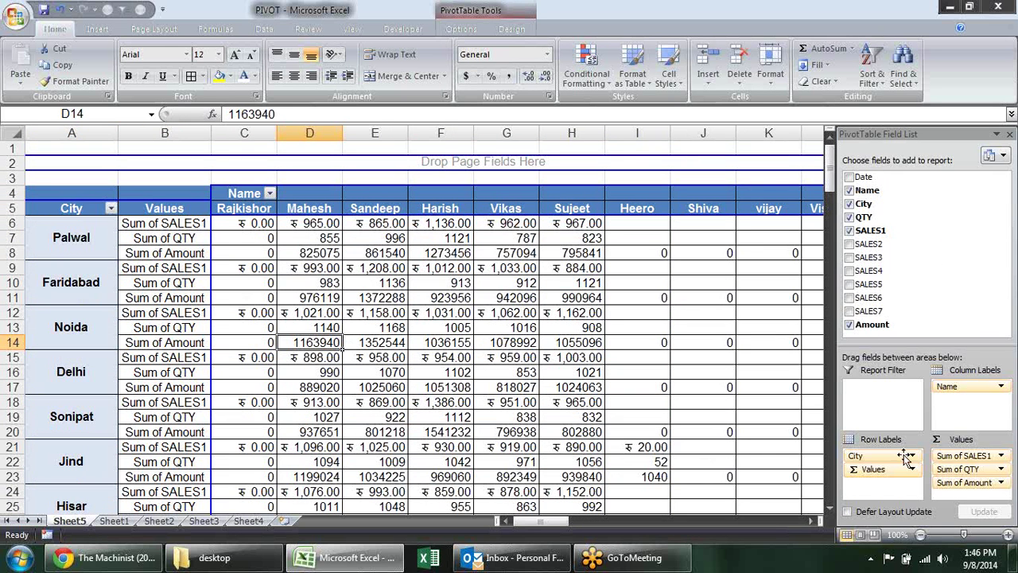
left_click_drag(898, 460, 795, 250)
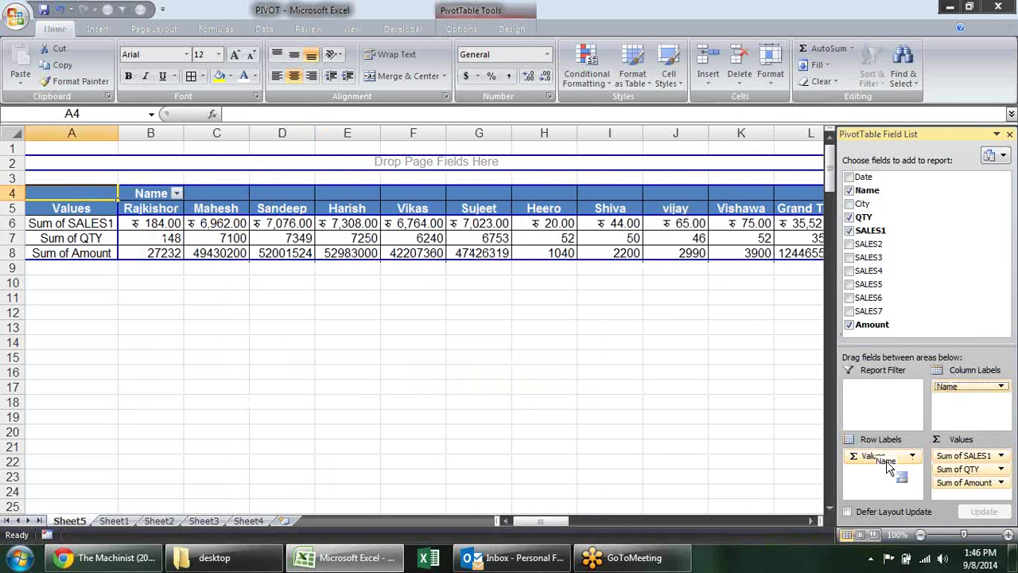
left_click_drag(950, 387, 875, 470)
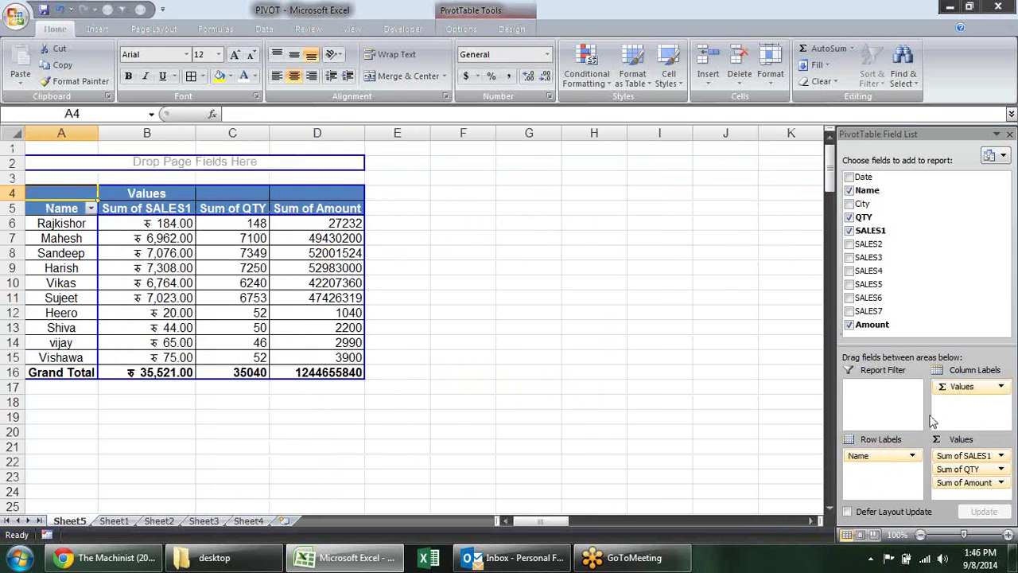
Refresh the pivot and check its data source settings, closing them unchanged.
left_click(136, 252)
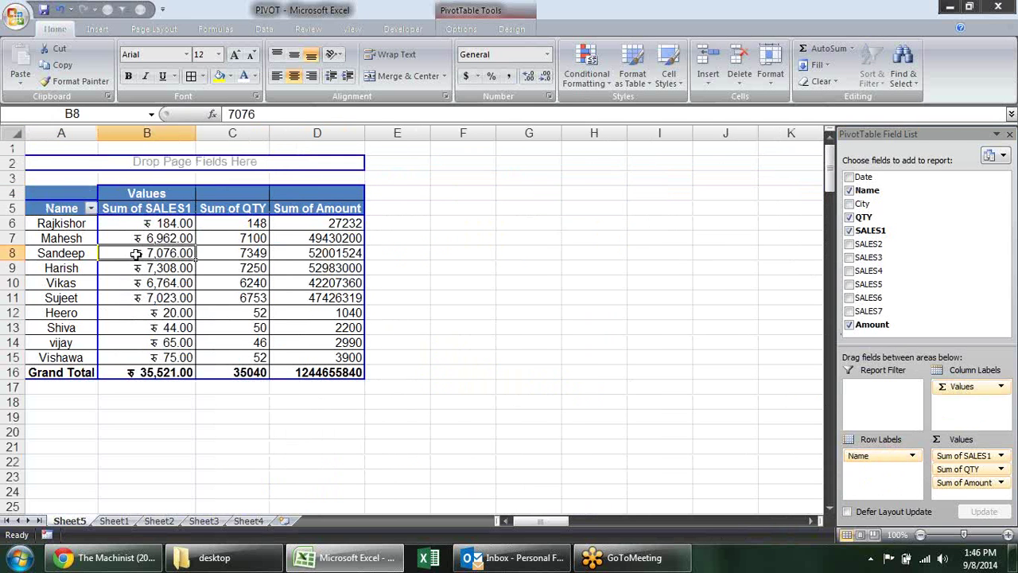
left_click(460, 28)
left_click(417, 64)
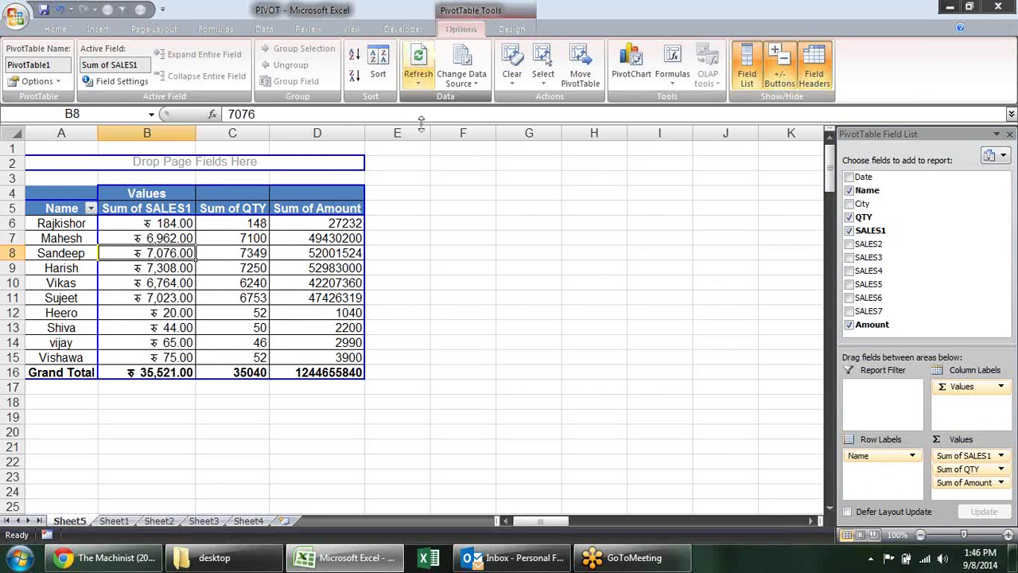
mouse_move(335, 253)
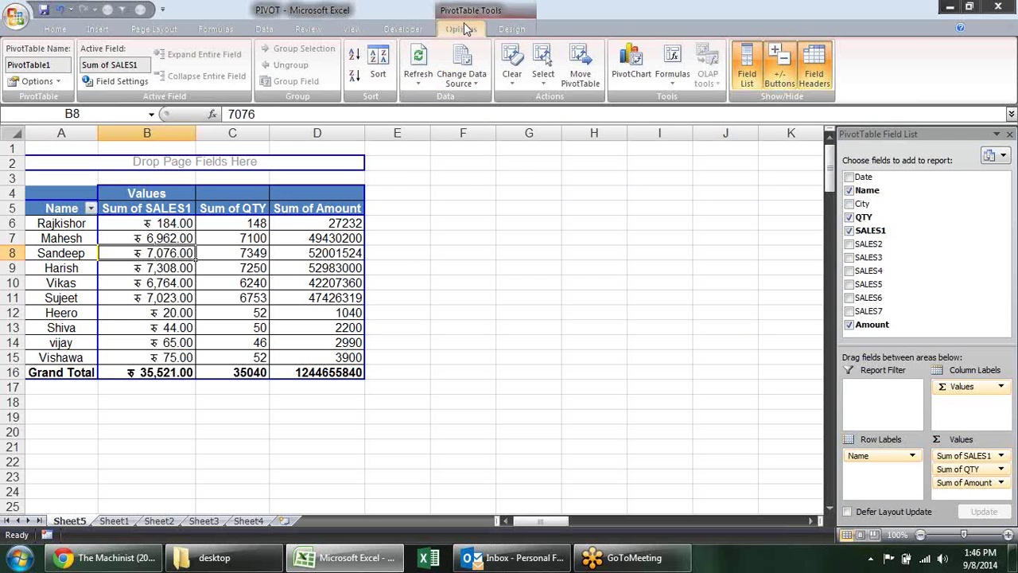
left_click(467, 64)
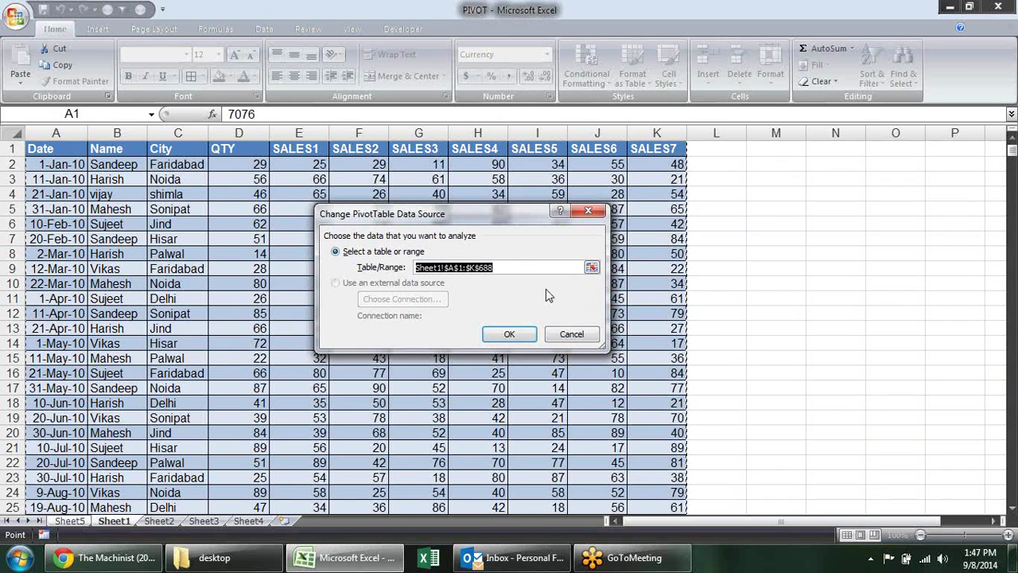
left_click(574, 334)
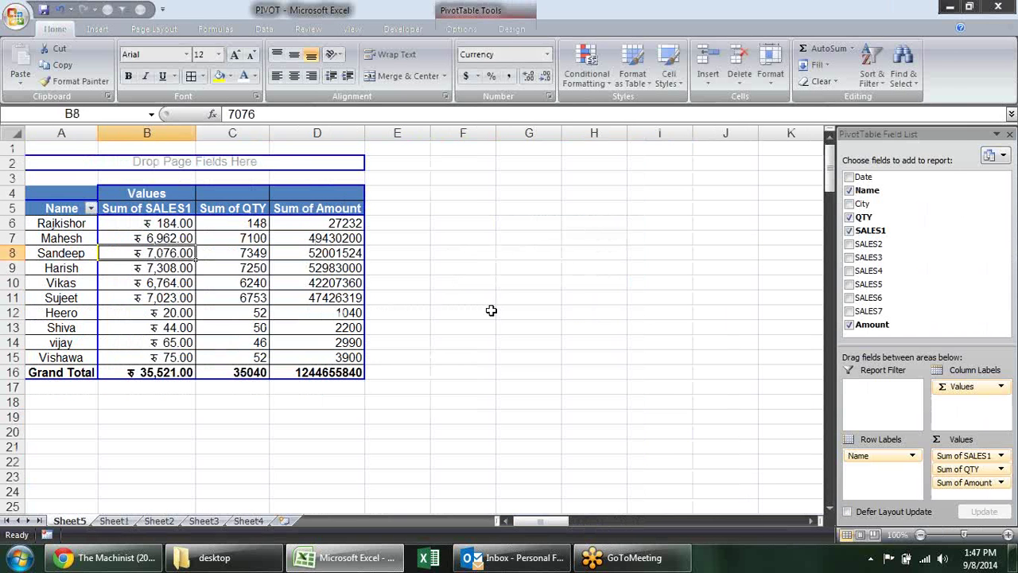
Select the whole Sheet1 data range A1:K689 using Ctrl+Shift+arrow keys.
left_click(114, 520)
left_click_drag(239, 402, 237, 393)
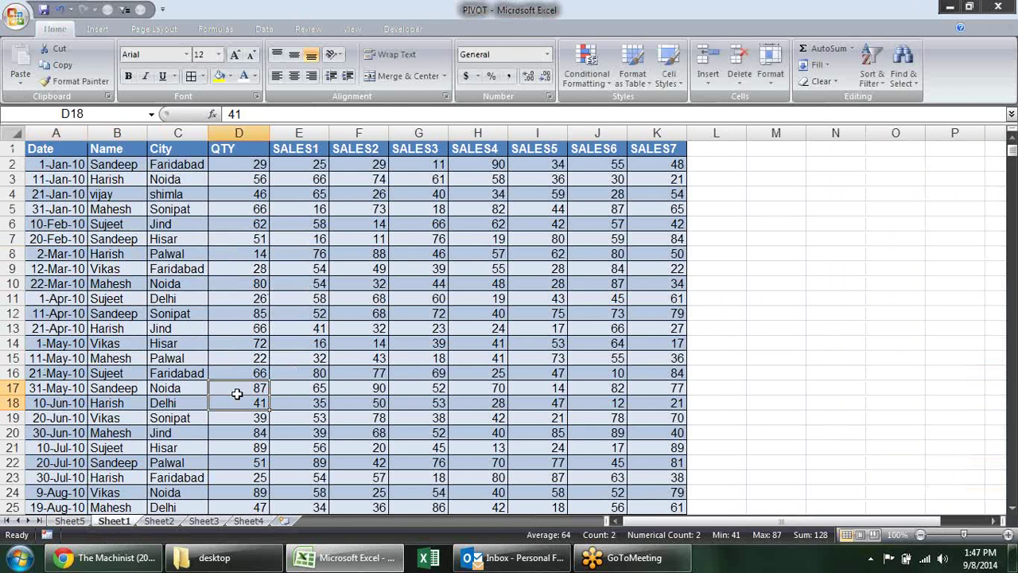
key("ctrl+Down")
key("Down")
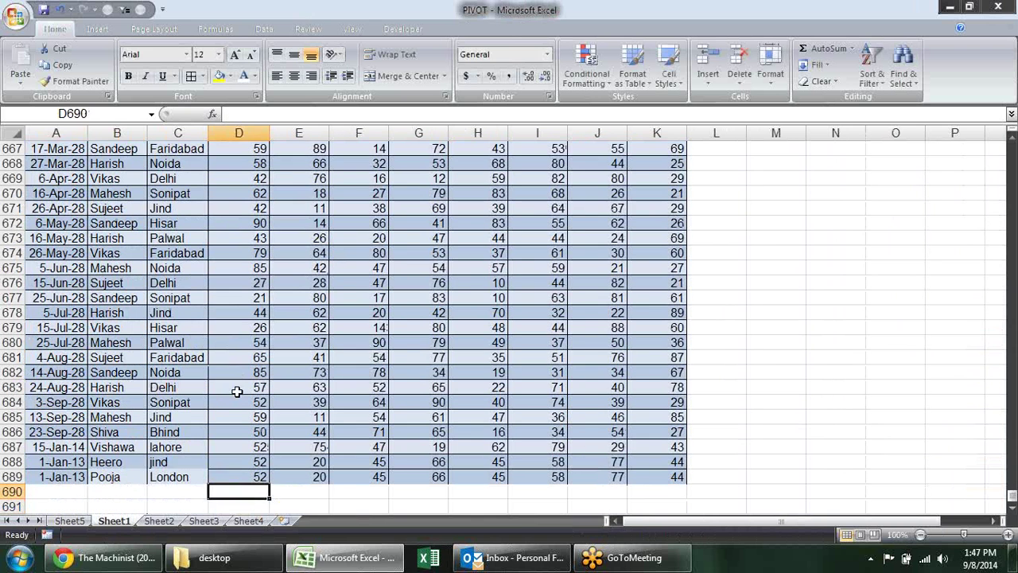
key("Up")
key("Left")
key("Left")
key("Left")
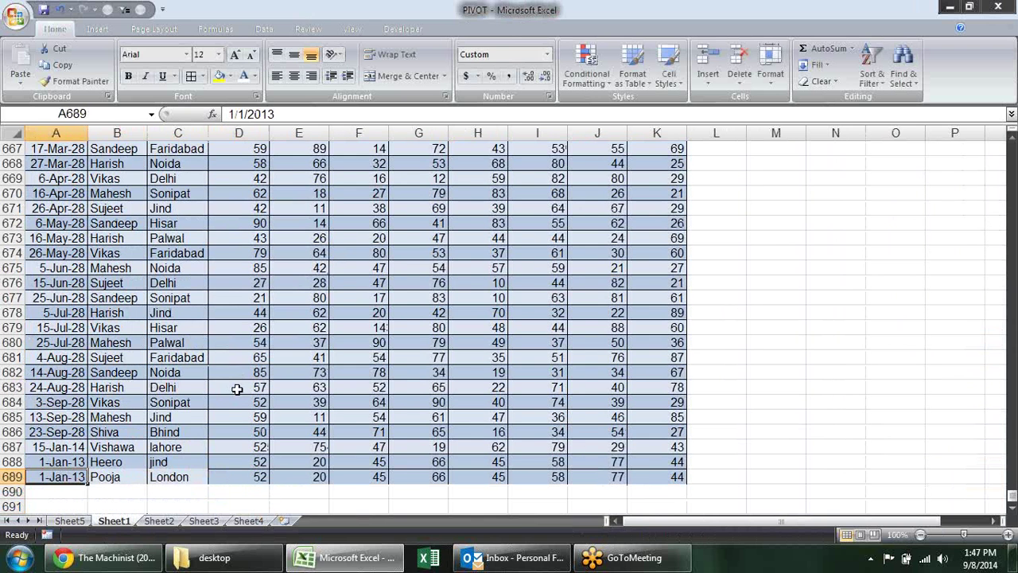
key("Up")
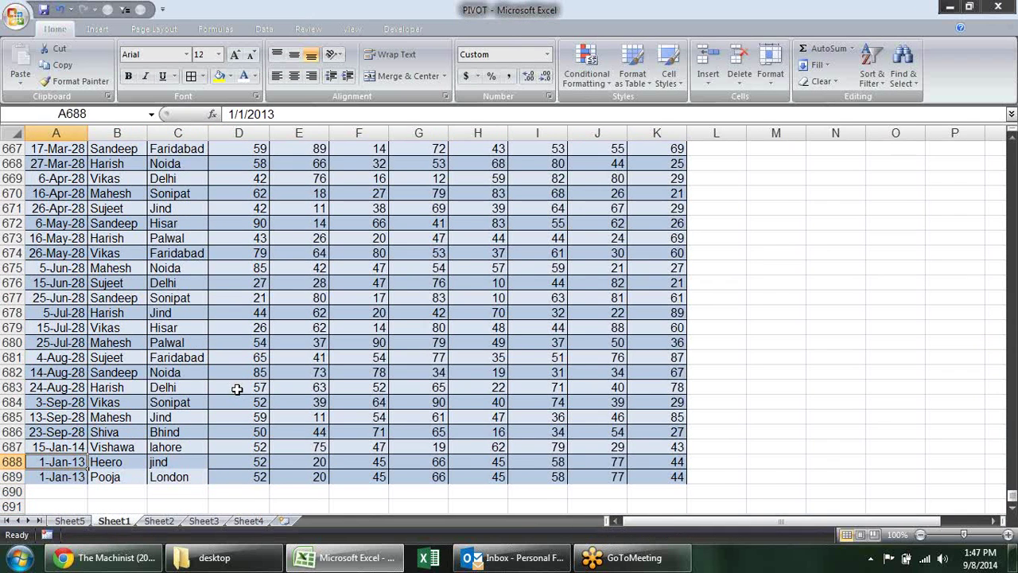
key("ctrl+Up")
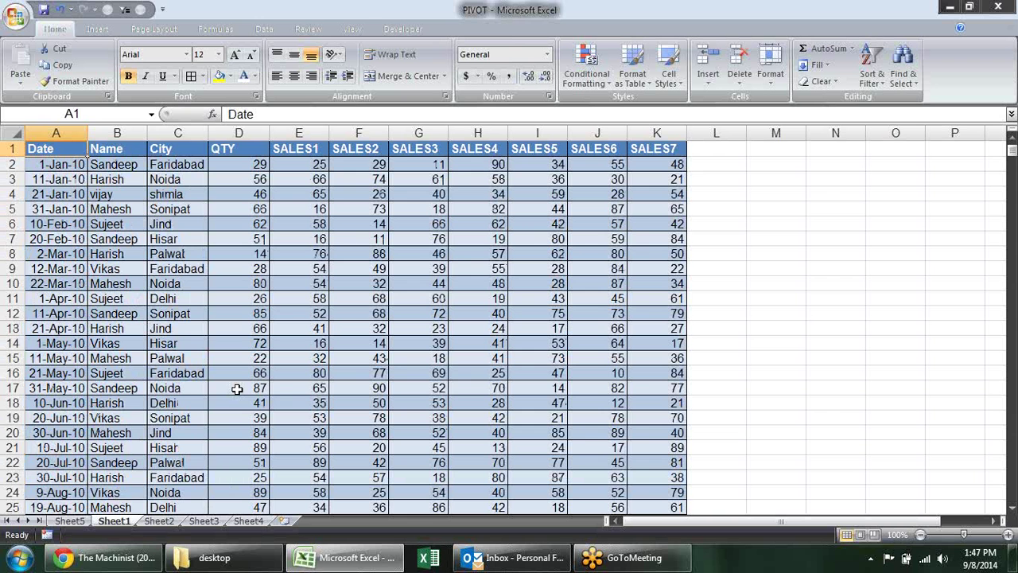
key("ctrl+shift+Right")
key("ctrl+shift+Down")
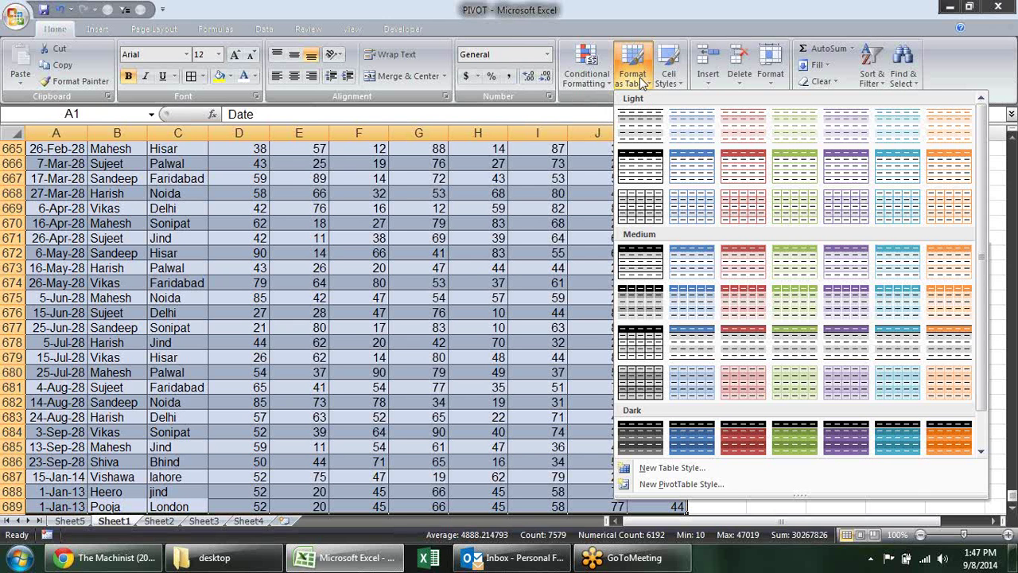
left_click(637, 79)
Convert the selection into a table with headers using Ctrl+T.
key("ctrl+t")
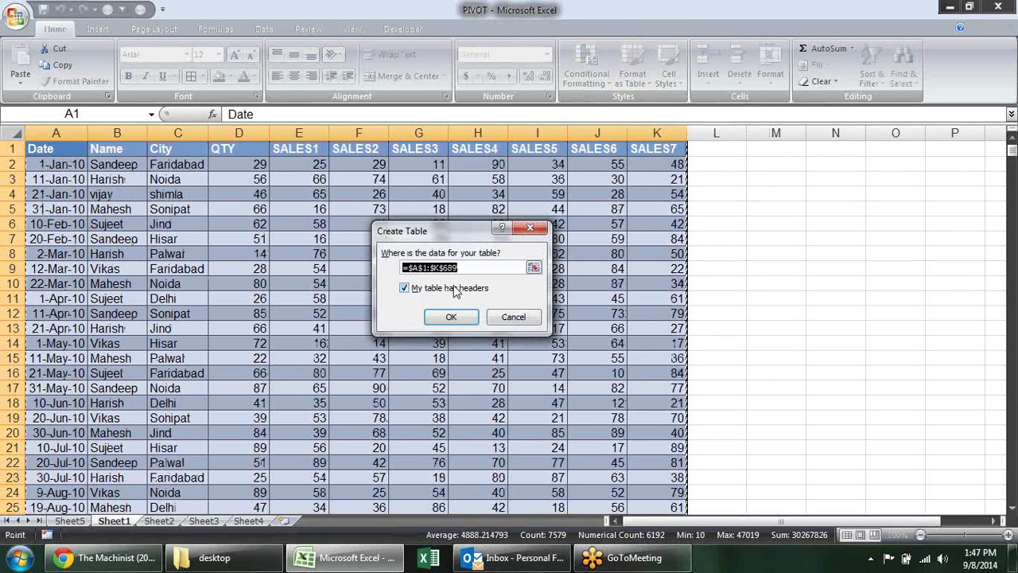
left_click(451, 317)
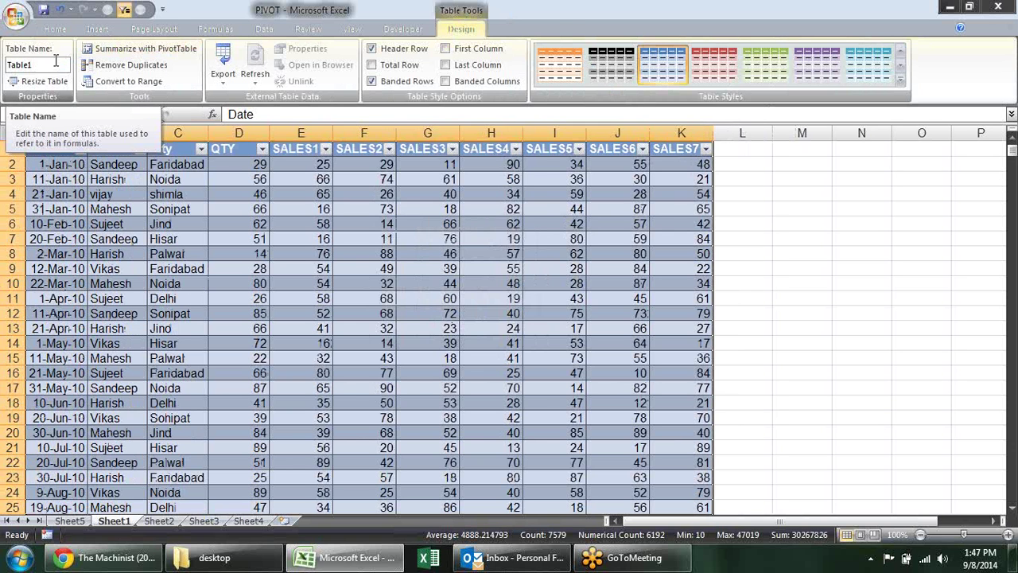
left_click(768, 305)
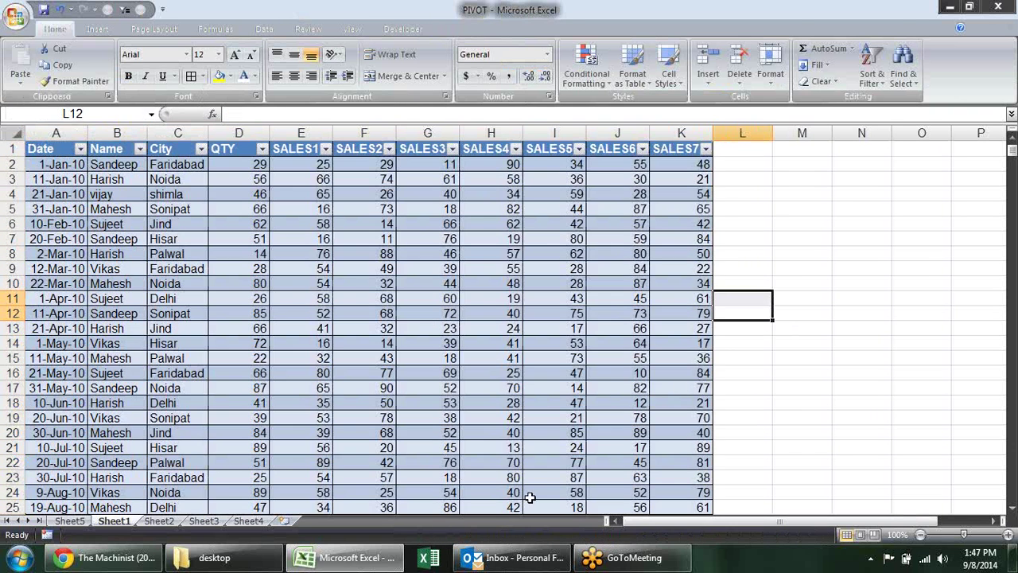
Change the Sheet5 pivot's data source to Table1 and check the new last row.
left_click(77, 522)
left_click(246, 254)
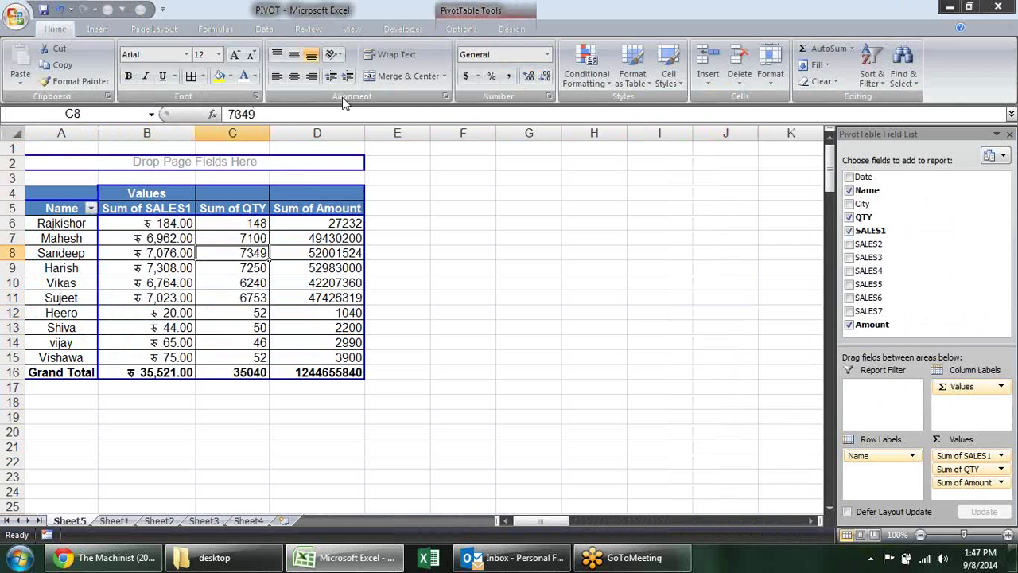
left_click(462, 29)
left_click(476, 62)
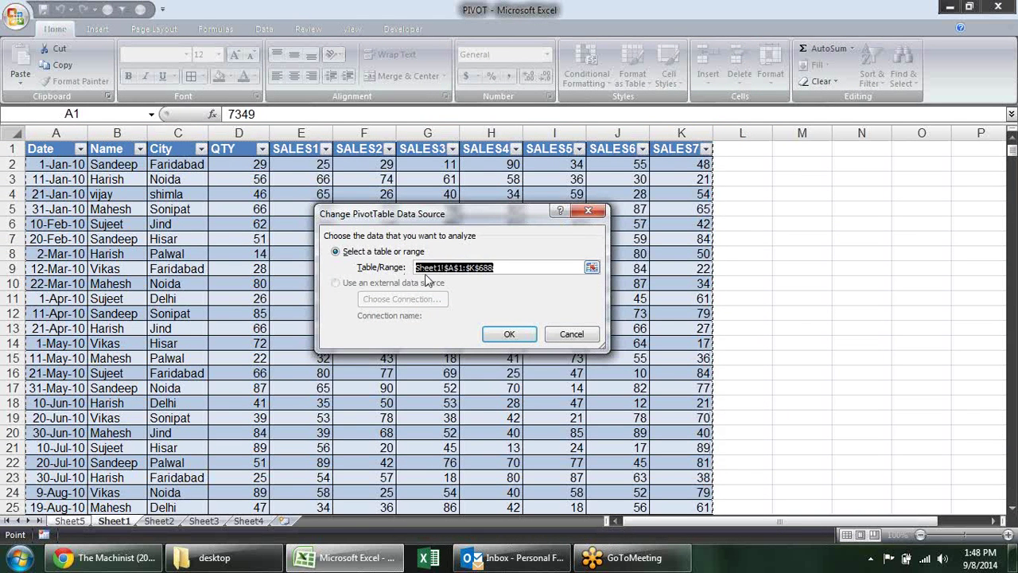
type("TAb")
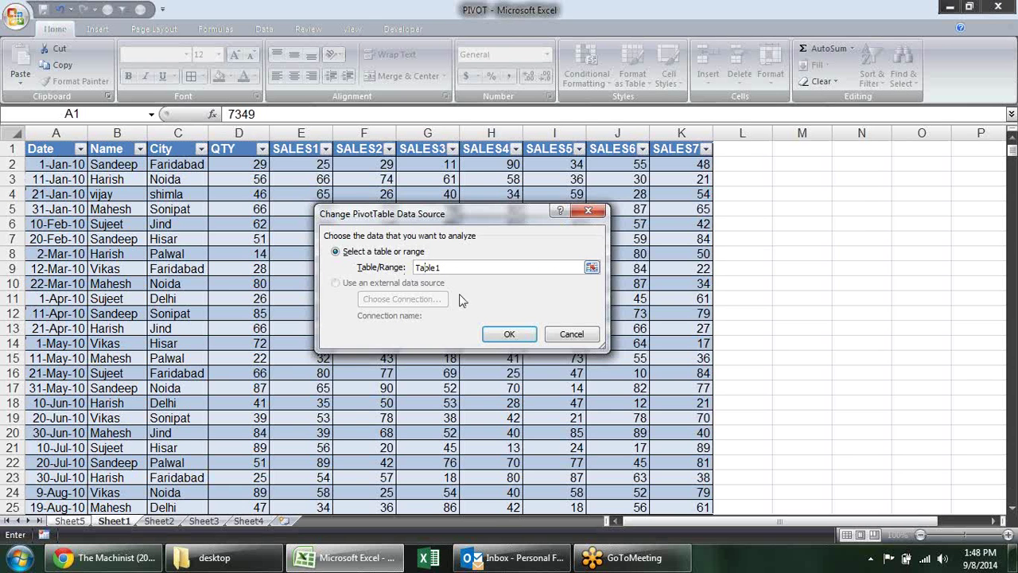
left_click(509, 334)
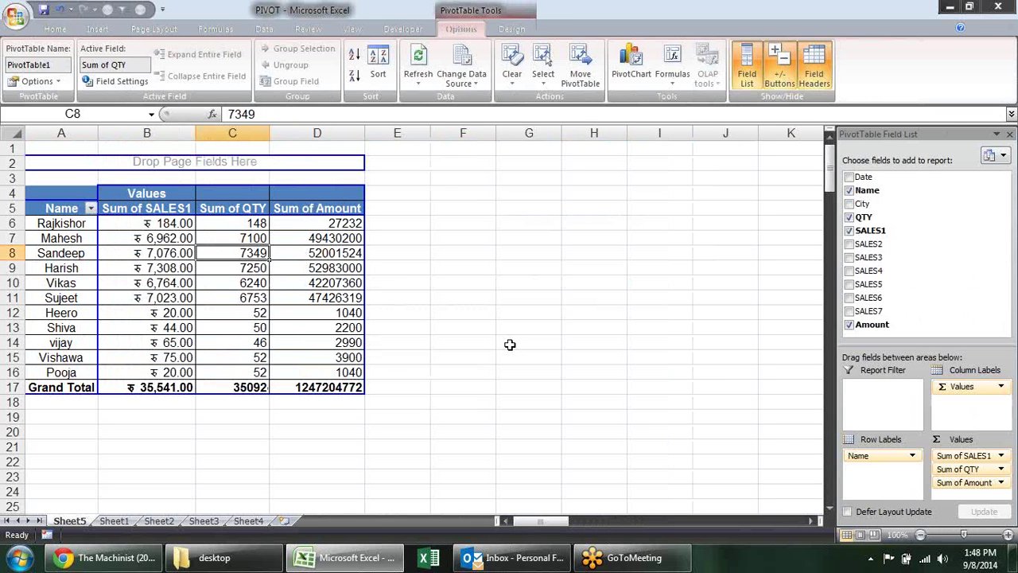
left_click(86, 371)
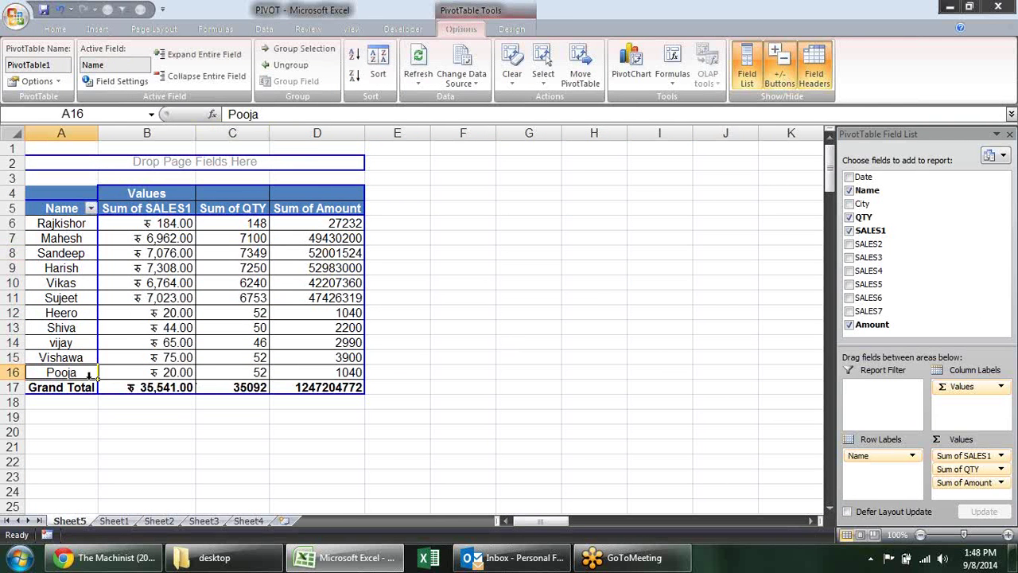
Start a new record in row 690 with date 1/1/2013 and city America.
left_click(109, 525)
left_click(197, 309)
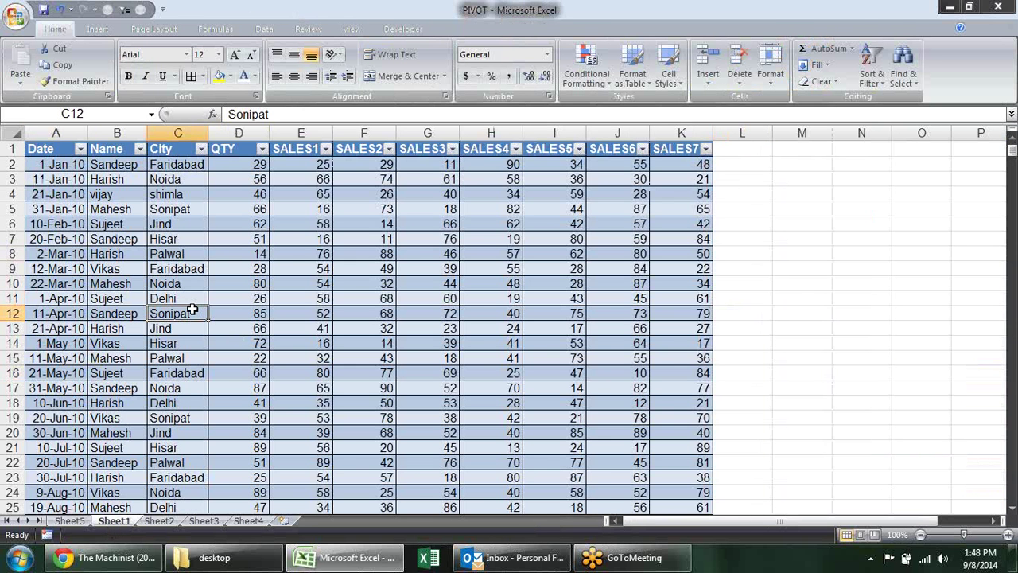
key("ctrl+Down")
key("Down")
key("Down")
key("Down")
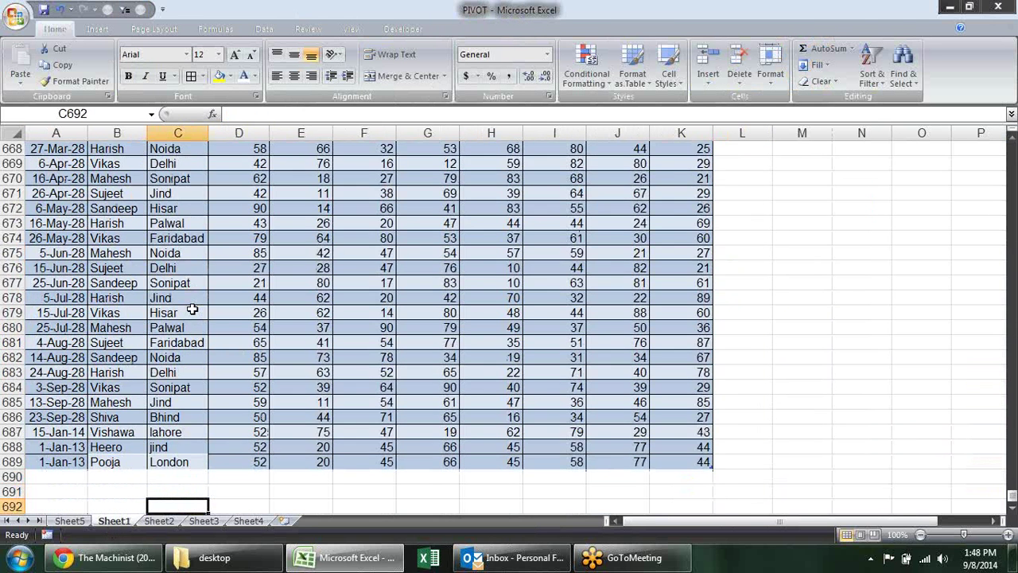
key("Up")
key("Up")
key("Left")
key("Left")
type("1/1/2013")
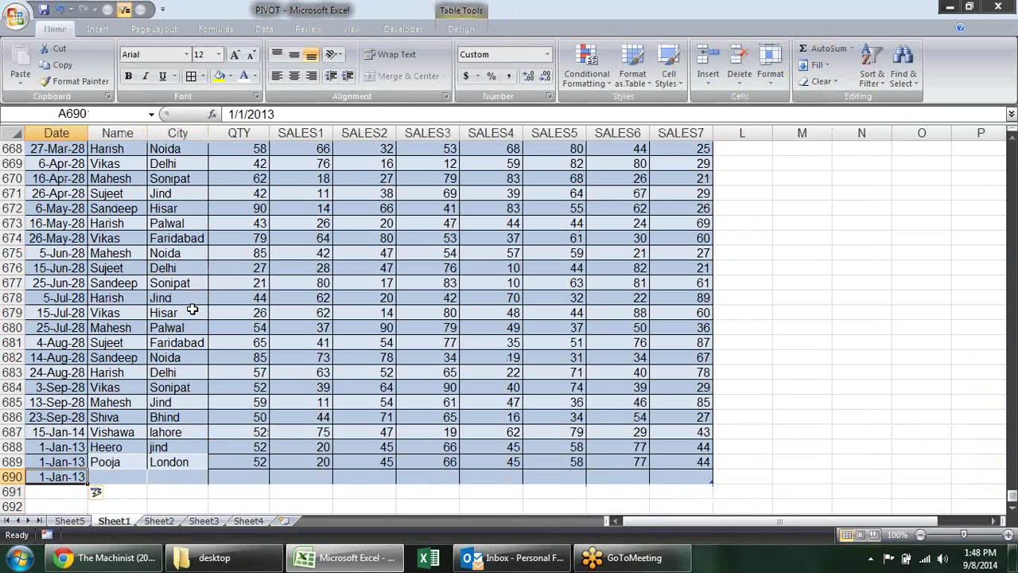
key("Tab")
key("Tab")
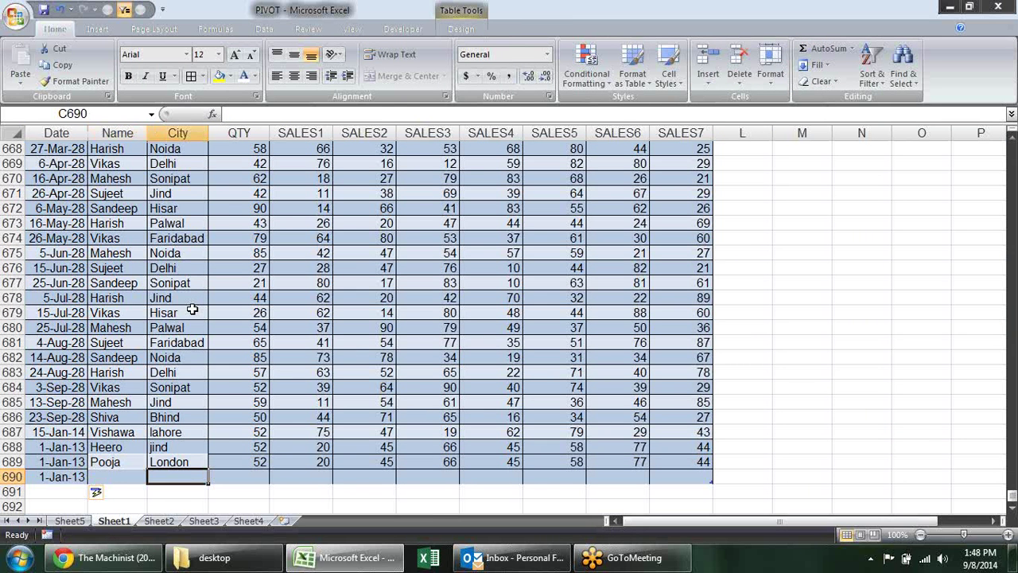
type("America")
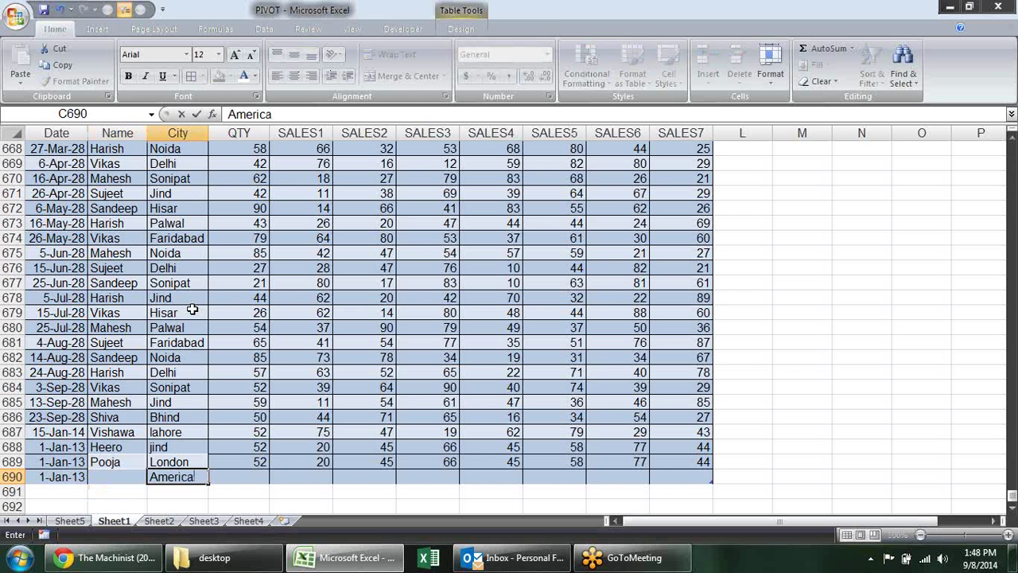
key("Return")
Enter a new name in row 690 and fill D690:K690 from row 689.
key("Up")
key("Left")
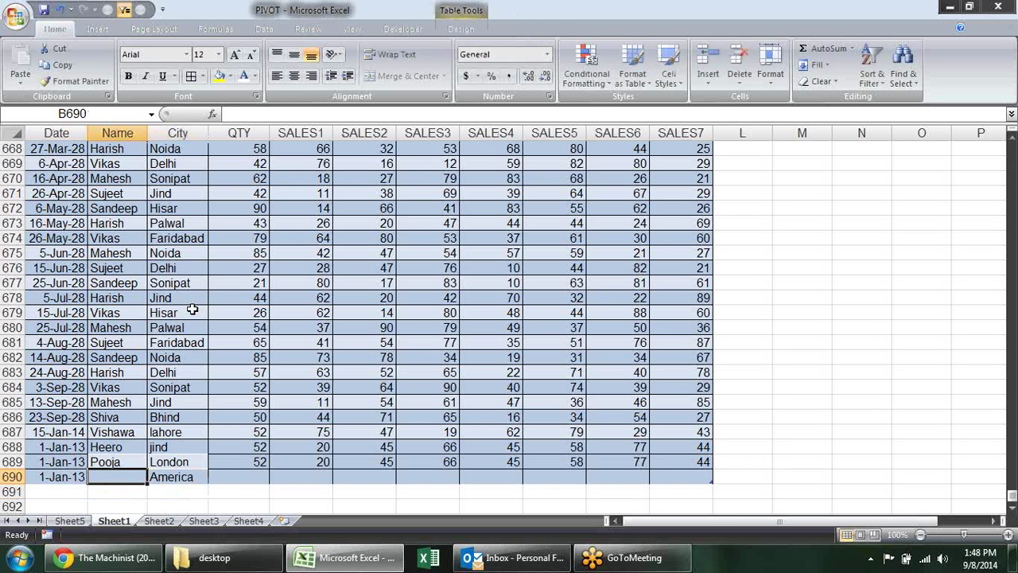
type("Arun")
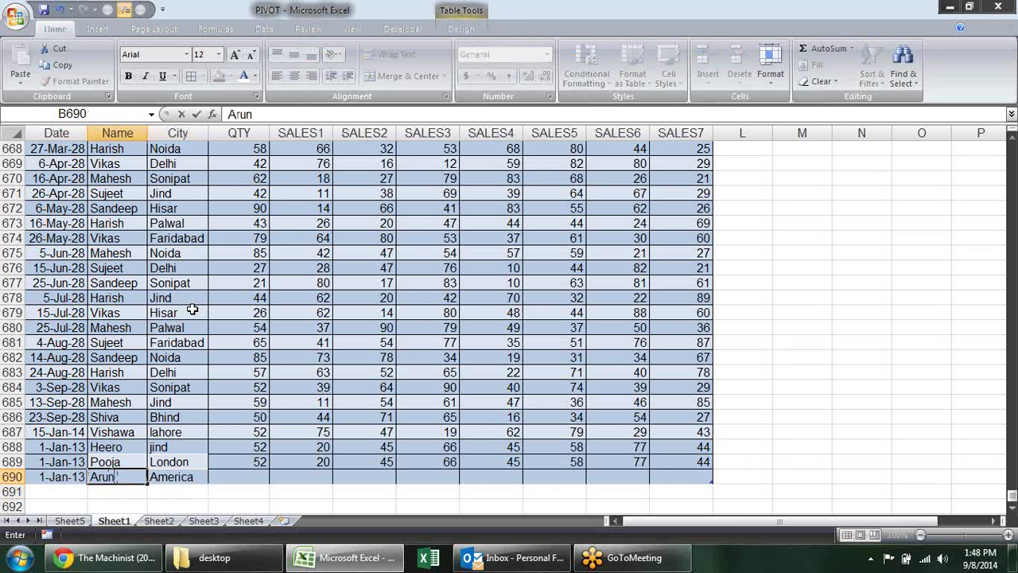
type(" Mana")
key("Tab")
key("Tab")
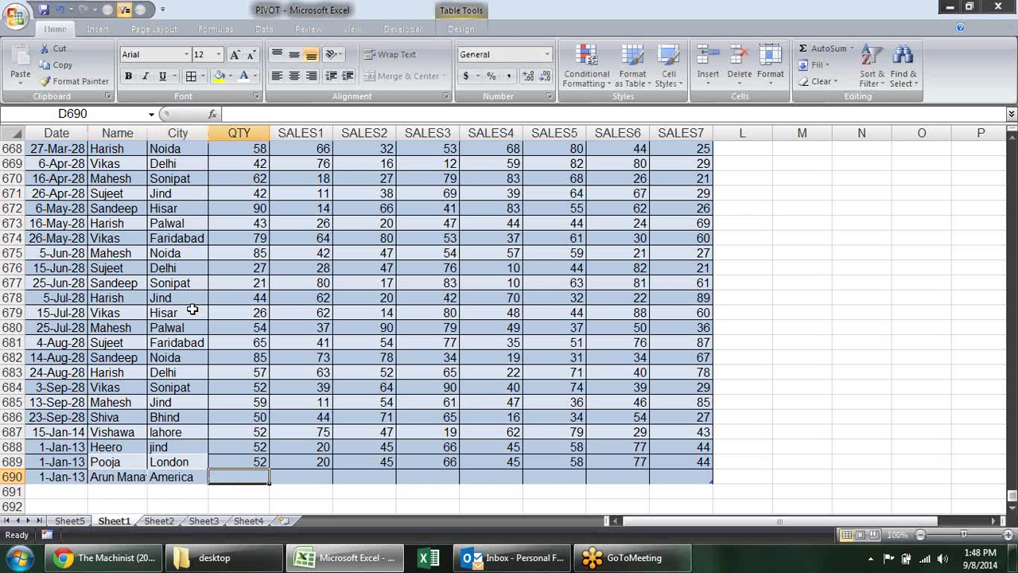
key("shift+Right")
key("shift+Right")
key("shift+Right")
key("shift+Right")
key("shift+Right")
key("shift+Right")
key("shift+Right")
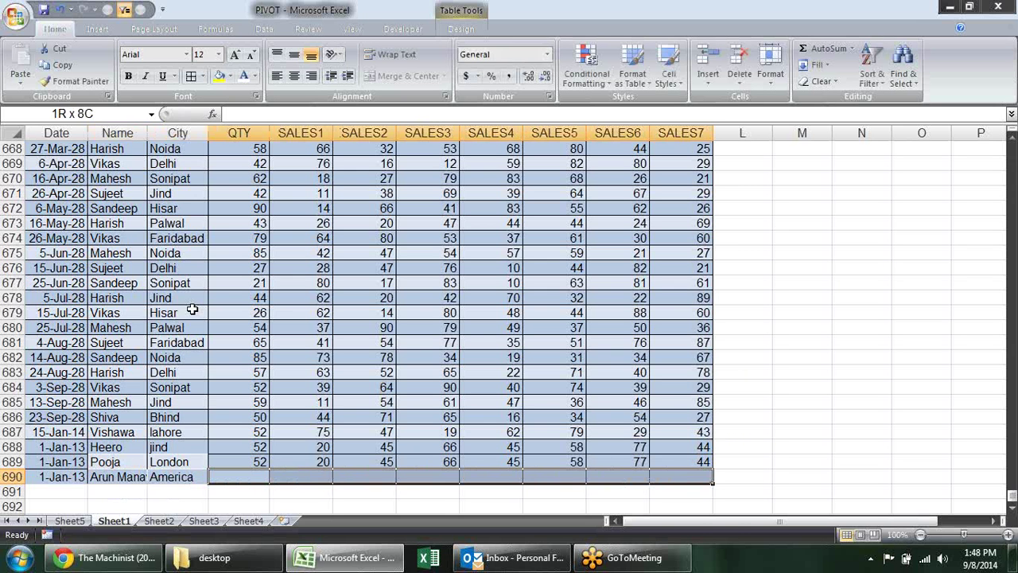
key("ctrl+d")
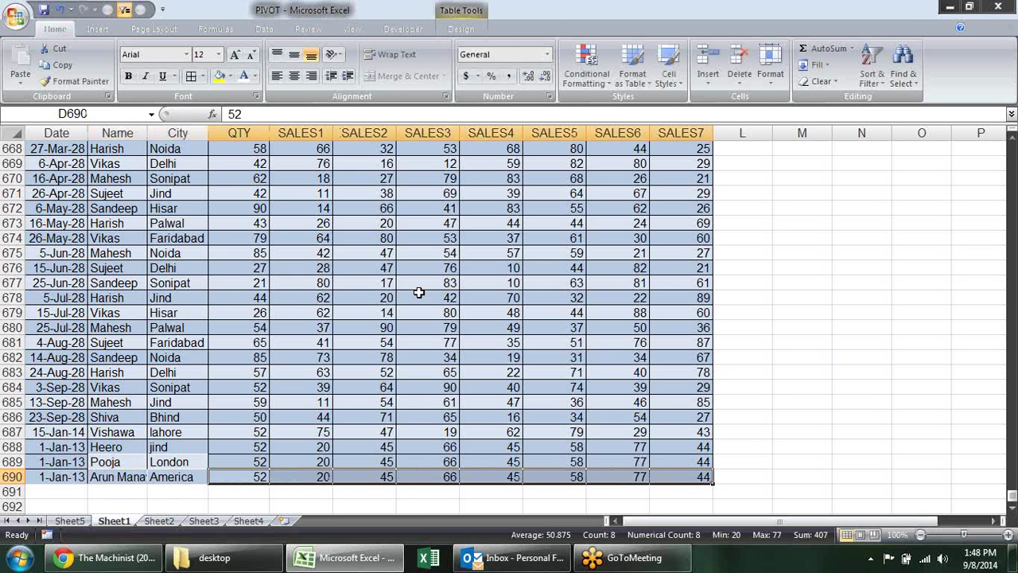
Refresh the Sheet5 pivot so the new record shows, SALES1 total ₹35,561.00, then return to Sheet1.
left_click(875, 399)
left_click(79, 521)
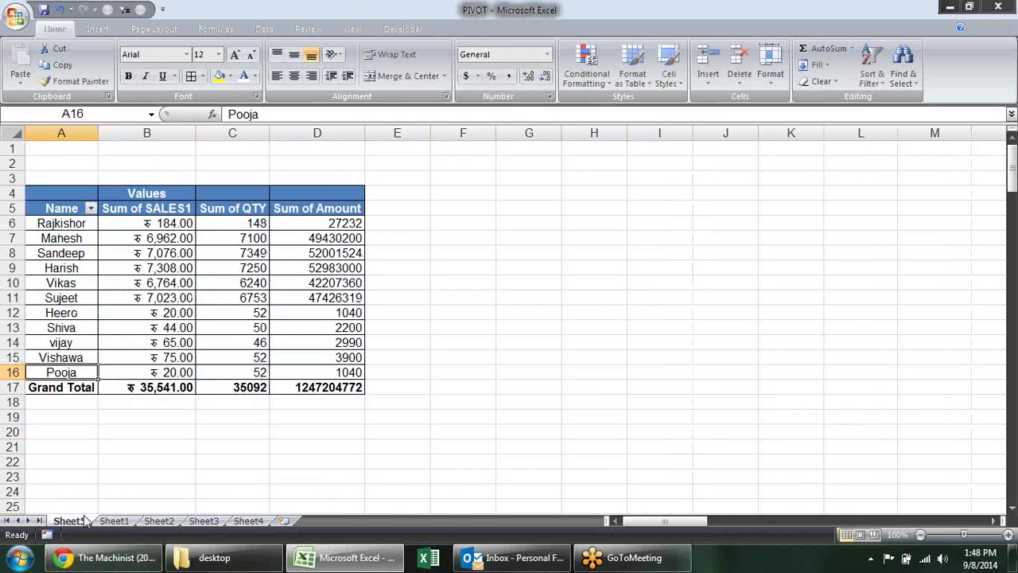
left_click(449, 30)
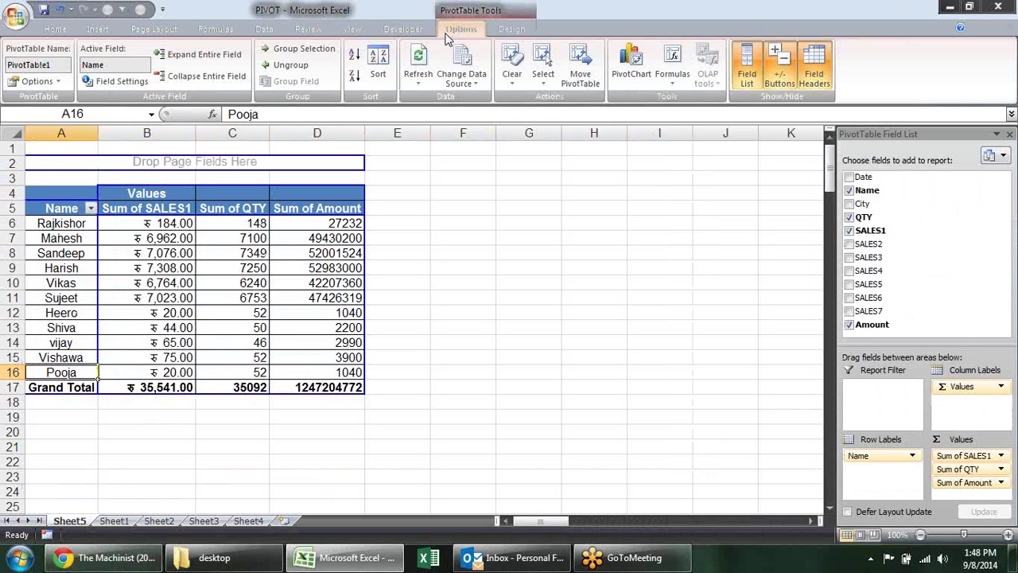
left_click(419, 62)
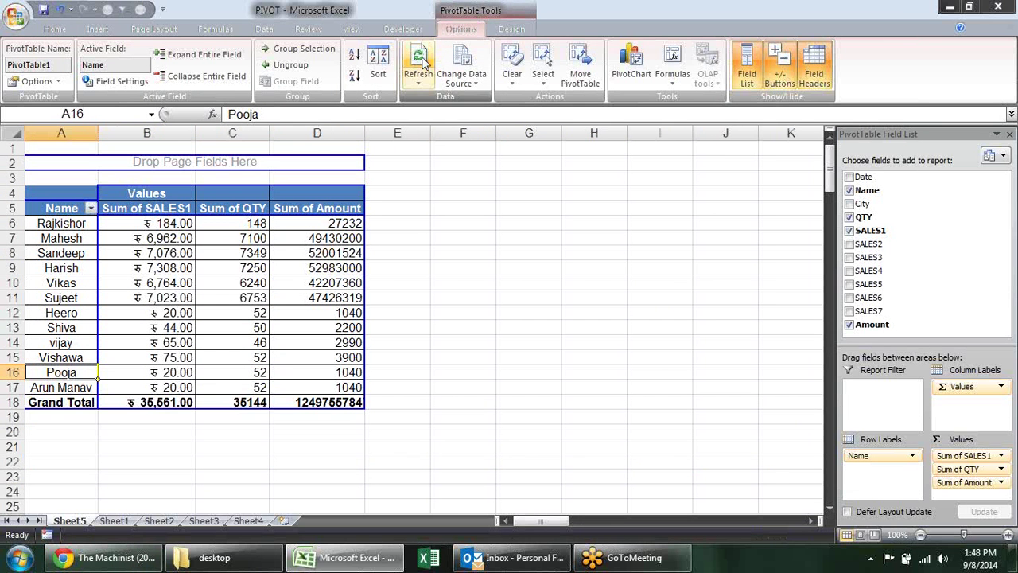
left_click(220, 385)
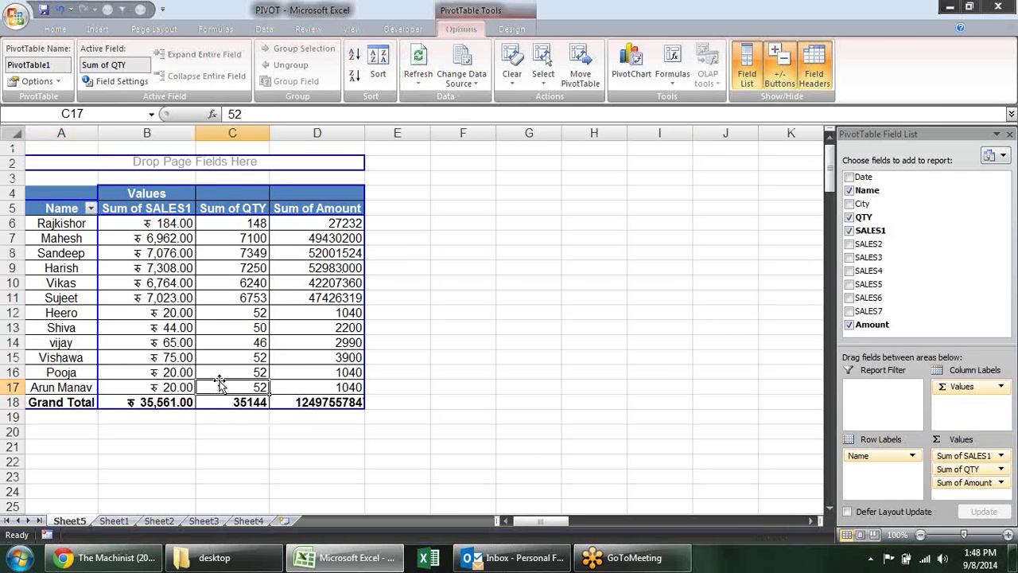
left_click(114, 521)
scroll(702, 352, "down", 3)
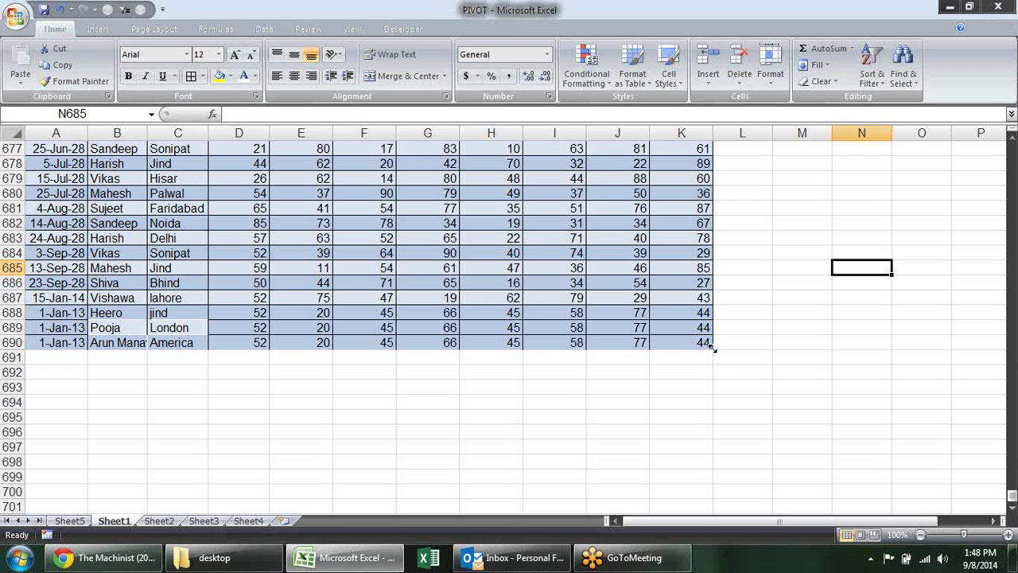
Drag Table1's resize handle down toward row 695 and refresh the Sheet5 pivot.
left_click_drag(712, 346, 712, 421)
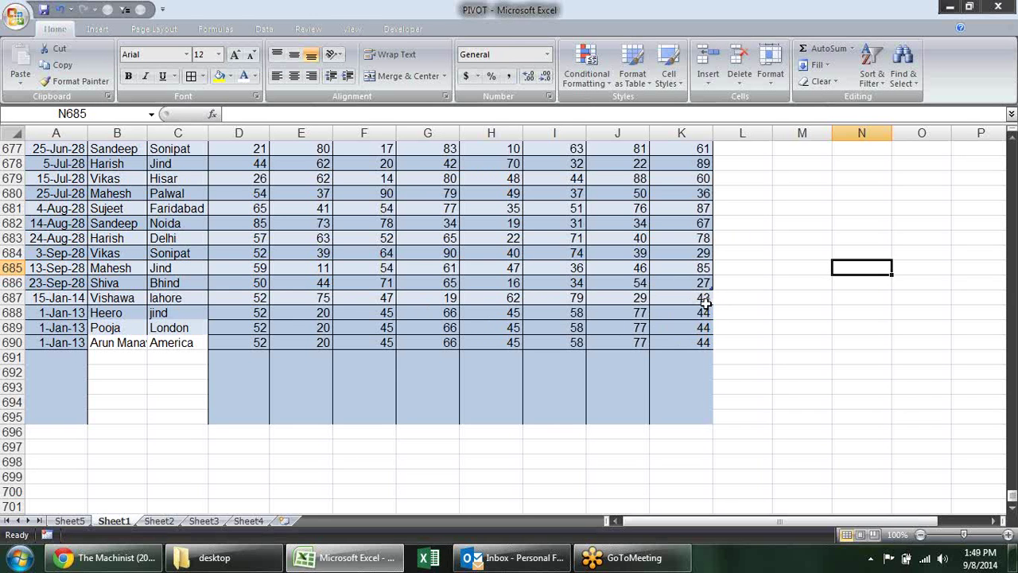
left_click(79, 522)
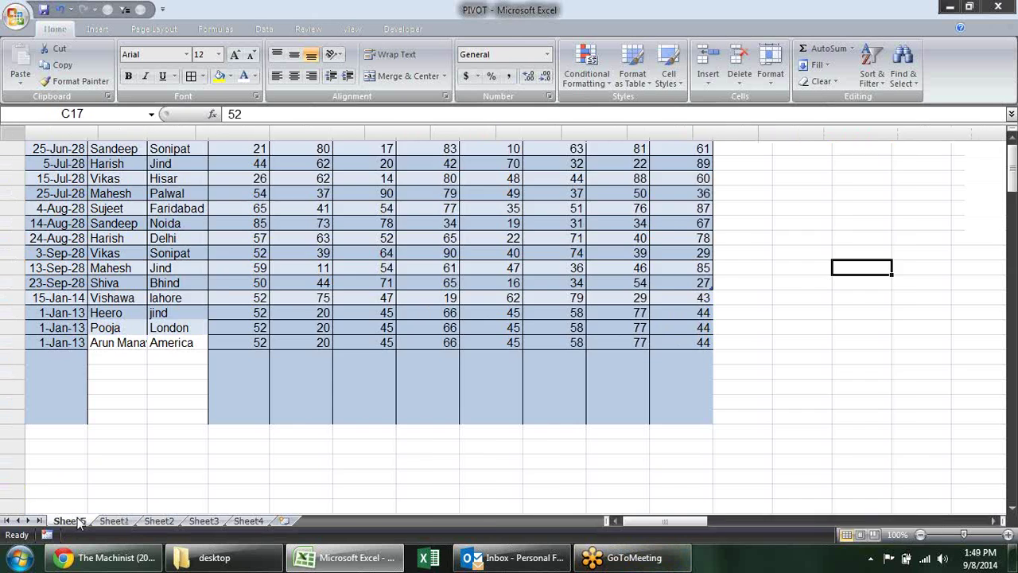
left_click(191, 326)
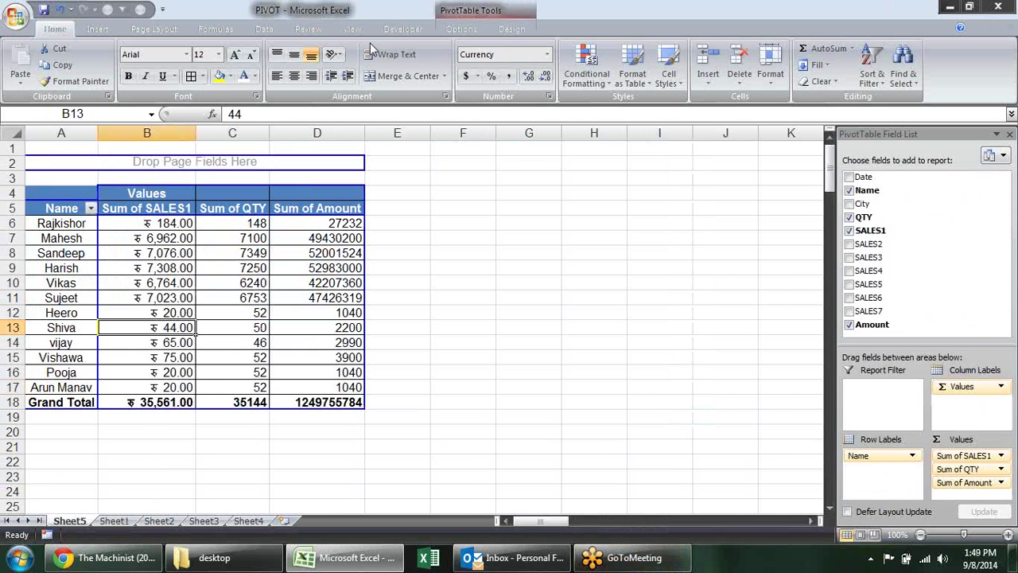
left_click(450, 31)
left_click(417, 62)
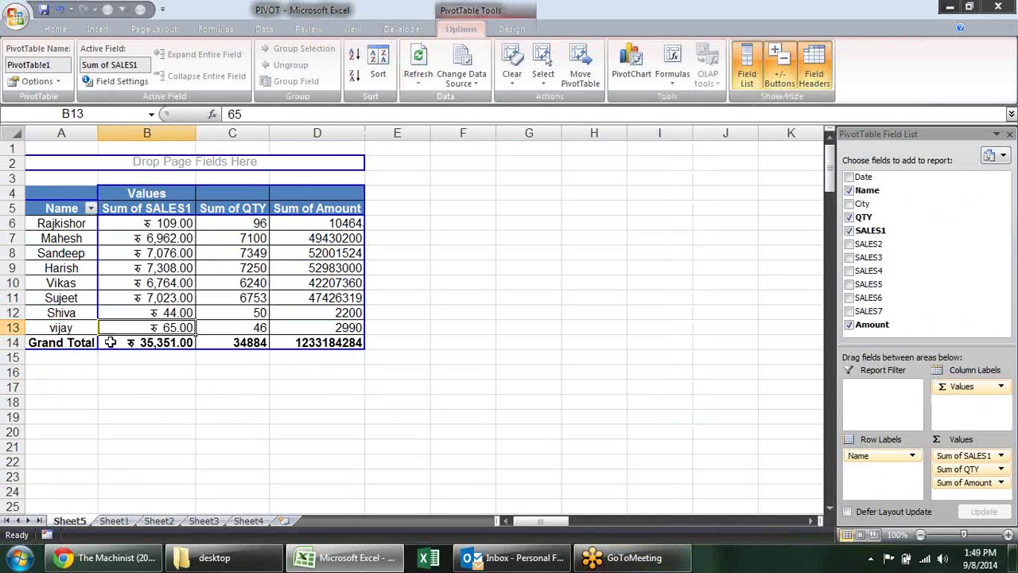
Resize Table1 to end at row 690 and refresh the pivot to include the new rows.
left_click(114, 521)
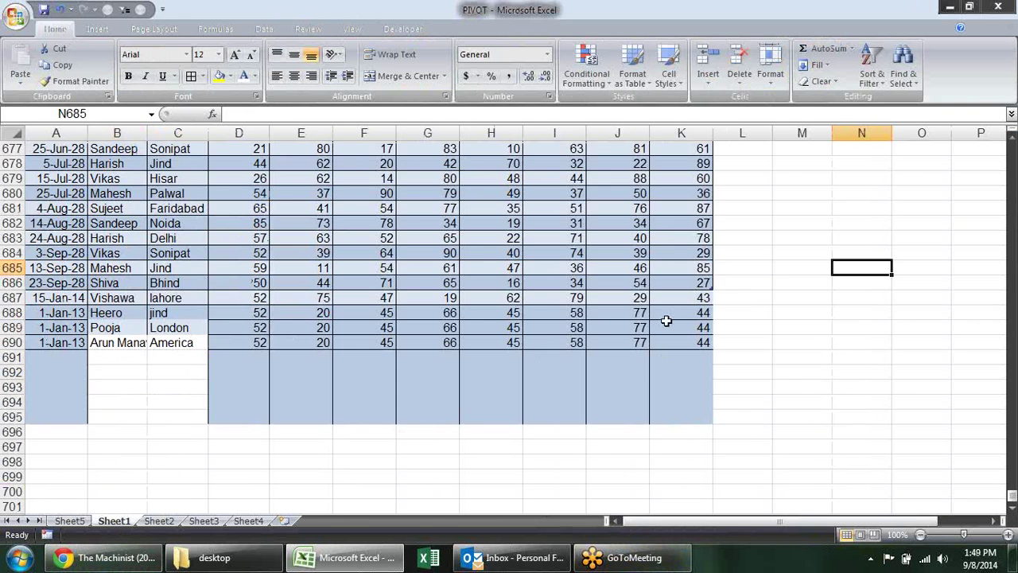
left_click_drag(710, 286, 714, 348)
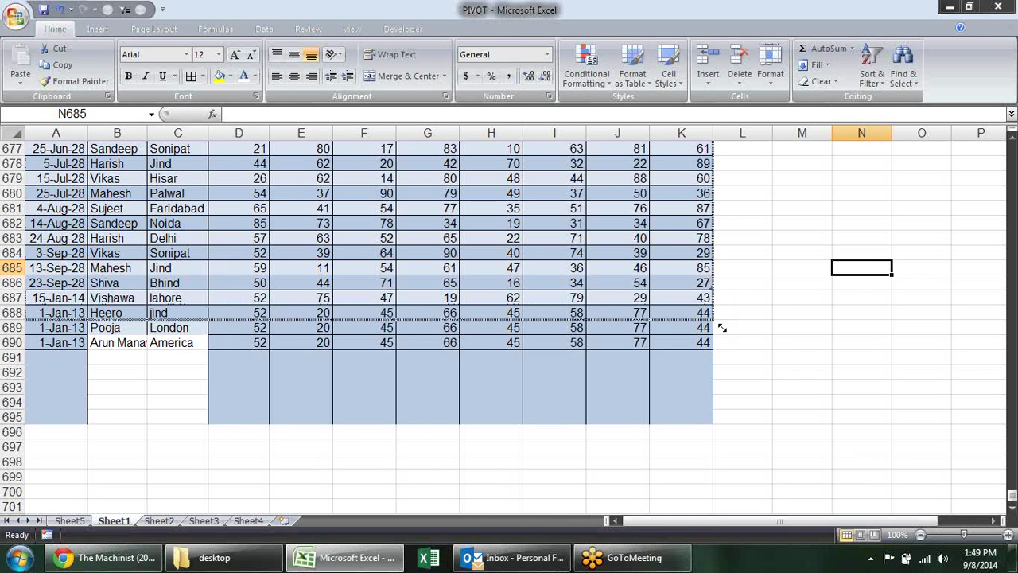
left_click(69, 521)
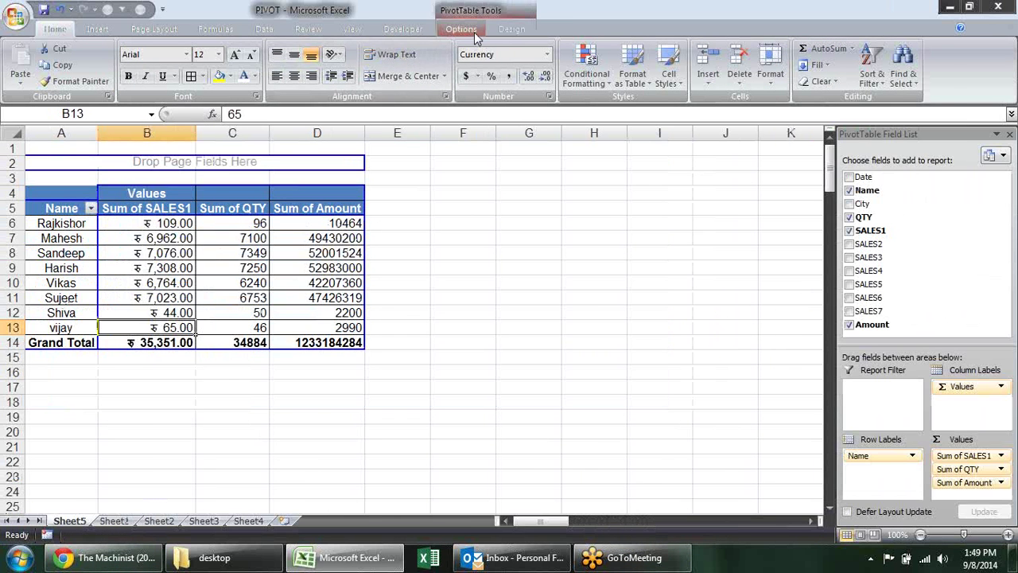
left_click(464, 31)
left_click(427, 57)
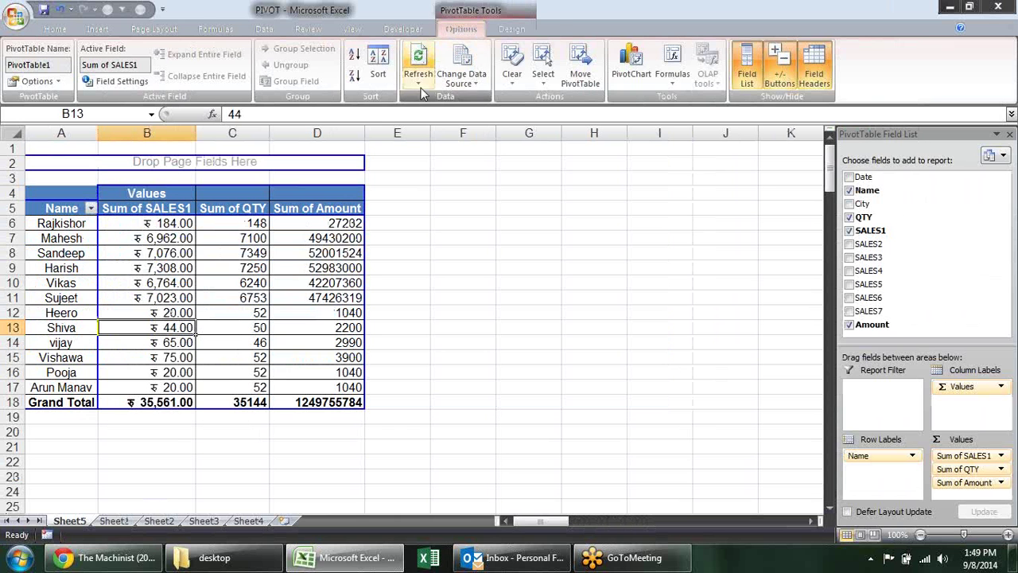
left_click(420, 318)
left_click(259, 312)
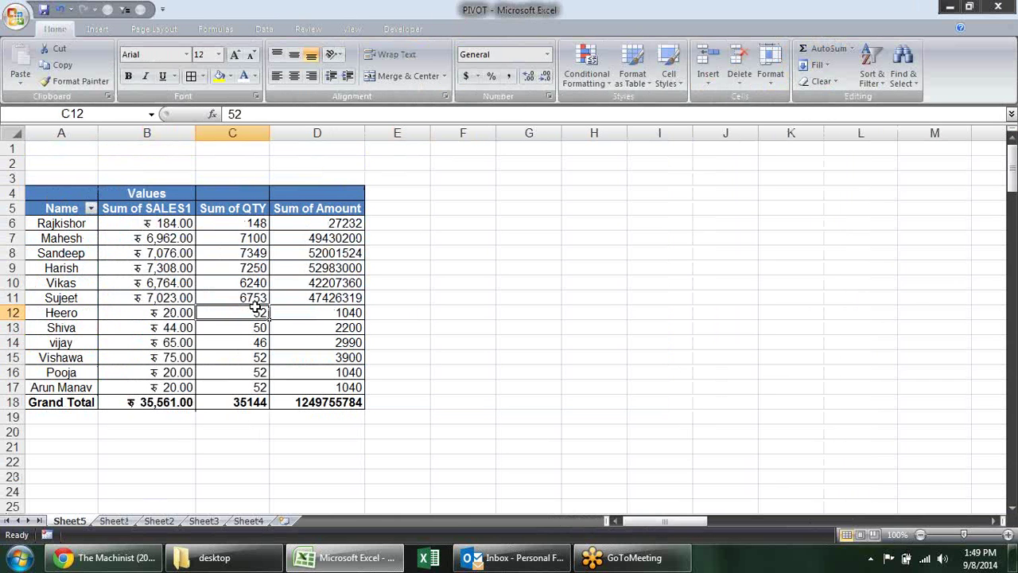
Scroll Sheet1 back to the top and inspect the header row and first records.
left_click(114, 521)
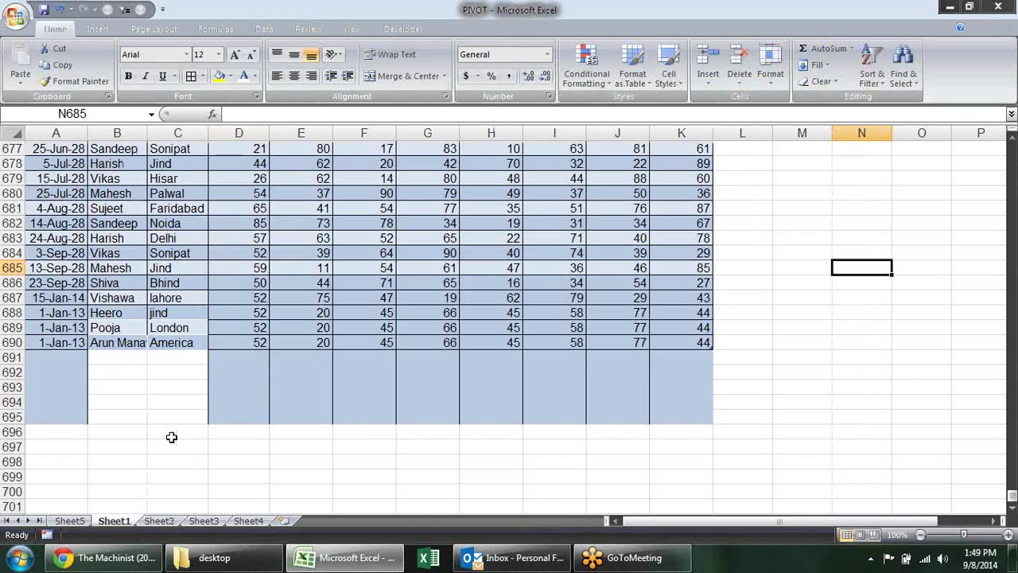
scroll(171, 437, "up", 4)
scroll(171, 437, "up", 3)
scroll(171, 436, "up", 5)
scroll(169, 437, "up", 19)
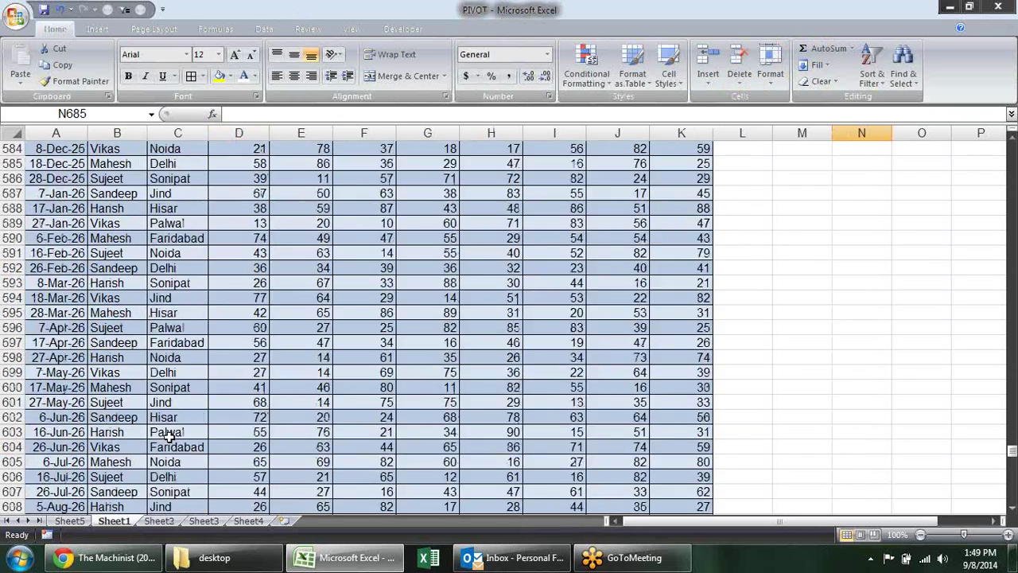
scroll(169, 436, "up", 11)
scroll(51, 307, "up", 11)
scroll(51, 306, "up", 16)
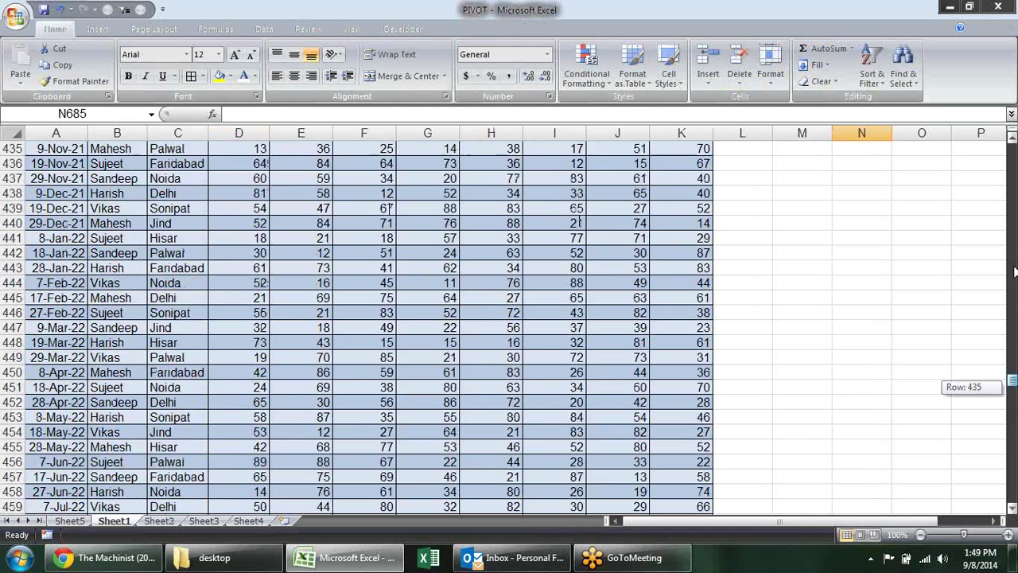
left_click_drag(1010, 387, 1010, 148)
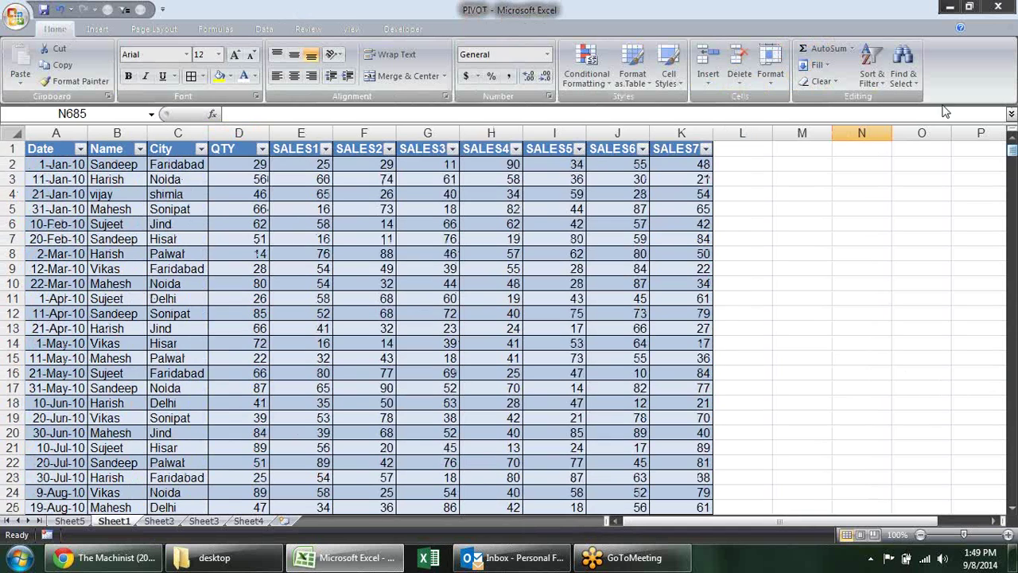
left_click(586, 163)
left_click(551, 151)
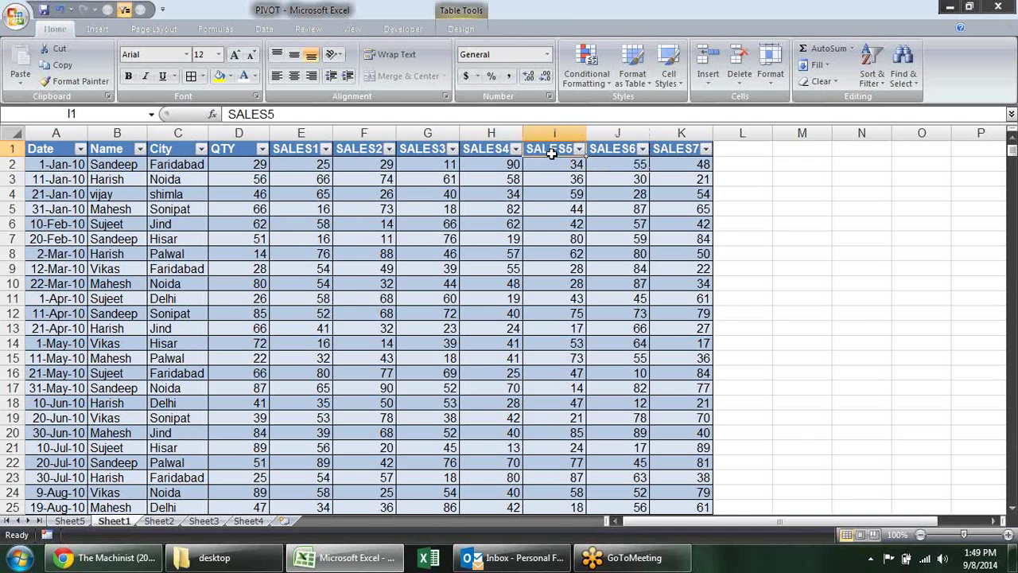
left_click(408, 195)
left_click(283, 176)
left_click(151, 179)
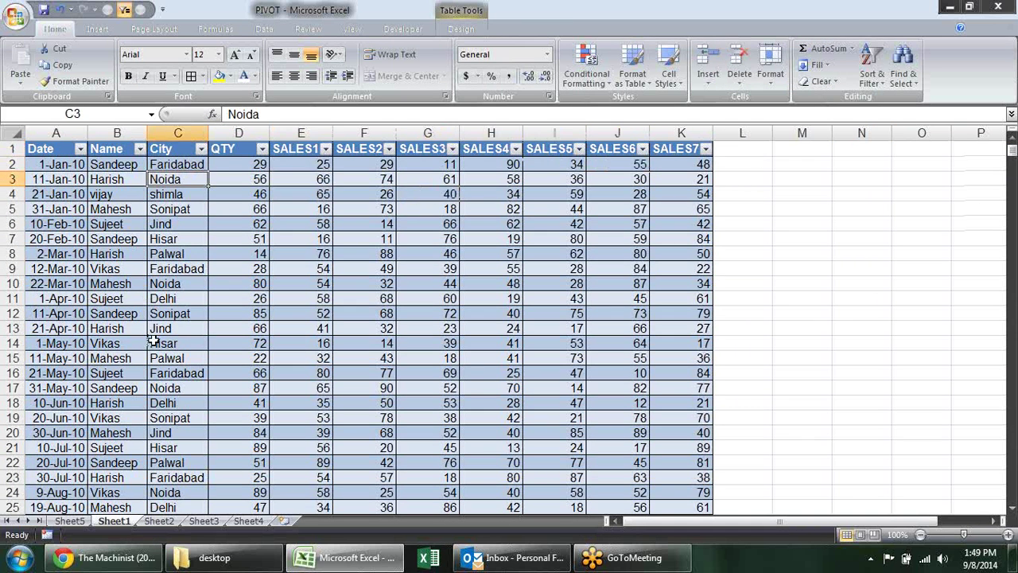
Scroll through the Table1 data, checking values in the SALES2 and SALES1 columns.
scroll(178, 343, "down", 3)
scroll(178, 343, "up", 3)
scroll(179, 344, "down", 5)
scroll(178, 343, "up", 3)
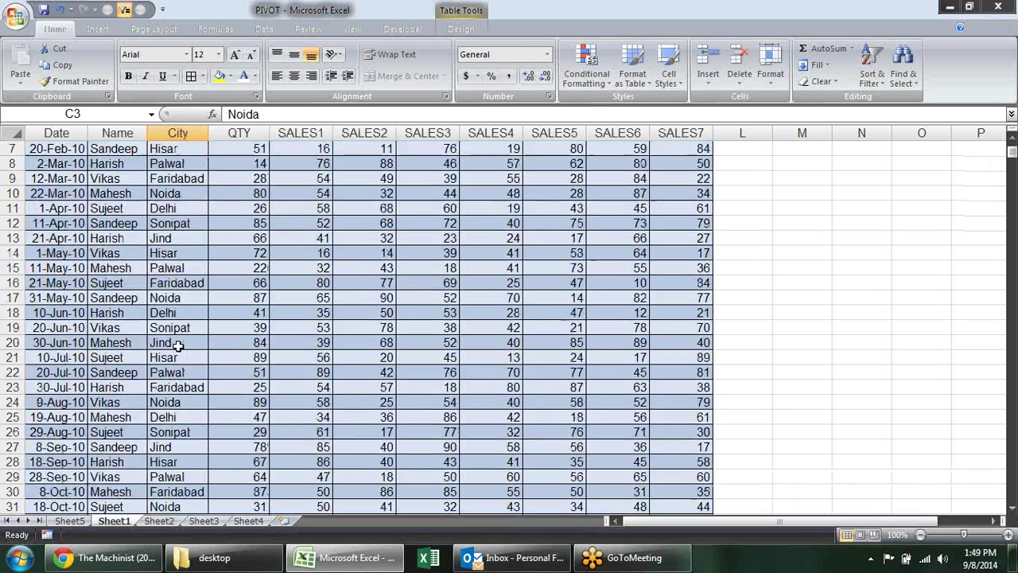
scroll(178, 344, "up", 2)
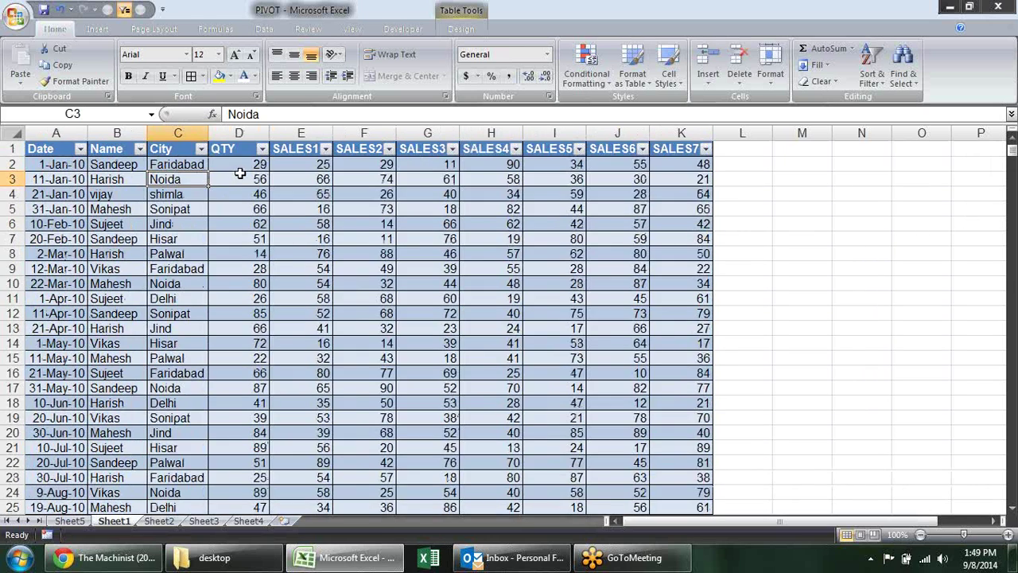
scroll(239, 173, "down", 3)
scroll(240, 174, "up", 2)
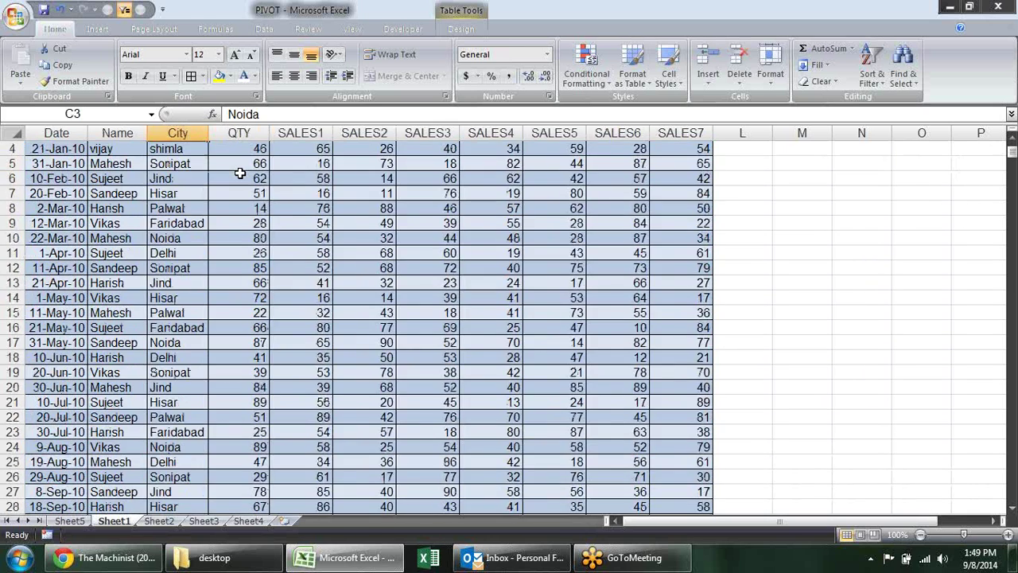
scroll(240, 174, "down", 2)
scroll(239, 173, "down", 1)
scroll(28, 196, "down", 1)
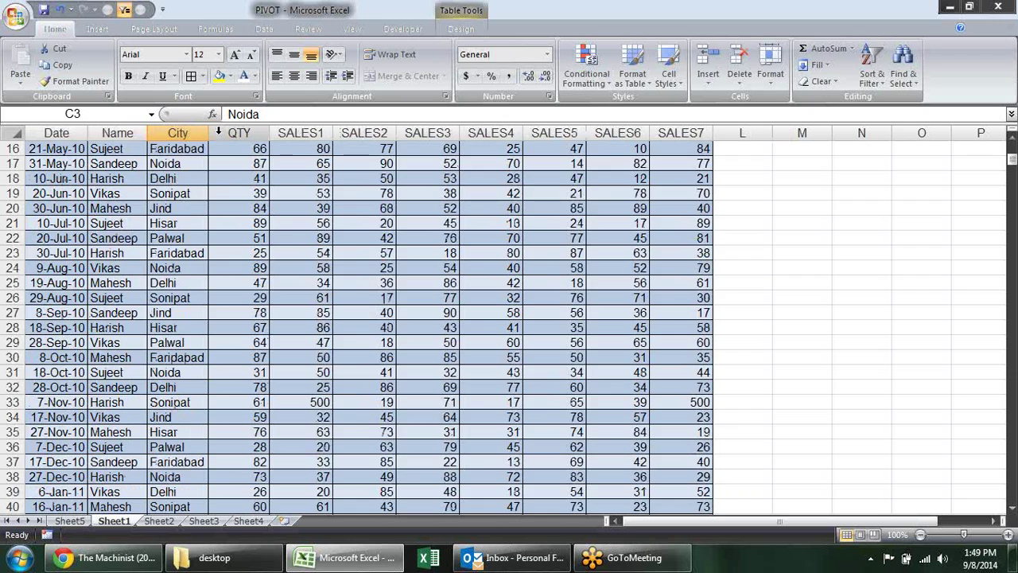
scroll(259, 213, "down", 4)
scroll(260, 213, "down", 6)
scroll(259, 213, "down", 6)
scroll(260, 213, "down", 2)
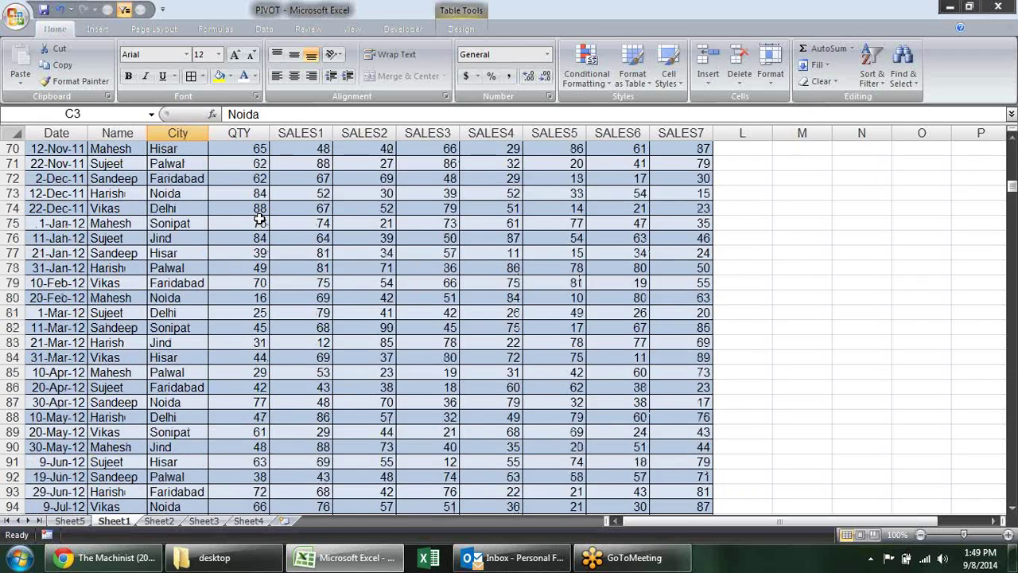
scroll(257, 217, "up", 3)
scroll(257, 217, "up", 13)
scroll(250, 211, "up", 7)
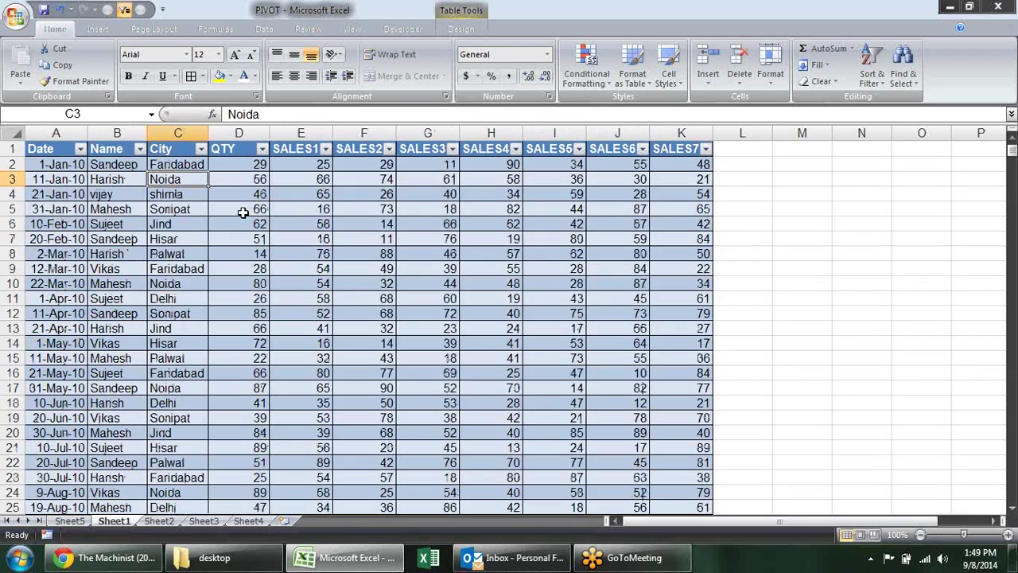
scroll(242, 212, "down", 4)
scroll(242, 210, "down", 2)
scroll(243, 210, "down", 4)
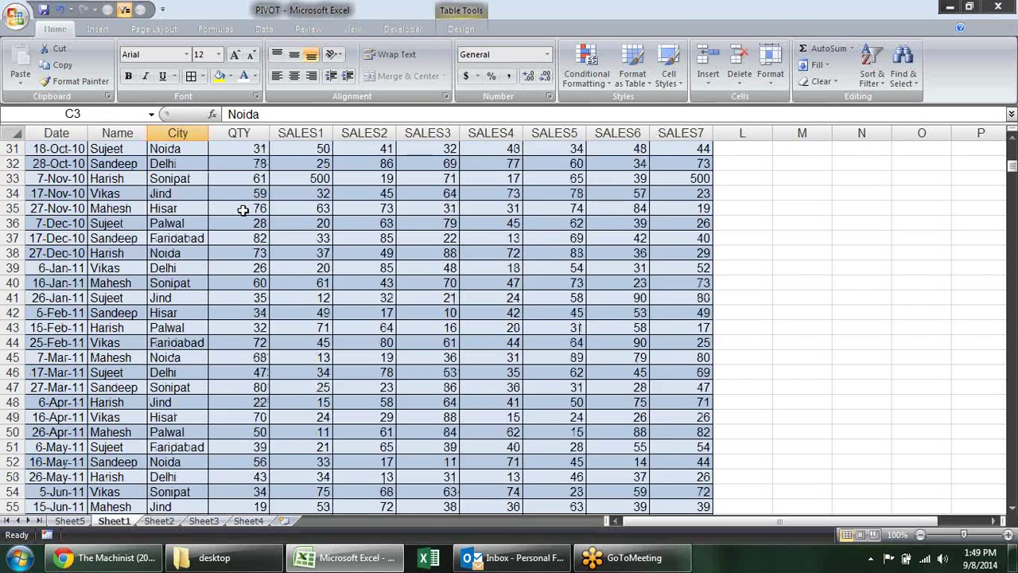
scroll(241, 210, "down", 4)
scroll(238, 209, "down", 6)
scroll(239, 210, "down", 4)
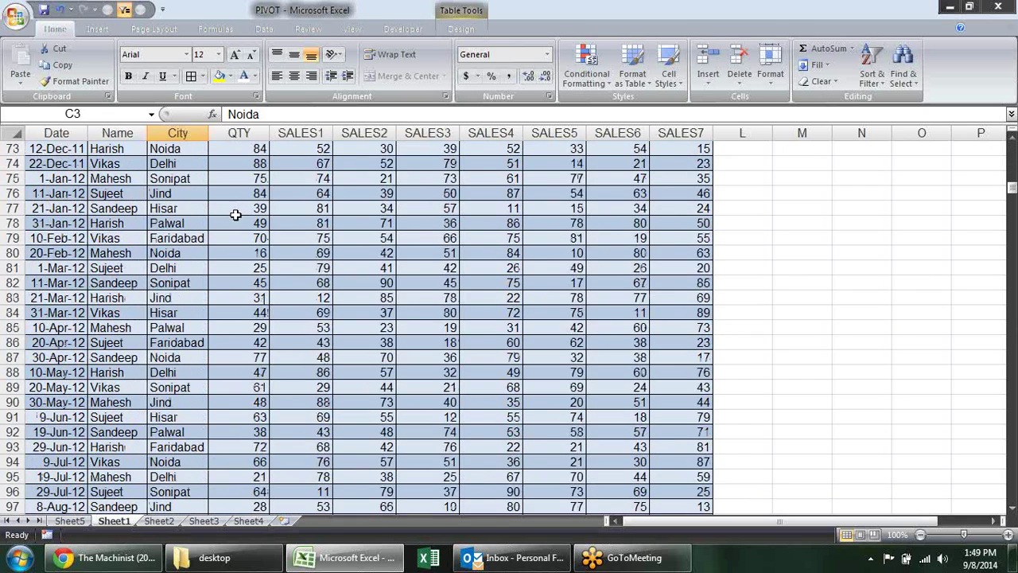
left_click(374, 237)
scroll(376, 237, "up", 10)
scroll(376, 237, "up", 14)
scroll(376, 237, "down", 1)
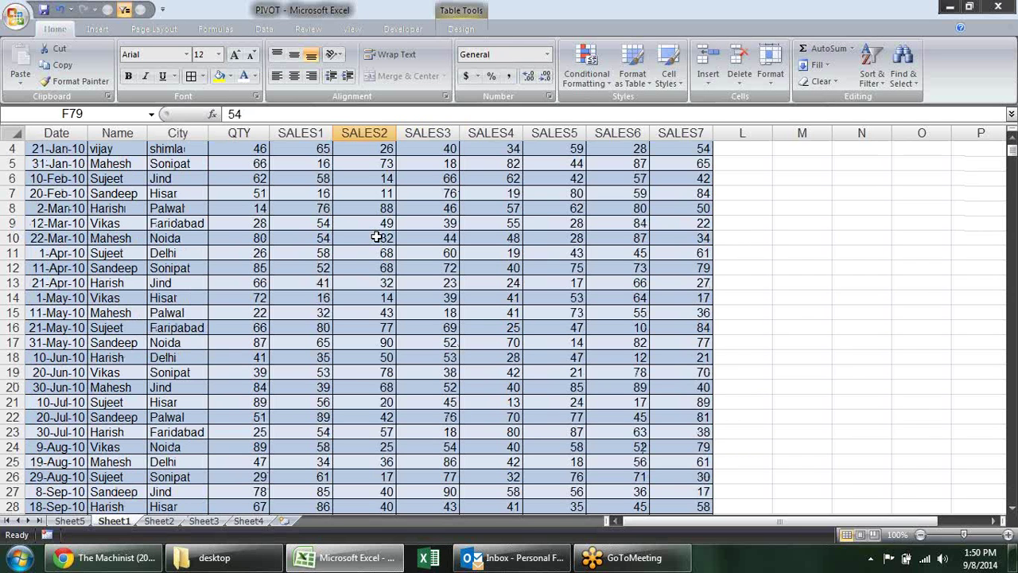
scroll(377, 237, "up", 1)
left_click(303, 220)
scroll(303, 220, "down", 5)
scroll(296, 225, "up", 6)
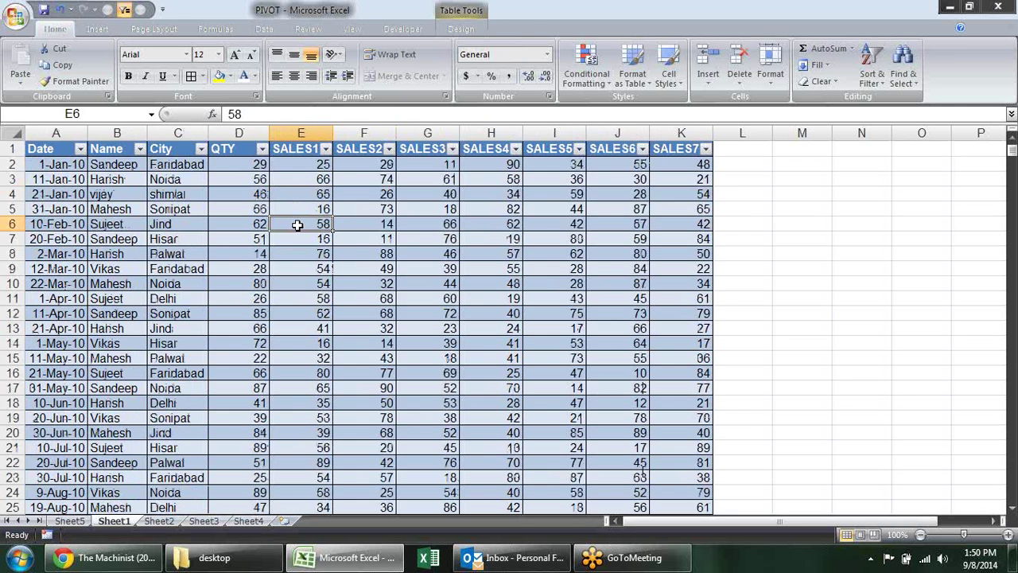
left_click(69, 520)
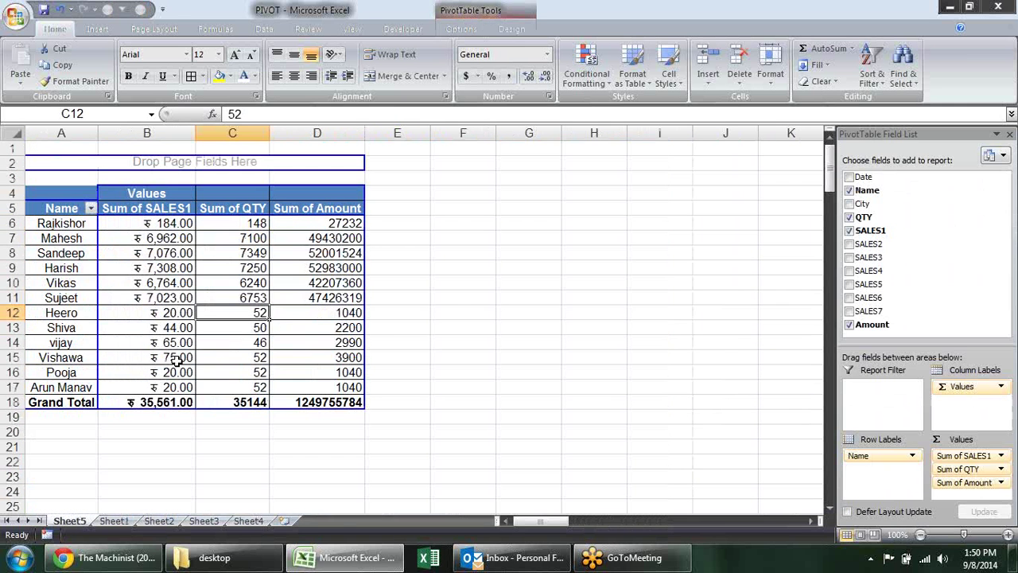
left_click(331, 315)
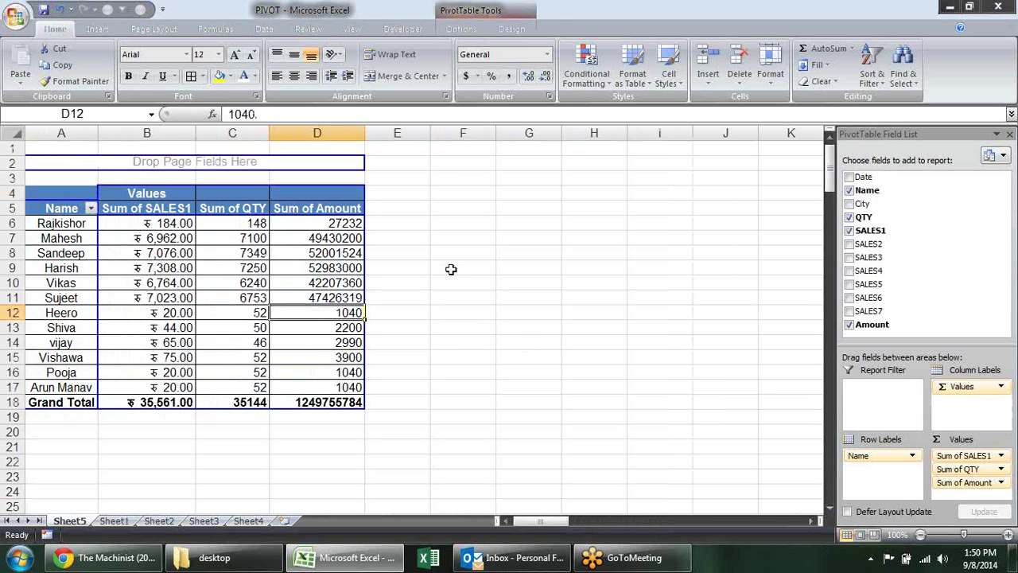
left_click(449, 269)
left_click(320, 252)
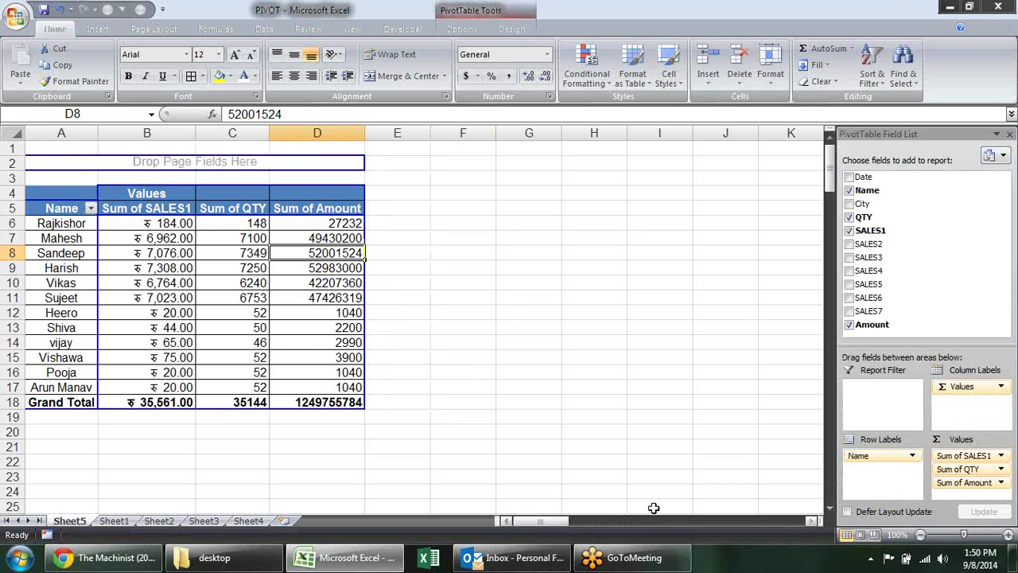
left_click(511, 30)
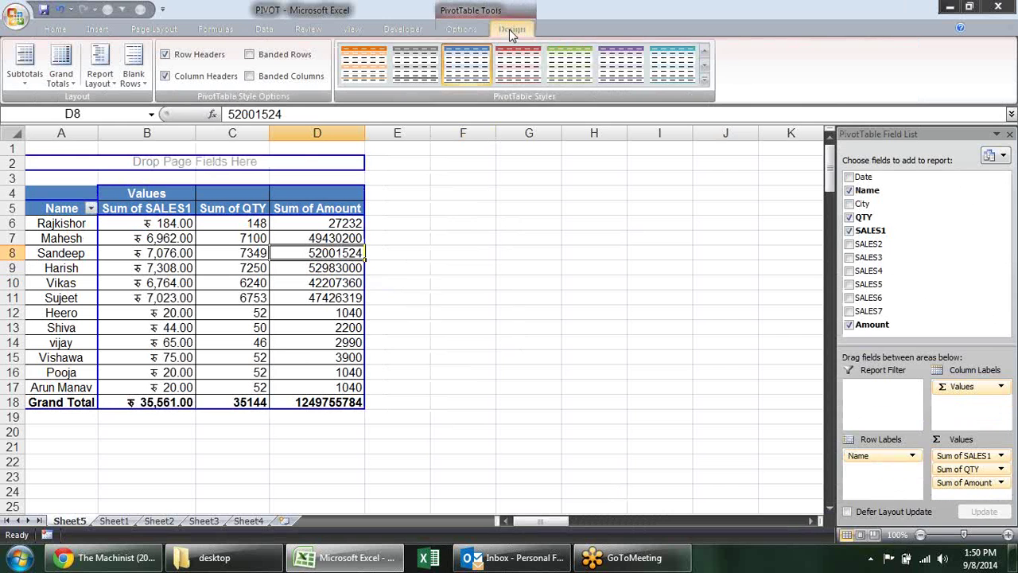
left_click(115, 77)
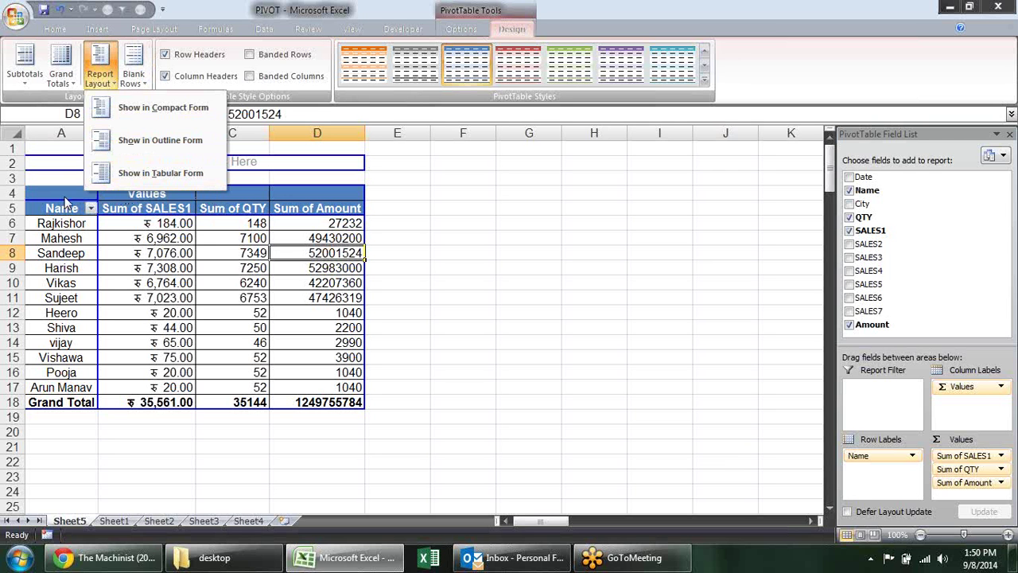
left_click(70, 261)
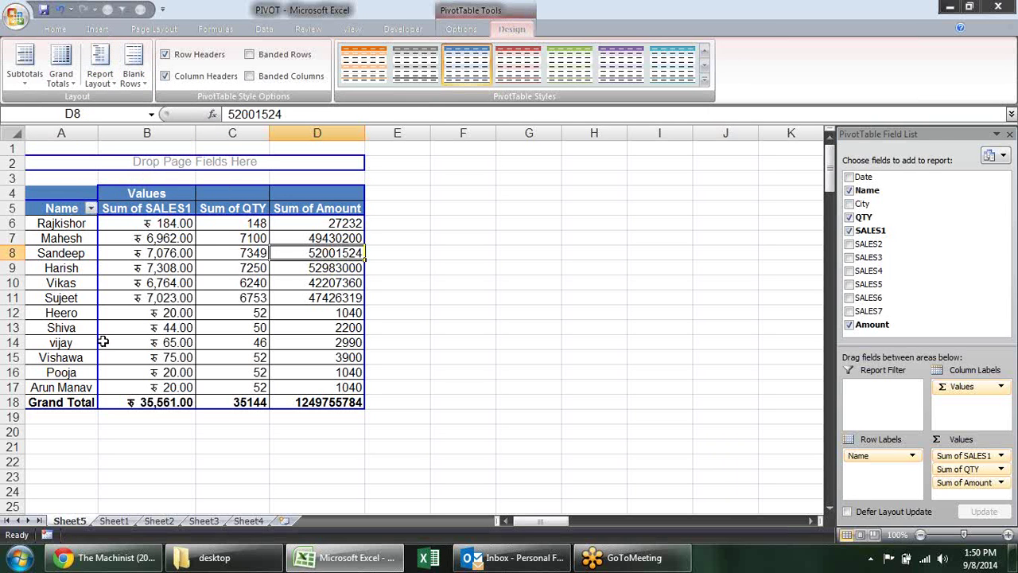
mouse_move(103, 341)
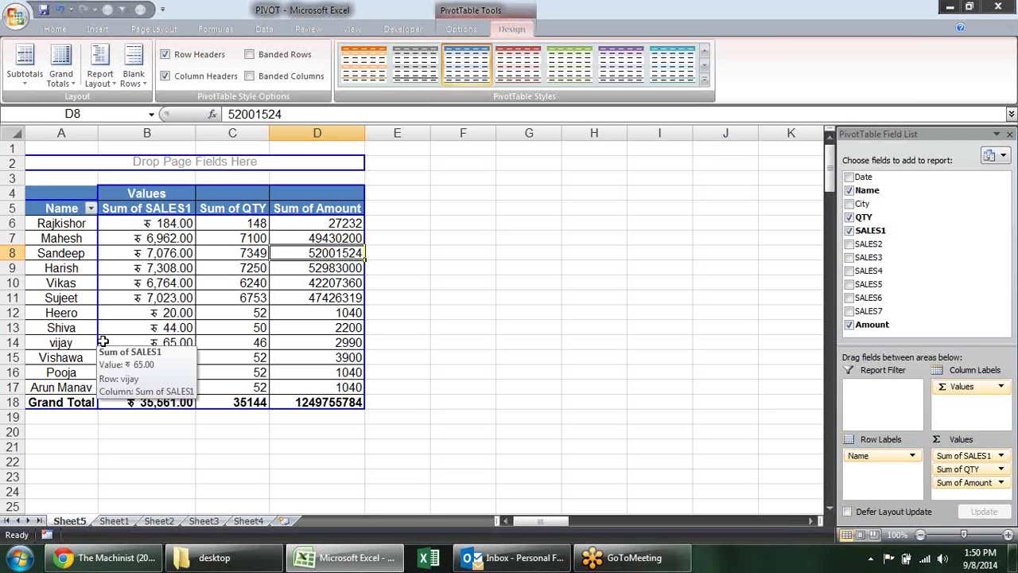
left_click(108, 521)
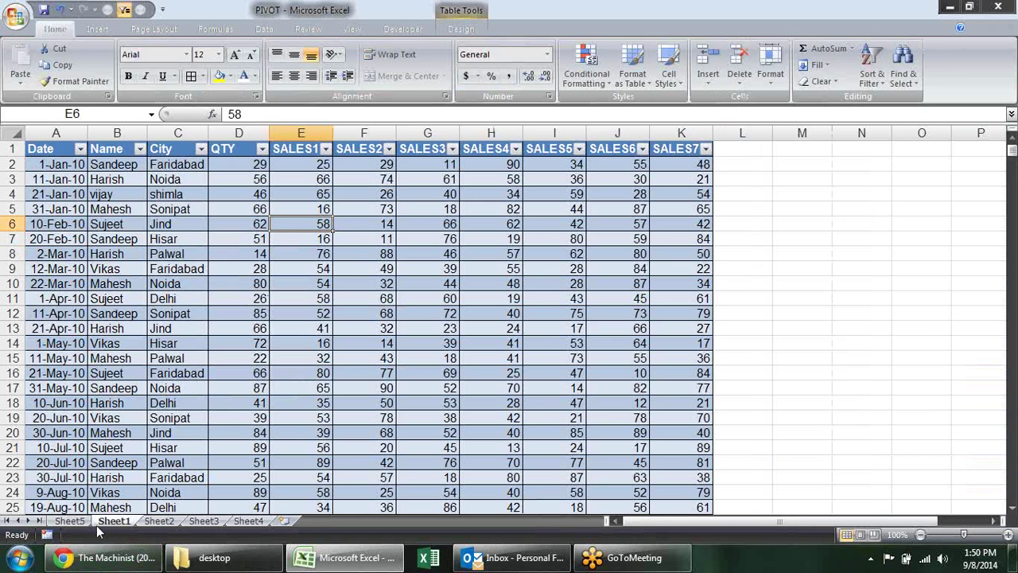
left_click(70, 521)
left_click(171, 317)
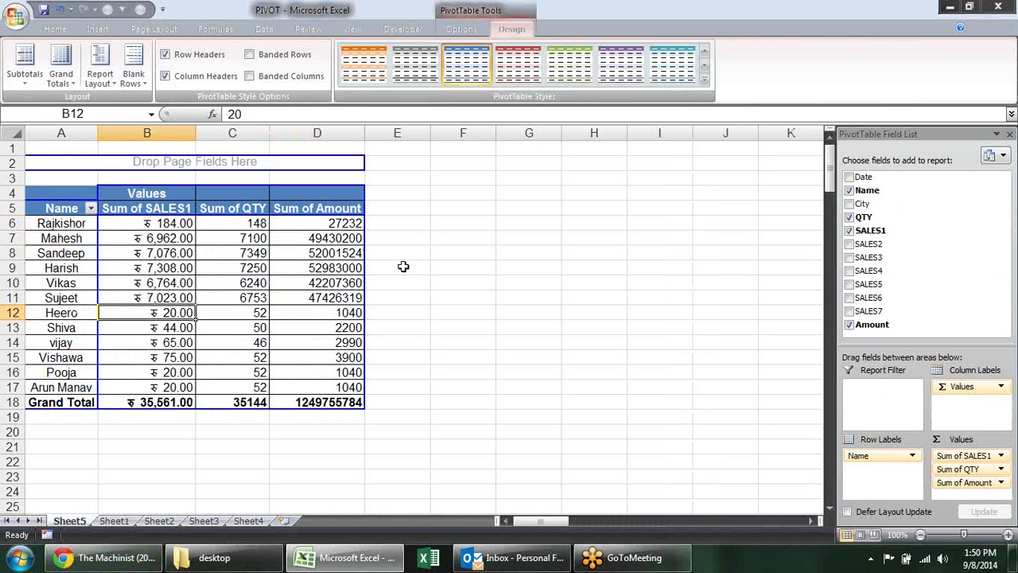
Check the Sheet1 source data, then set the Sheet5 PivotTable's report layout to Show in Compact Form.
left_click(108, 521)
left_click(79, 523)
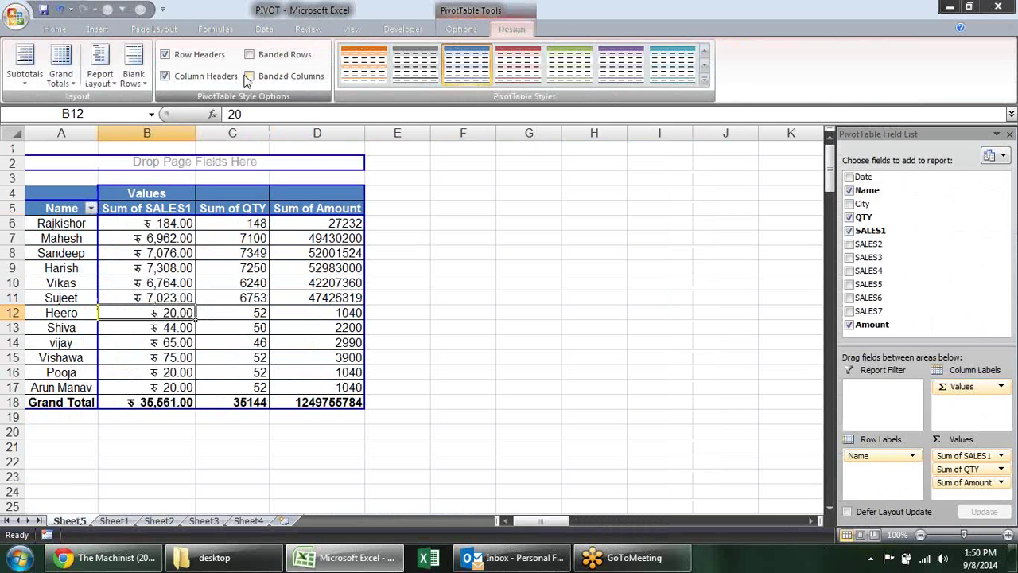
left_click(30, 70)
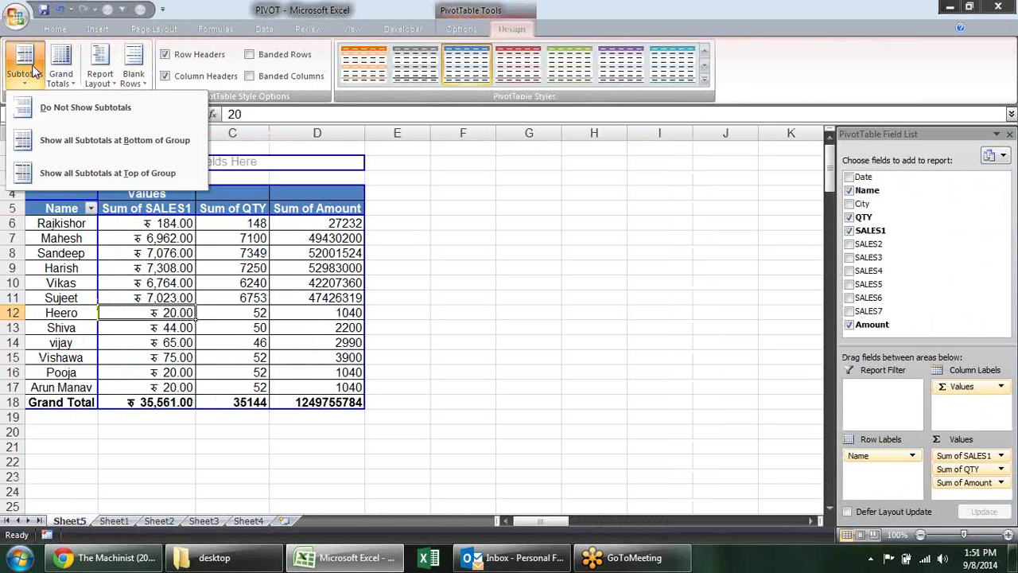
left_click(71, 80)
left_click(113, 84)
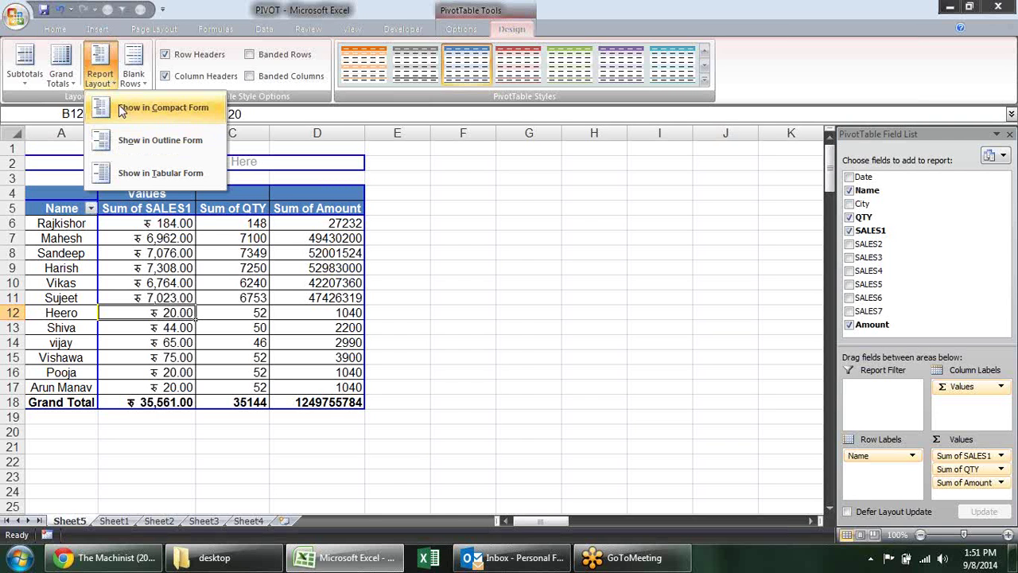
left_click(121, 108)
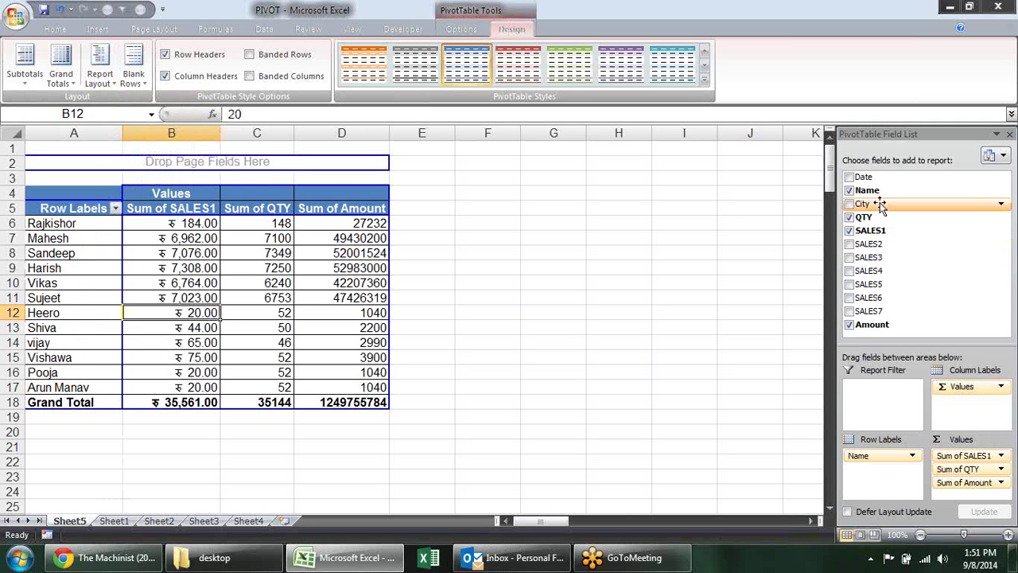
Add City under each Name in the rows, listing per-city SALES1, QTY and Amount.
left_click(849, 204)
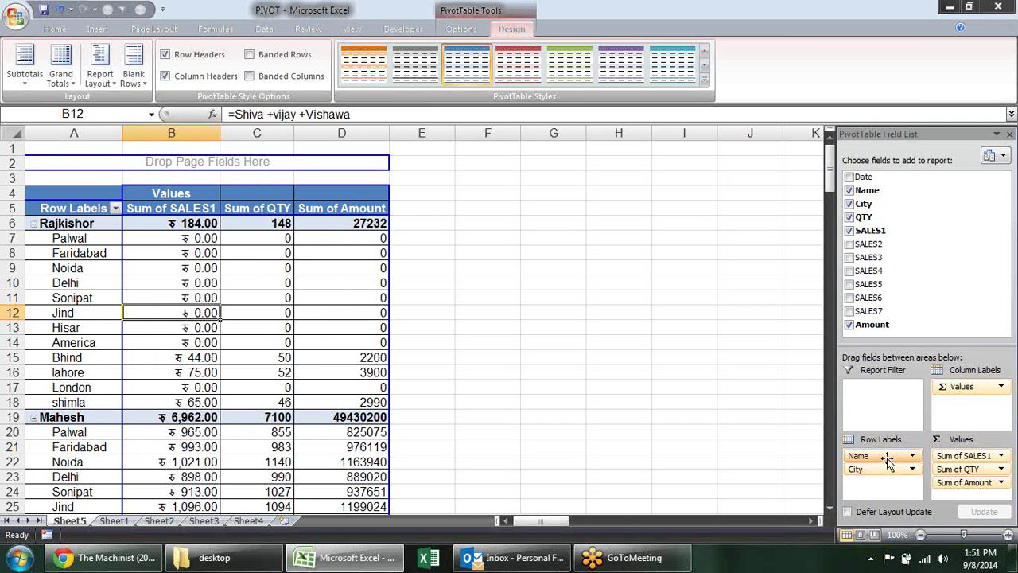
left_click(101, 244)
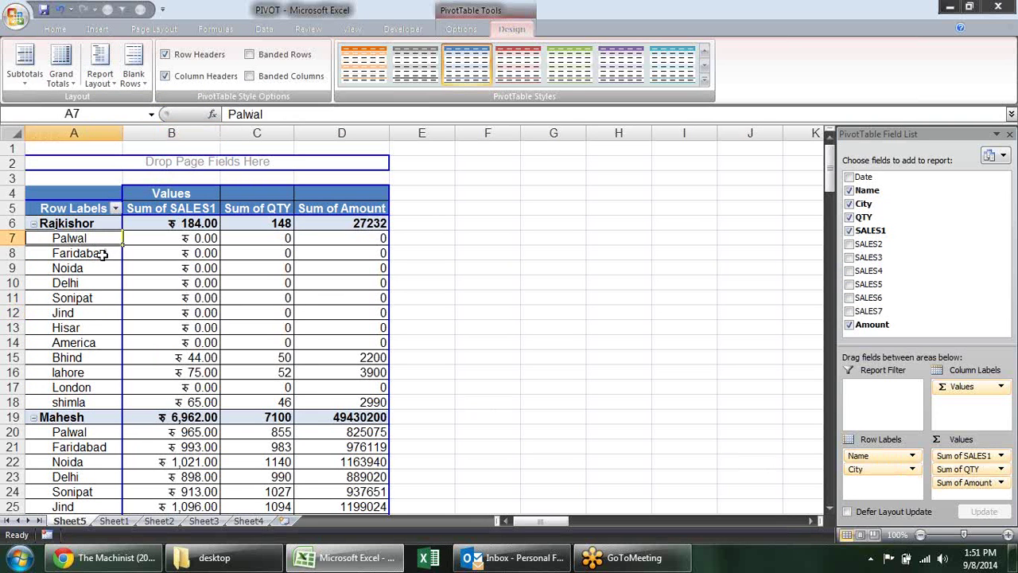
right_click(128, 254)
Turn off the classic PivotTable layout in PivotTable Options.
mouse_move(219, 370)
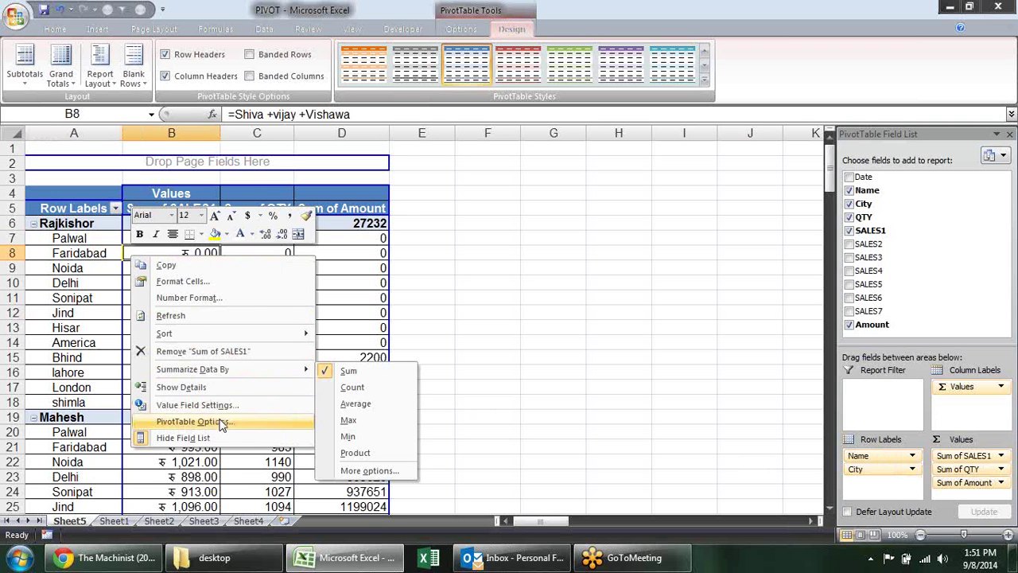
left_click(224, 421)
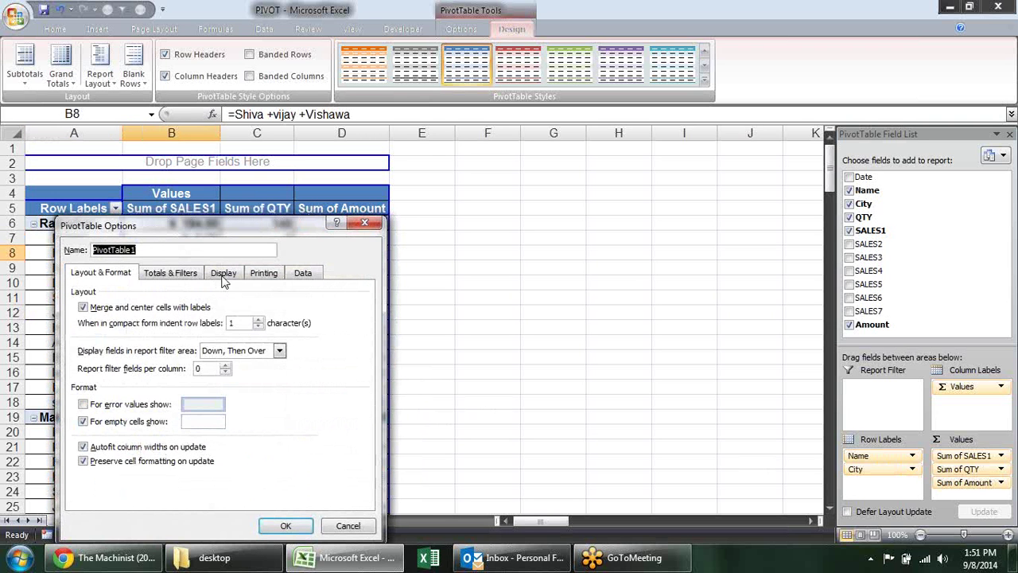
left_click(223, 273)
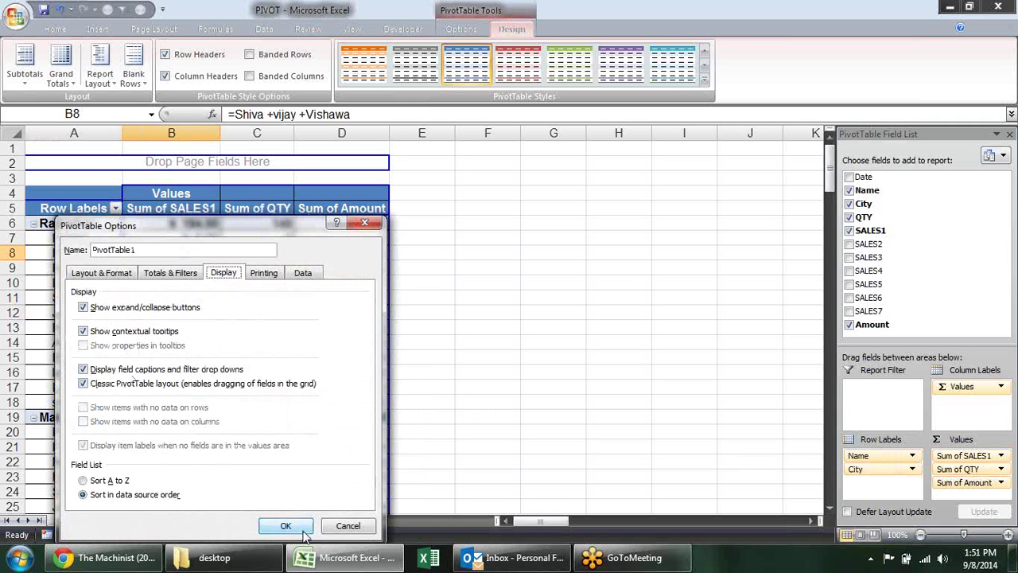
left_click(154, 384)
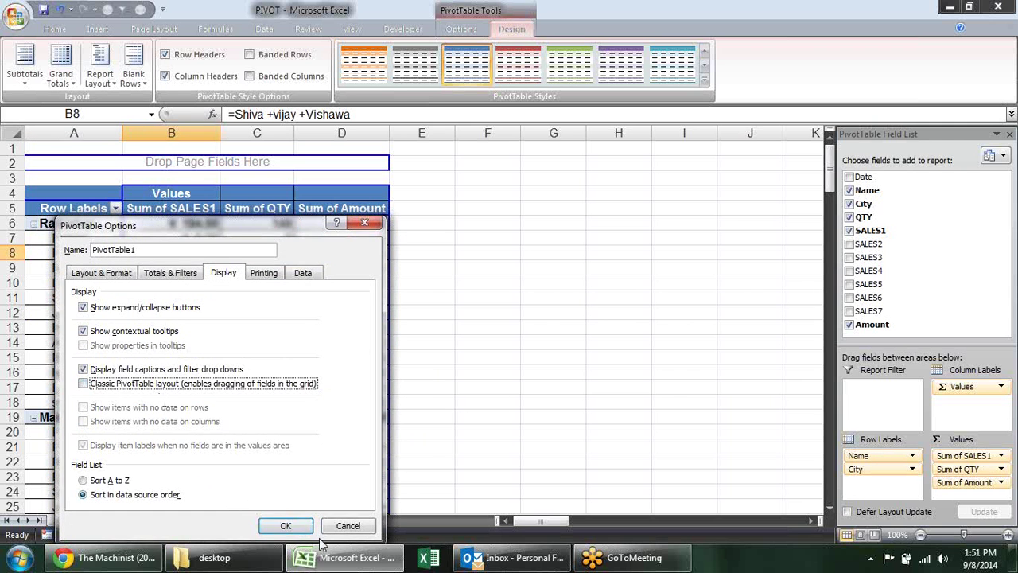
left_click(302, 518)
Re-enable the classic PivotTable layout, giving Name and City separate columns with per-name totals.
right_click(188, 269)
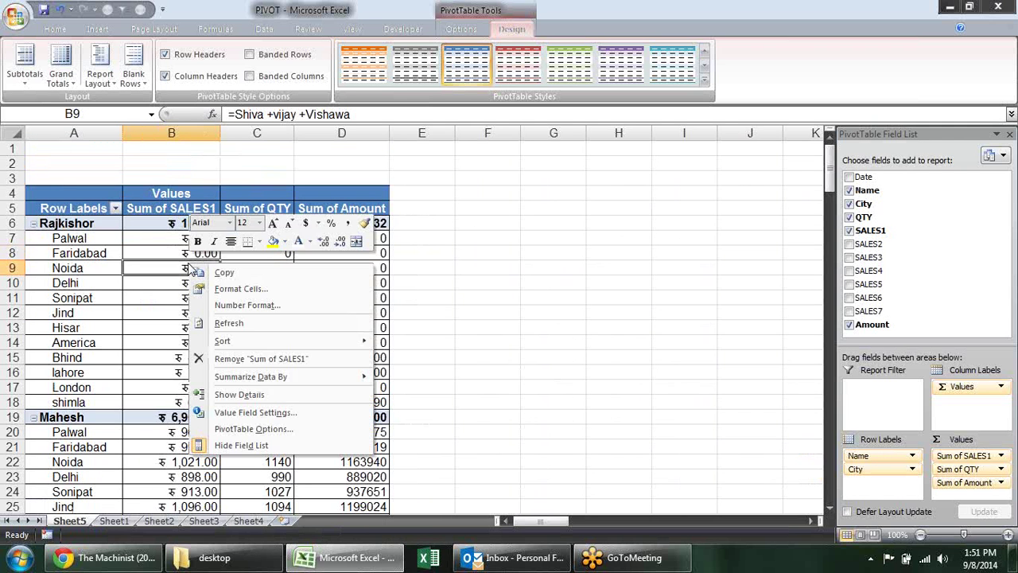
left_click(298, 430)
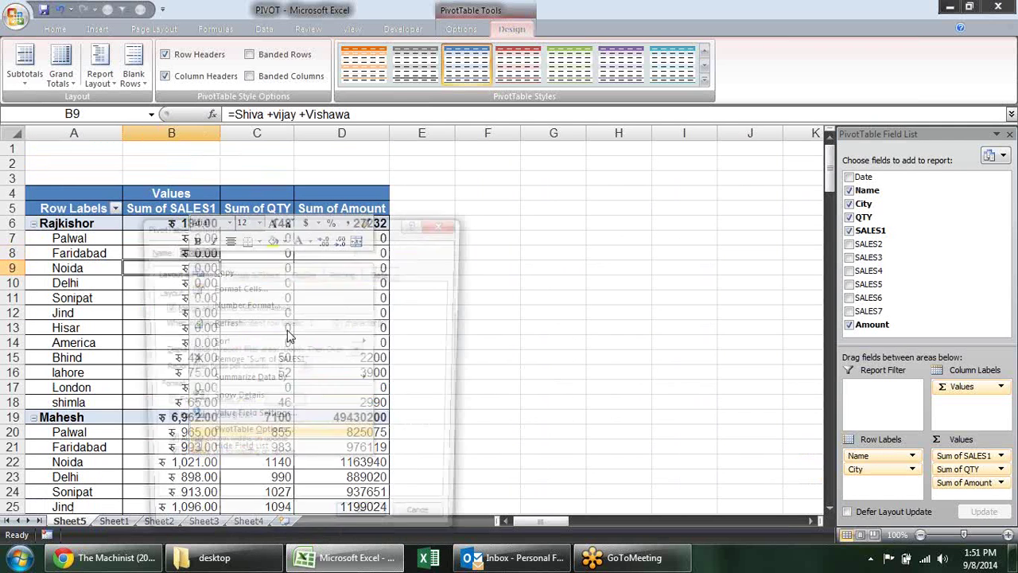
left_click(307, 273)
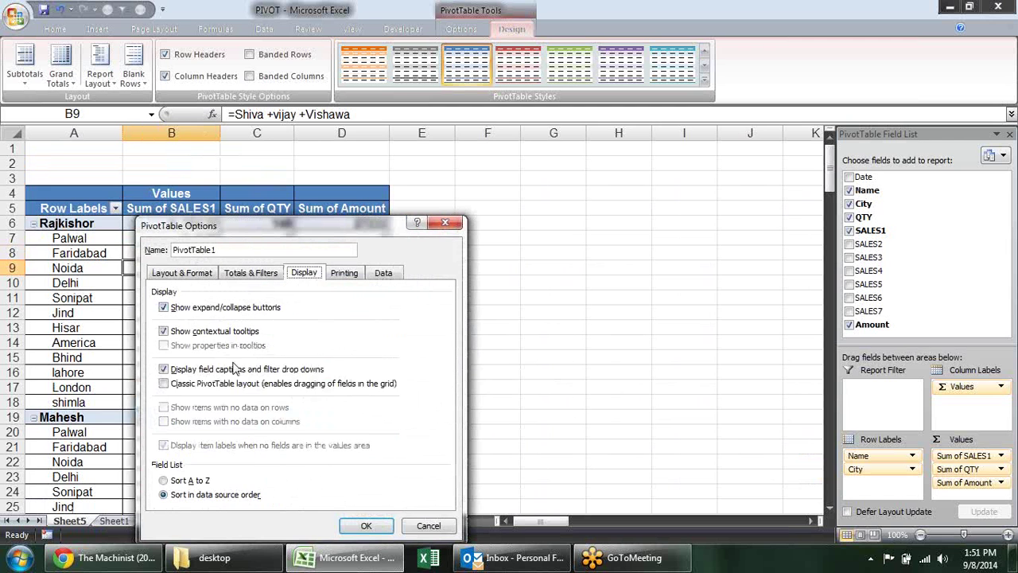
left_click(221, 384)
left_click(366, 528)
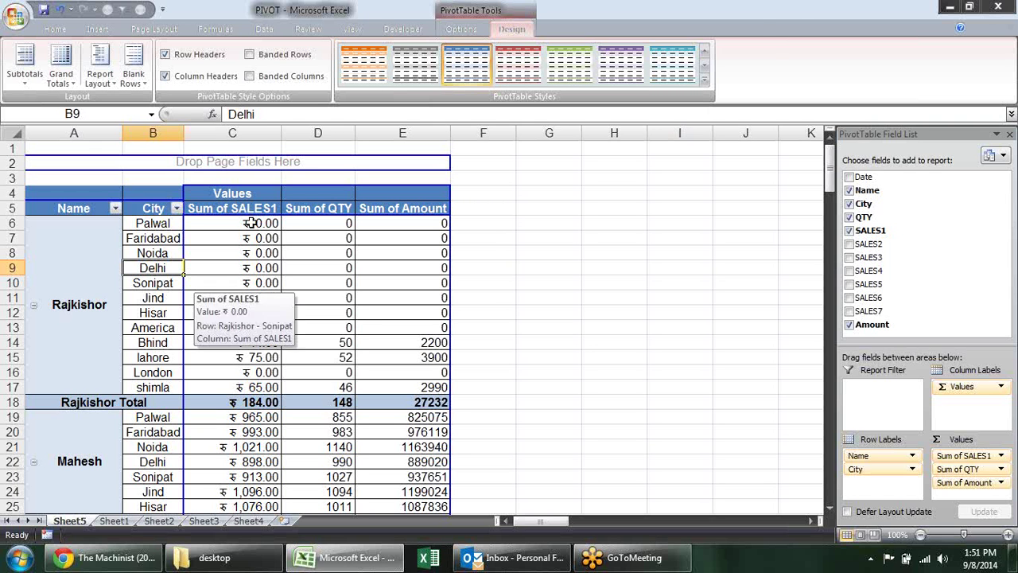
left_click(462, 28)
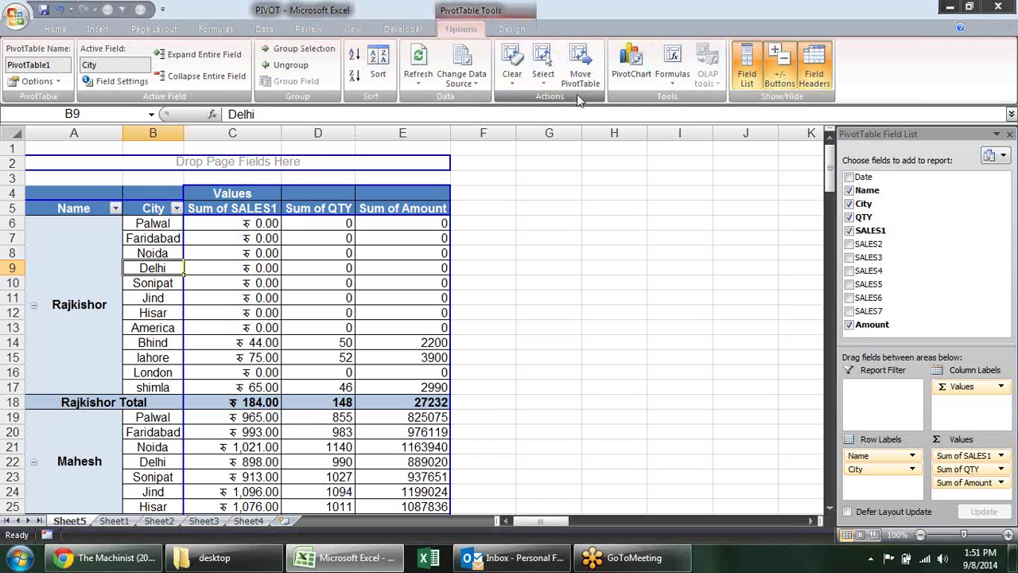
left_click(511, 29)
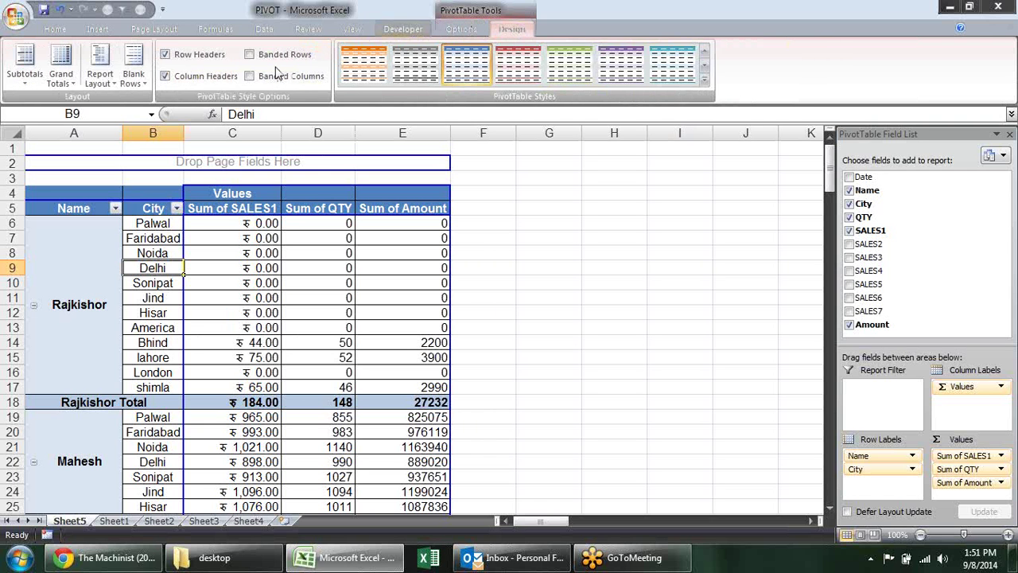
left_click(100, 77)
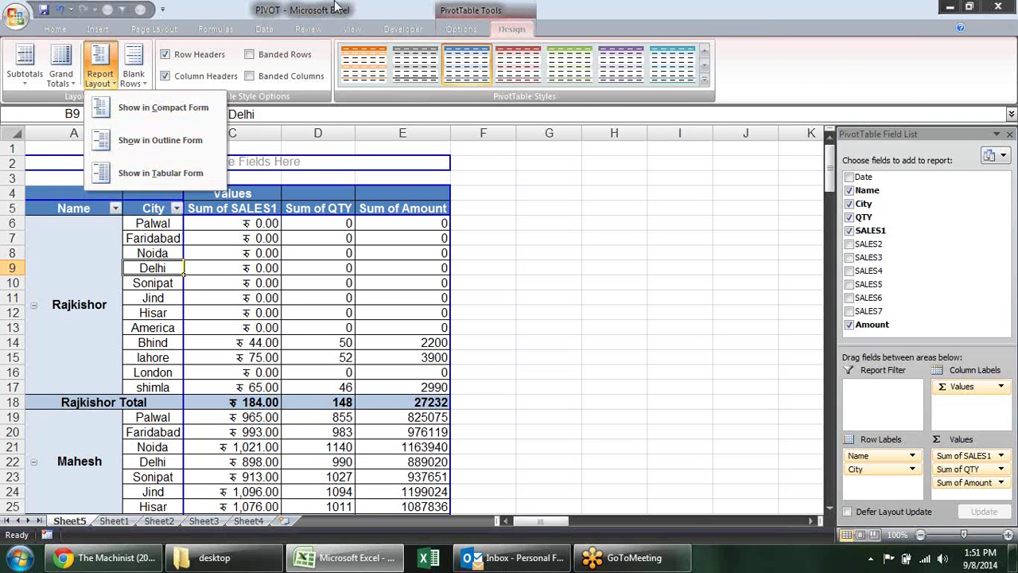
left_click(454, 32)
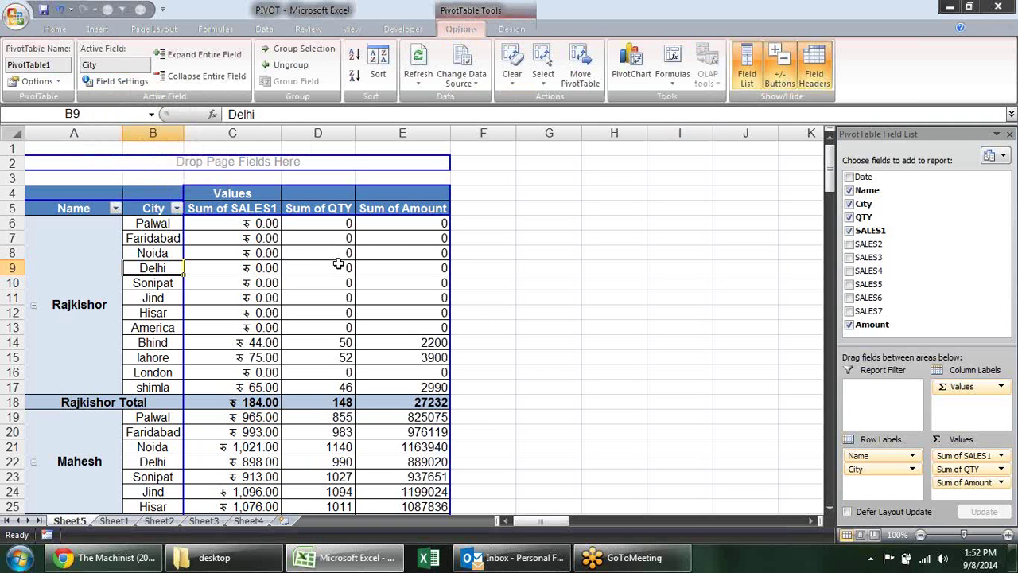
mouse_move(312, 247)
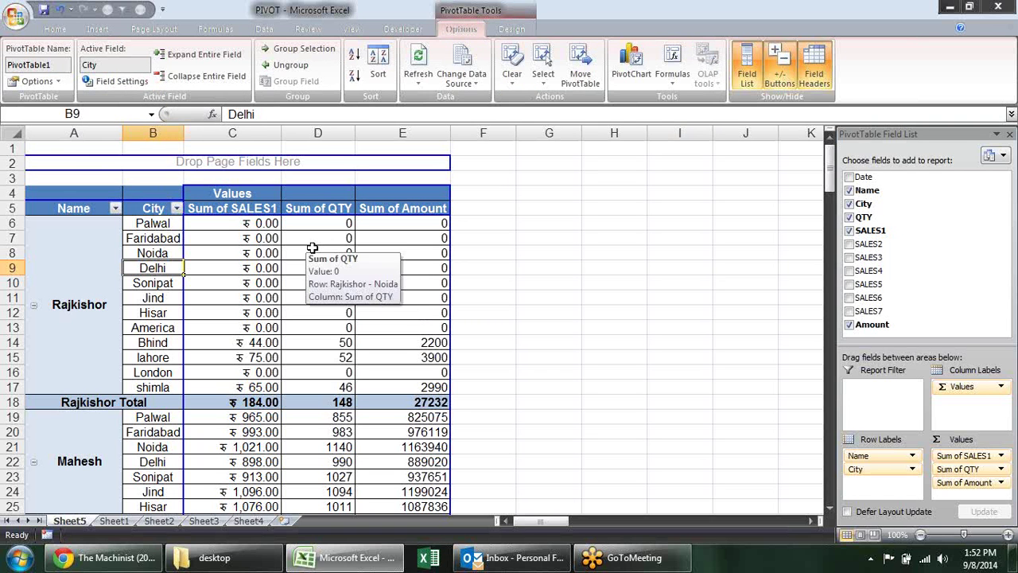
left_click(266, 252)
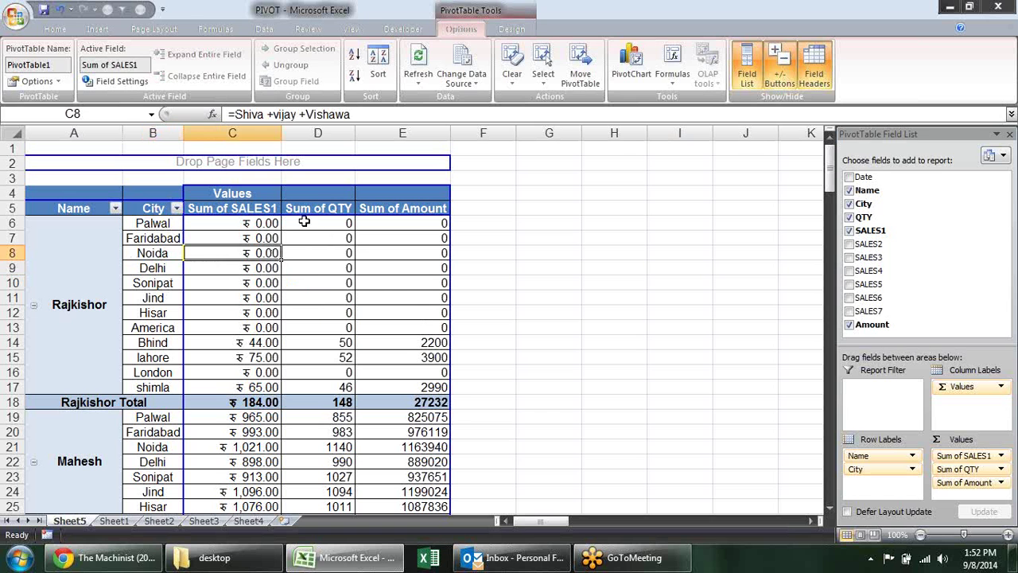
left_click(322, 236)
mouse_move(325, 237)
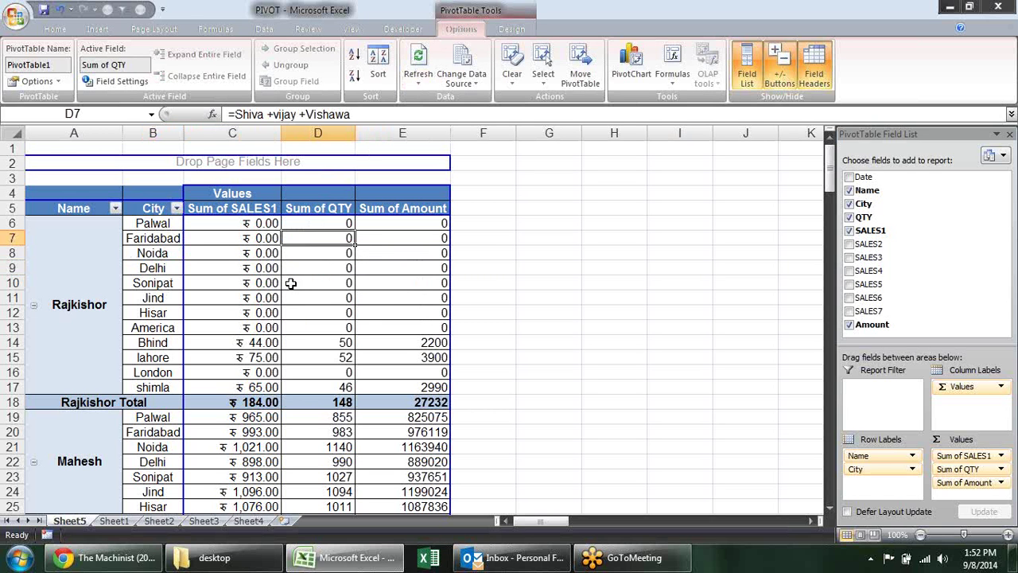
left_click(230, 283)
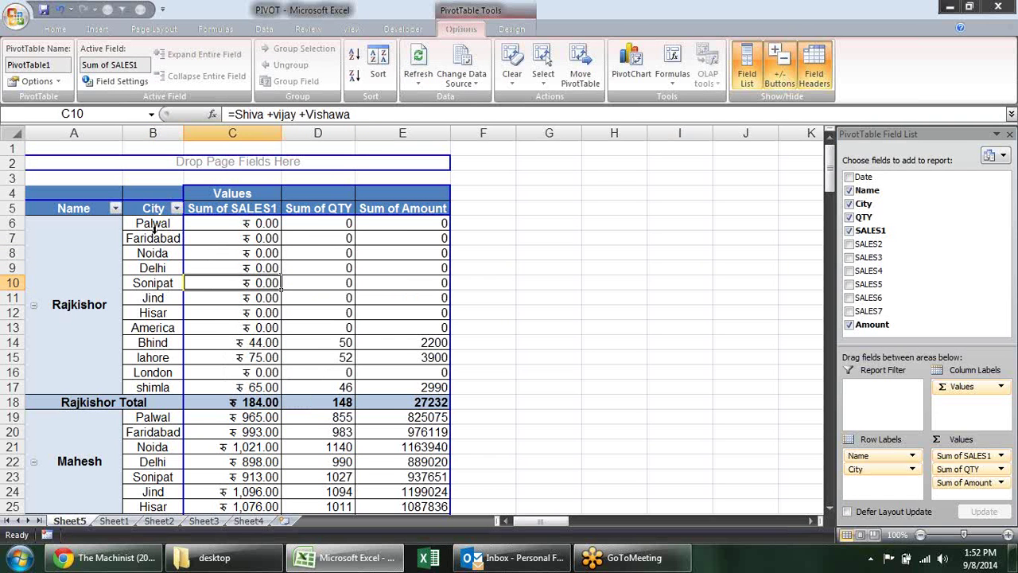
left_click(116, 231)
left_click(153, 253)
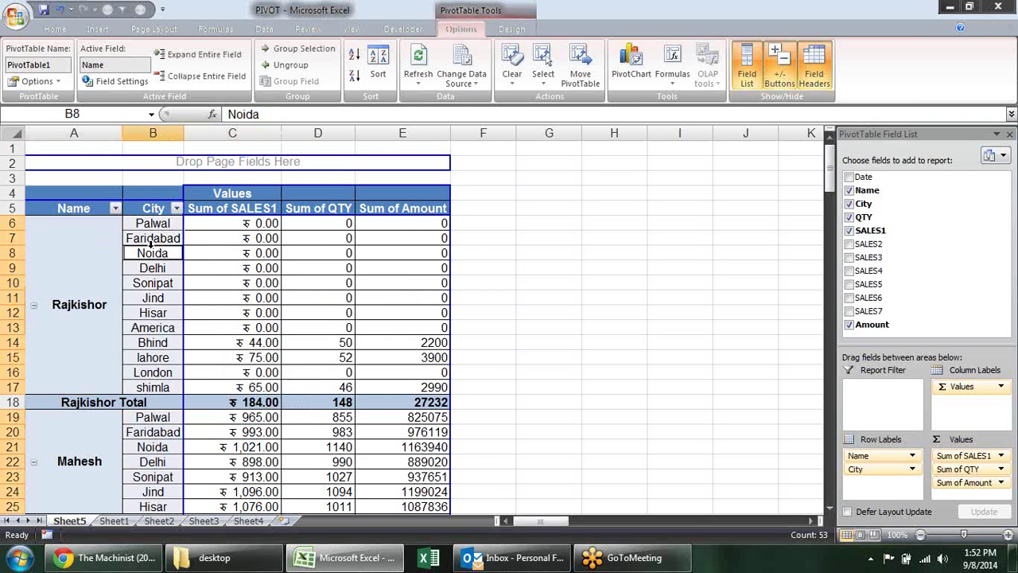
Turn off the classic PivotTable layout in PivotTable Options.
right_click(211, 286)
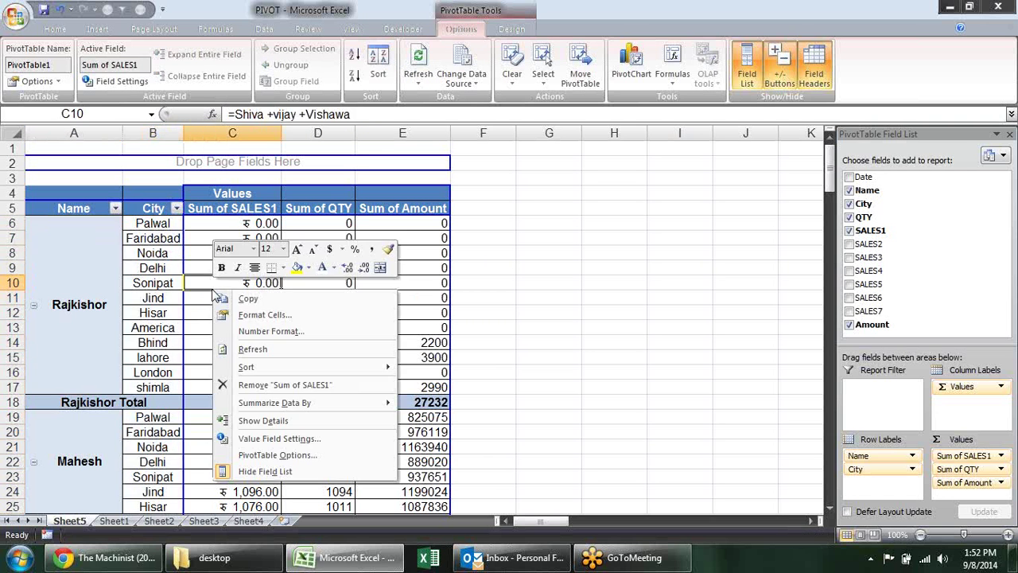
left_click(289, 455)
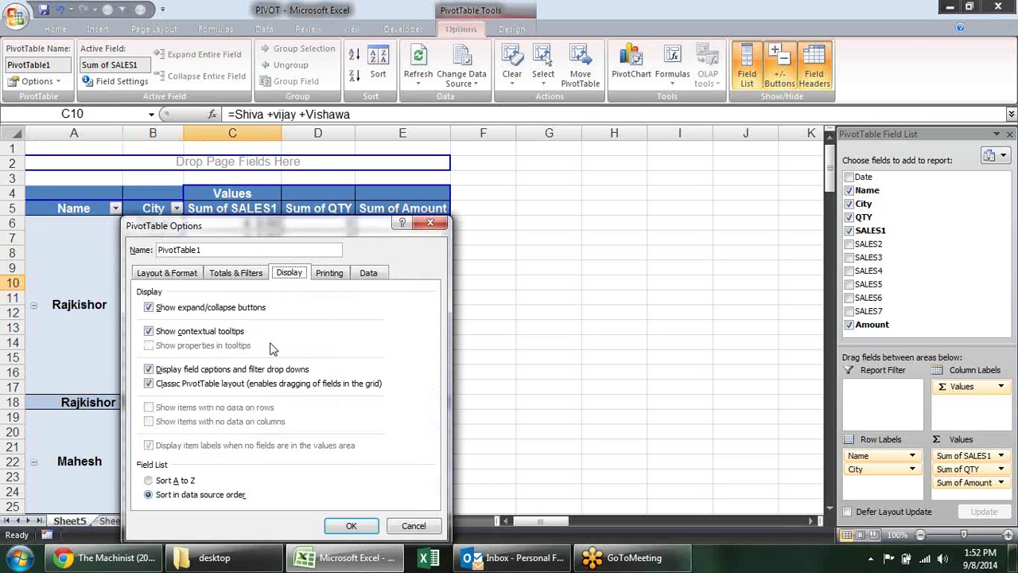
left_click(228, 384)
left_click(348, 527)
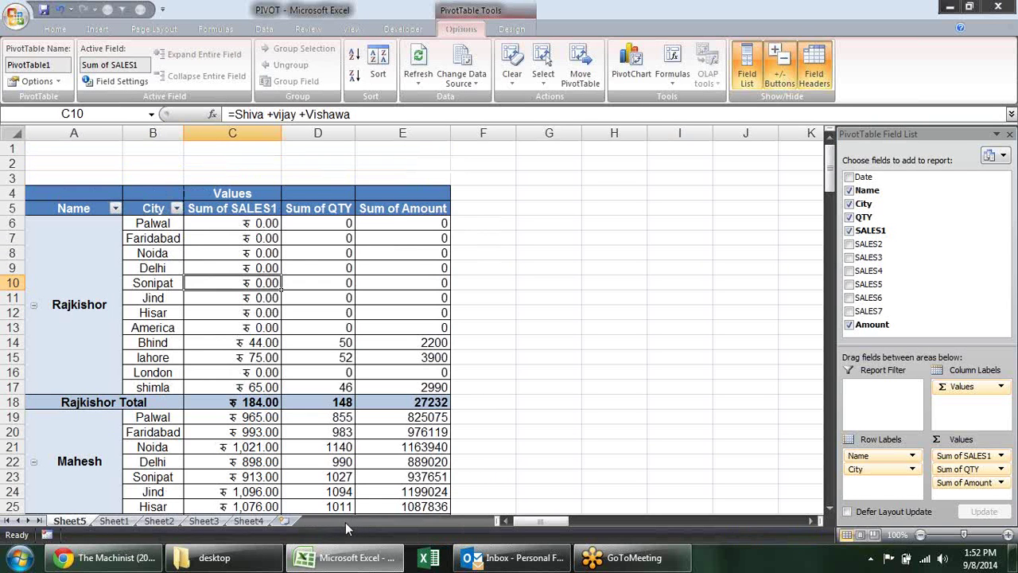
Show the pivot in Compact Form so names and cities share one Row Labels column, then go to Sheet2.
left_click(512, 28)
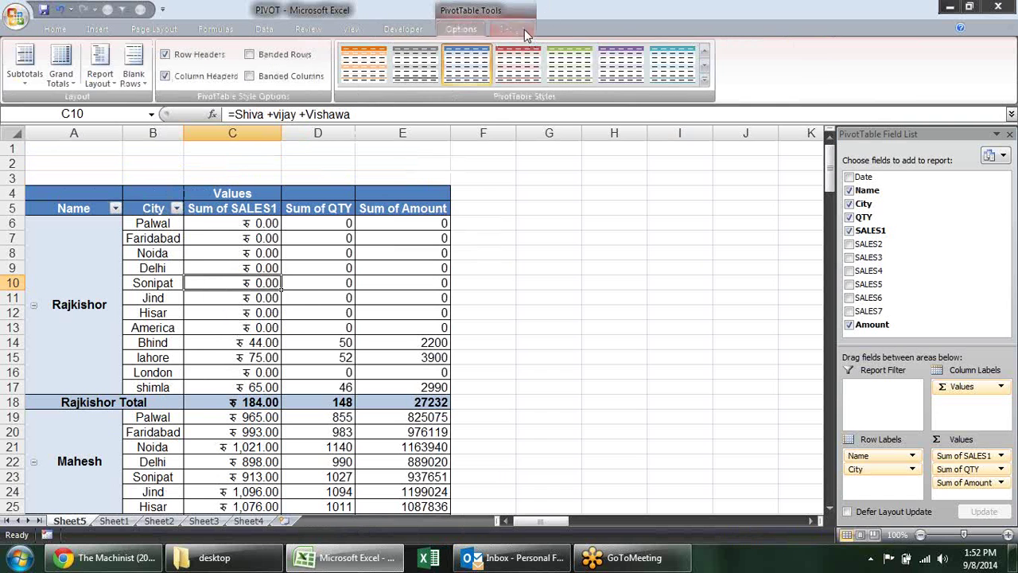
left_click(107, 86)
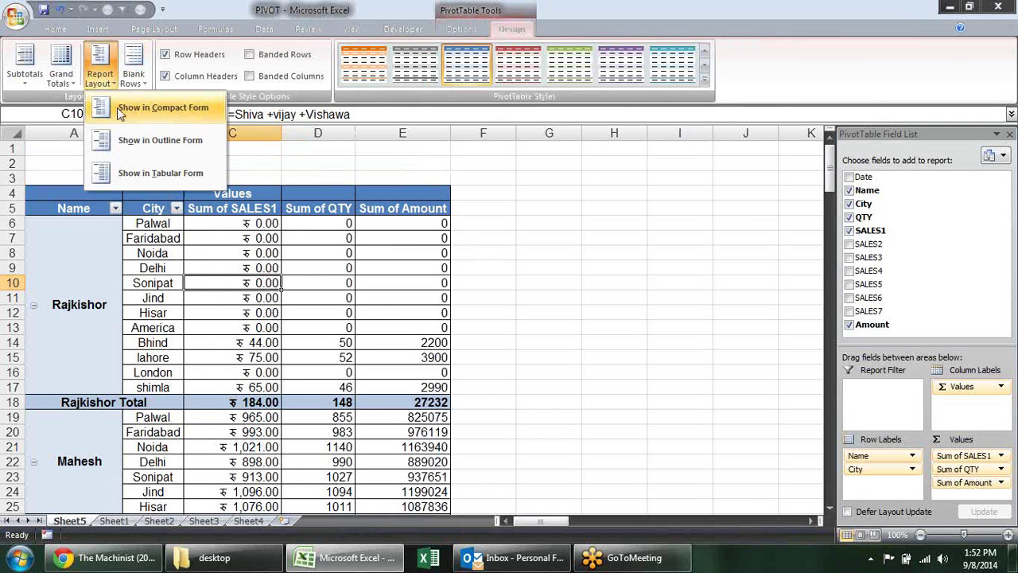
left_click(119, 110)
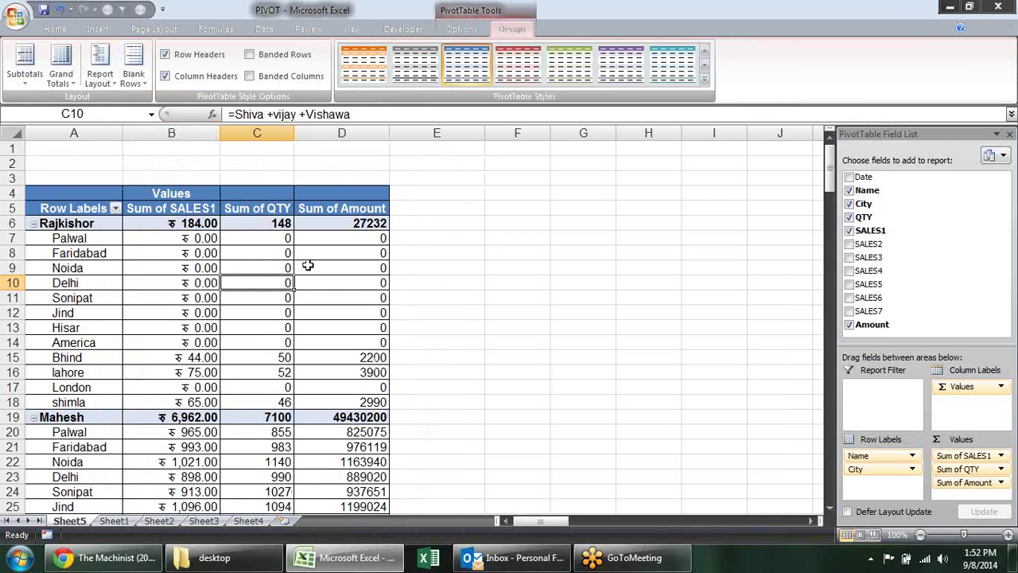
mouse_move(307, 264)
scroll(322, 277, "down", 1)
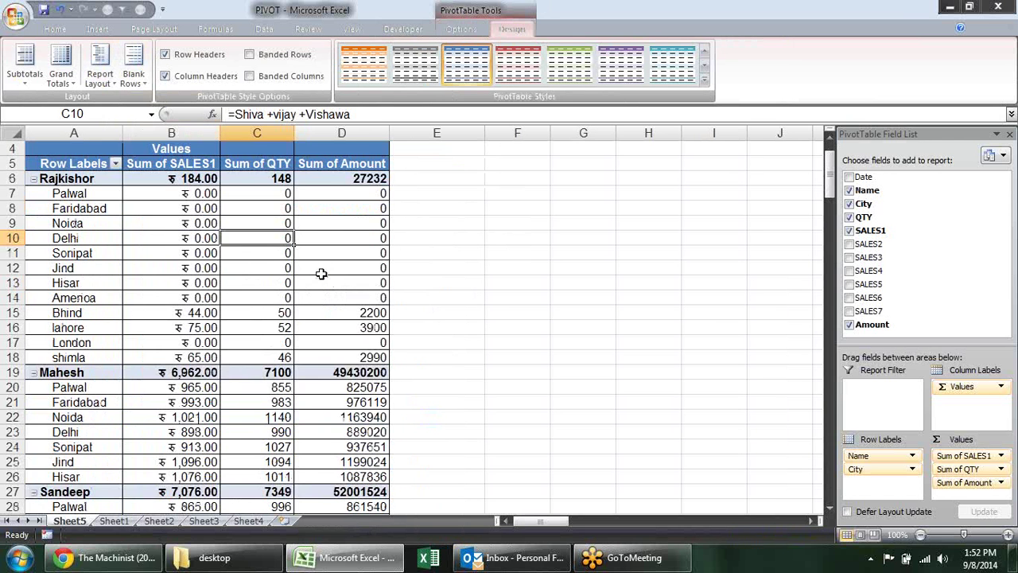
scroll(321, 273, "down", 8)
scroll(321, 273, "down", 3)
scroll(321, 274, "up", 7)
scroll(321, 274, "up", 5)
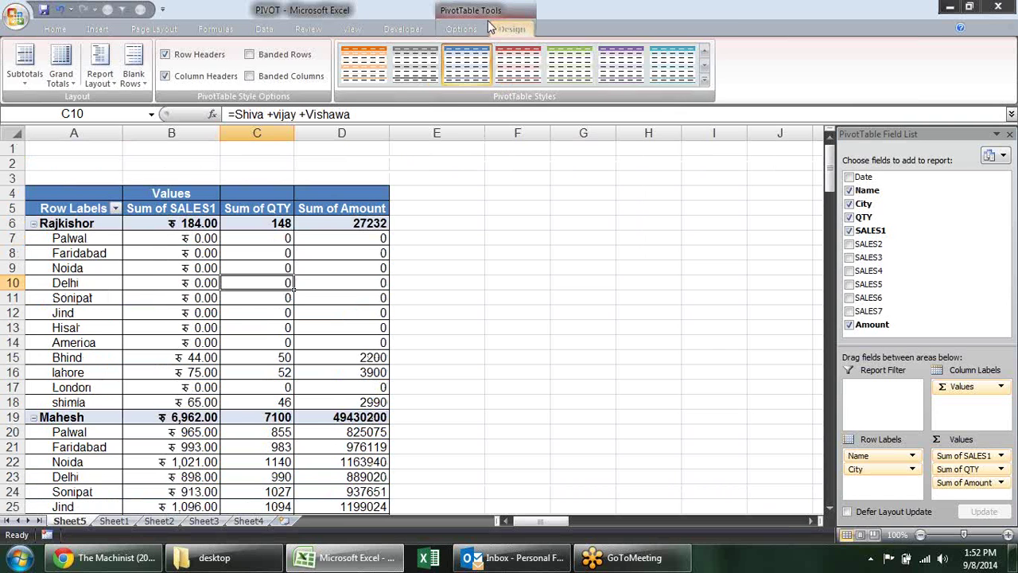
left_click(461, 28)
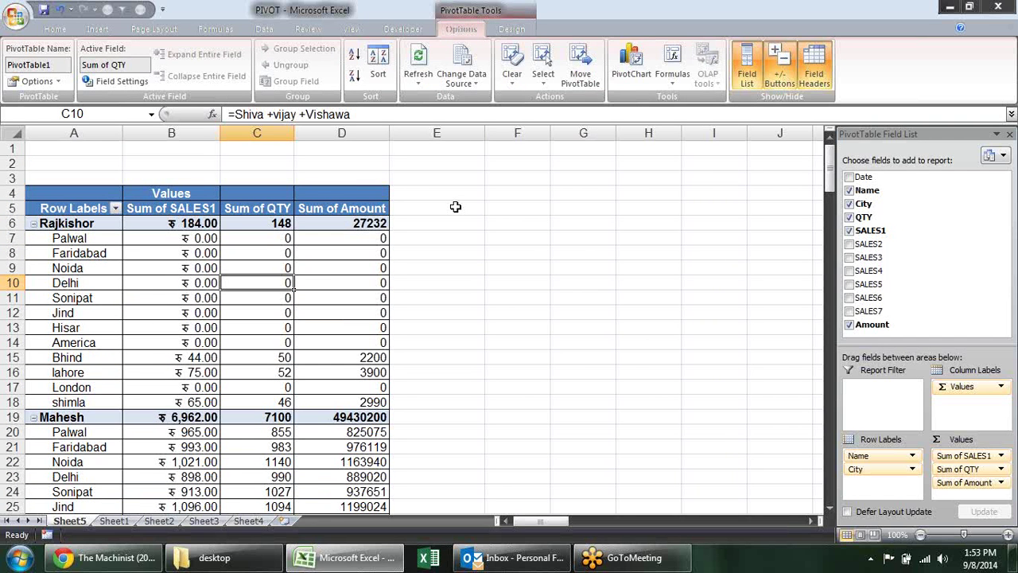
left_click(121, 521)
On Sheet2, start a new PivotTable set to use an external data source.
left_click(157, 522)
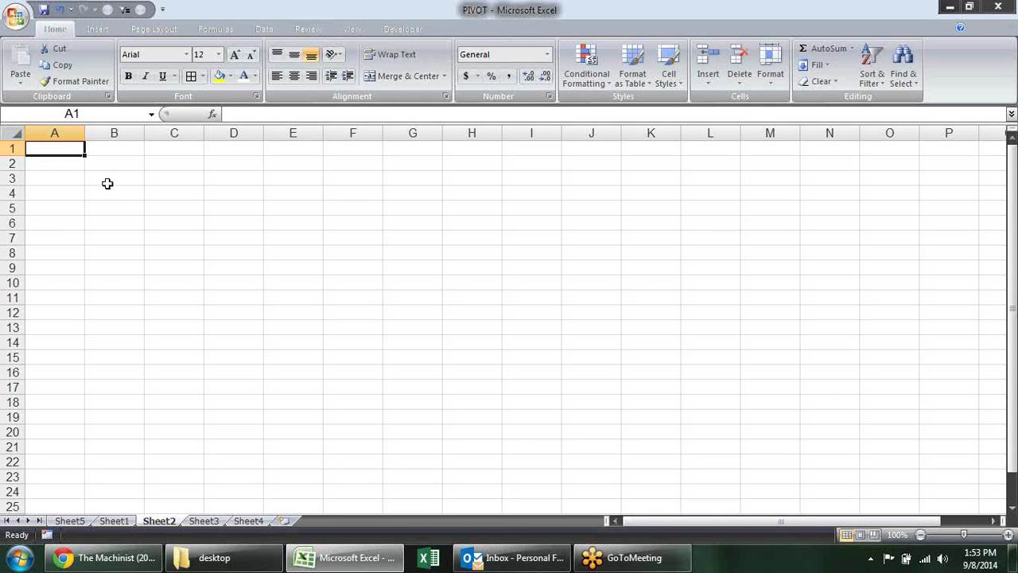
left_click(265, 28)
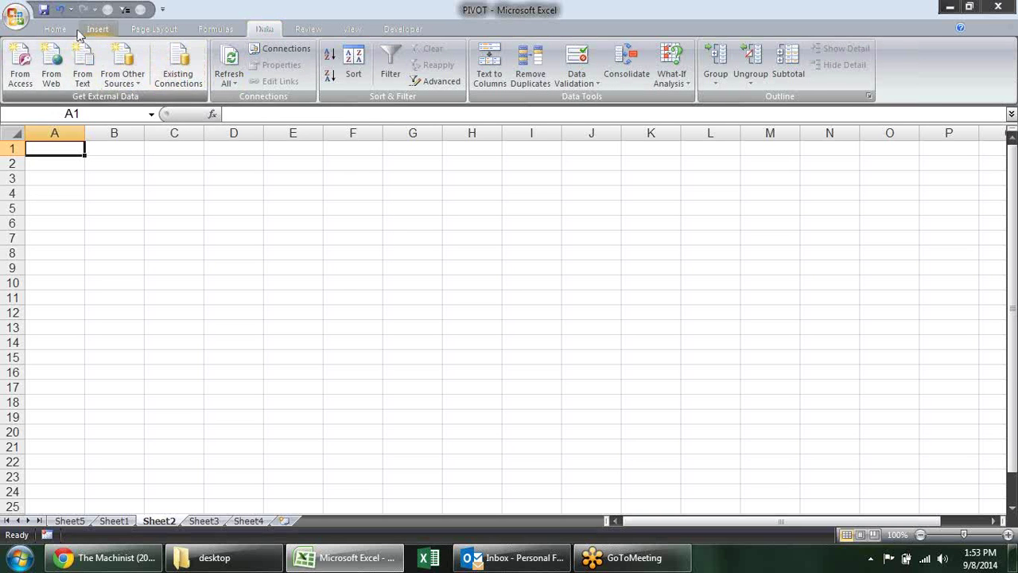
left_click(68, 29)
left_click(107, 30)
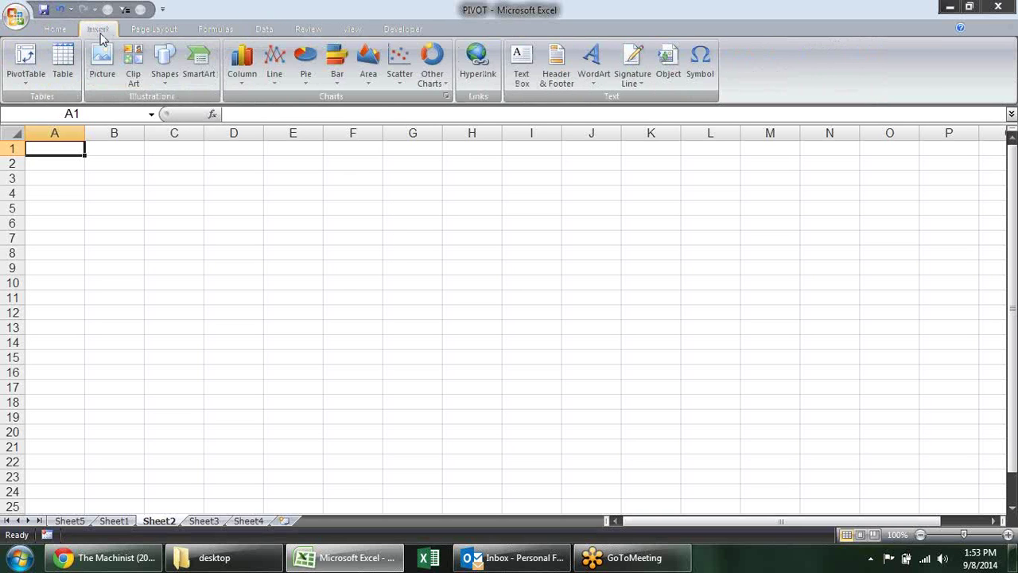
left_click(25, 58)
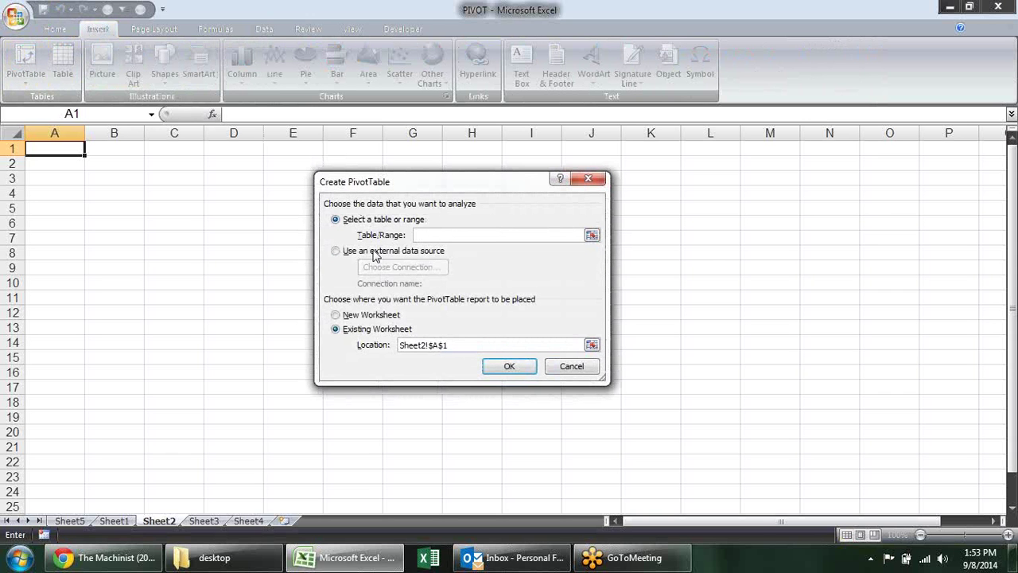
left_click(368, 253)
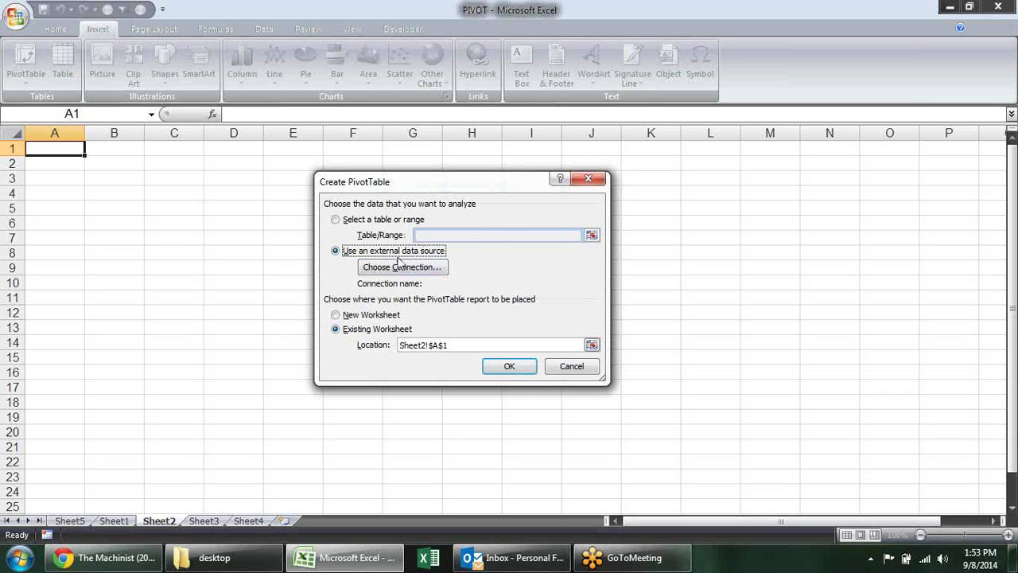
Connect to the Desktop 'pivot data' workbook and choose its Sheet1$ table as the source.
left_click(400, 270)
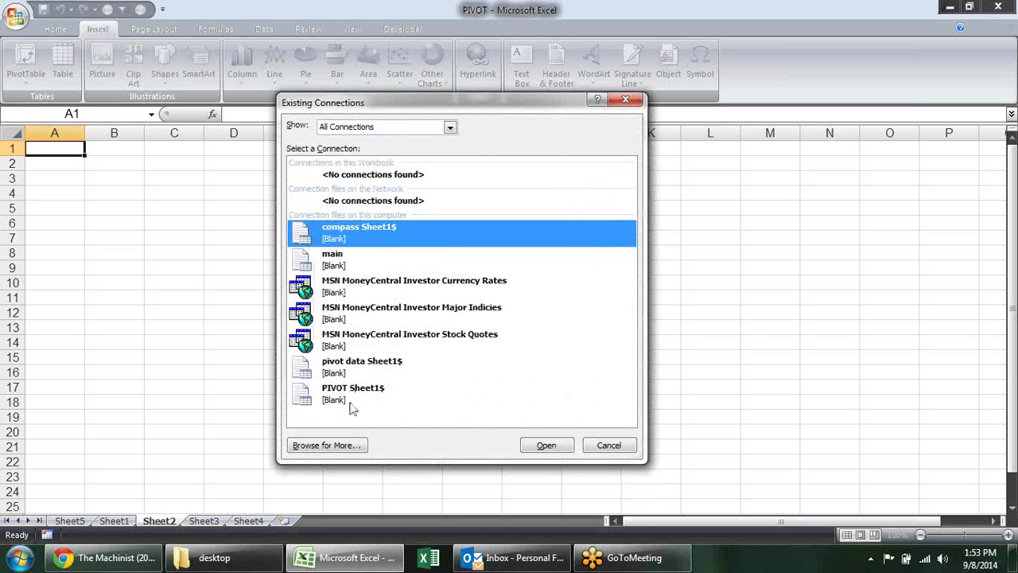
left_click(344, 447)
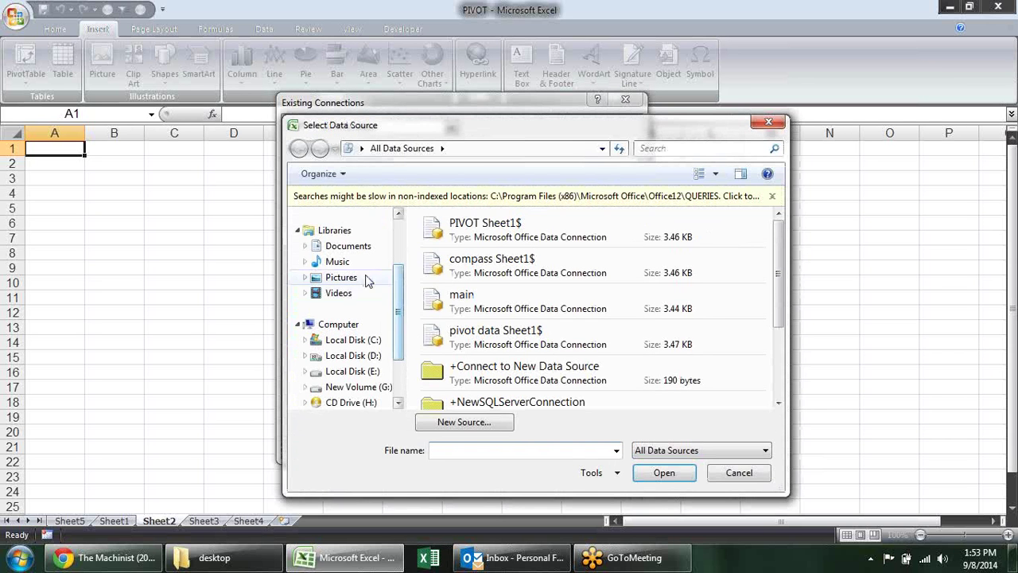
scroll(392, 310, "up", 2)
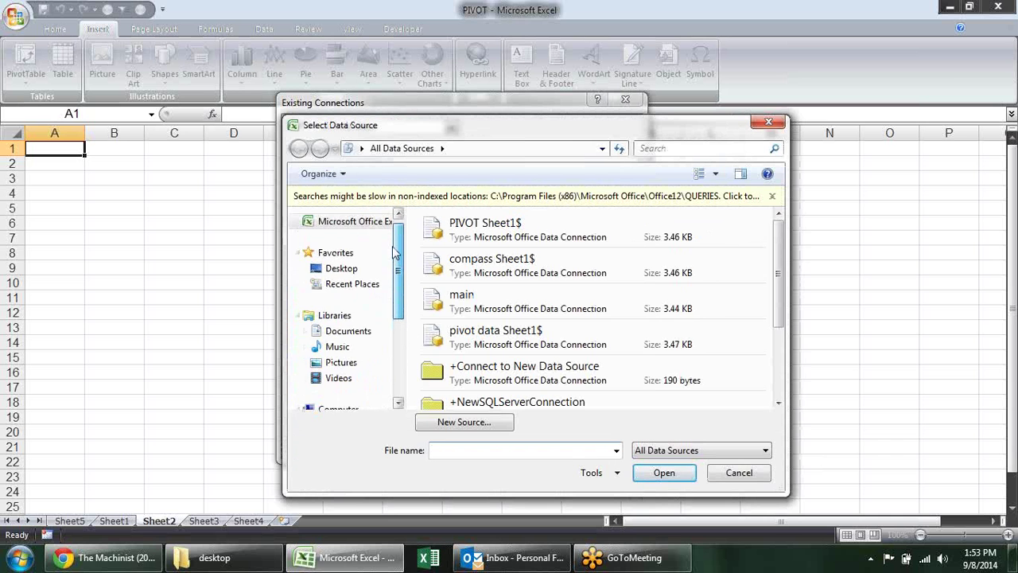
left_click(342, 268)
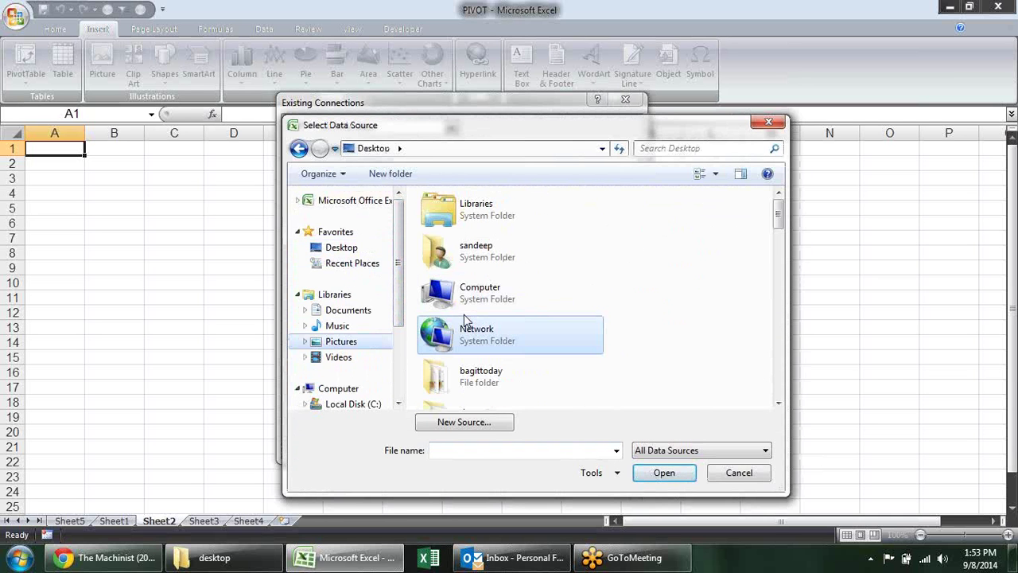
left_click(458, 291)
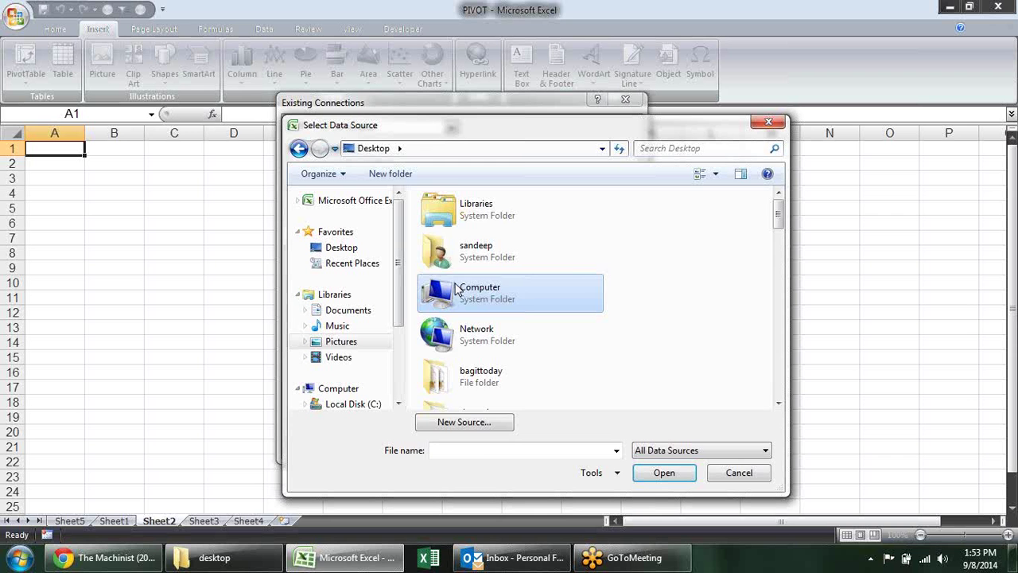
key("p")
key("Down")
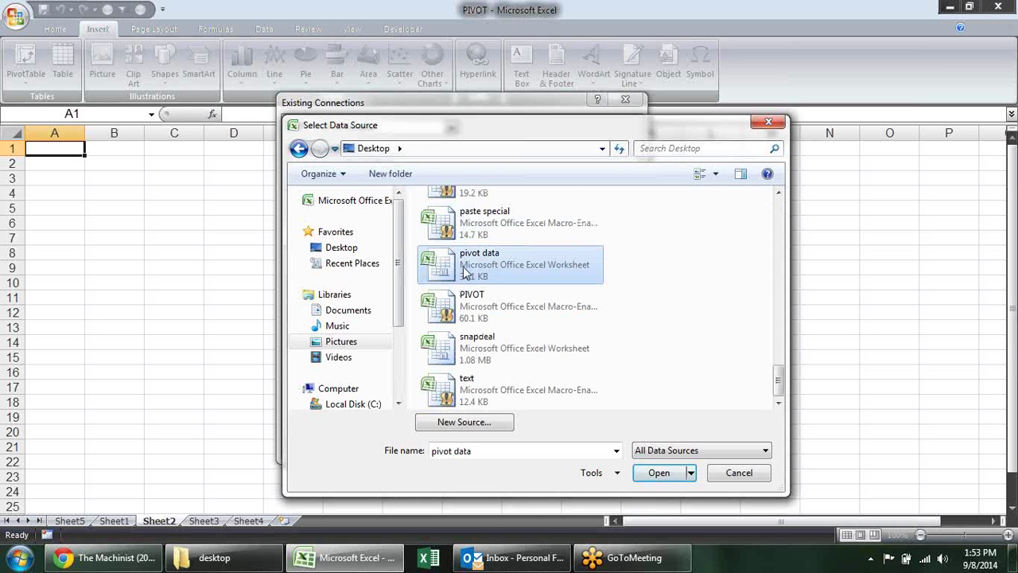
left_click(652, 473)
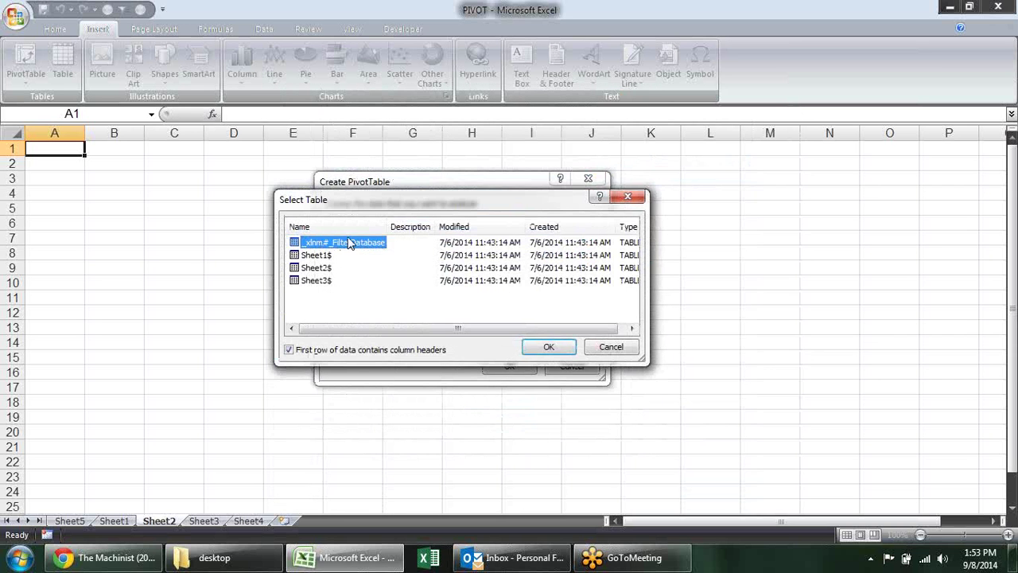
left_click(316, 256)
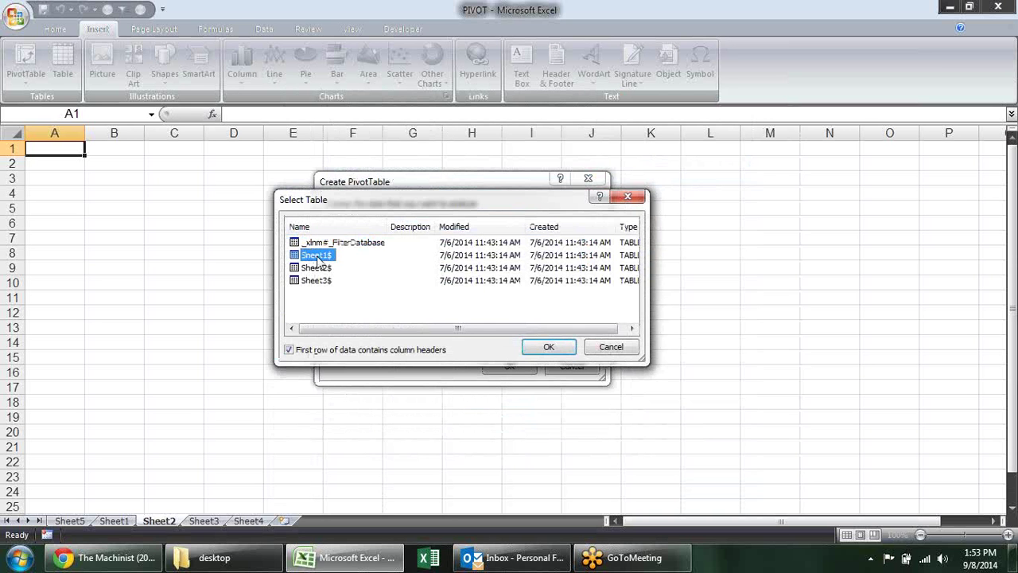
left_click(549, 346)
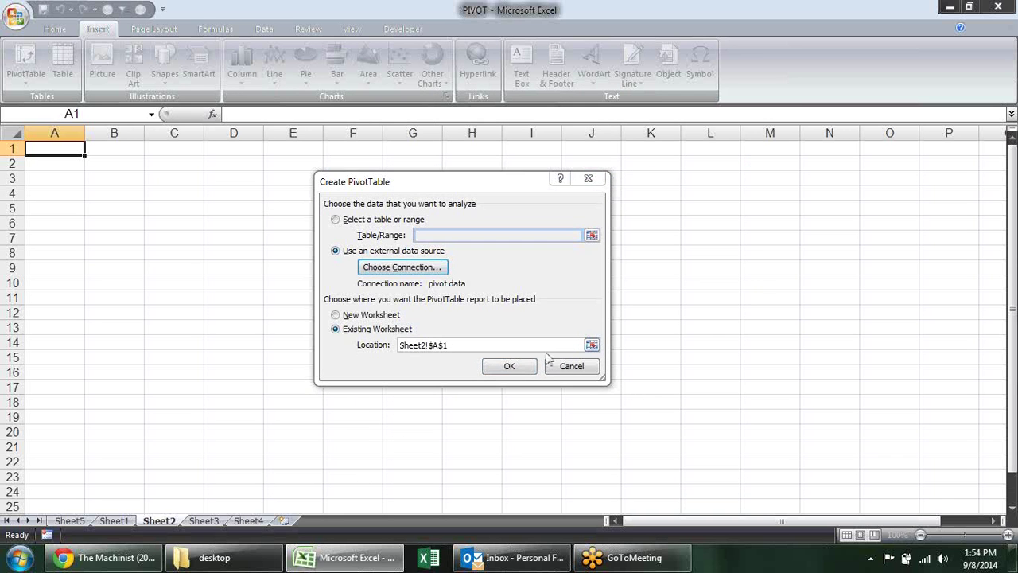
Create the Sheet2 PivotTable with Name in rows and Count of Sales1 in Values, totalling 488.
left_click(519, 366)
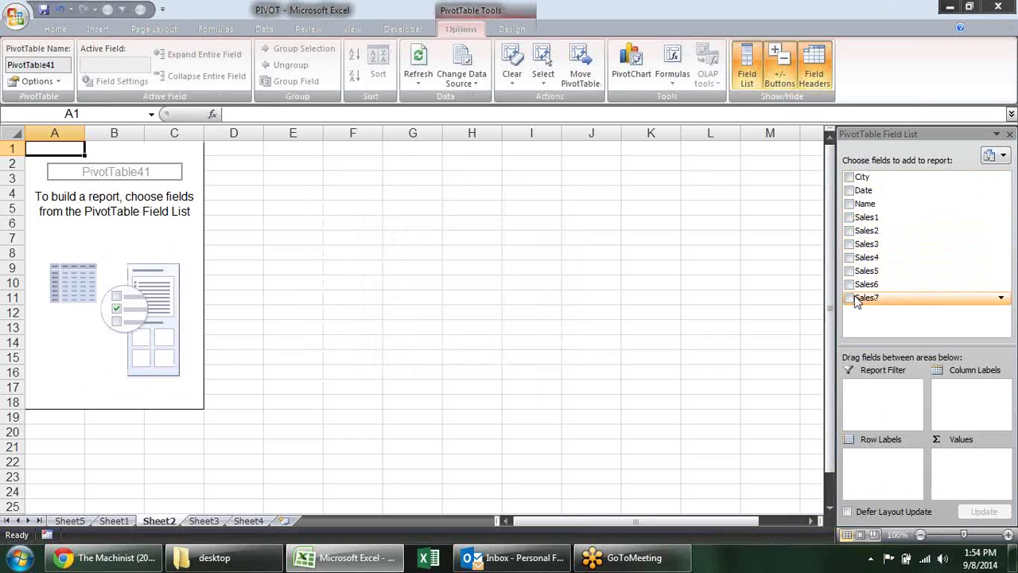
left_click(848, 191)
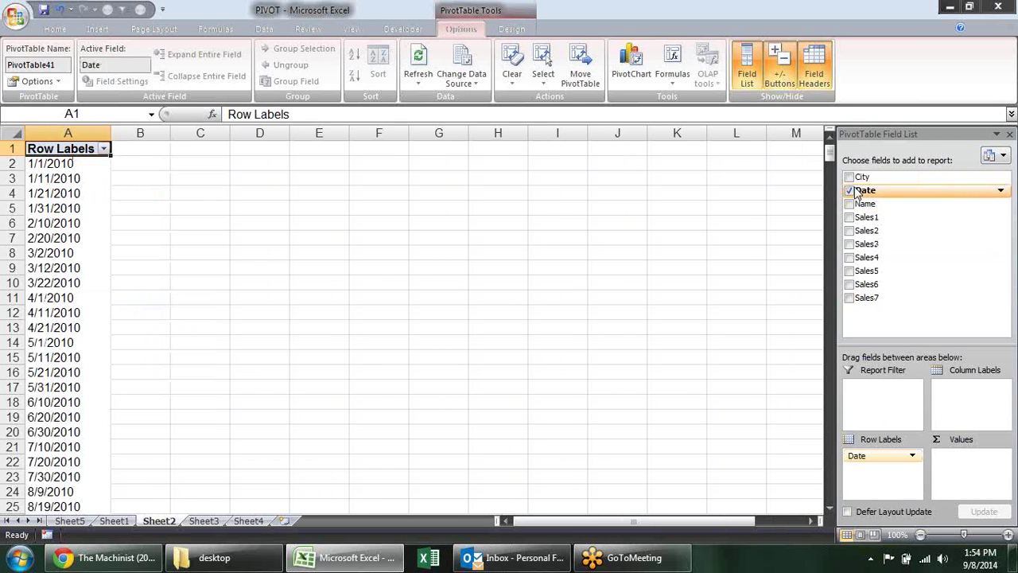
left_click(848, 191)
left_click(848, 203)
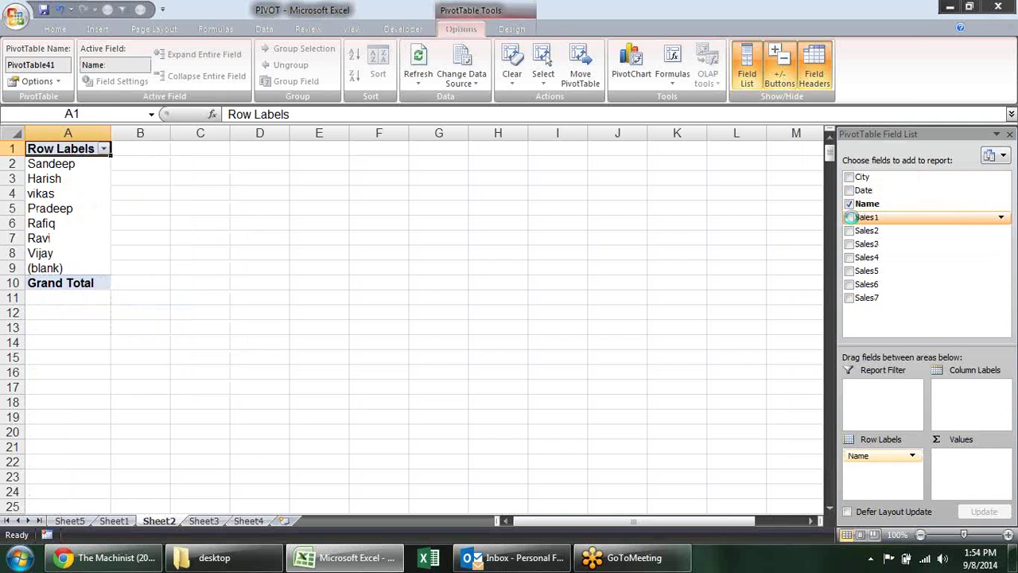
left_click(849, 217)
left_click_drag(890, 469, 987, 478)
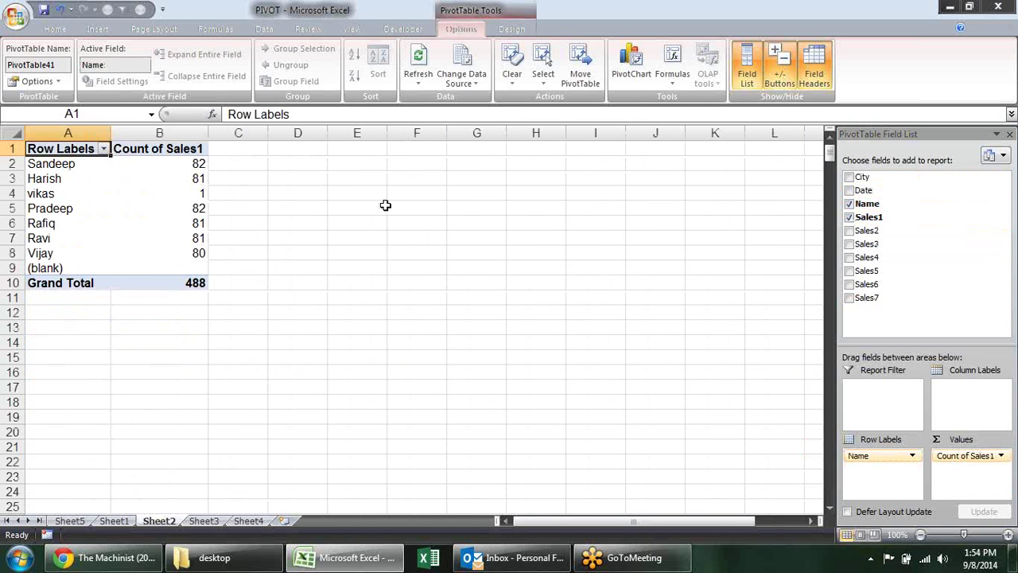
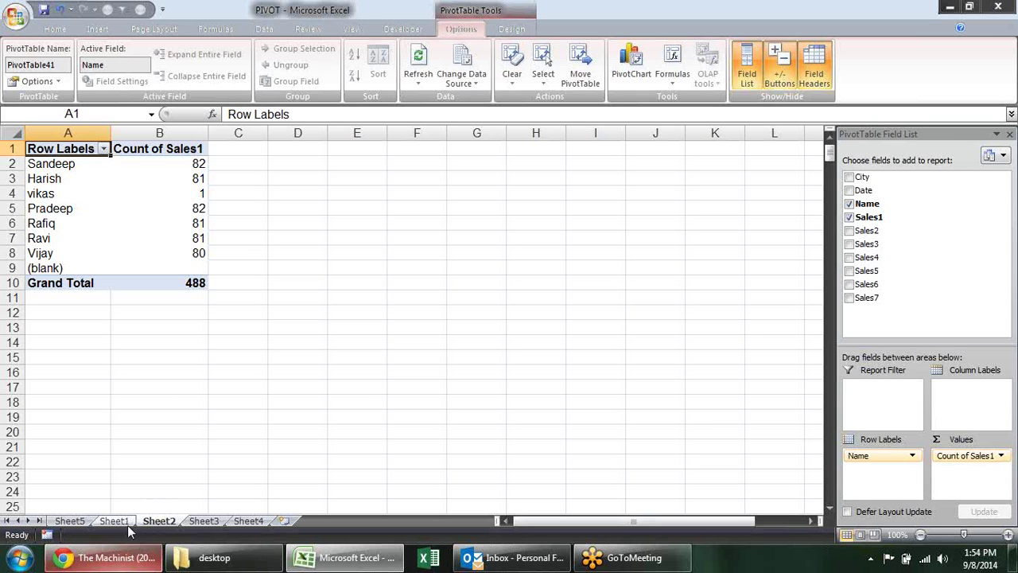
Launch Access 2013 from the Microsoft Office 2013 folder under All Programs.
left_click(18, 558)
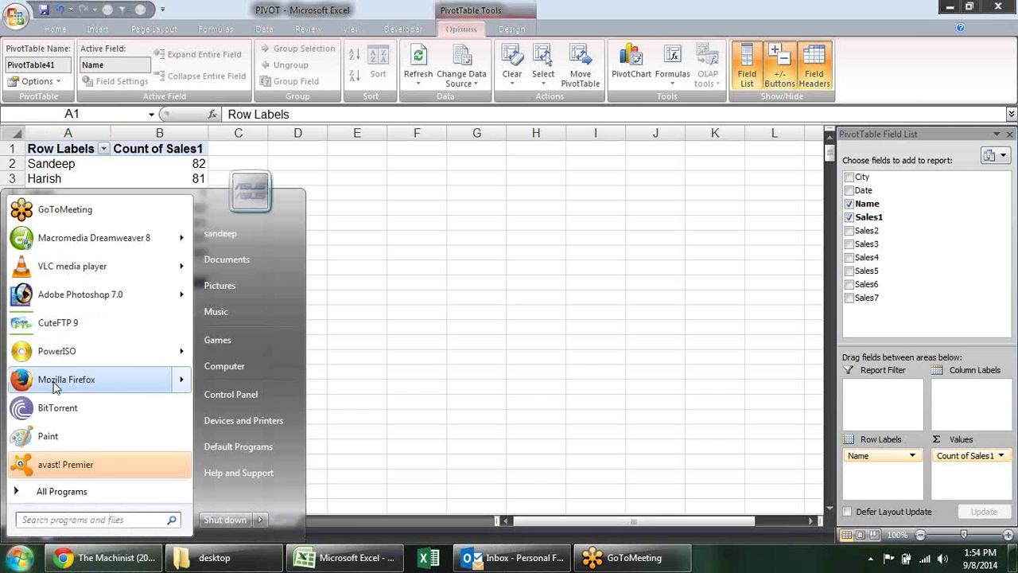
left_click(72, 493)
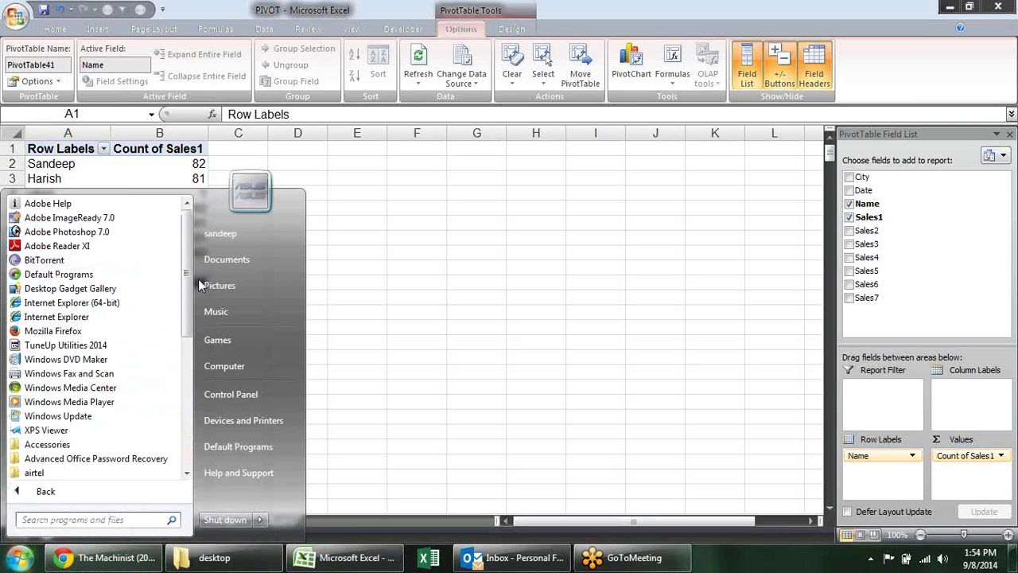
left_click_drag(187, 277, 187, 374)
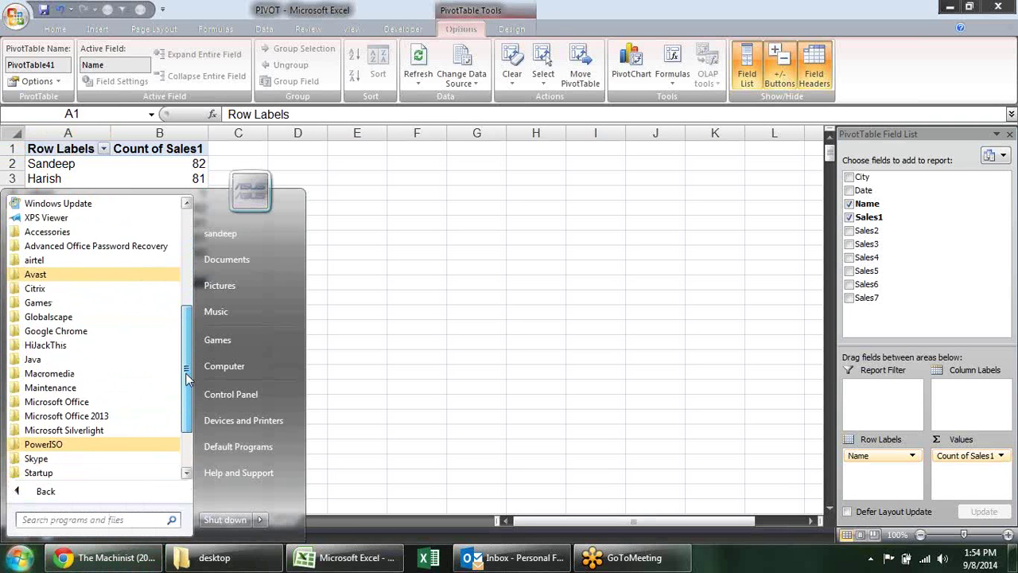
left_click(128, 427)
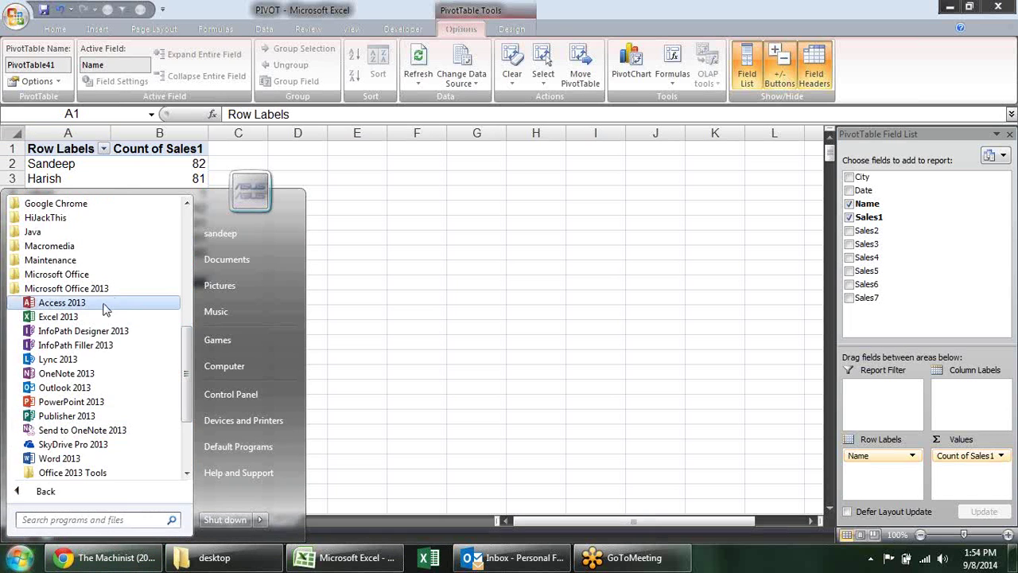
left_click(104, 309)
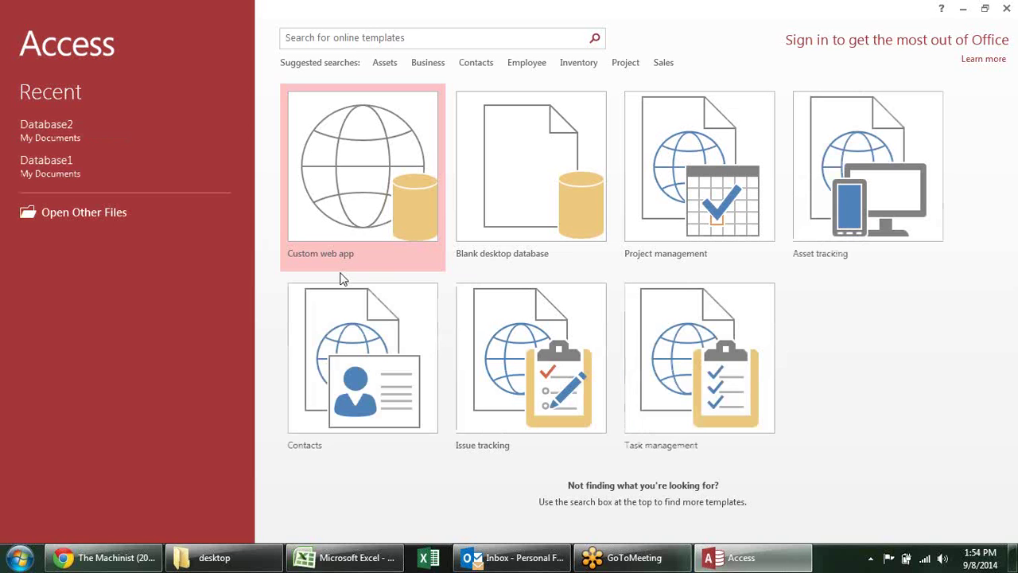
Create a blank desktop database and start an import from an Excel spreadsheet.
left_click(513, 136)
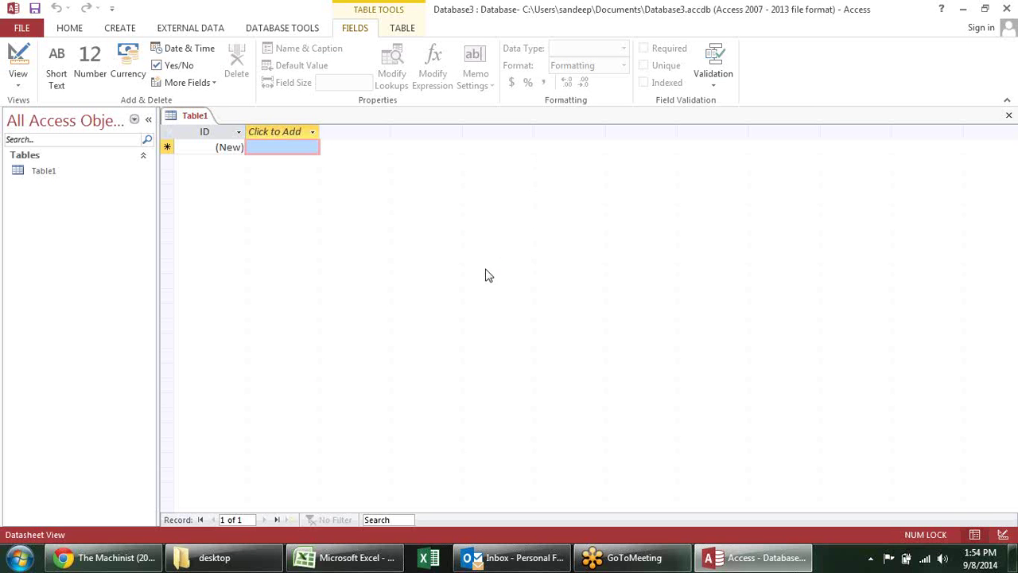
left_click(312, 30)
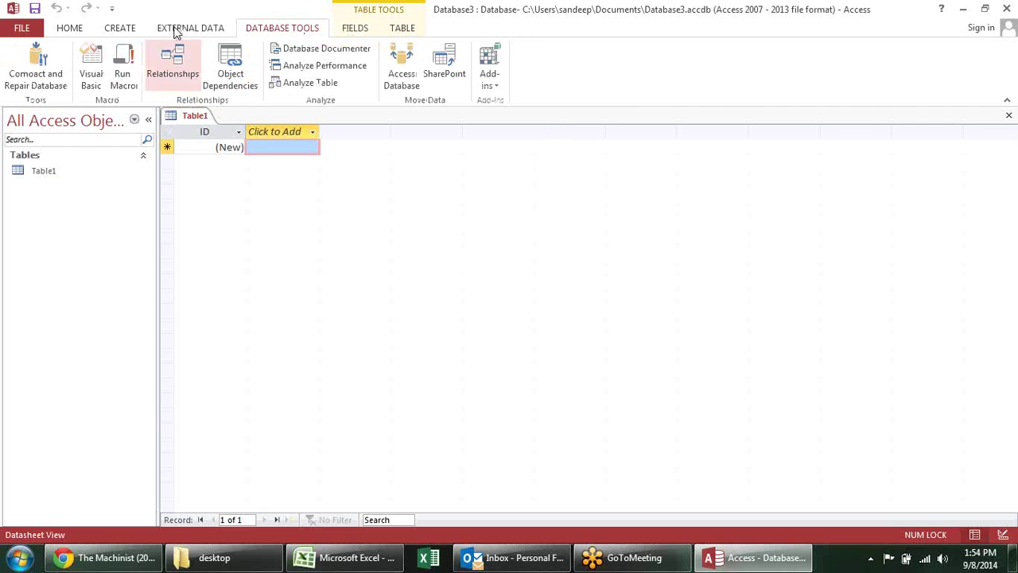
left_click(201, 28)
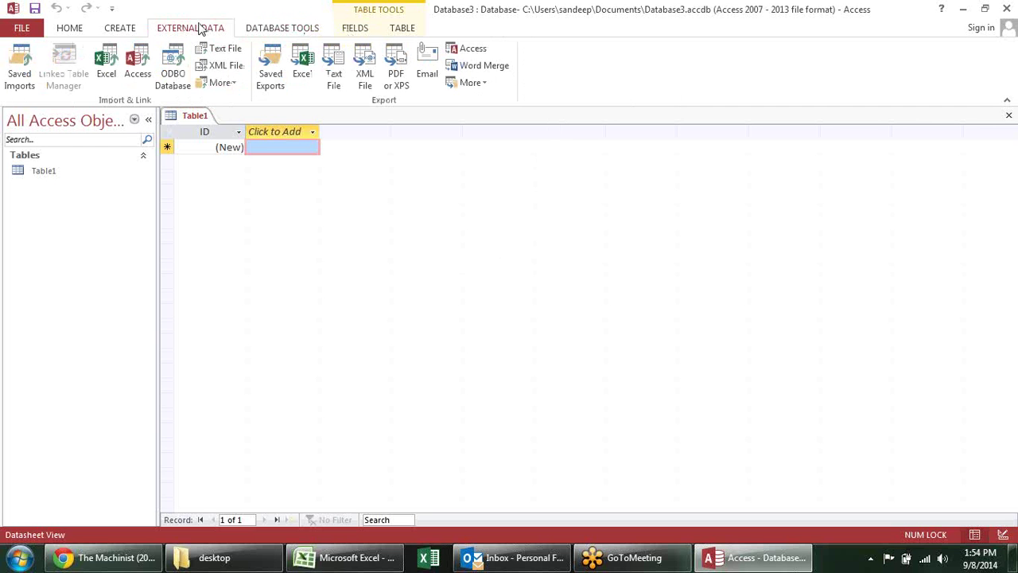
left_click(106, 70)
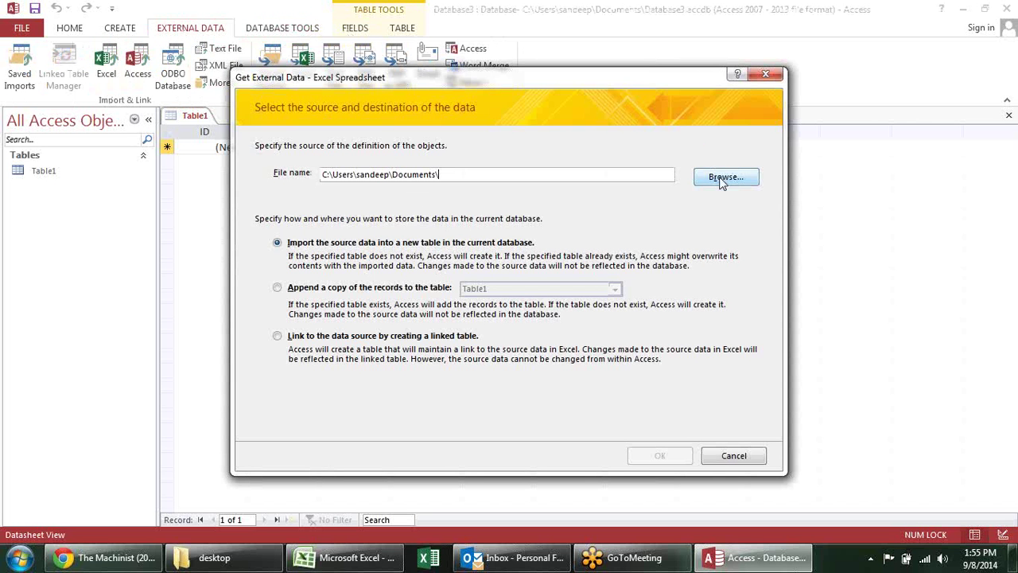
Choose the Desktop's pivot data workbook, dismiss the file-in-use warning, and return to Excel.
left_click(722, 180)
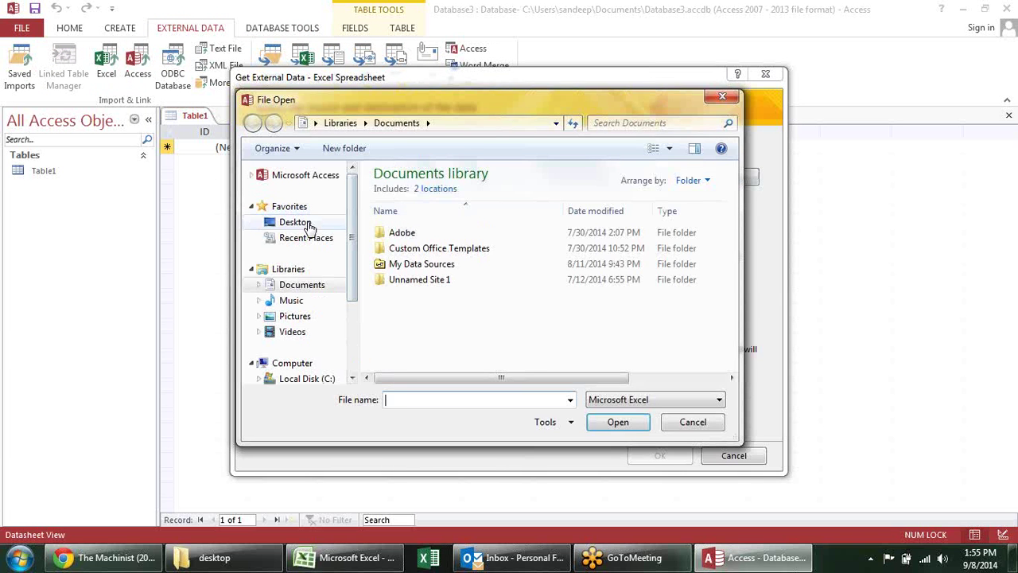
left_click(310, 225)
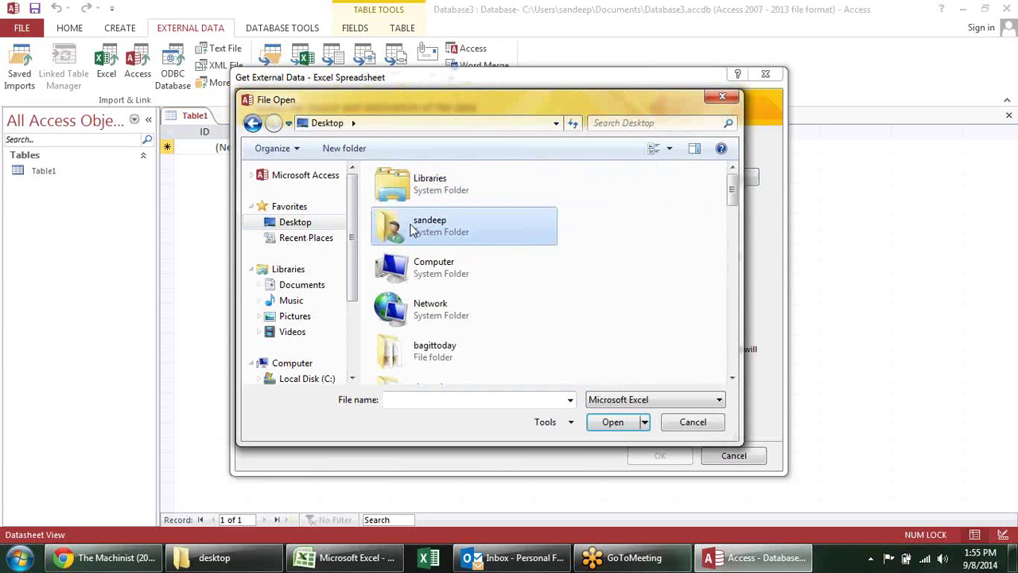
scroll(412, 229, "down", 10)
left_click(412, 229)
double_click(412, 229)
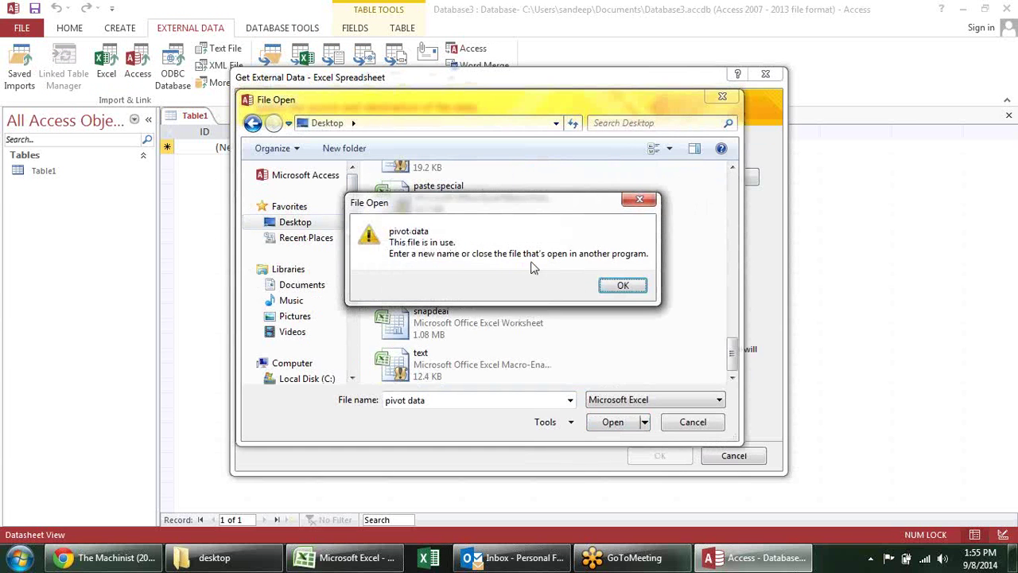
left_click(642, 292)
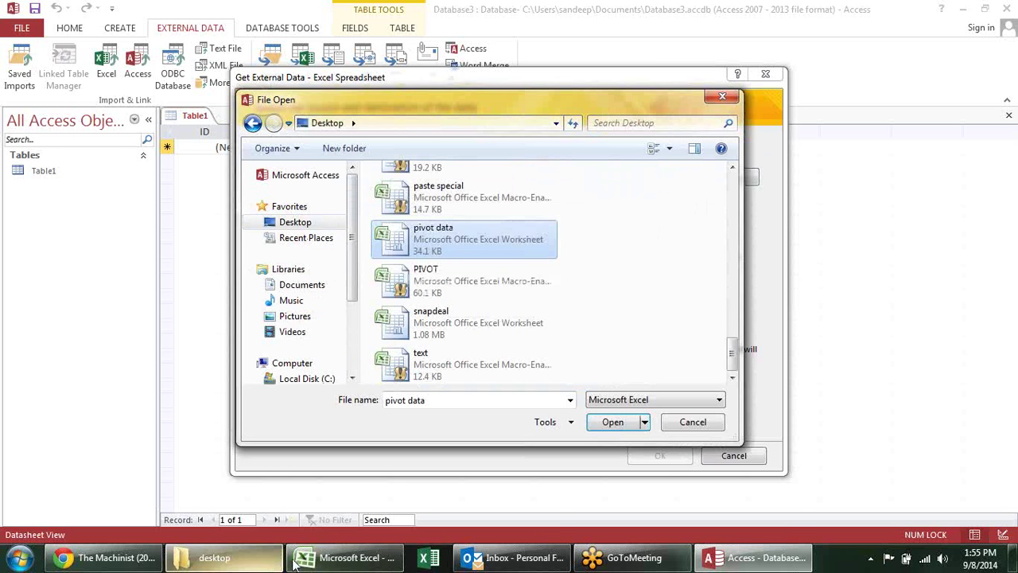
left_click(329, 564)
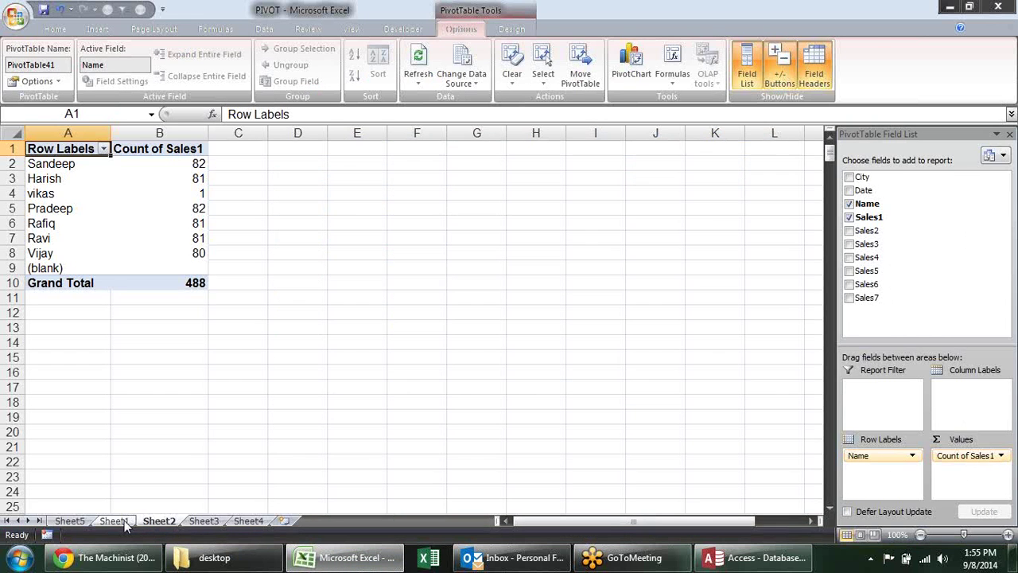
Delete the Sheet2 pivot-table sheet from the PIVOT workbook using Alt+E, L.
left_click(113, 521)
left_click(151, 521)
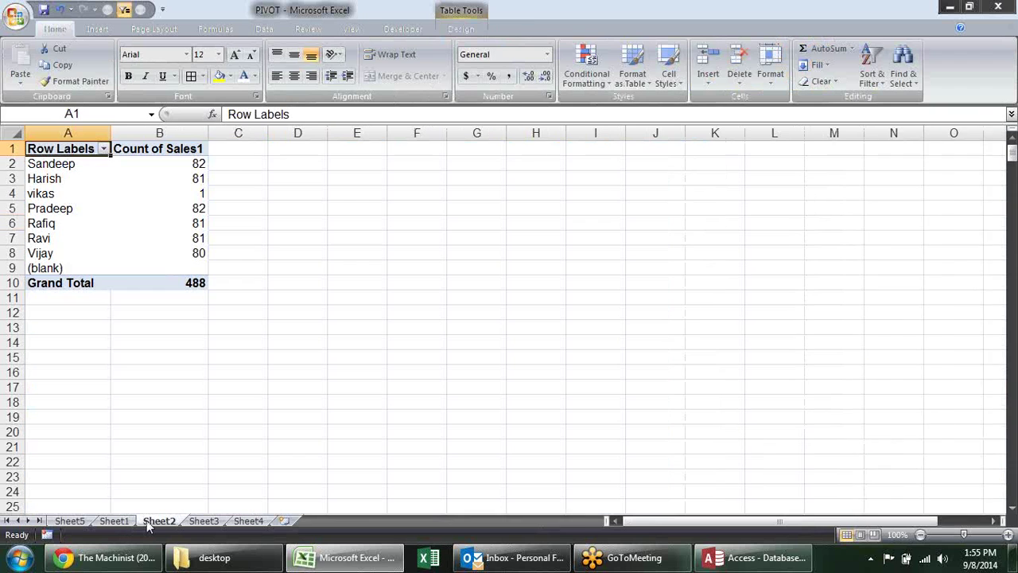
key("alt+e")
key("l")
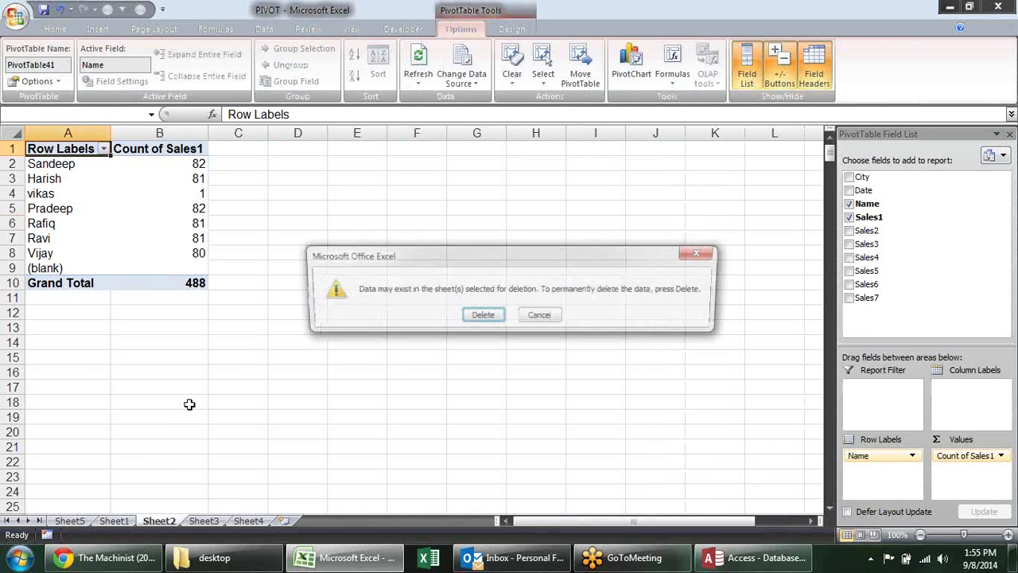
key("Return")
left_click(312, 316)
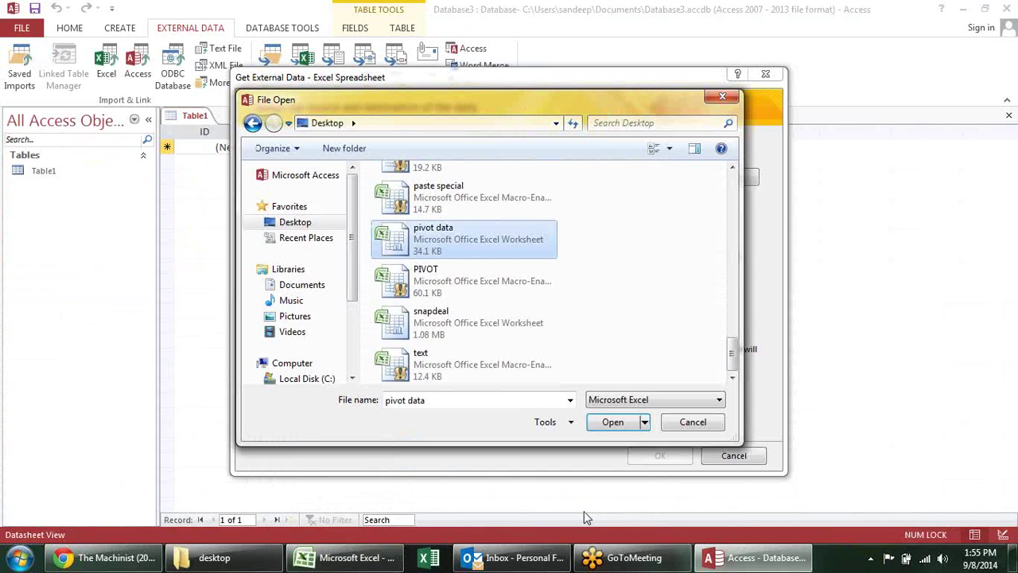
Import Sheet1 of pivot data into a new table with first-row headings, not saving import steps.
left_click(613, 429)
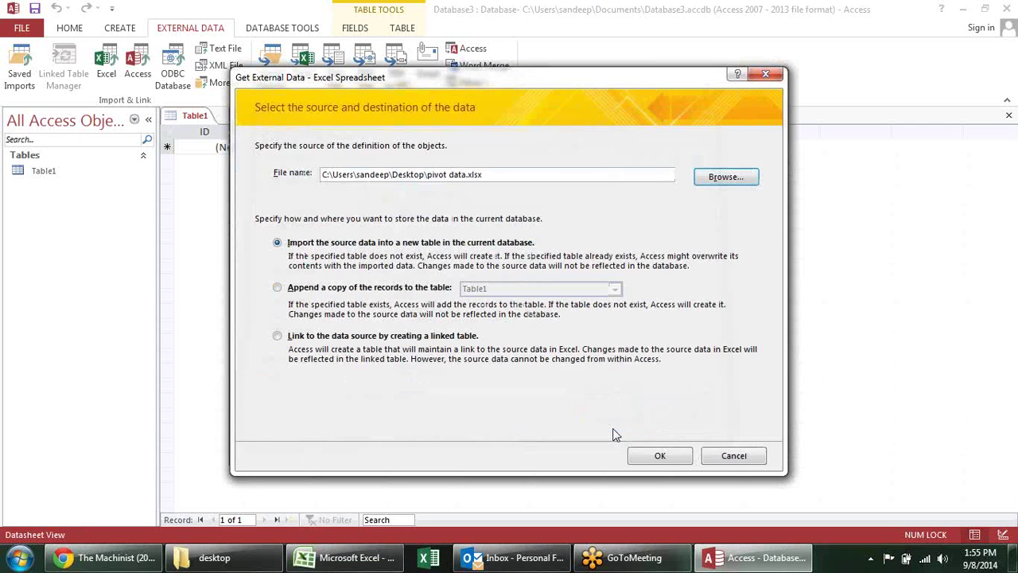
left_click(658, 458)
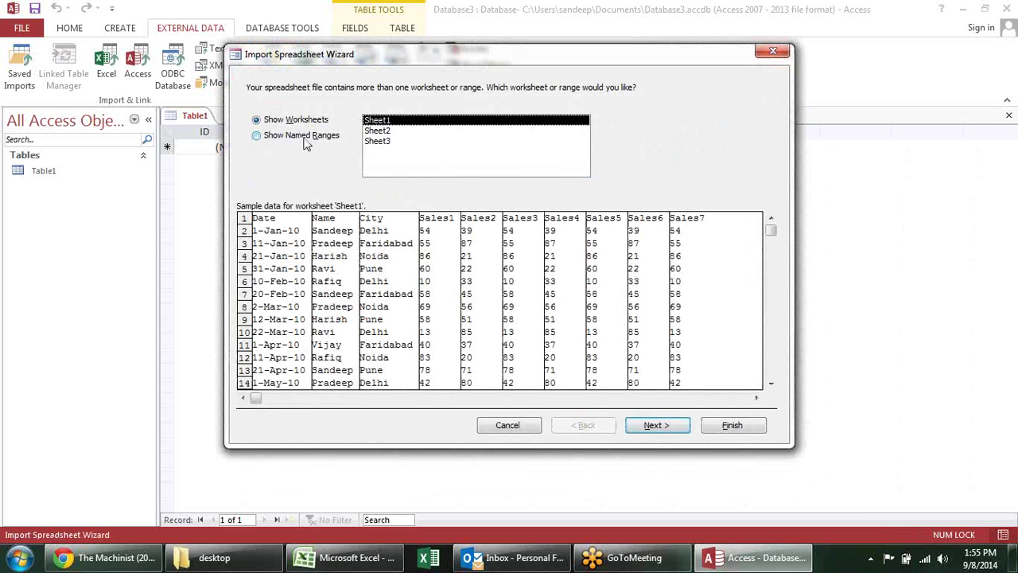
left_click(653, 426)
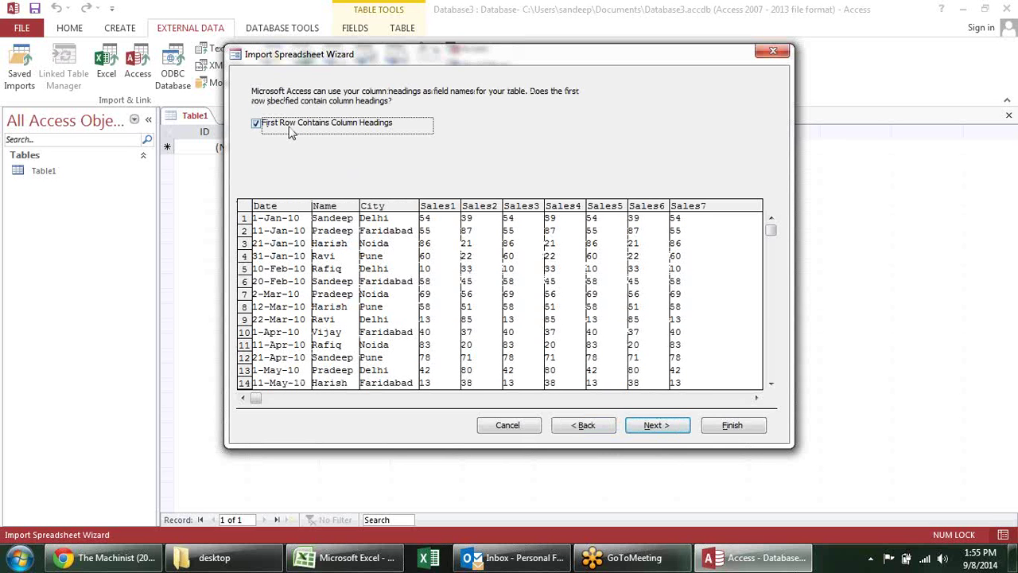
left_click(668, 425)
left_click(728, 424)
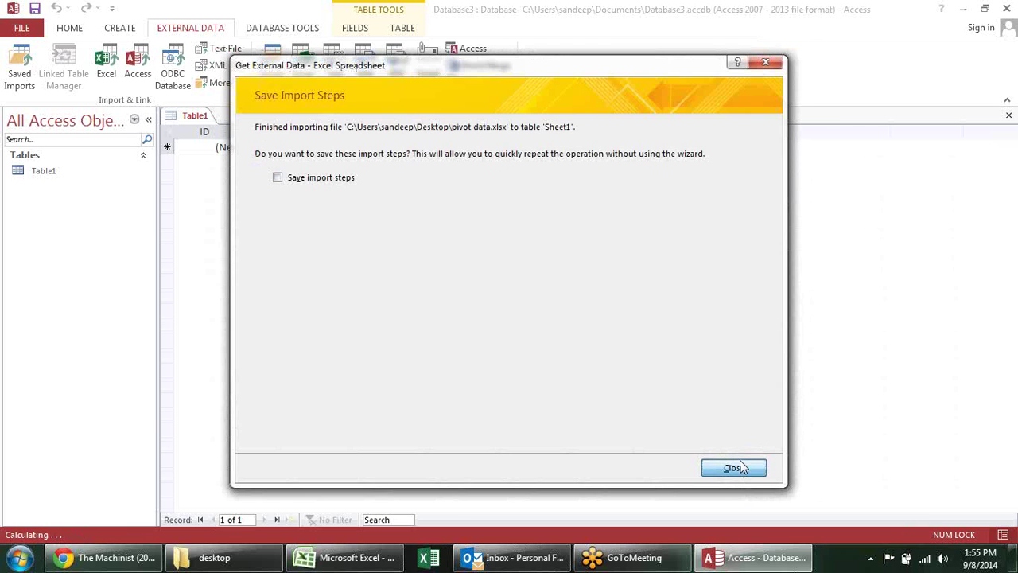
left_click(732, 466)
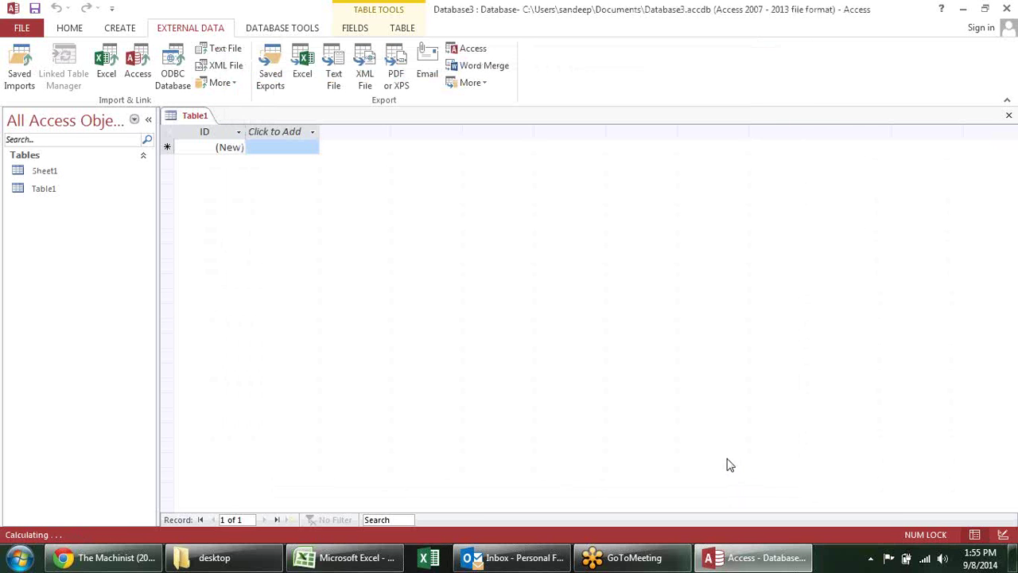
Open the imported Sheet1 table, then close the empty Table1 after its deletion is refused.
double_click(45, 172)
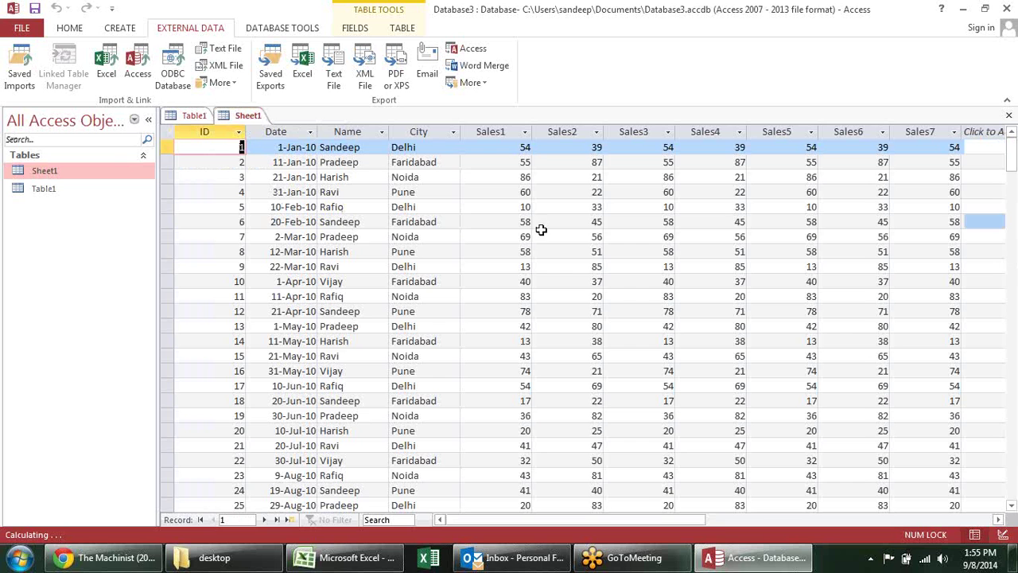
left_click(540, 226)
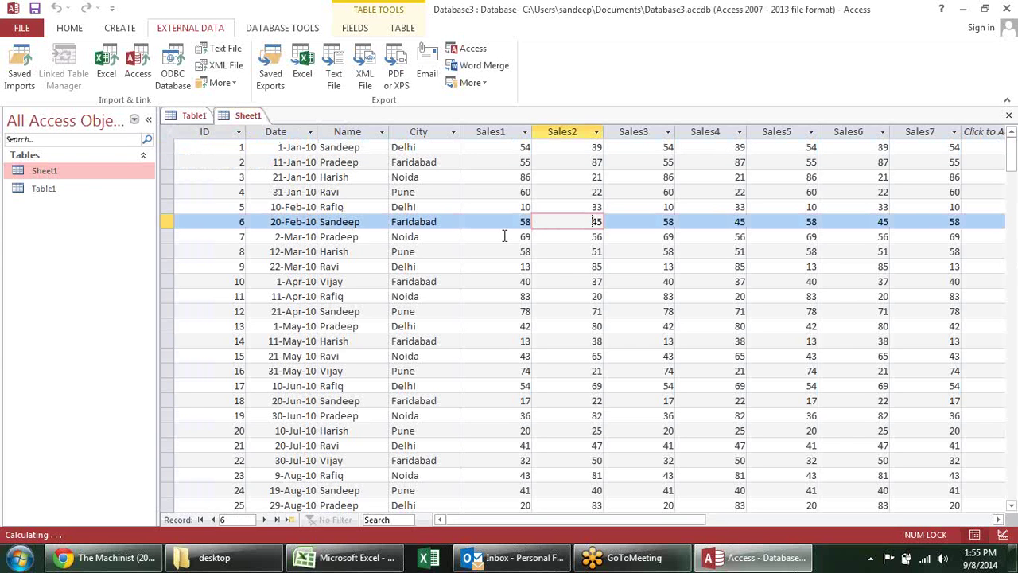
left_click(49, 193)
right_click(50, 197)
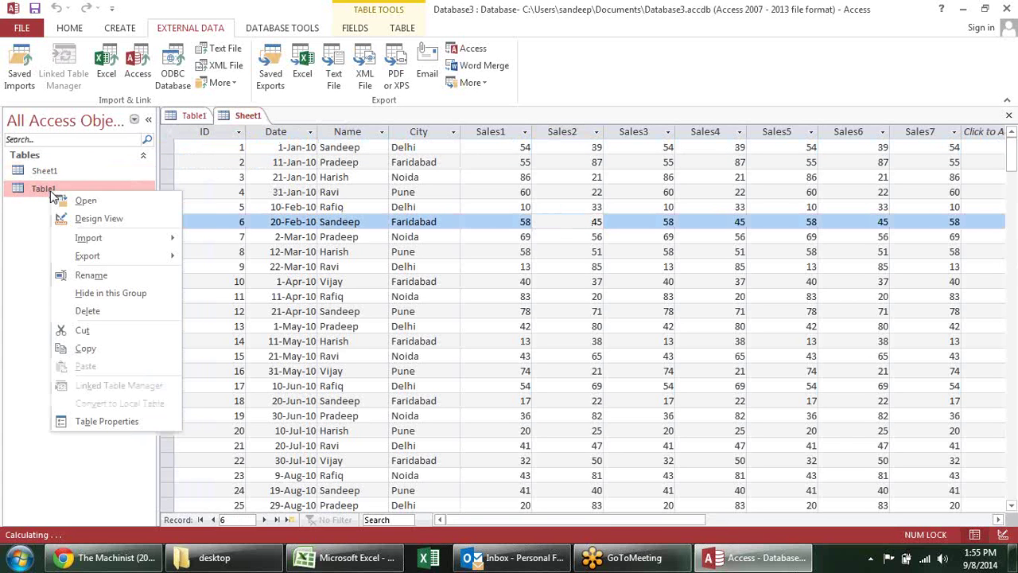
left_click(123, 318)
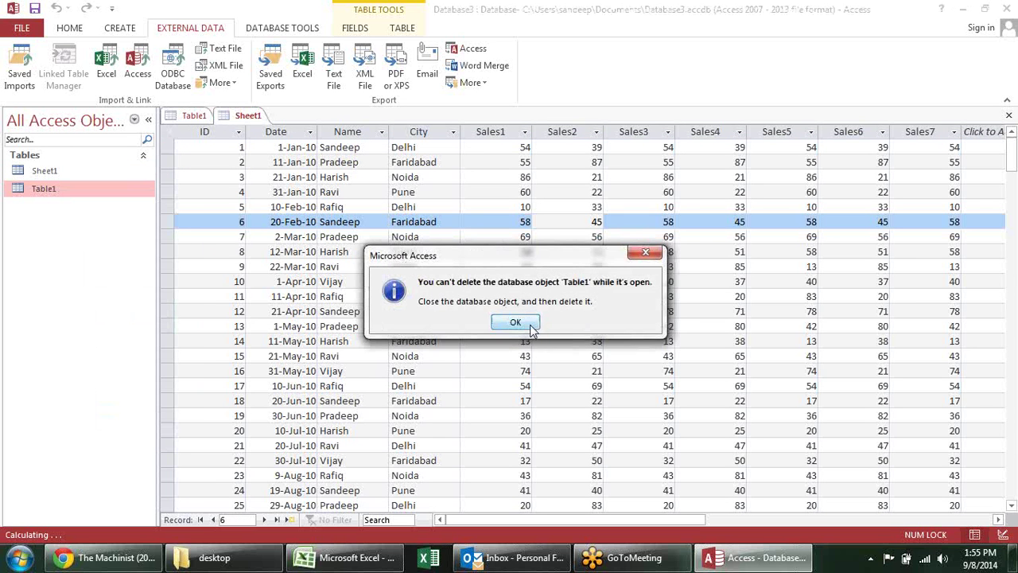
left_click(515, 323)
left_click(194, 120)
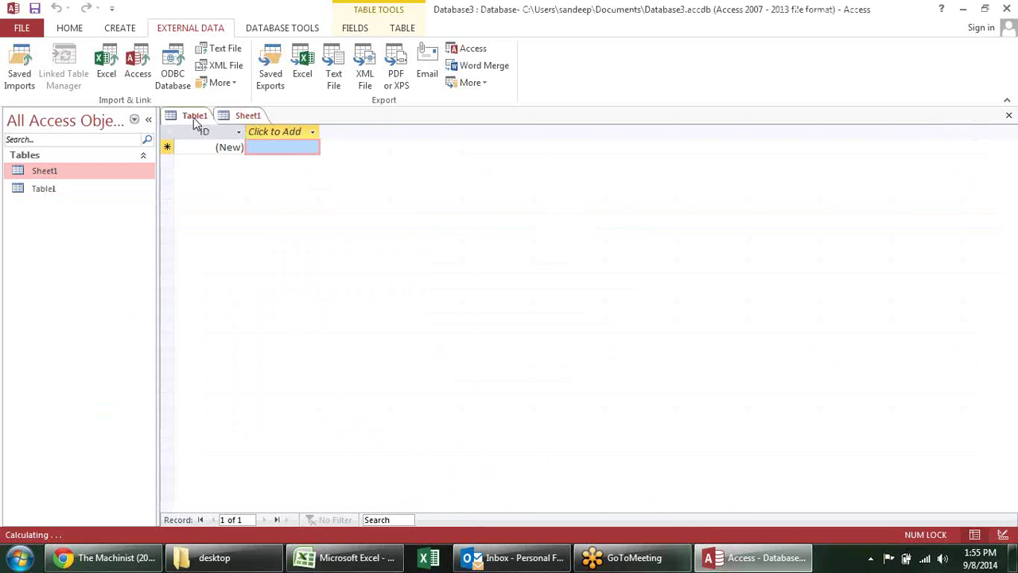
right_click(194, 119)
left_click(228, 145)
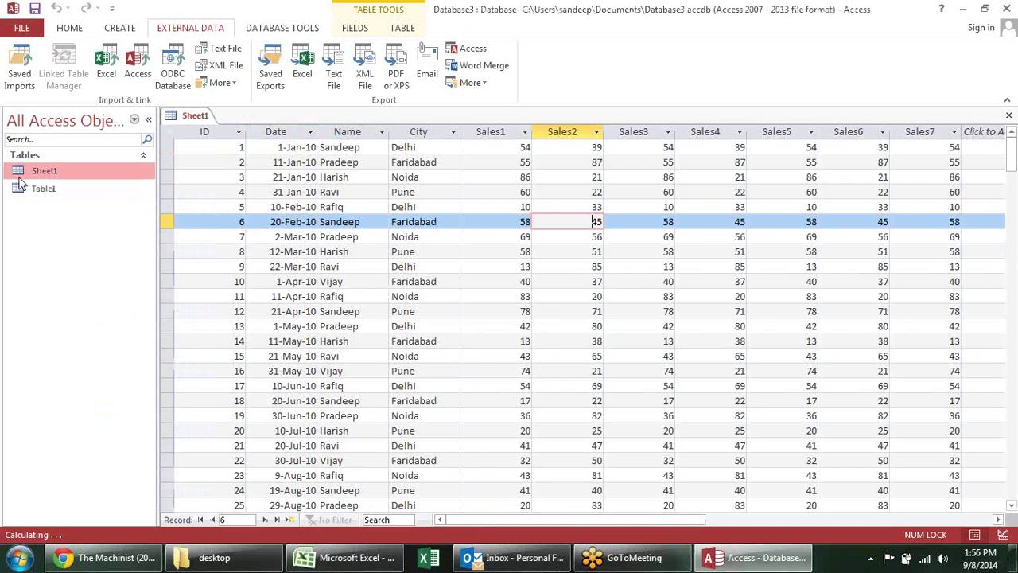
Save the Sheet1 table and attempt Save As for the database, letting Access close objects.
right_click(188, 118)
left_click(221, 130)
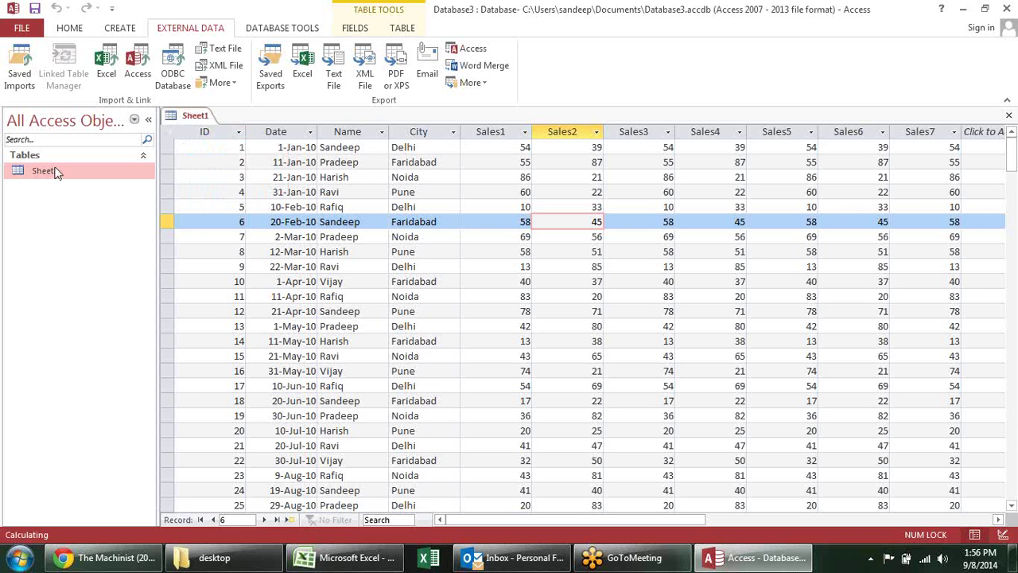
left_click(24, 27)
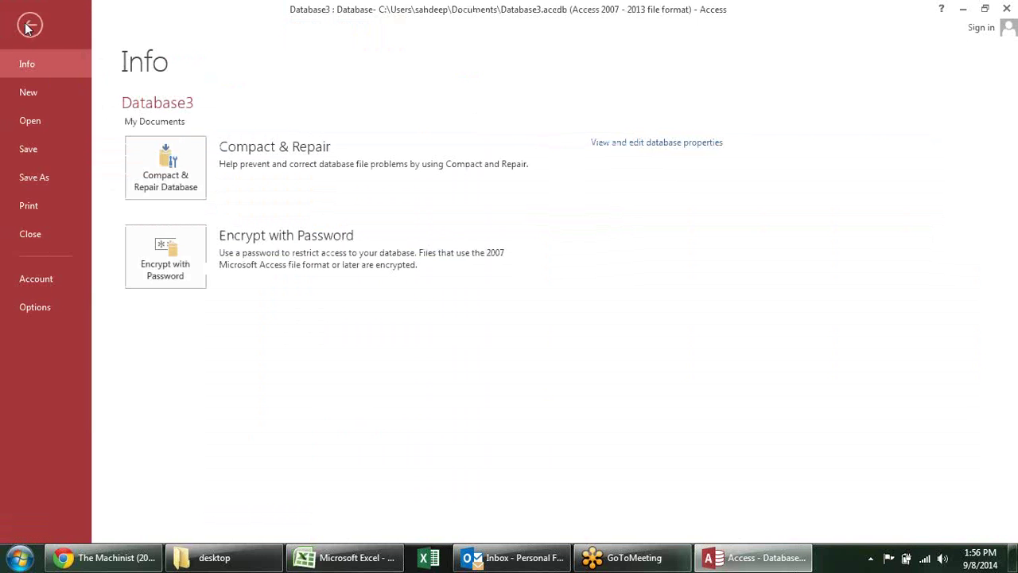
left_click(58, 182)
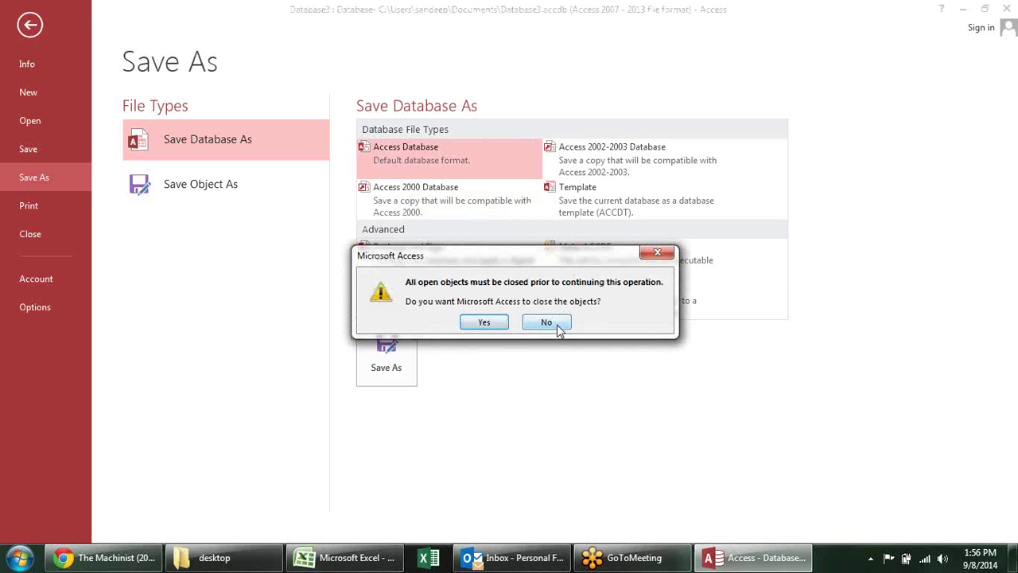
left_click(547, 322)
left_click(386, 358)
left_click(485, 322)
left_click(685, 181)
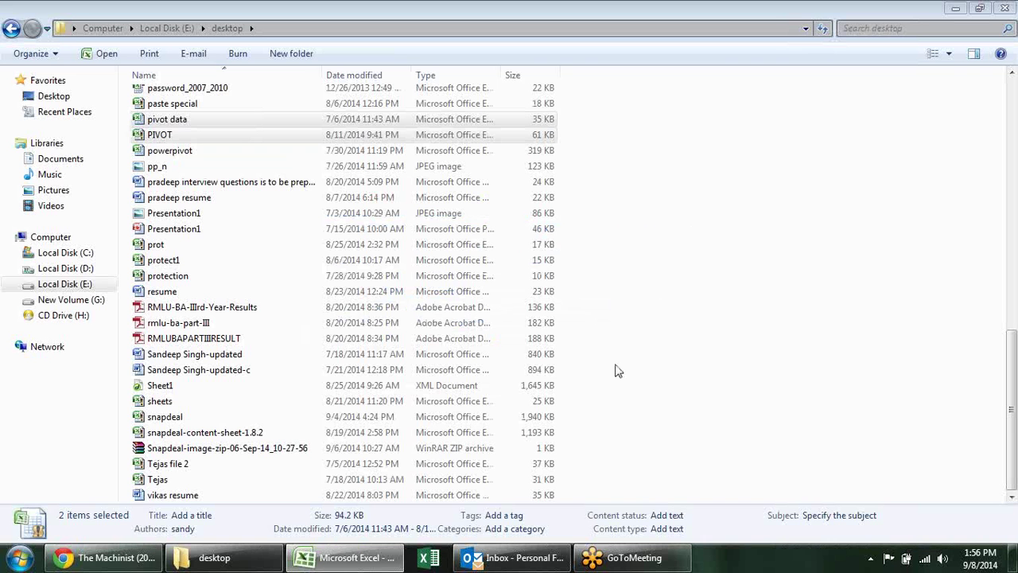
Minimise Explorer and relaunch Access 2013 from the Microsoft Office 2013 Start menu folder.
left_click(953, 8)
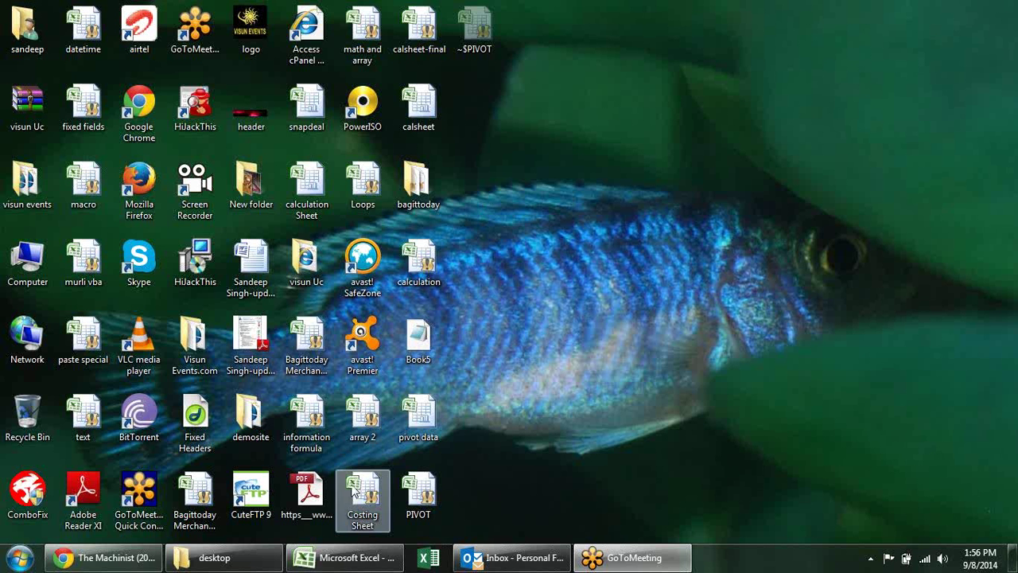
left_click(19, 558)
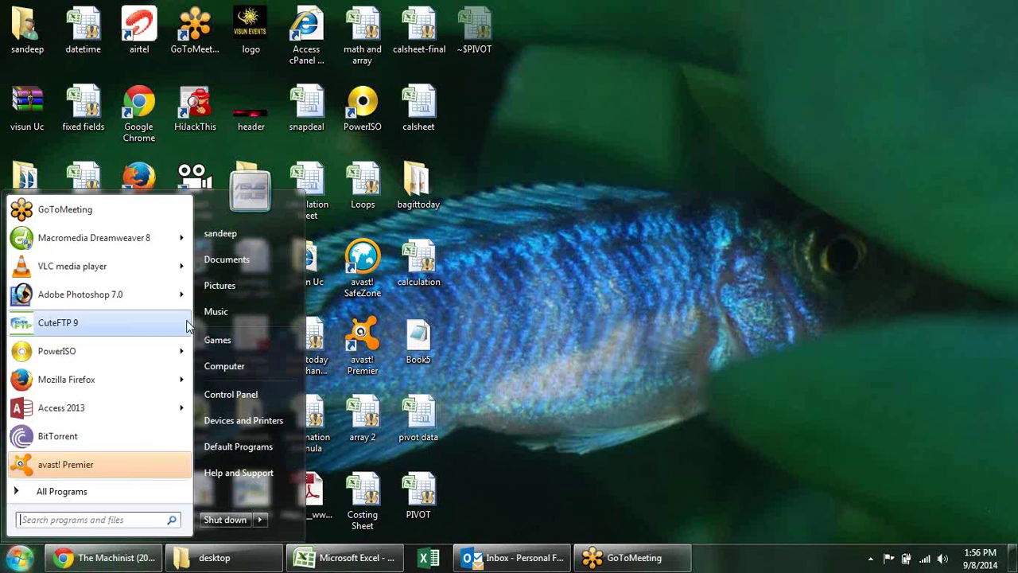
left_click(80, 493)
left_click(150, 344)
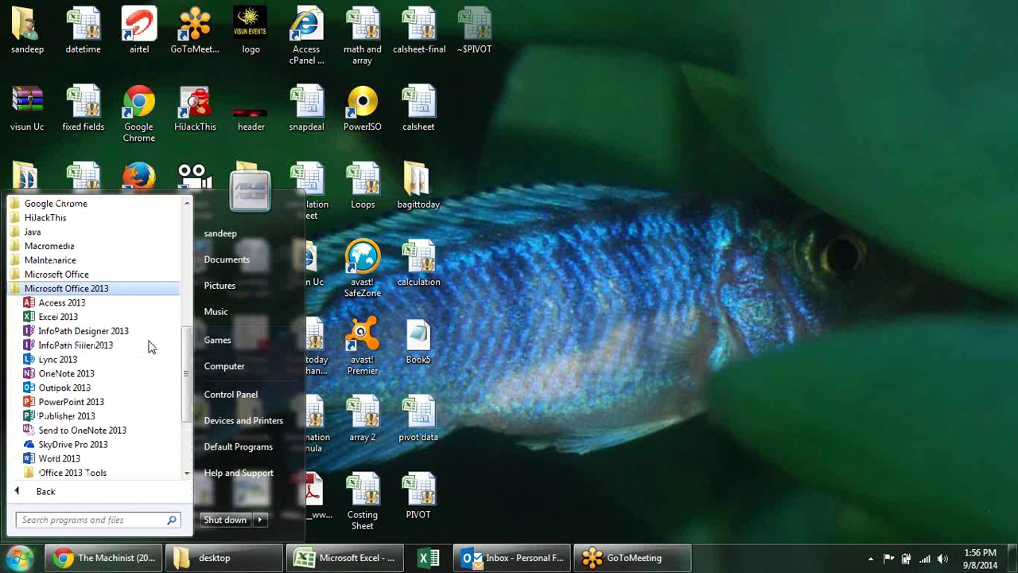
left_click(120, 300)
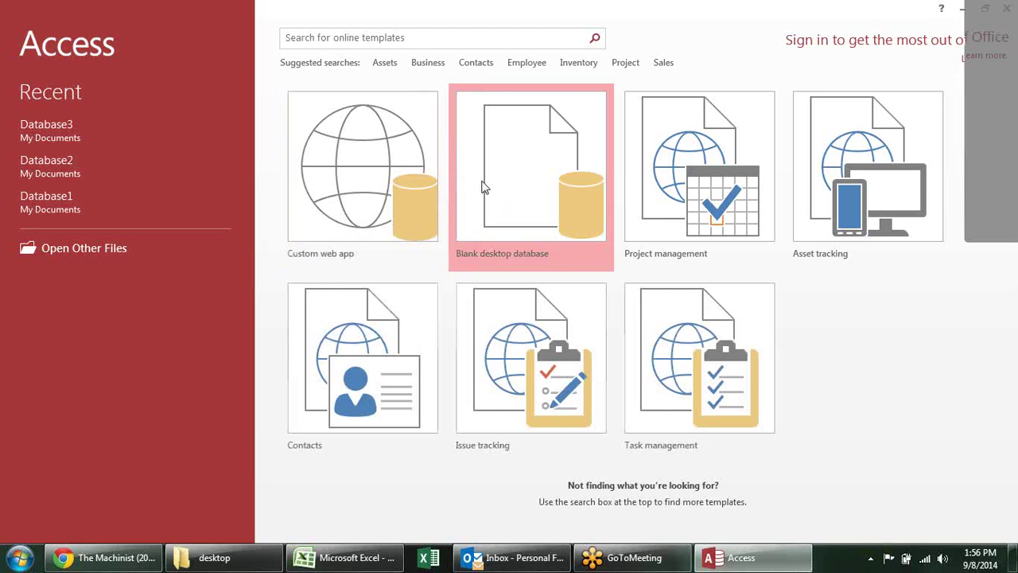
Create blank Database4 and copy the A1:K18 sales range from Excel's Sheet1.
left_click(481, 186)
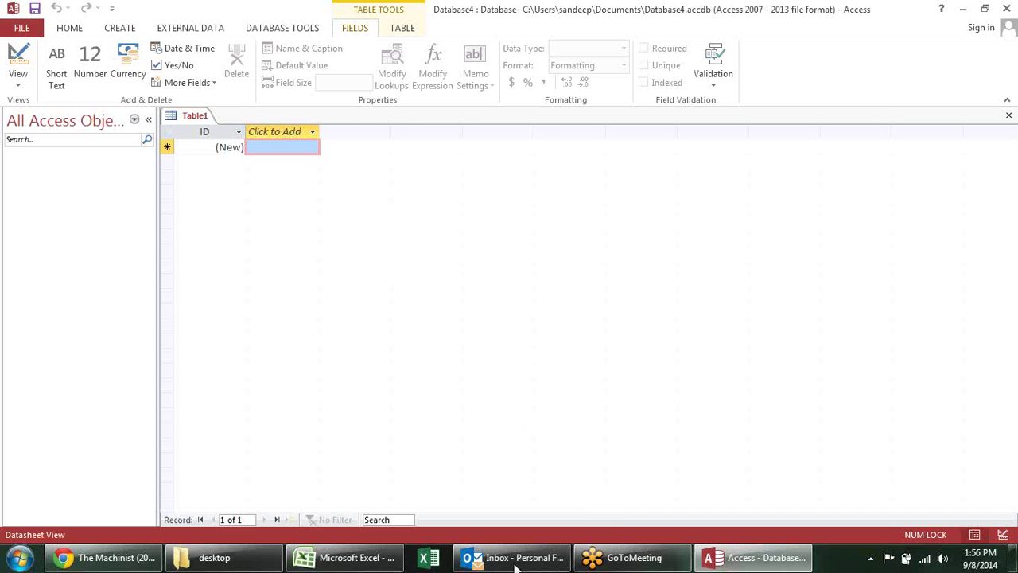
left_click(342, 559)
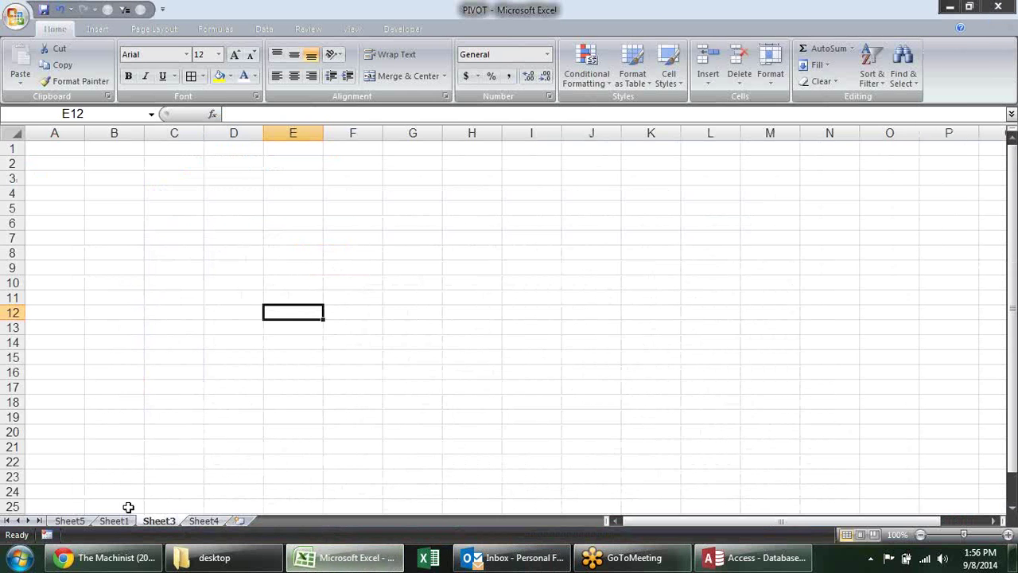
left_click(109, 520)
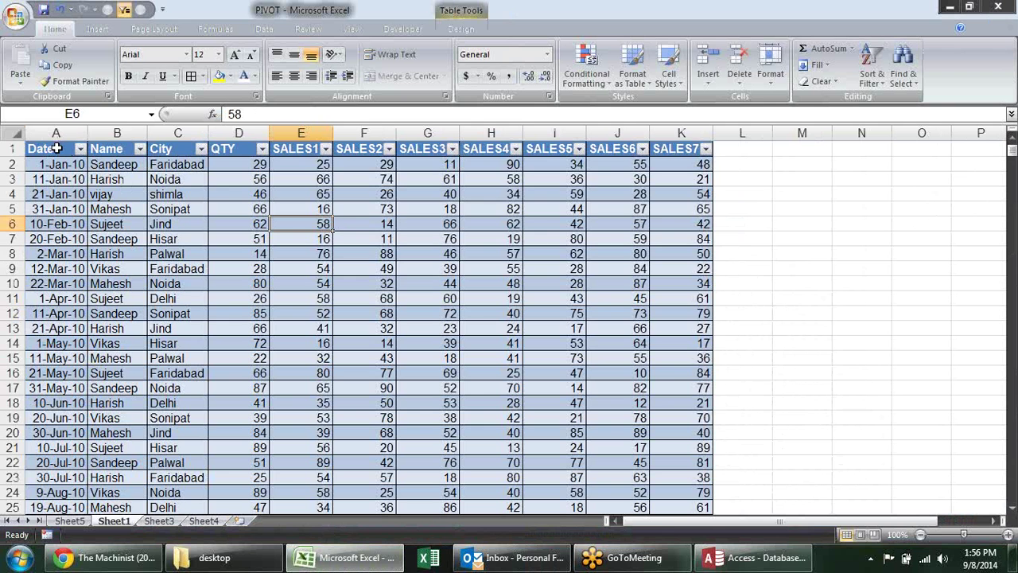
left_click_drag(57, 148, 672, 406)
key("ctrl+c")
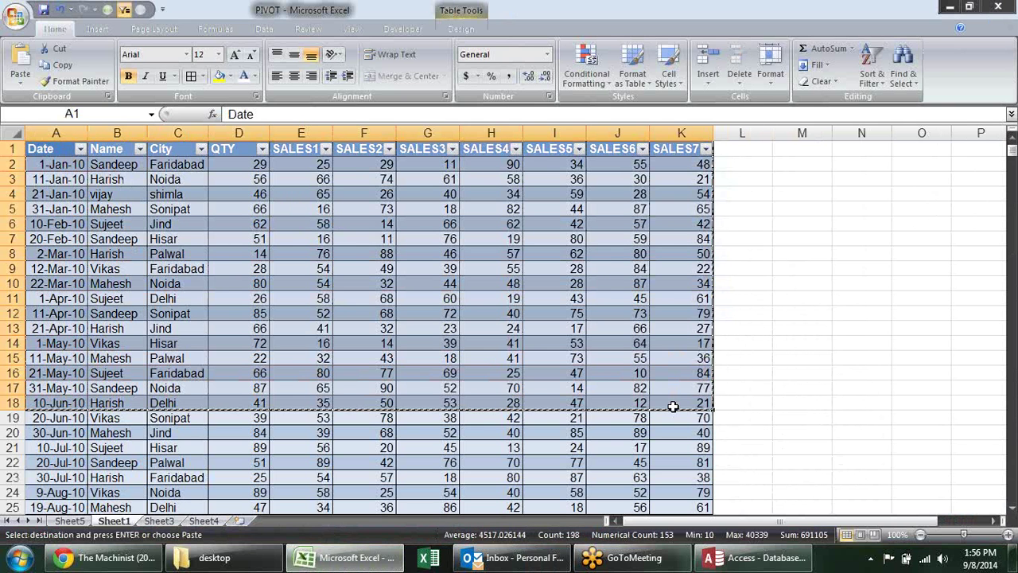
key("alt+Tab")
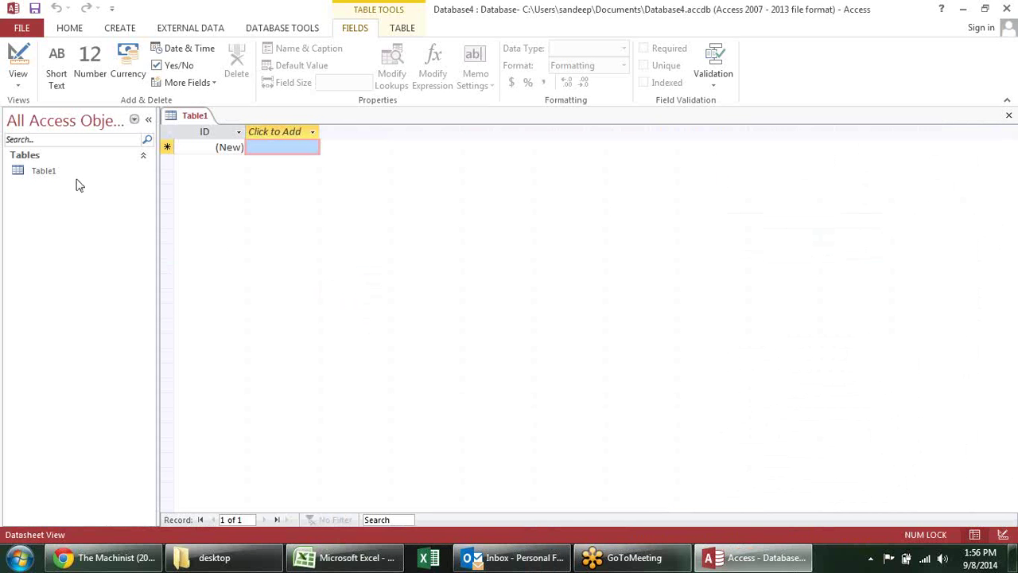
Select Table1's ID column and bring up its column options.
left_click(73, 170)
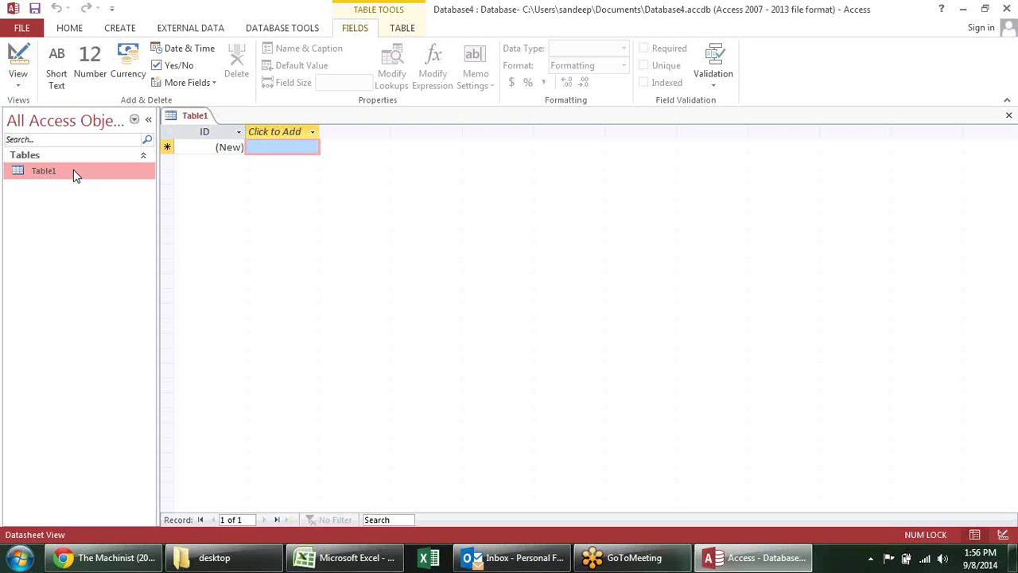
left_click(215, 130)
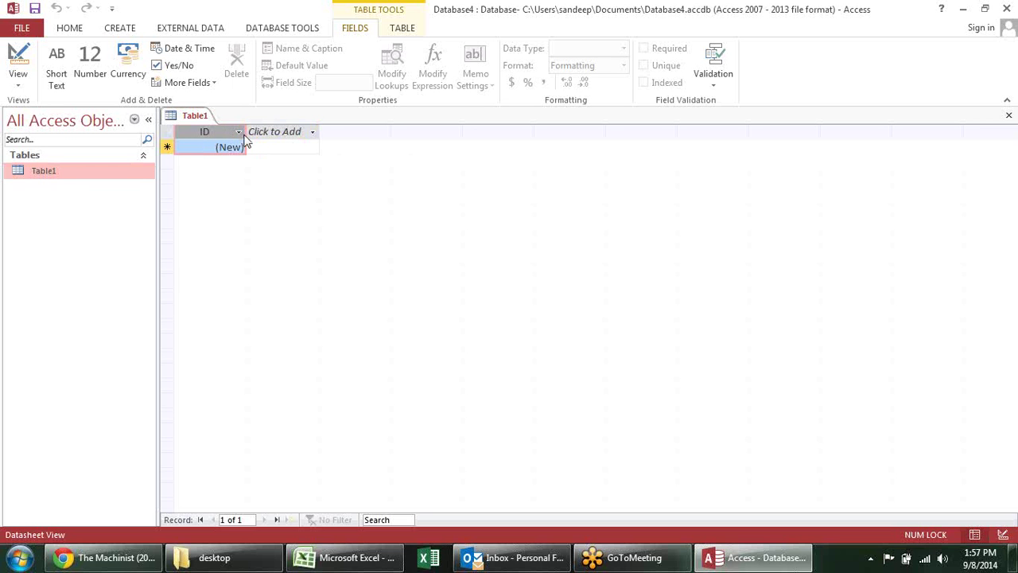
right_click(229, 138)
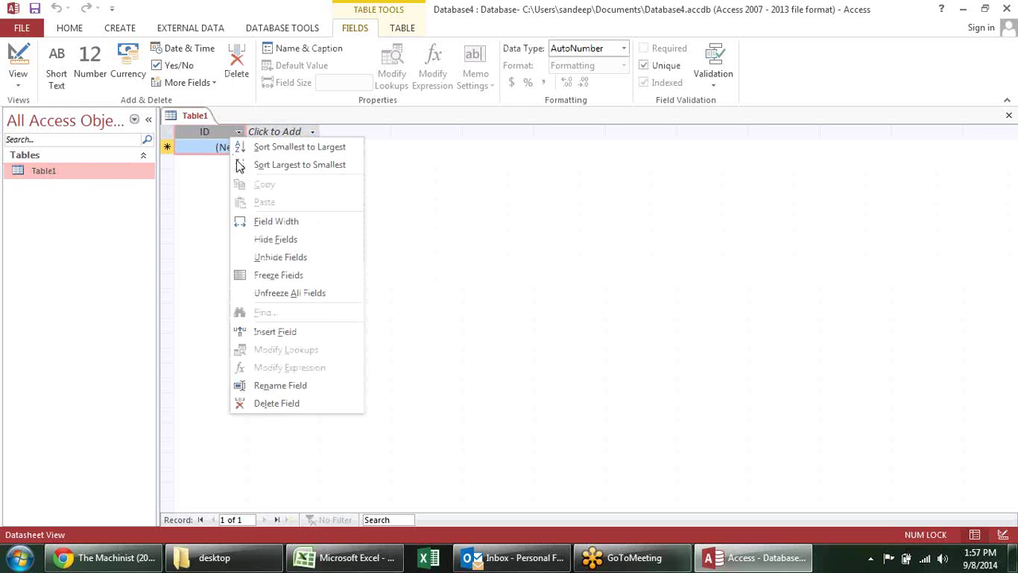
left_click(439, 380)
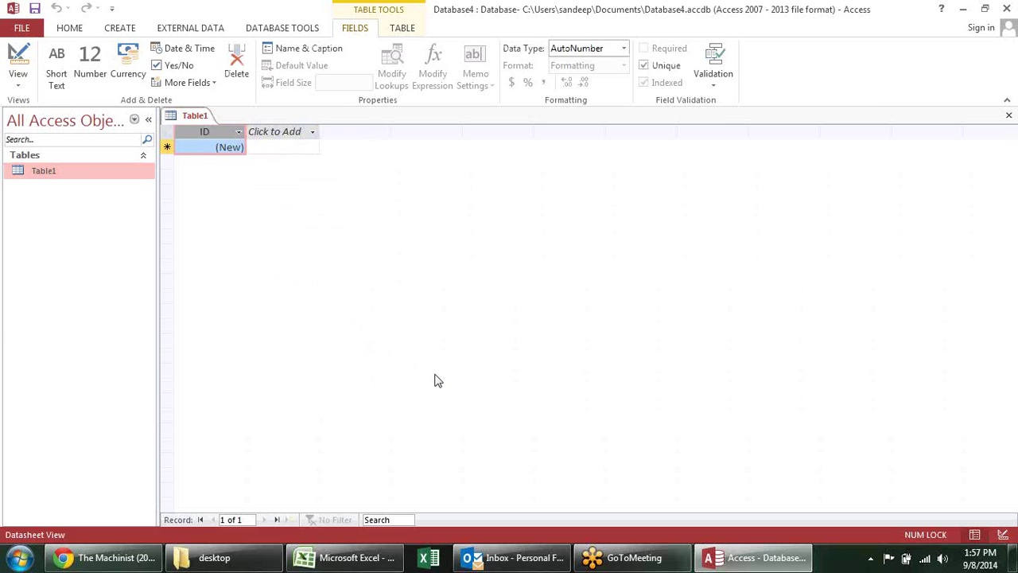
In Excel, cancel copy mode and deselect the copied sales table.
key("alt+Tab")
key("alt+Tab")
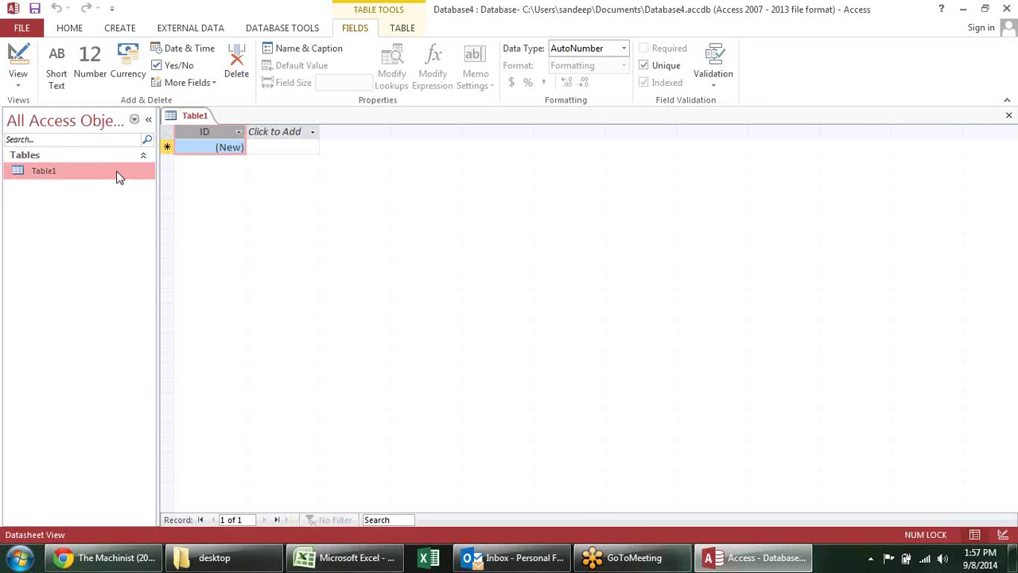
key("alt+Tab")
key("Escape")
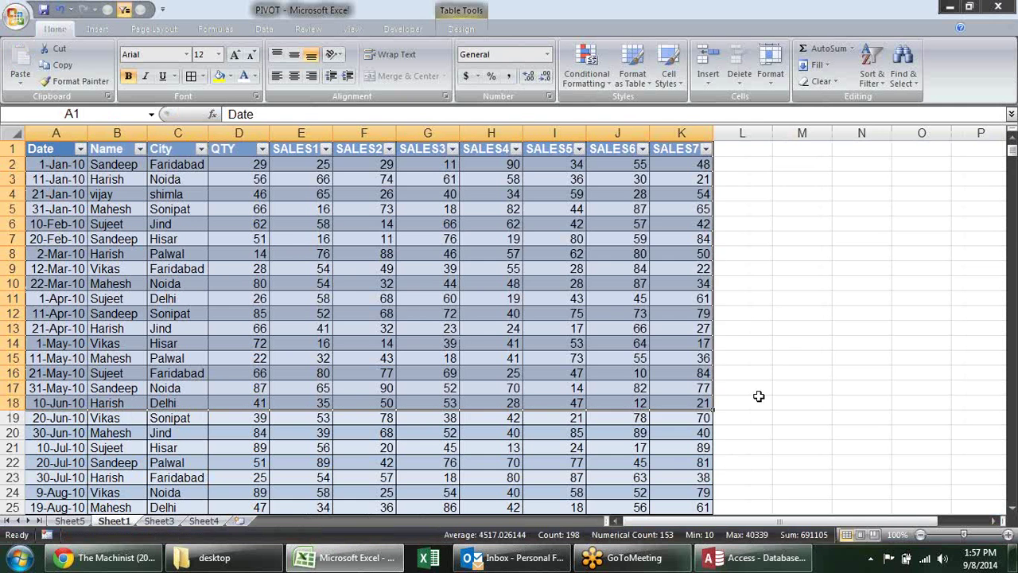
left_click(759, 400)
Try deleting Table1's ID field, dismiss the warning, then show the External Data options.
key("alt+Tab")
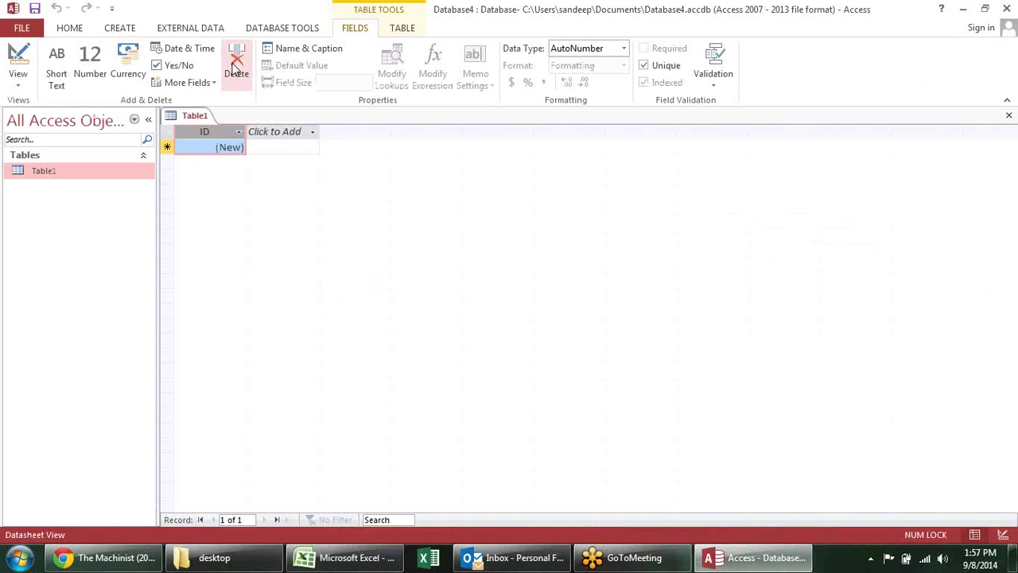
left_click(235, 70)
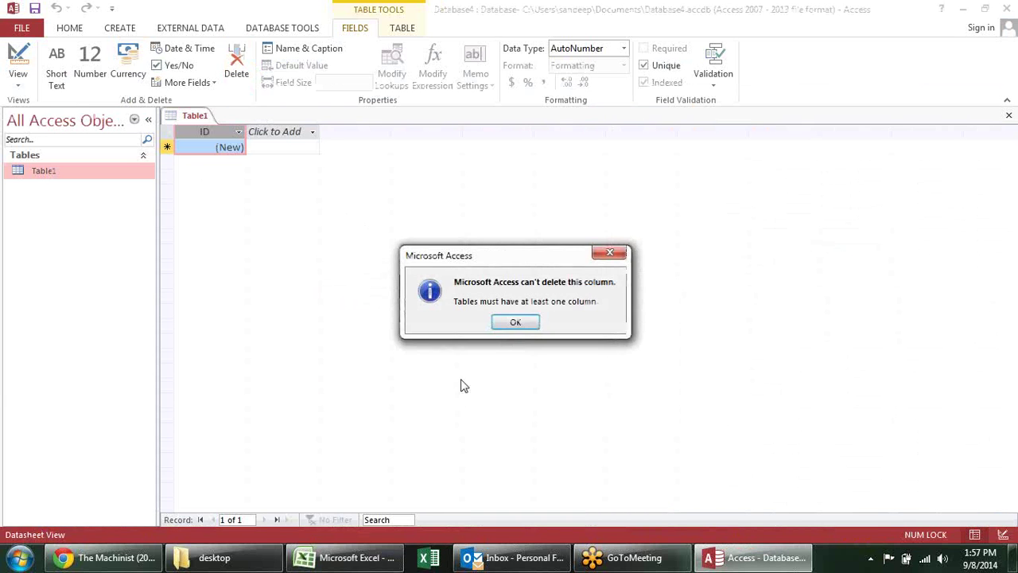
left_click(515, 323)
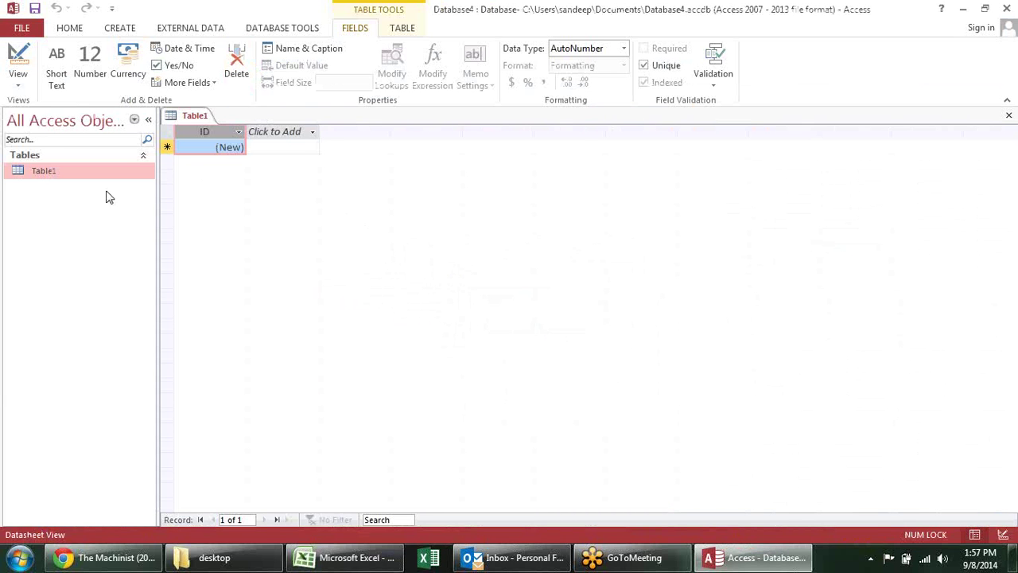
left_click(174, 29)
left_click(137, 64)
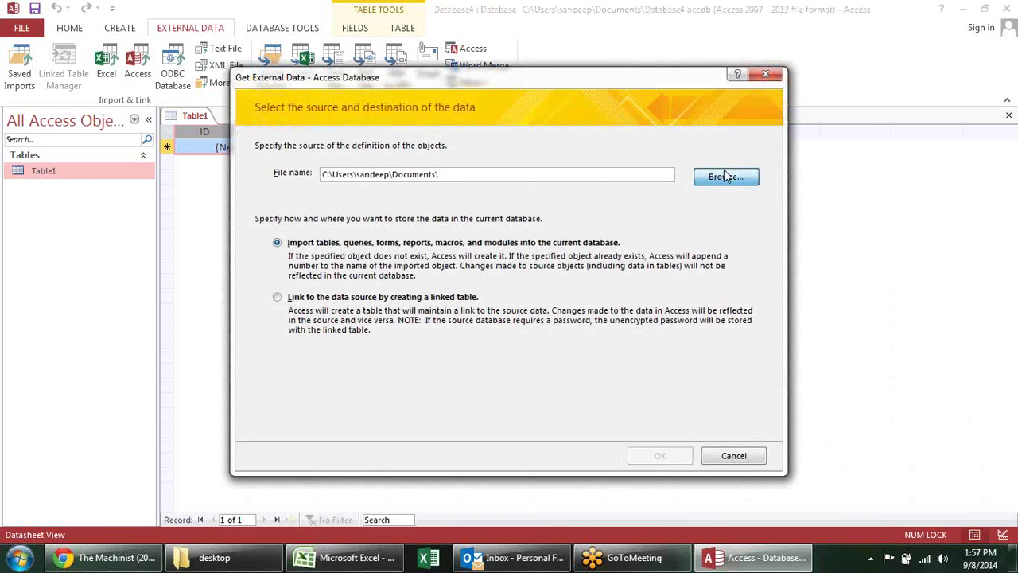
left_click(725, 176)
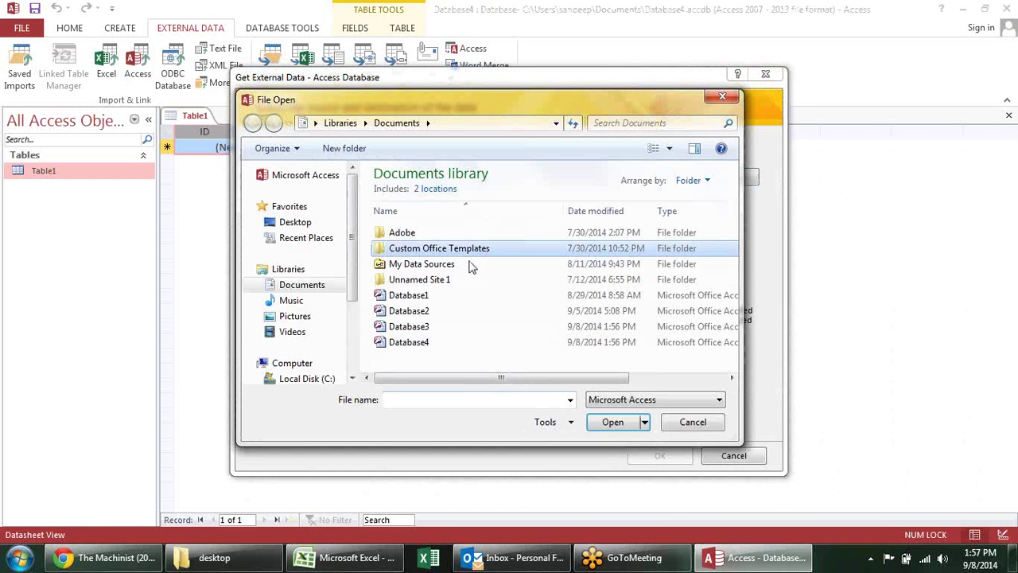
left_click(415, 294)
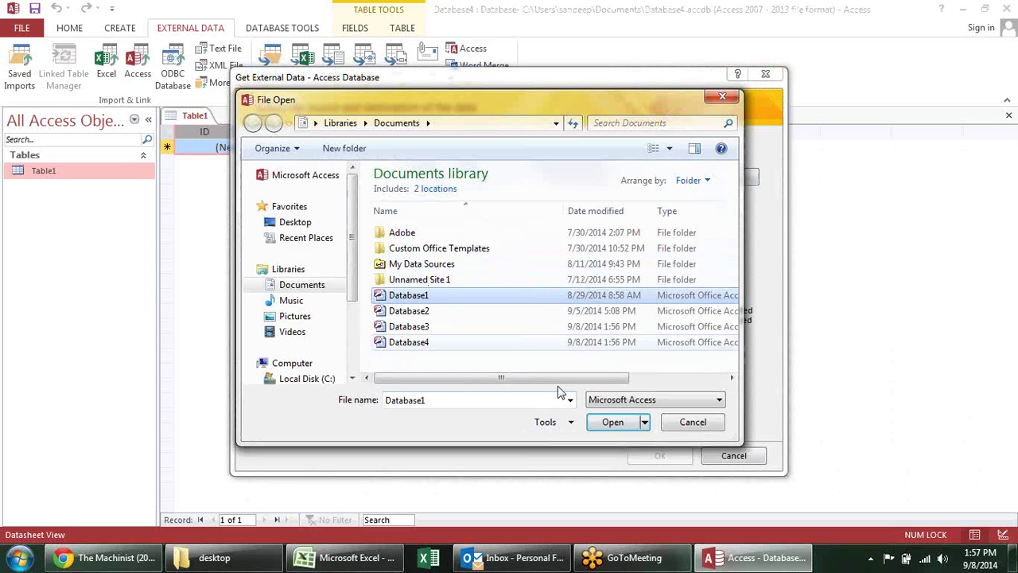
left_click(614, 423)
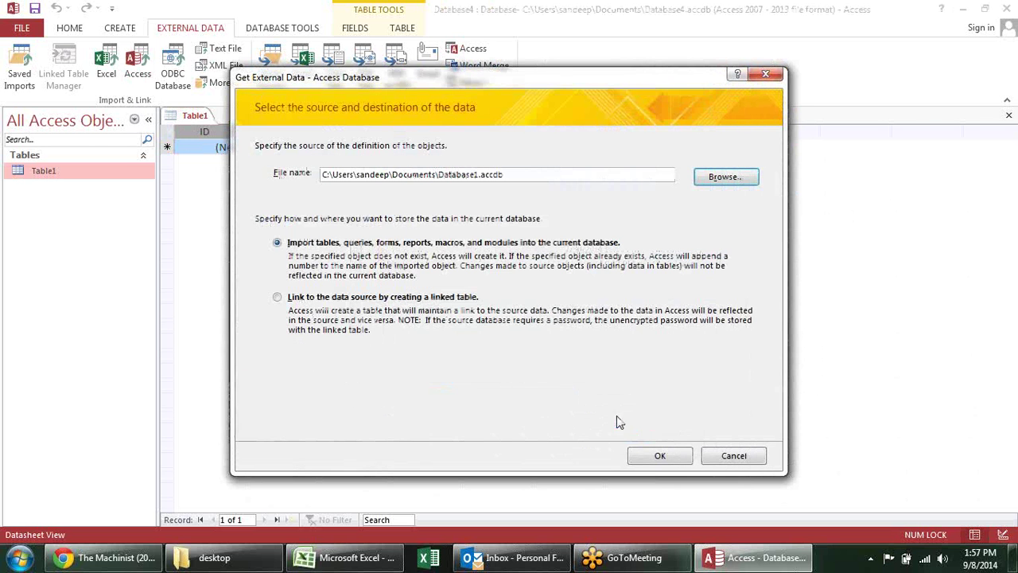
left_click(673, 458)
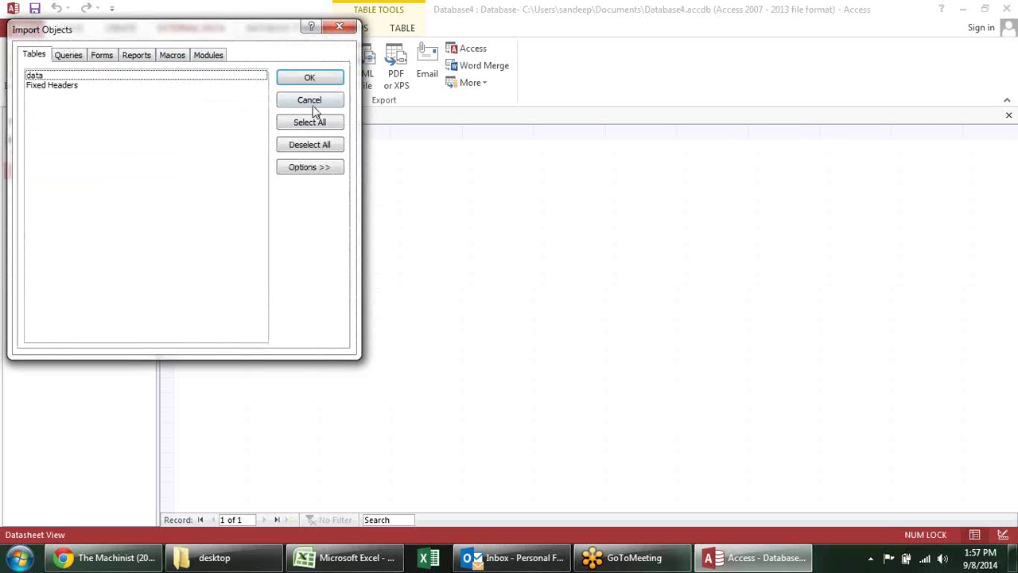
left_click(310, 103)
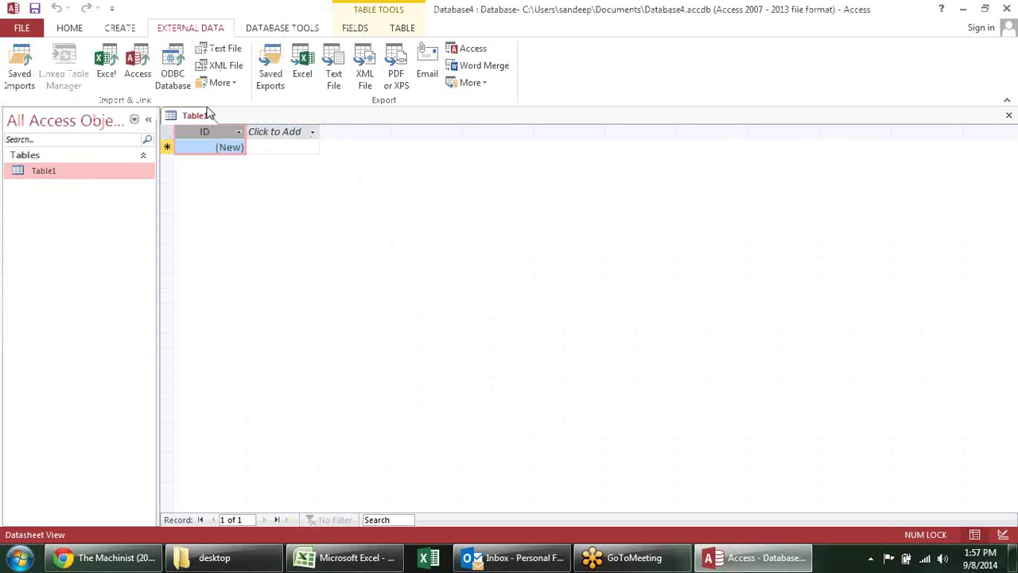
left_click(107, 73)
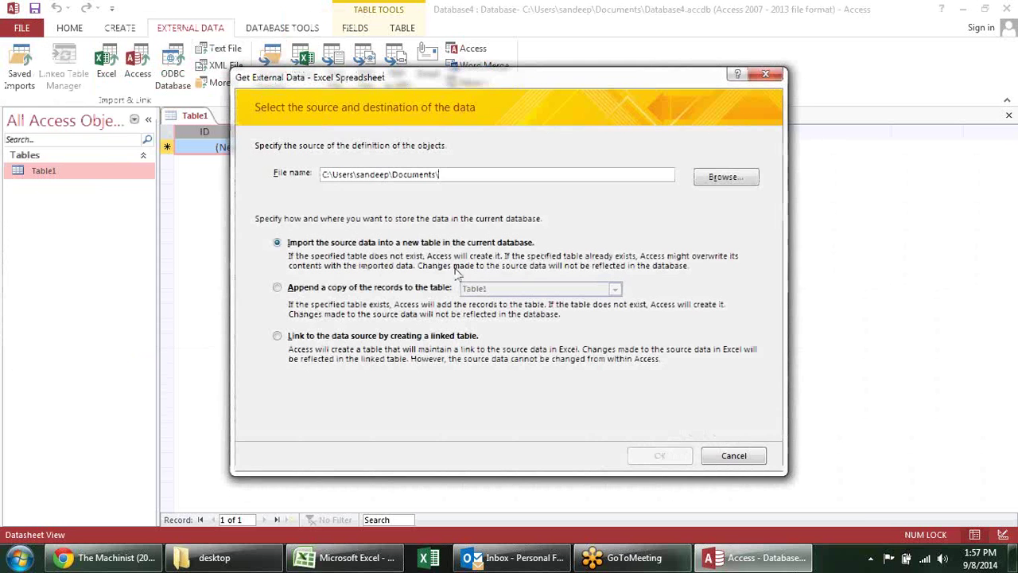
left_click(725, 177)
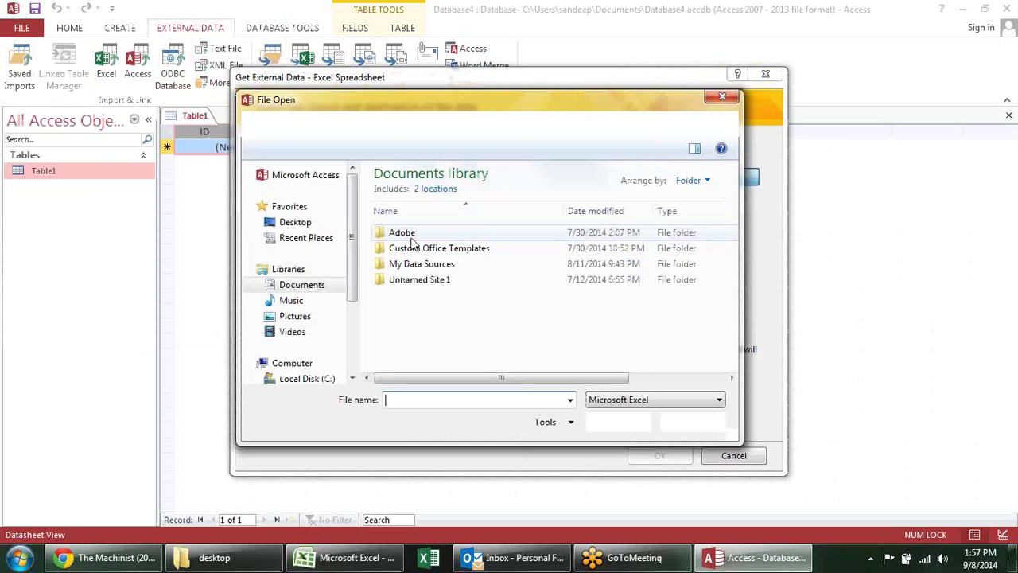
left_click(295, 222)
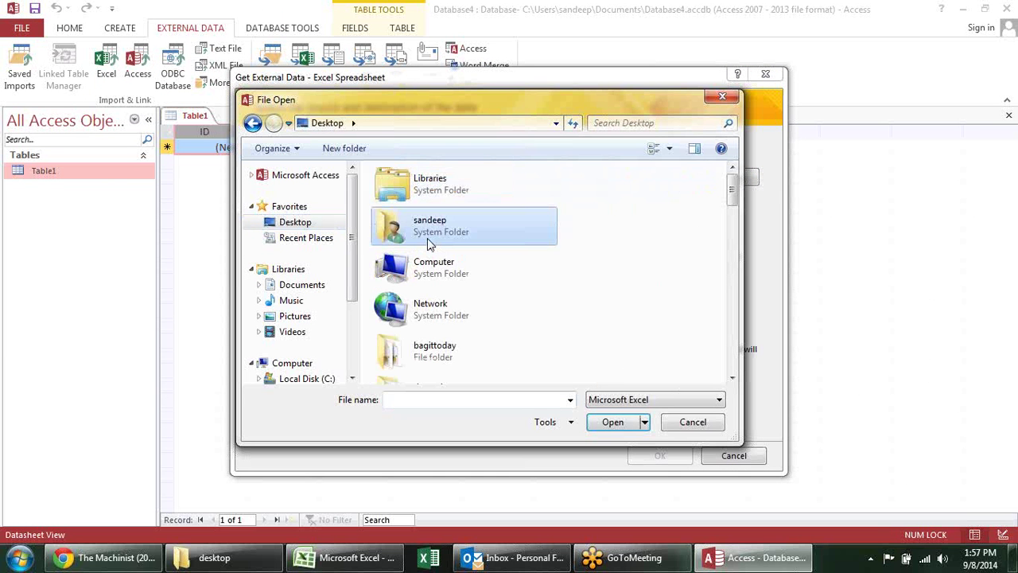
scroll(428, 244, "down", 10)
left_click(428, 239)
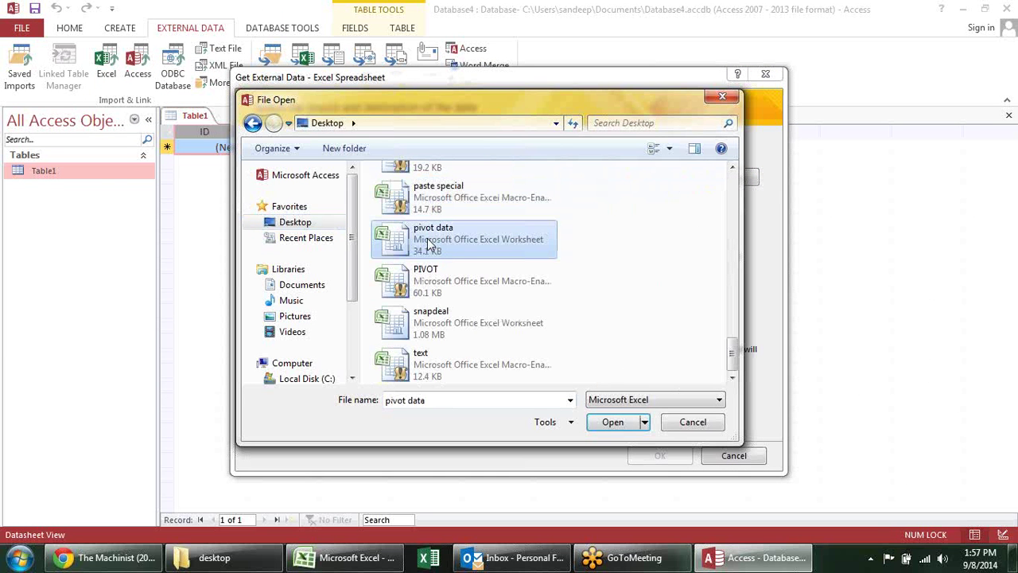
left_click(612, 422)
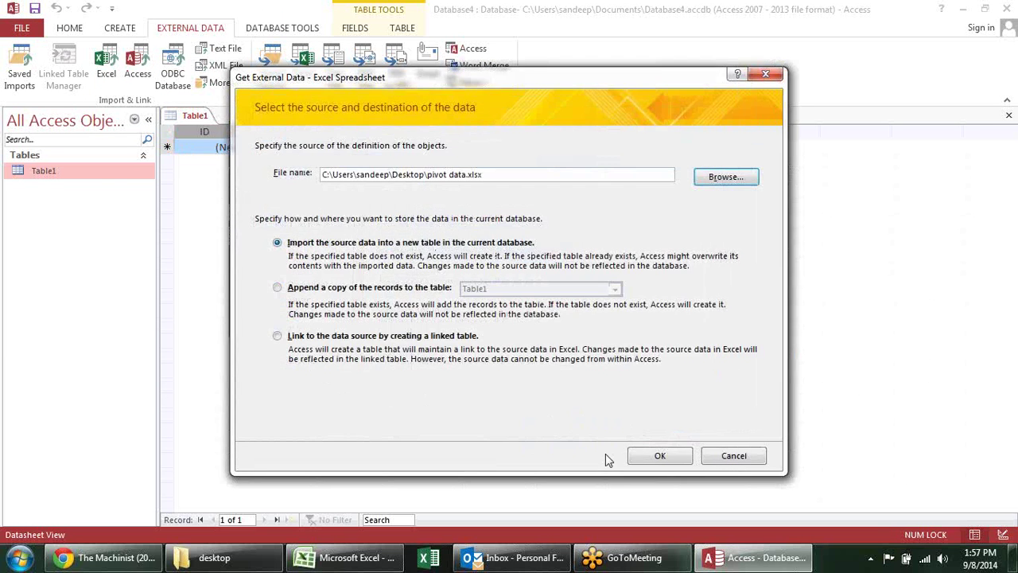
left_click(659, 455)
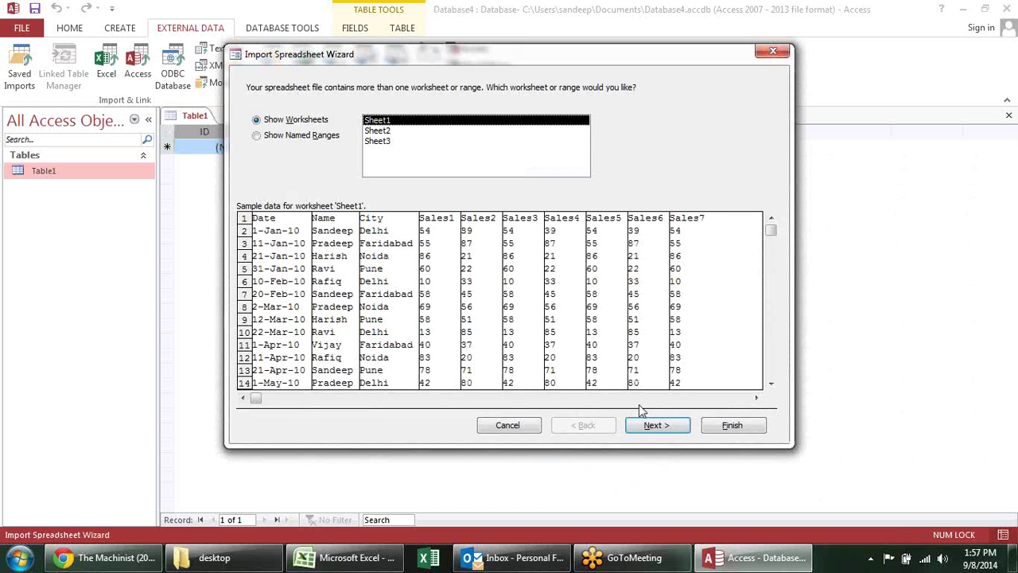
left_click(653, 426)
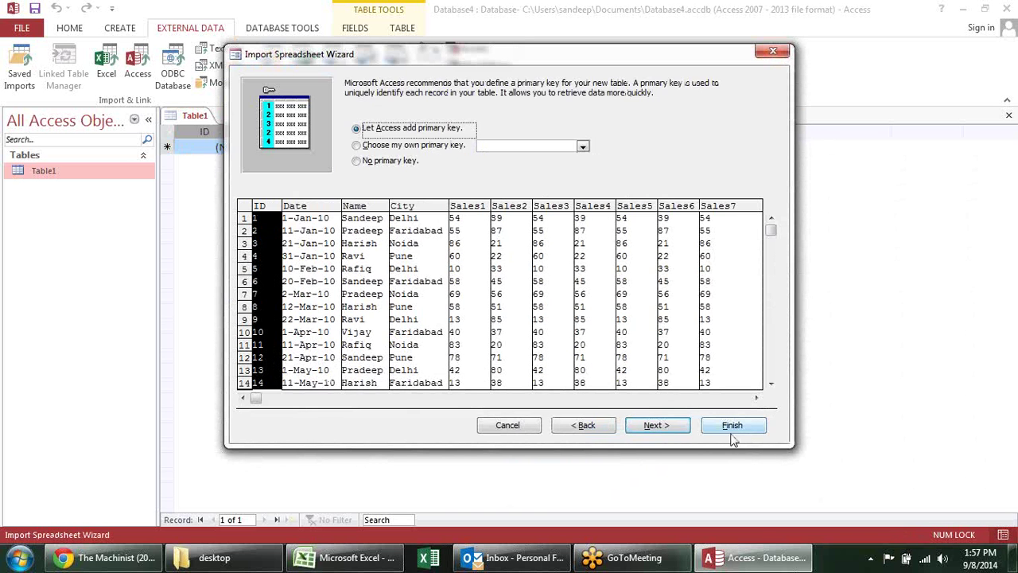
left_click(730, 428)
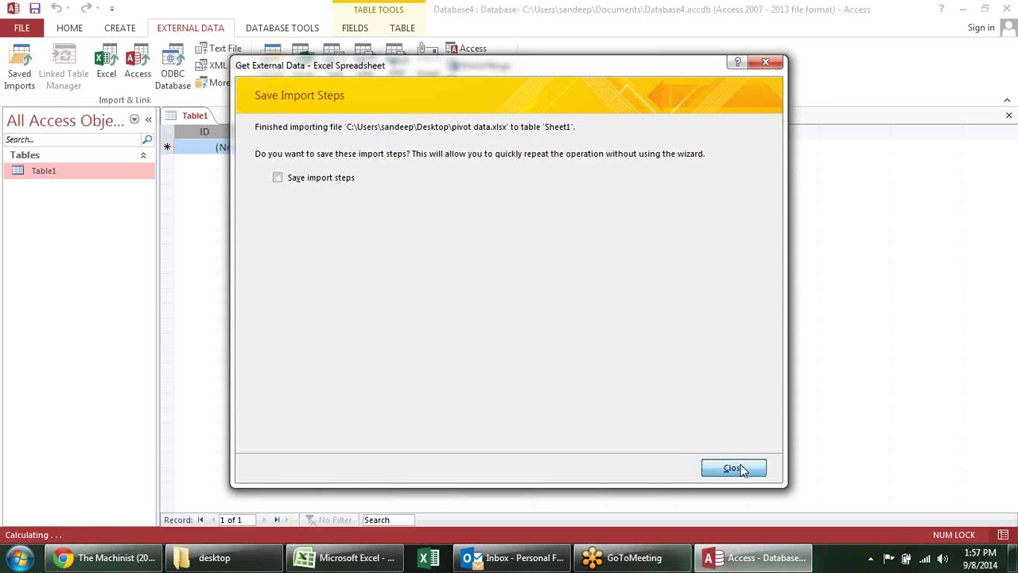
left_click(725, 457)
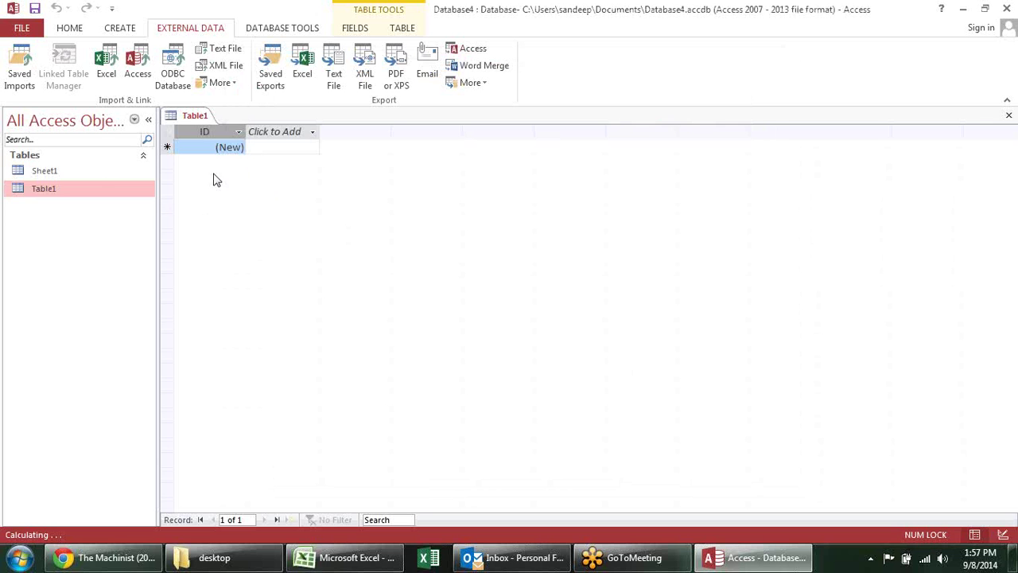
Attempt to delete Table1, save it under its current name, and close Access.
right_click(85, 193)
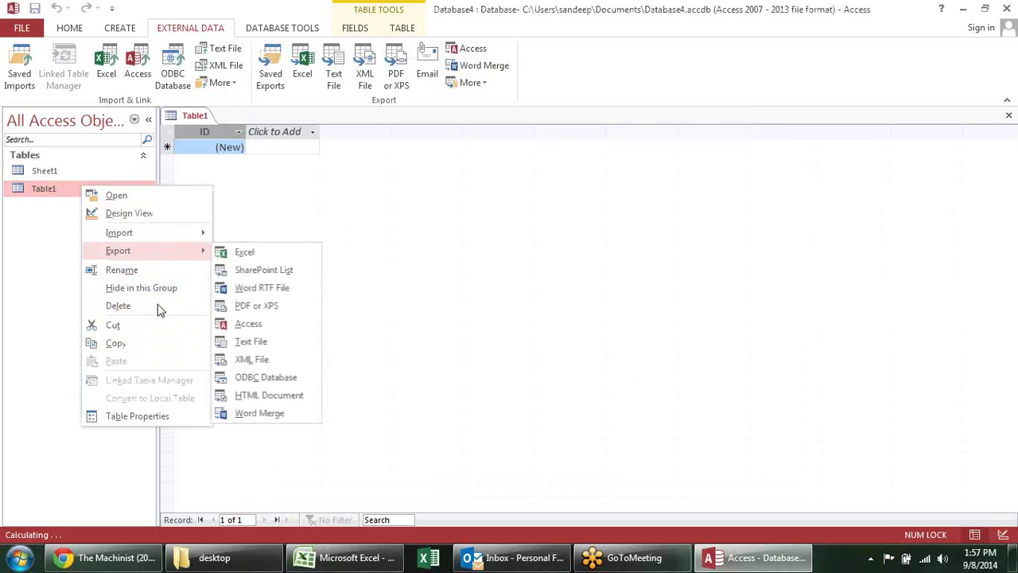
left_click(157, 305)
left_click(513, 323)
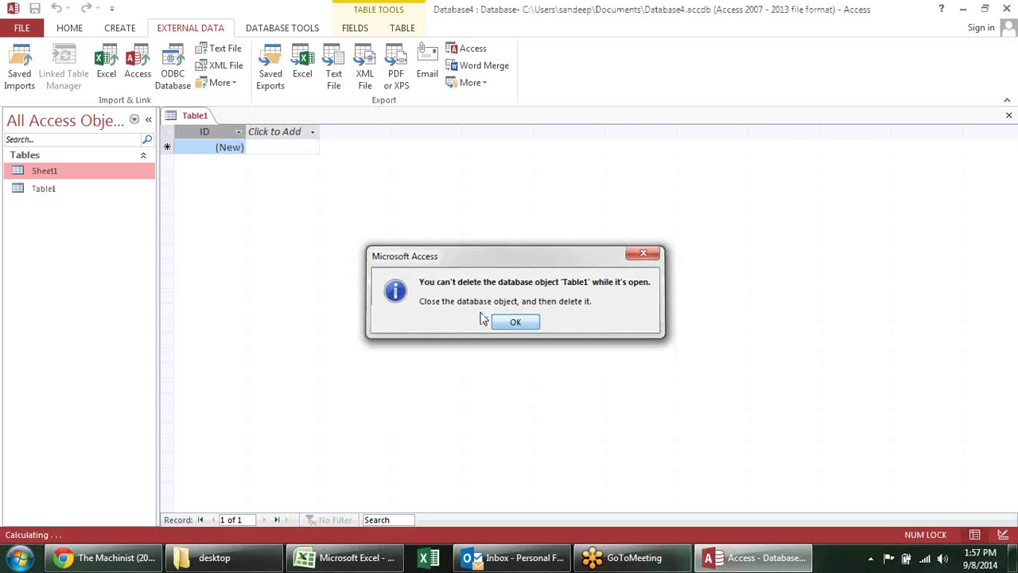
key("ctrl+s")
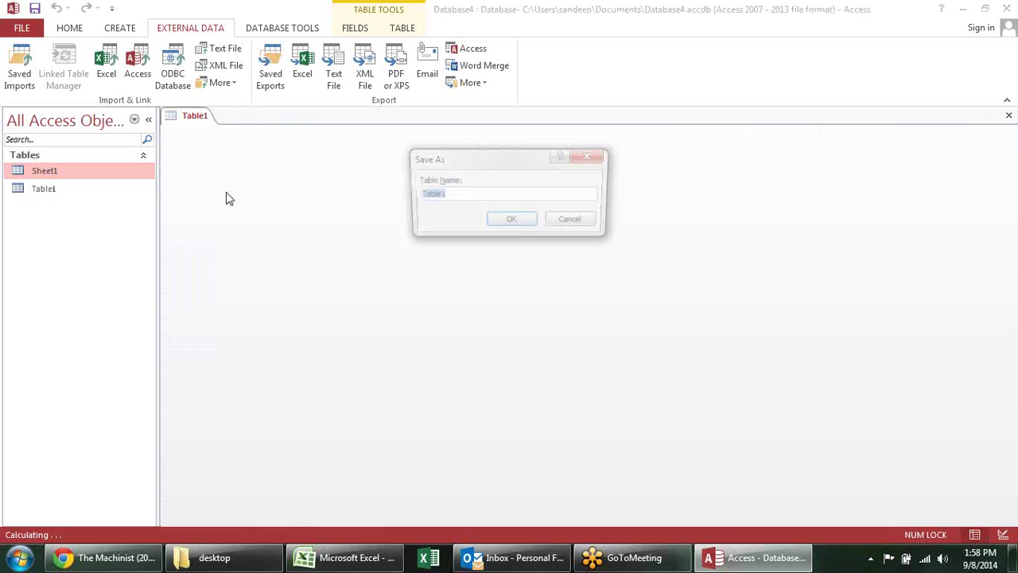
left_click(513, 222)
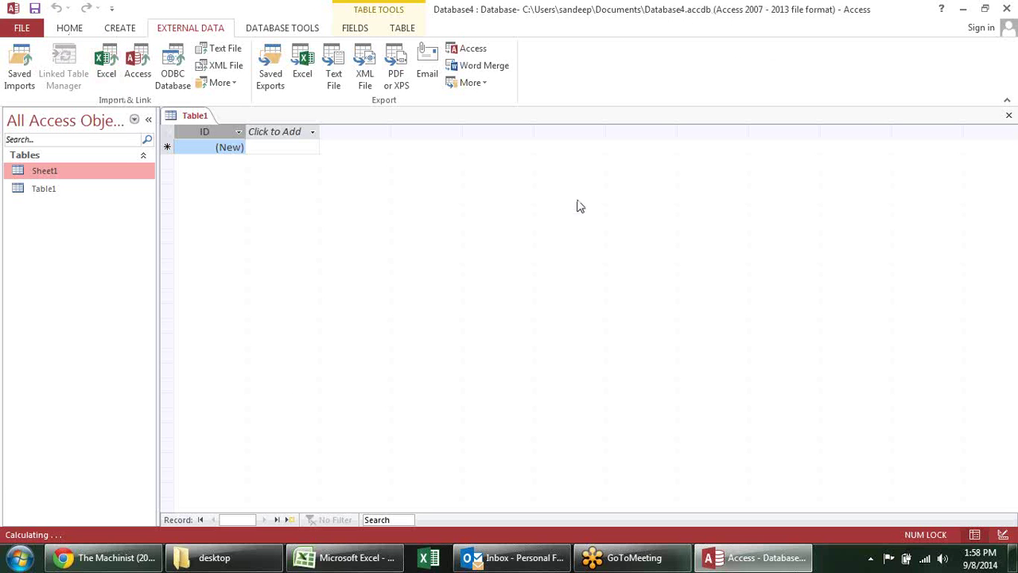
left_click(1012, 6)
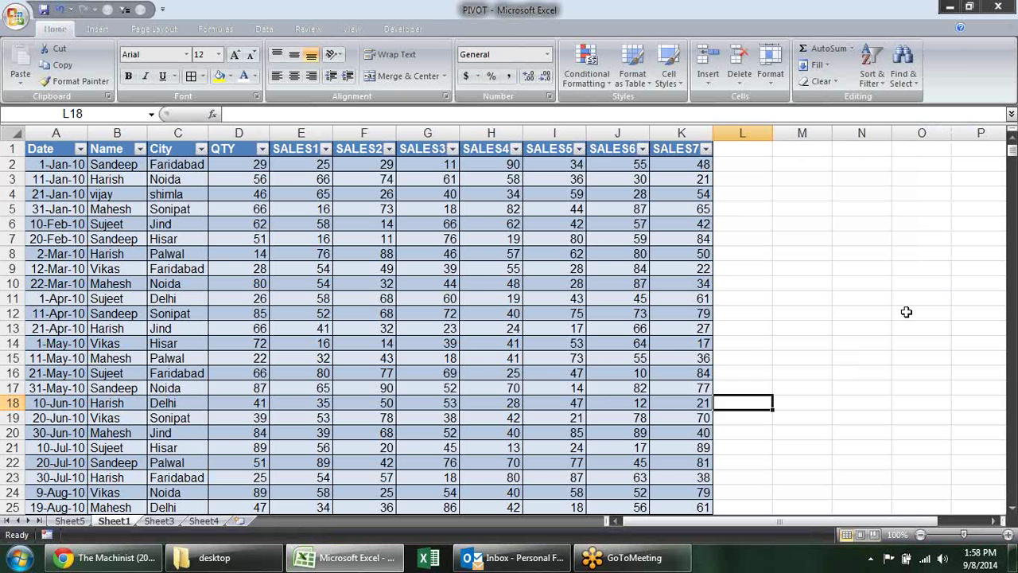
On Sheet4, import Database4's Sheet1 table from Access as a PivotTable report at A1.
left_click(915, 312)
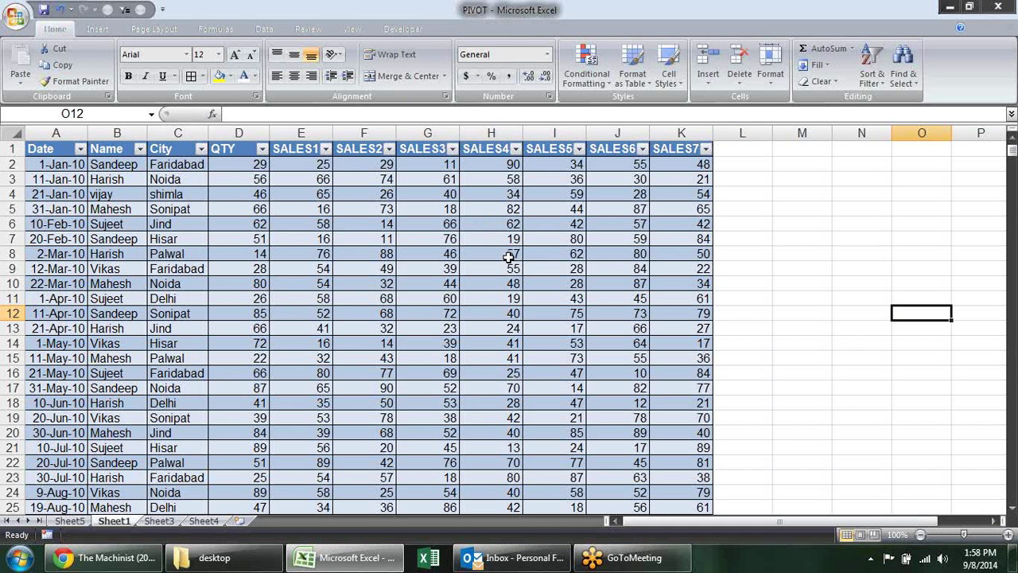
left_click(204, 520)
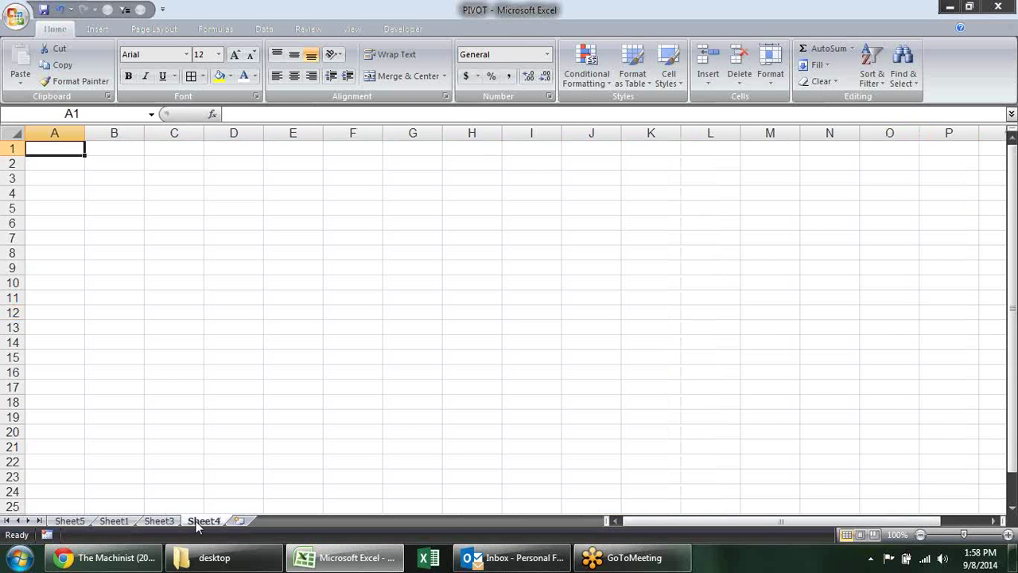
left_click(260, 32)
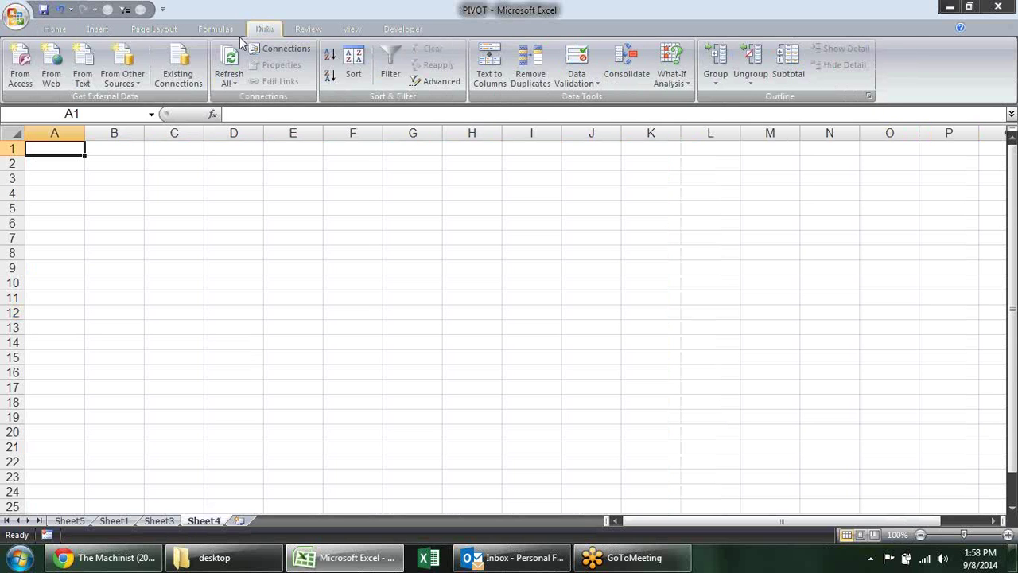
left_click(18, 80)
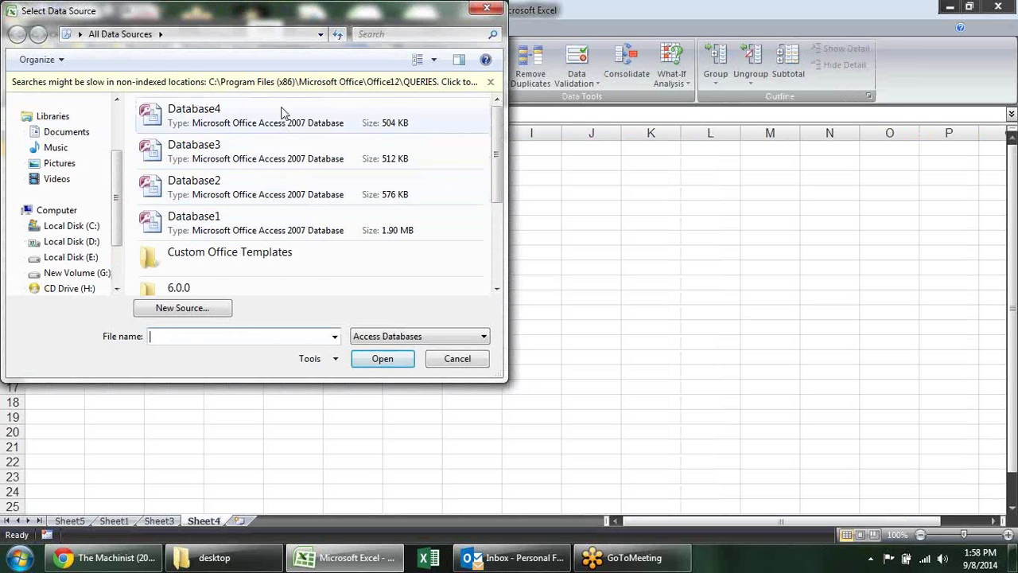
left_click(294, 118)
left_click(372, 359)
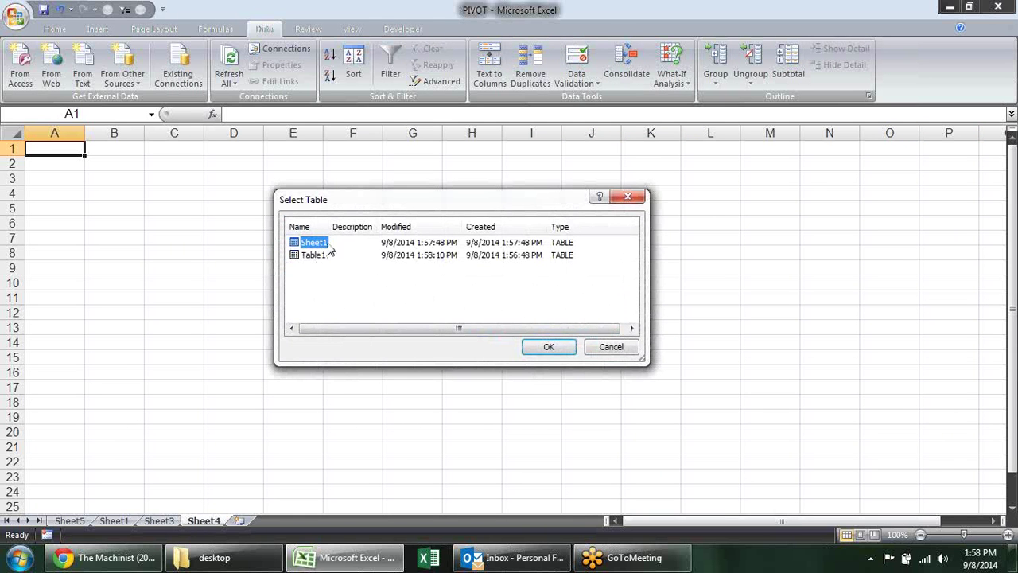
left_click(548, 347)
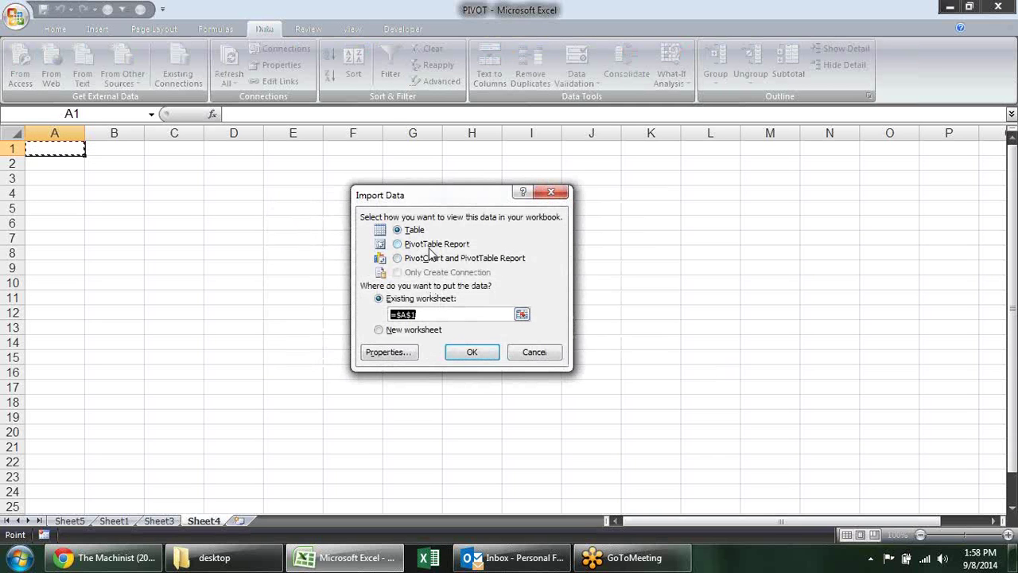
left_click(429, 246)
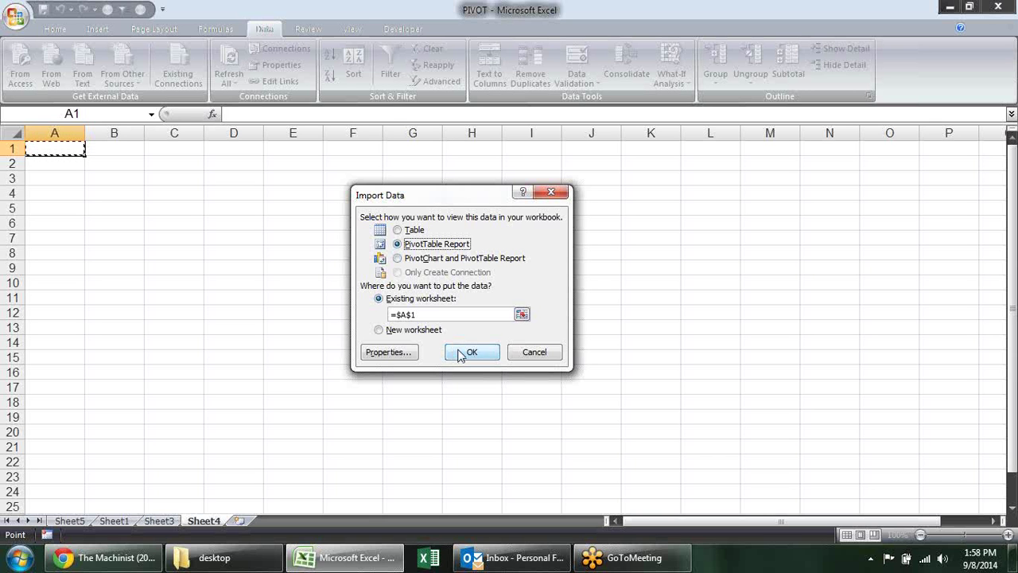
left_click(460, 354)
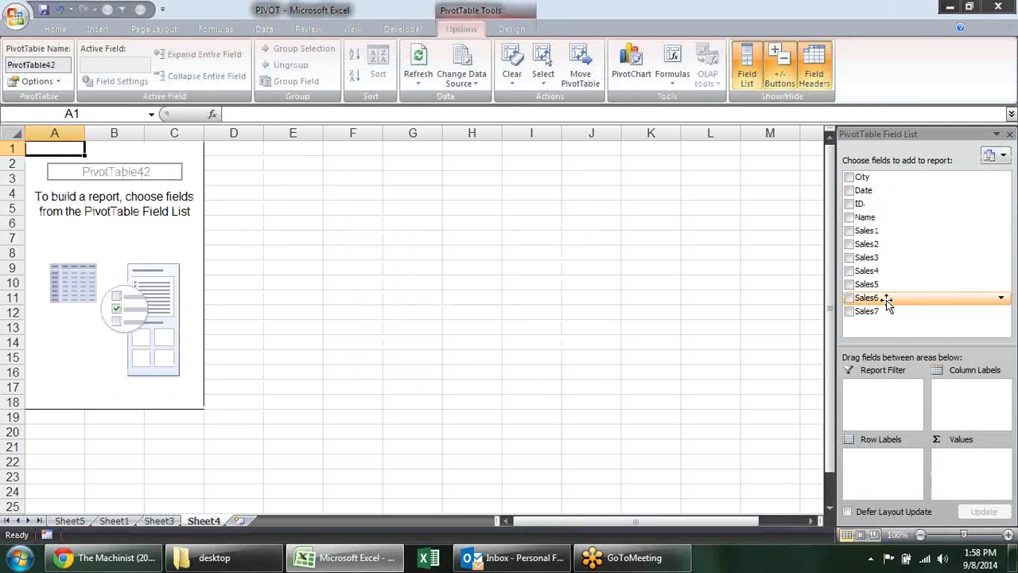
Put Name in Row Labels and Sales1 in Values, giving Count of Sales1 totalling 488.
left_click(849, 190)
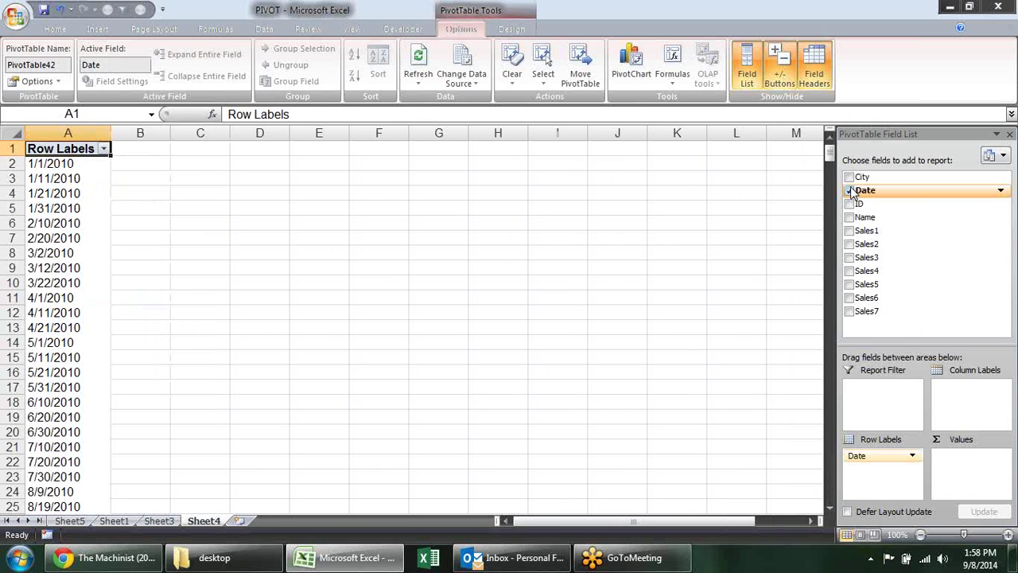
left_click(850, 190)
left_click(849, 218)
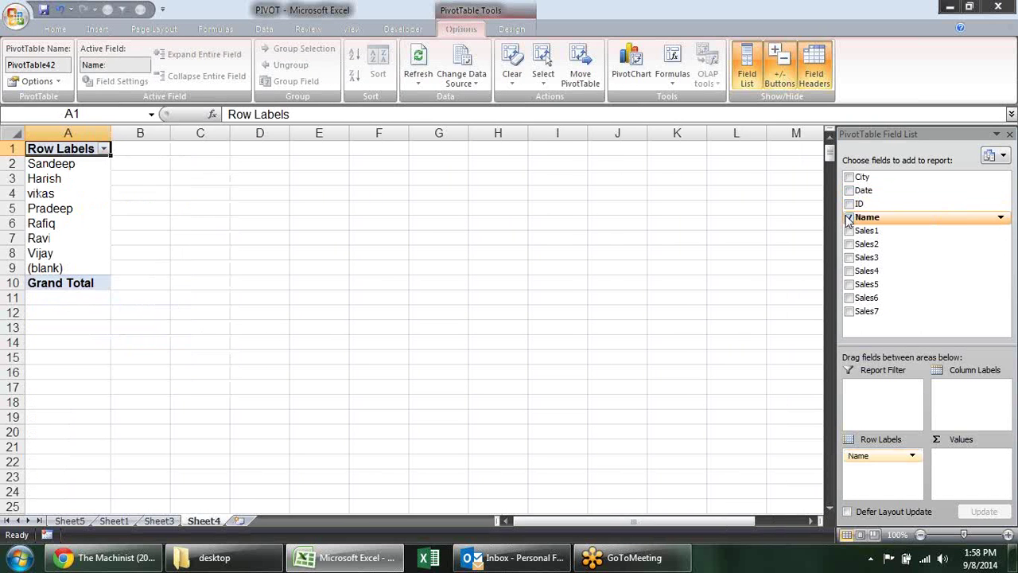
left_click(851, 231)
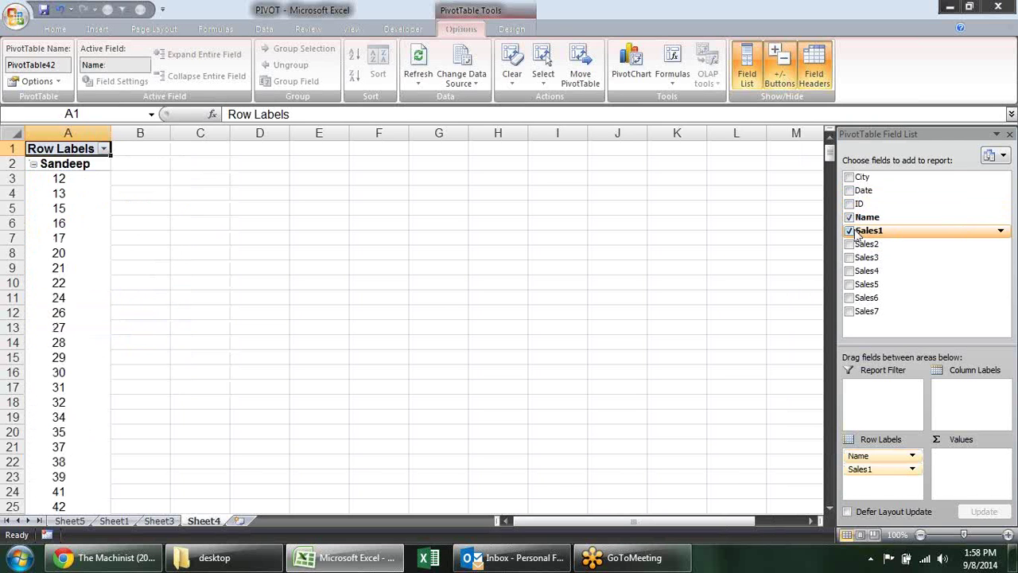
left_click_drag(902, 470, 964, 470)
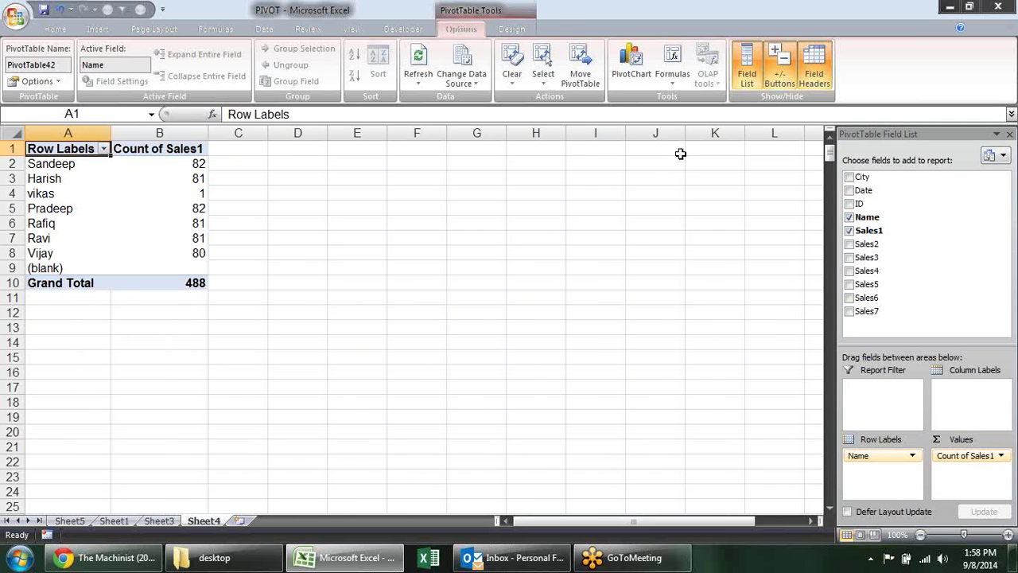
left_click(476, 196)
left_click(404, 30)
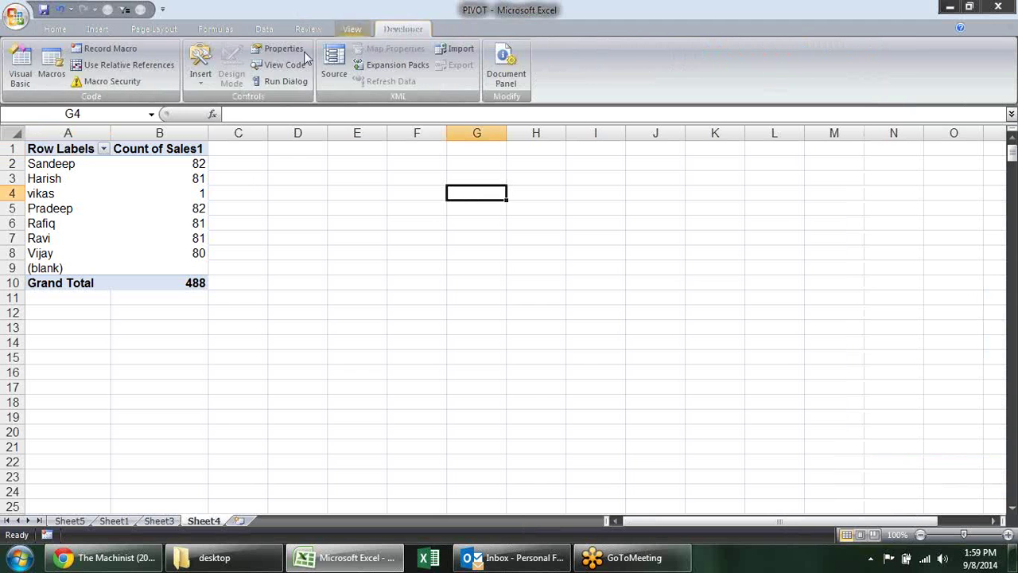
left_click(262, 30)
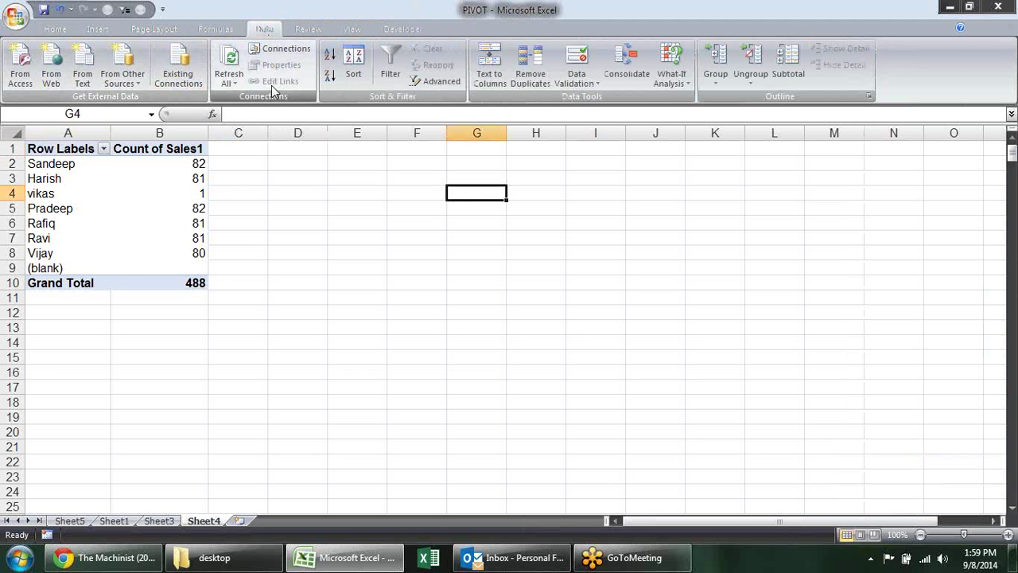
left_click(290, 48)
key("Escape")
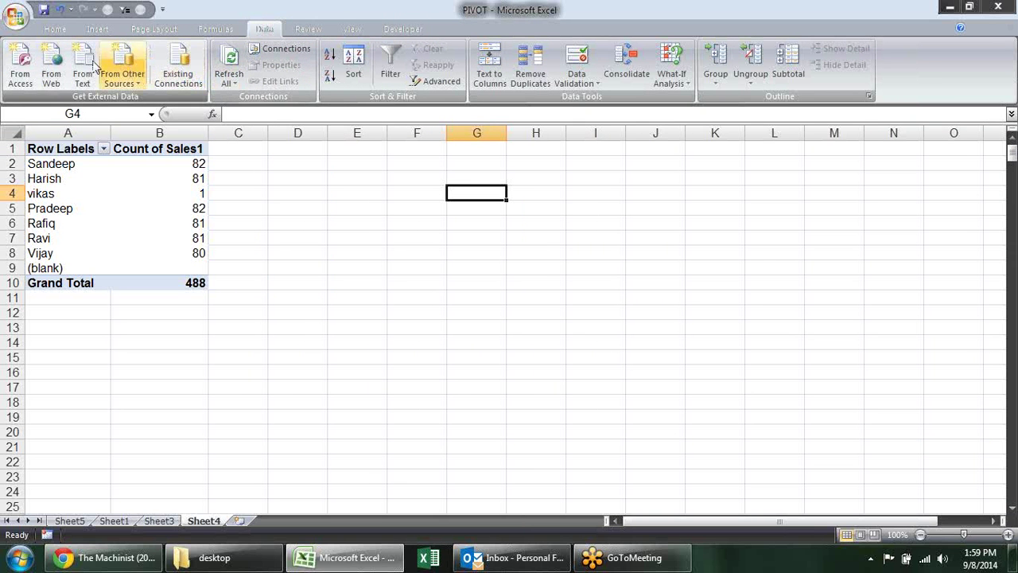
left_click(139, 84)
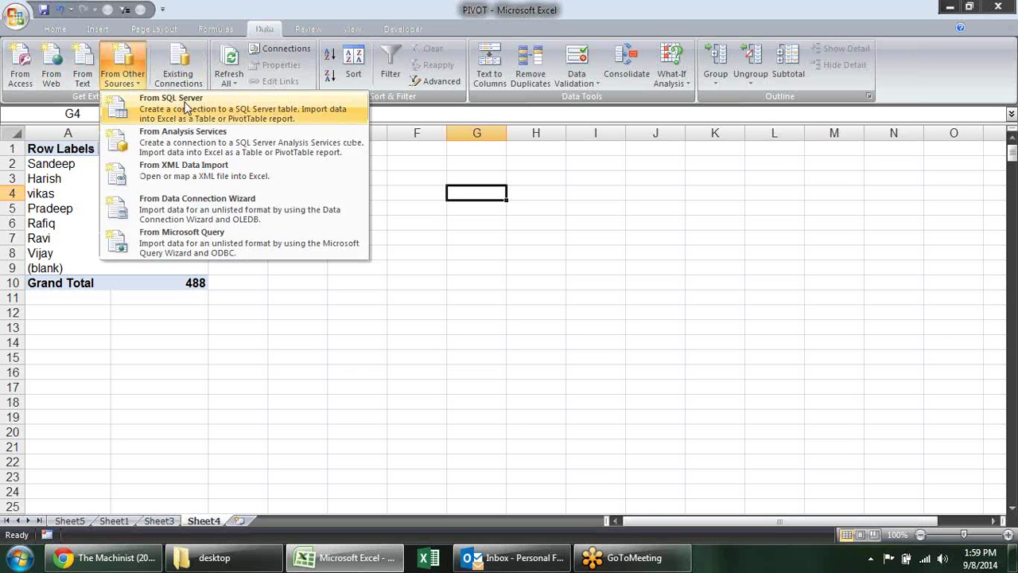
left_click(186, 112)
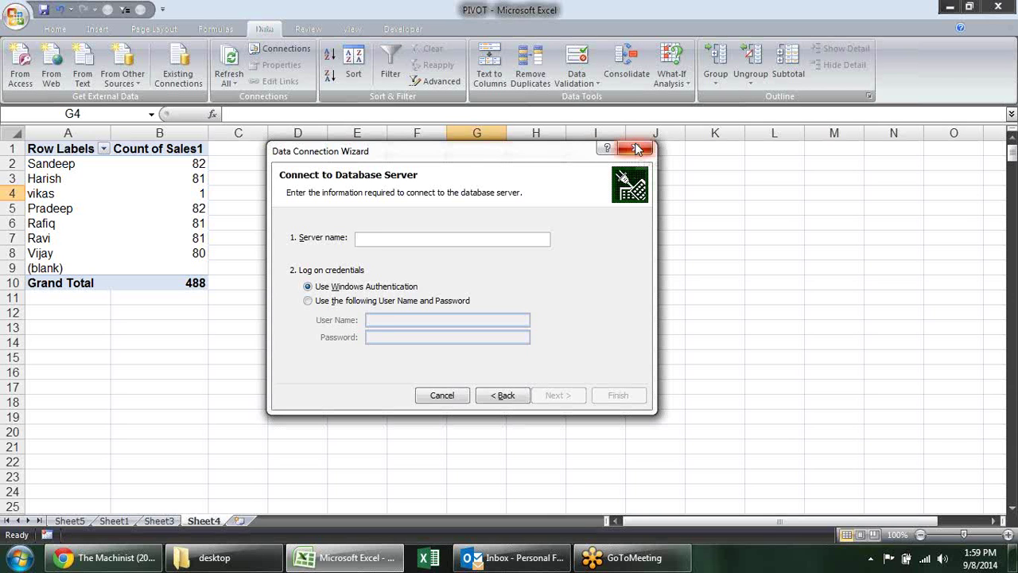
left_click(637, 149)
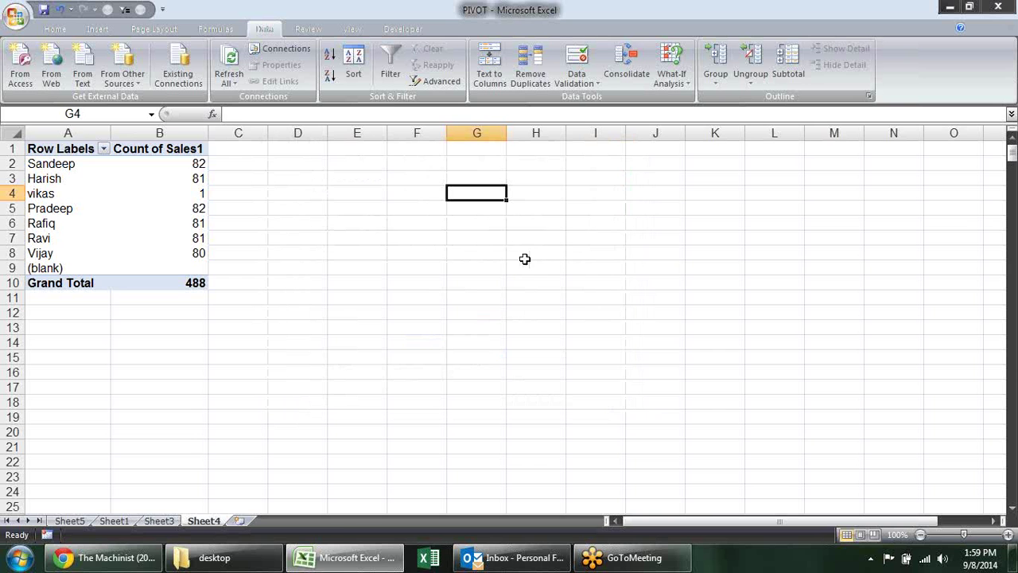
Check Sheet1 and the Sheet5 pivot, select D8, then close Excel, saving PIVOT.xlsm.
left_click(113, 521)
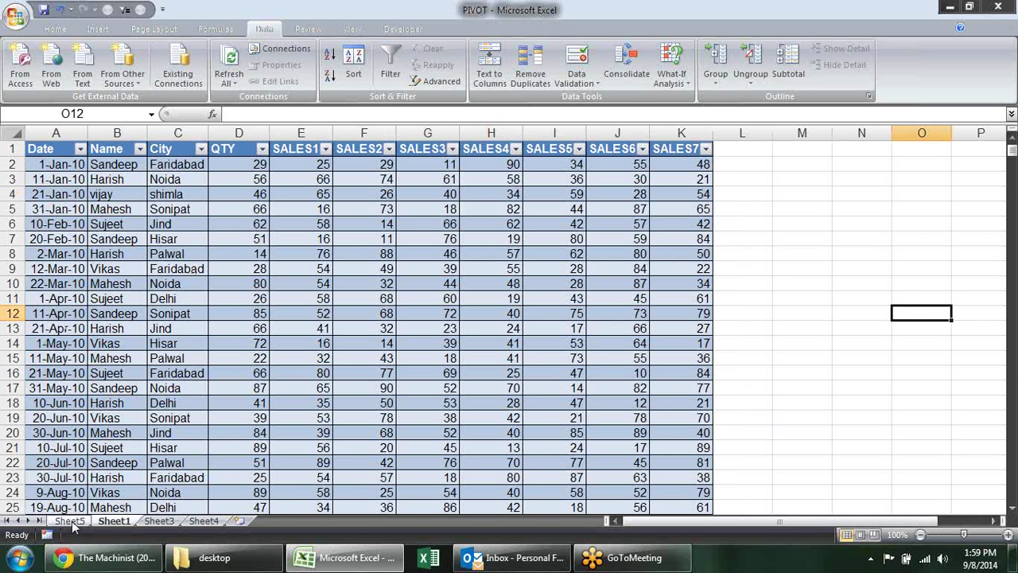
left_click(70, 521)
left_click(434, 263)
left_click(309, 258)
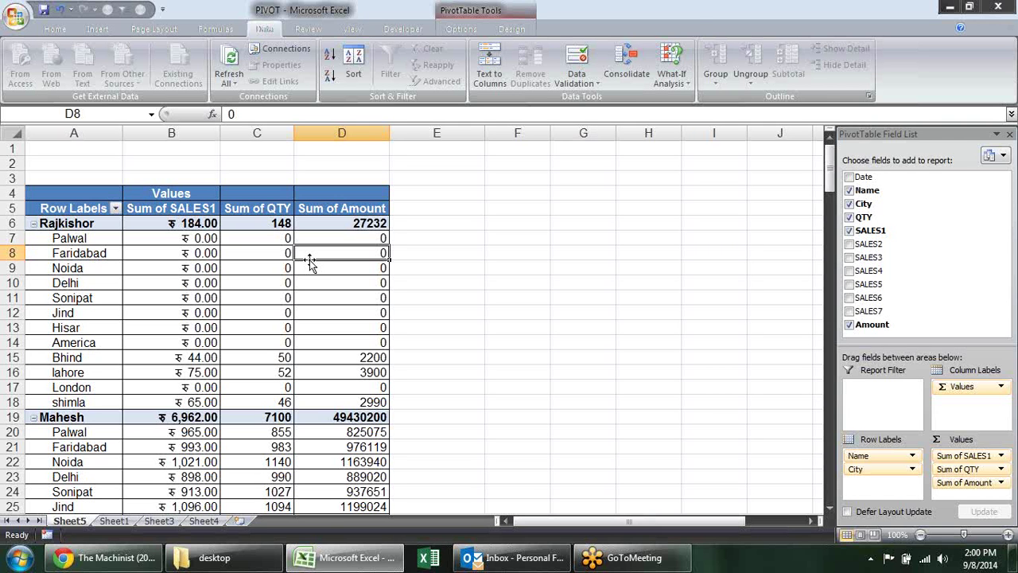
left_click(998, 7)
left_click(452, 316)
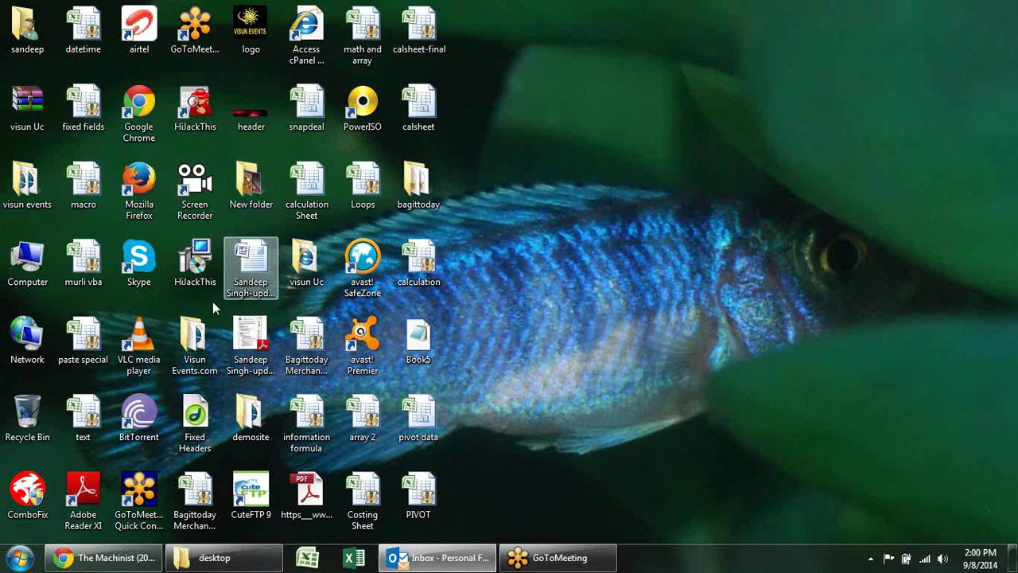
Browse Computer to Local Disk (E:) and open its desktop folder.
double_click(27, 258)
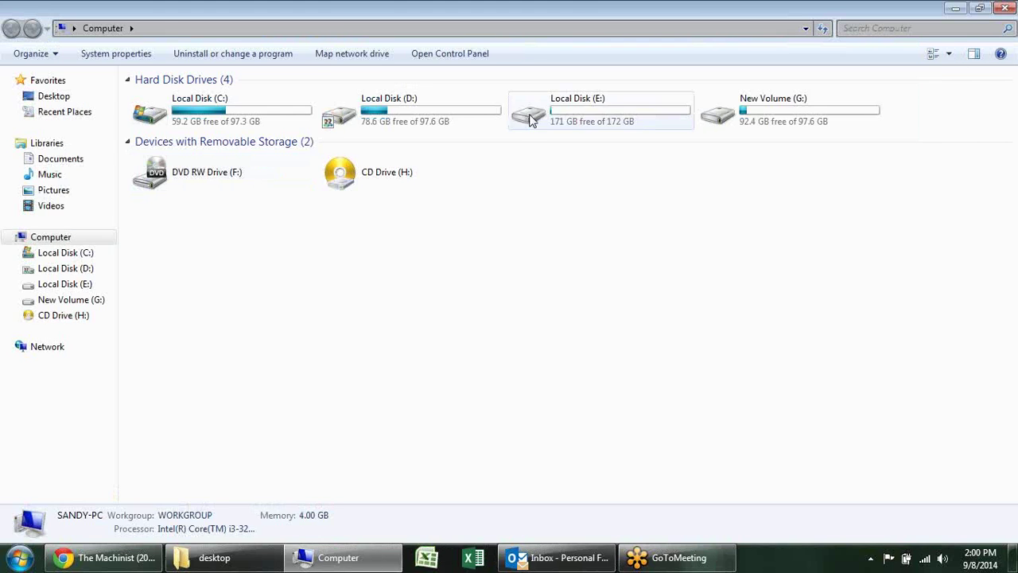
double_click(552, 114)
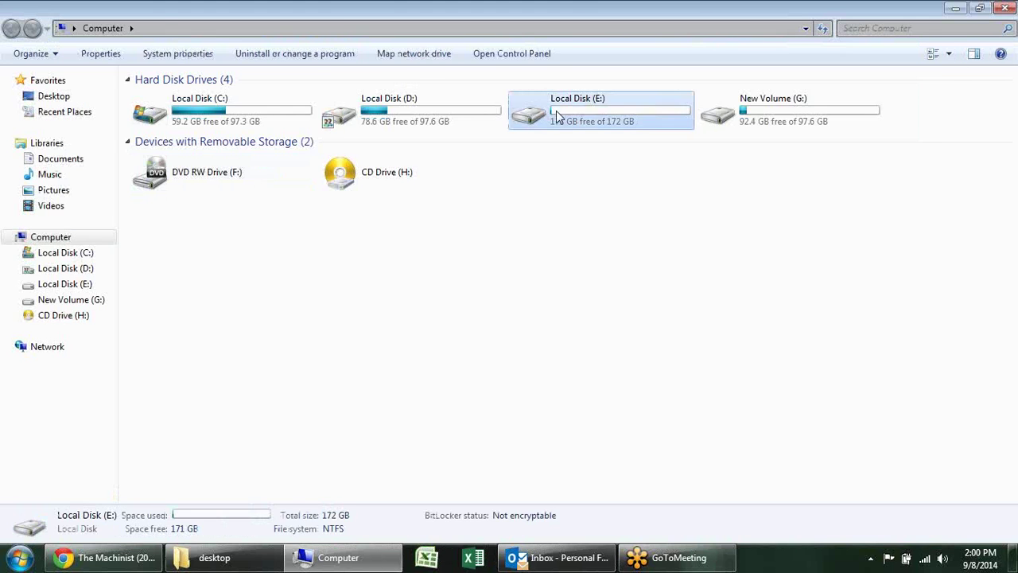
left_click(271, 163)
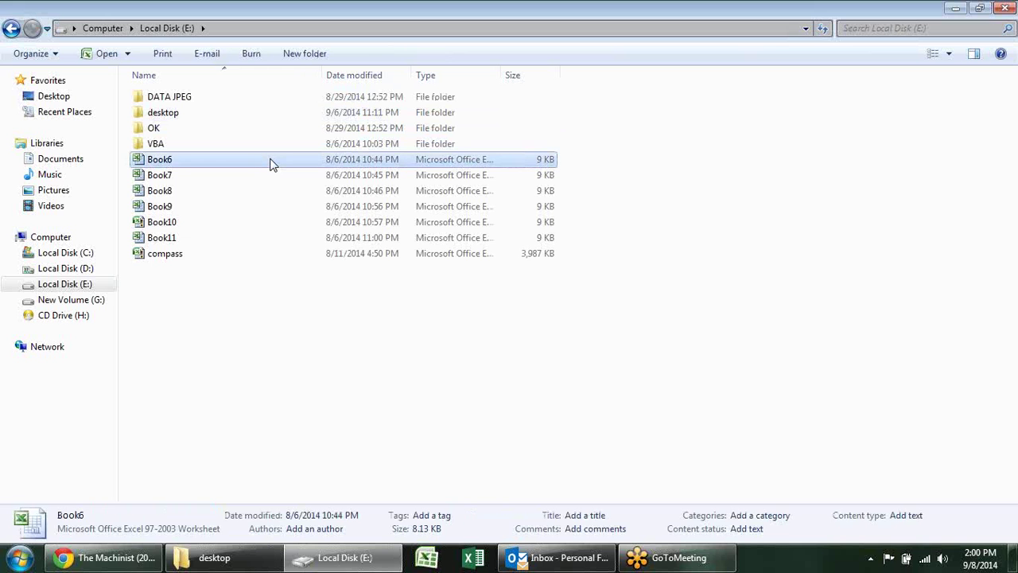
key("Home")
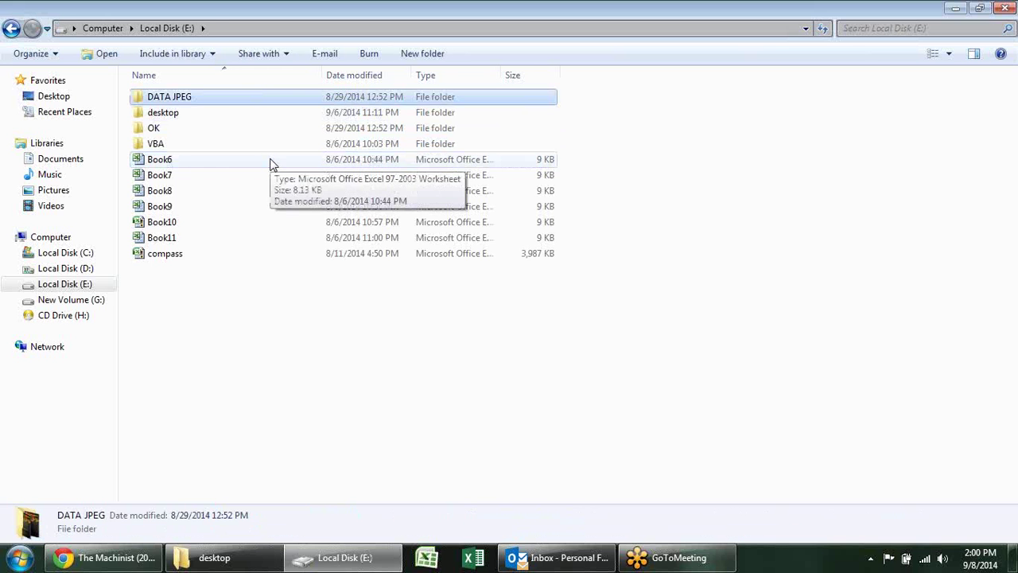
key("Down")
key("Return")
Select the powerpivot workbook and open it with Microsoft Excel.
key("p")
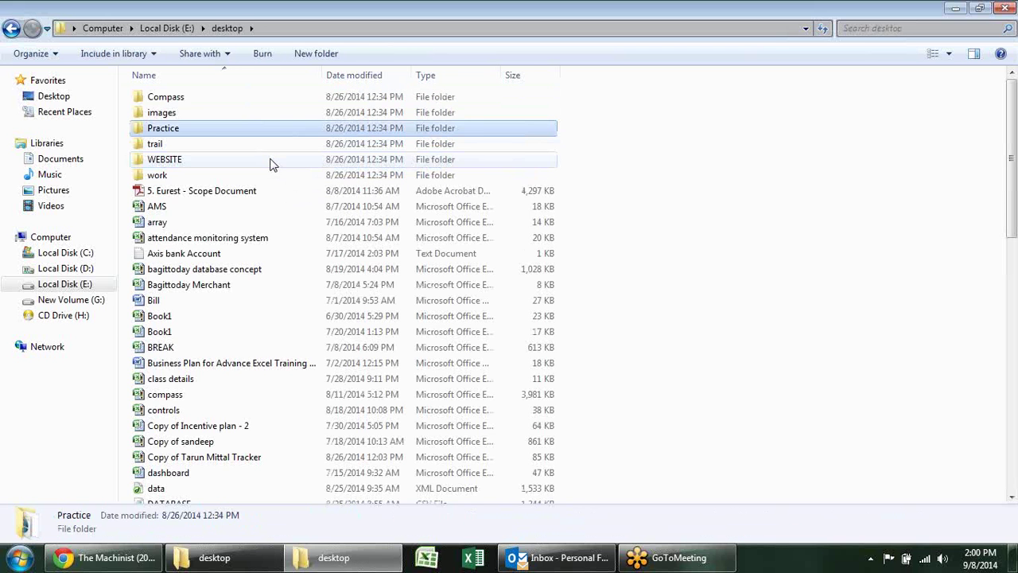
key("i")
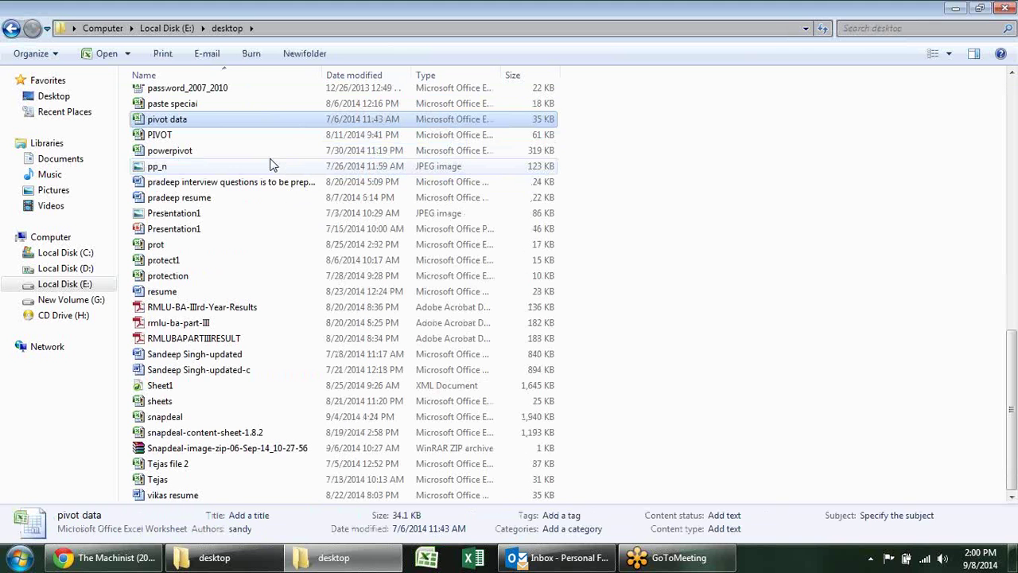
key("Down")
key("Down")
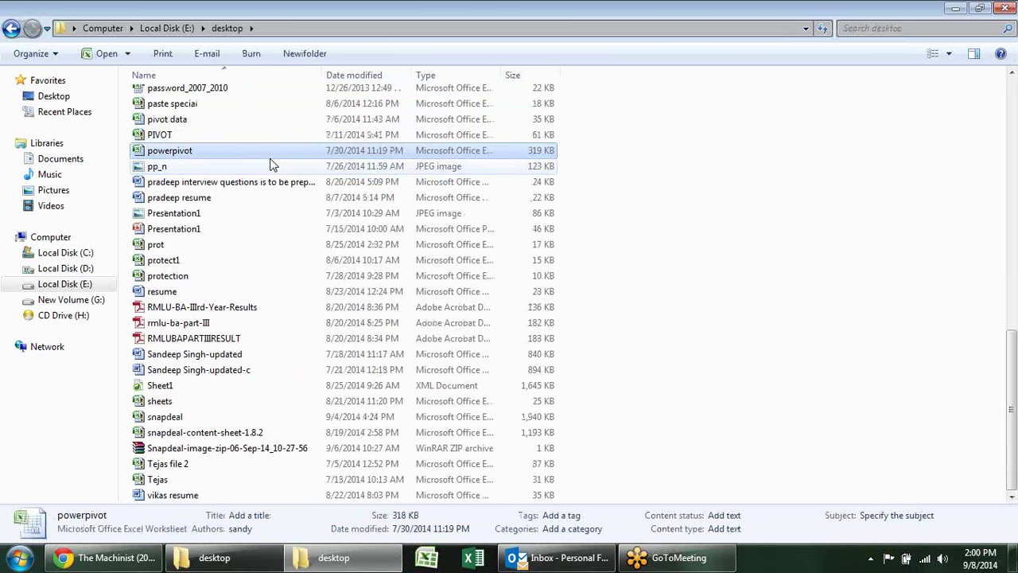
key("Return")
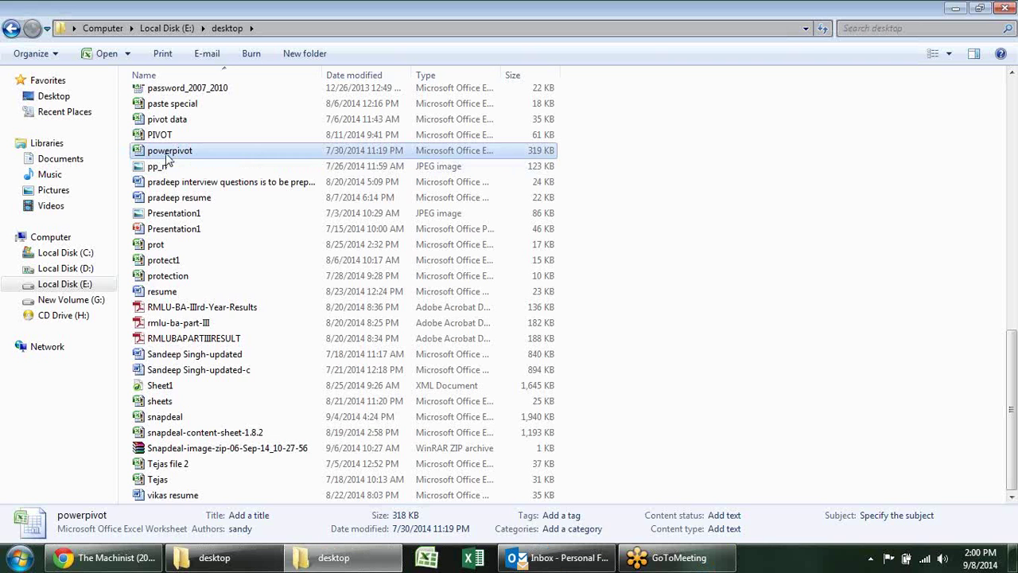
right_click(166, 156)
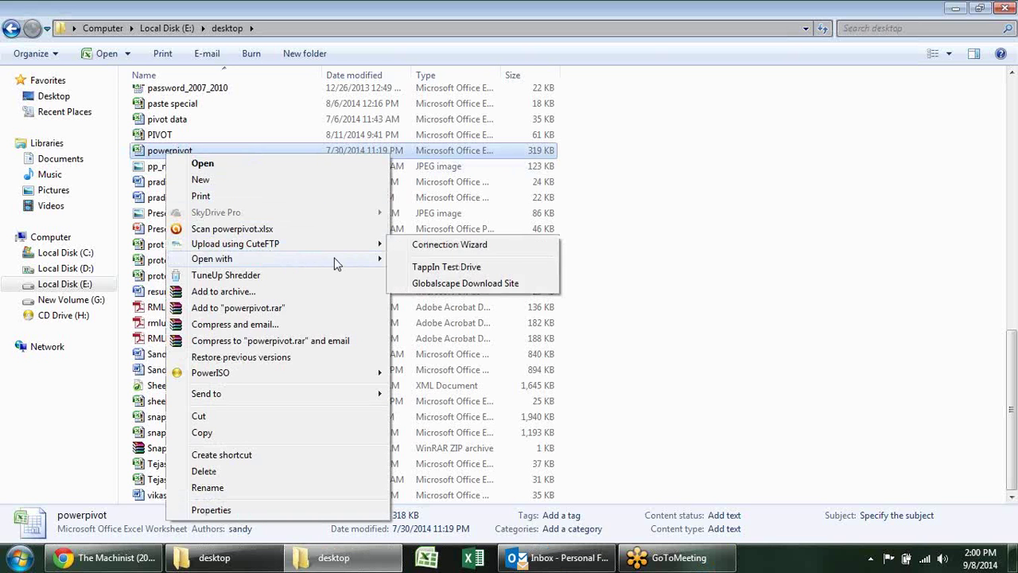
mouse_move(334, 258)
left_click(440, 259)
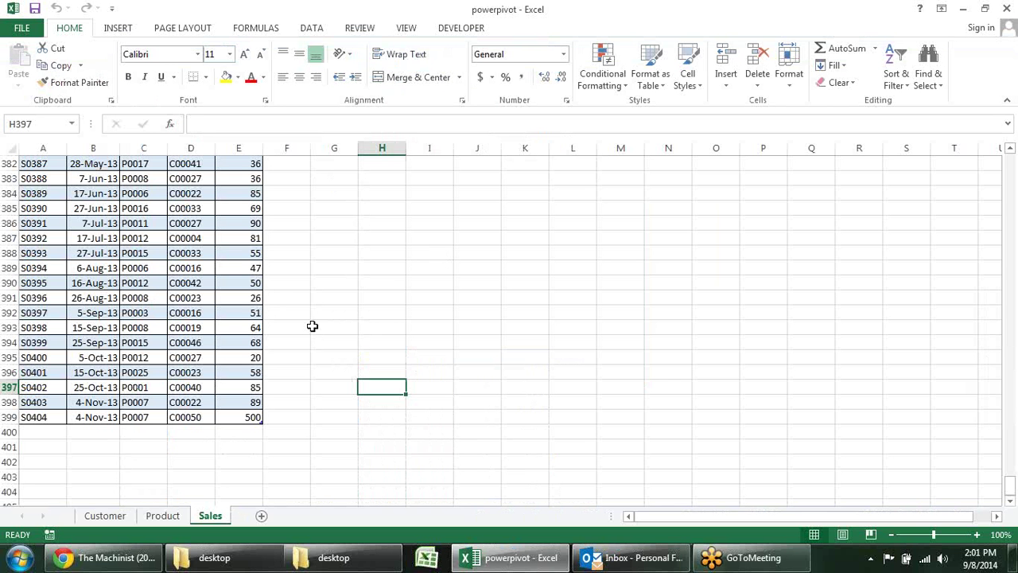
Scroll the Sales sheet back to the top and go to the first sales record.
scroll(326, 302, "up", 8)
left_click(366, 238)
scroll(366, 238, "up", 1)
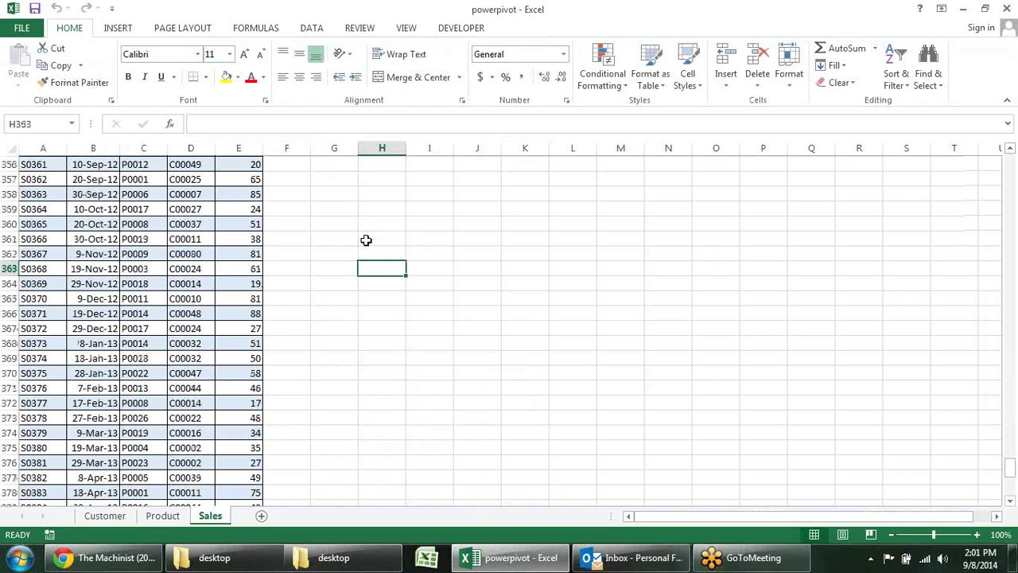
scroll(366, 239, "up", 15)
scroll(362, 238, "up", 8)
scroll(360, 237, "up", 8)
scroll(359, 237, "up", 10)
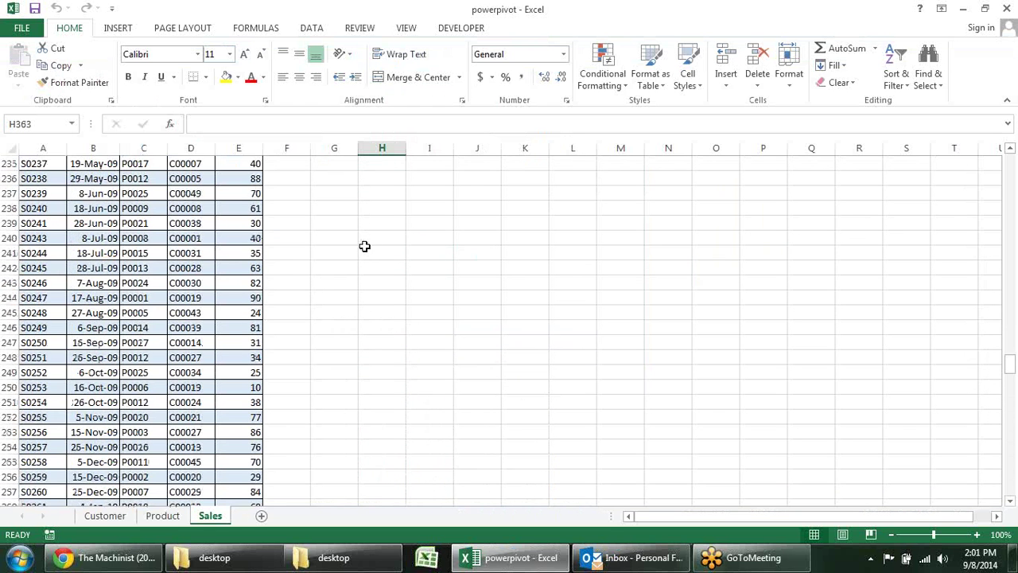
scroll(363, 238, "up", 15)
scroll(357, 238, "up", 3)
scroll(351, 237, "up", 13)
scroll(350, 237, "up", 4)
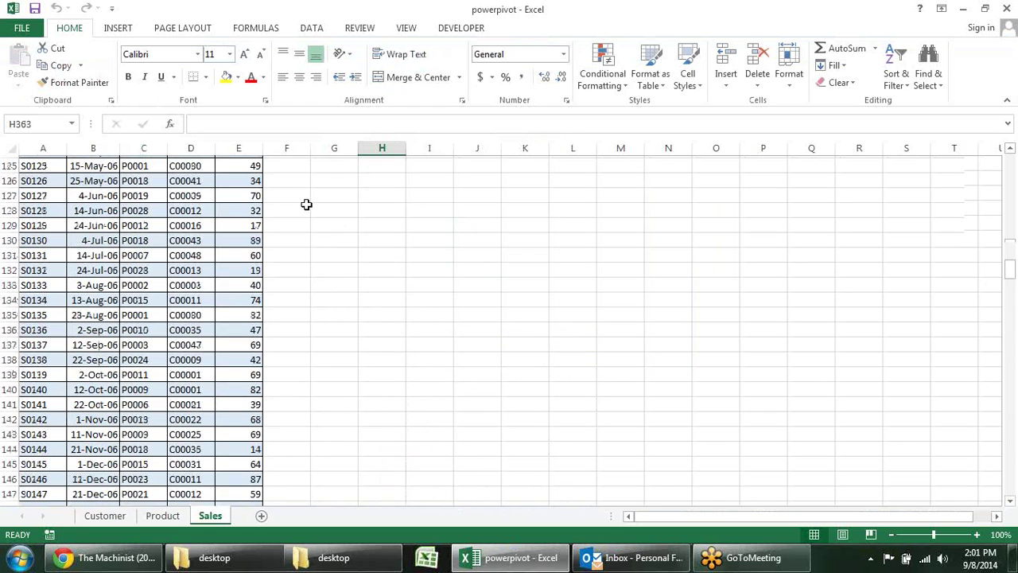
scroll(305, 204, "up", 9)
left_click(212, 208)
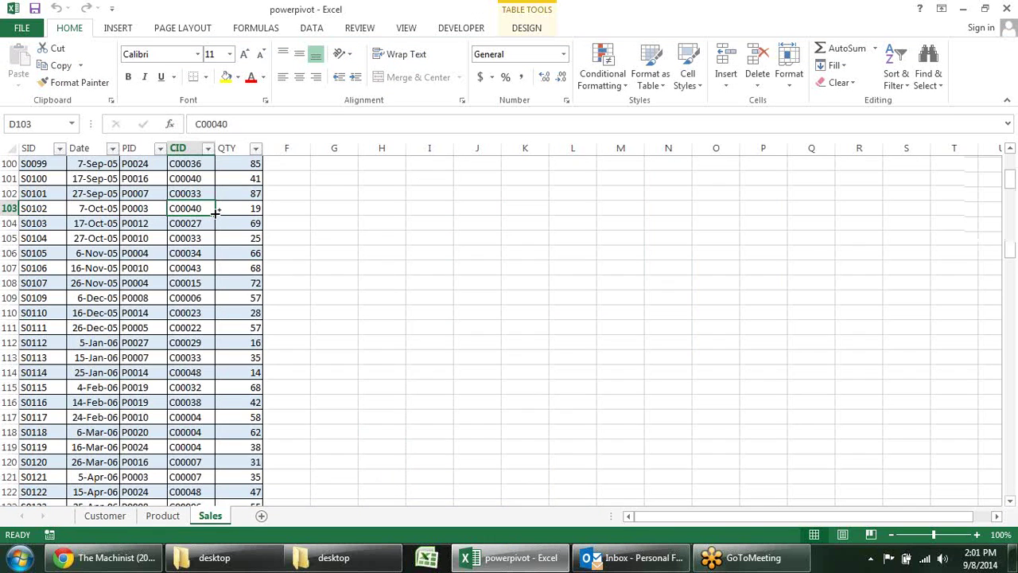
key("ctrl+Up")
key("Down")
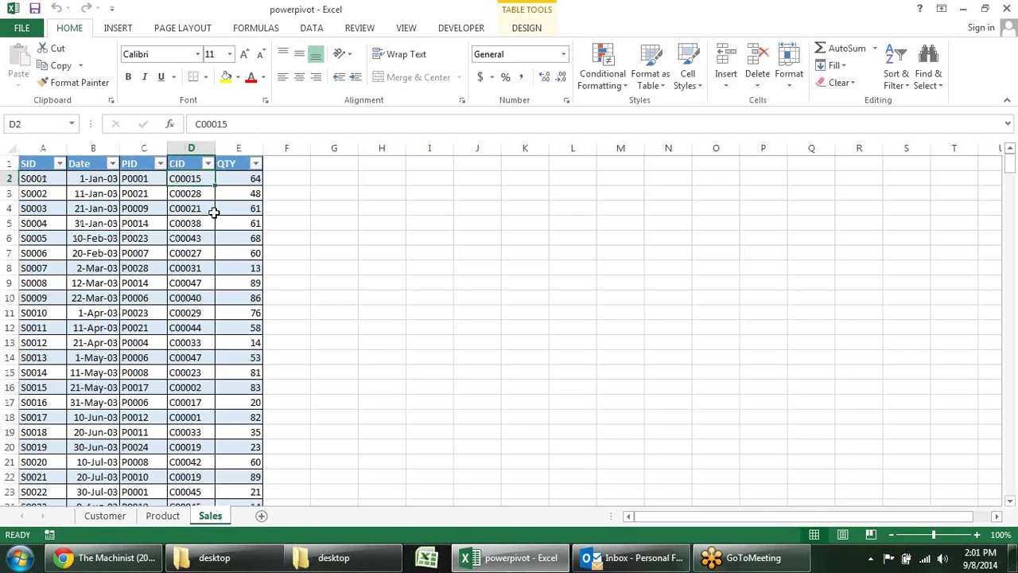
Switch to the Customer sheet and jump up to the City column heading.
left_click(111, 516)
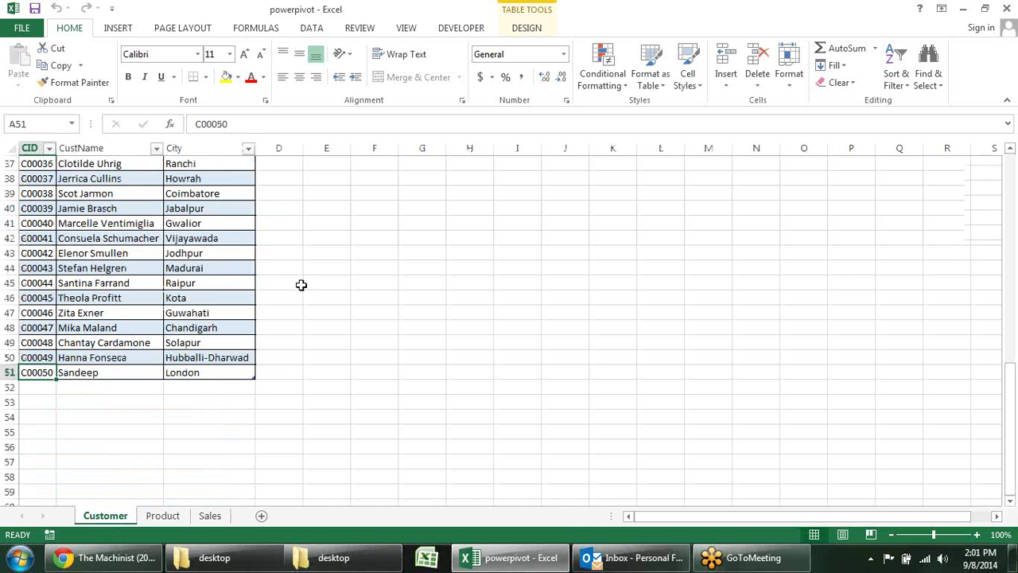
scroll(262, 275, "up", 1)
scroll(254, 272, "up", 5)
left_click(249, 270)
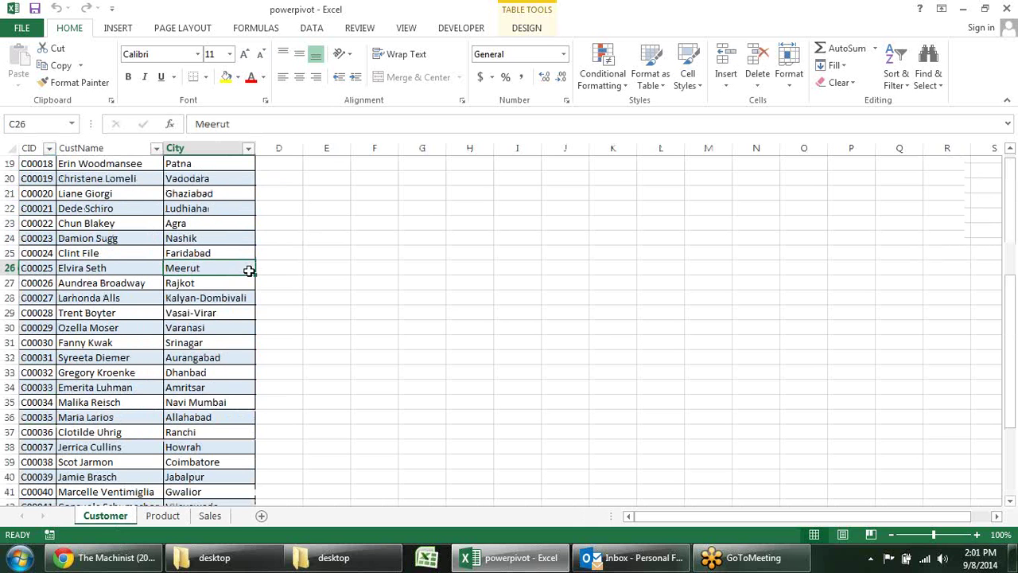
key("ctrl+Up")
left_click(347, 430)
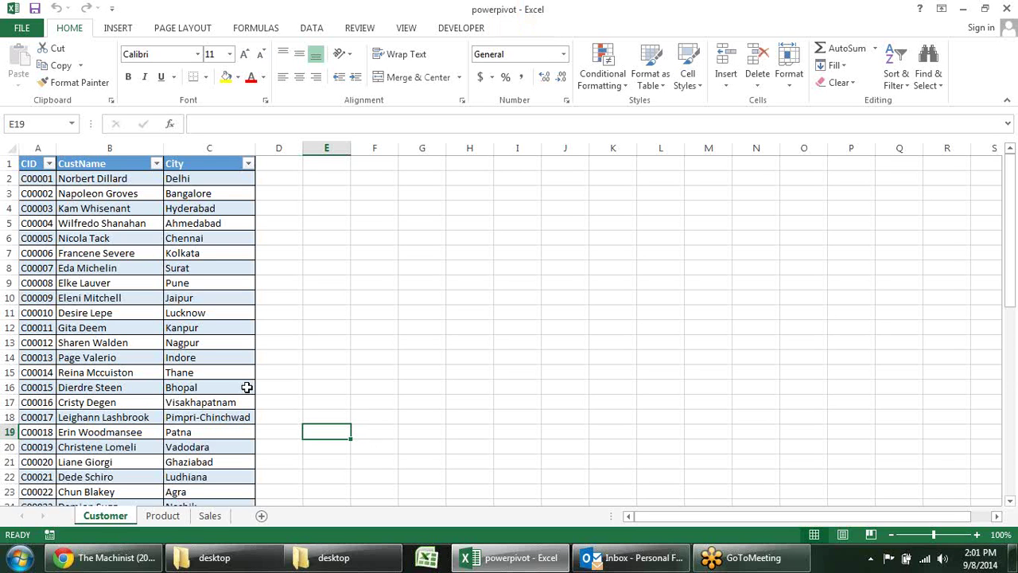
Point out customer names, the first ID C00001 and cities like Delhi and Chennai.
left_click(89, 297)
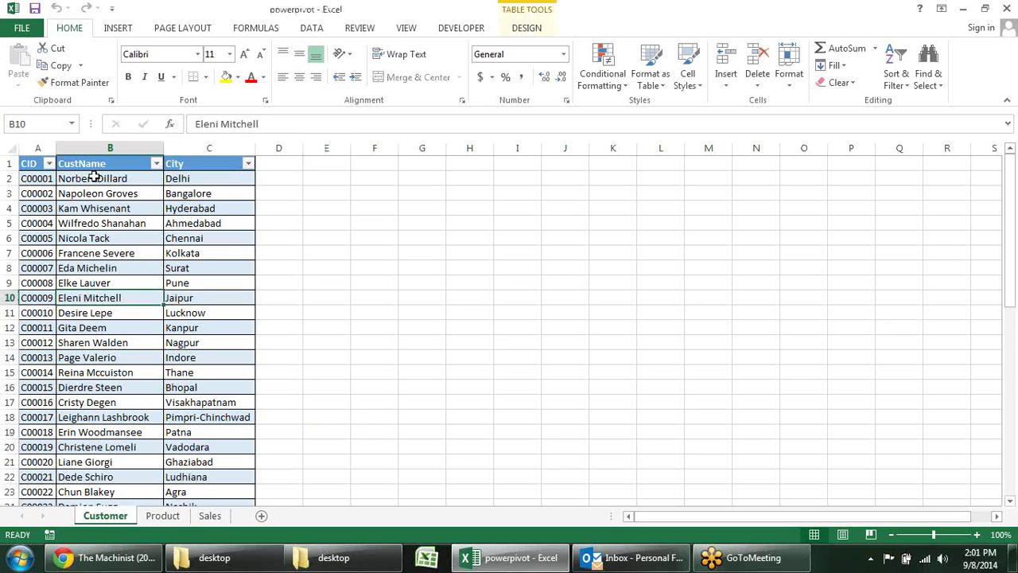
left_click(98, 178)
left_click(127, 208)
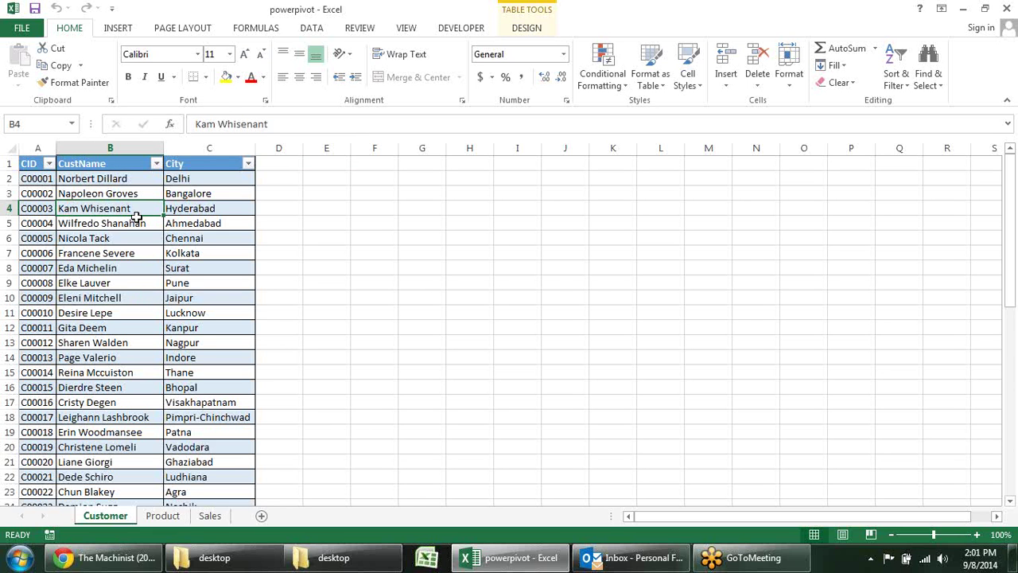
left_click(36, 178)
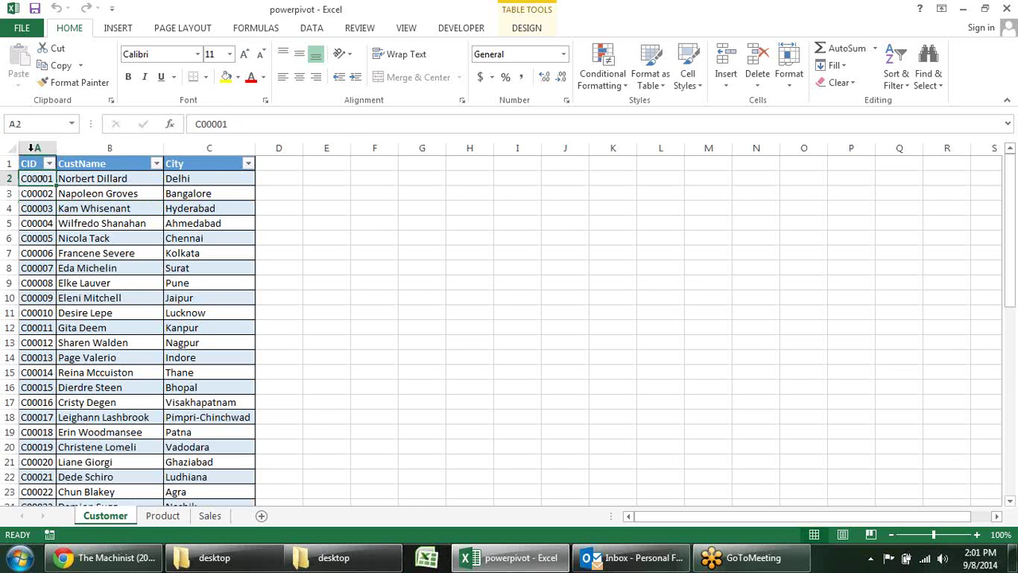
left_click(105, 180)
left_click_drag(202, 178, 203, 165)
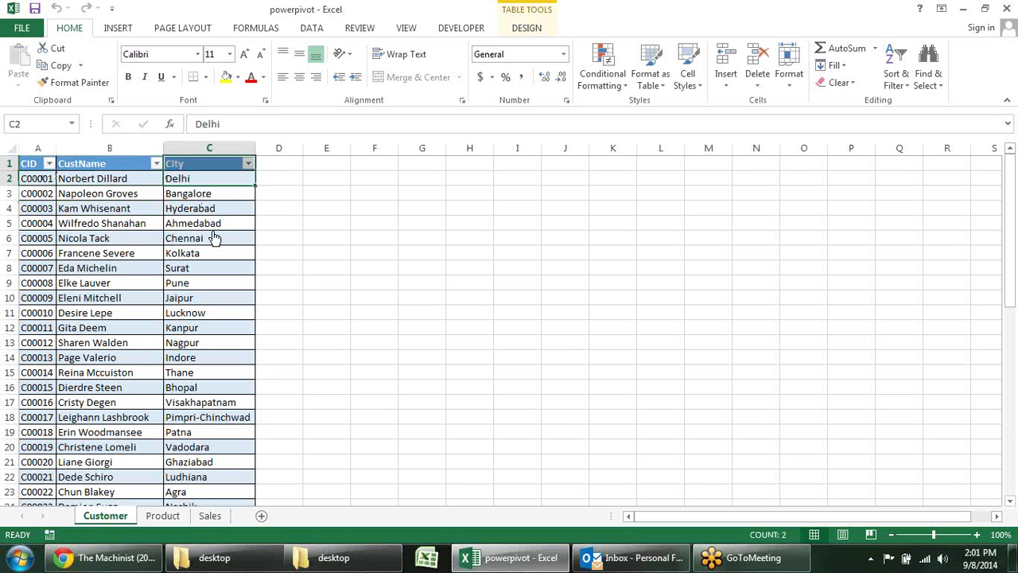
left_click(213, 238)
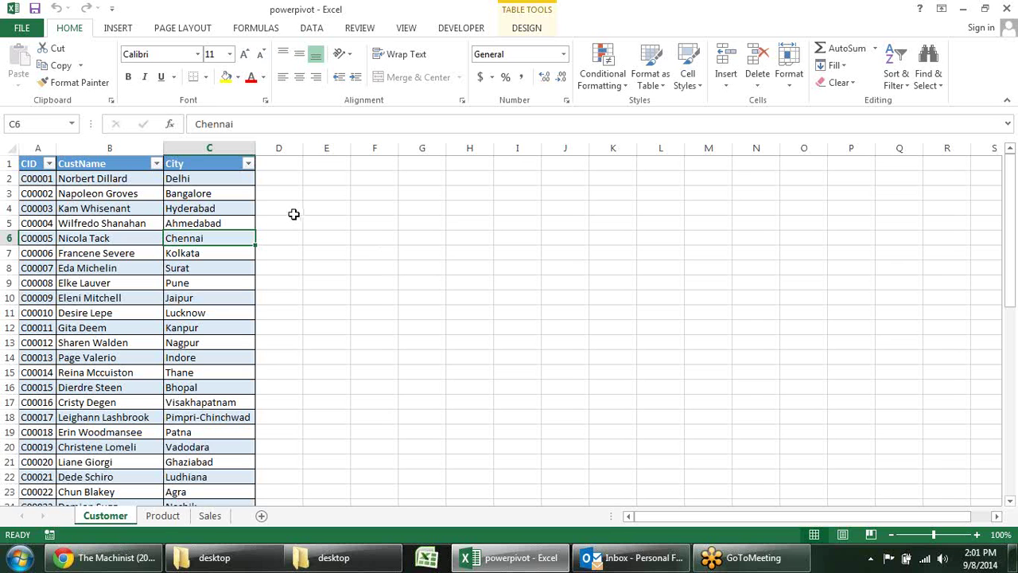
Review the Product table: product names, first ID P0001 and price 516.
left_click(163, 517)
left_click(169, 210)
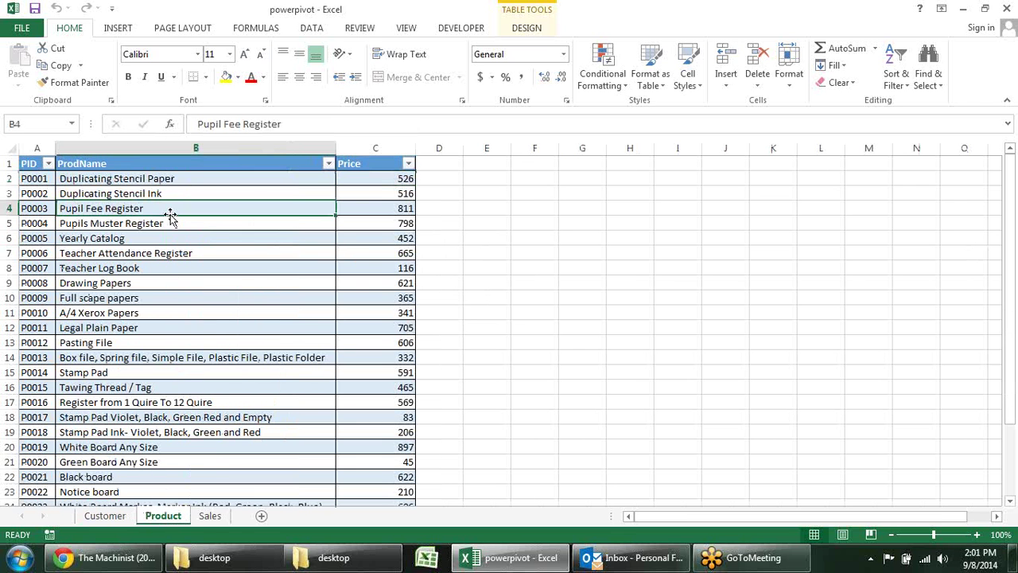
left_click(119, 181)
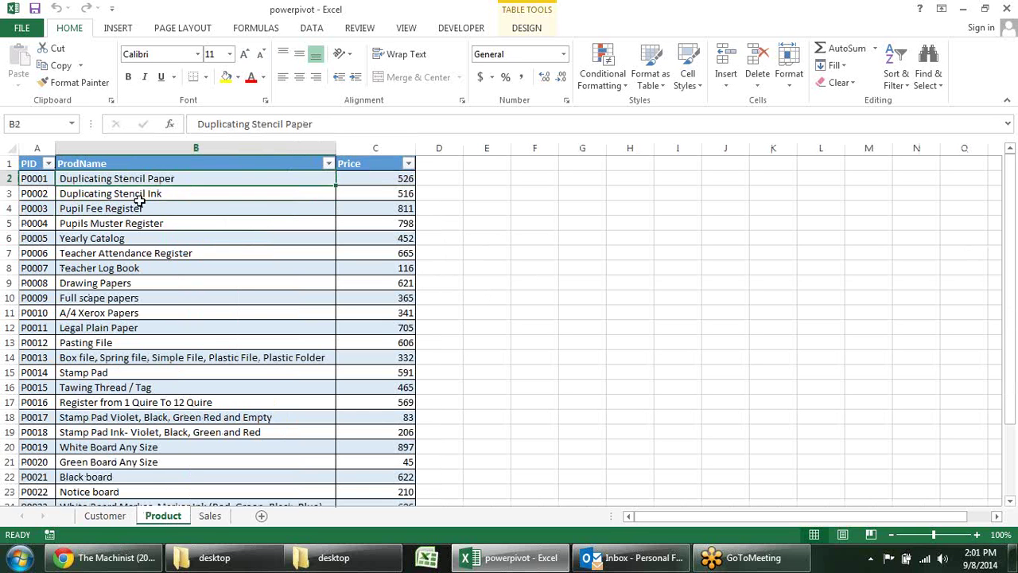
key("Down")
key("Down")
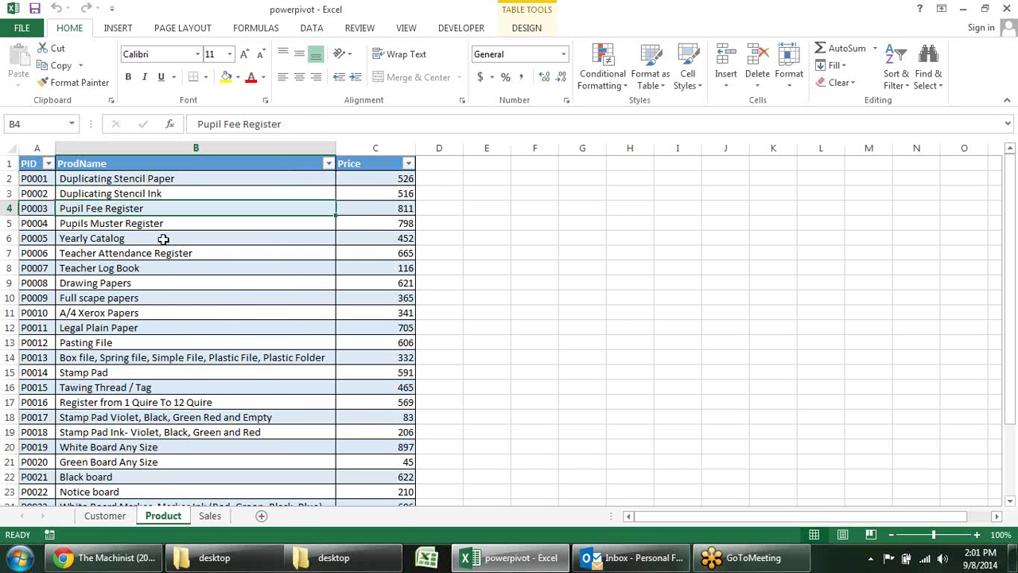
left_click(37, 181)
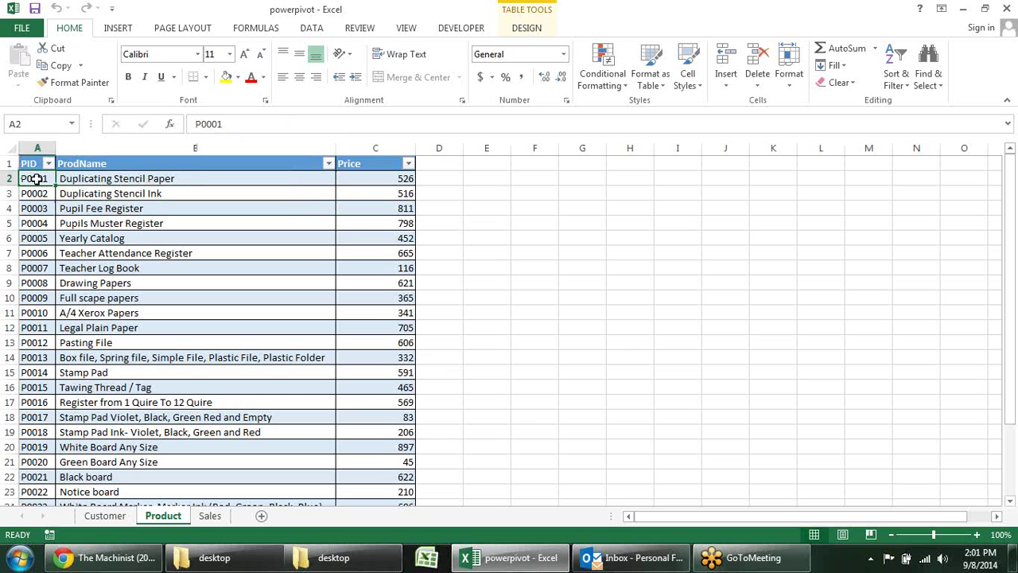
key("Right")
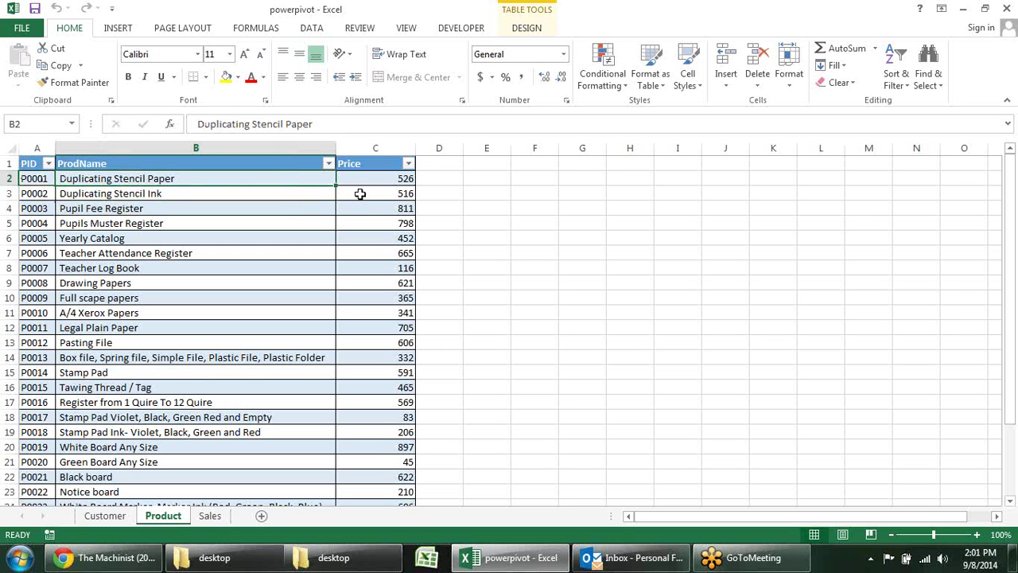
left_click(360, 191)
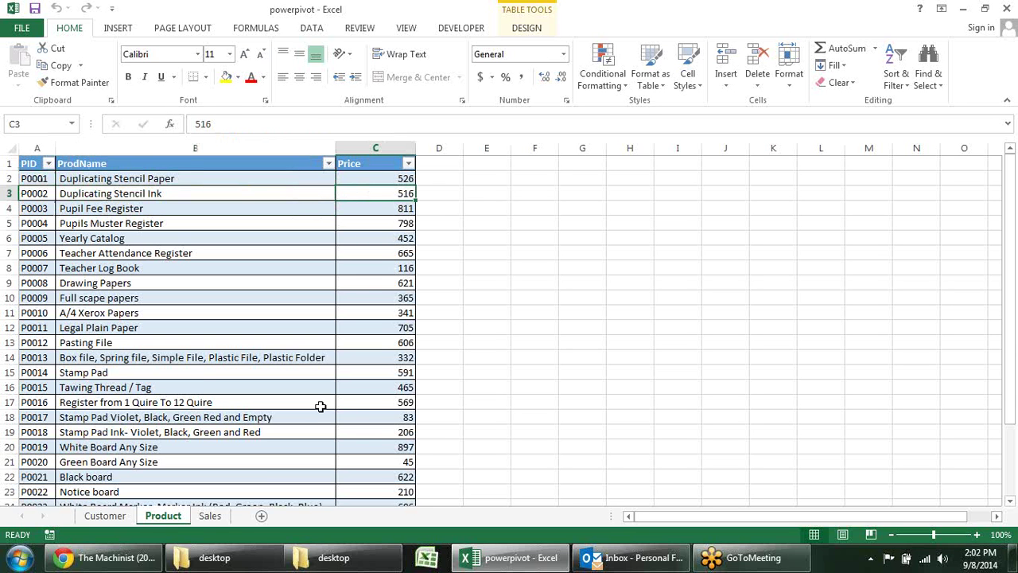
On the Sales sheet, walk through the first sale's SID S0001, Date, PID, CID and QTY.
left_click(221, 517)
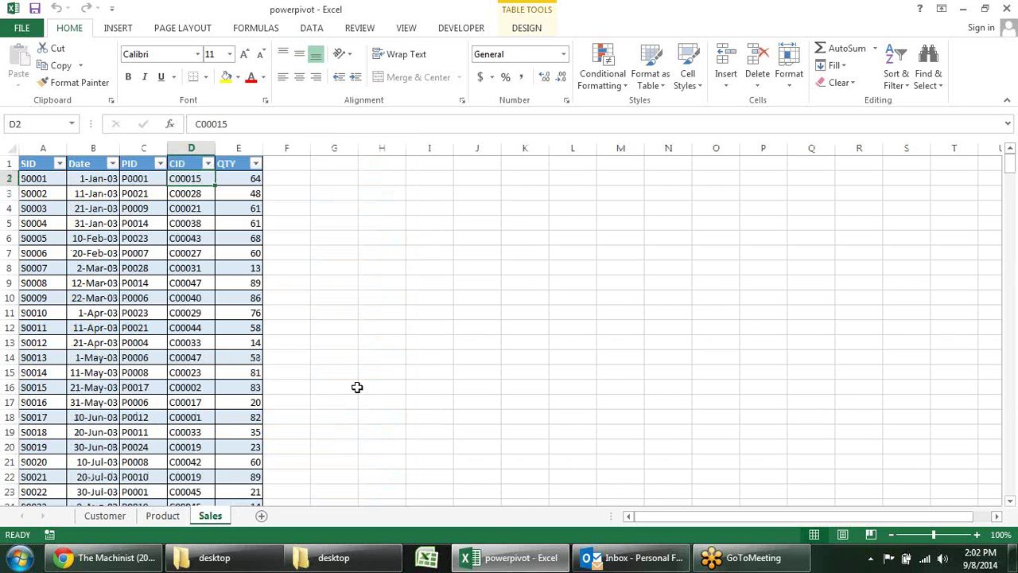
left_click(353, 206)
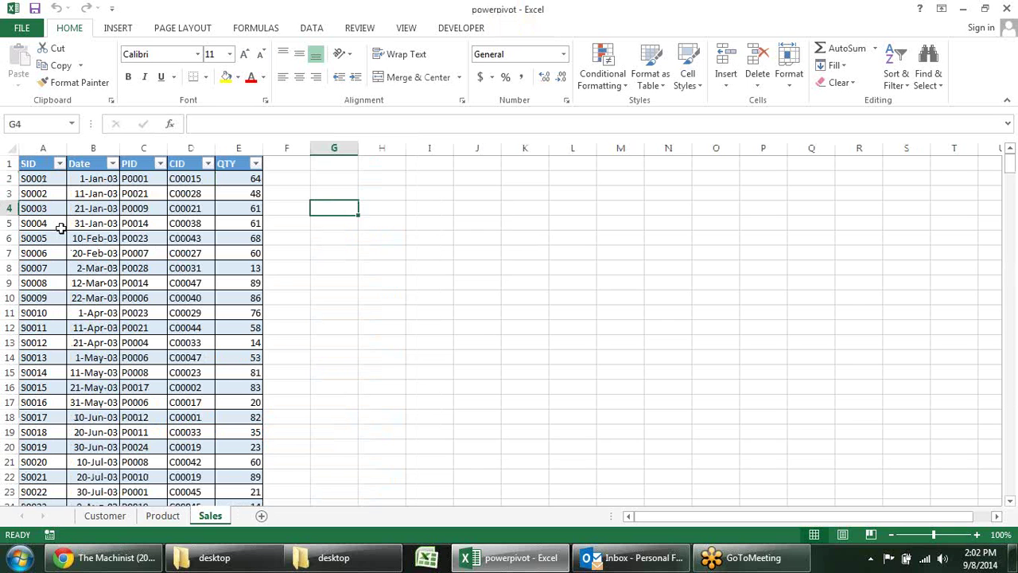
left_click(48, 178)
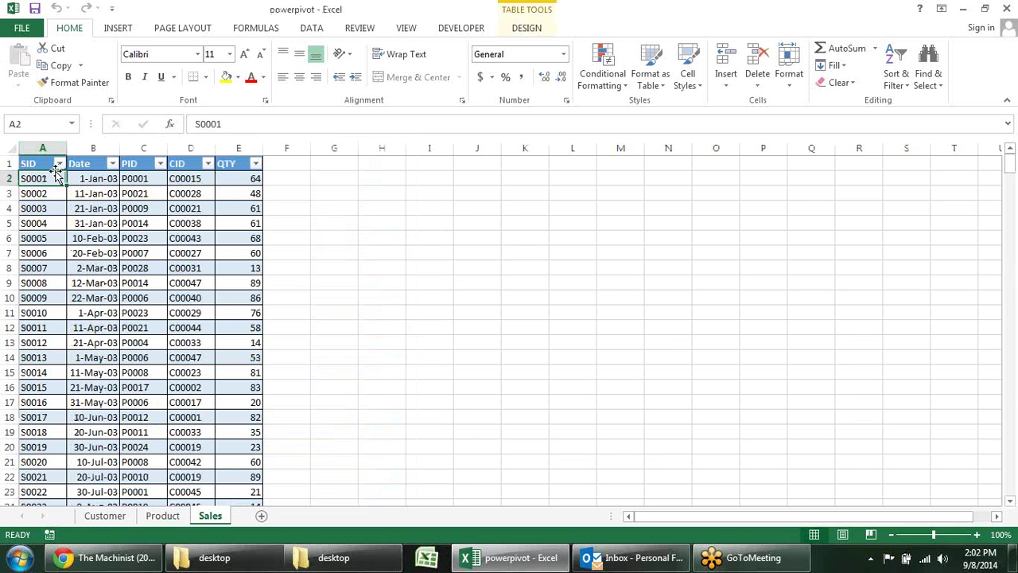
left_click(94, 183)
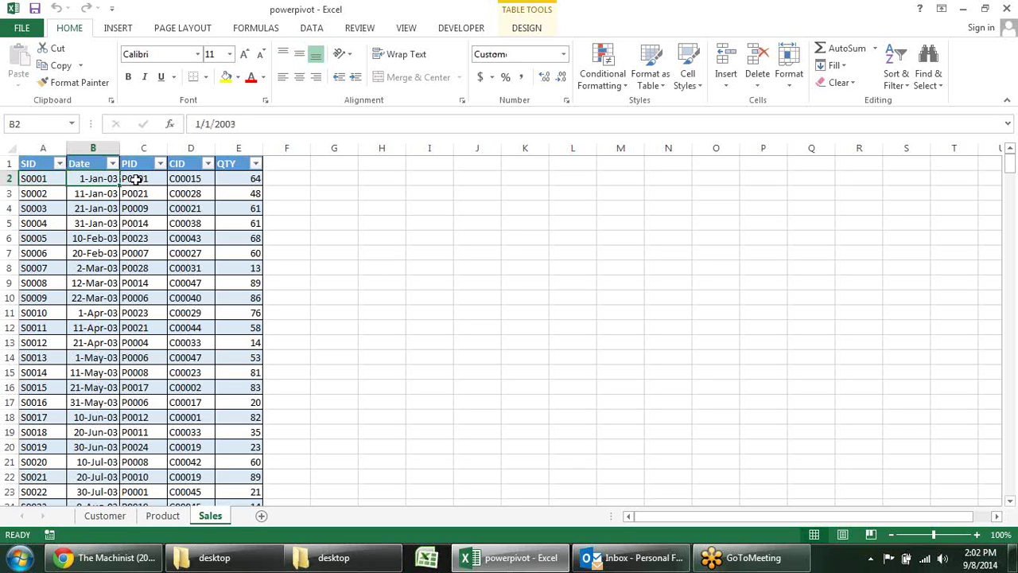
left_click(136, 180)
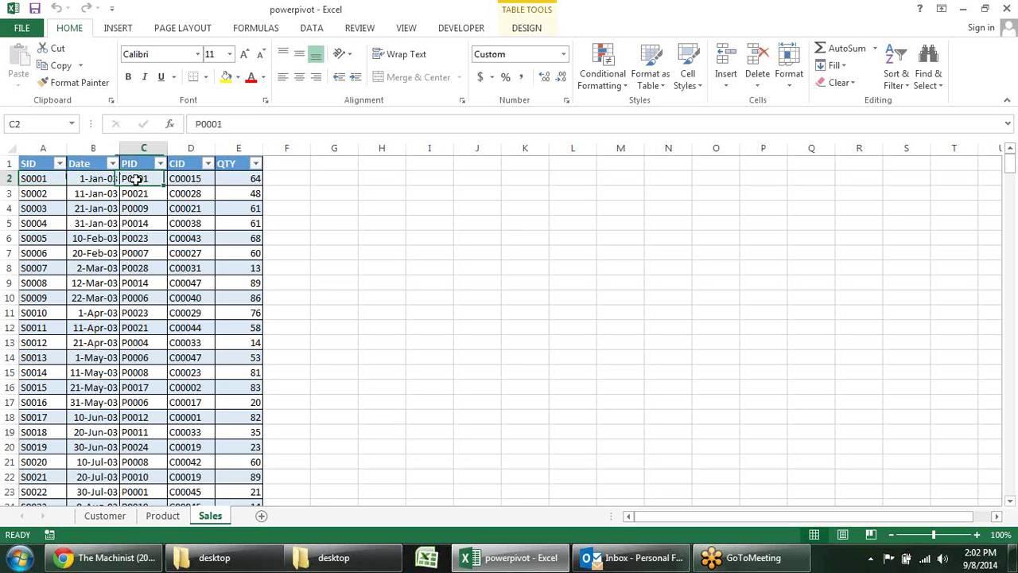
left_click(195, 180)
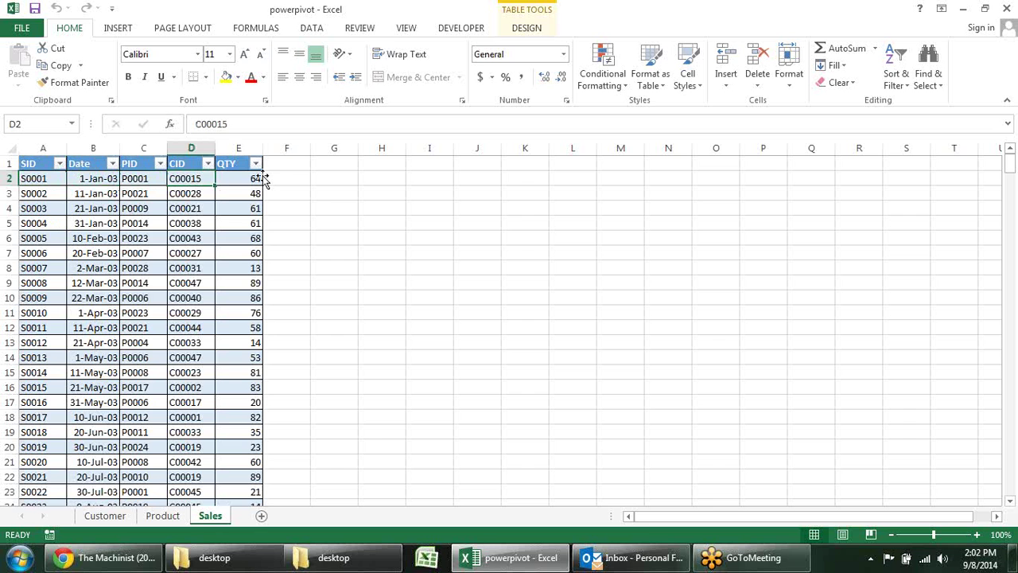
left_click(255, 180)
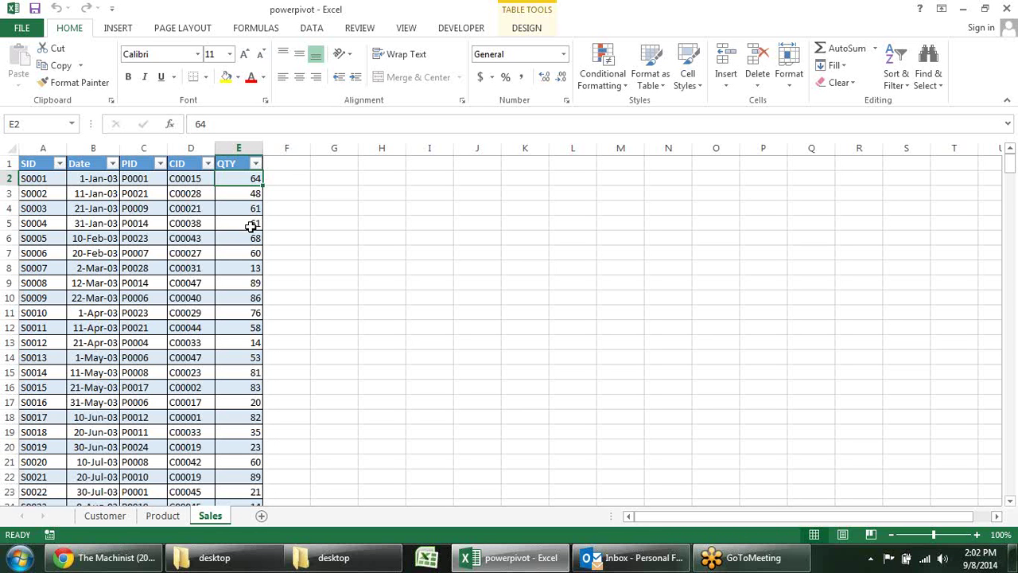
left_click(289, 228)
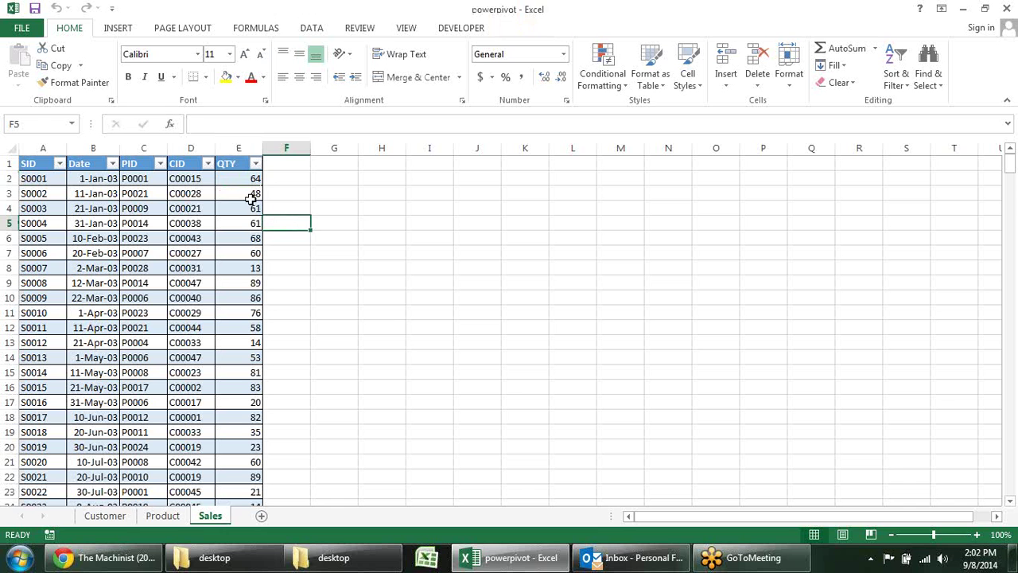
left_click(253, 196)
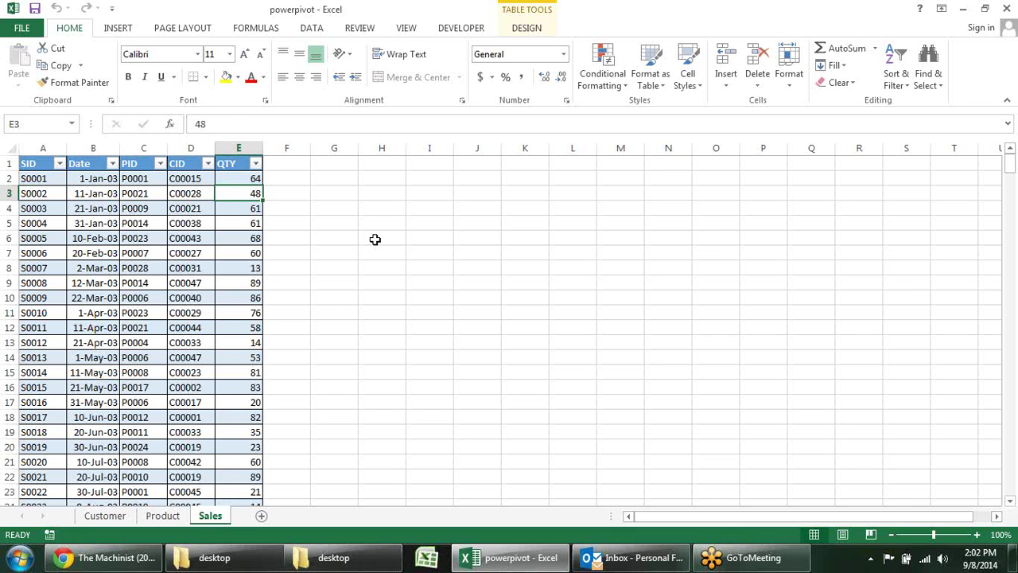
Mark sample sales rows and the empty column beside QTY while explaining the records.
left_click_drag(53, 194, 147, 238)
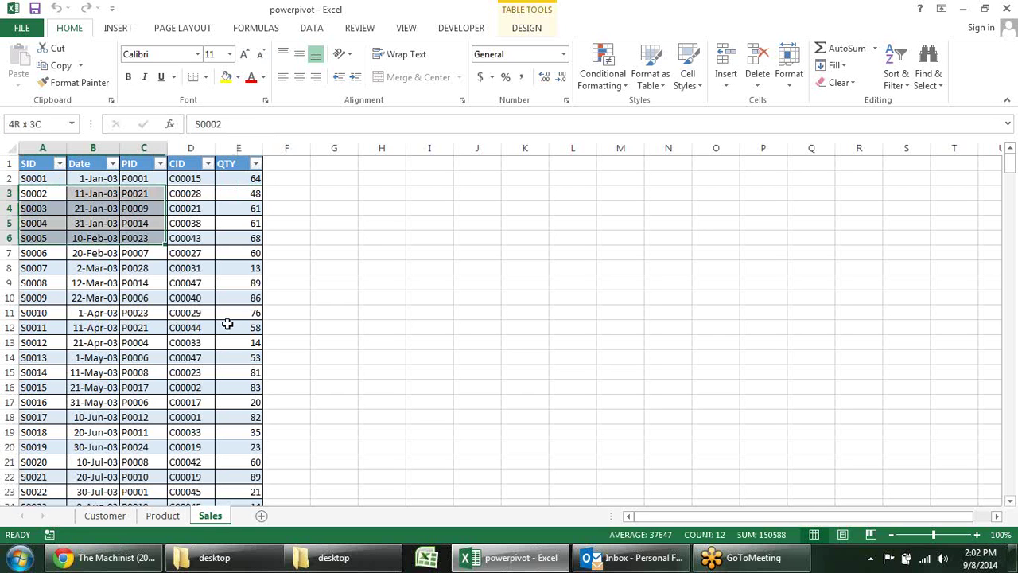
left_click_drag(227, 324, 256, 357)
left_click(279, 225)
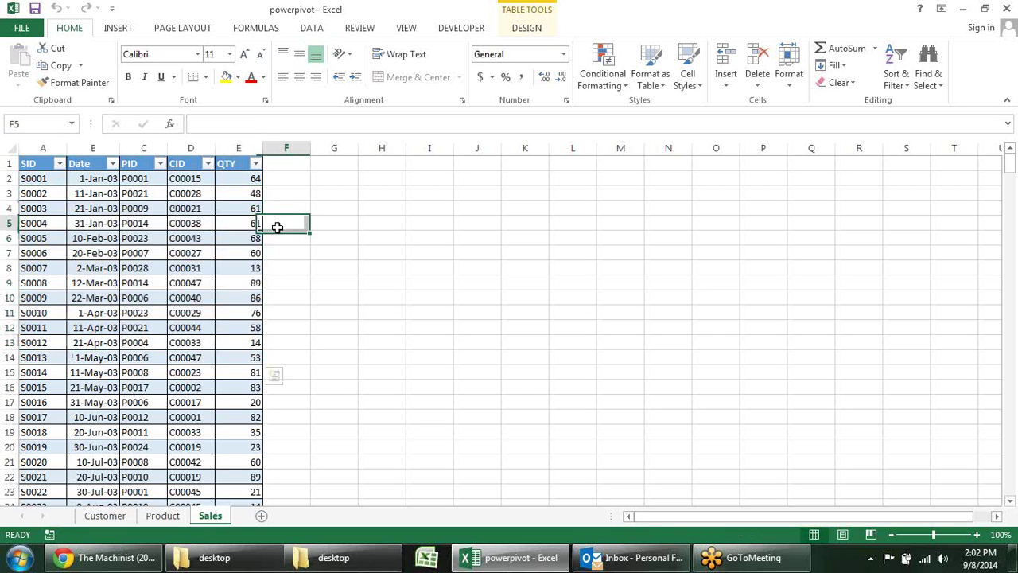
left_click(213, 176)
left_click(282, 177)
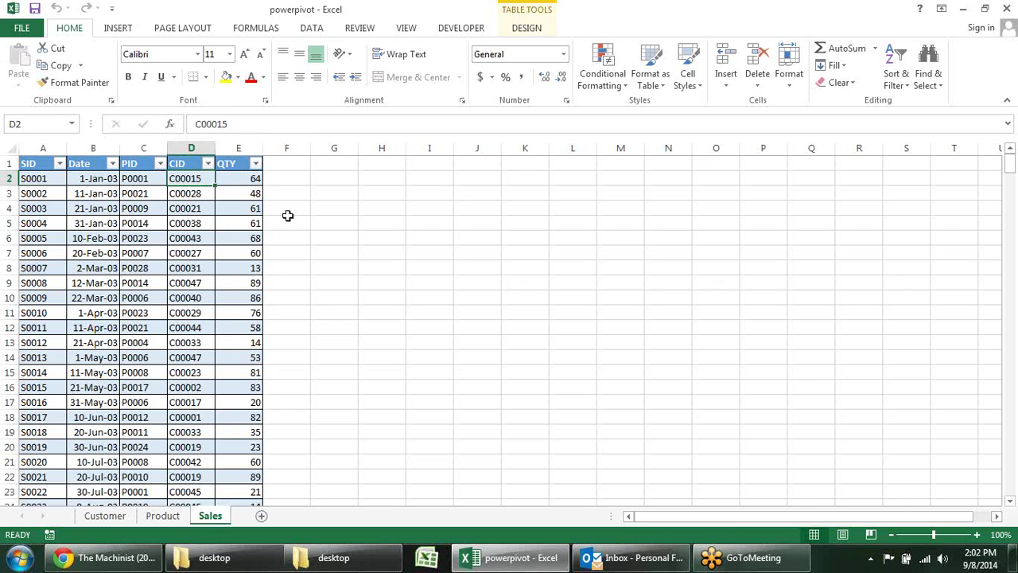
left_click_drag(295, 358, 360, 380)
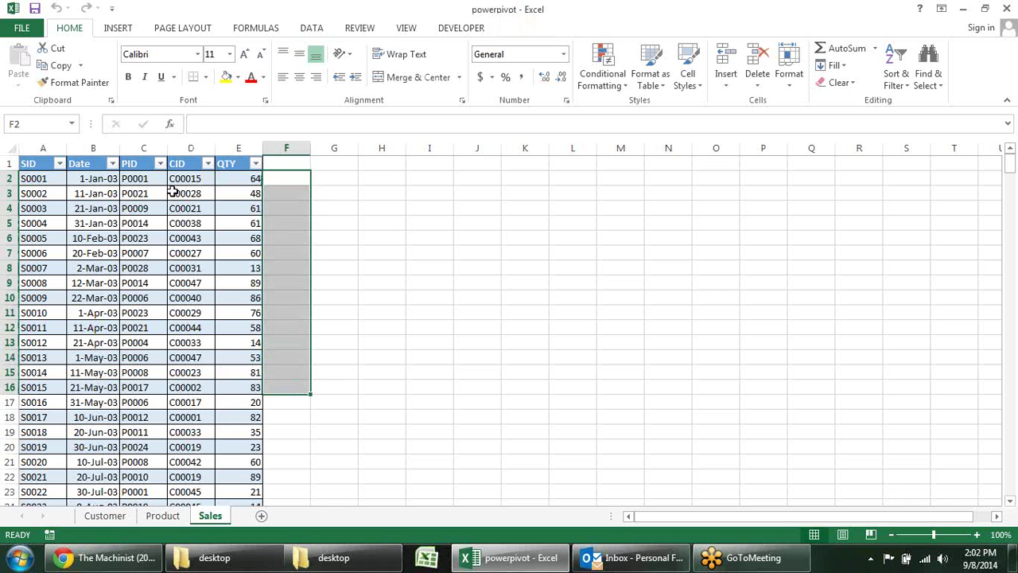
left_click(336, 213)
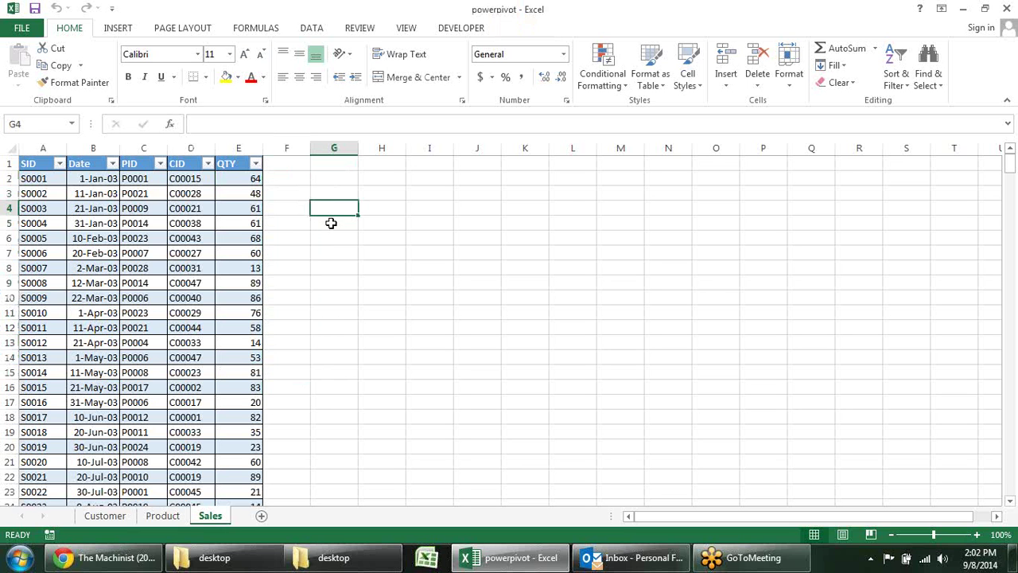
left_click(85, 178)
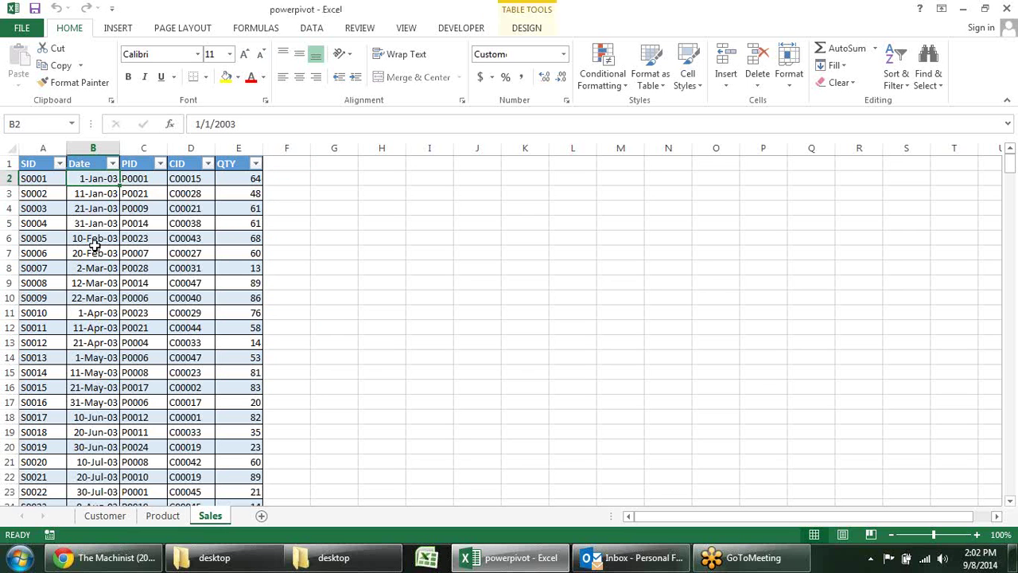
left_click(288, 180)
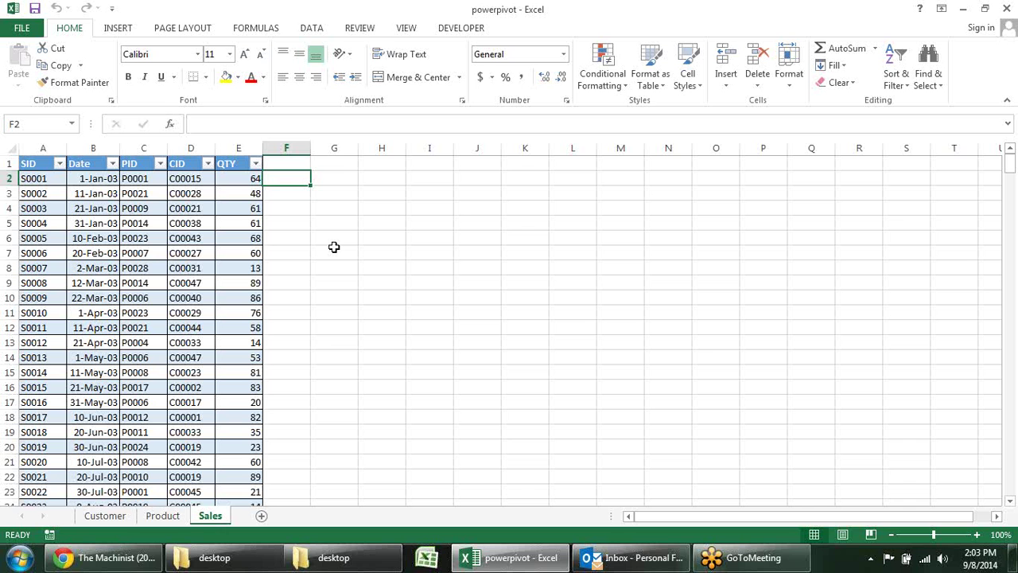
left_click(334, 249)
left_click(289, 252)
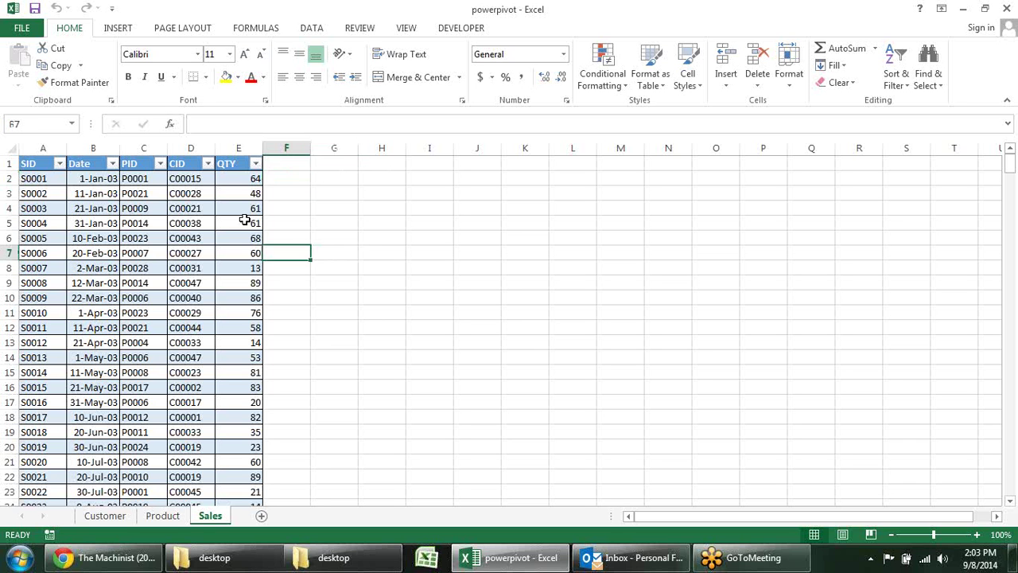
left_click(240, 220)
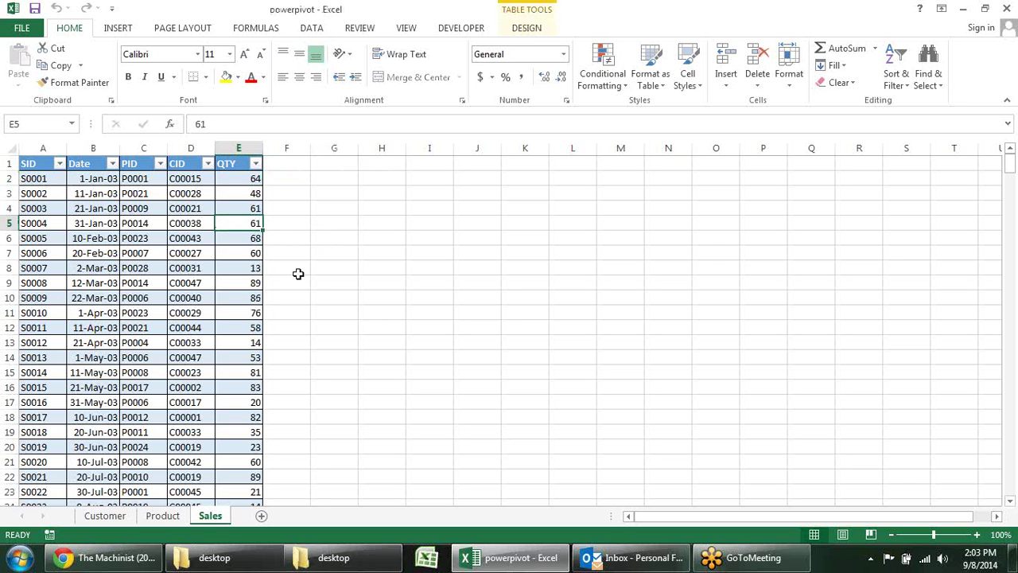
left_click(332, 238)
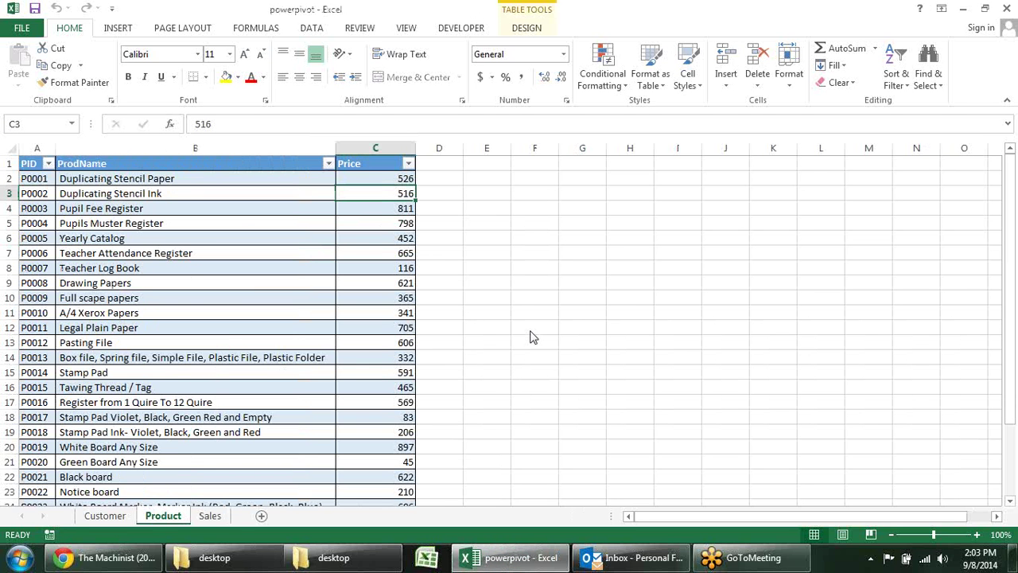
Go back from the Sales sheet through Product to the Customer sheet.
left_click(209, 516)
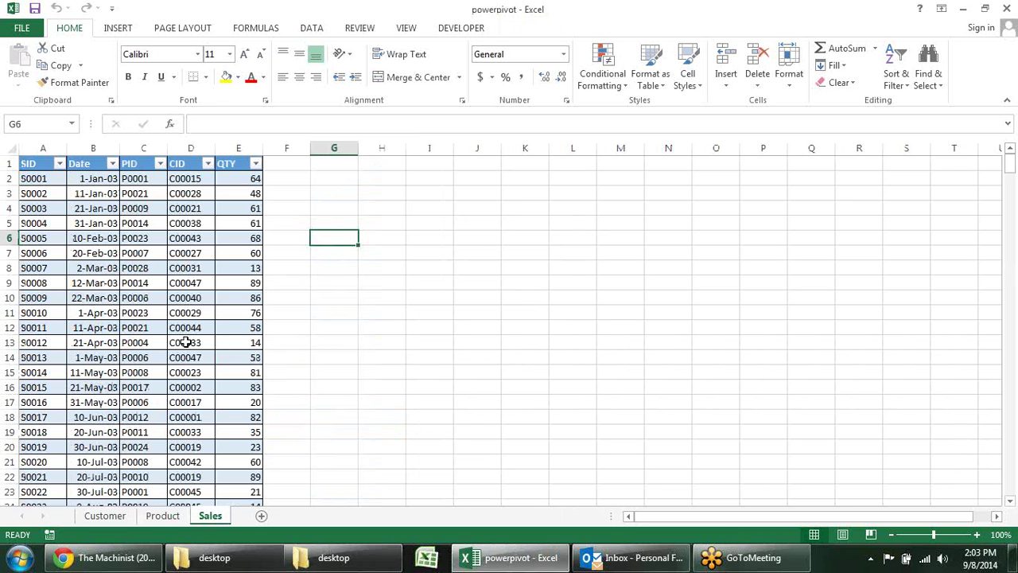
left_click(181, 376)
key("ctrl+Page_Up")
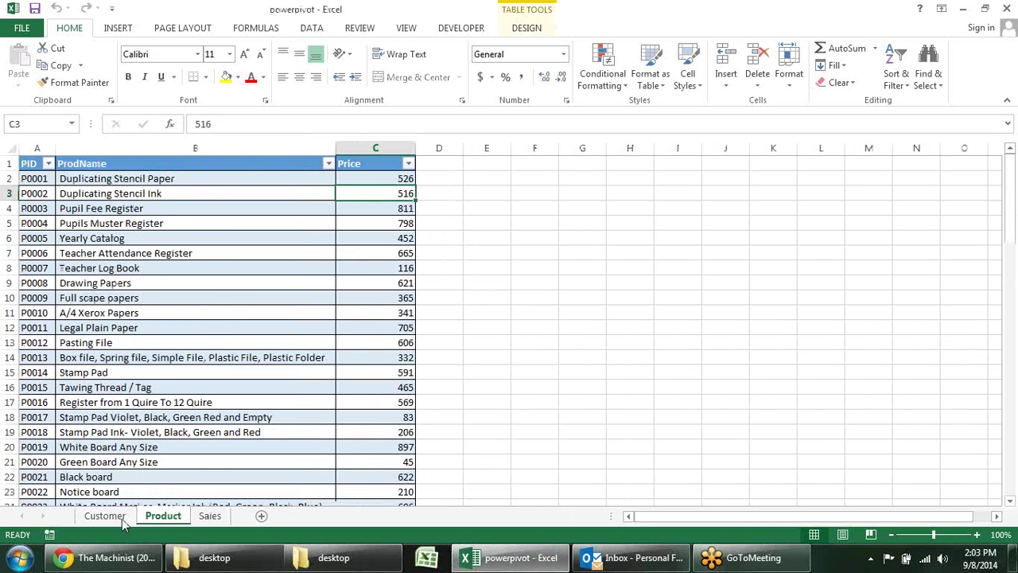
key("ctrl+Page_Up")
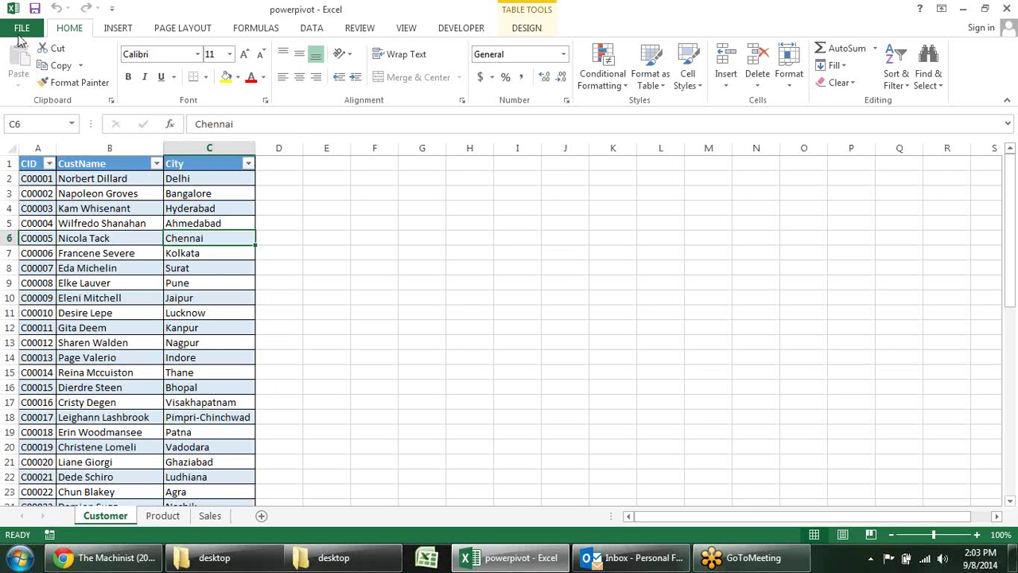
Open Excel Options and move to the Add-Ins page.
left_click(23, 28)
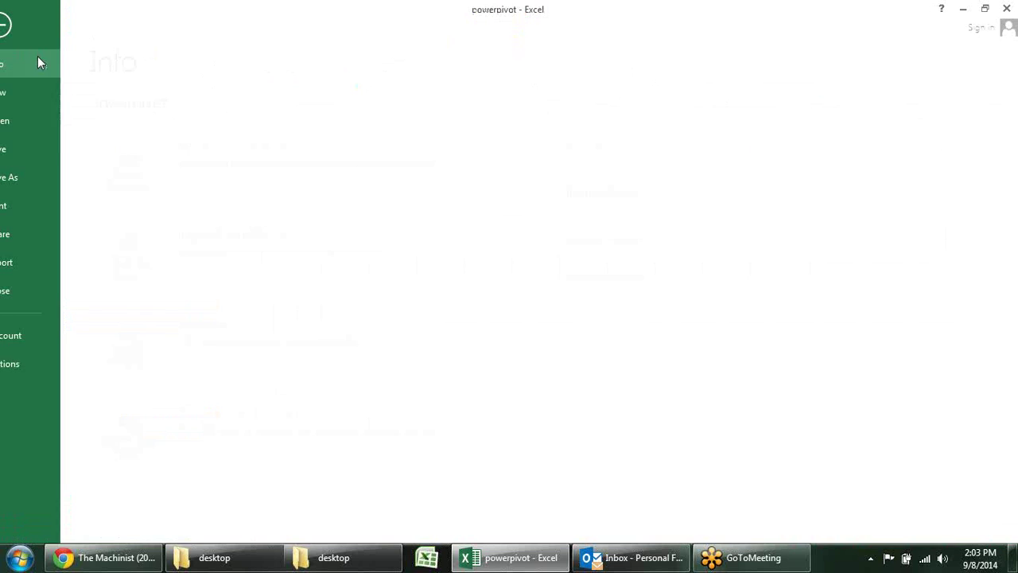
left_click(55, 364)
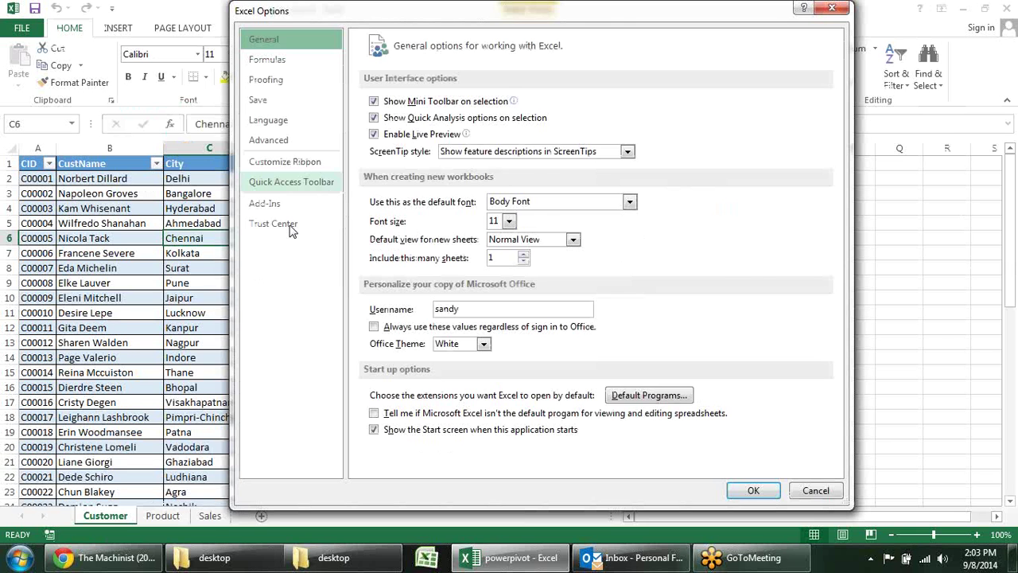
left_click(291, 228)
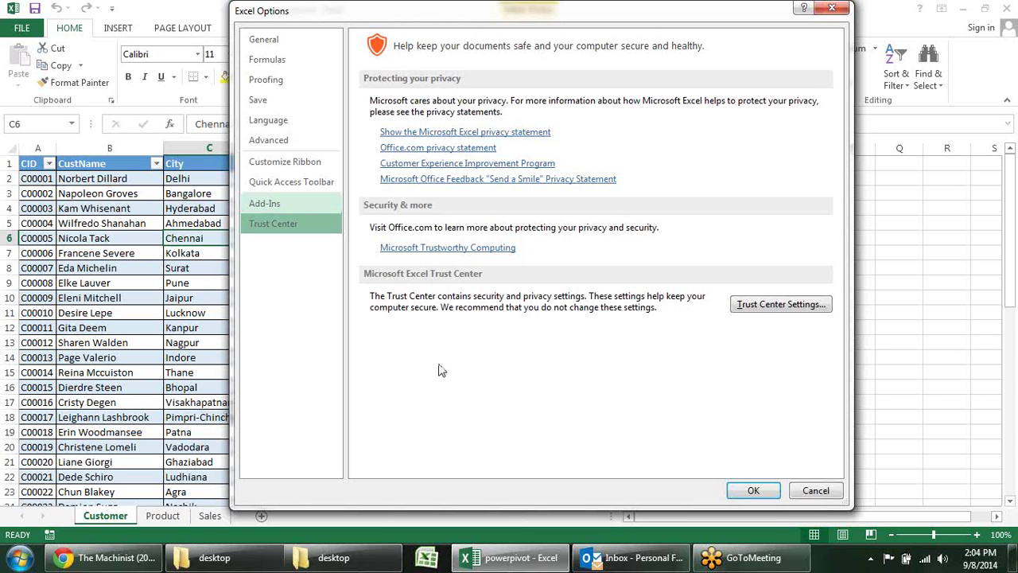
left_click(322, 204)
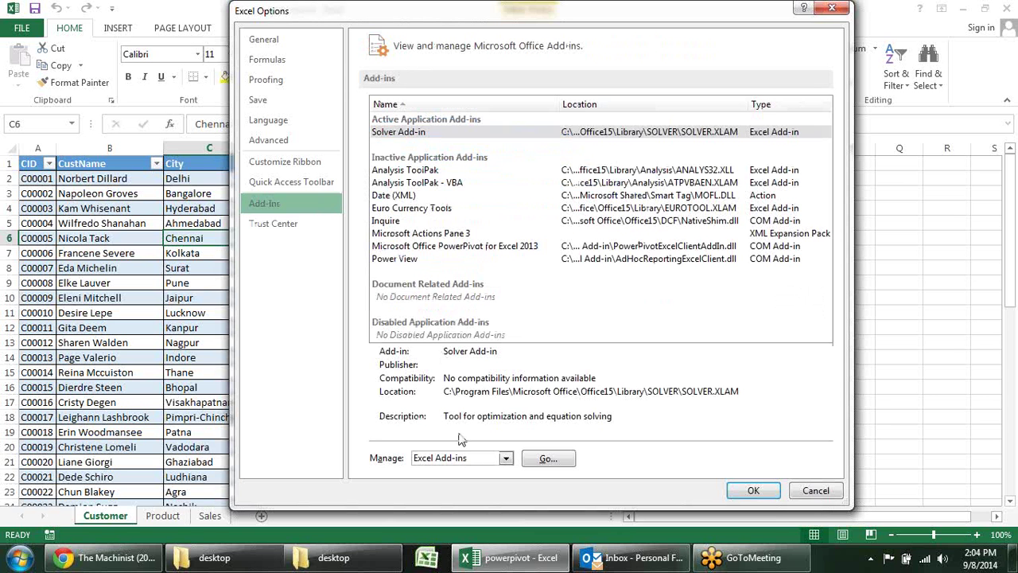
Manage COM Add-ins and enable Microsoft Office PowerPivot for Excel 2013.
left_click(506, 460)
left_click(507, 466)
left_click(506, 461)
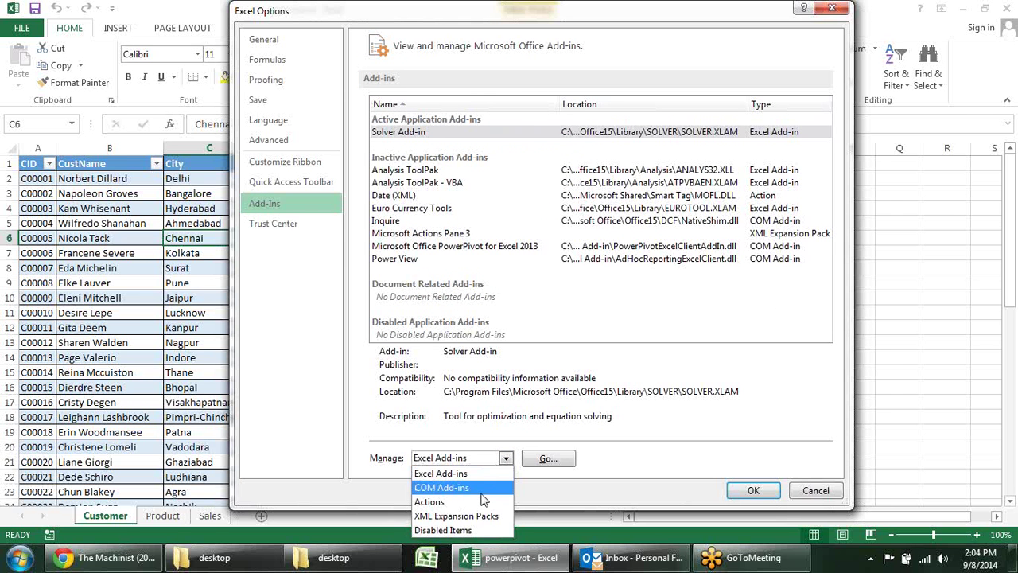
left_click(481, 491)
left_click(544, 462)
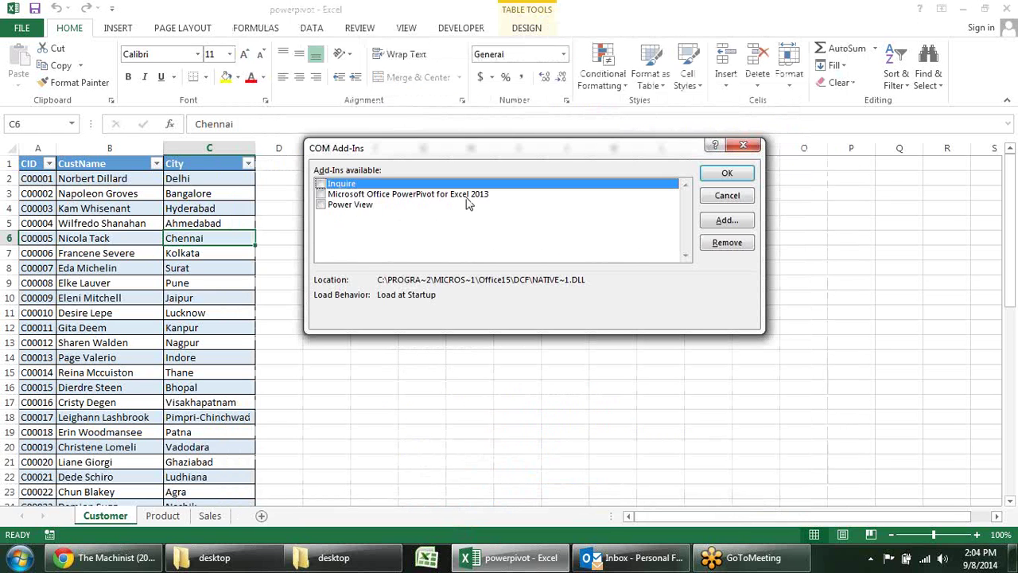
left_click(321, 195)
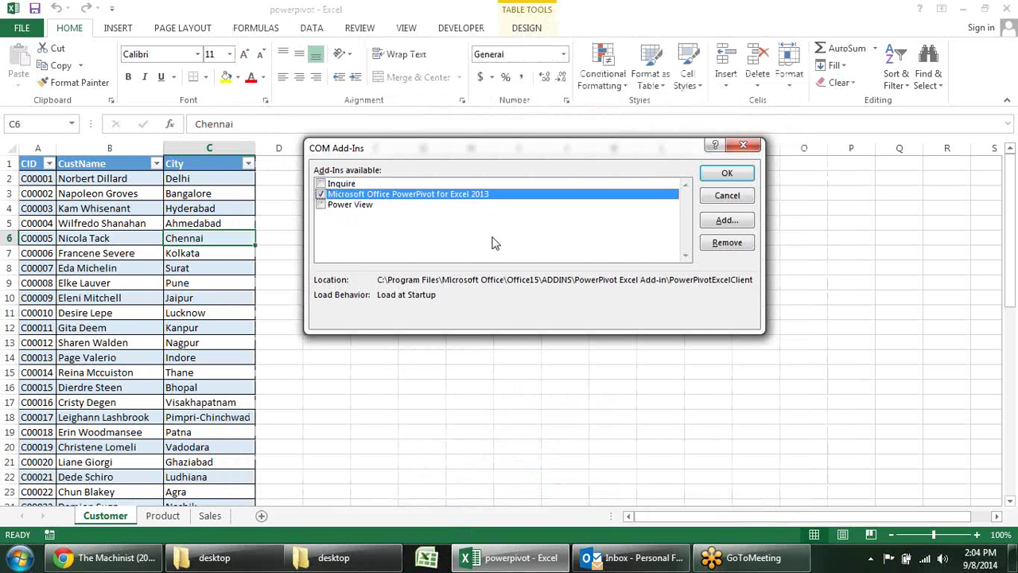
left_click(718, 174)
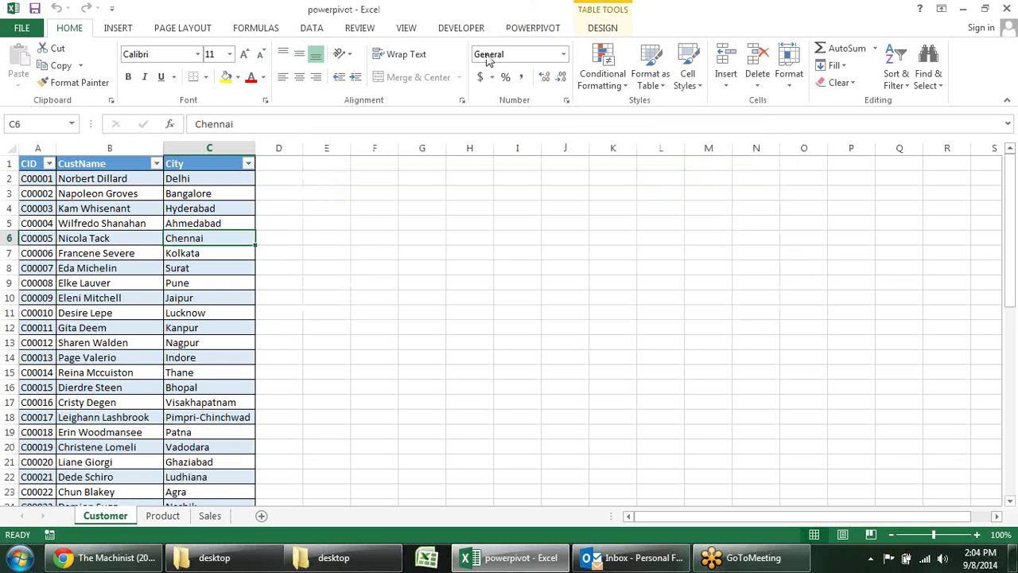
From the POWERPIVOT ribbon, use Manage to open the PowerPivot for Excel window.
left_click(533, 29)
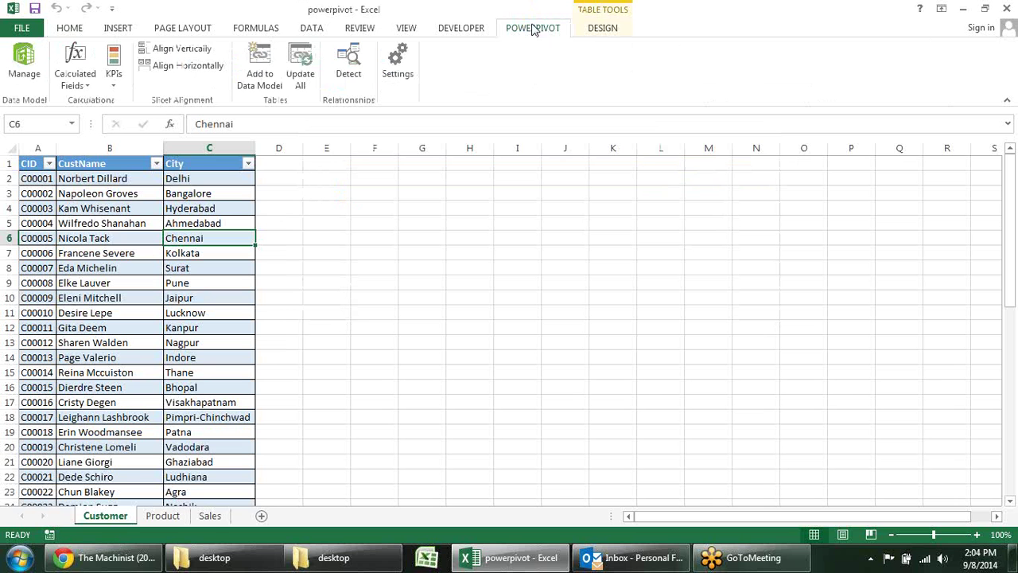
left_click(509, 252)
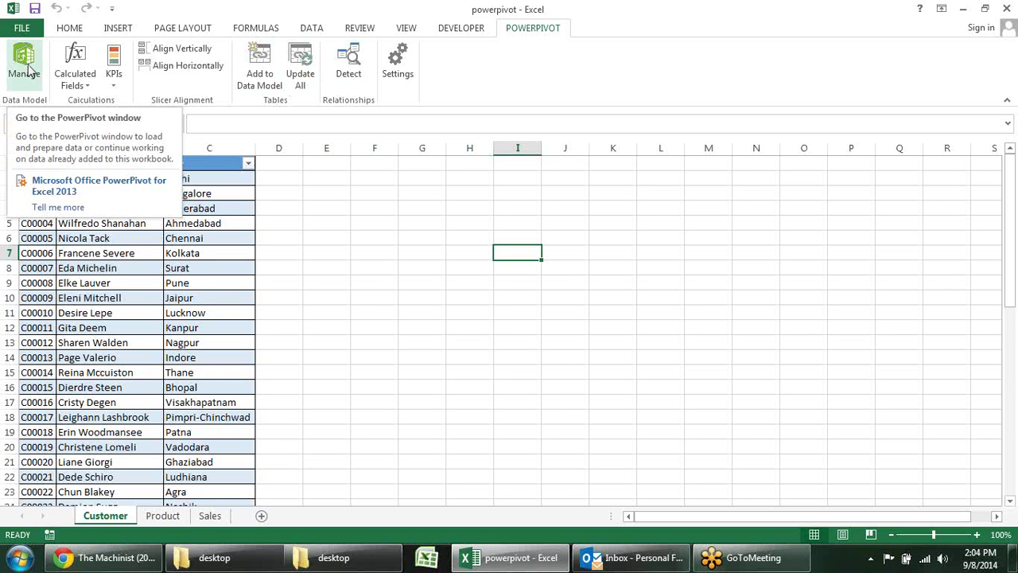
left_click(28, 70)
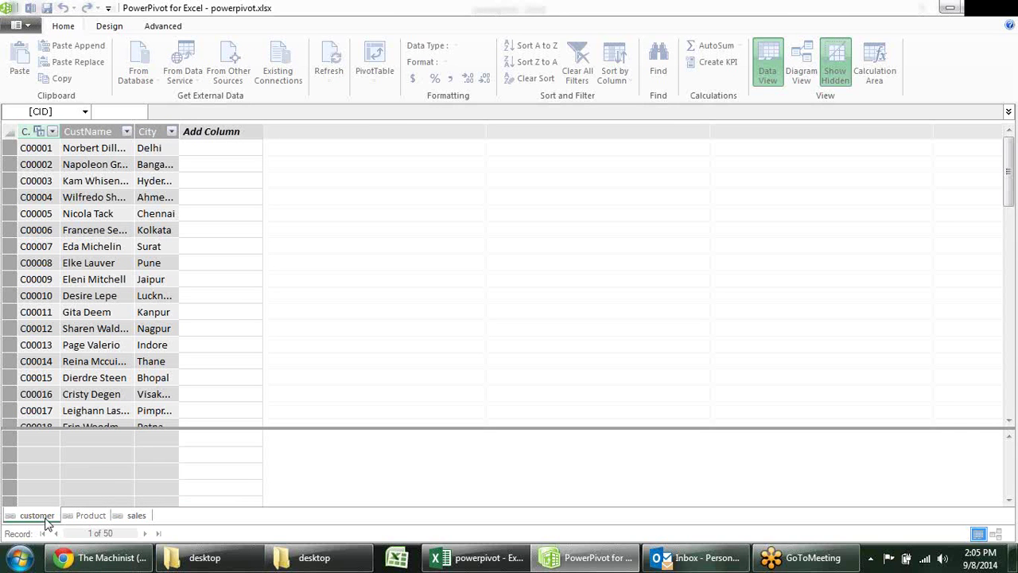
Delete the customer, Product and sales tables from the data model, then return to Excel.
right_click(45, 518)
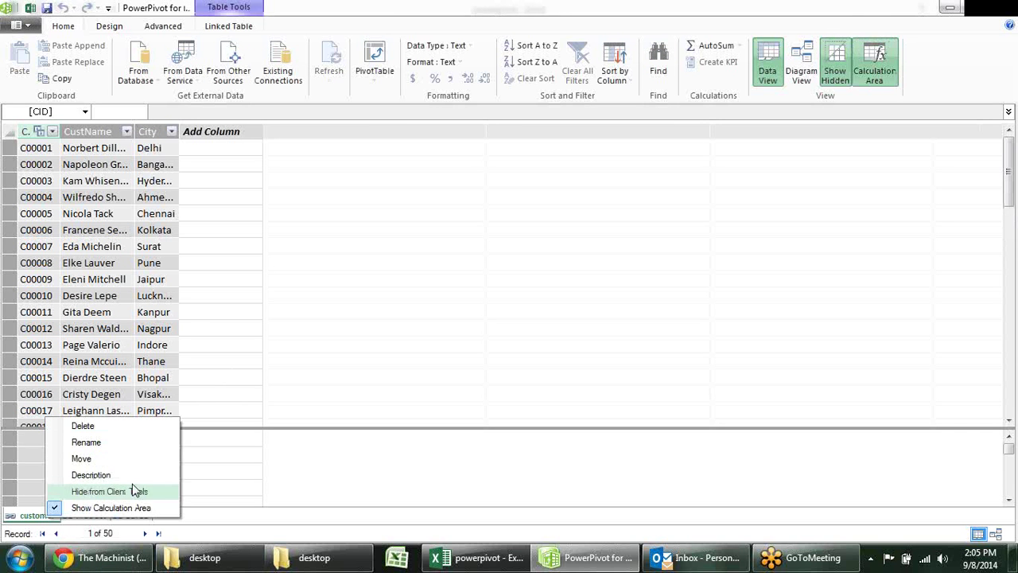
left_click(139, 427)
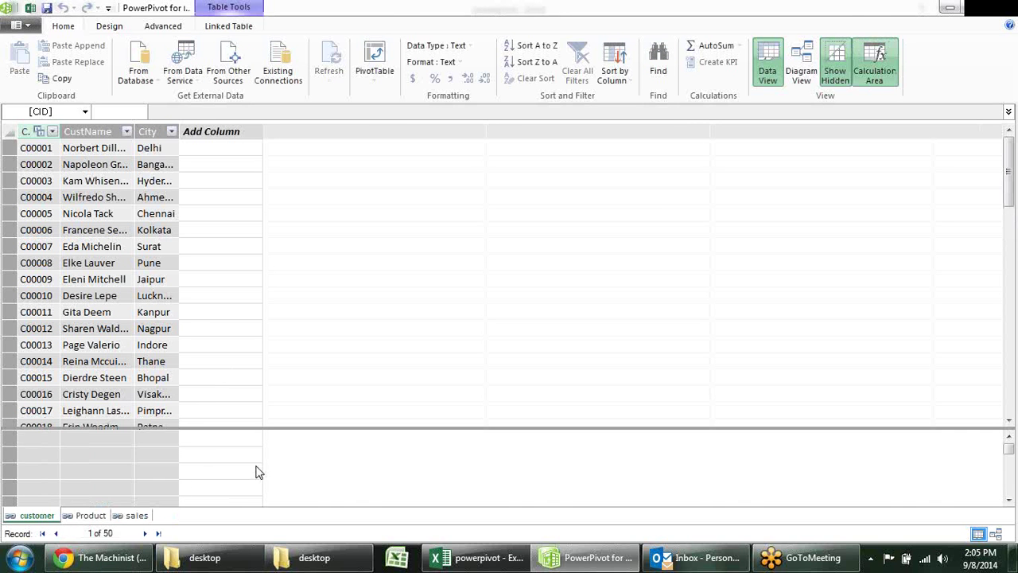
left_click(475, 300)
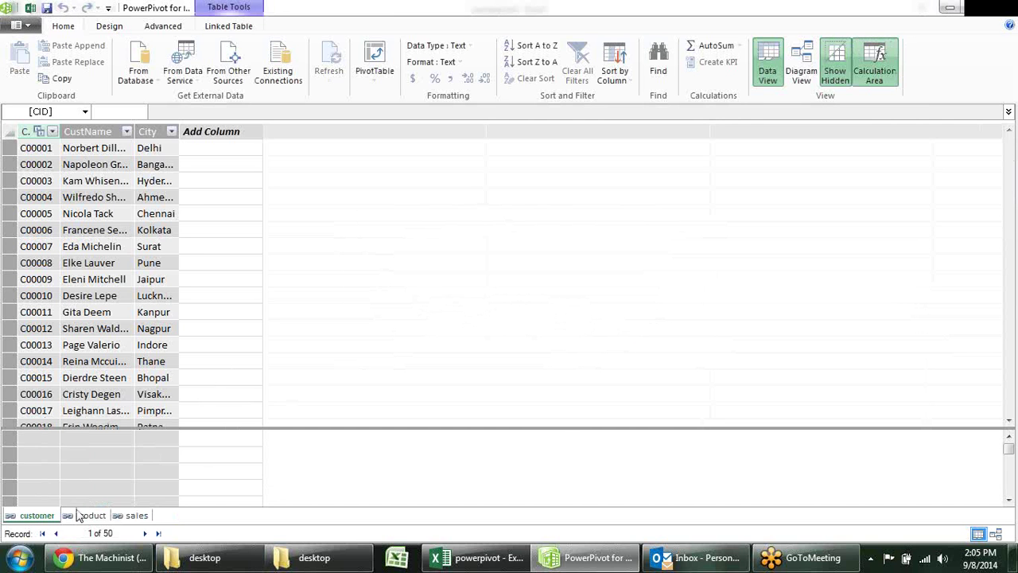
right_click(50, 515)
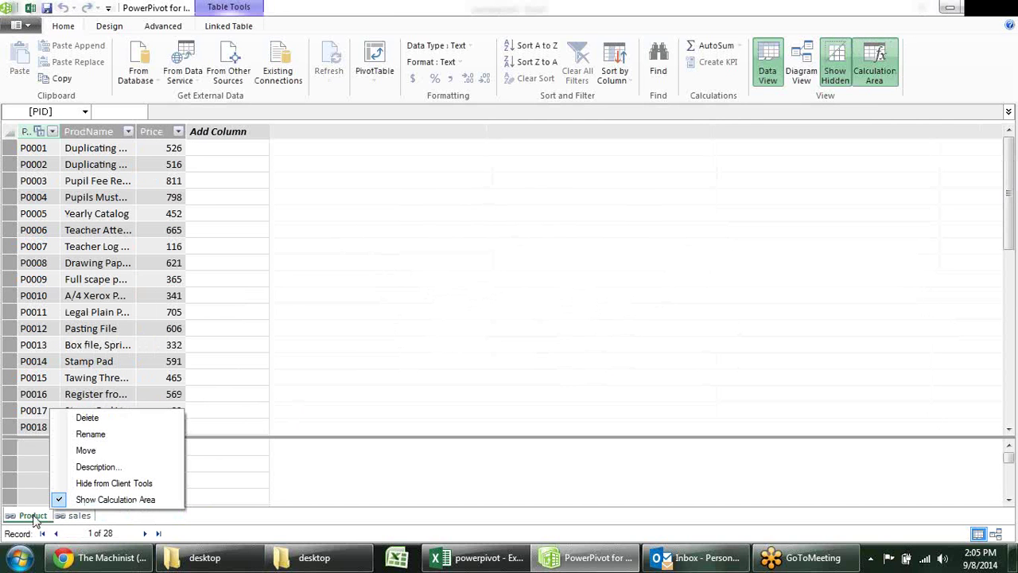
left_click(131, 418)
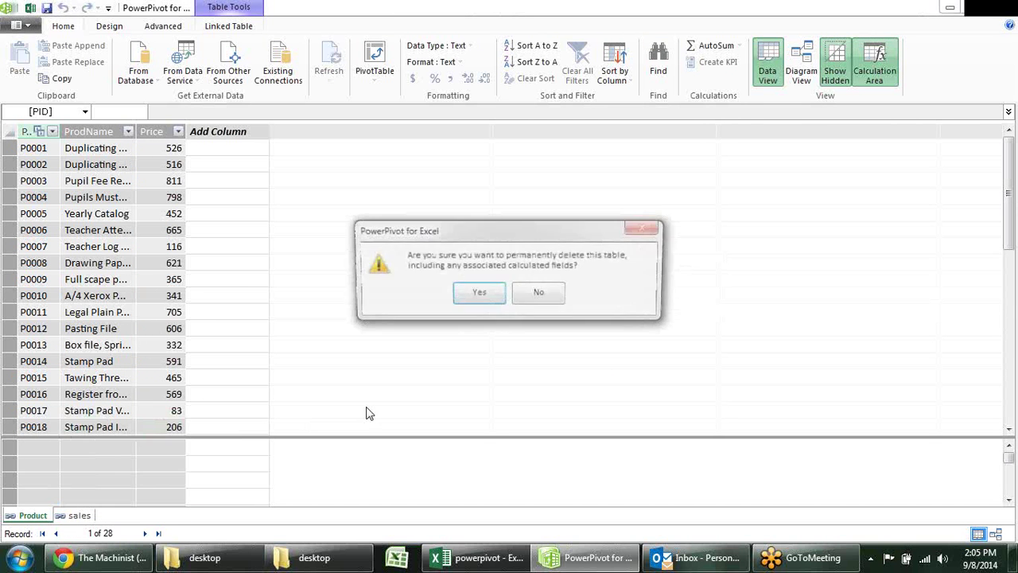
left_click(489, 303)
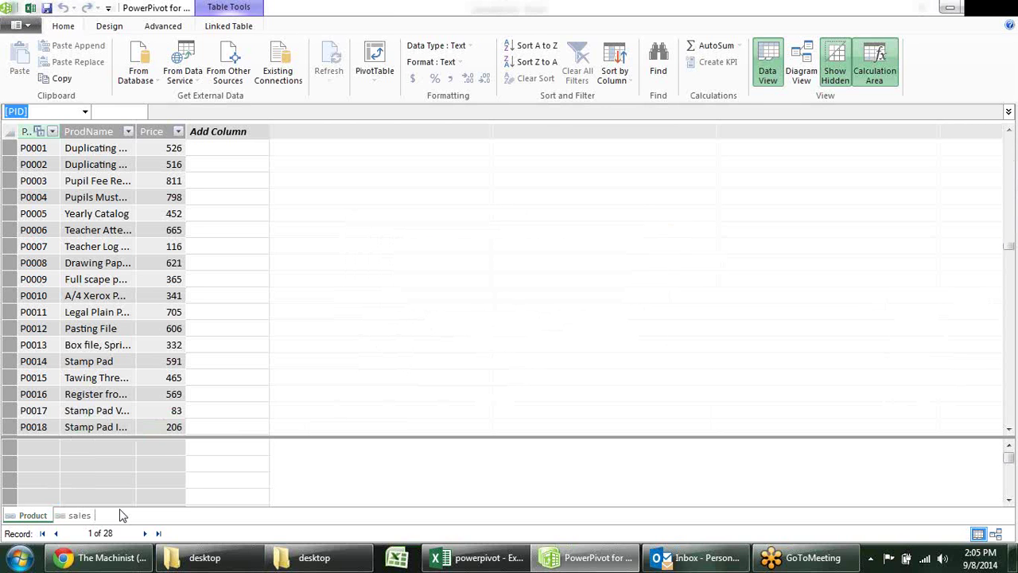
right_click(31, 516)
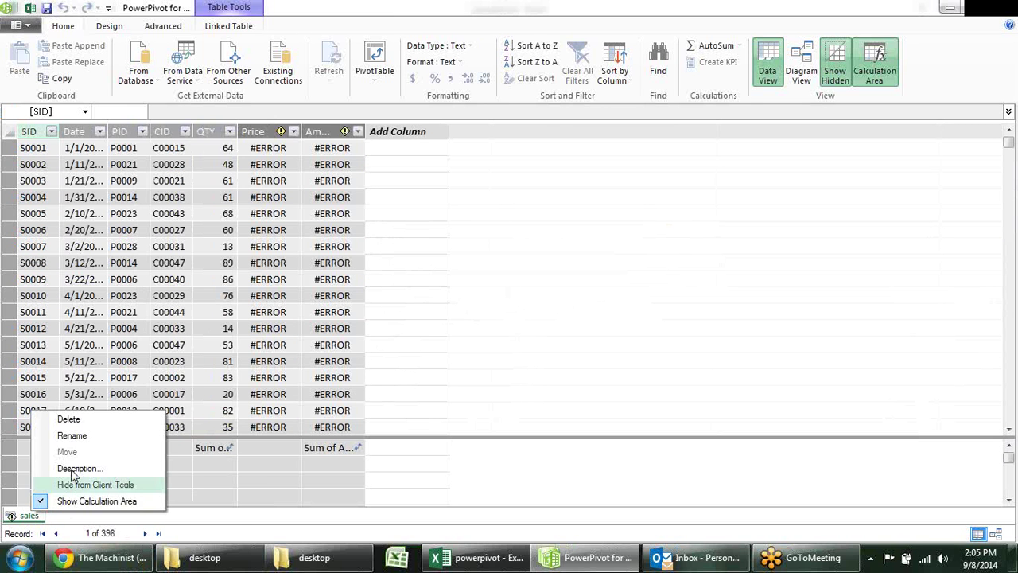
left_click(79, 419)
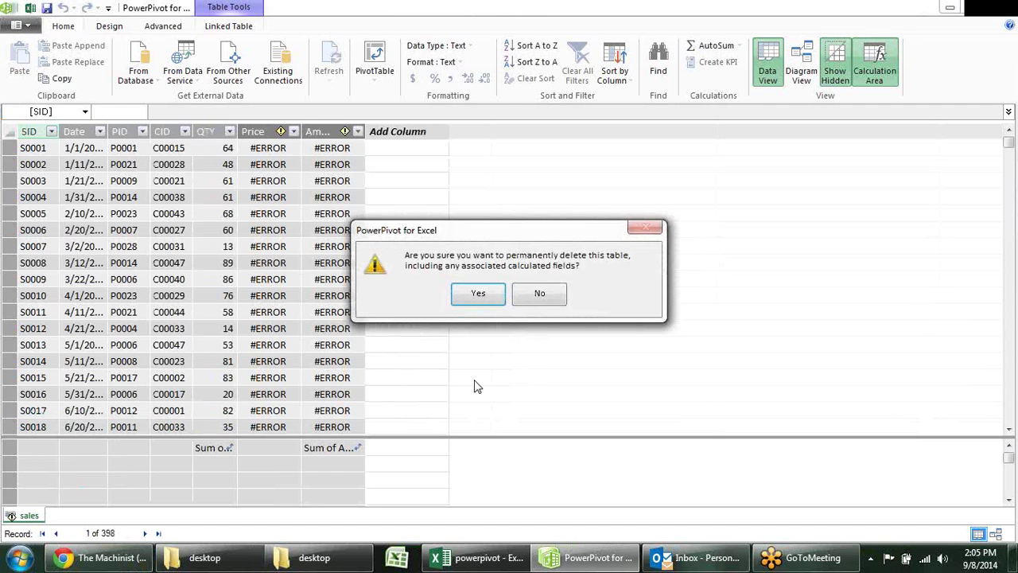
left_click(494, 300)
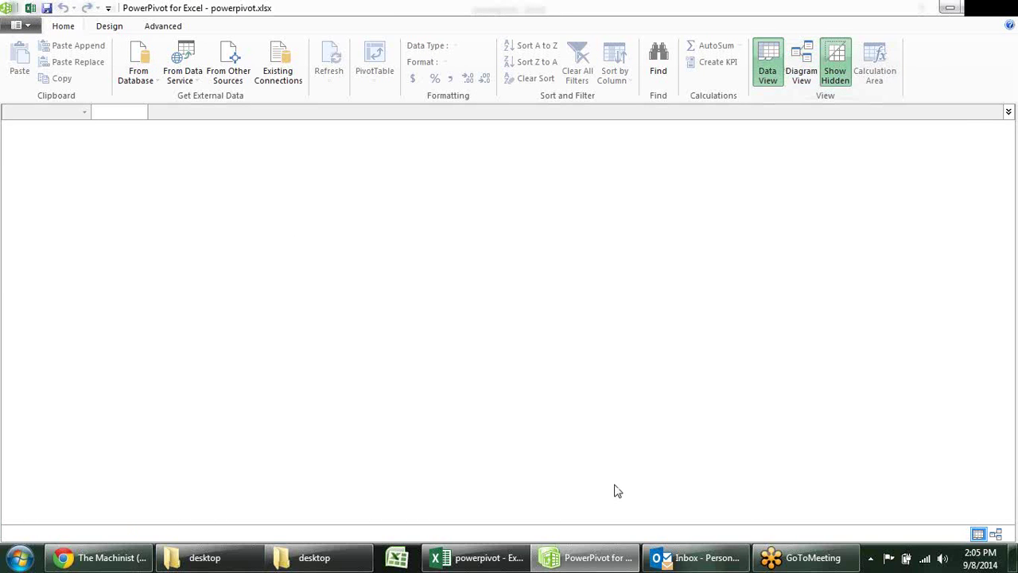
left_click(478, 557)
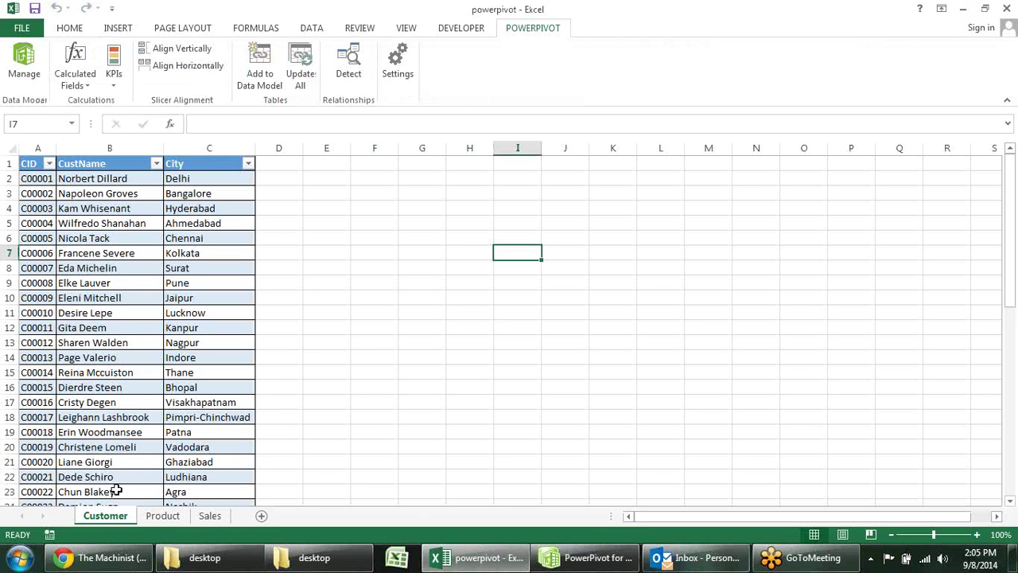
Add the Customer, Product and Sales tables to the data model, one sheet at a time.
left_click(131, 300)
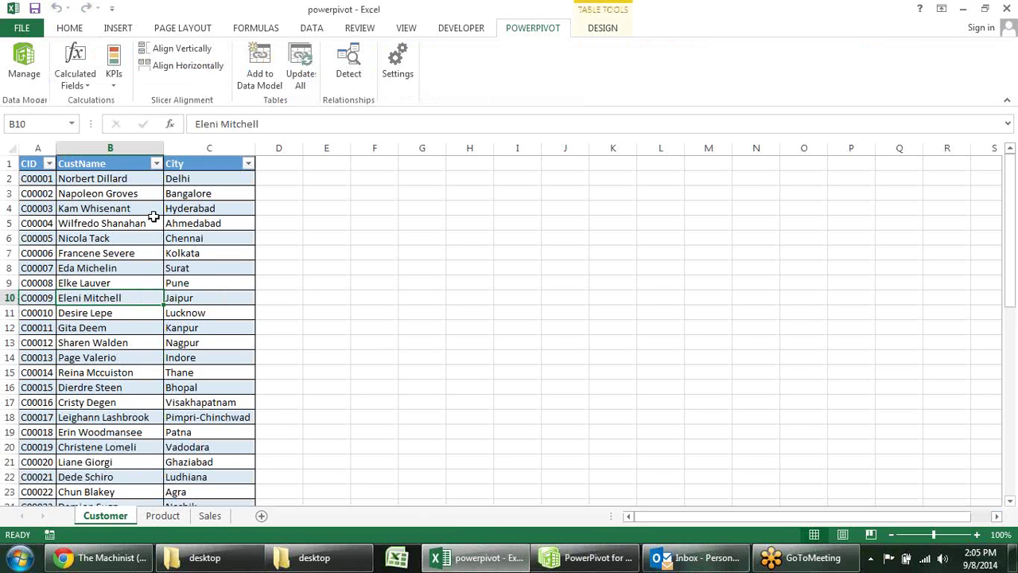
left_click(87, 197)
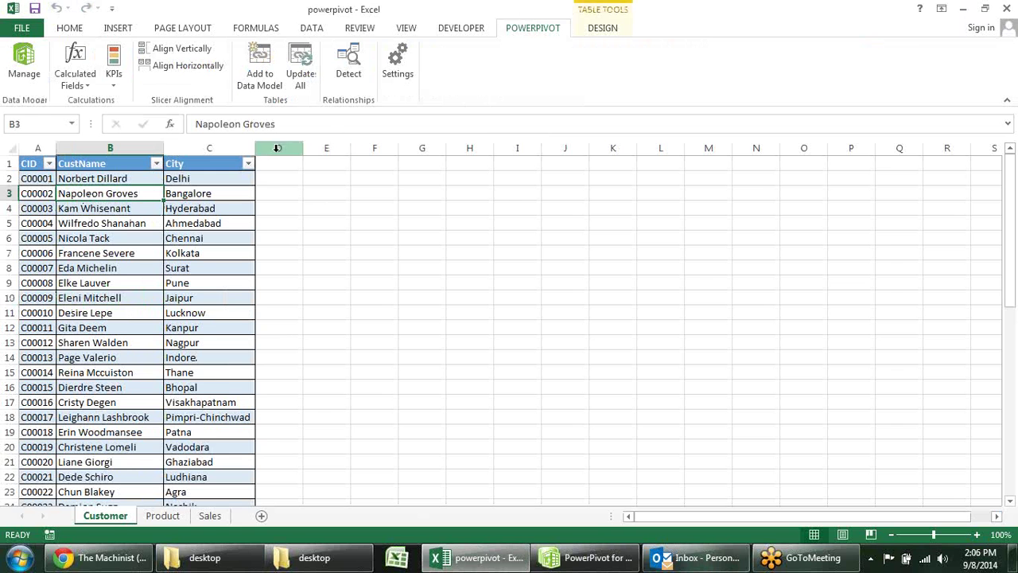
left_click(260, 69)
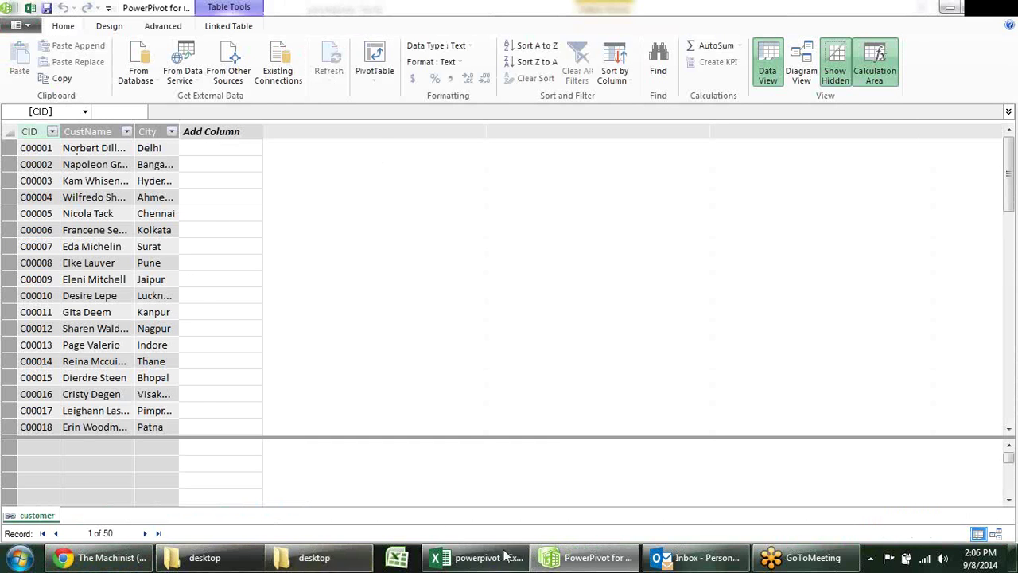
left_click(473, 558)
left_click(162, 515)
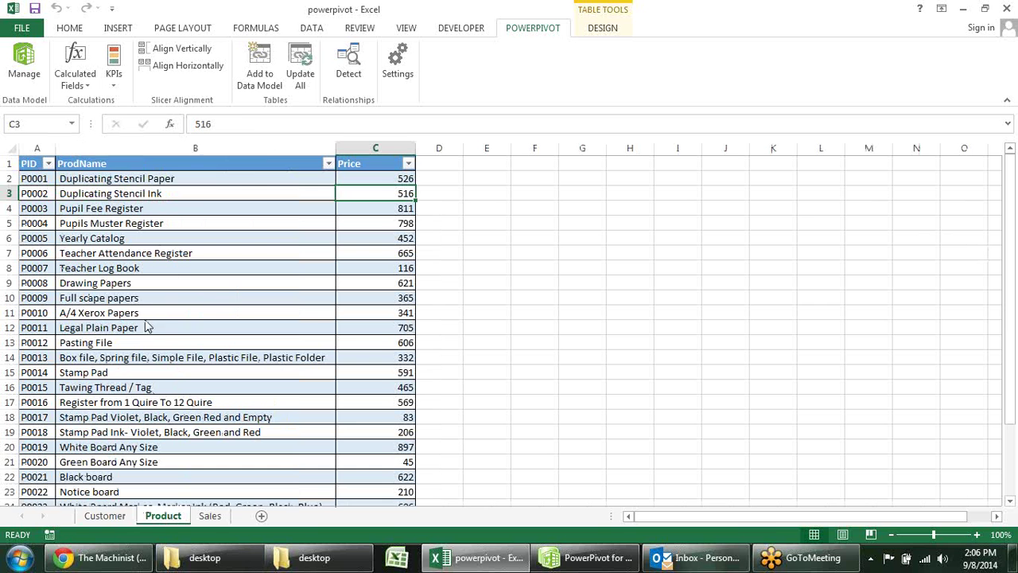
left_click_drag(159, 313, 159, 327)
left_click(248, 183)
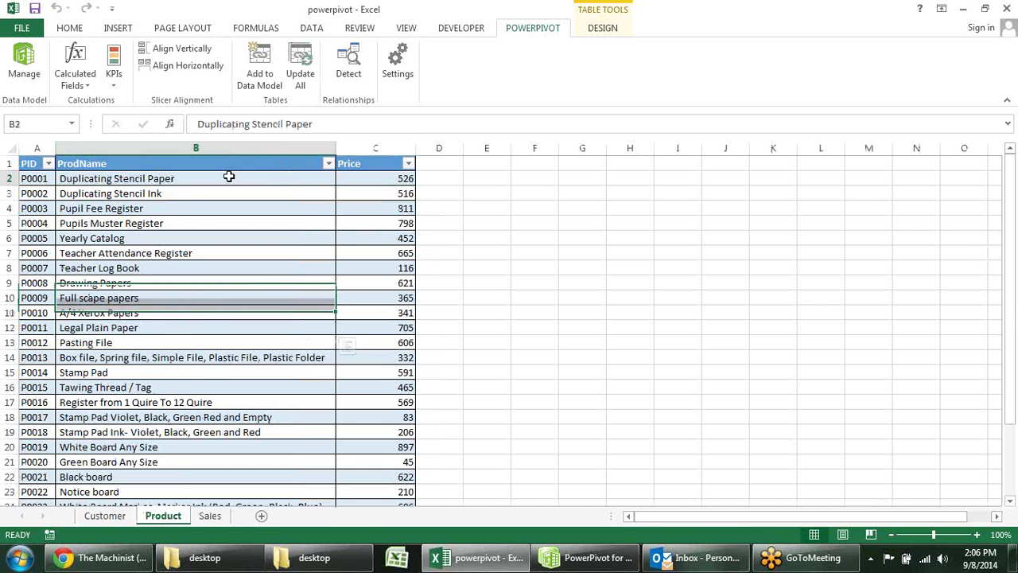
left_click(266, 64)
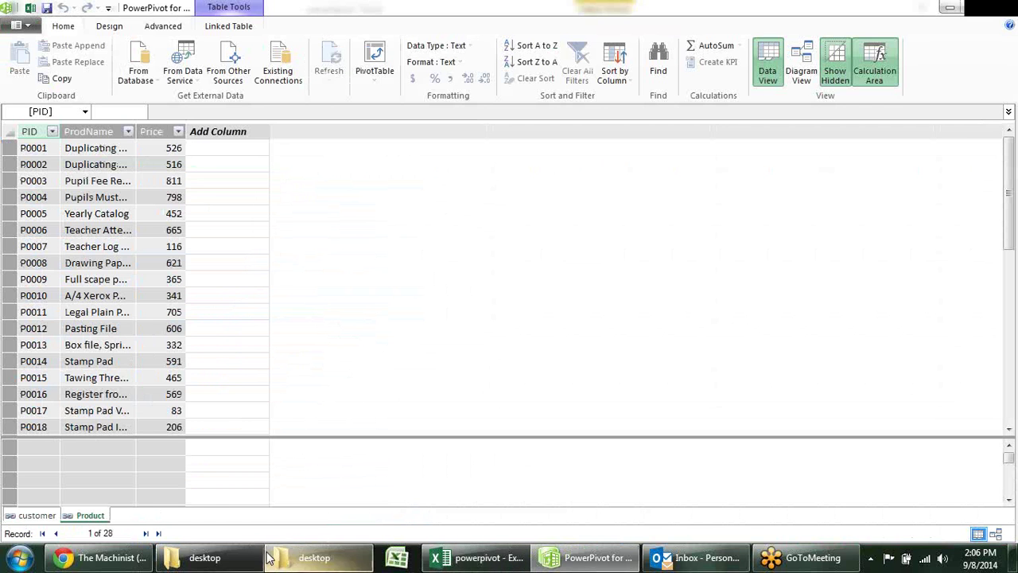
left_click(487, 559)
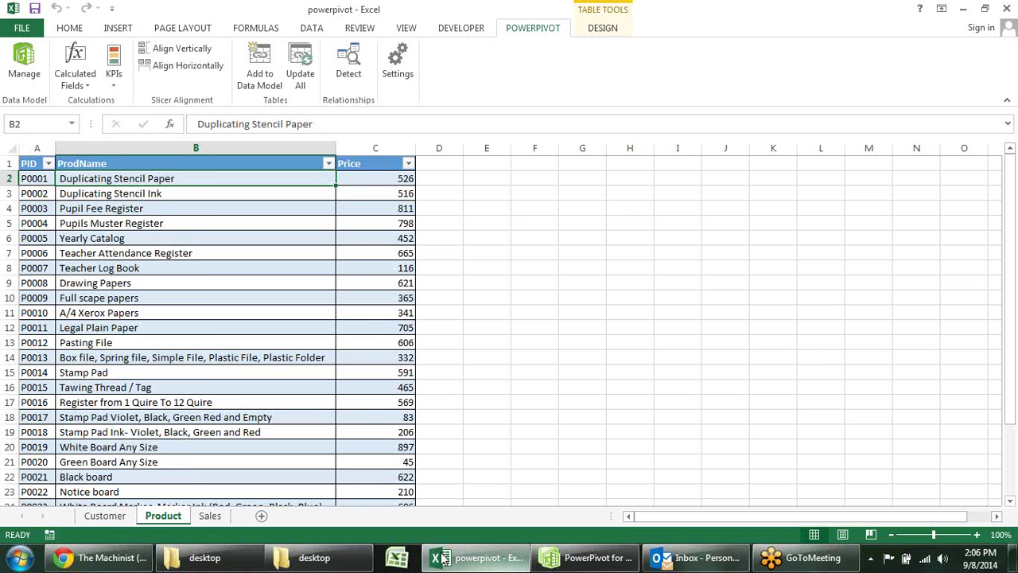
left_click(210, 516)
left_click(143, 252)
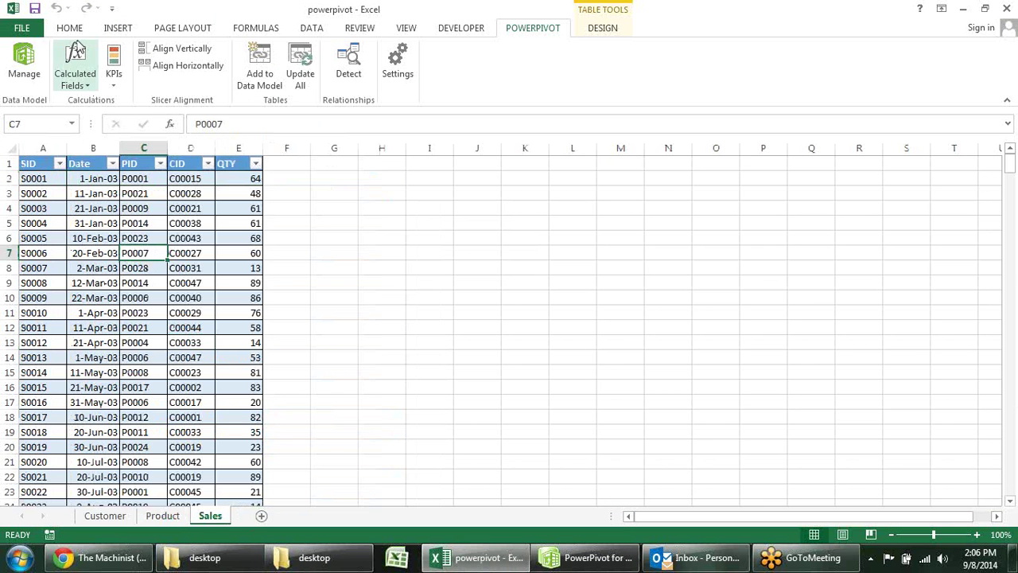
left_click(265, 72)
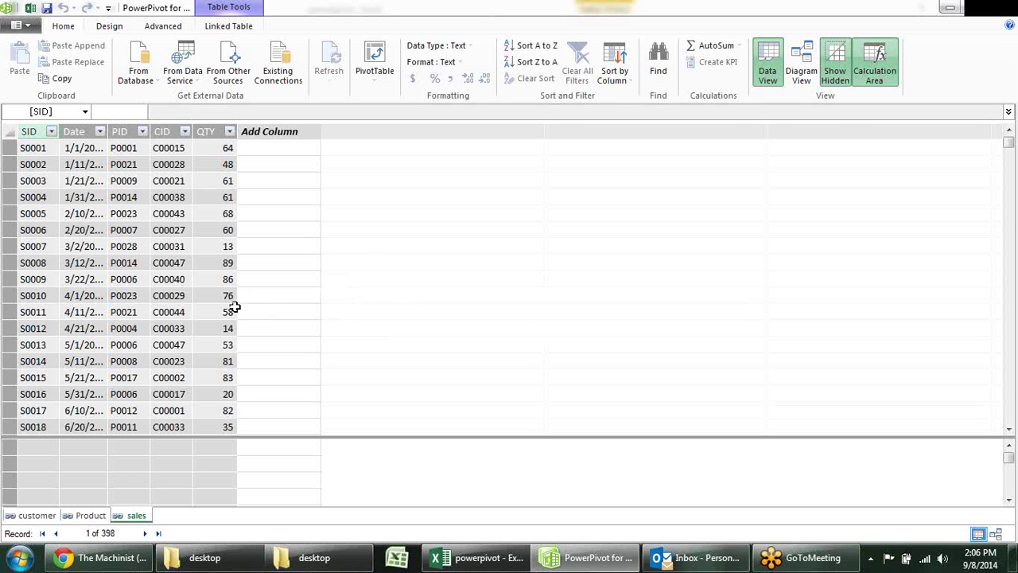
Look over the Linked Table and Advanced tabs, then switch Home to Diagram View.
left_click(231, 26)
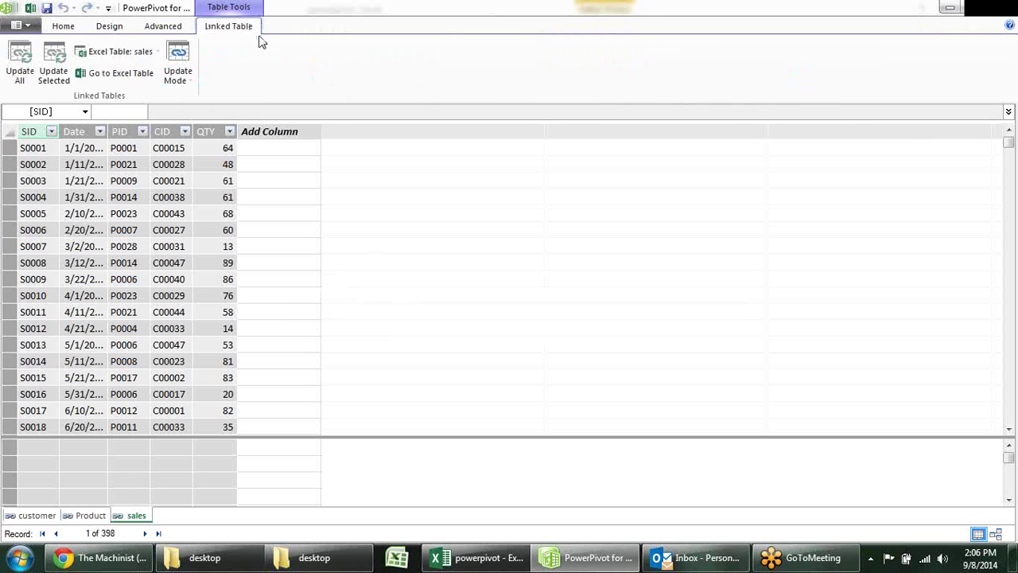
left_click(167, 28)
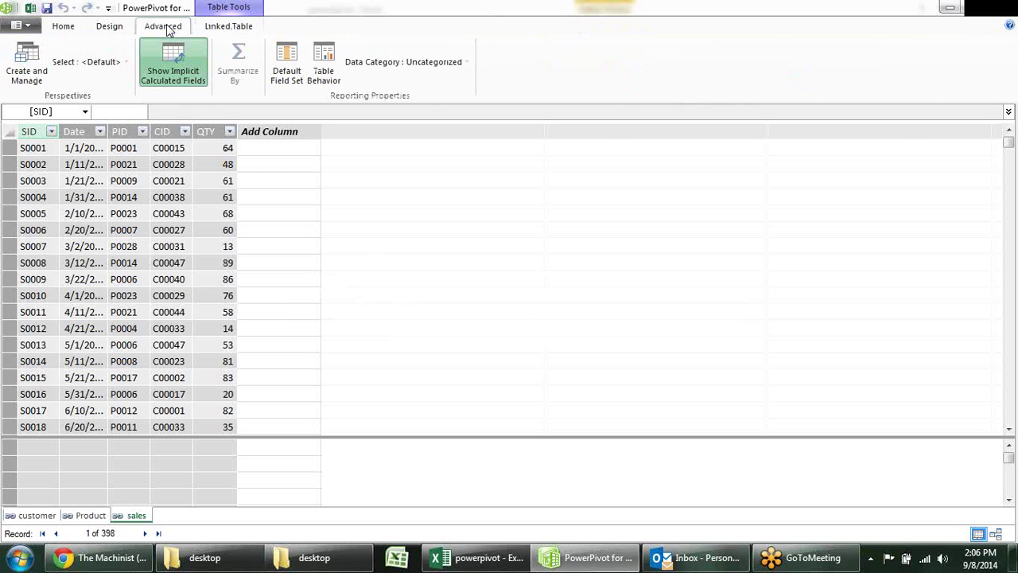
left_click(64, 26)
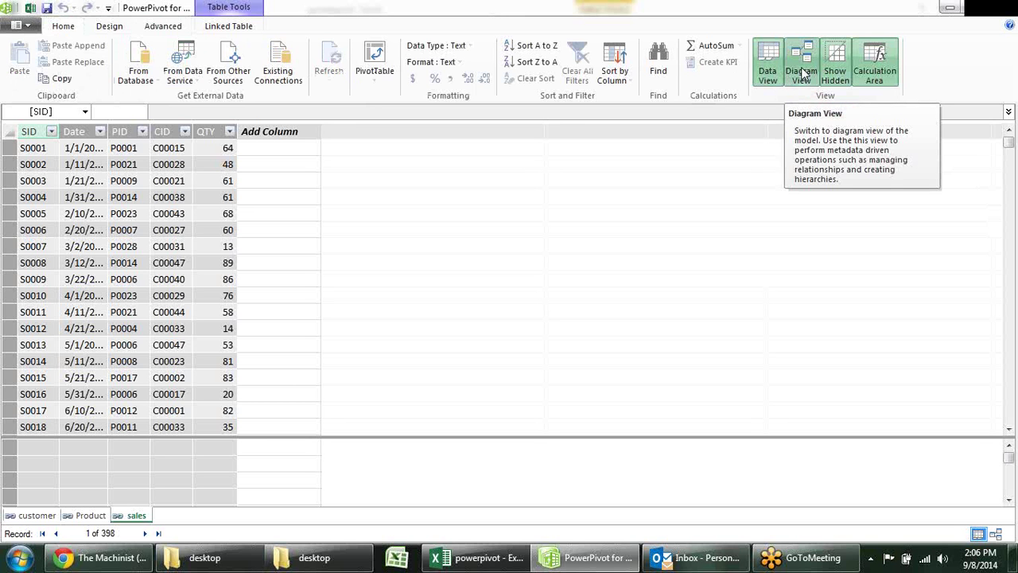
left_click(803, 73)
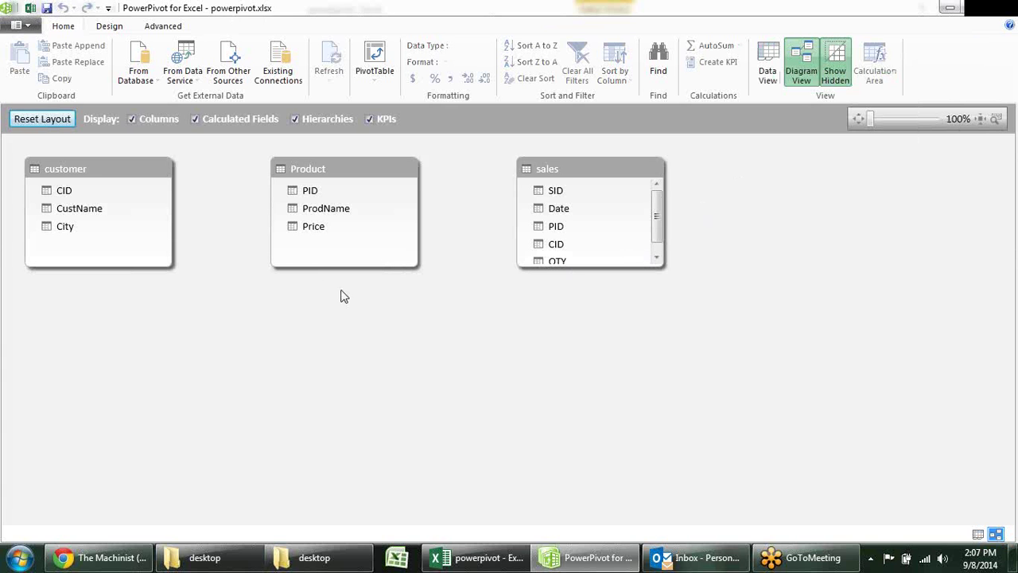
Rearrange the diagram, moving the sales table lower and the Product table right.
mouse_move(560, 164)
left_mouse_down()
mouse_move(300, 371)
mouse_move(236, 331)
left_mouse_up()
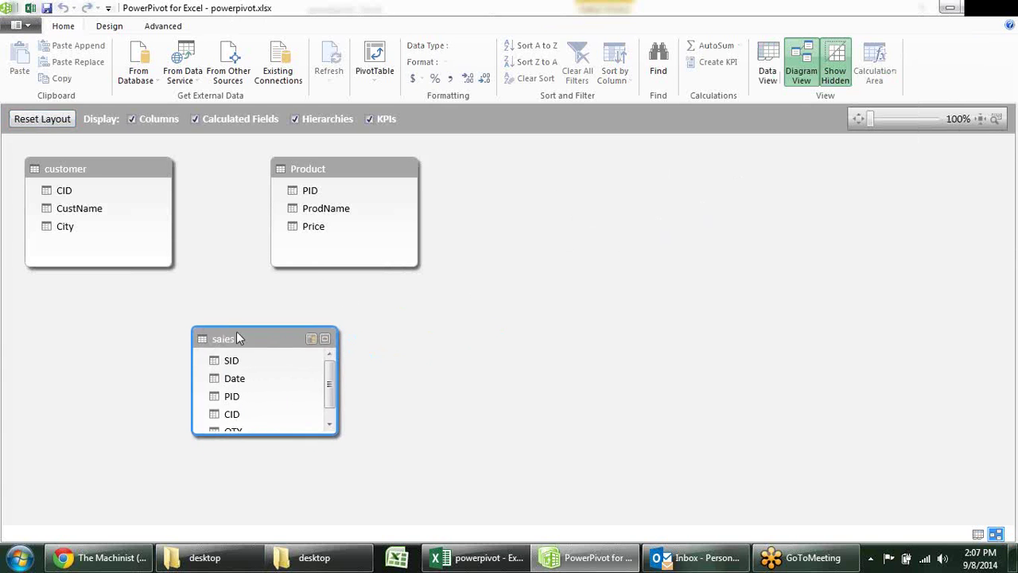
left_click(370, 167)
left_click_drag(494, 178, 513, 175)
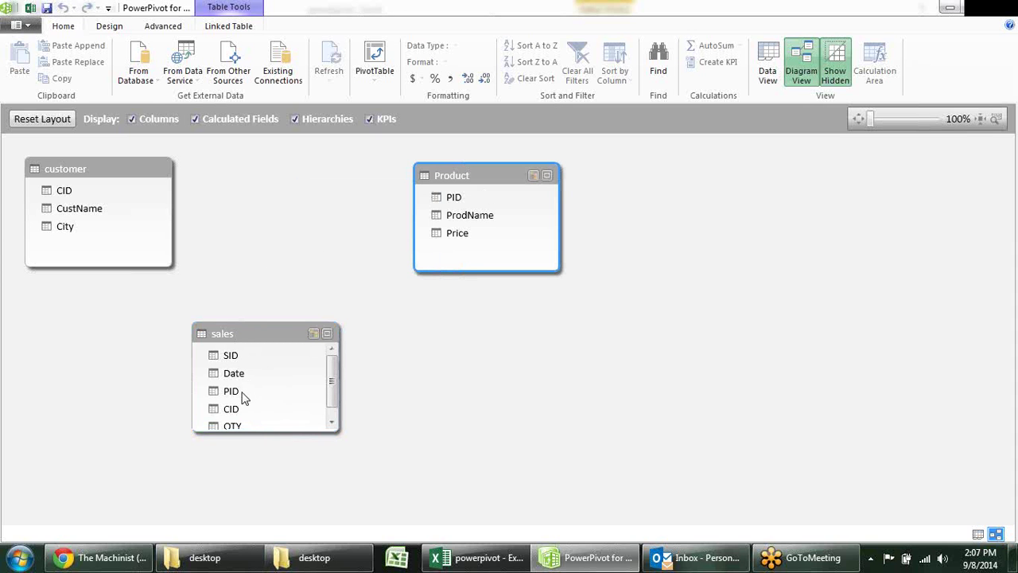
Link sales PID to Product PID and sales CID to customer CID.
left_click_drag(235, 393, 275, 396)
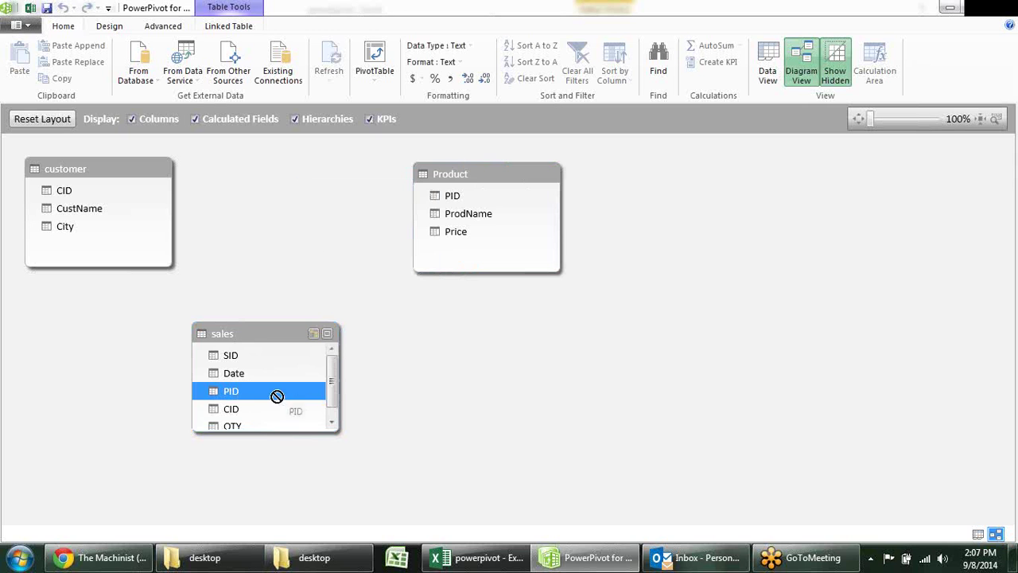
left_click_drag(275, 396, 441, 196)
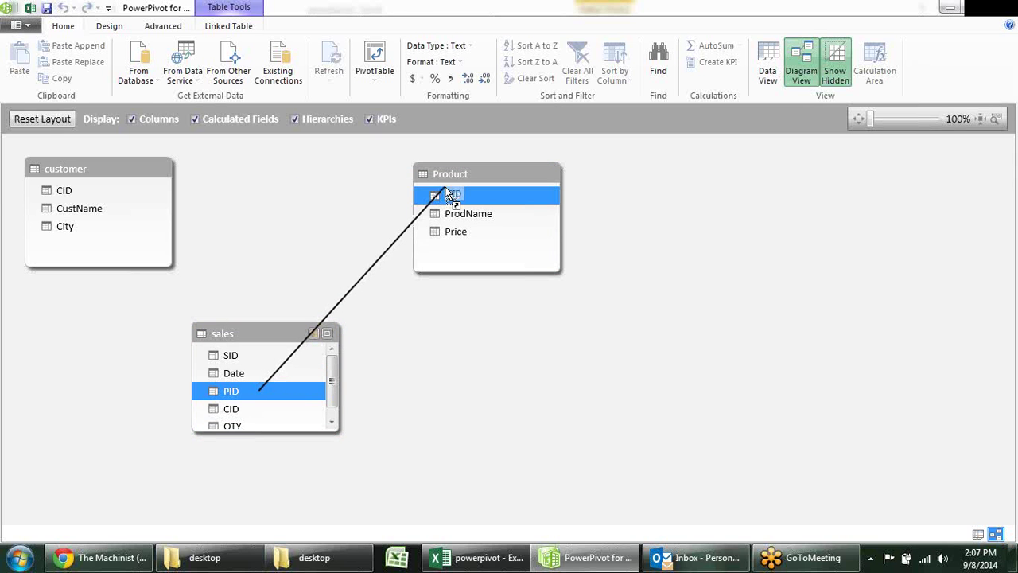
left_click_drag(442, 195, 442, 198)
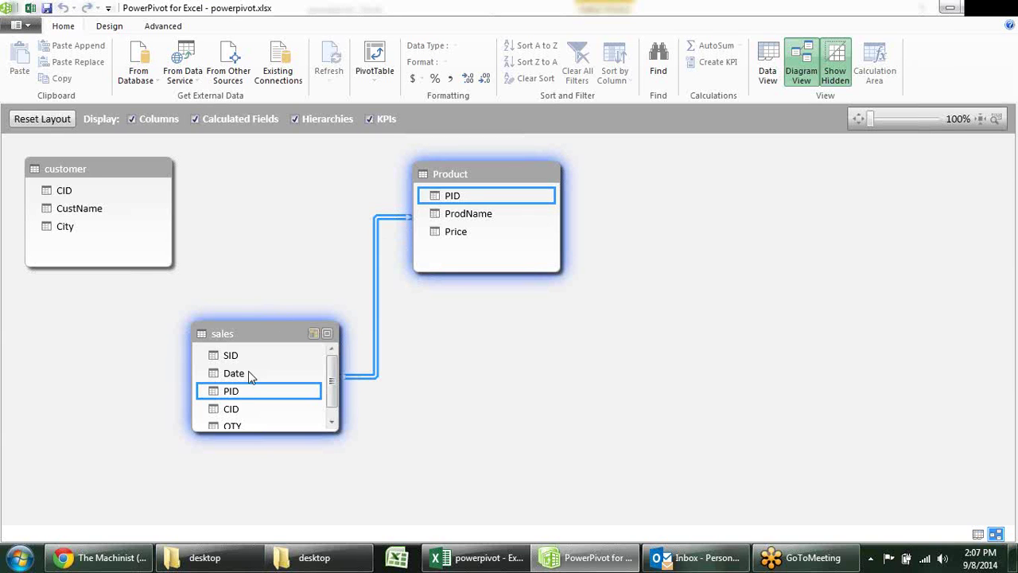
left_click_drag(230, 412, 62, 177)
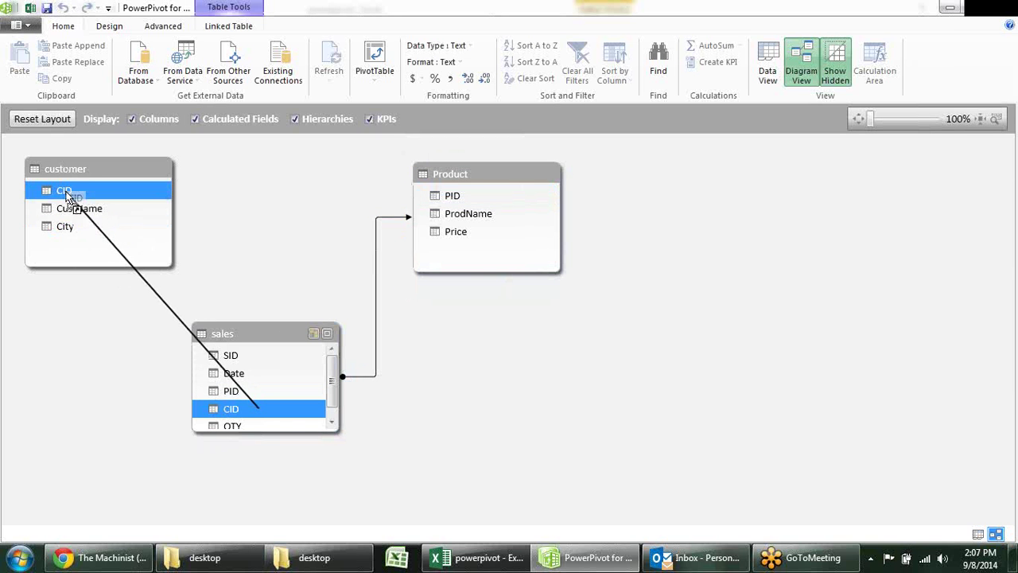
left_click_drag(69, 196, 68, 197)
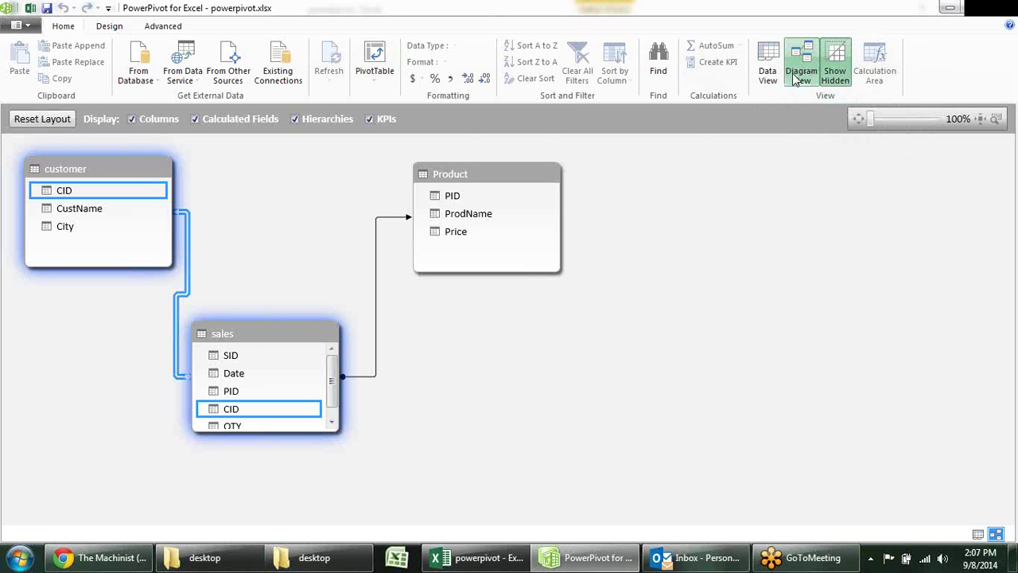
Insert a data-model PivotTable onto a new worksheet, Sheet1.
left_click(381, 53)
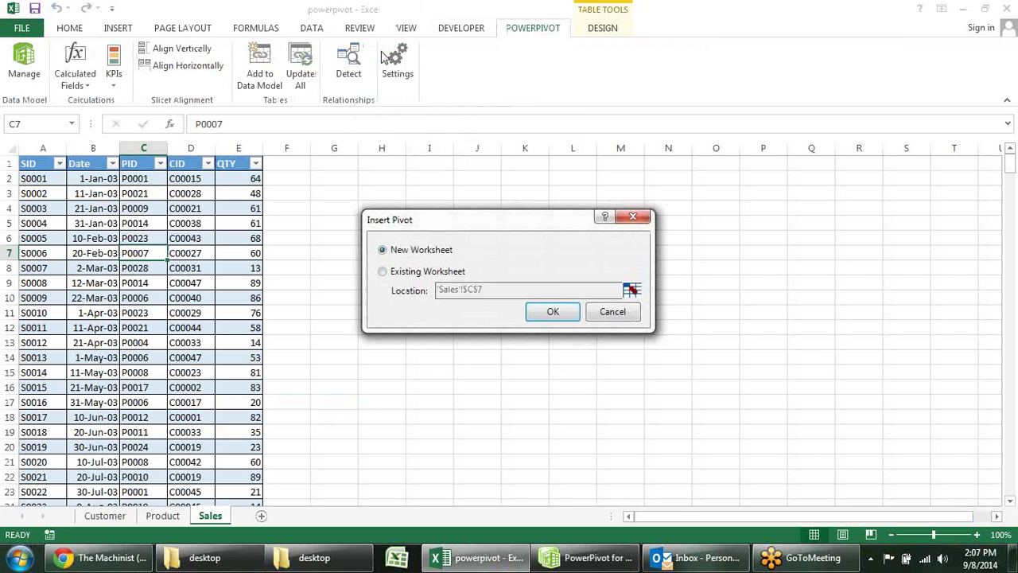
left_click(549, 311)
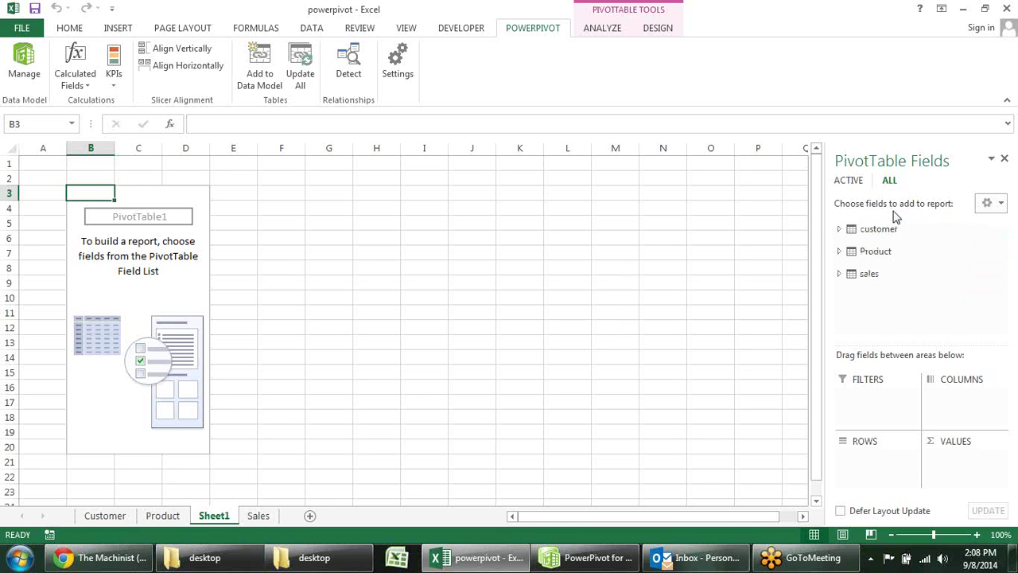
Add the customer table's City field to the PivotTable layout.
left_click(840, 229)
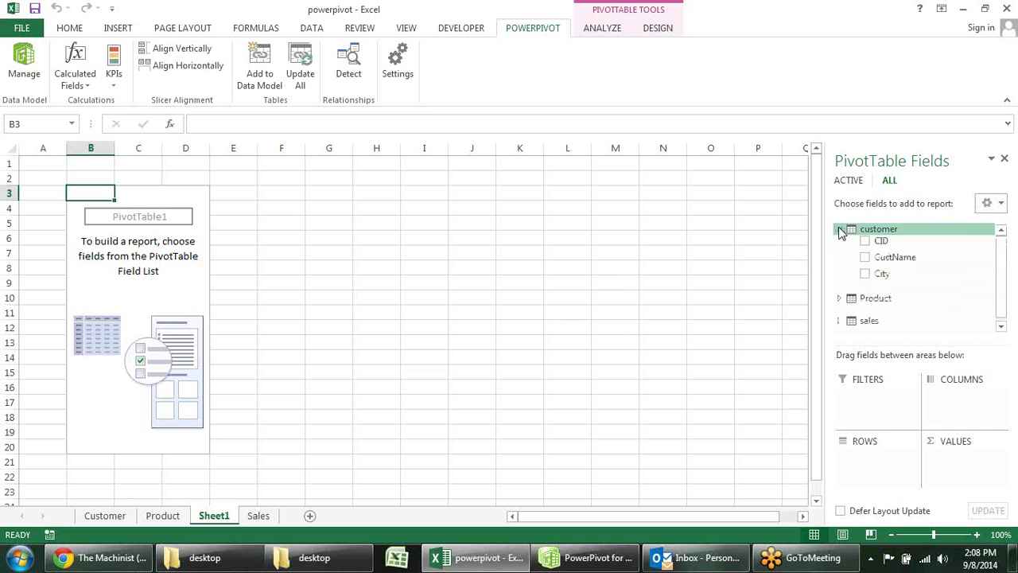
left_click(865, 273)
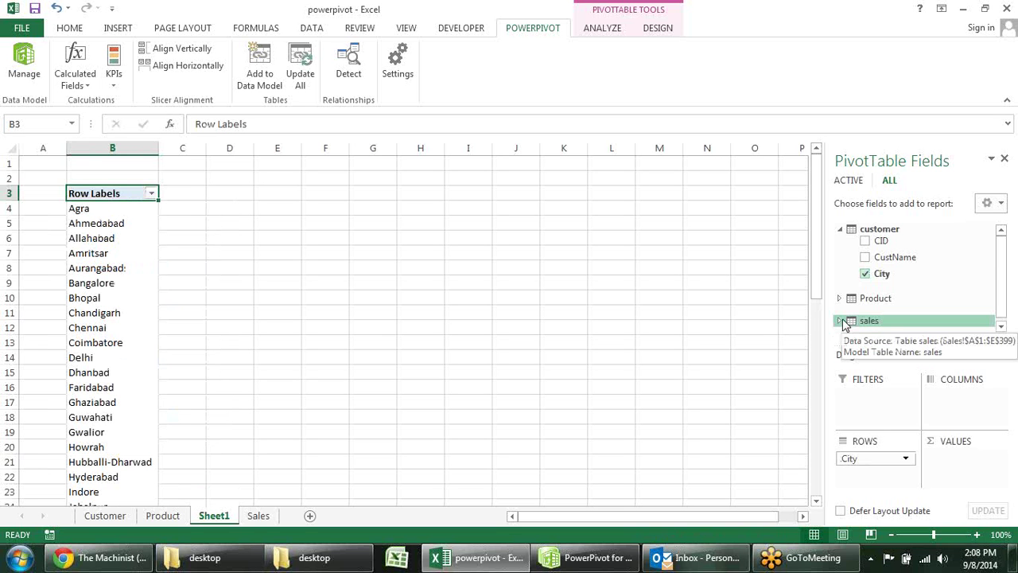
left_click(841, 321)
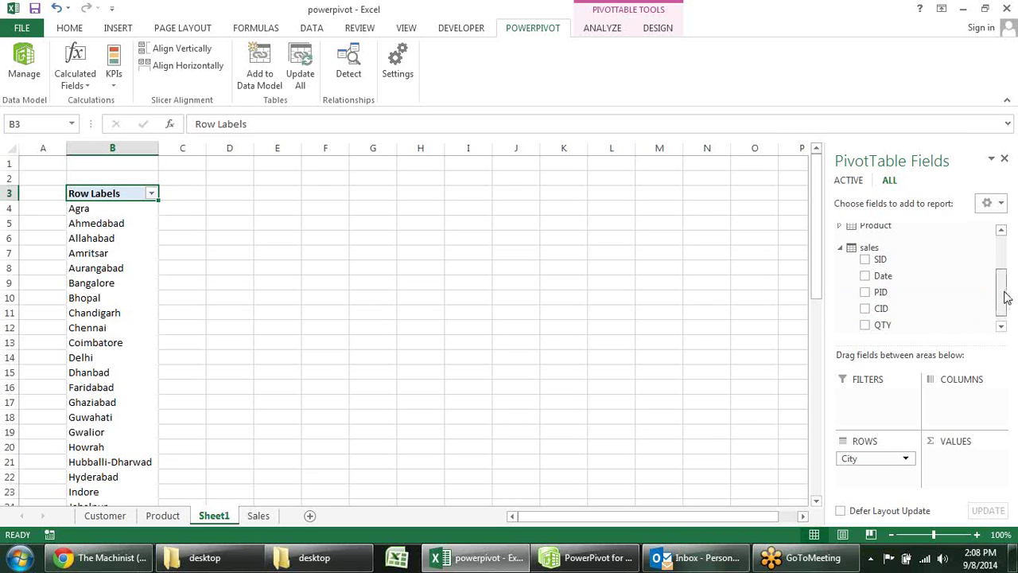
left_click_drag(1005, 295, 1002, 306)
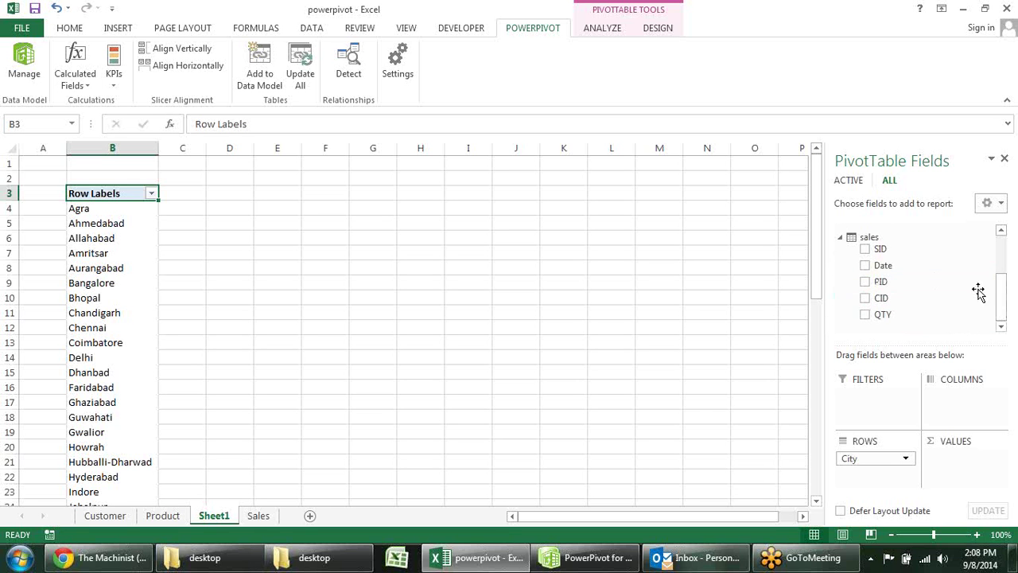
left_click_drag(1000, 299, 1003, 246)
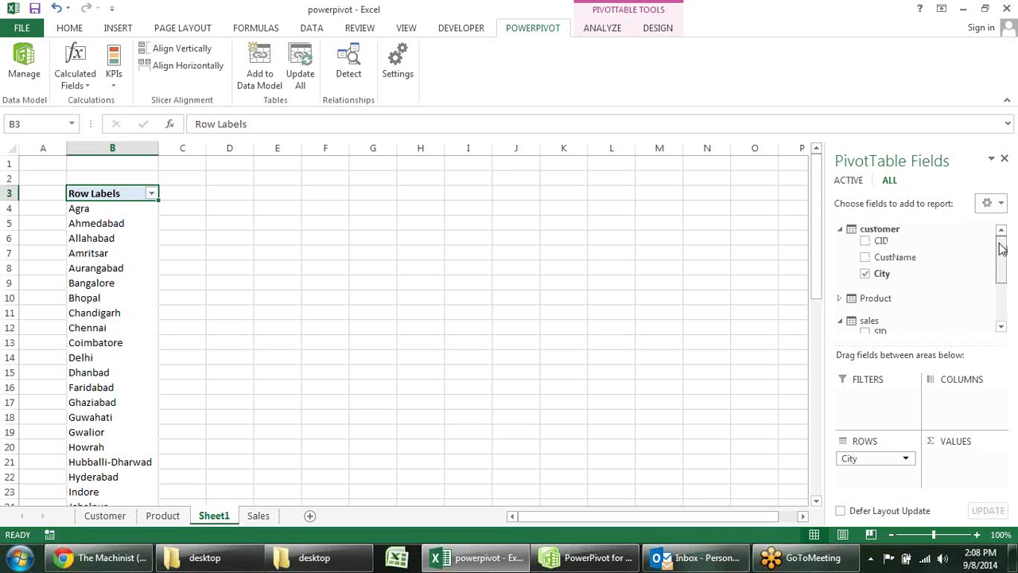
scroll(1001, 248, "down", 1)
Add the Product table's ProdName field as the row labels, above City.
left_click(840, 268)
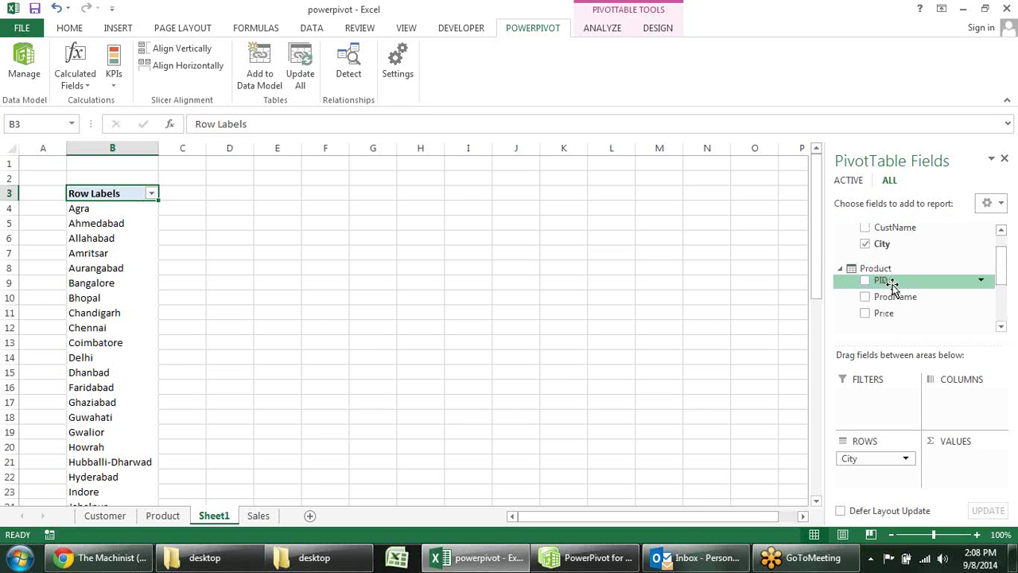
left_click_drag(890, 305, 887, 481)
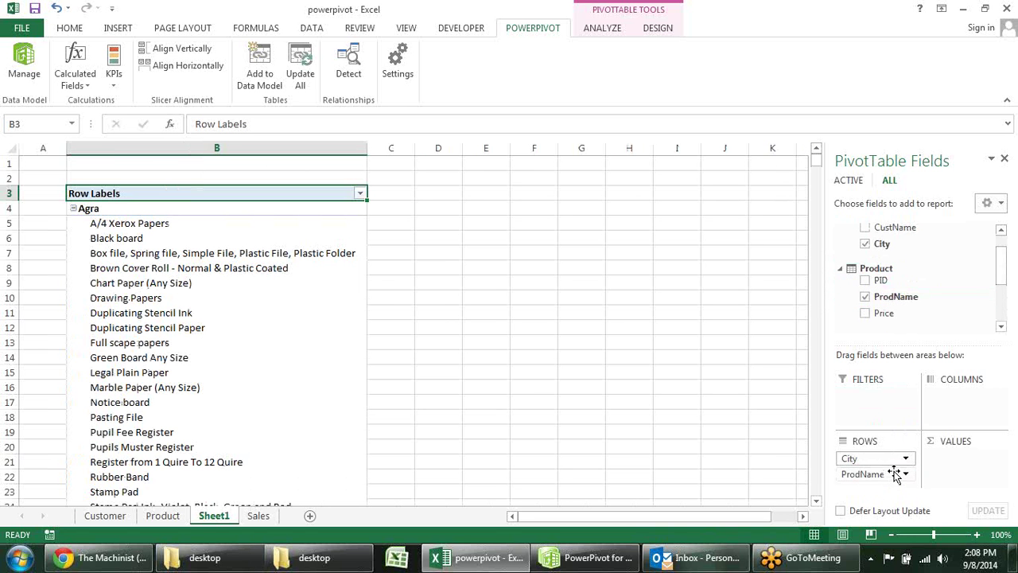
mouse_move(891, 476)
left_mouse_down()
mouse_move(890, 461)
mouse_move(961, 416)
left_mouse_up()
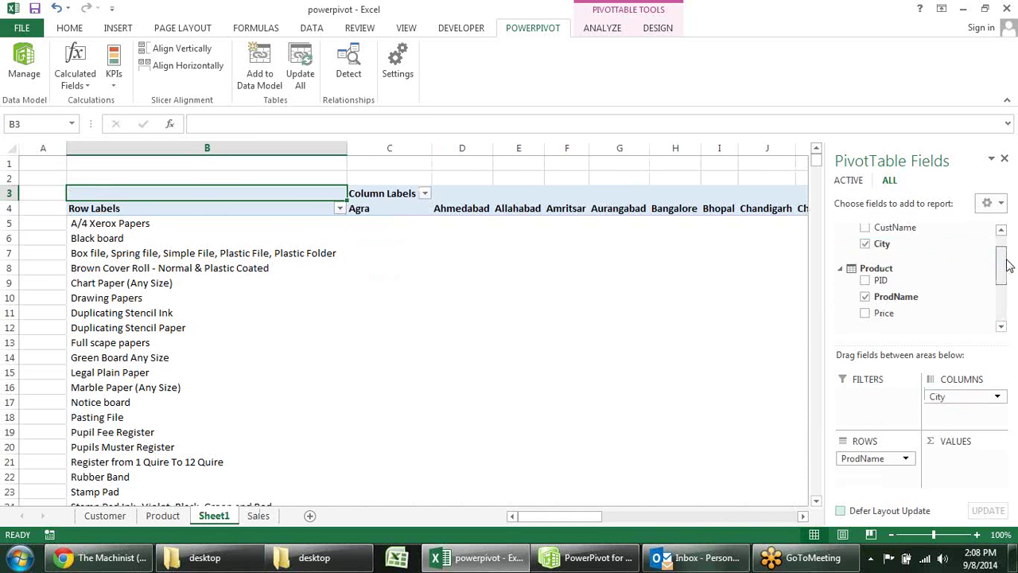
left_click_drag(1001, 262, 1000, 312)
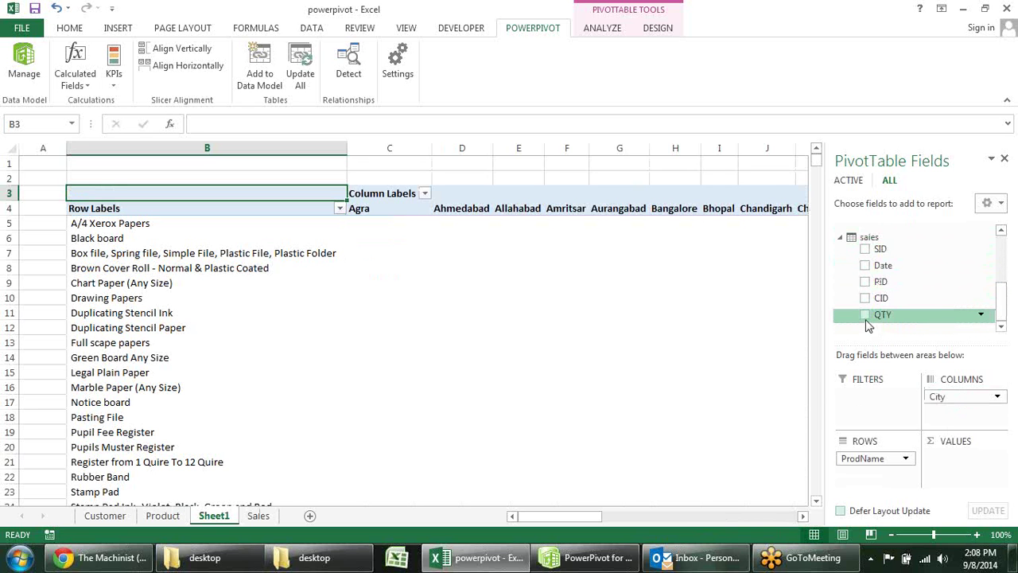
Show Sum of QTY and Sum of Price per city, then open Create Relationship.
left_click(866, 315)
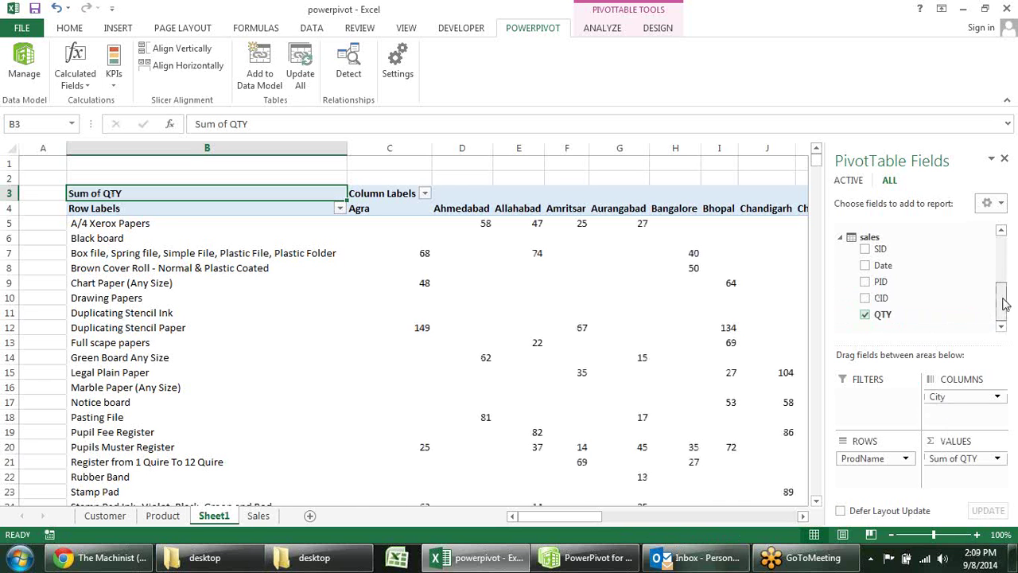
left_click_drag(1004, 303, 1006, 280)
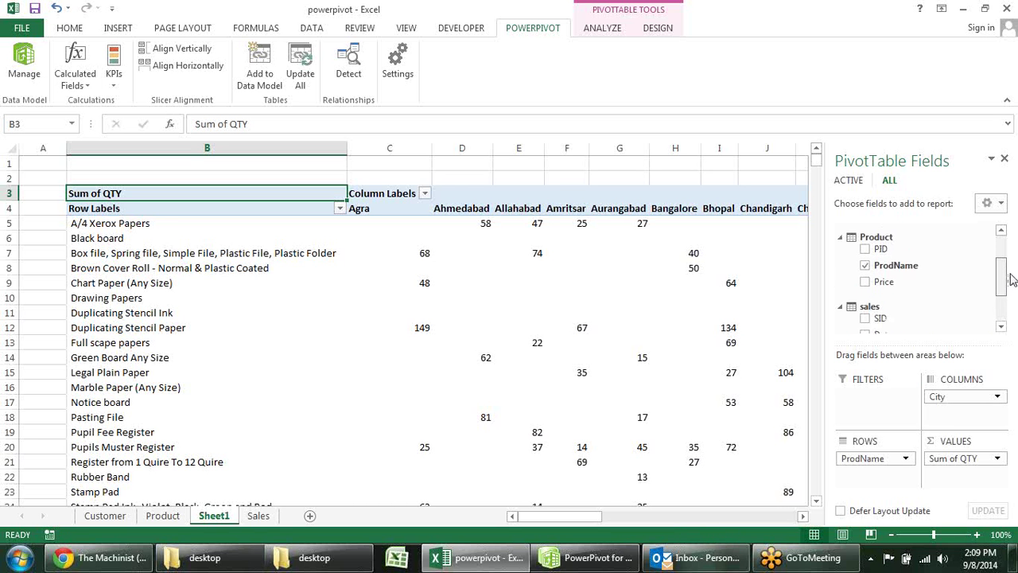
left_click(867, 282)
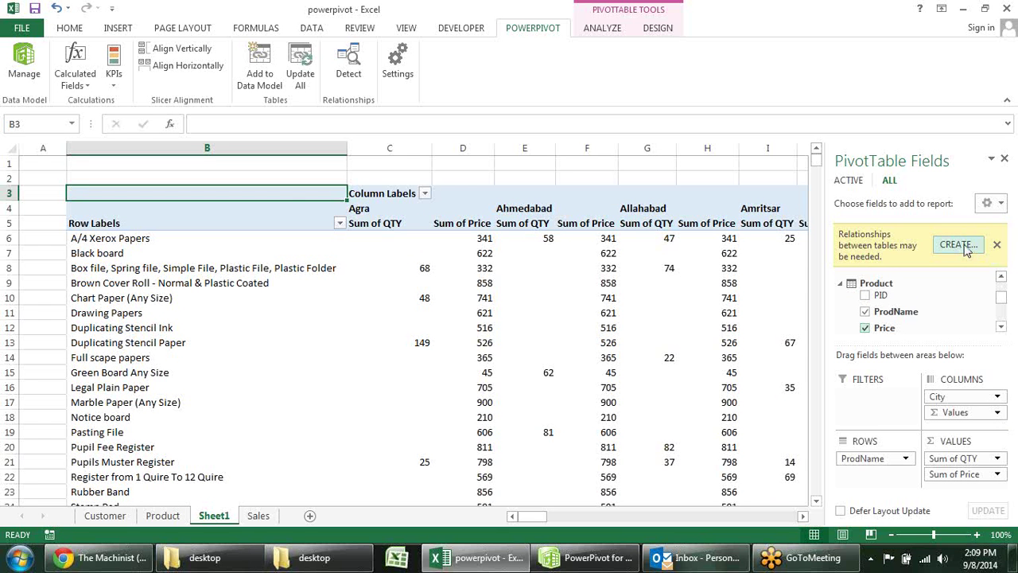
left_click(958, 245)
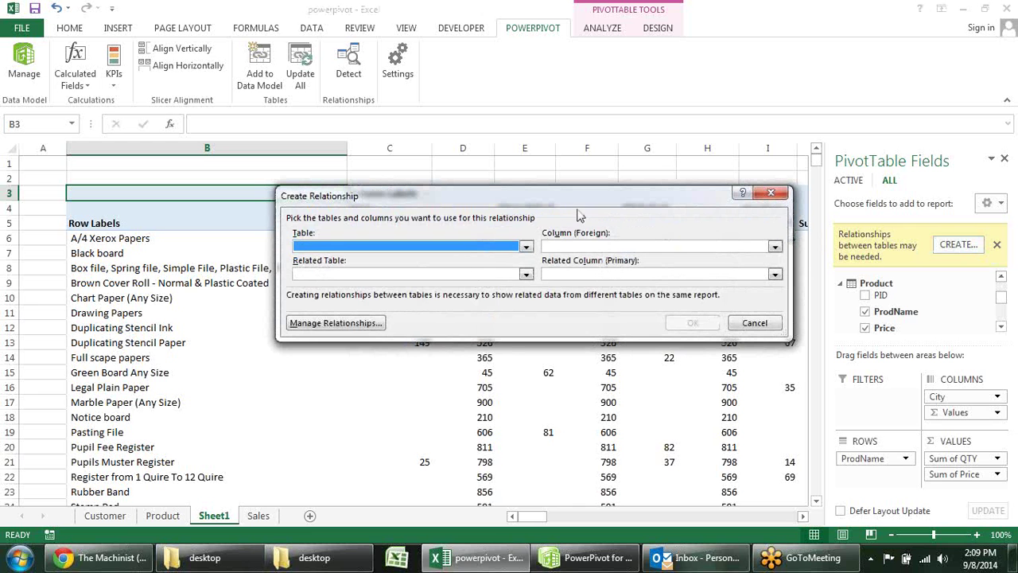
Pair sales CID with customer CID, then cancel because that relationship already exists.
left_click(525, 246)
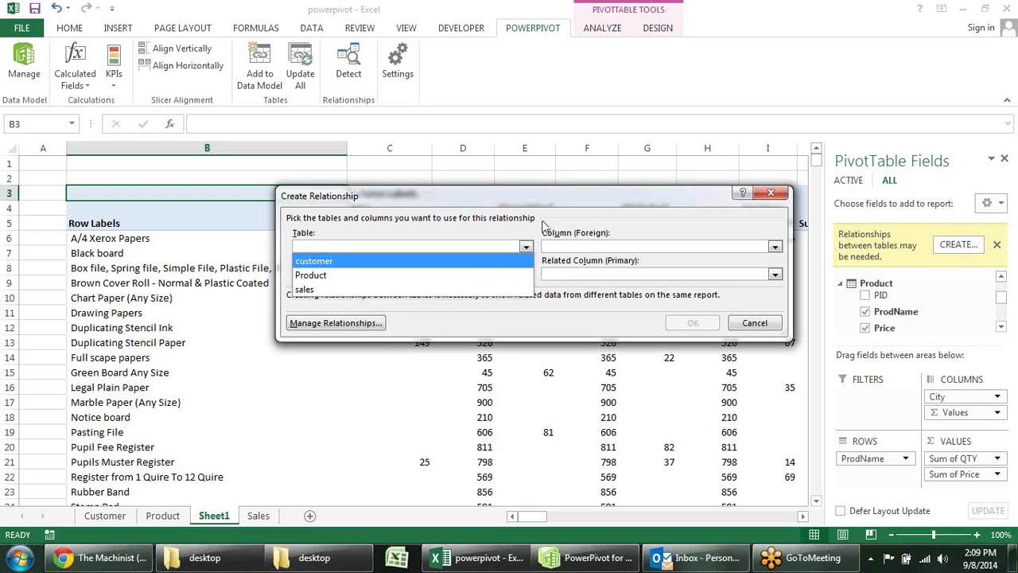
left_click(546, 226)
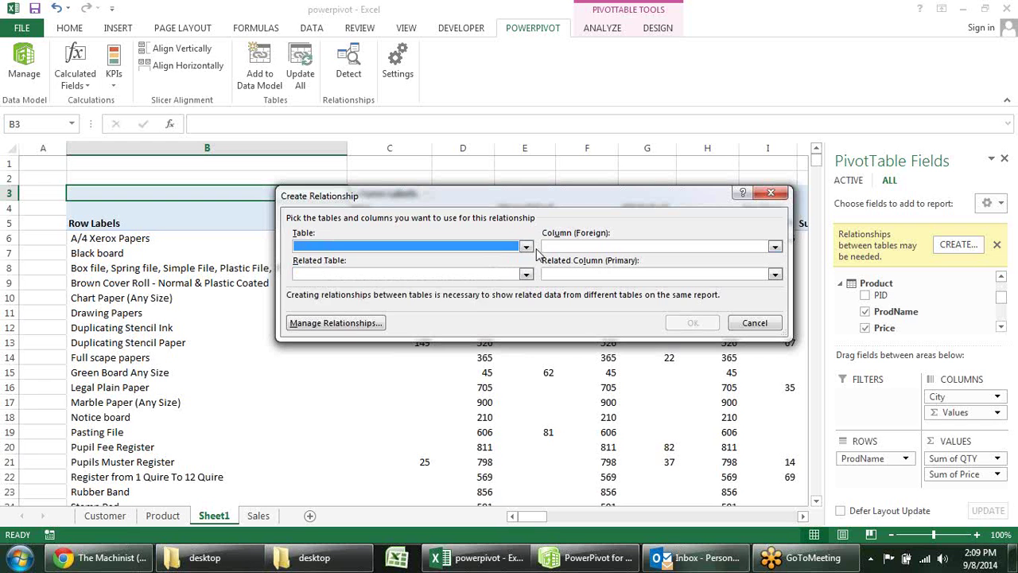
left_click(526, 248)
left_click(493, 290)
left_click(774, 246)
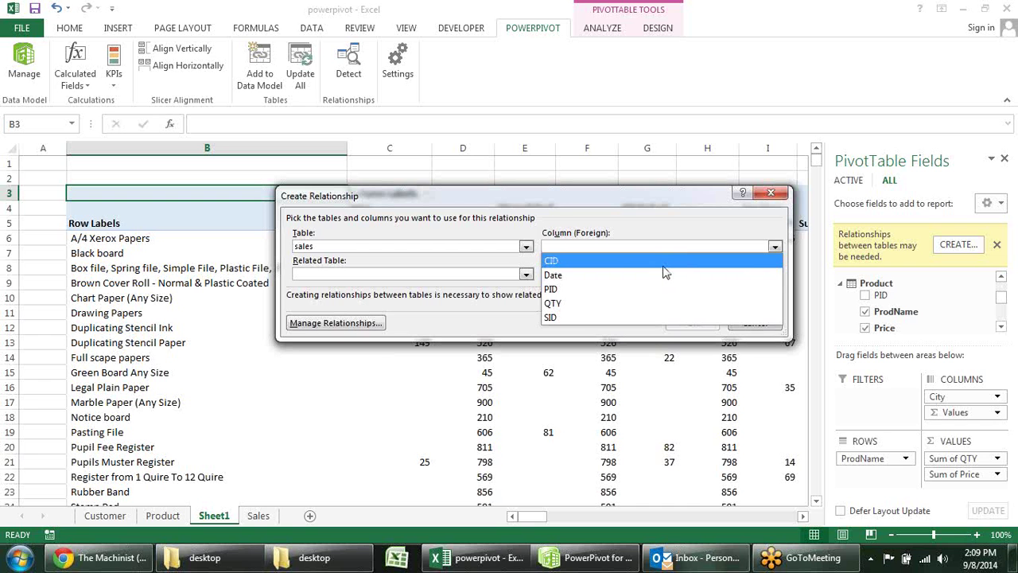
left_click(663, 267)
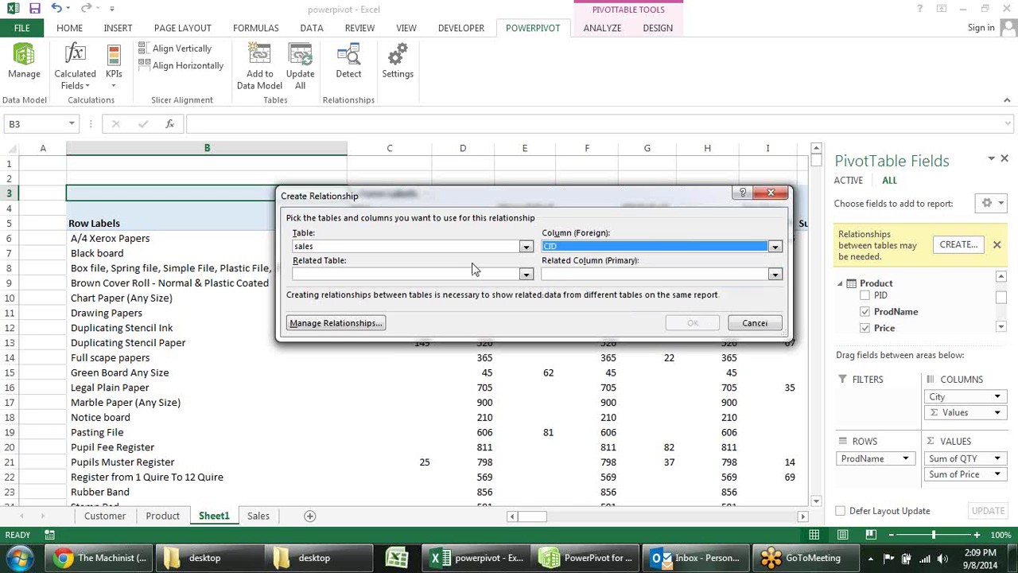
left_click(526, 274)
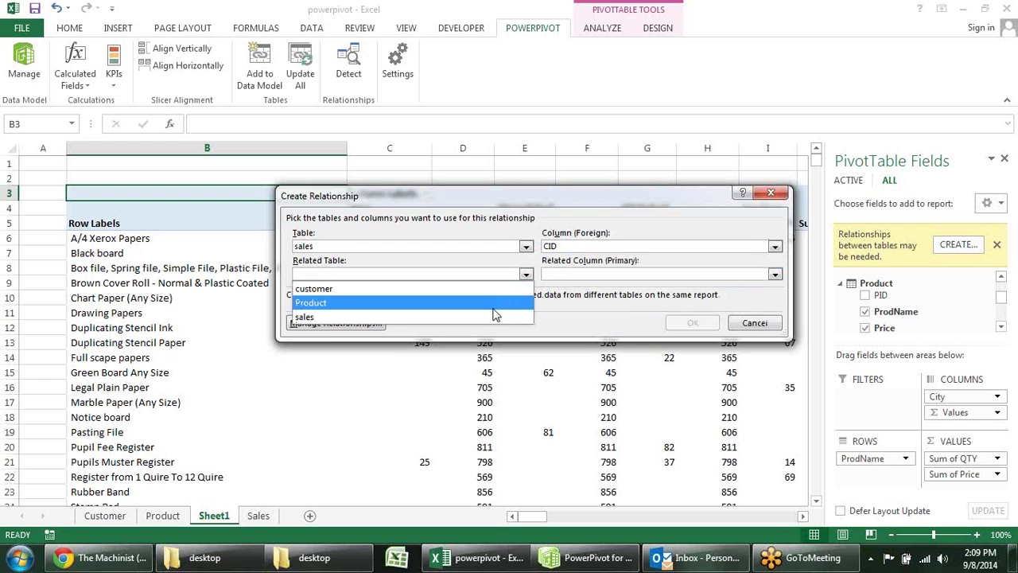
left_click(470, 289)
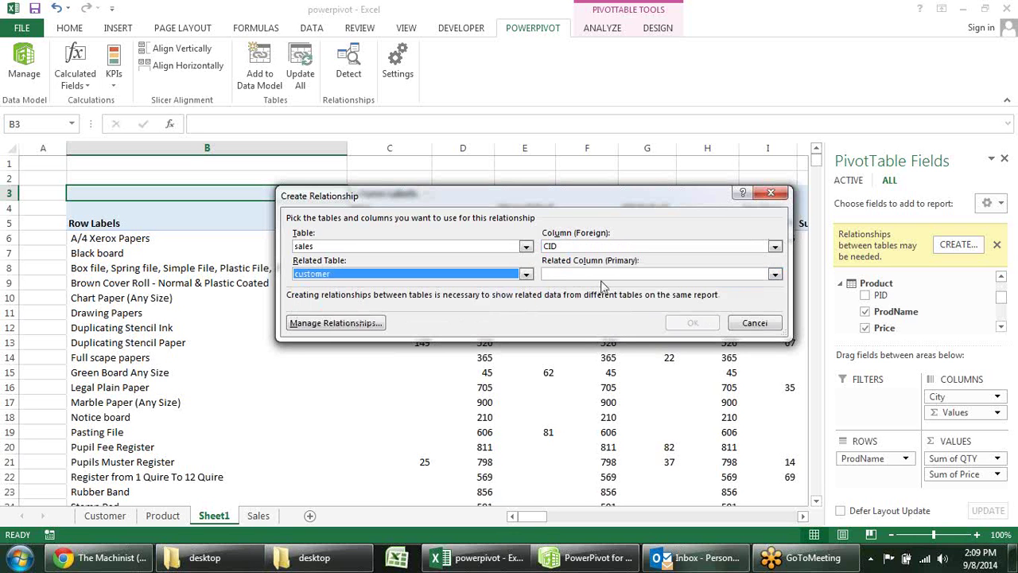
left_click(775, 274)
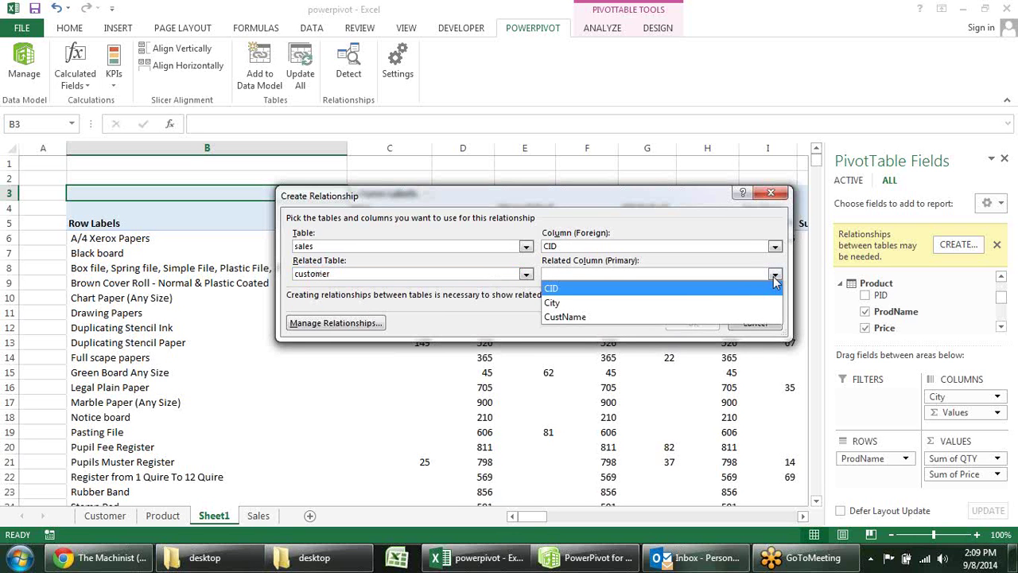
left_click(694, 291)
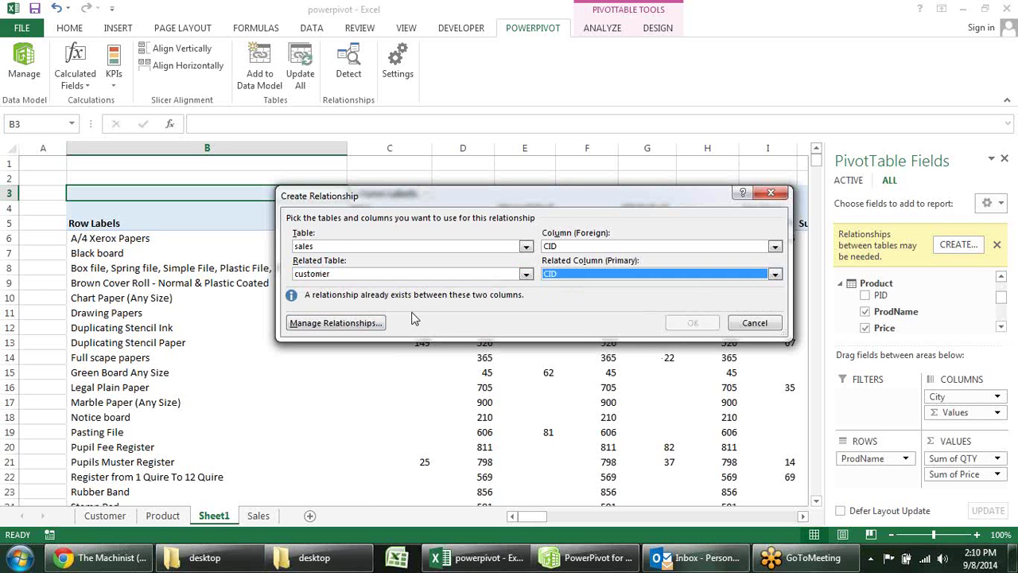
left_click(764, 323)
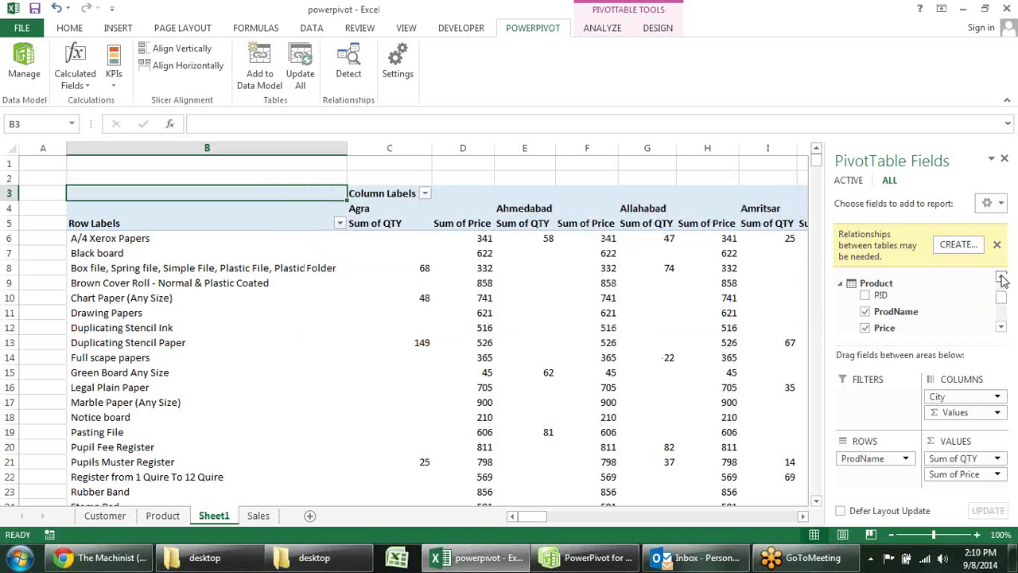
Dismiss the relationships notice and switch to the PowerPivot for Excel diagram.
left_click(997, 244)
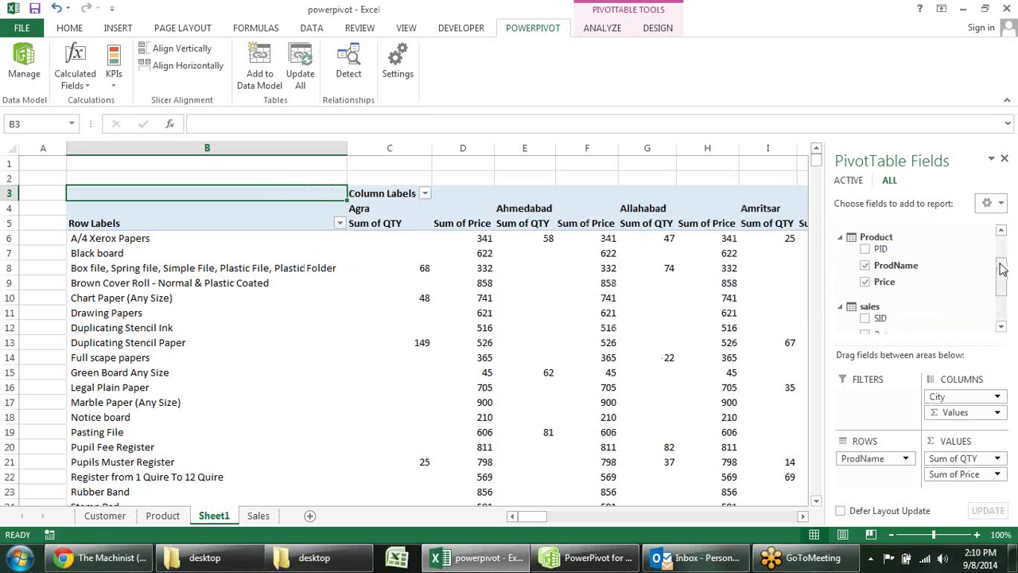
mouse_move(1004, 267)
left_mouse_down()
mouse_move(1003, 288)
mouse_move(1012, 230)
mouse_move(1011, 283)
left_mouse_up()
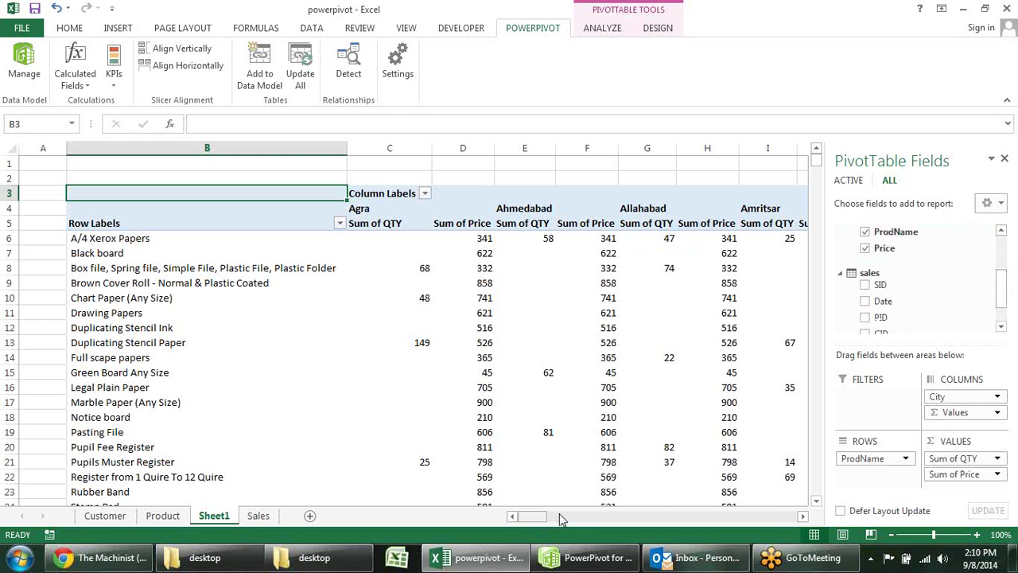
mouse_move(534, 516)
left_mouse_down()
mouse_move(806, 504)
mouse_move(636, 496)
mouse_move(525, 517)
left_mouse_up()
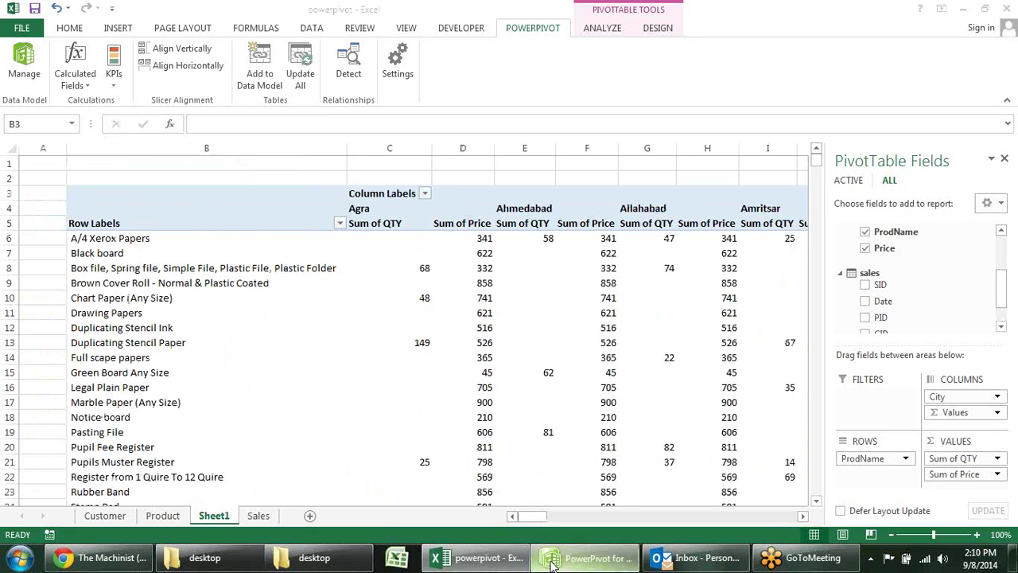
left_click(587, 557)
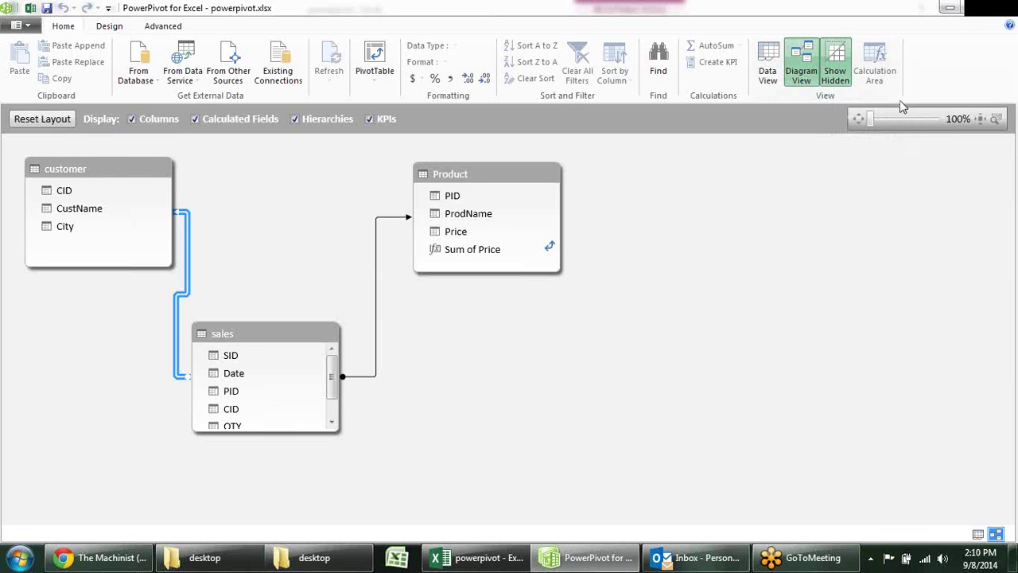
Add a calculated column to sales with =RELATED(Product[Price]).
left_click(769, 70)
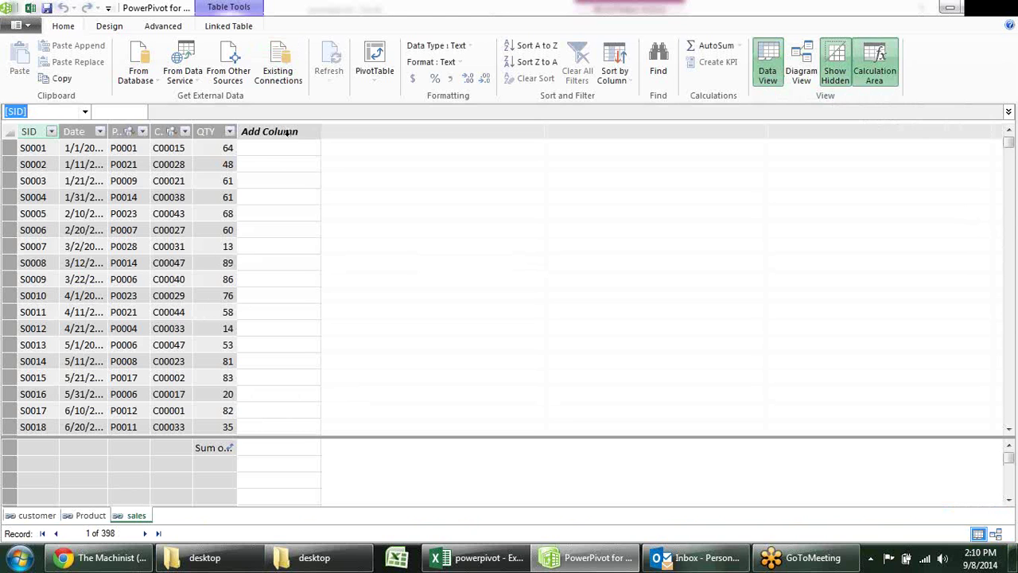
left_click(266, 145)
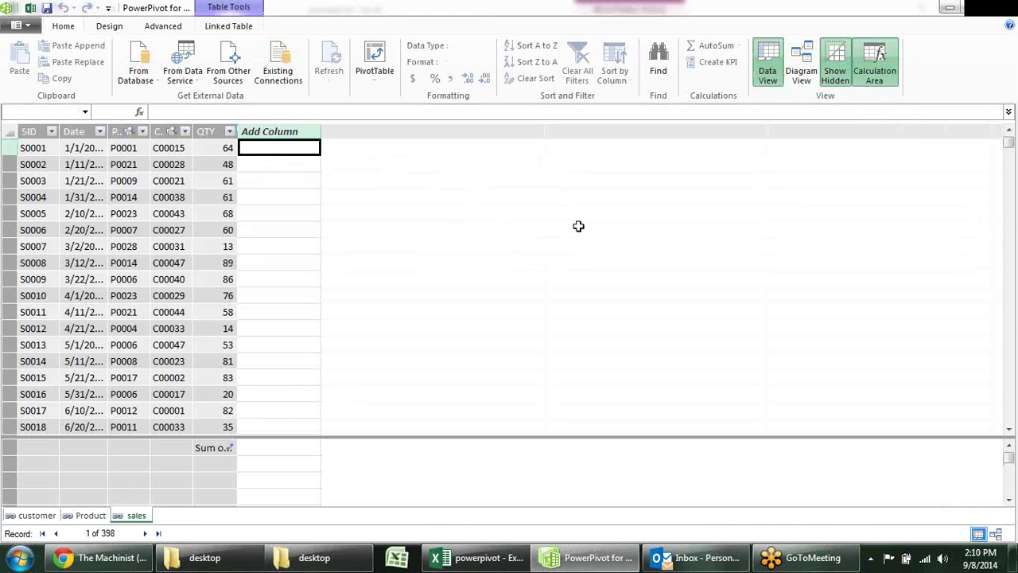
type("=re")
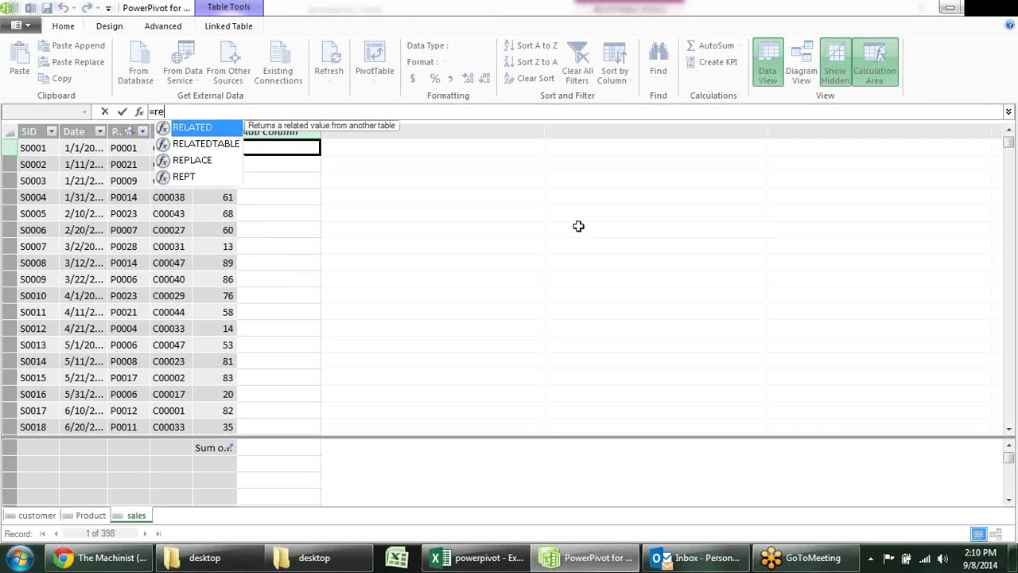
key("Tab")
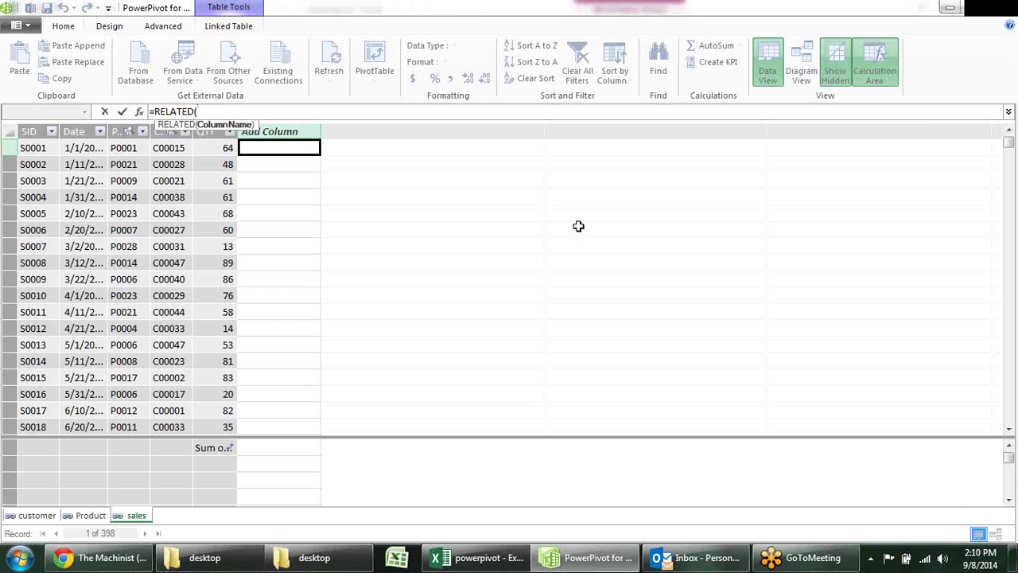
type("Pro")
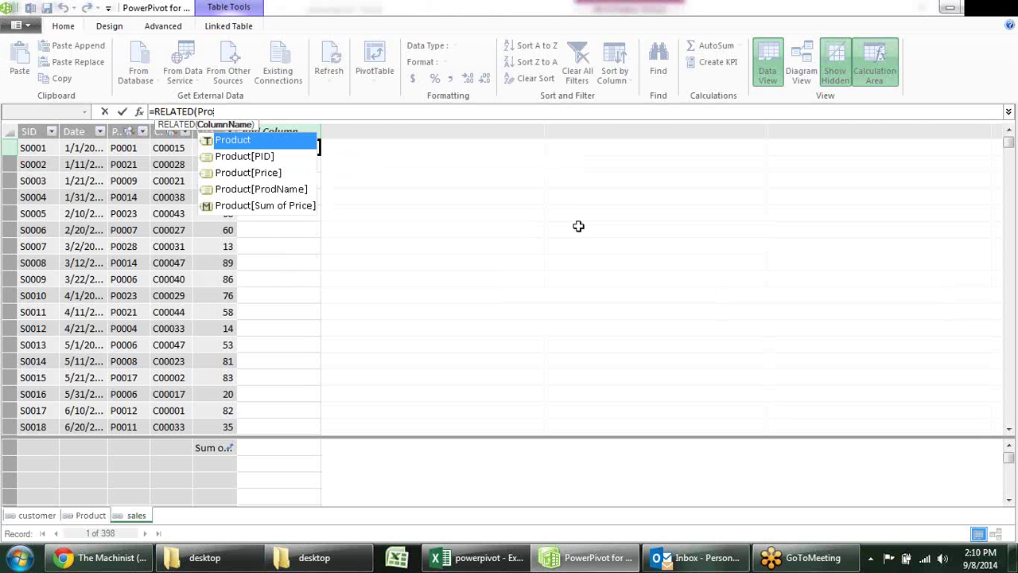
key("Down")
key("Down")
key("Tab")
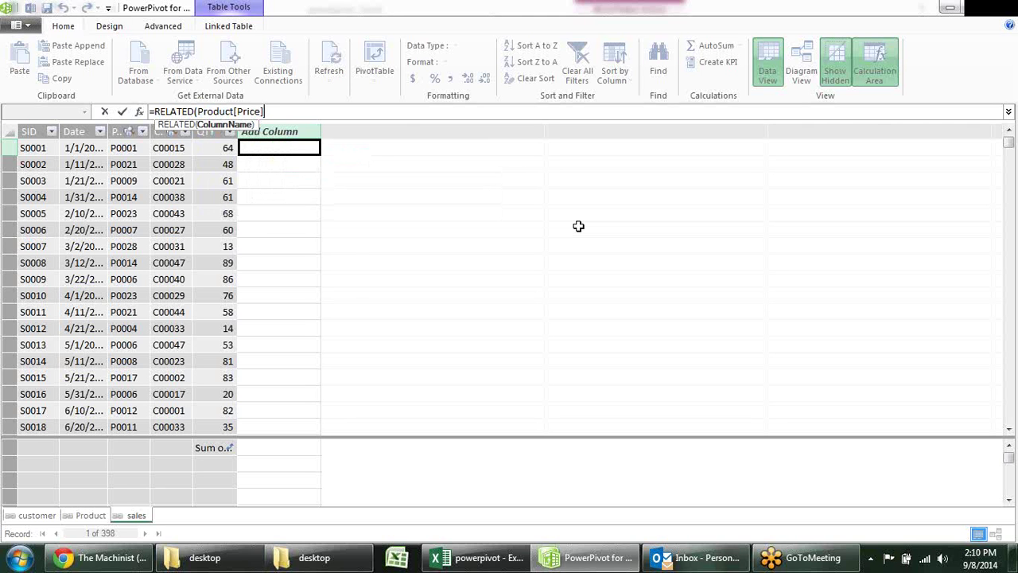
type(")")
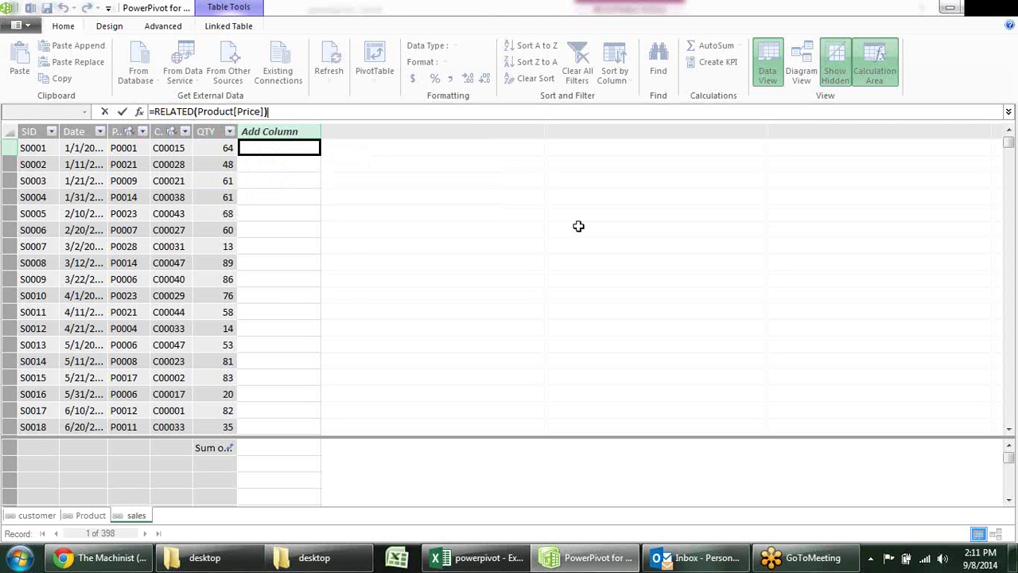
key("Return")
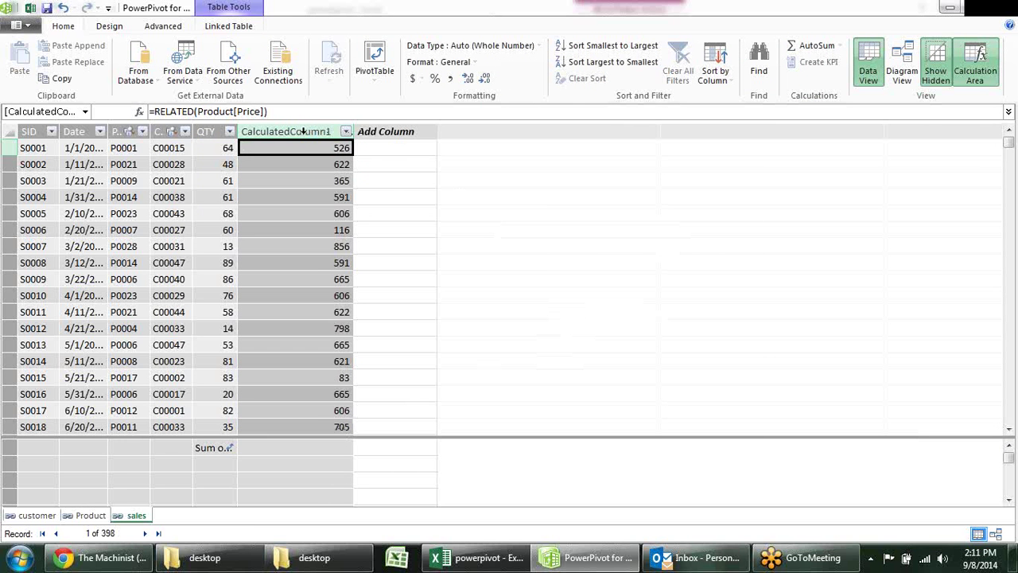
Select the new CalculatedColumn1 and begin renaming it, backing out with Escape.
left_click(265, 132)
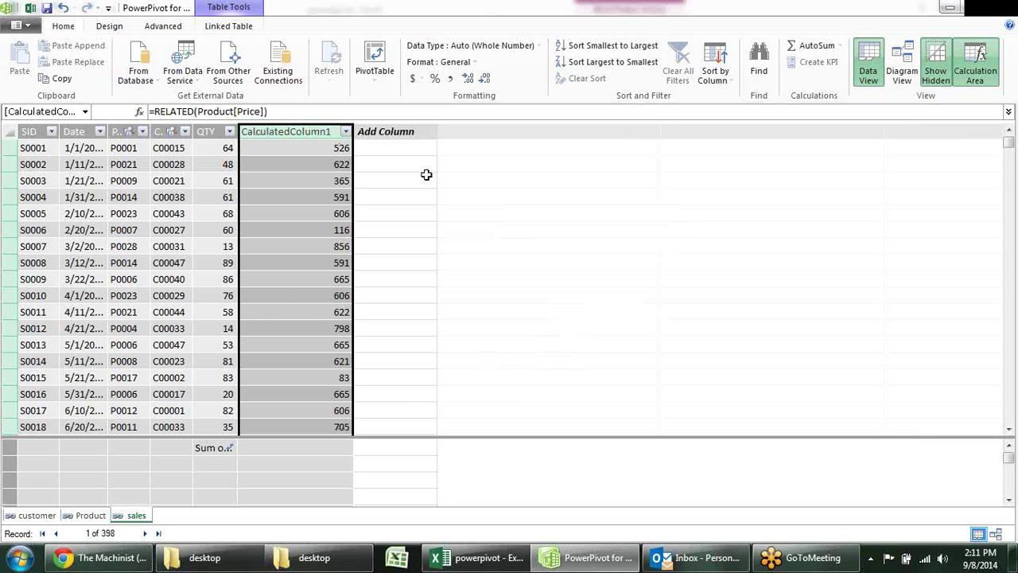
left_click(425, 175)
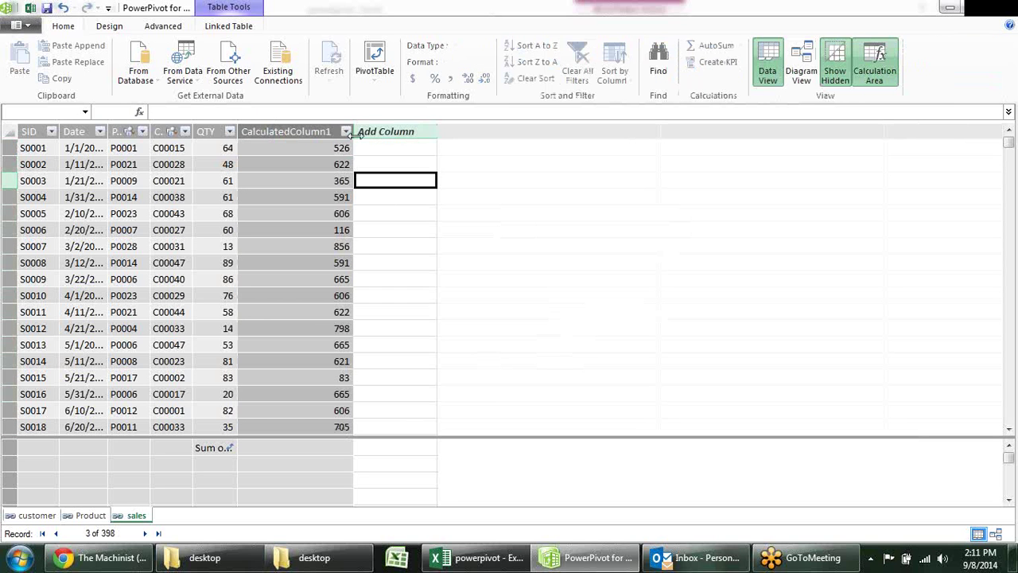
left_click(288, 131)
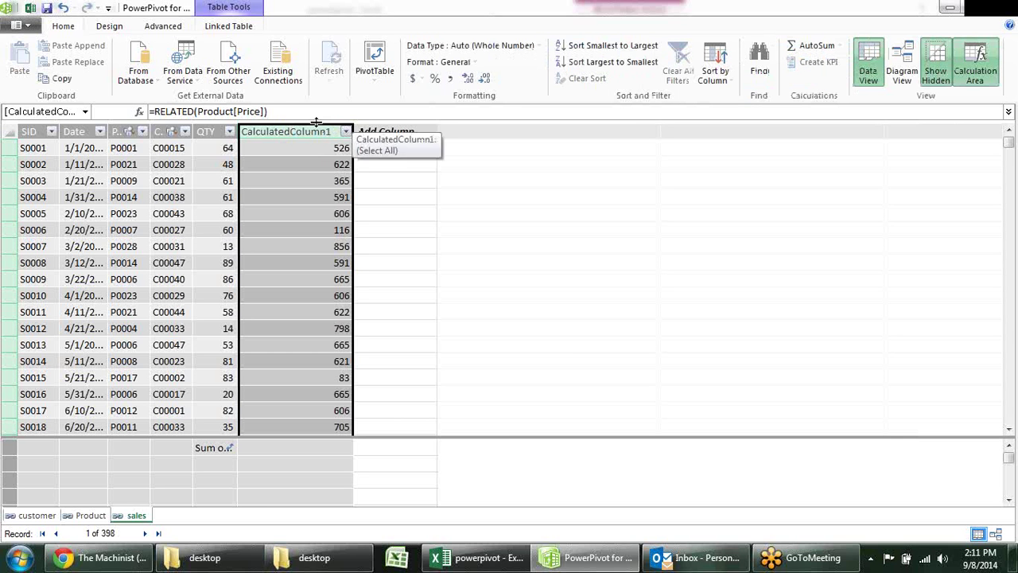
left_click(72, 112)
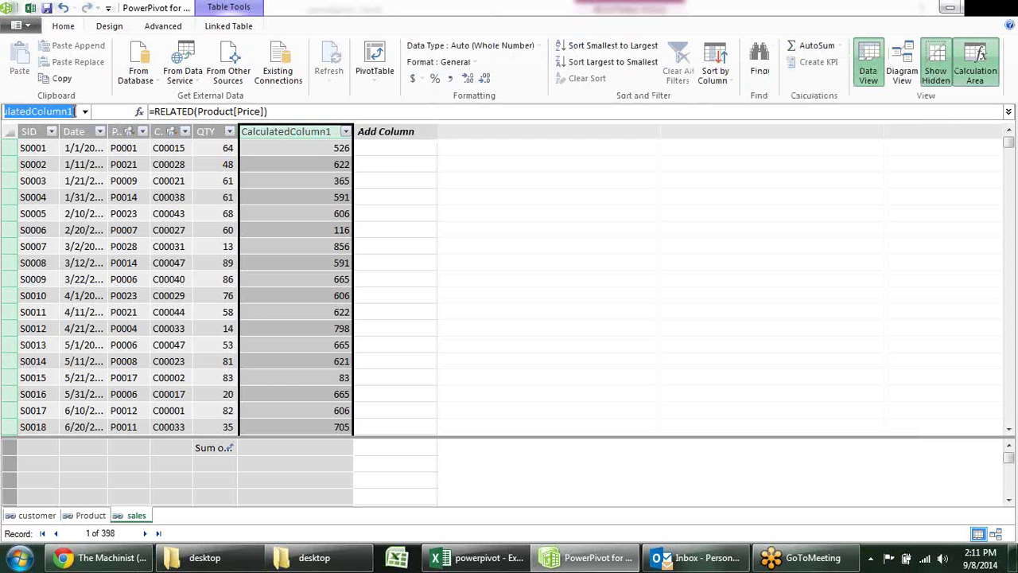
type("[P")
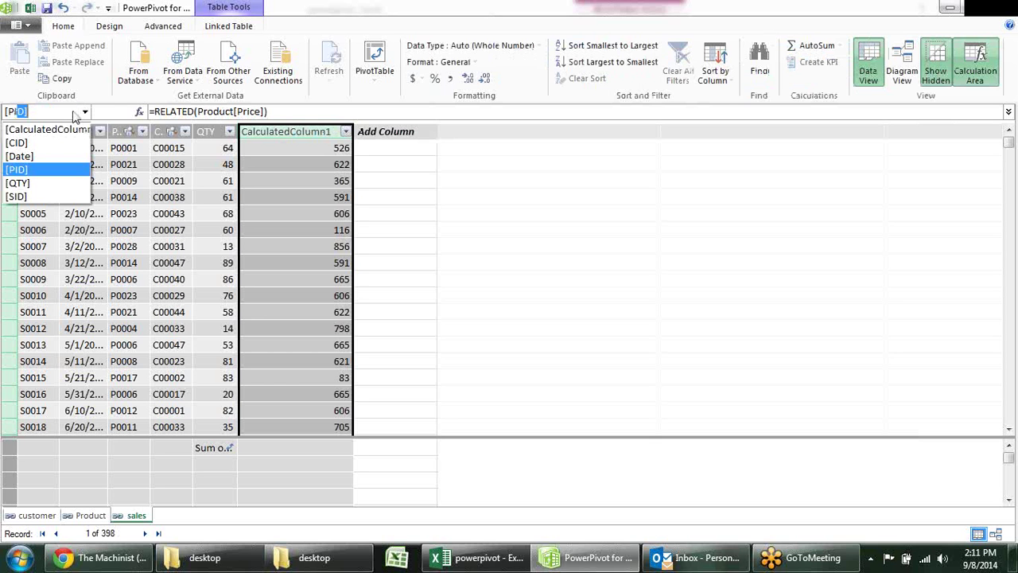
key("Escape")
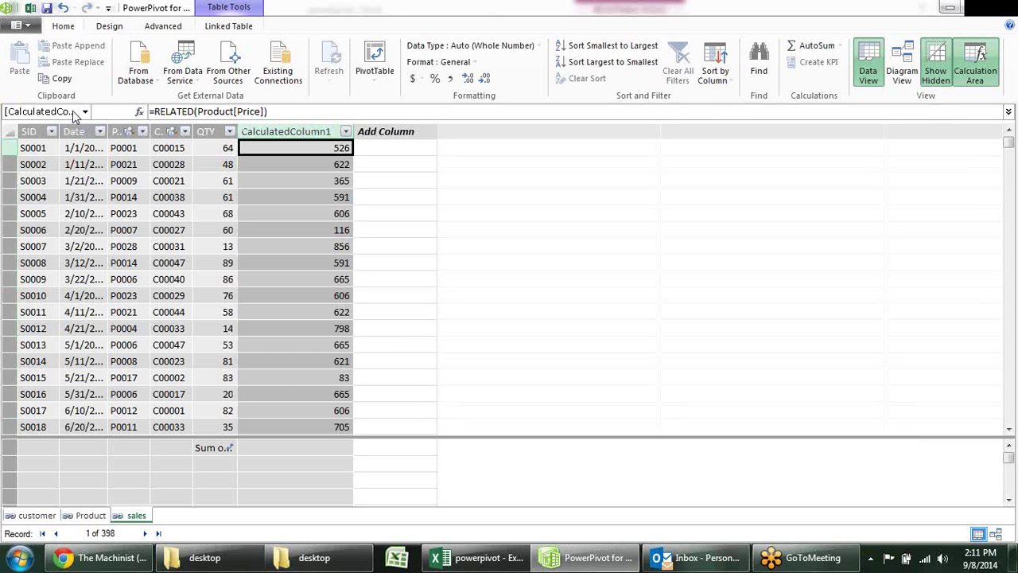
Rename CalculatedColumn1 to PPrice.
left_click(266, 129)
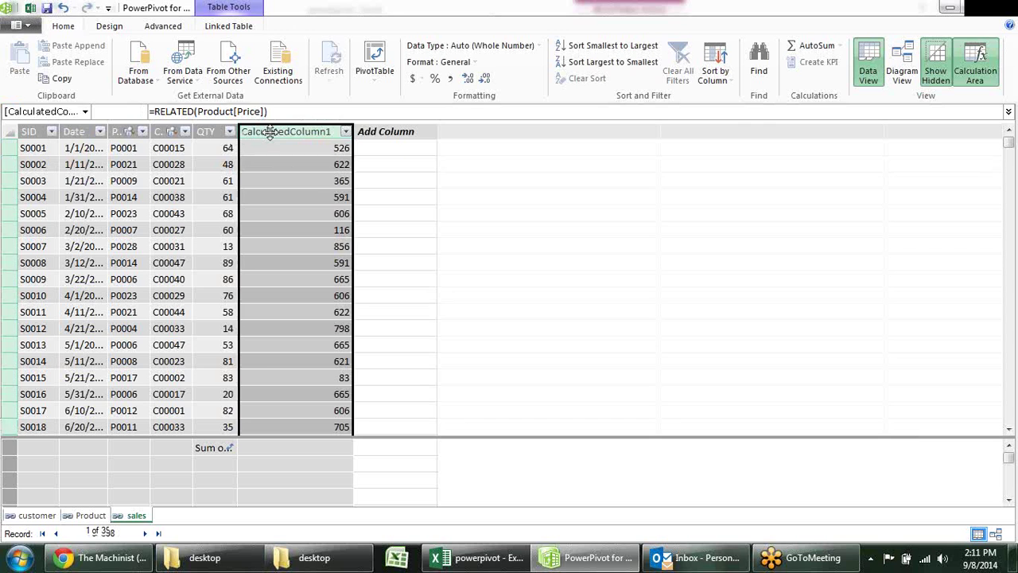
double_click(267, 131)
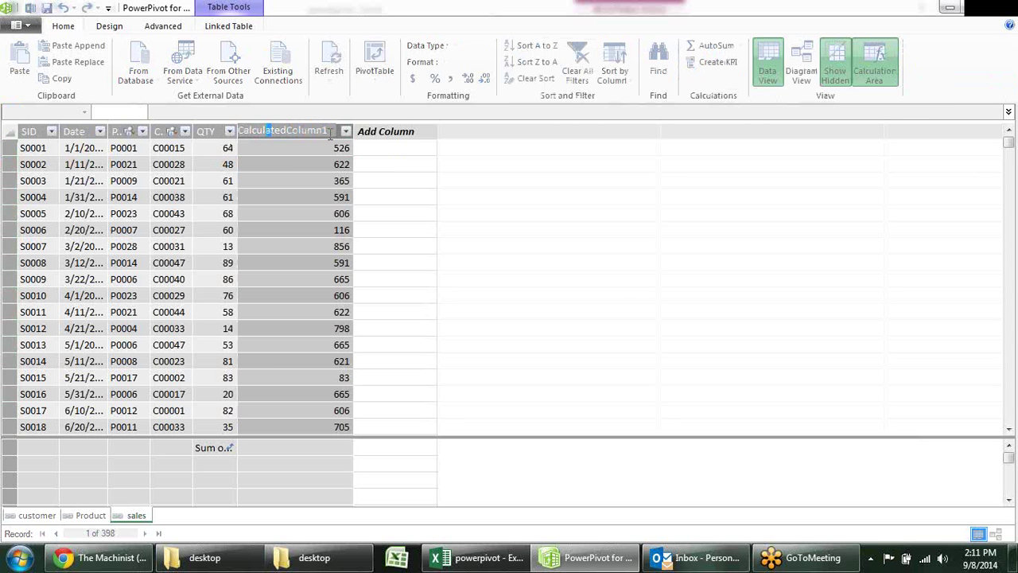
left_click_drag(330, 131, 240, 131)
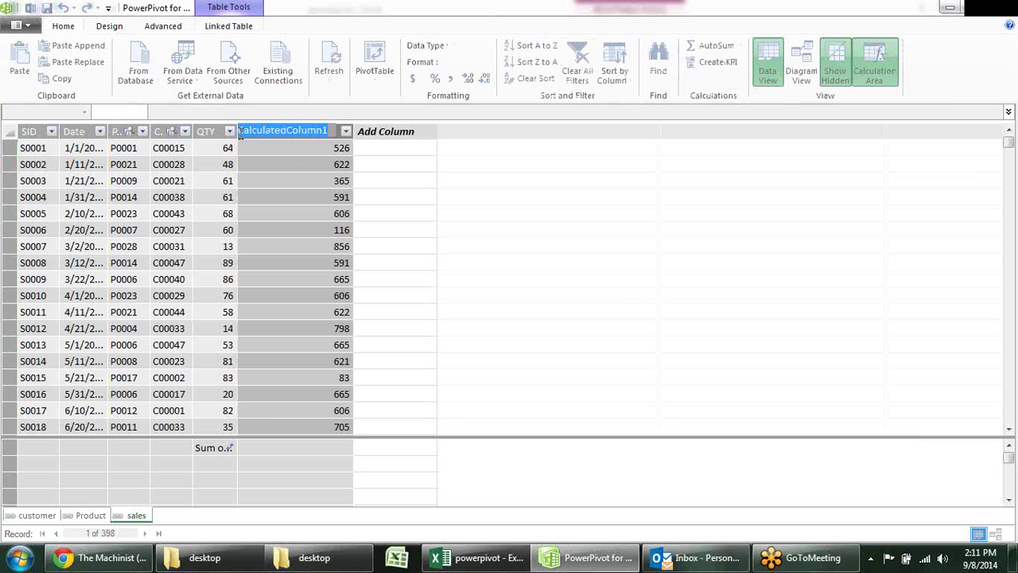
type("Price")
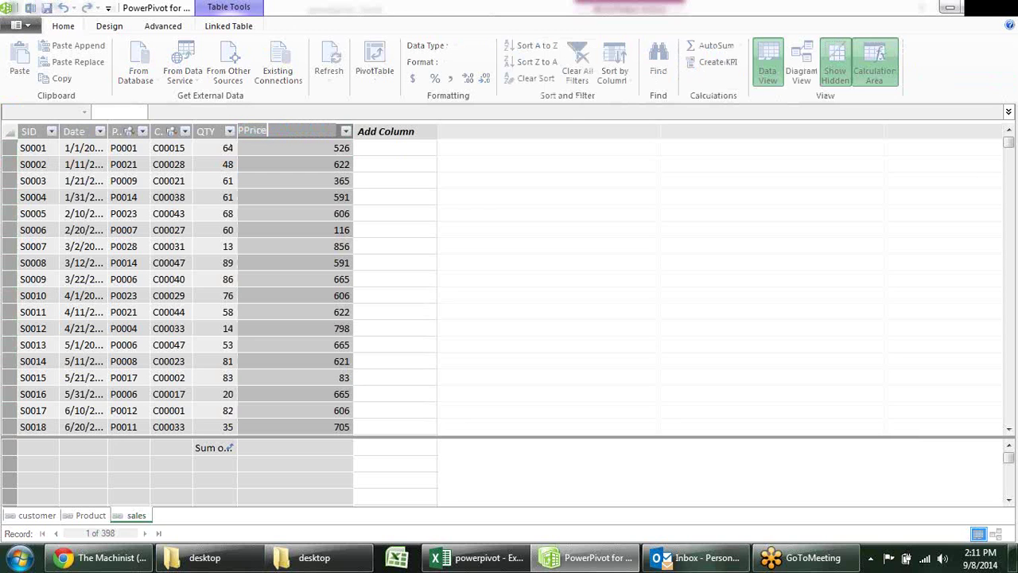
key("Return")
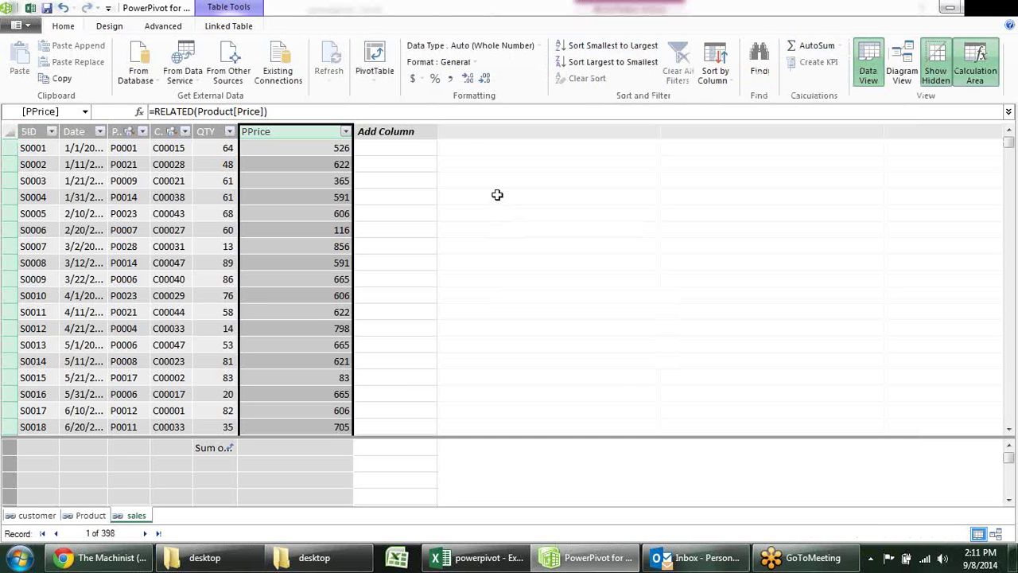
Add a column named Amout with the formula =[QTY]*[PPrice].
left_click(394, 133)
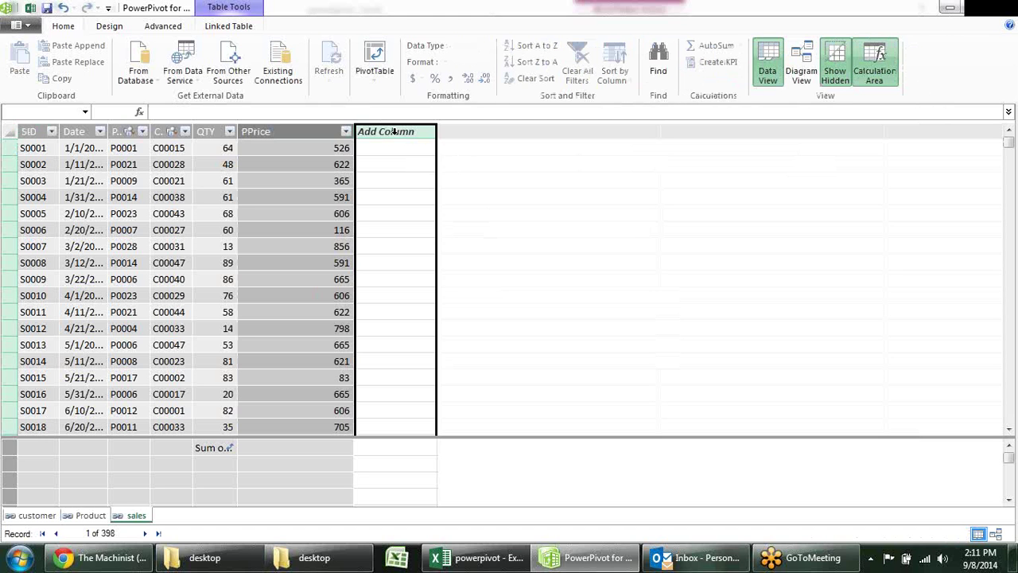
double_click(394, 133)
type("Amout")
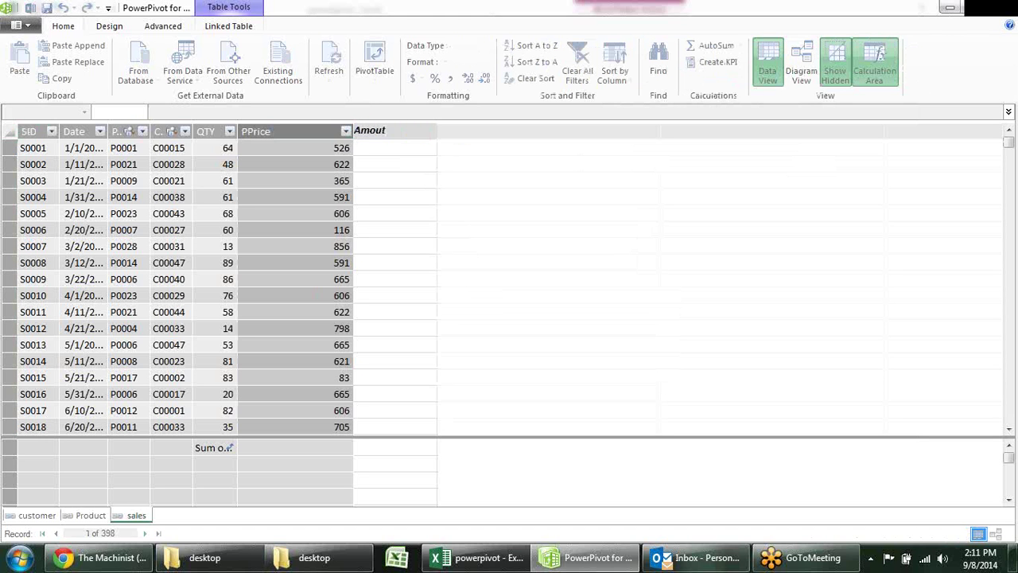
key("Return")
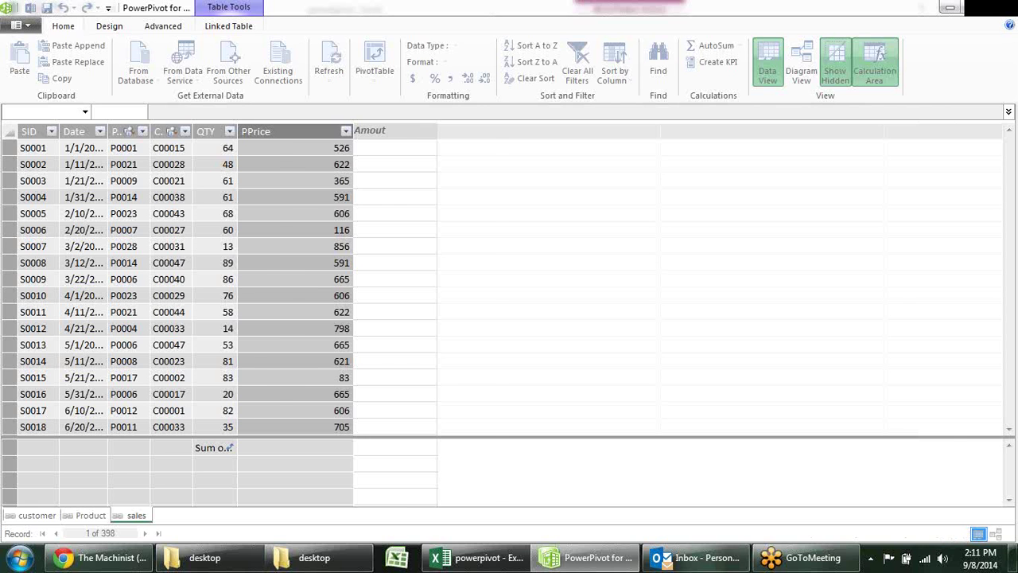
left_click(400, 150)
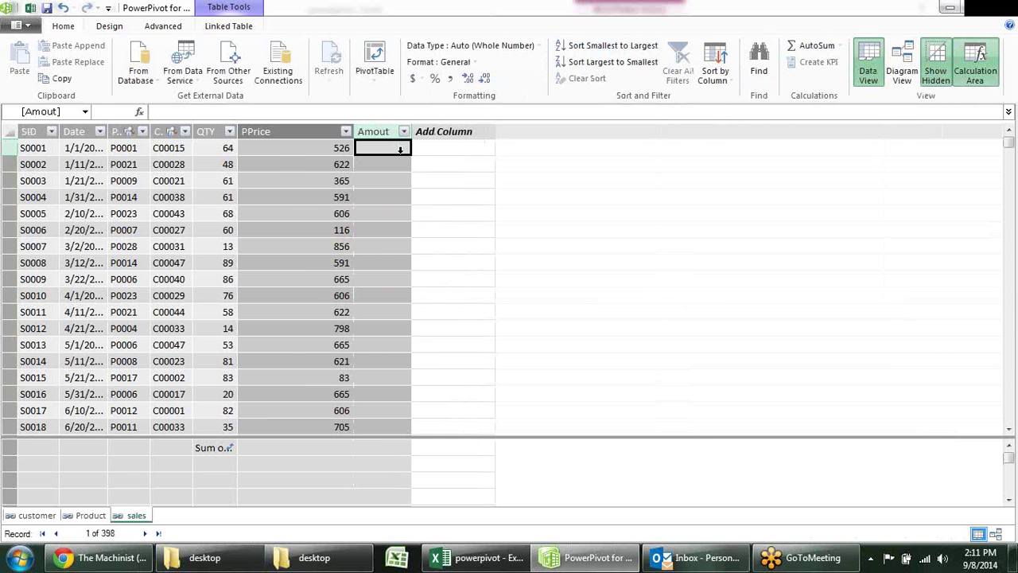
type("=")
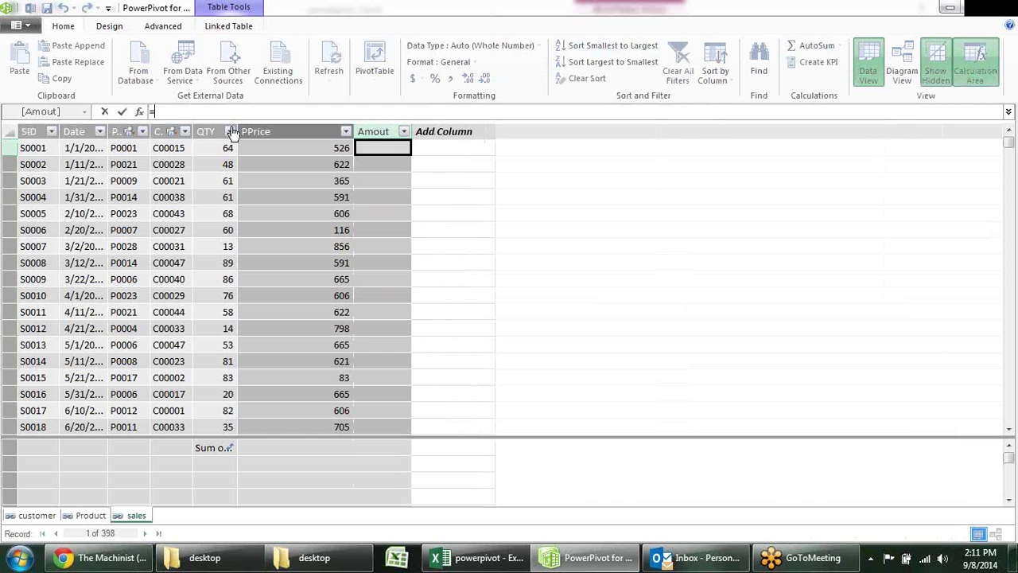
left_click(206, 148)
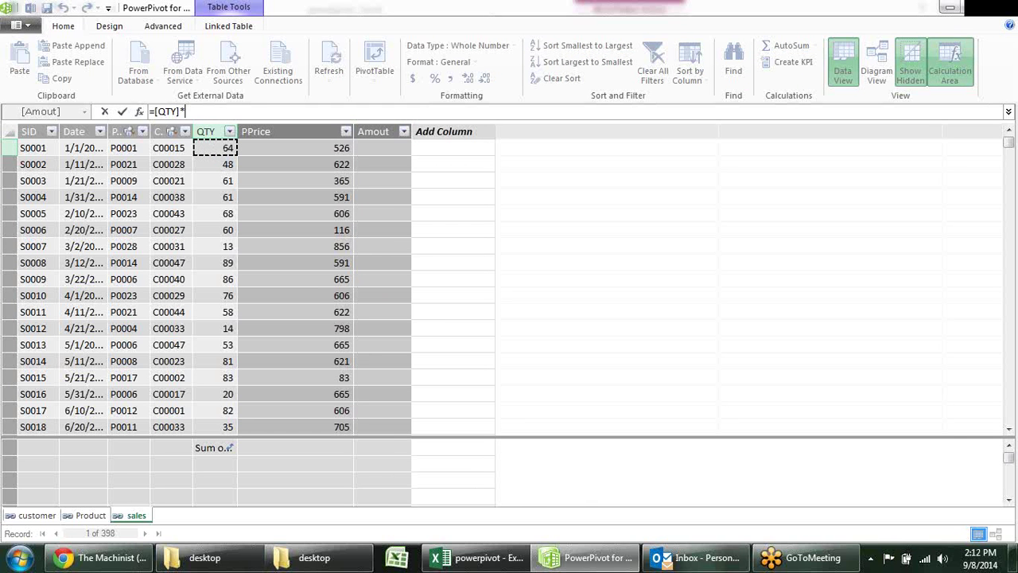
left_click(336, 148)
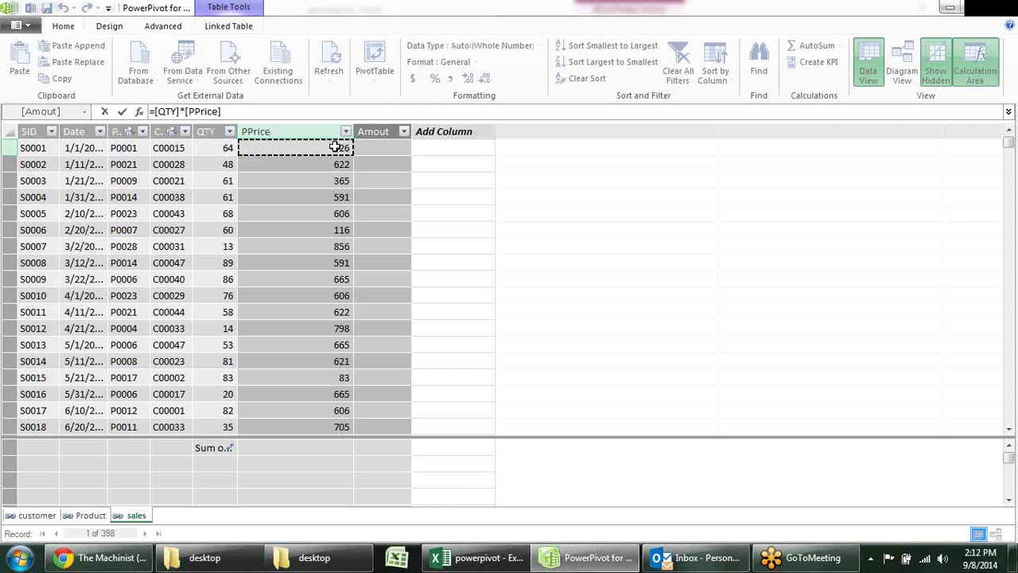
key("Return")
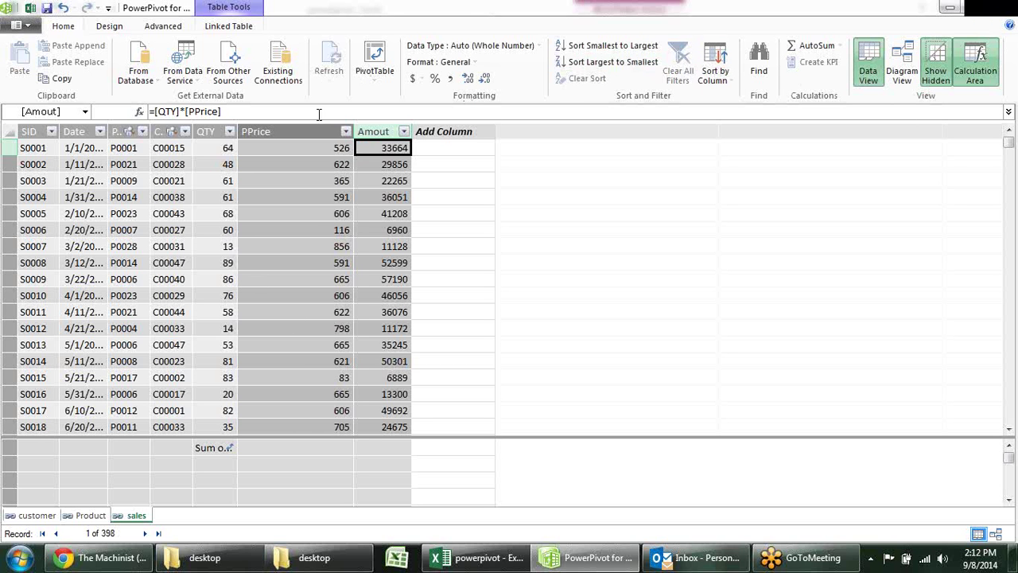
Swap the pivot values to Sum of Amout, removing QTY and Sum of Price.
left_click(564, 557)
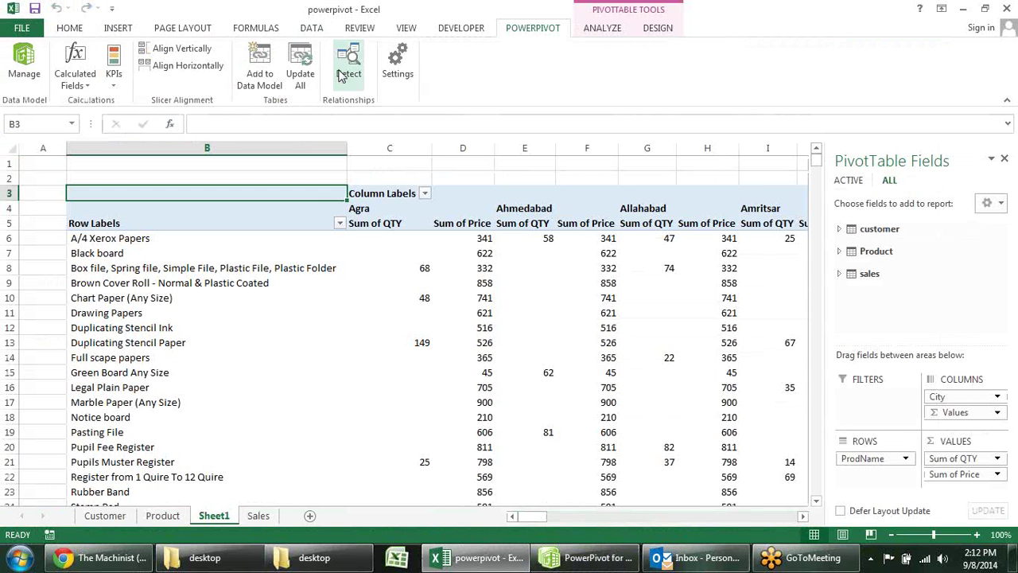
left_click(243, 280)
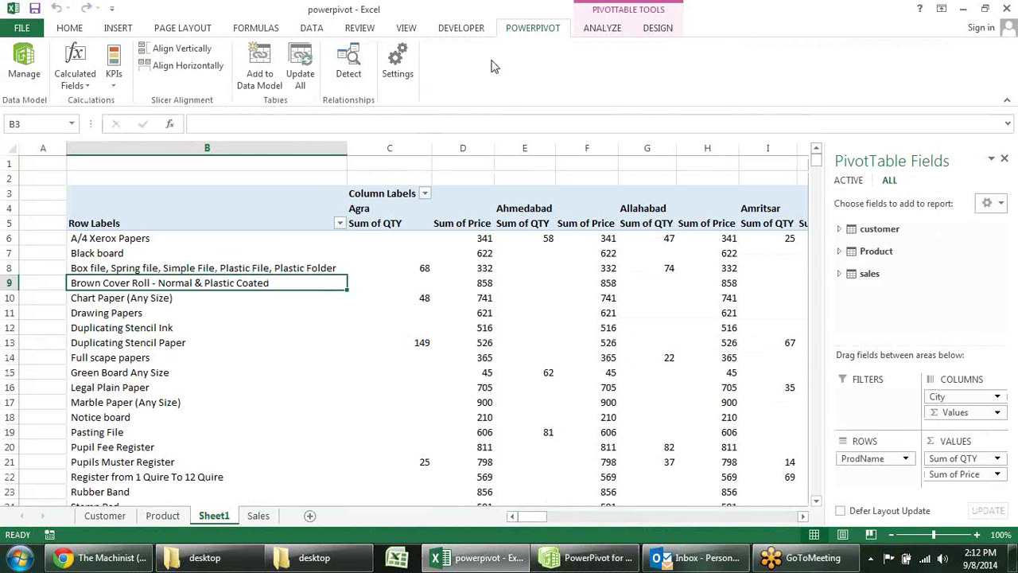
left_click(585, 33)
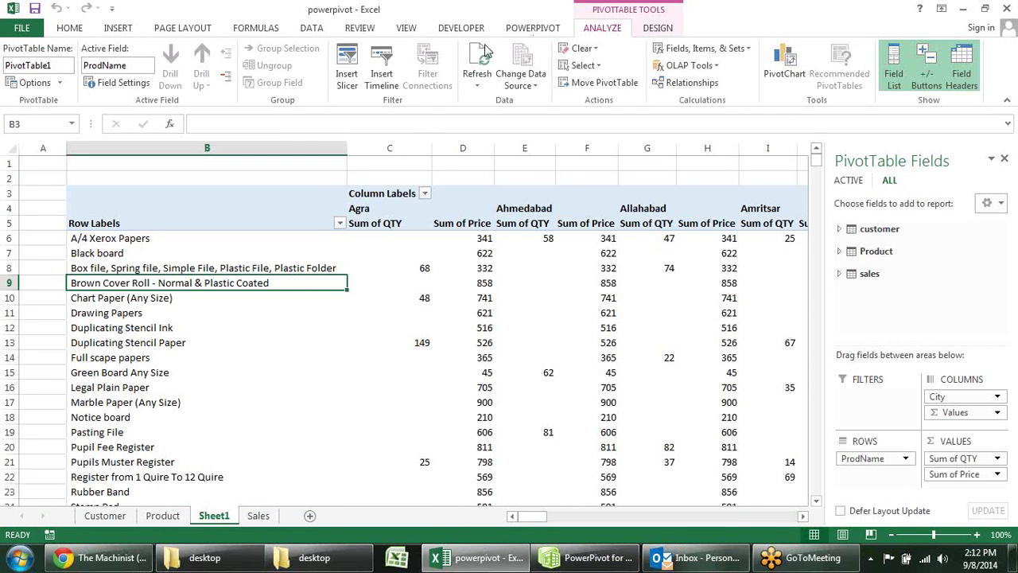
left_click(840, 274)
scroll(1008, 287, "down", 1)
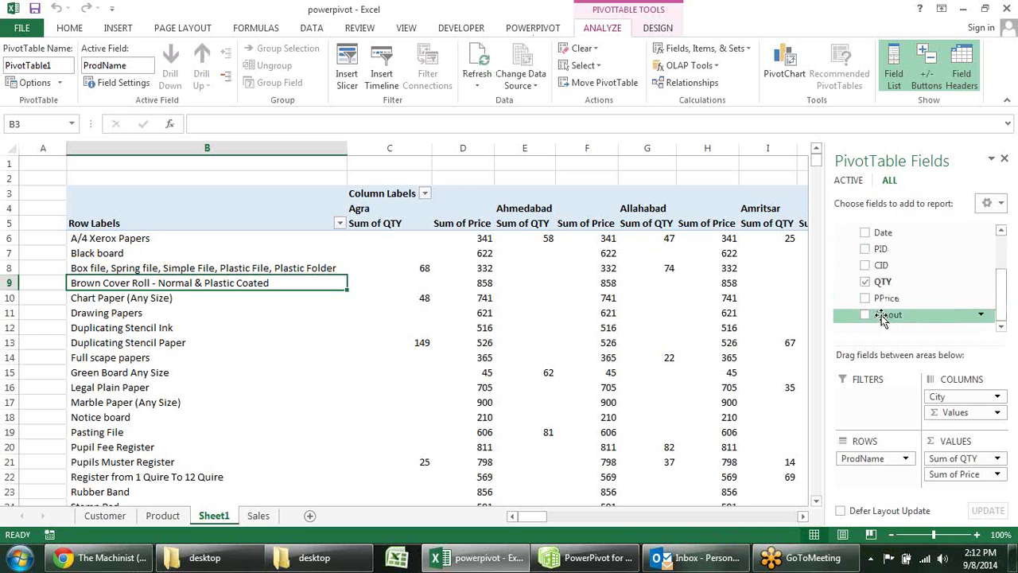
left_click(865, 283)
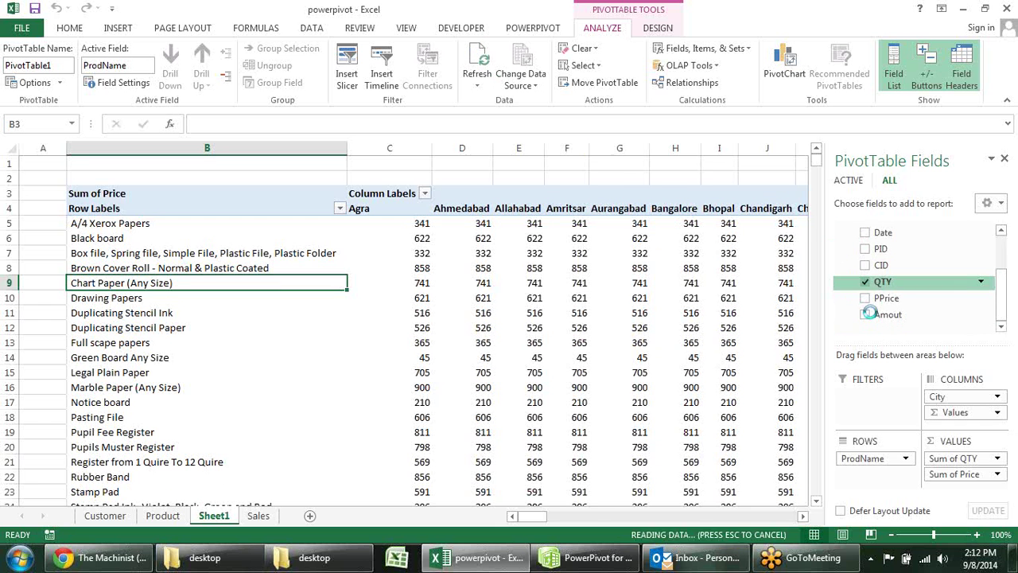
left_click(1001, 309)
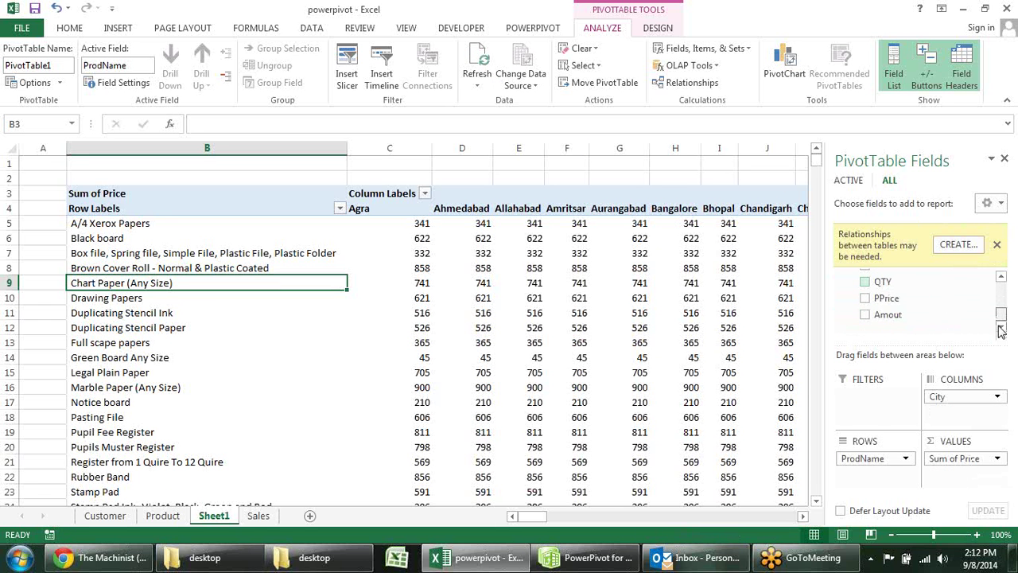
left_click(890, 314)
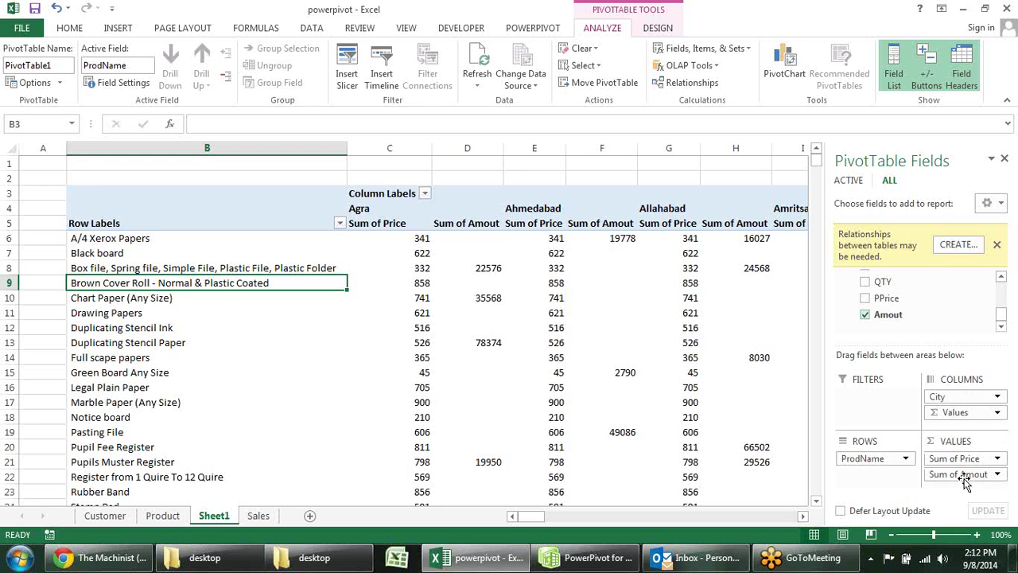
left_click_drag(954, 458, 716, 348)
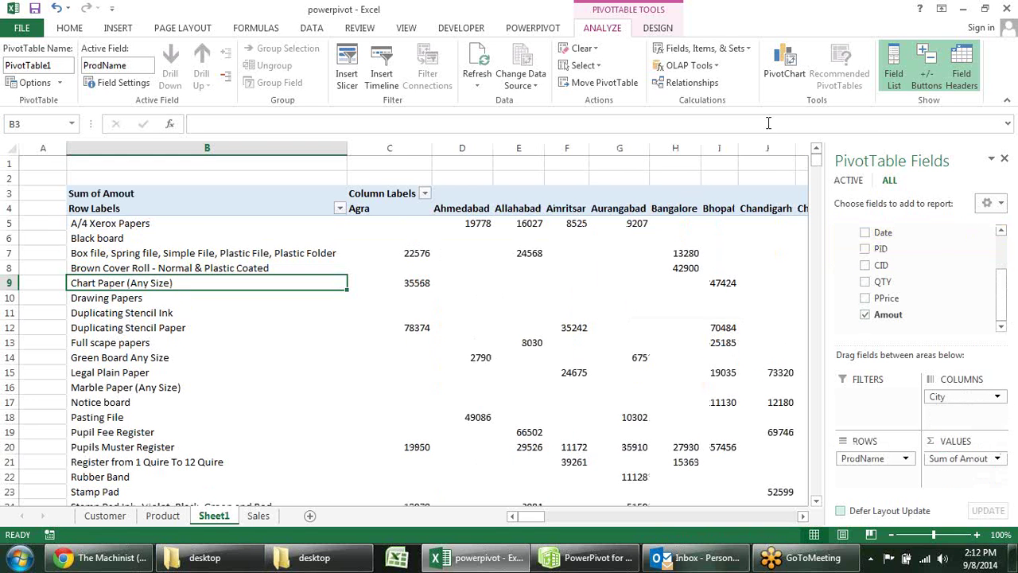
Deselect the pivot at J2 and scroll down to its Grand Total row and back.
left_click(746, 177)
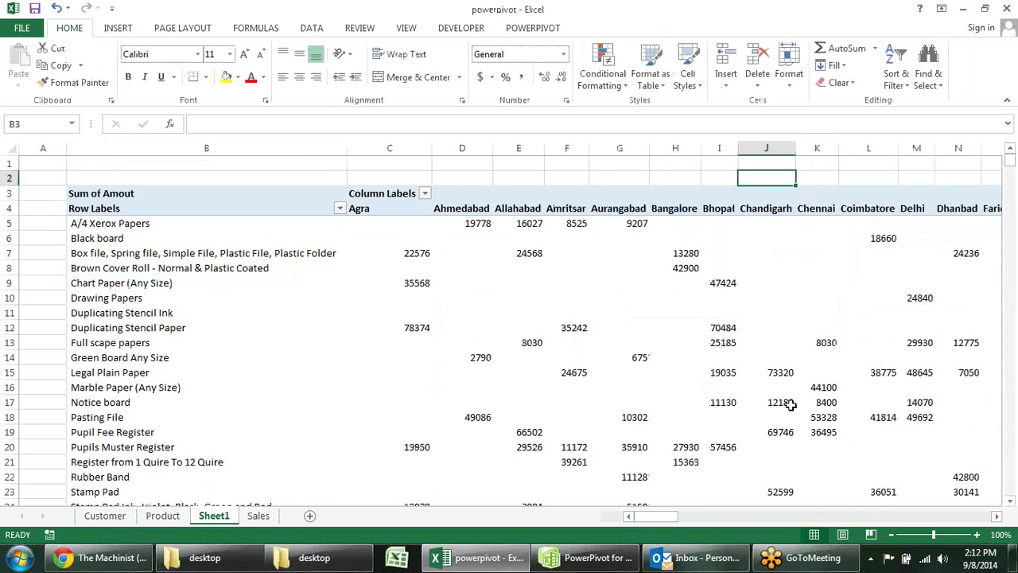
mouse_move(656, 516)
left_mouse_down()
mouse_move(830, 525)
mouse_move(643, 535)
left_mouse_up()
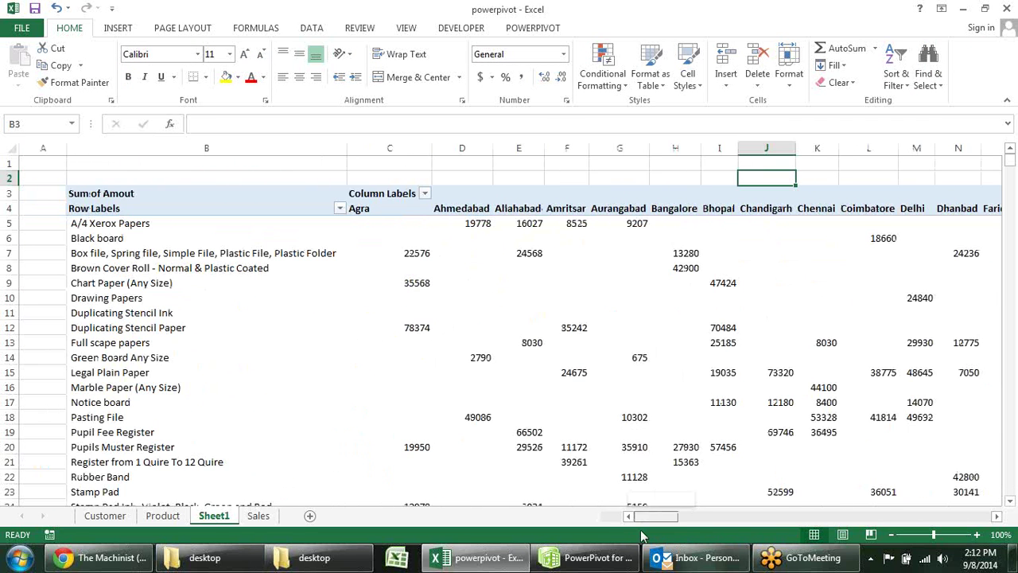
scroll(551, 240, "down", 3)
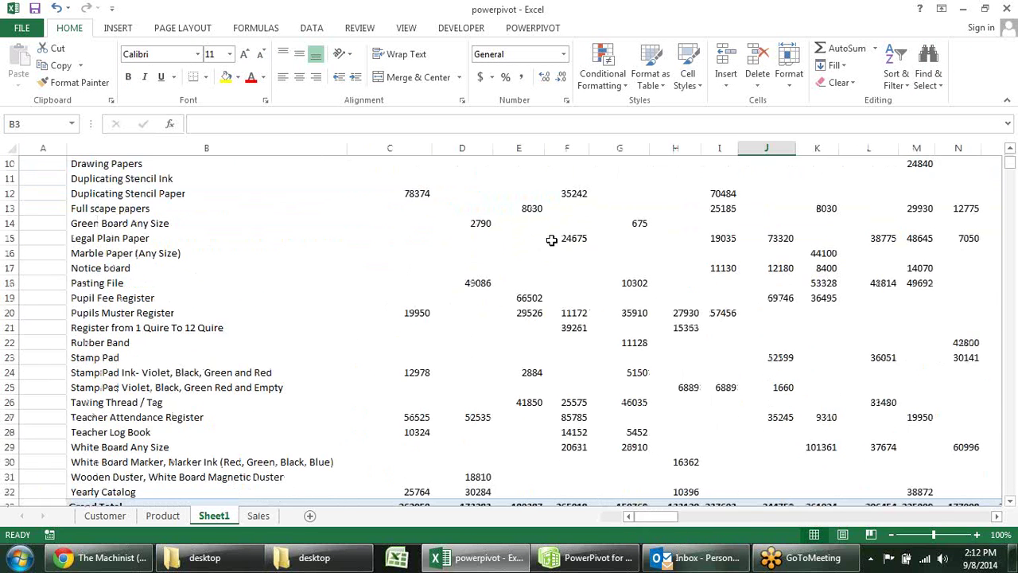
scroll(551, 240, "down", 4)
scroll(551, 241, "up", 7)
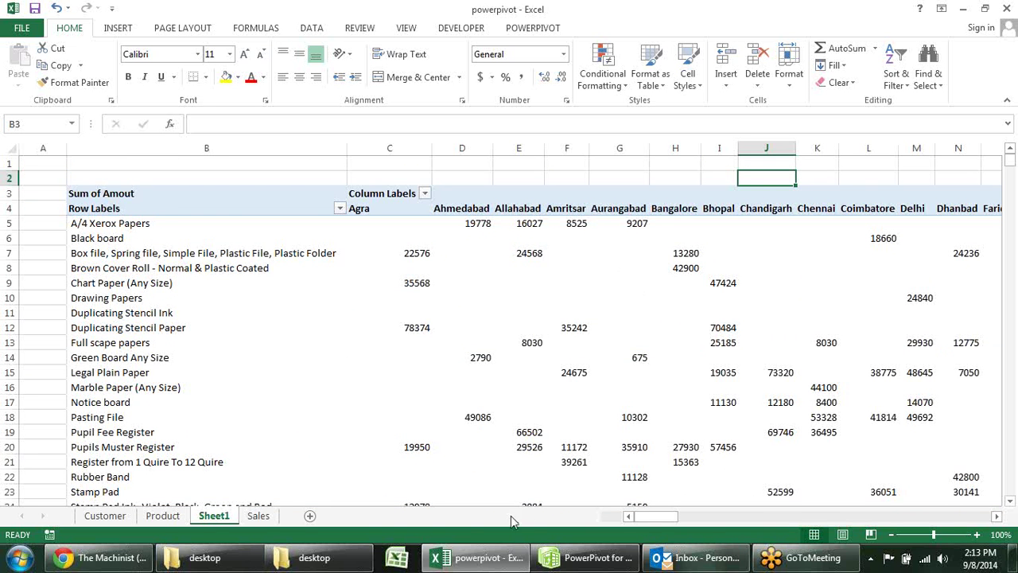
left_click(477, 557)
left_click(477, 557)
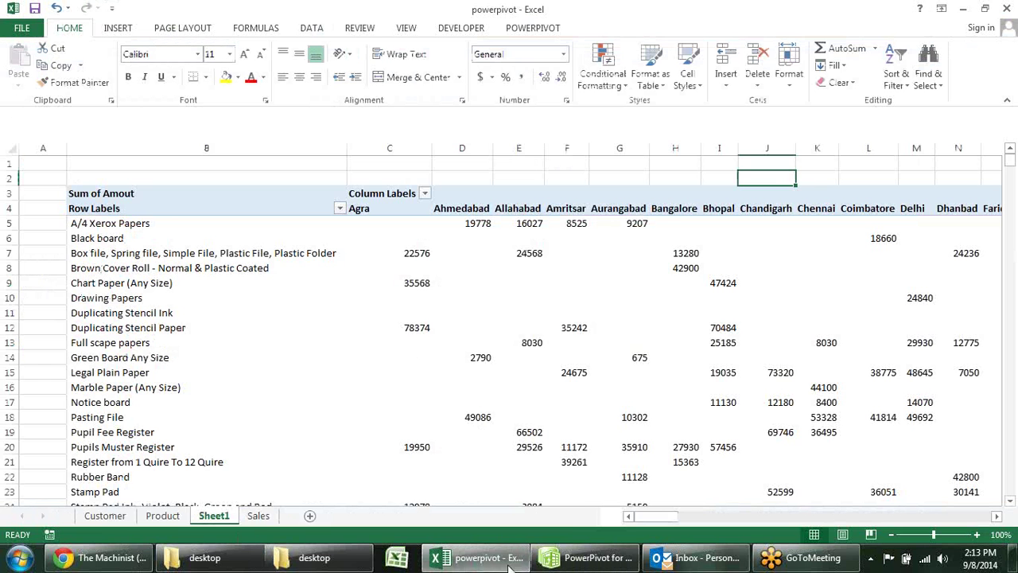
Close the powerpivot workbook choosing Don't Save, then close the desktop folder window.
right_click(478, 557)
left_click(502, 517)
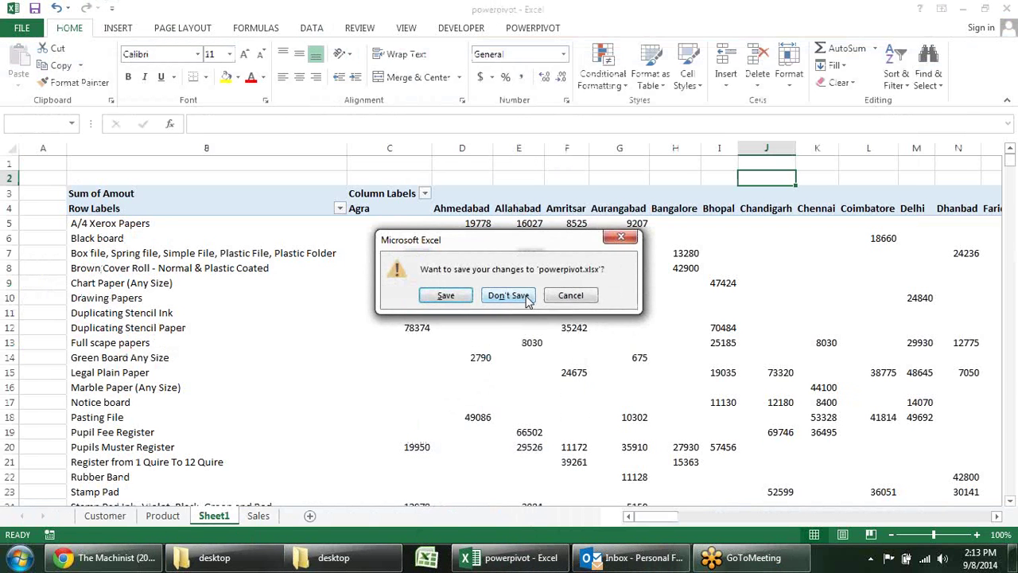
left_click(525, 295)
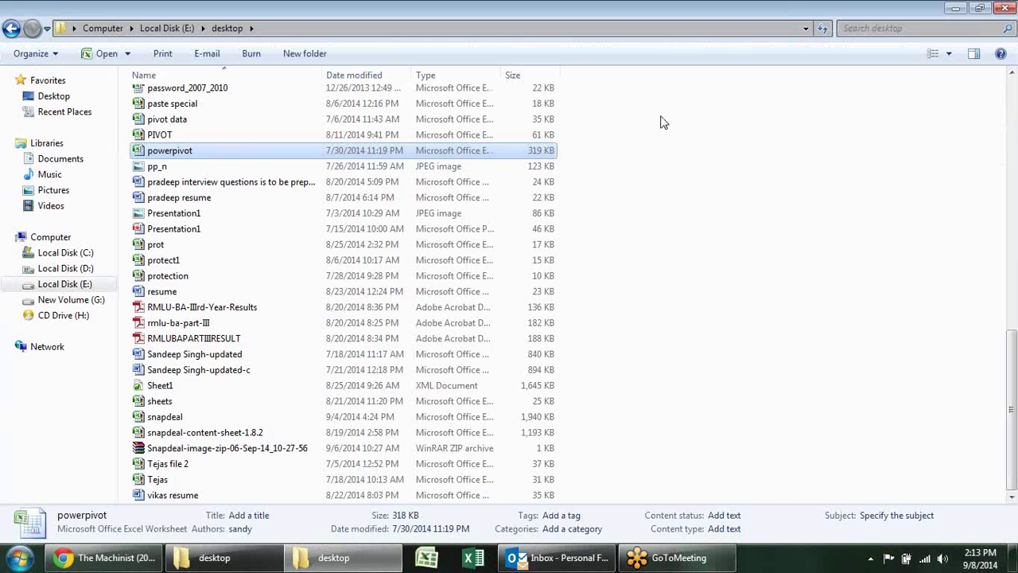
left_click(1006, 7)
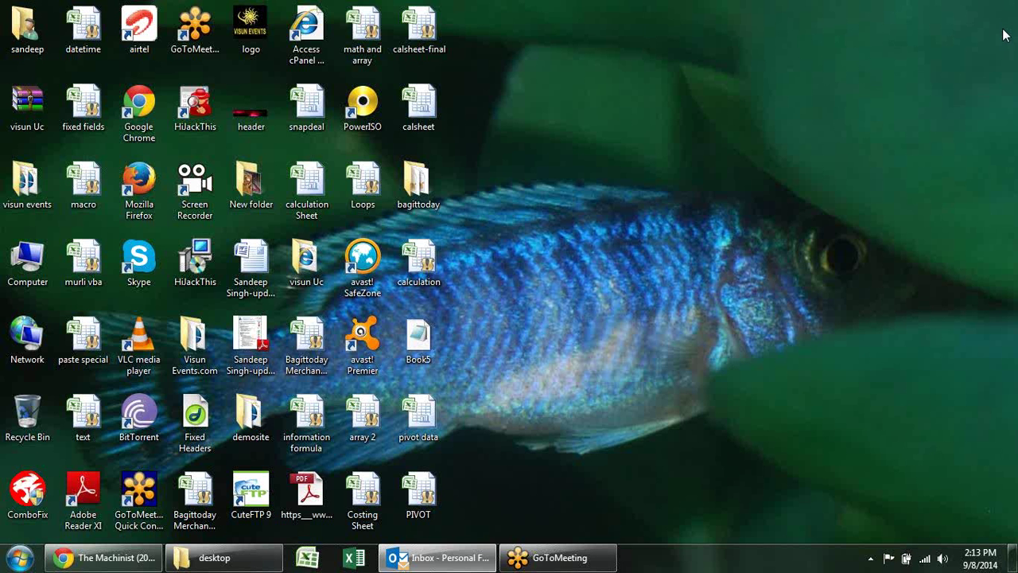
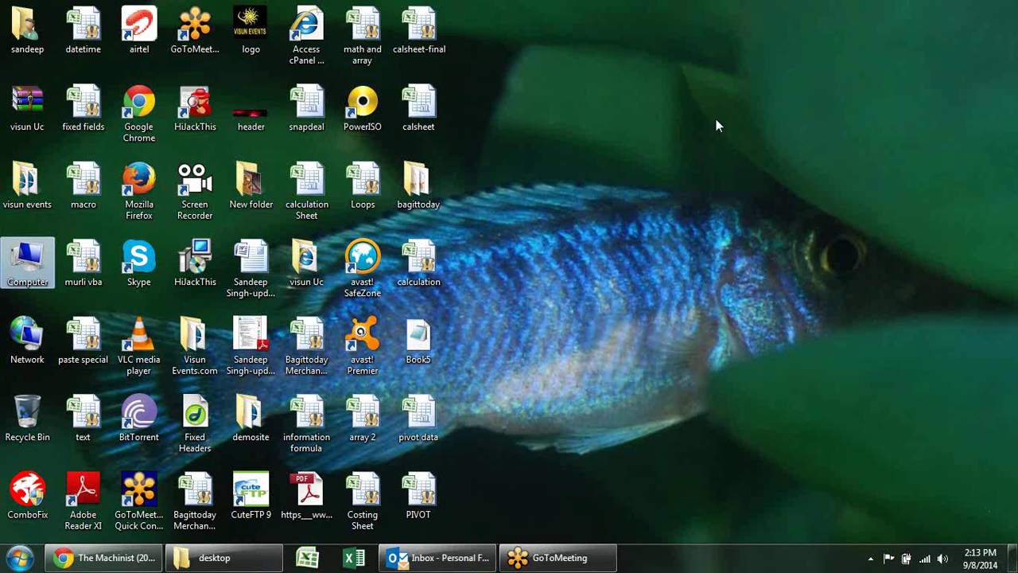
Remove Amount and SALES1 from the values and move City from Row Labels to Column Labels.
left_click(716, 120)
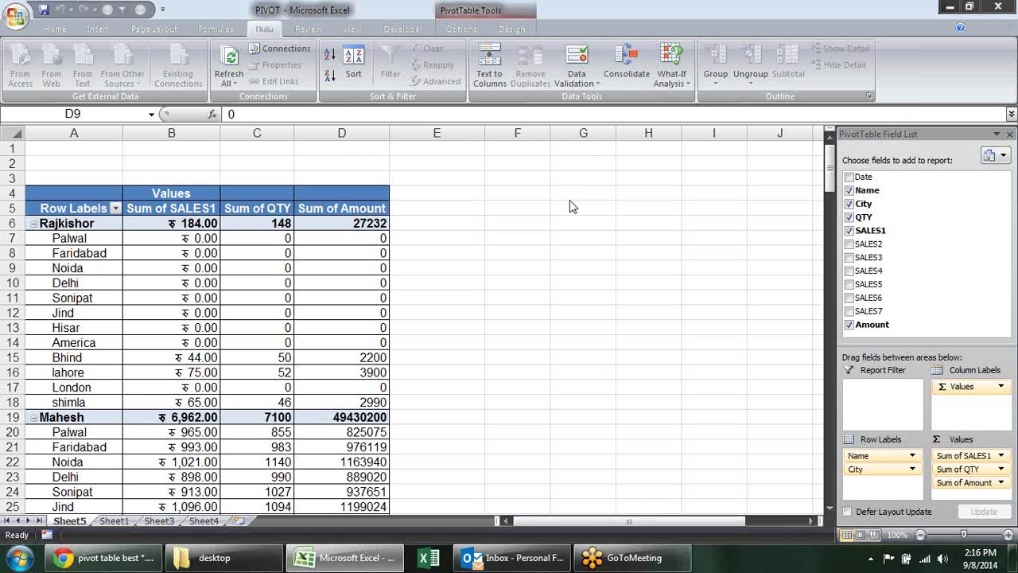
left_click(591, 522)
left_click(850, 326)
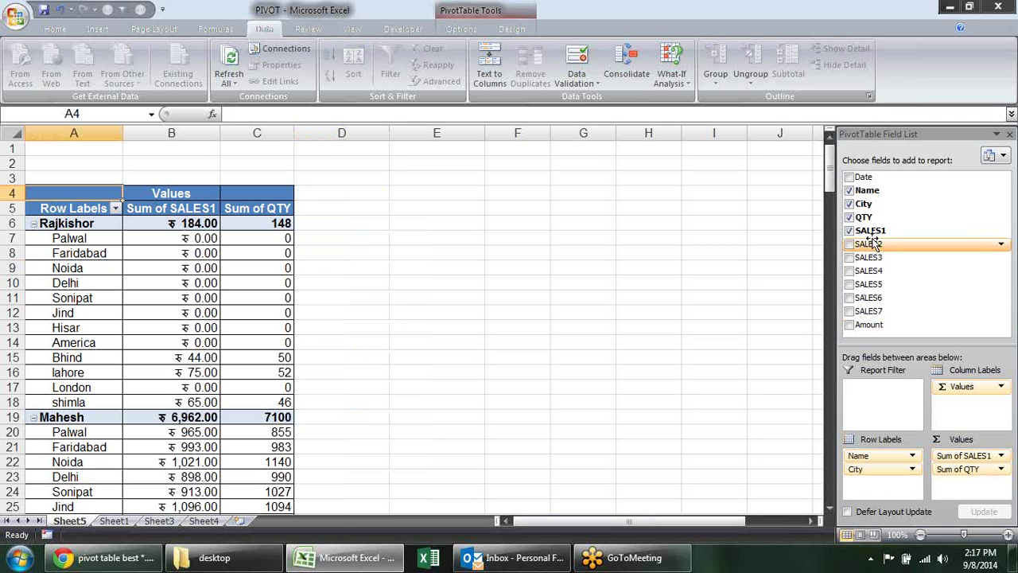
left_click(850, 230)
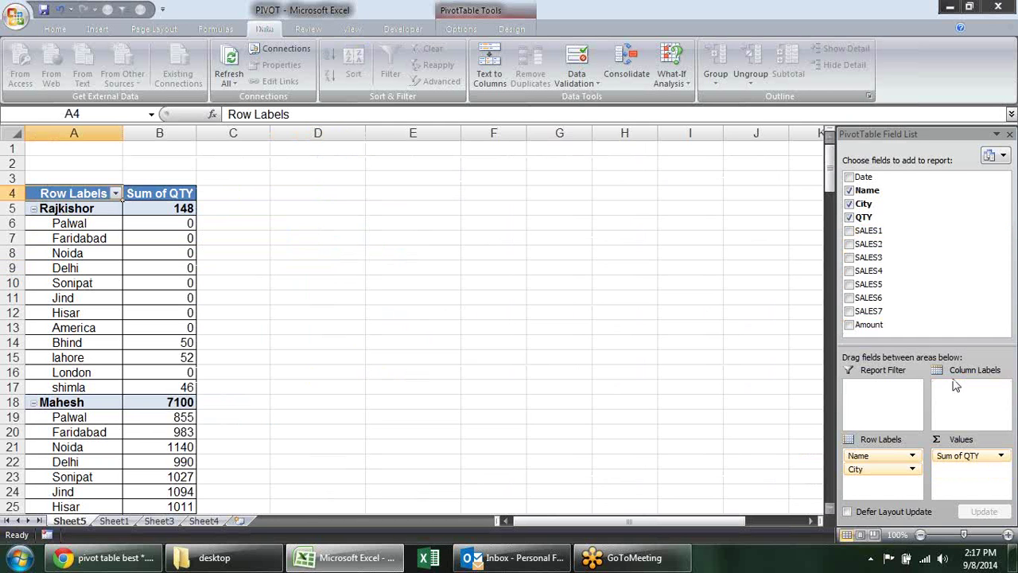
left_click_drag(891, 469, 965, 413)
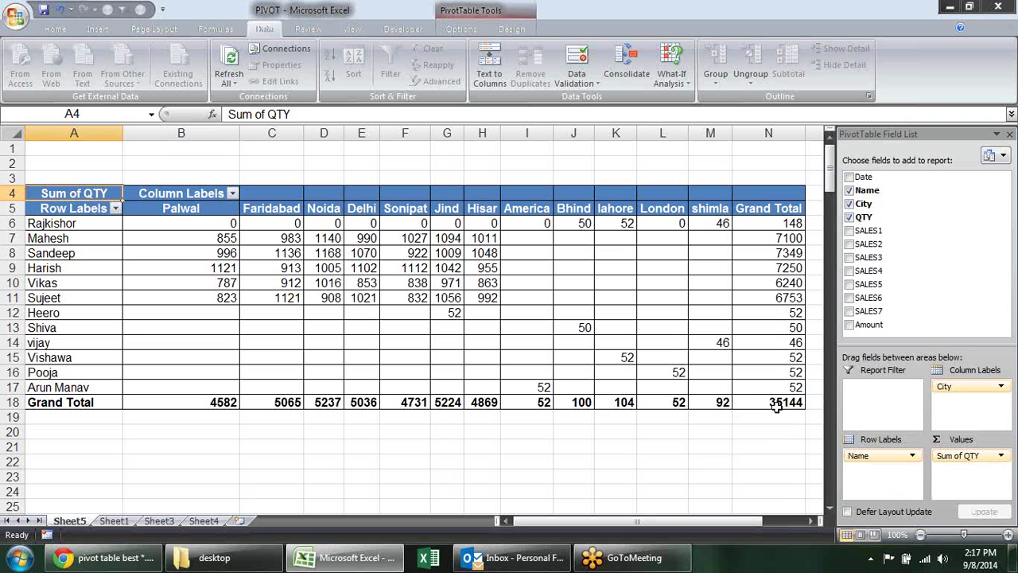
Show Sum of QTY as Difference From, with base field Name and base item Mahesh.
left_click(1001, 456)
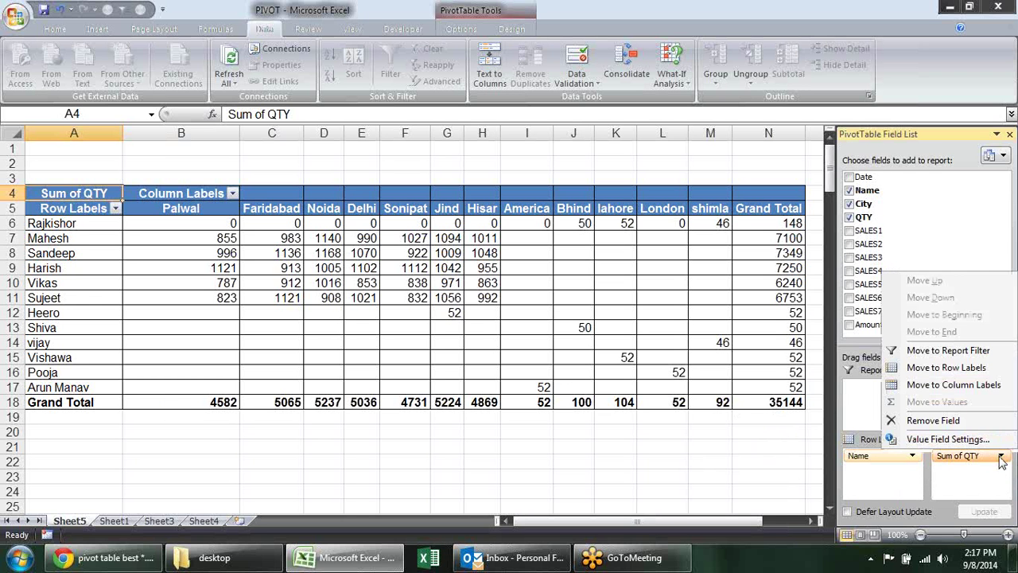
left_click(954, 439)
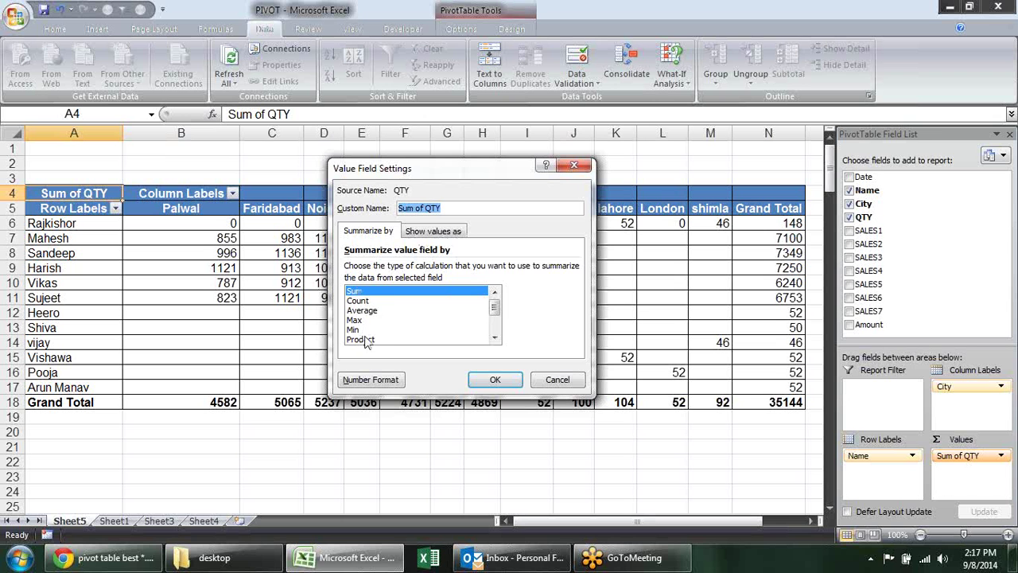
left_click(430, 232)
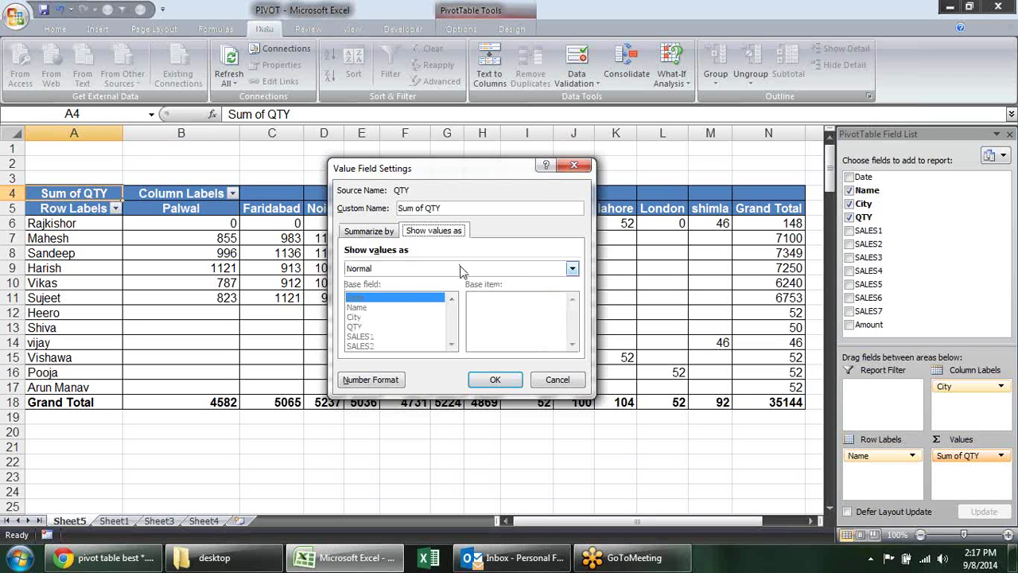
left_click(573, 269)
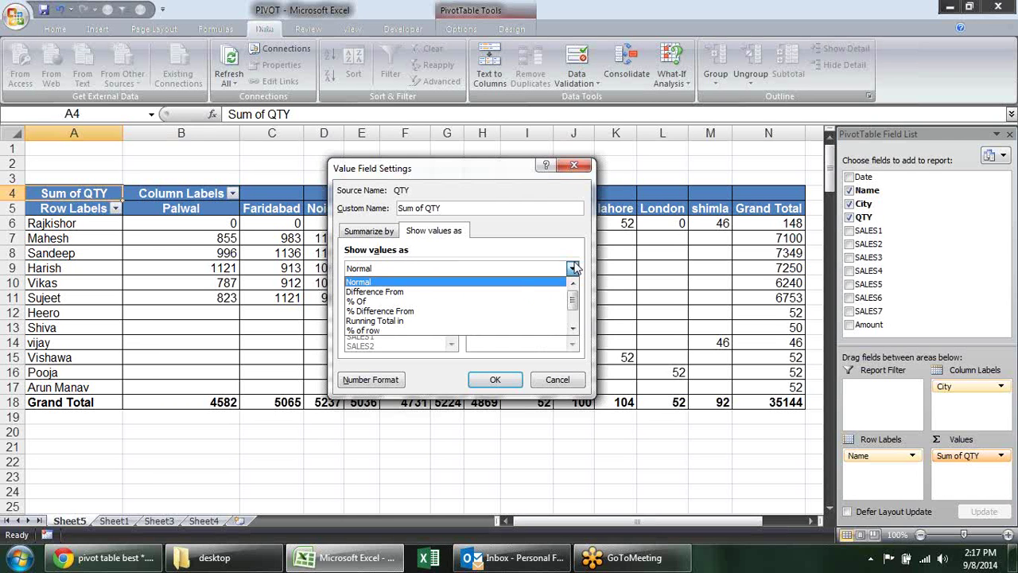
left_click(523, 297)
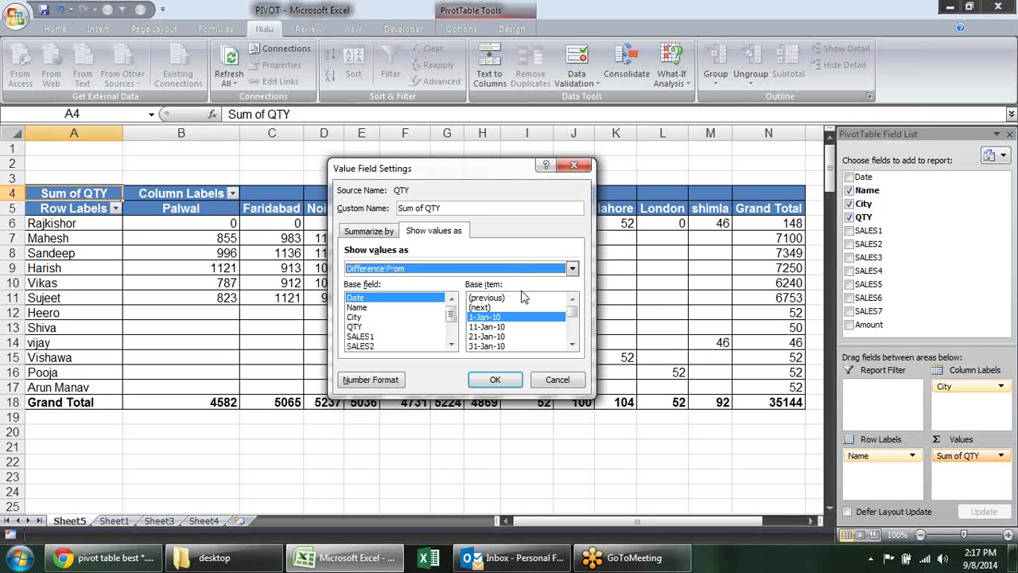
left_click(398, 308)
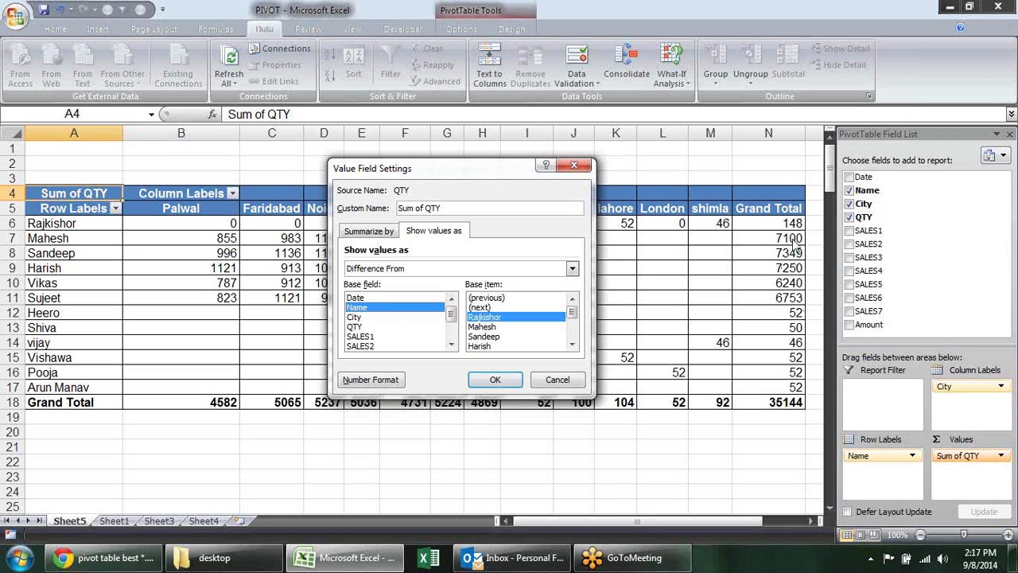
left_click(513, 326)
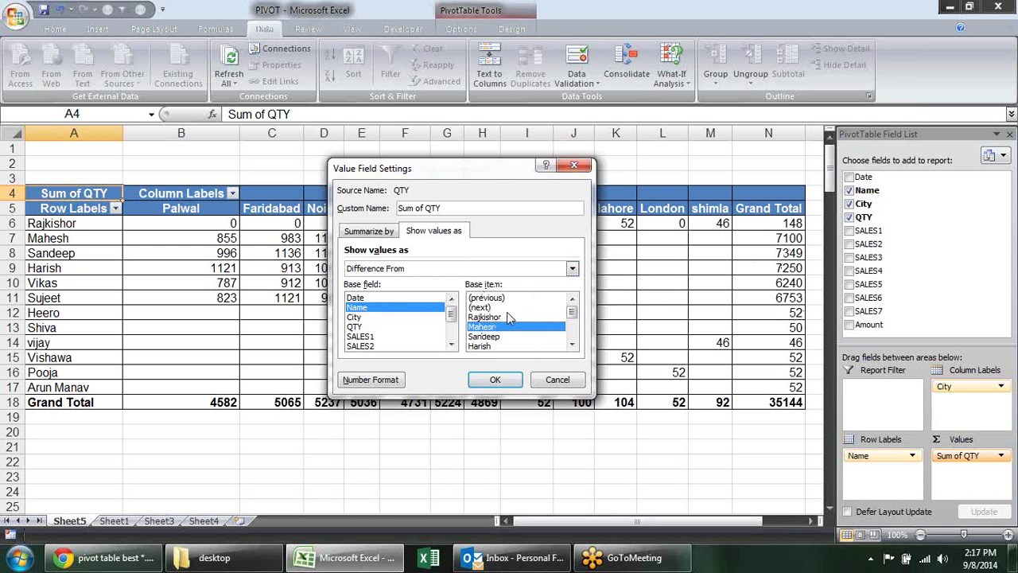
left_click(496, 381)
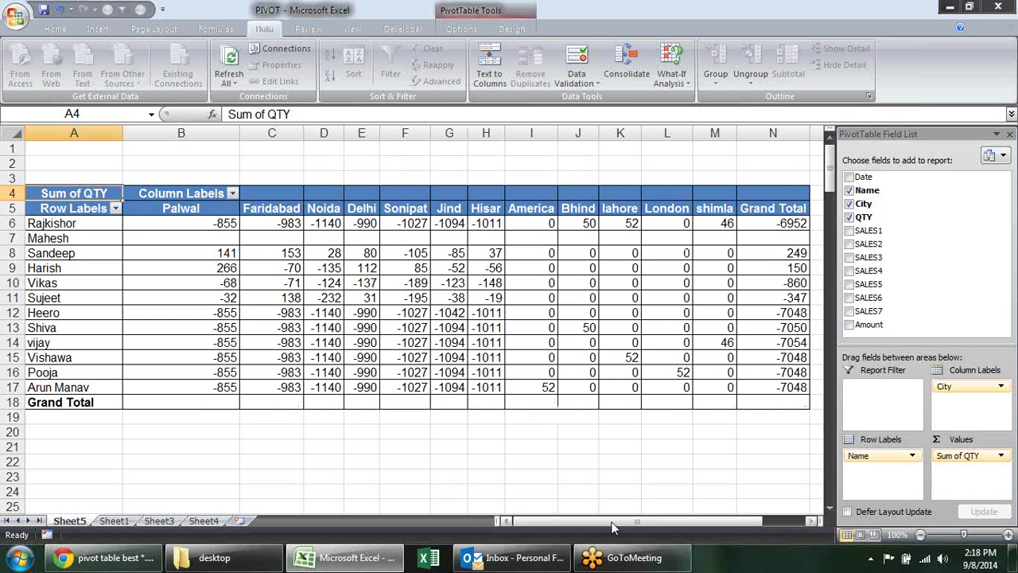
Check the Grand Total differences for each name, such as Mahesh, vijay and Vikas.
left_click(784, 242)
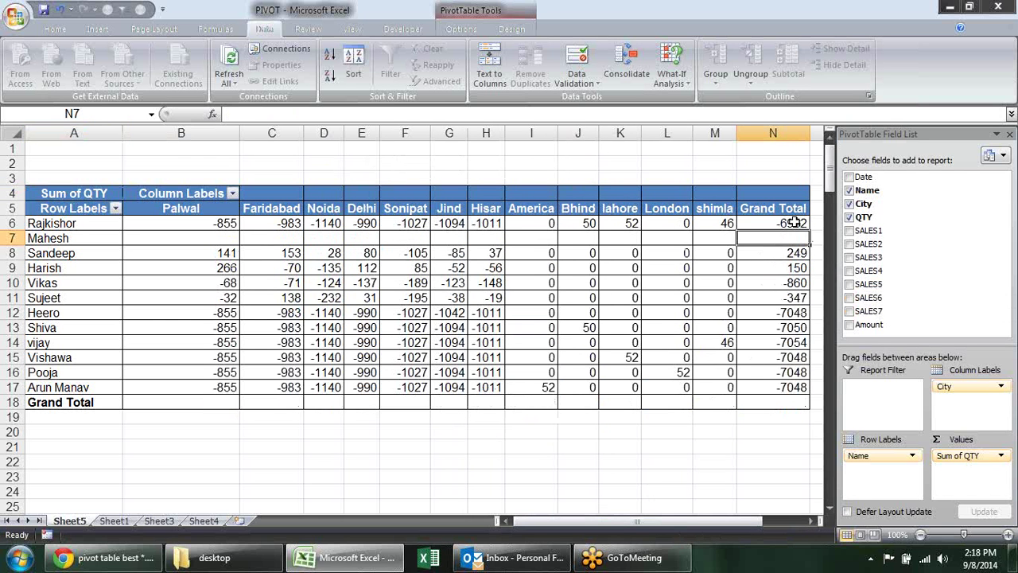
left_click(793, 223)
left_click(791, 256)
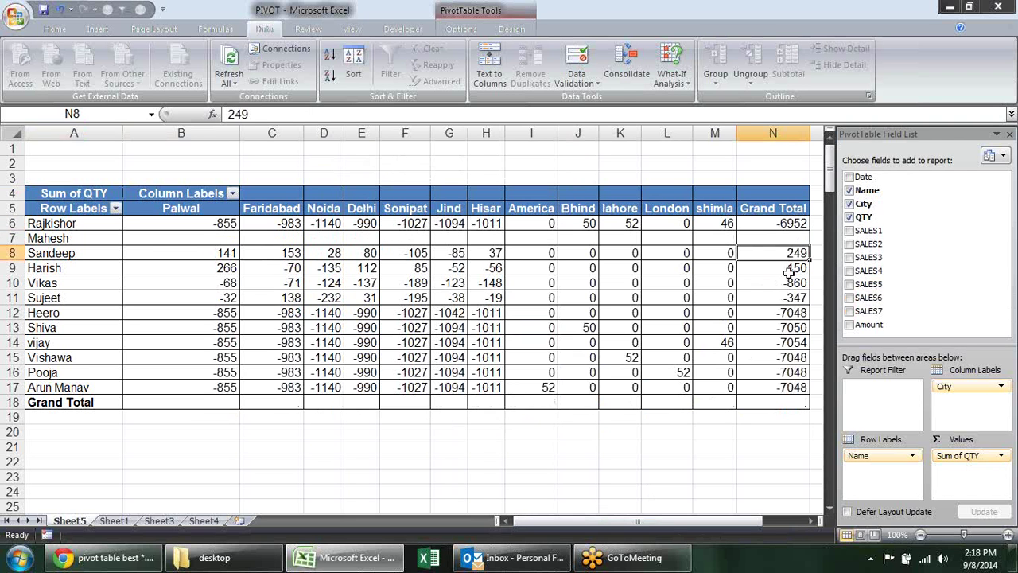
left_click(789, 270)
left_click(787, 285)
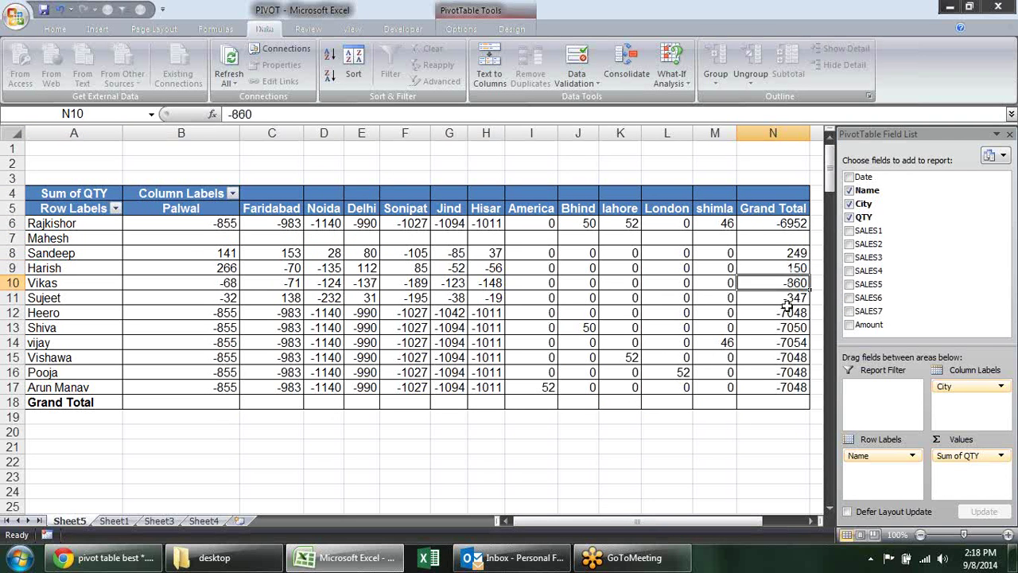
left_click(787, 312)
left_click(774, 362)
left_click(792, 387)
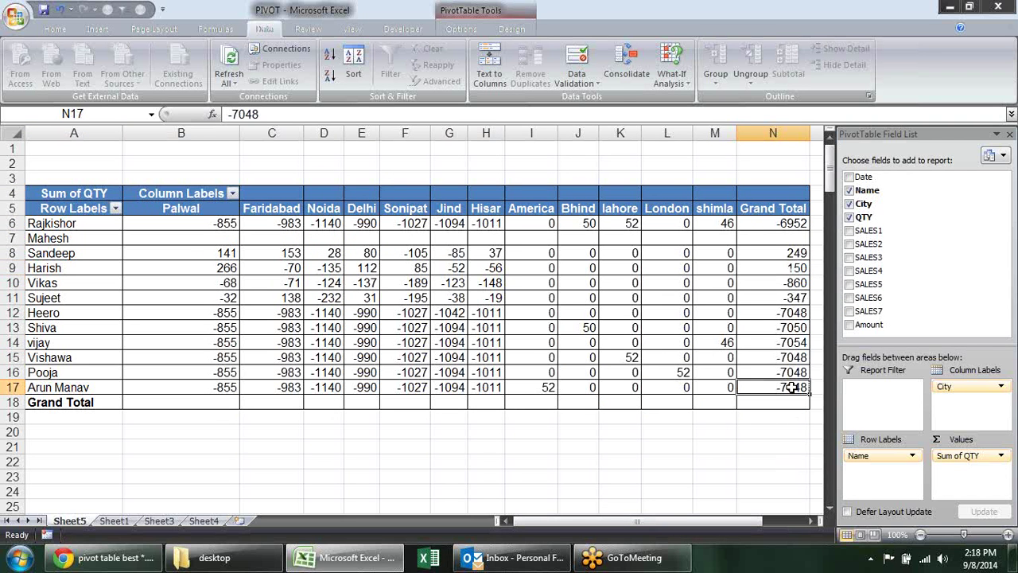
left_click(800, 339)
left_click(800, 284)
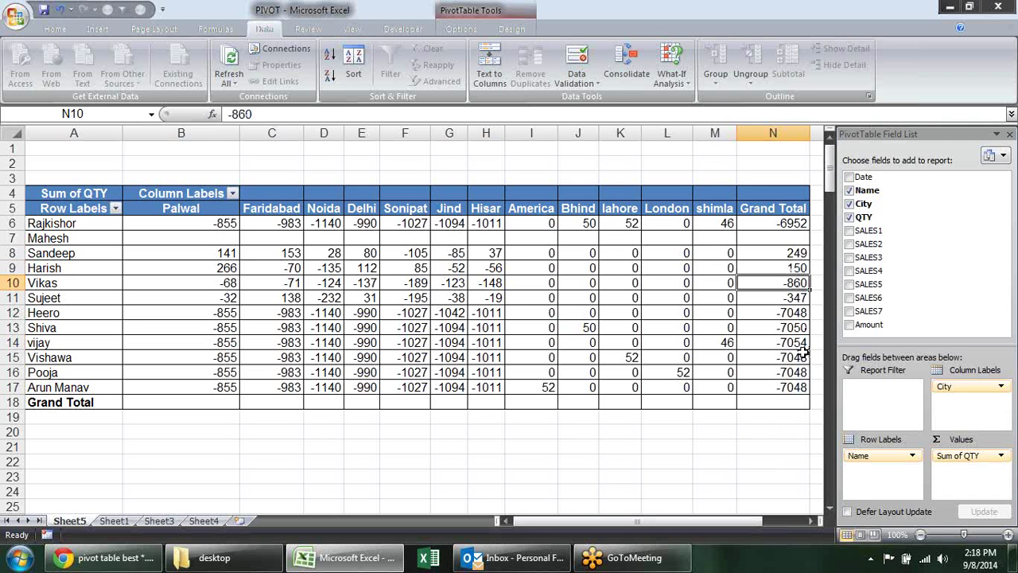
mouse_move(803, 352)
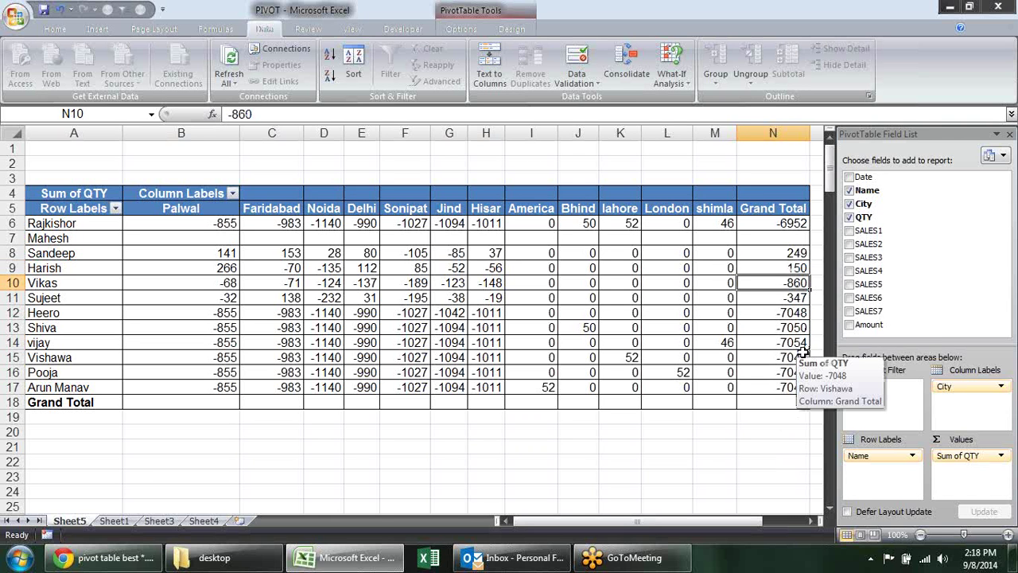
Show Sum of QTY as % Of, with base field Name and base item Mahesh.
left_click(1001, 455)
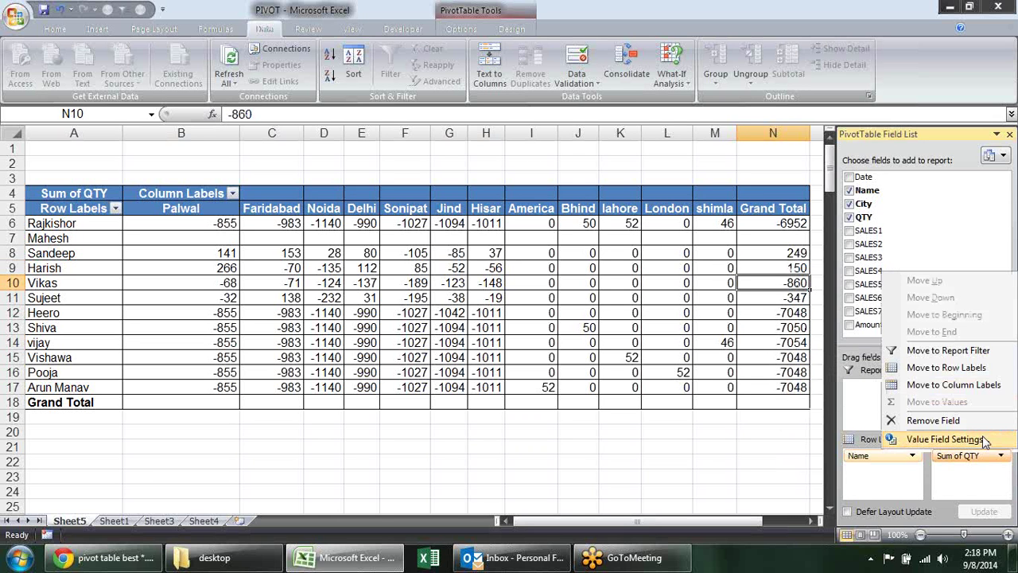
left_click(945, 439)
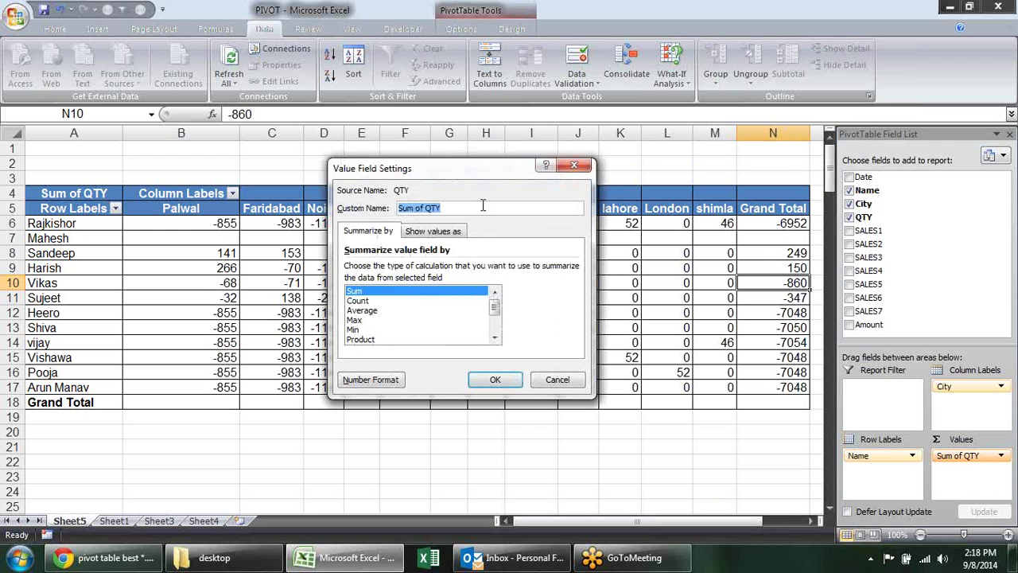
left_click(451, 233)
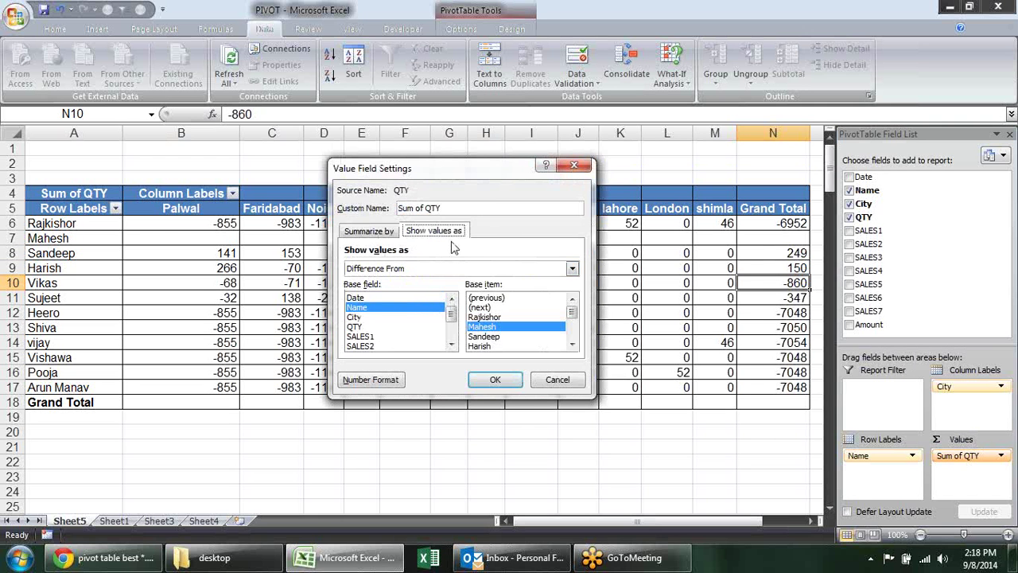
left_click(531, 272)
left_click(512, 302)
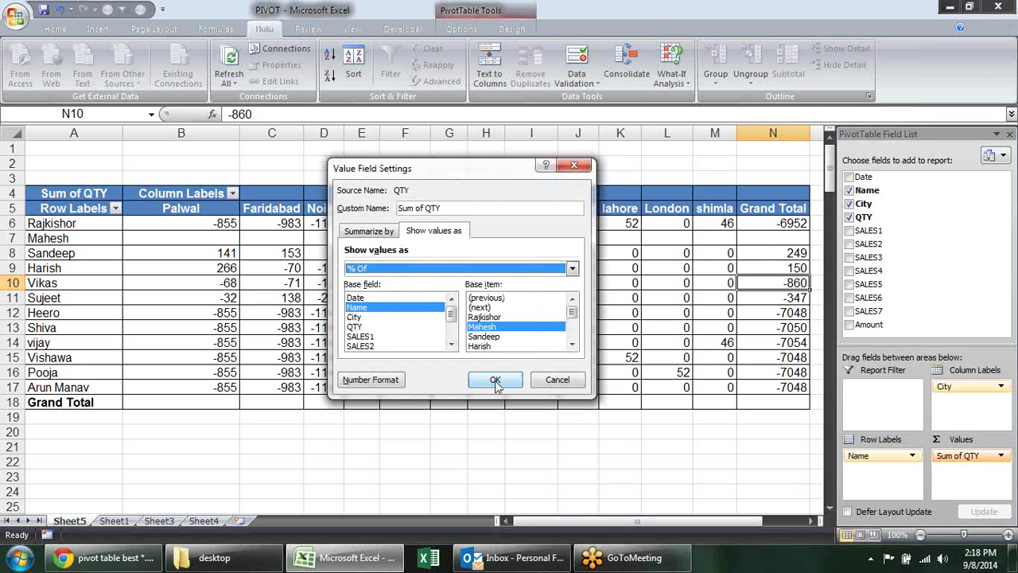
scroll(572, 343, "down", 3)
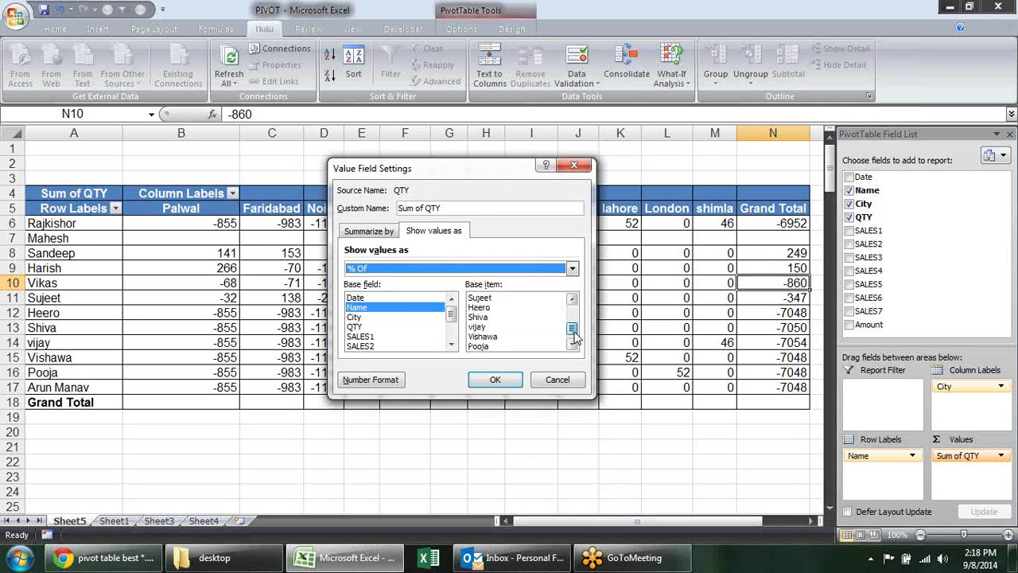
scroll(575, 334, "up", 2)
scroll(578, 314, "up", 1)
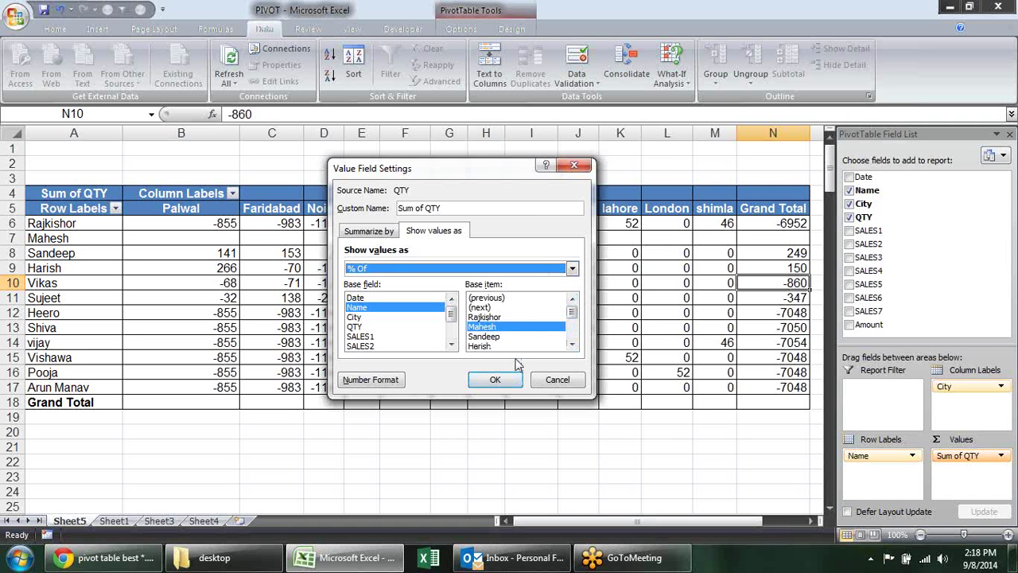
left_click(494, 379)
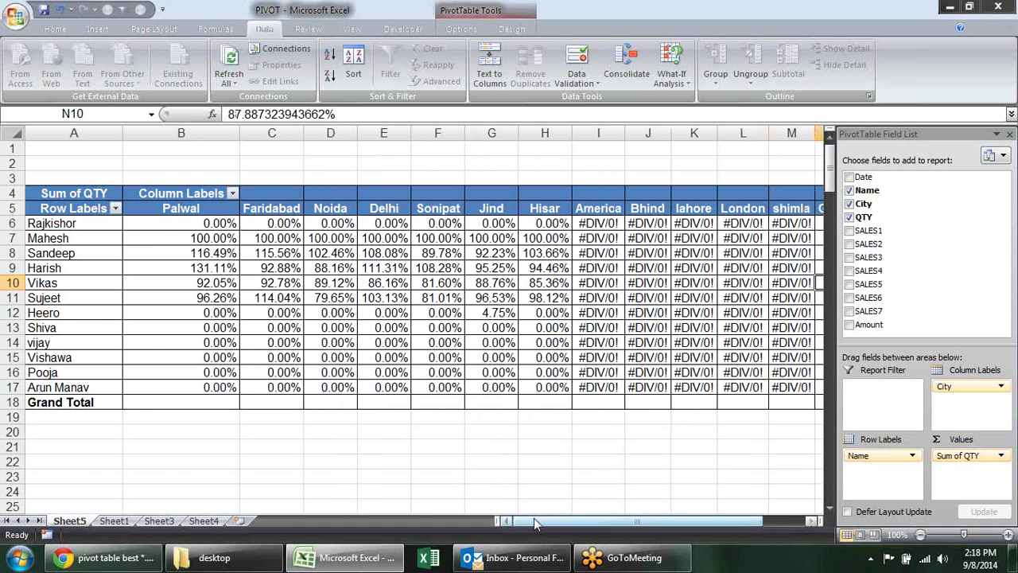
Review the percentage Grand Totals in column N, with Mahesh at 100%.
mouse_move(533, 518)
left_mouse_down()
mouse_move(573, 525)
mouse_move(557, 520)
mouse_move(567, 517)
mouse_move(540, 531)
left_mouse_up()
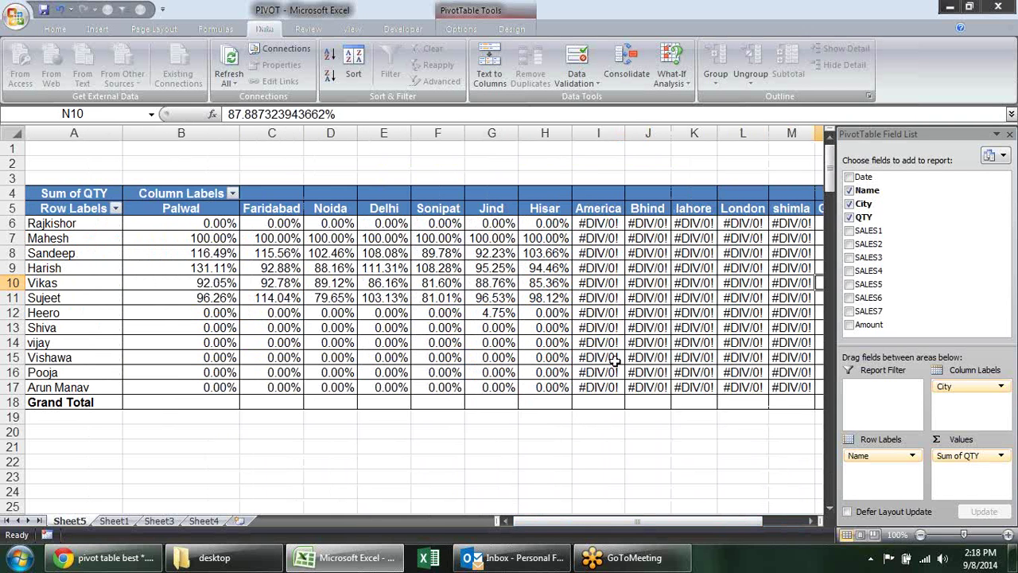
left_click_drag(563, 522, 620, 521)
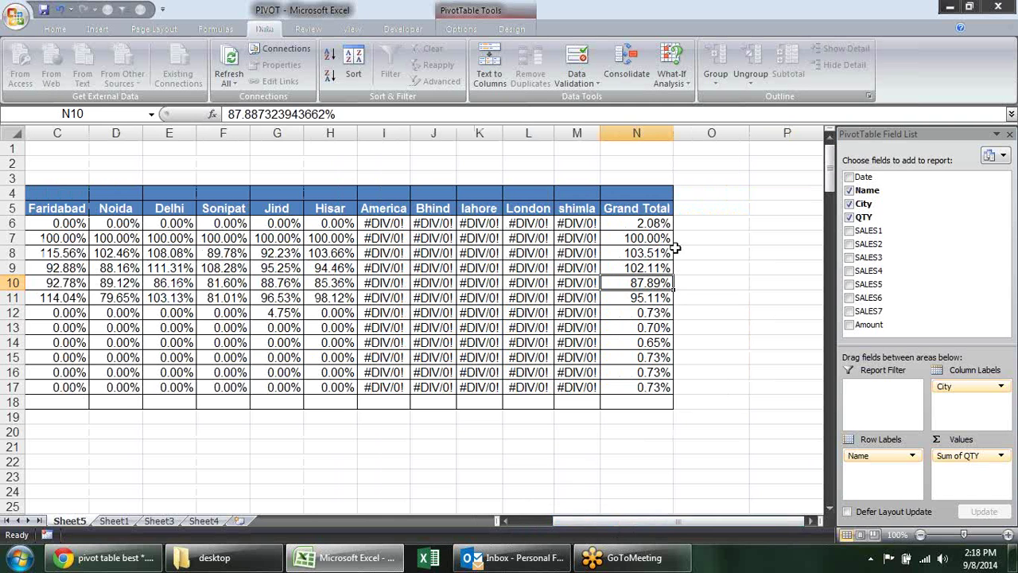
left_click_drag(589, 523, 567, 525)
left_click(767, 237)
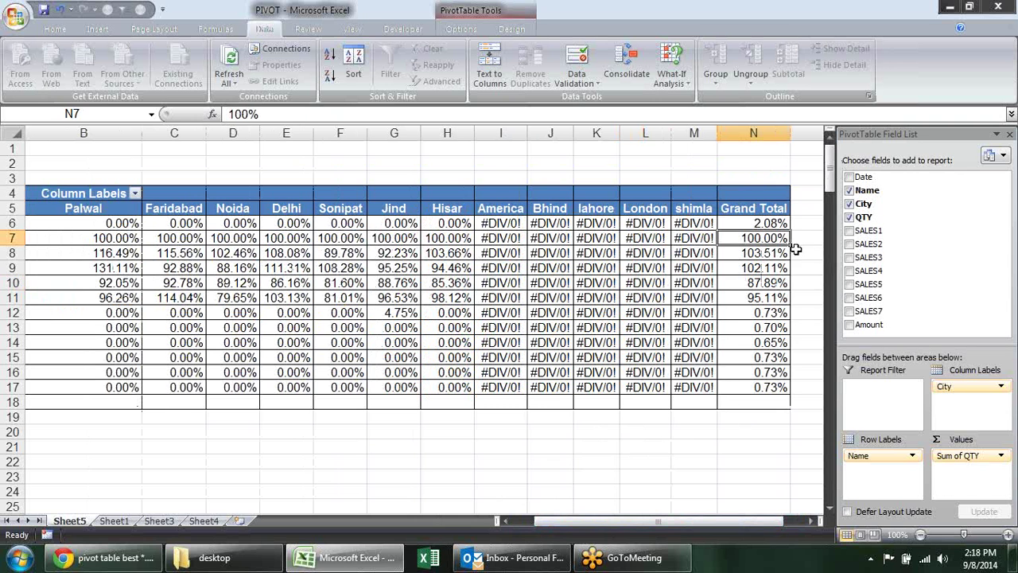
left_click(782, 226)
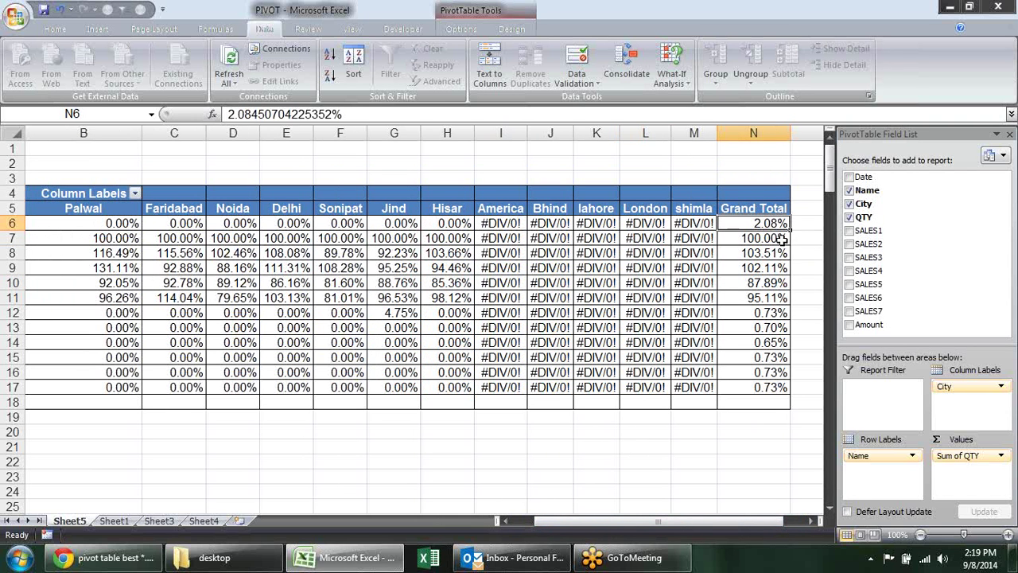
left_click(778, 255)
left_click(772, 324)
left_click(766, 357)
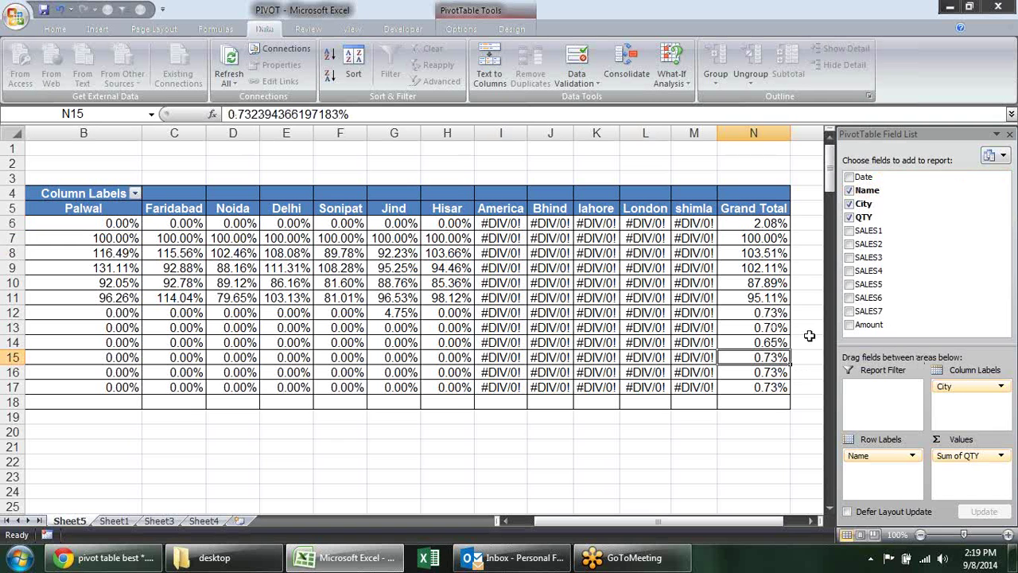
Switch Sum of QTY to % Difference From Mahesh and confirm Mahesh's row is blank.
left_click(1001, 455)
left_click(990, 442)
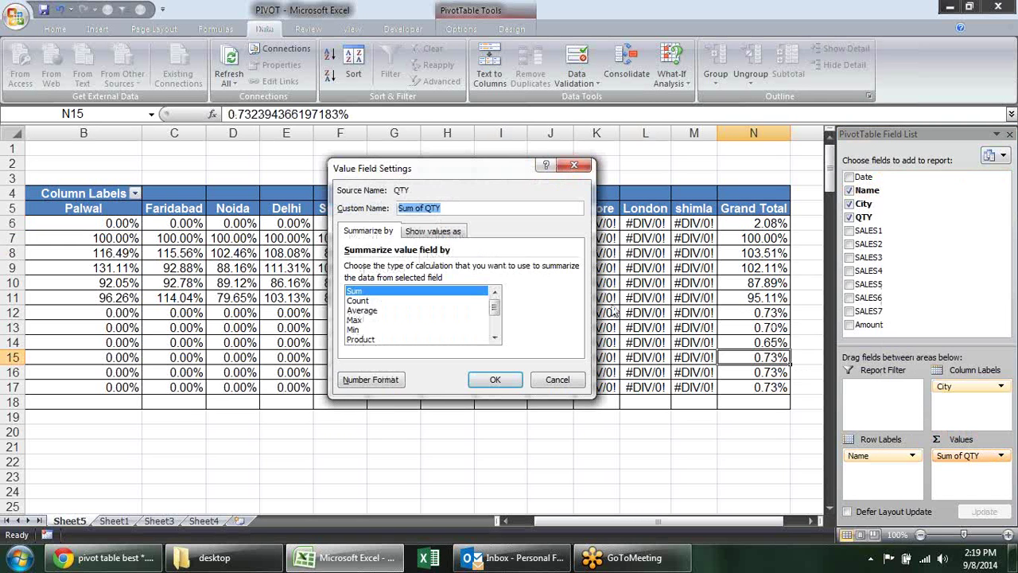
left_click(445, 231)
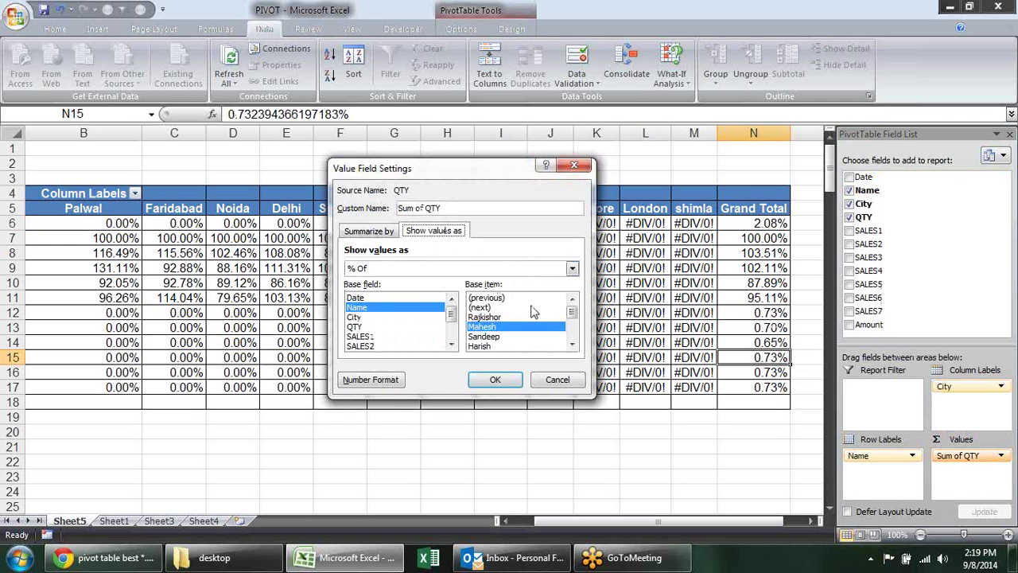
left_click(547, 268)
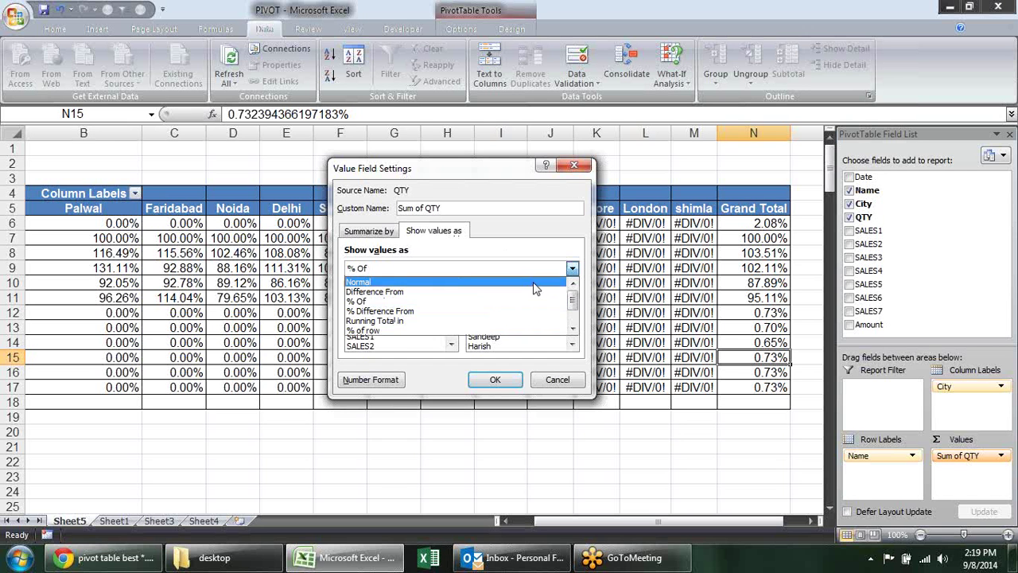
left_click(525, 311)
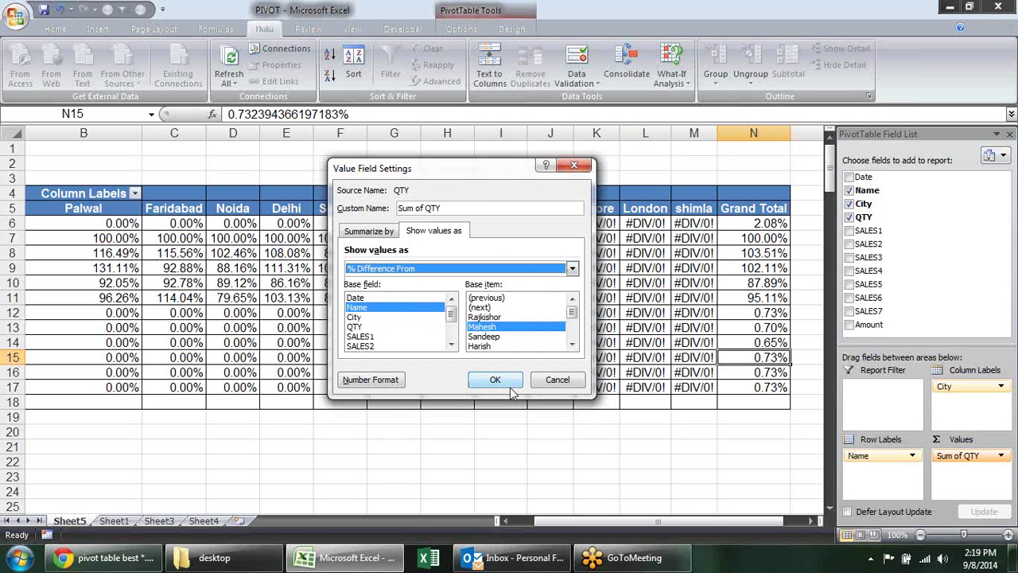
left_click(499, 379)
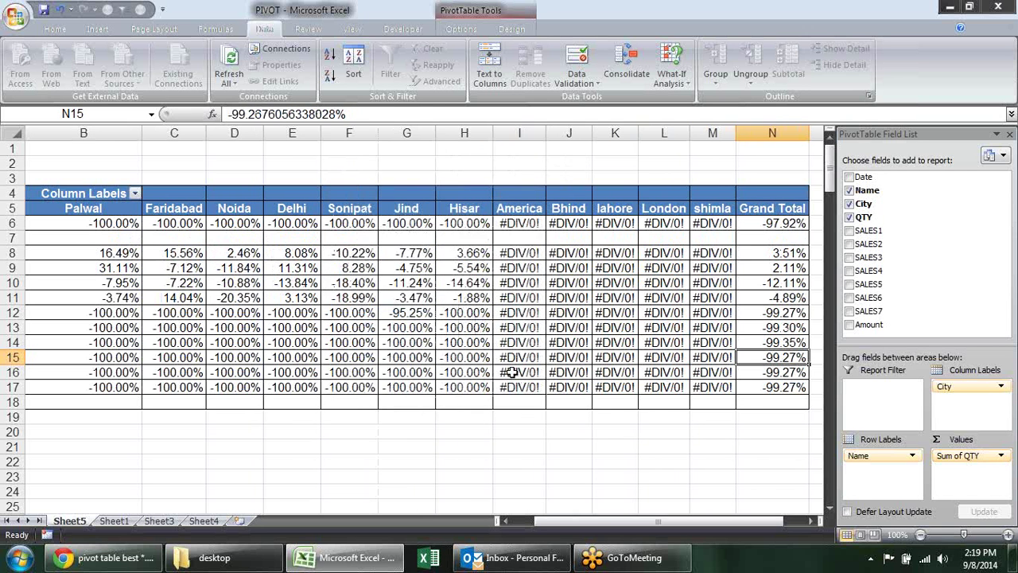
left_click(790, 225)
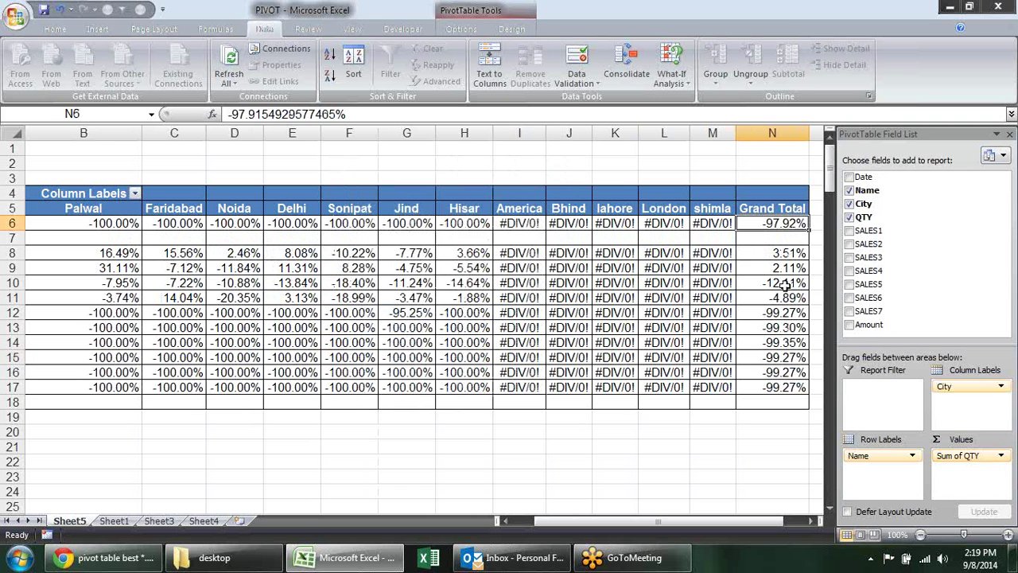
left_click(795, 238)
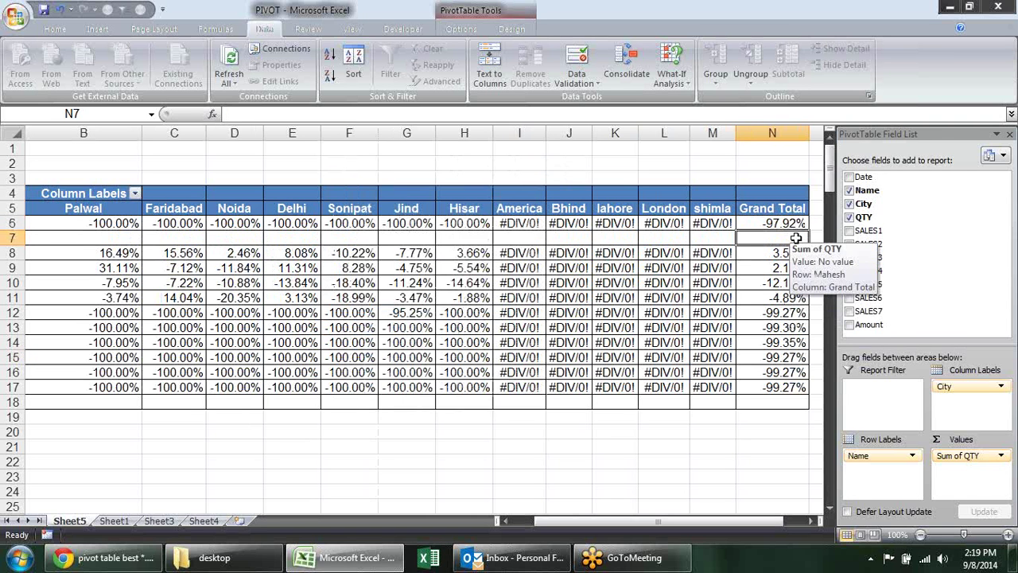
Change Sum of QTY to Running Total in Name and verify the final total of 35144.
left_click(795, 225)
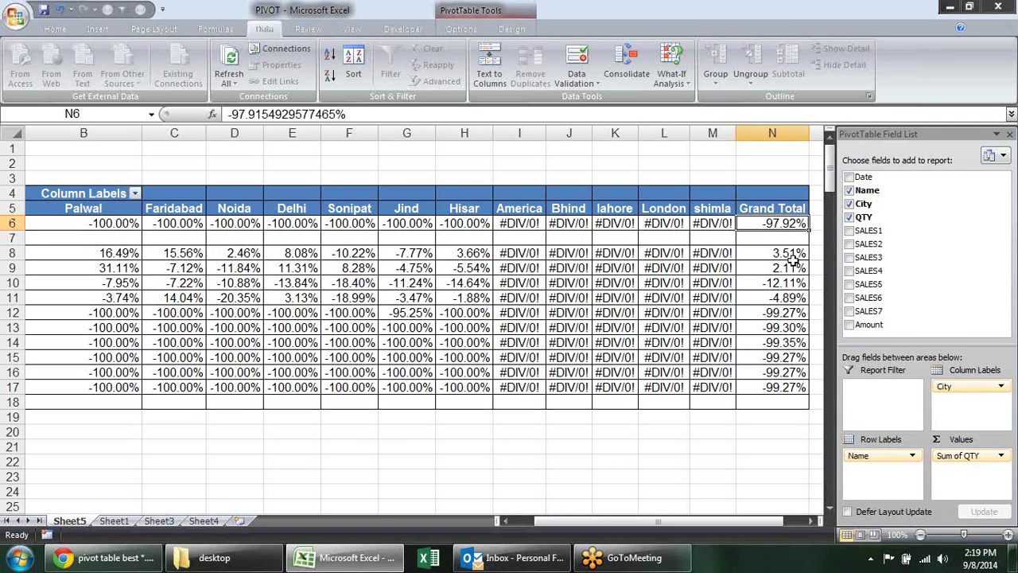
left_click(1001, 455)
left_click(875, 430)
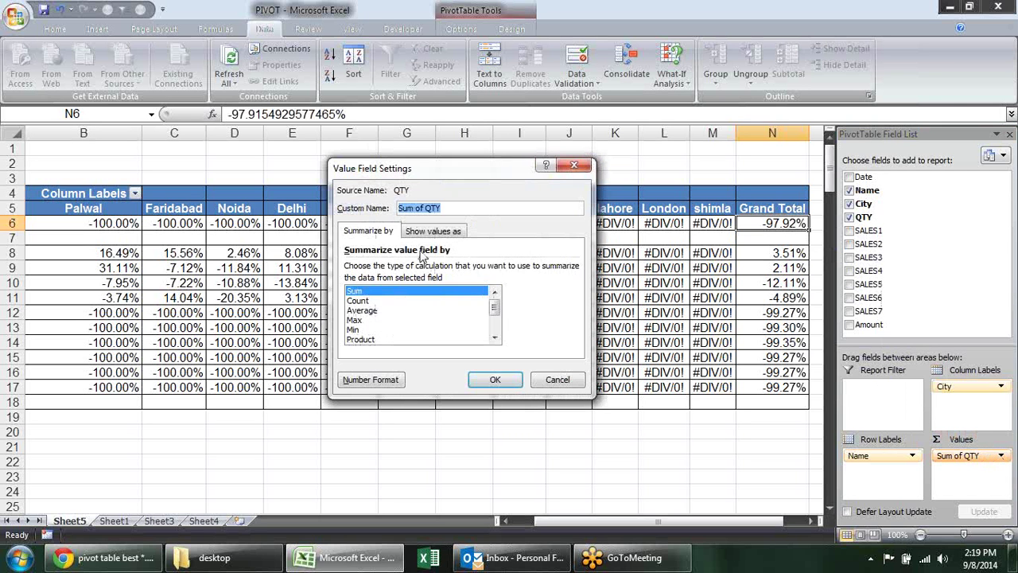
left_click(412, 230)
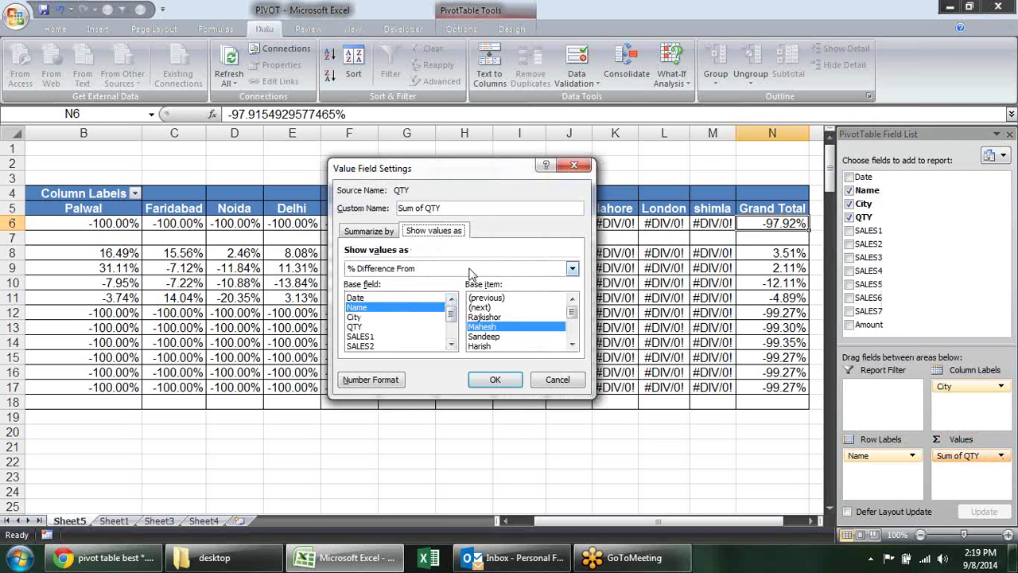
left_click(466, 269)
left_click(450, 321)
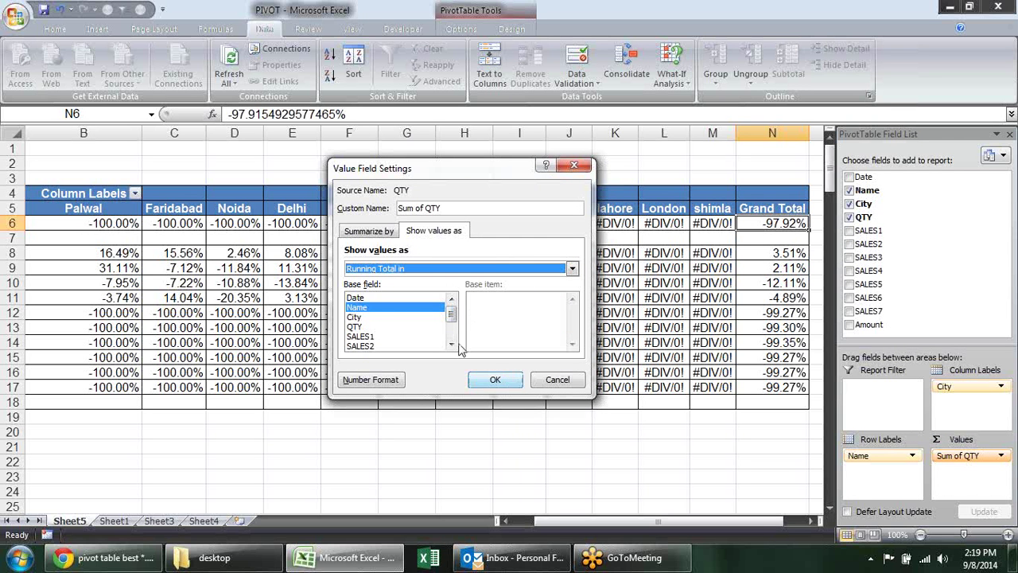
left_click(496, 379)
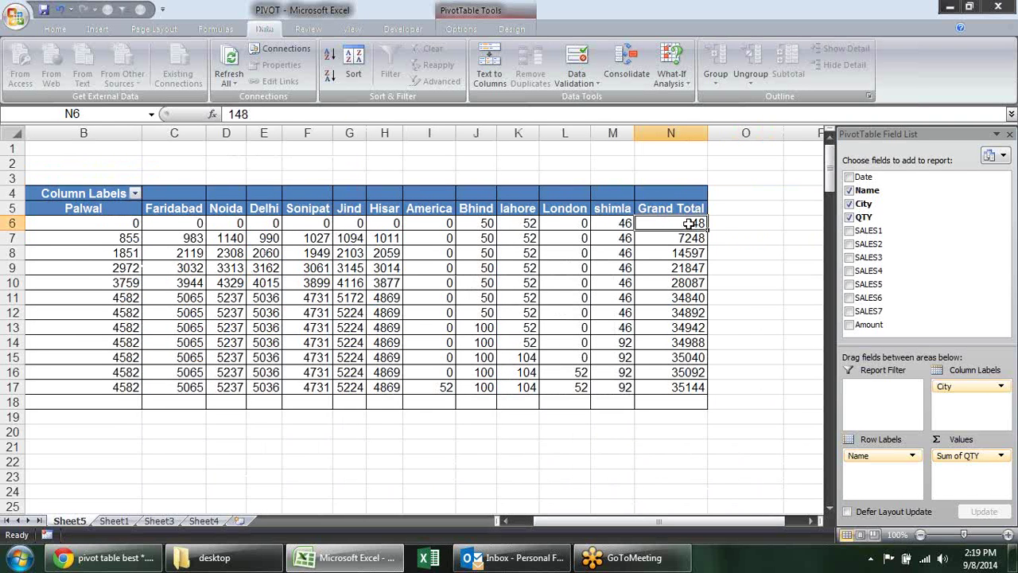
left_click(678, 388)
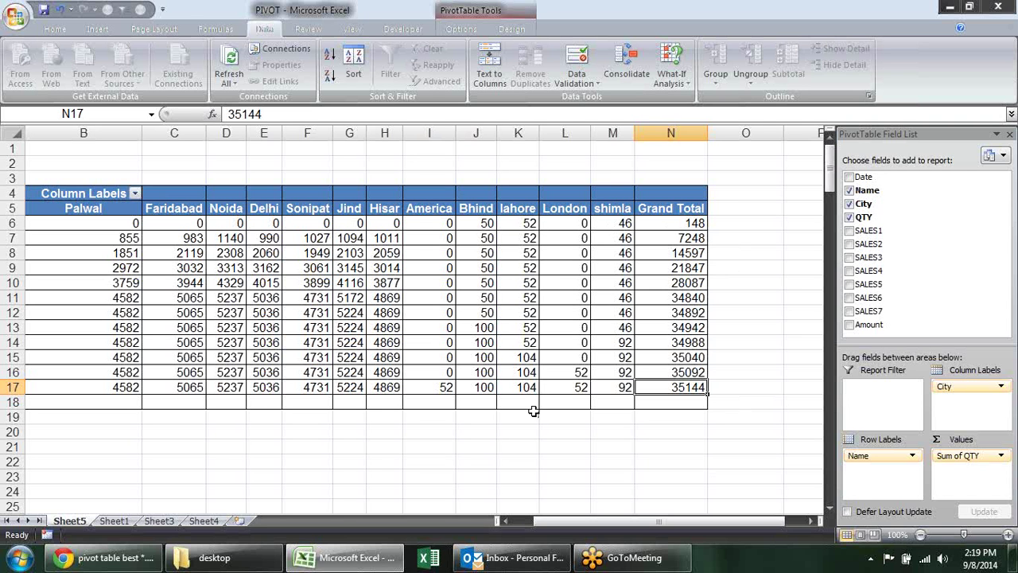
Set Sum of QTY to display as % of row total.
left_click(1000, 455)
left_click(977, 440)
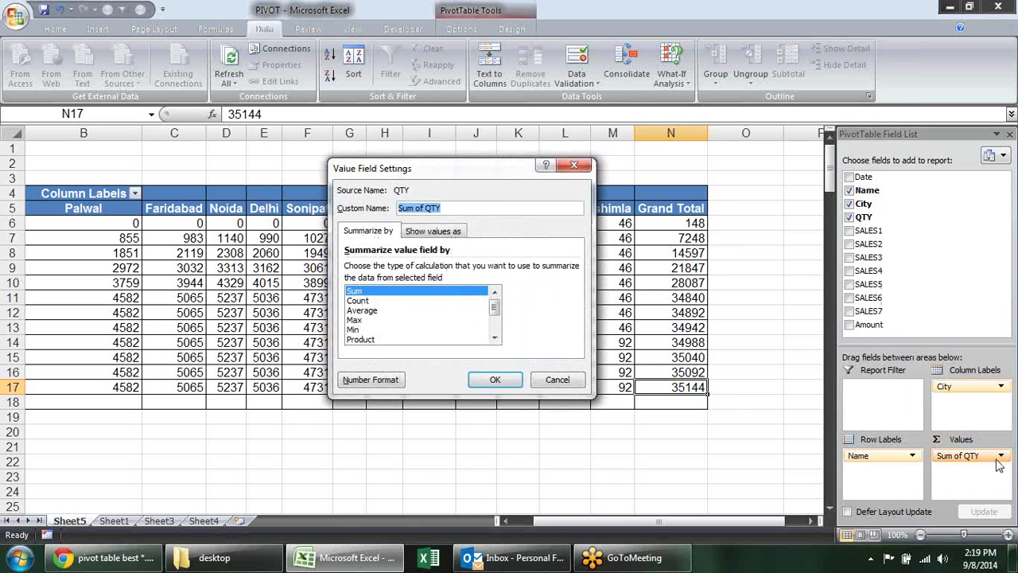
key("Escape")
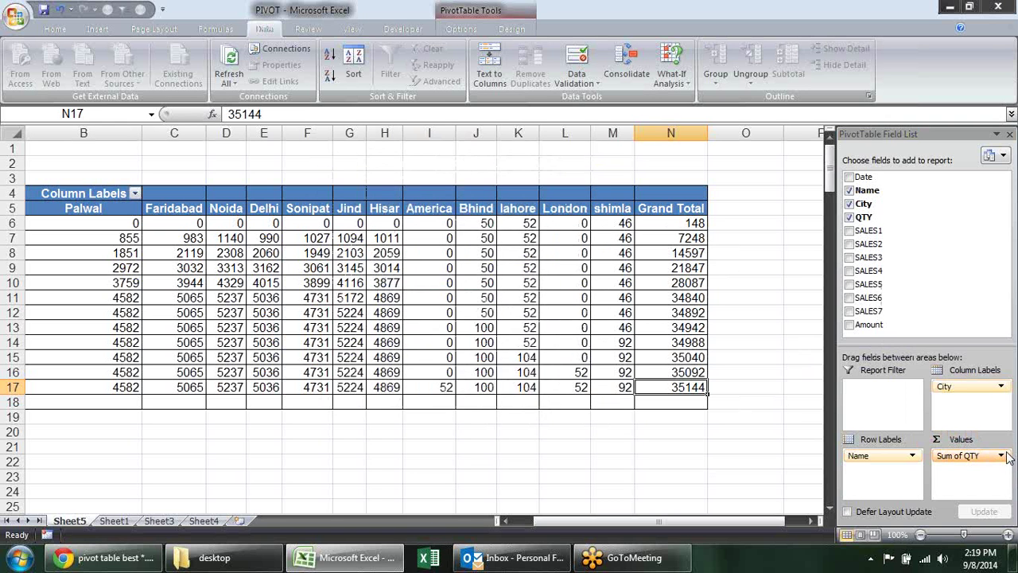
left_click(1000, 456)
left_click(986, 440)
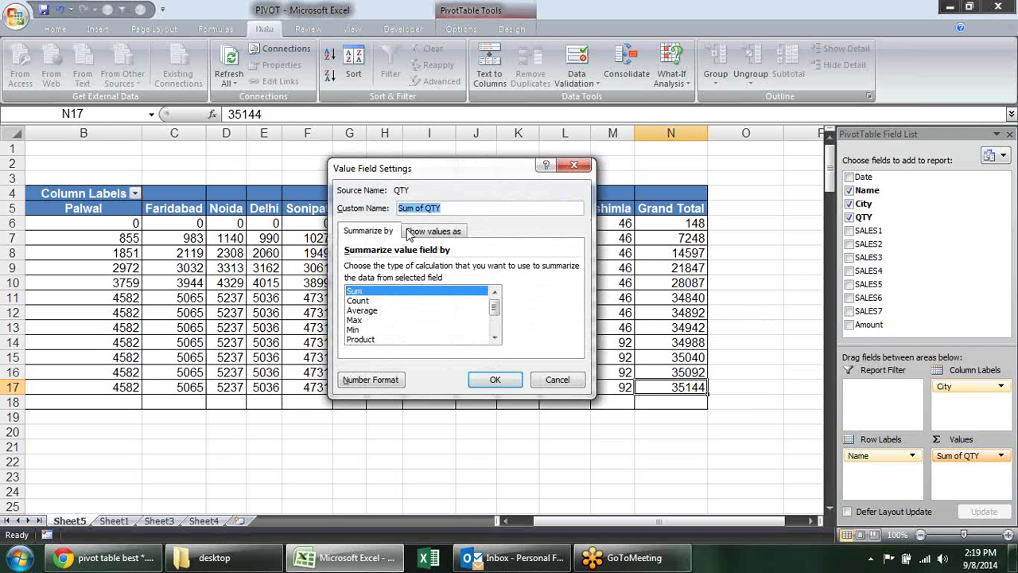
left_click(433, 231)
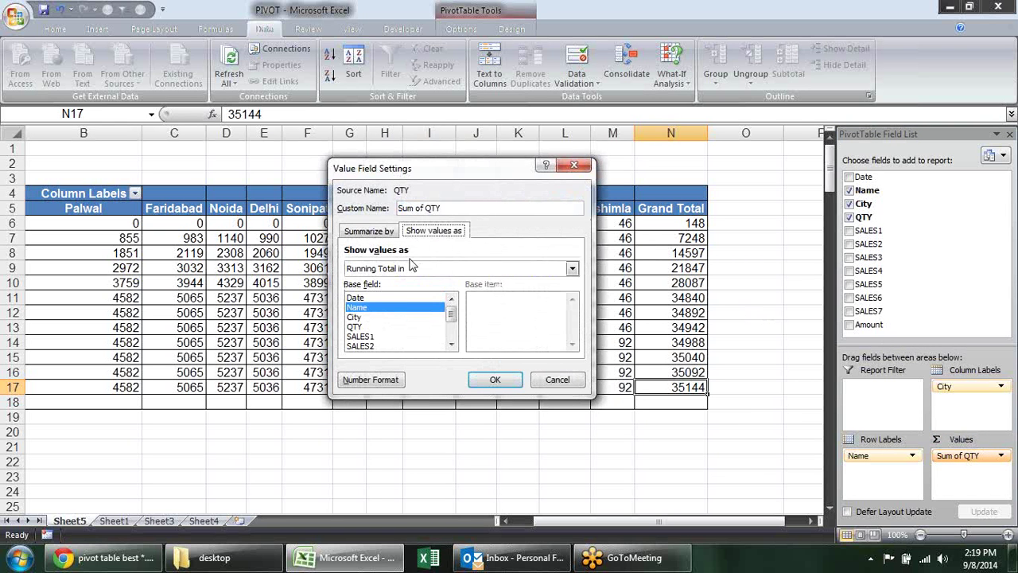
left_click(428, 271)
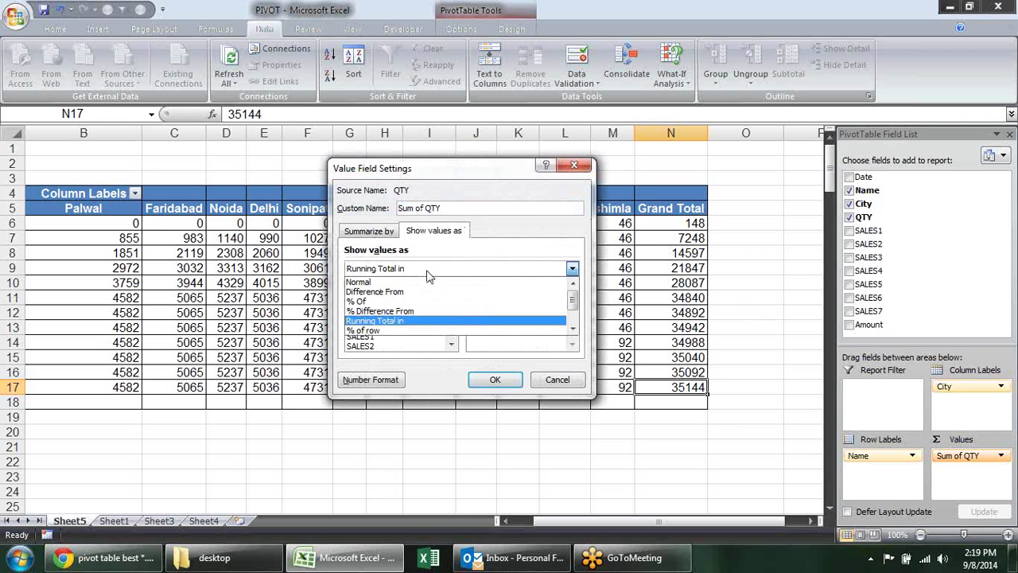
left_click(424, 331)
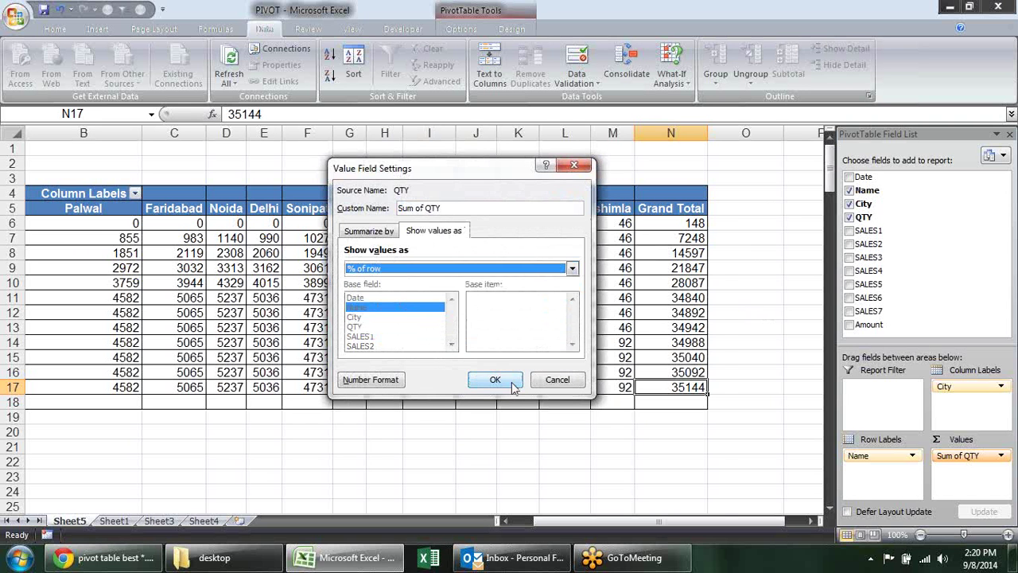
left_click(509, 381)
Step through the first row's city percentages, such as shimla, to check them.
left_click(485, 468)
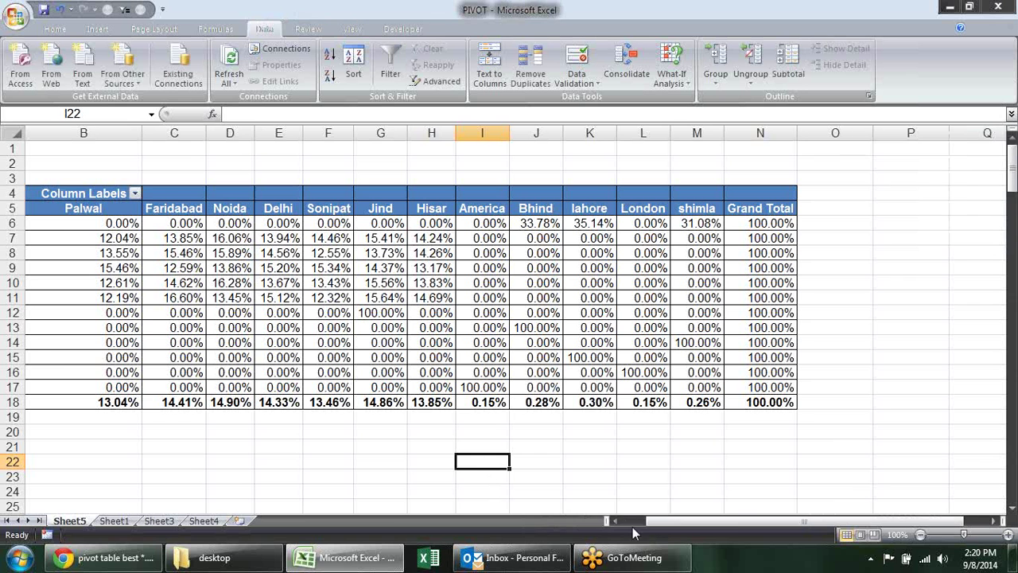
left_click_drag(740, 517, 680, 521)
left_click(96, 223)
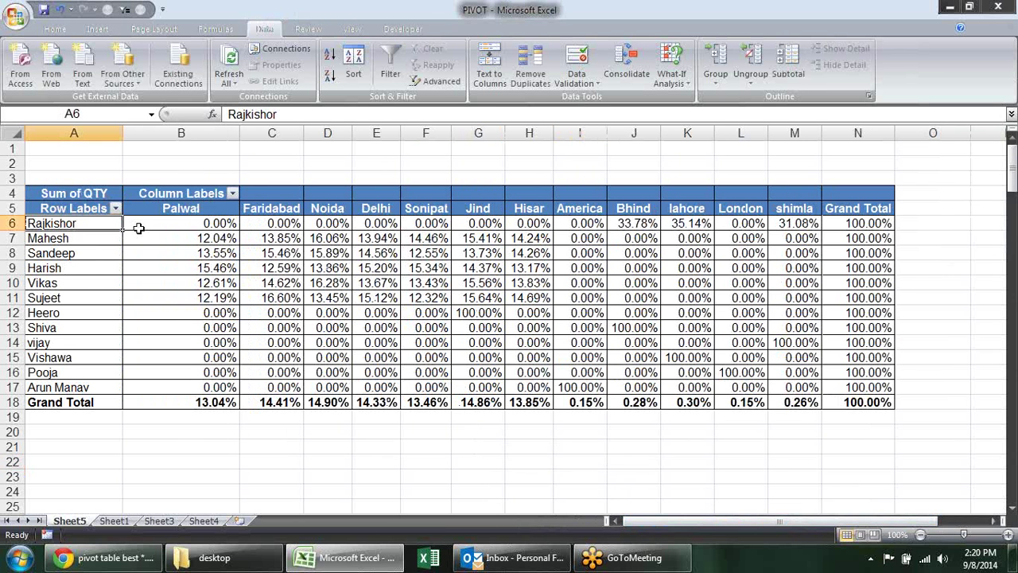
left_click(806, 226)
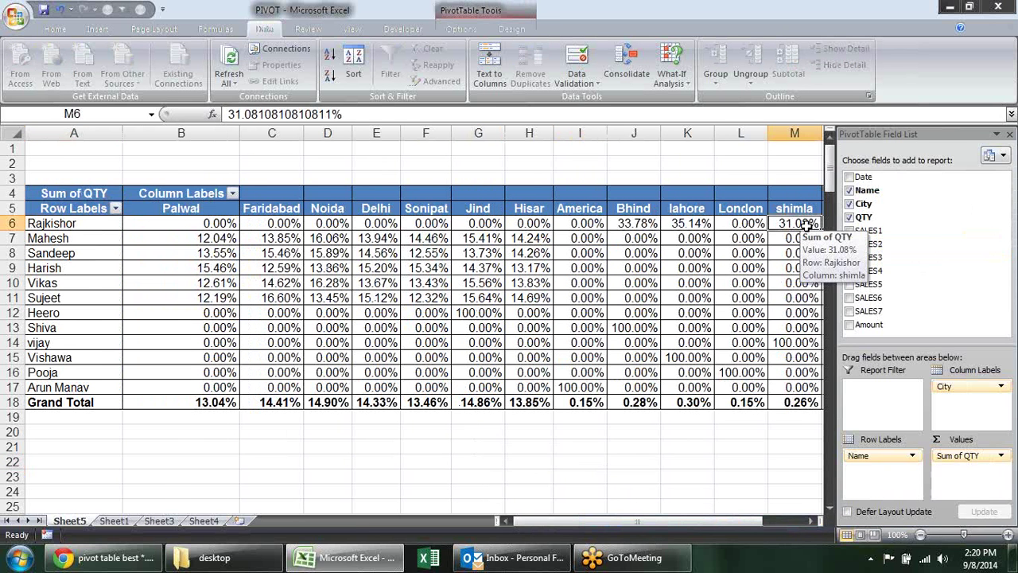
key("Right")
key("Right")
key("Left")
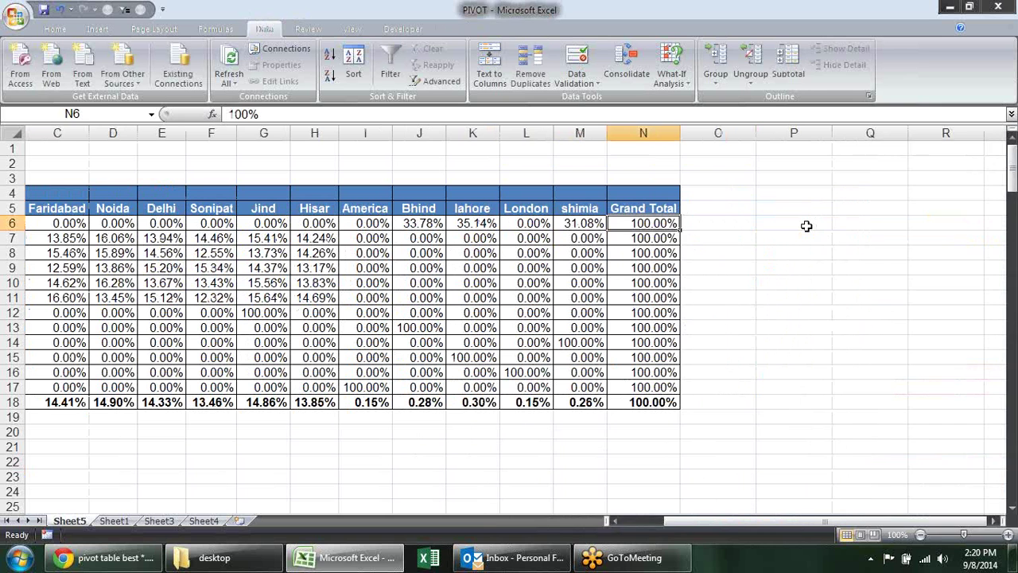
key("Left")
key("Left")
key("Left")
key("Left")
key("Left")
key("Left")
key("Left")
key("Left")
key("Left")
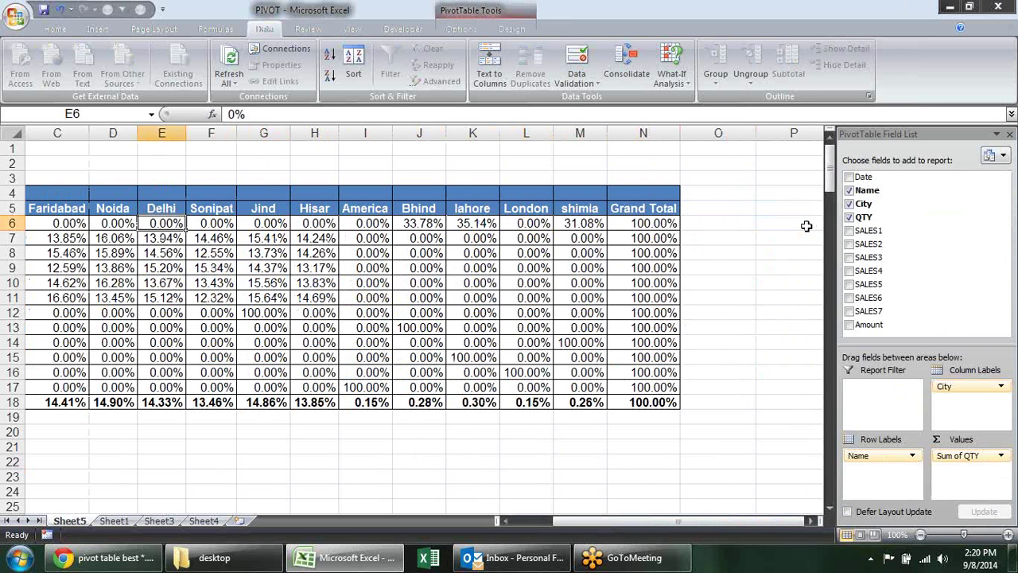
key("Left")
key("Left")
key("Left")
key("Left")
key("Right")
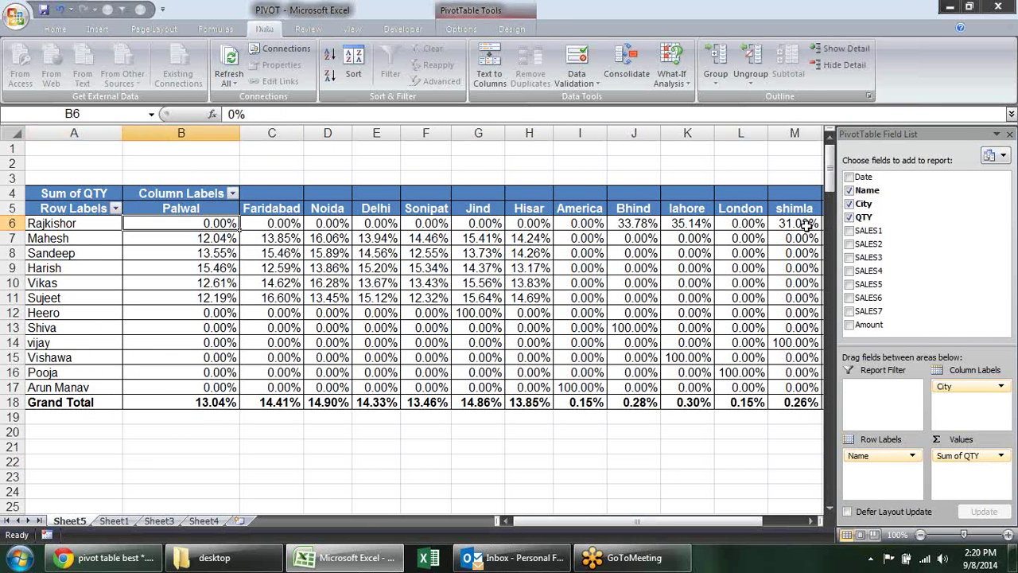
key("Right")
key("Right")
key("Right")
key("Right")
key("Right")
key("Right")
key("Right")
key("Right")
key("Right")
key("Right")
key("Right")
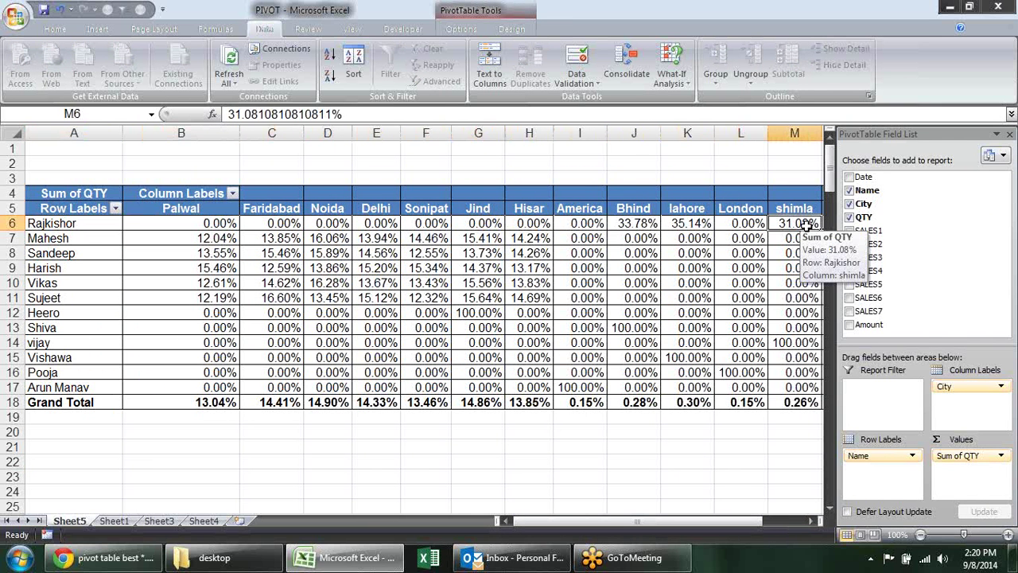
key("Right")
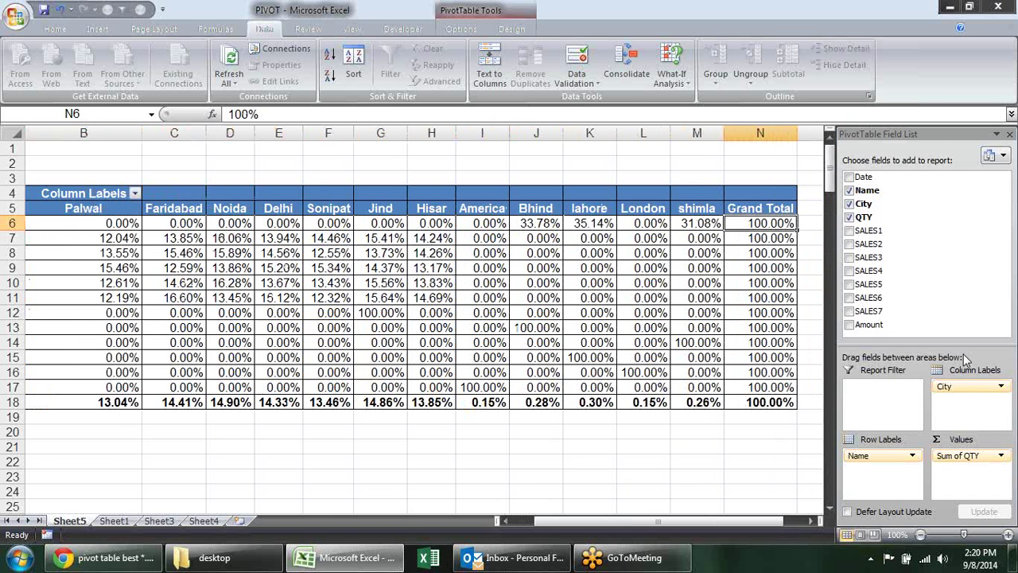
Set Sum of QTY to display as % of column total.
left_click(1001, 455)
left_click(975, 440)
left_click(437, 234)
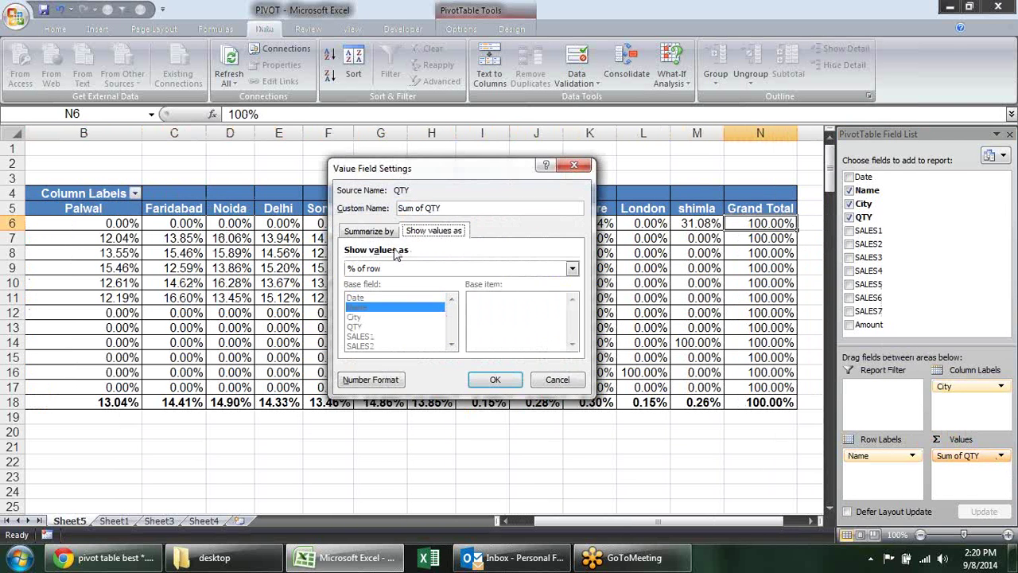
left_click(407, 270)
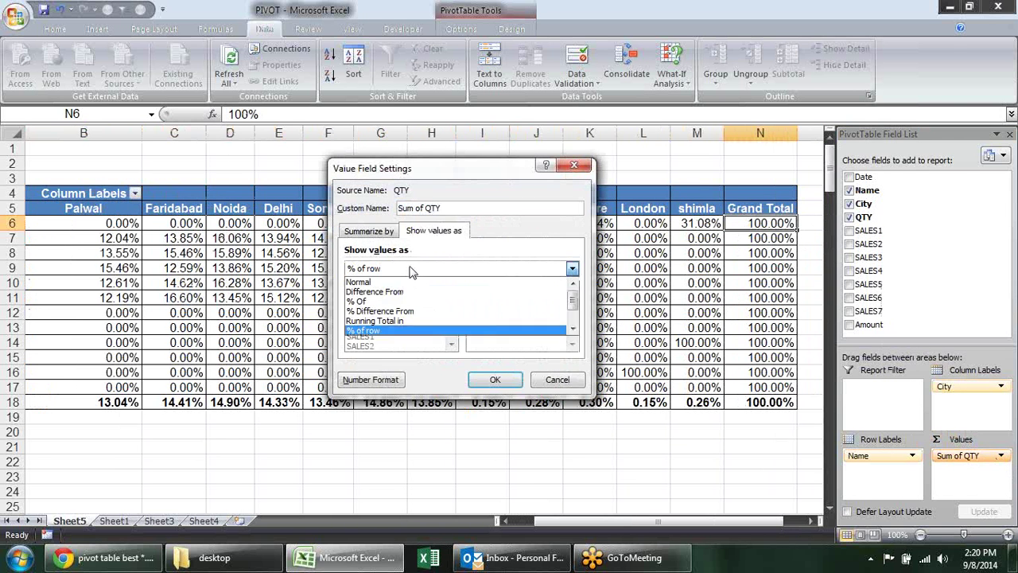
left_click(572, 329)
left_click(571, 329)
left_click(572, 329)
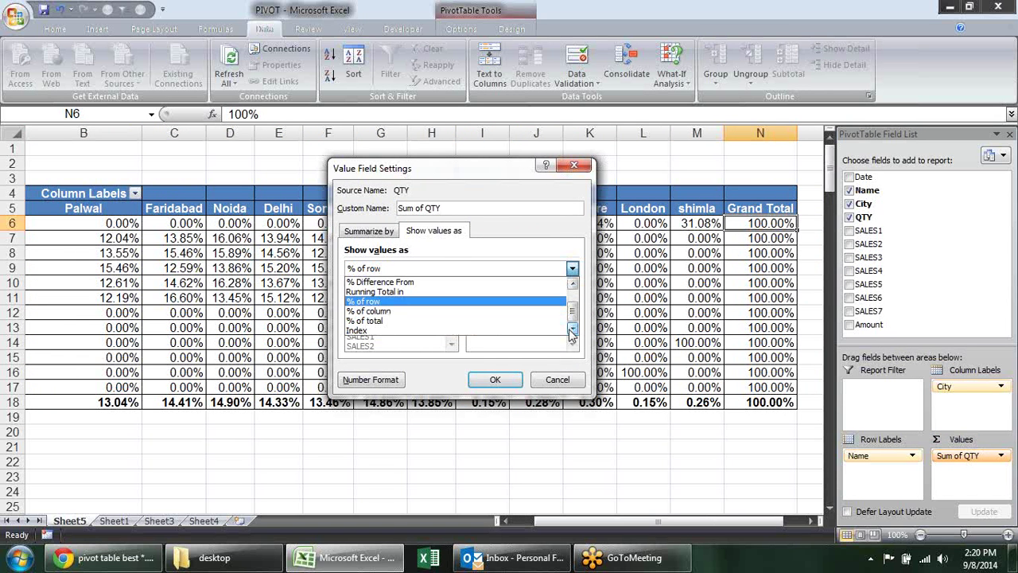
left_click(513, 311)
left_click(501, 380)
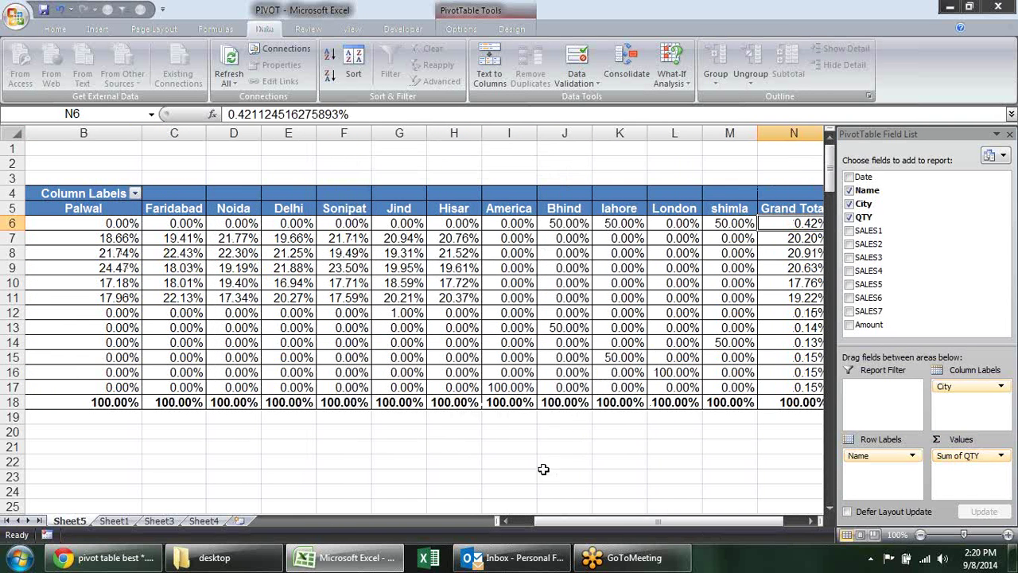
Check the Palwal column percentages, such as Rajkishor's value.
left_click(127, 225)
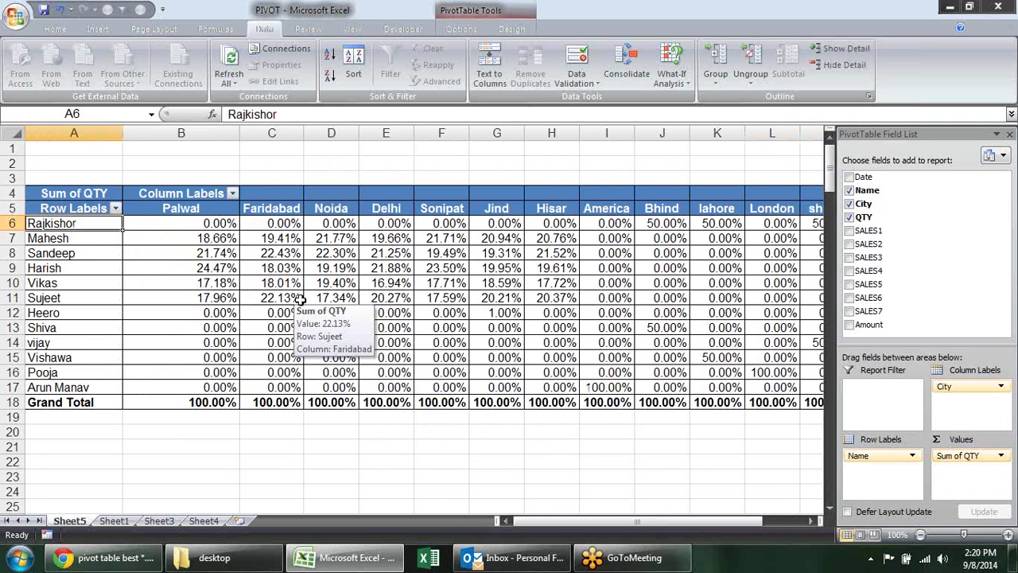
key("Right")
key("Right")
key("Left")
key("Down")
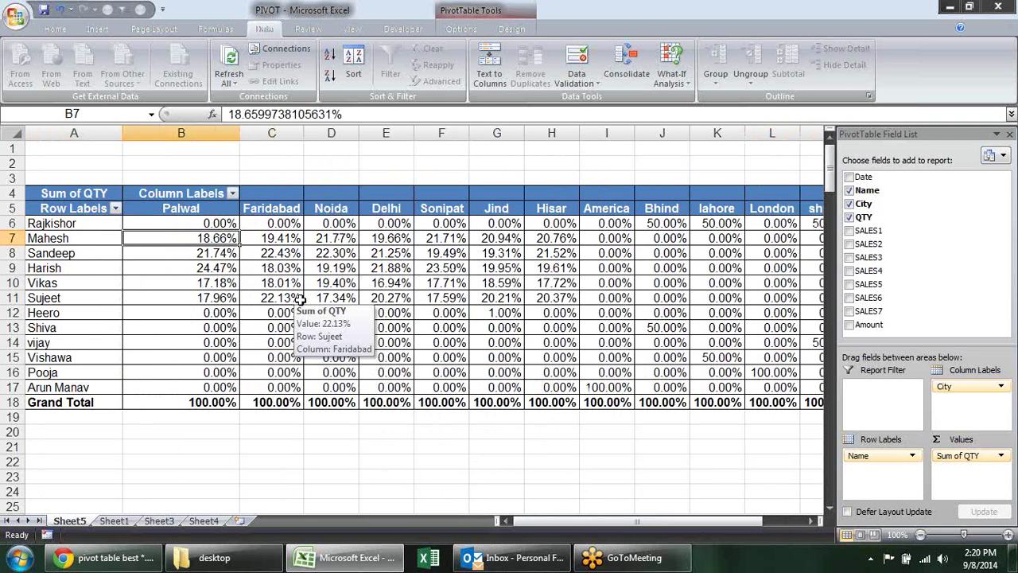
key("Up")
key("Up")
key("Down")
key("Down")
key("Down")
key("Down")
key("Down")
key("Down")
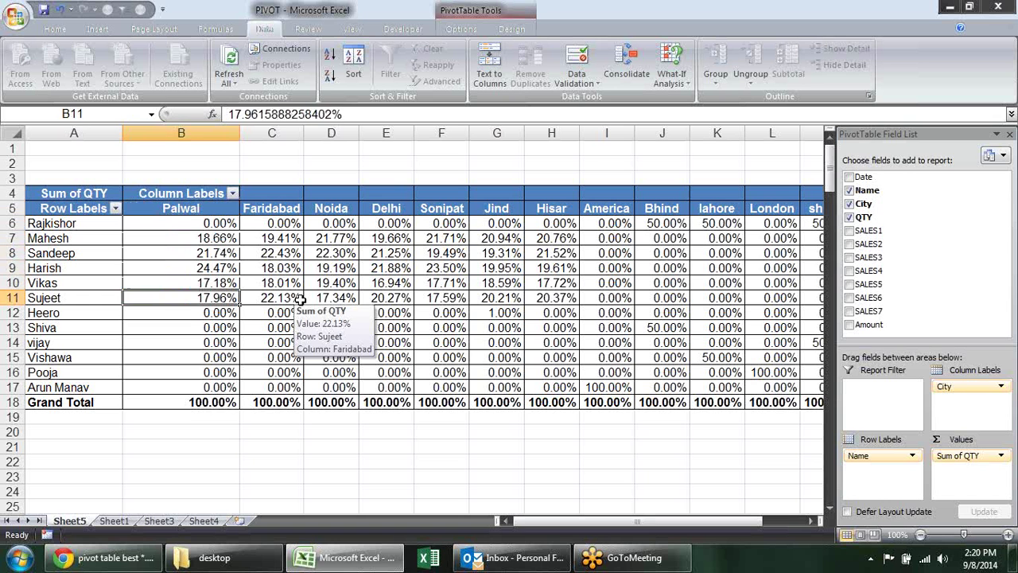
key("Down")
key("Down")
key("Down")
key("Down")
key("Down")
key("Down")
key("Down")
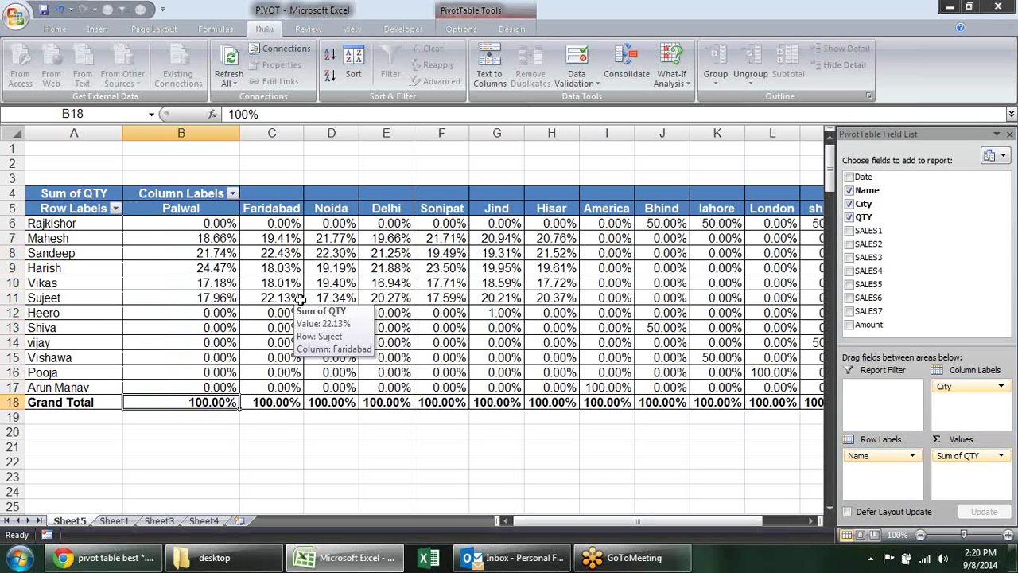
key("Up")
key("Up")
key("Up")
key("Up")
key("Up")
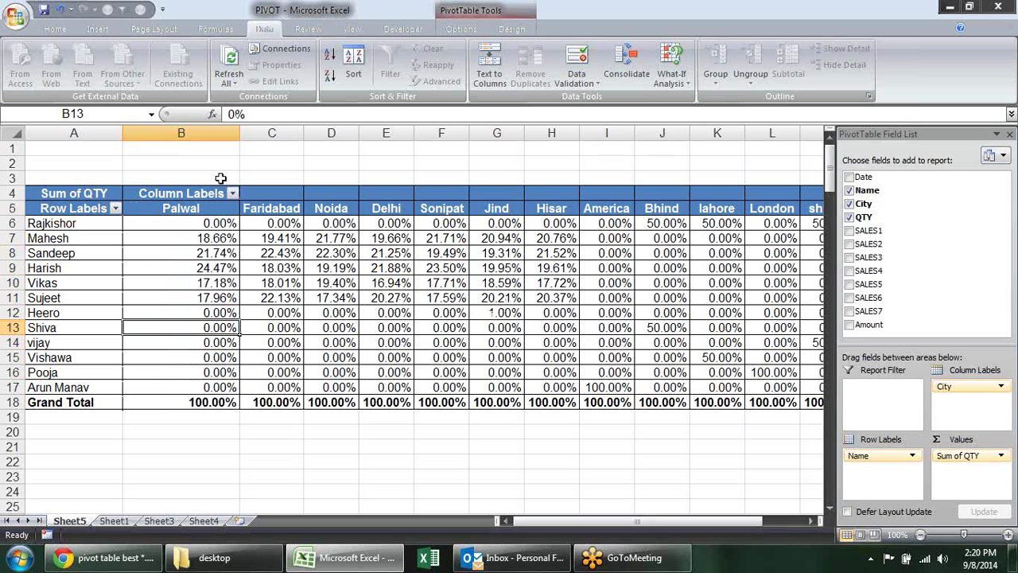
left_click(208, 226)
mouse_move(296, 322)
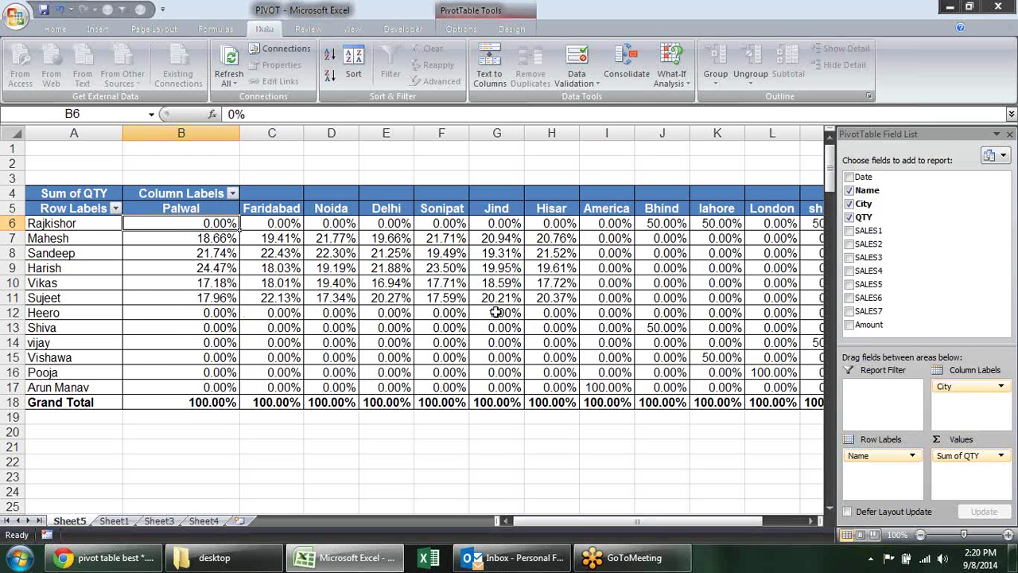
mouse_move(495, 312)
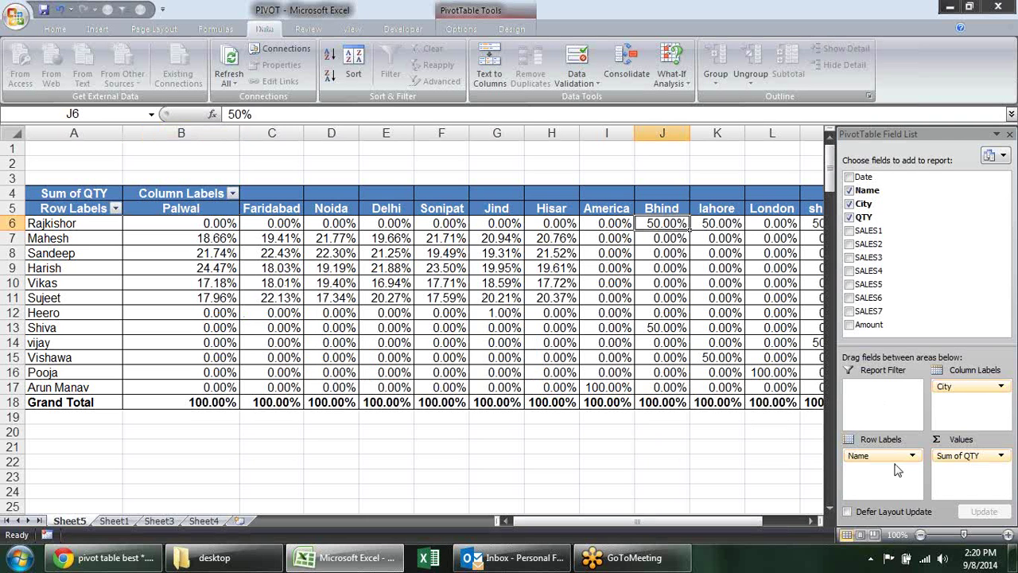
Set Sum of QTY to display as % of grand total.
left_click(1001, 454)
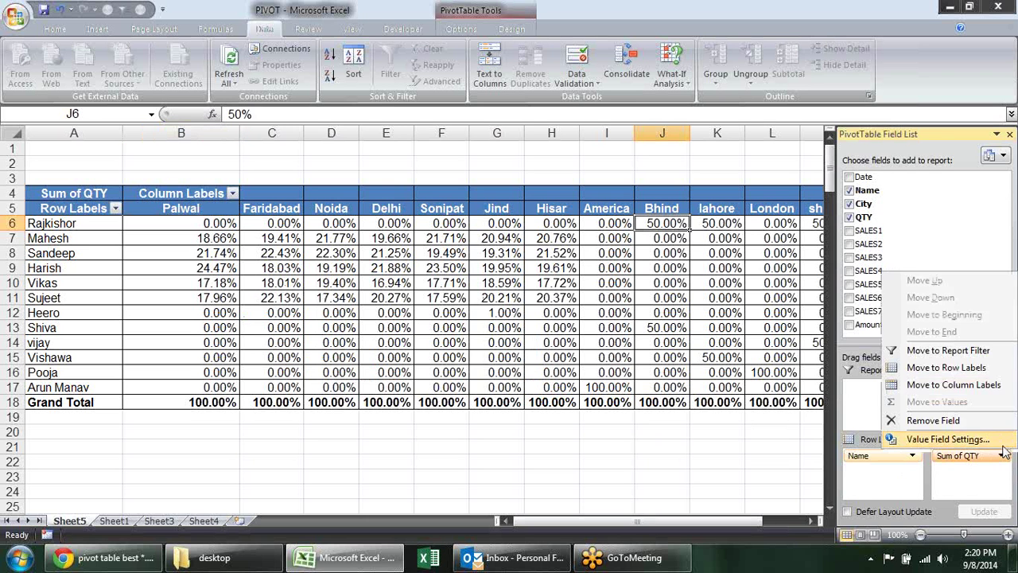
left_click(994, 438)
left_click(450, 233)
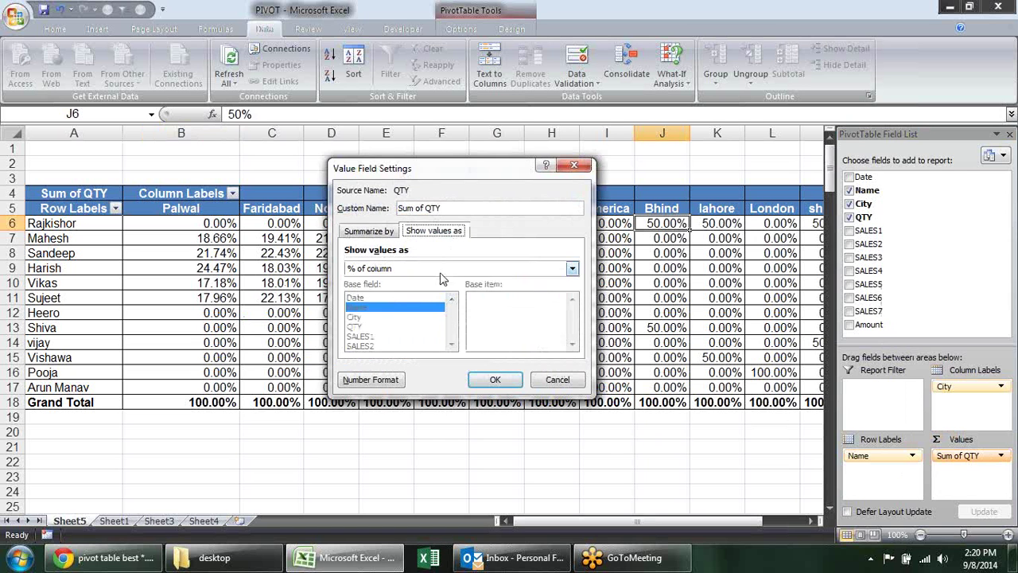
left_click(439, 270)
left_click(572, 329)
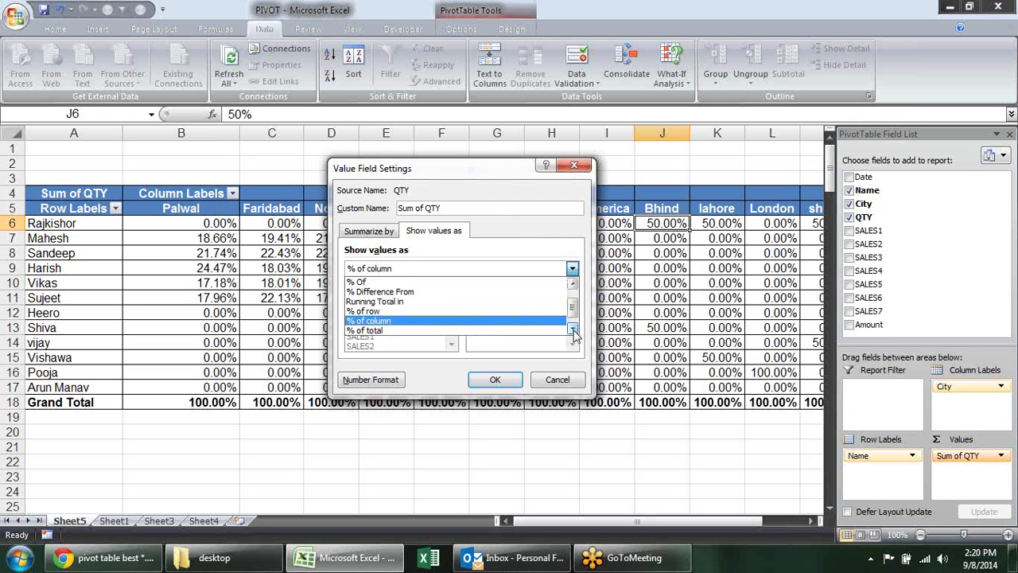
left_click(572, 329)
left_click(483, 319)
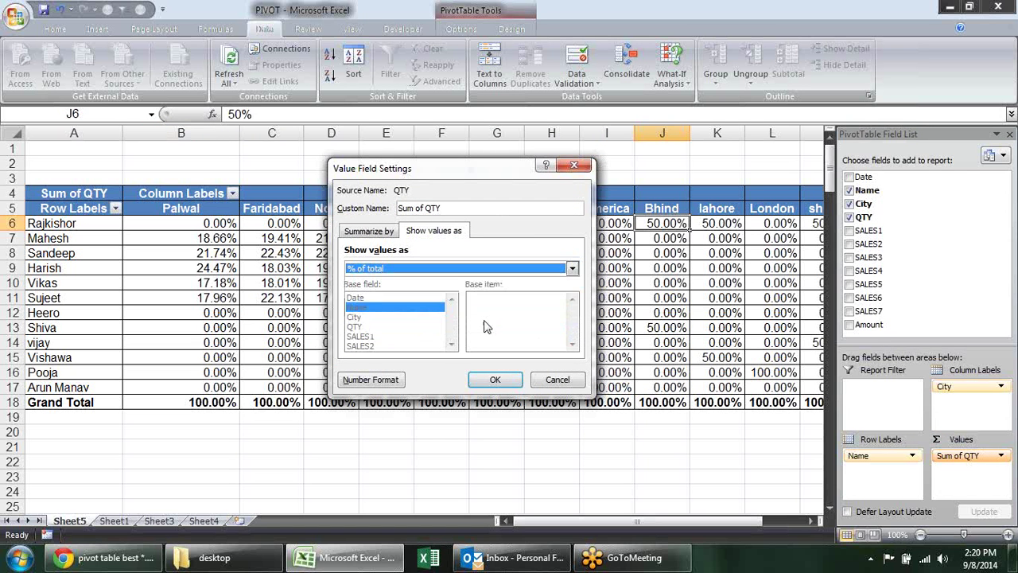
left_click(496, 381)
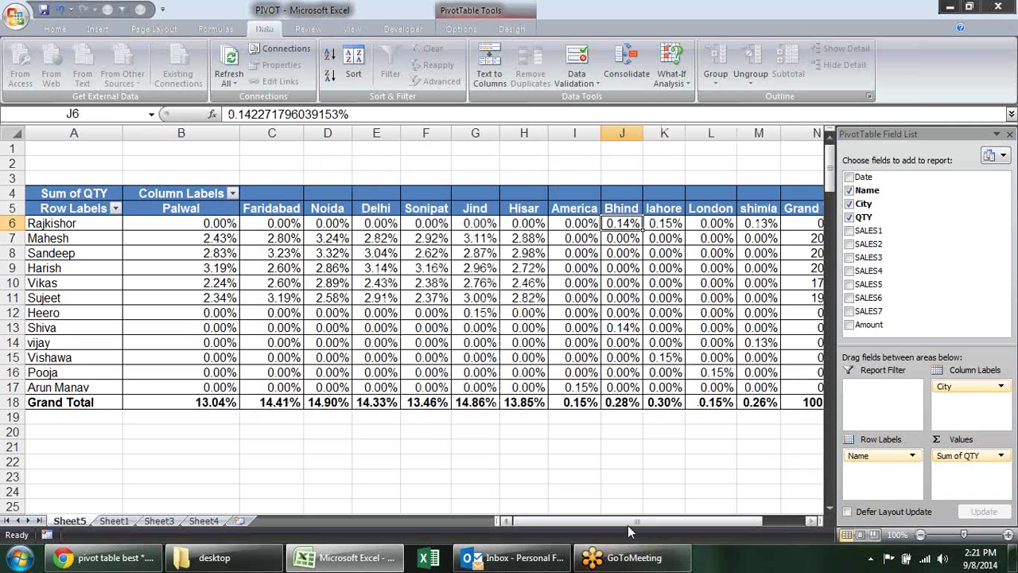
Check the Grand Total percentages, ending at the 100.00% overall total cell.
left_click_drag(628, 525, 652, 521)
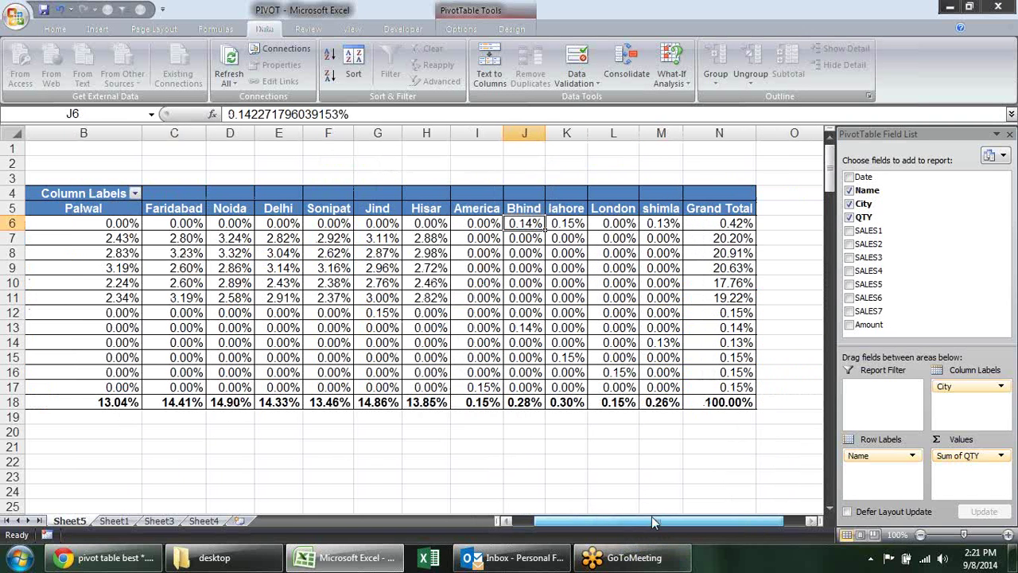
key("ctrl+End")
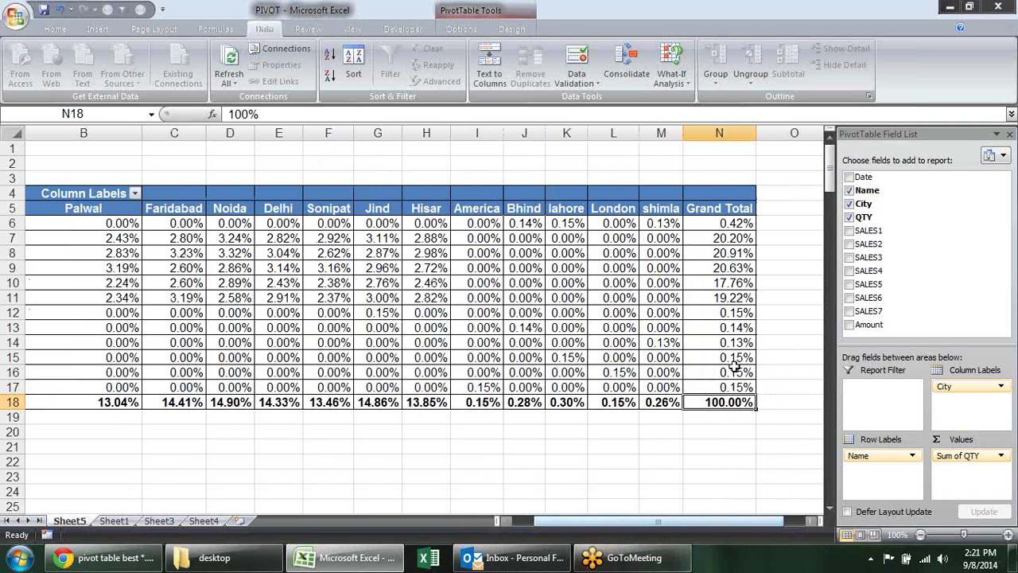
left_click(730, 224)
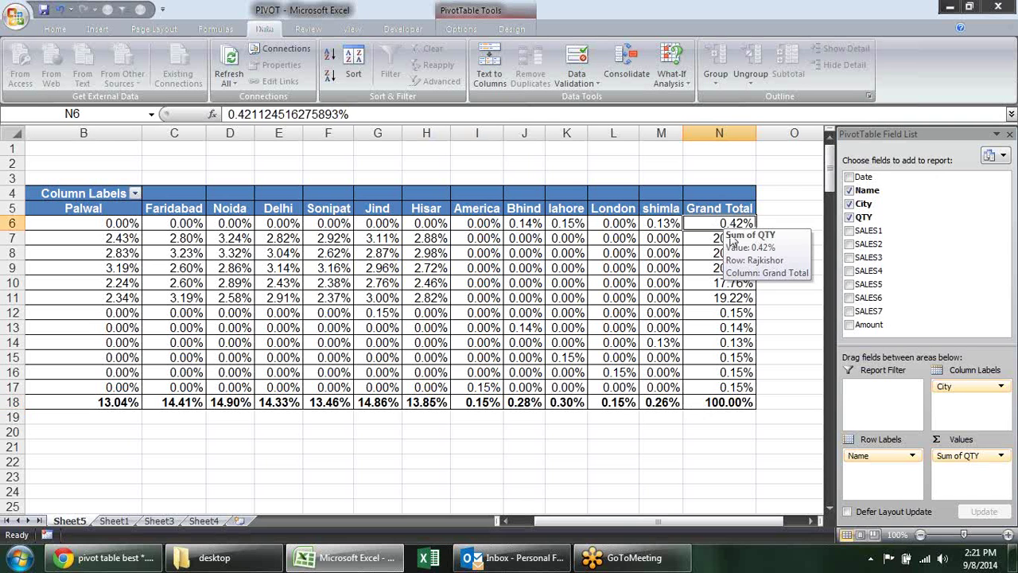
left_click(727, 238)
left_click(723, 283)
left_click(700, 312)
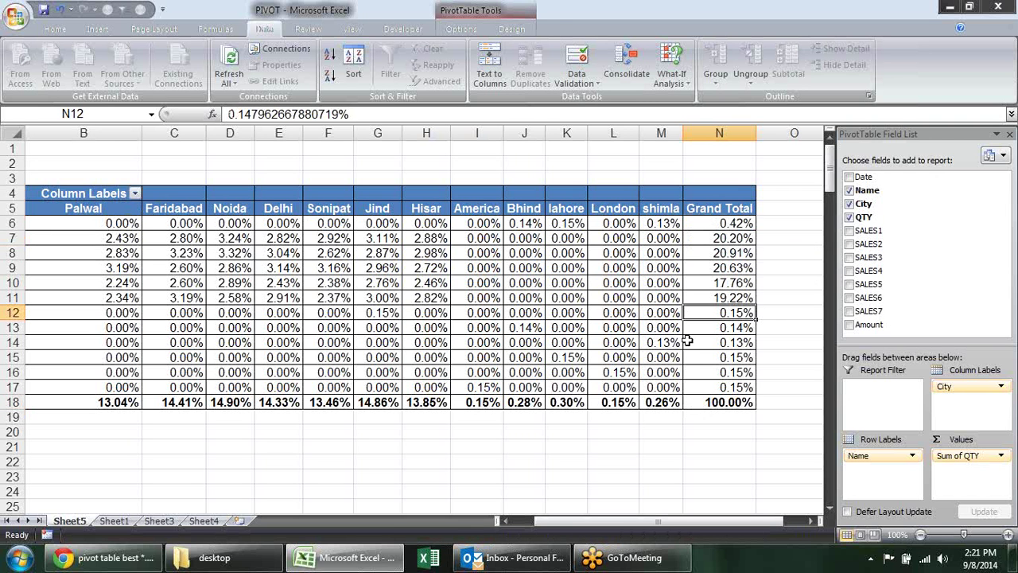
left_click(732, 412)
left_click(731, 402)
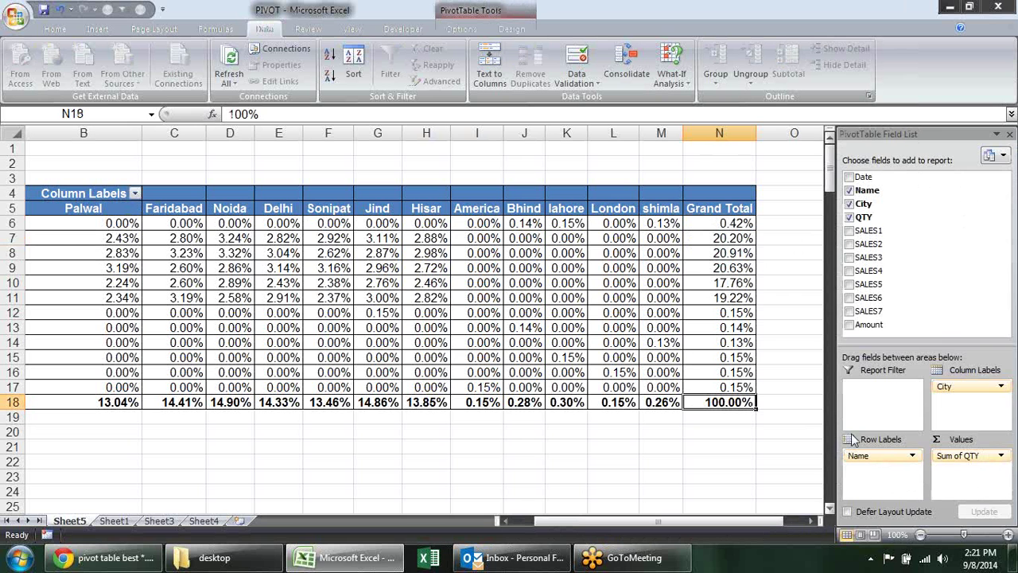
Review the Value Field Settings display and summary options, closing without changes.
left_click(995, 455)
left_click(991, 445)
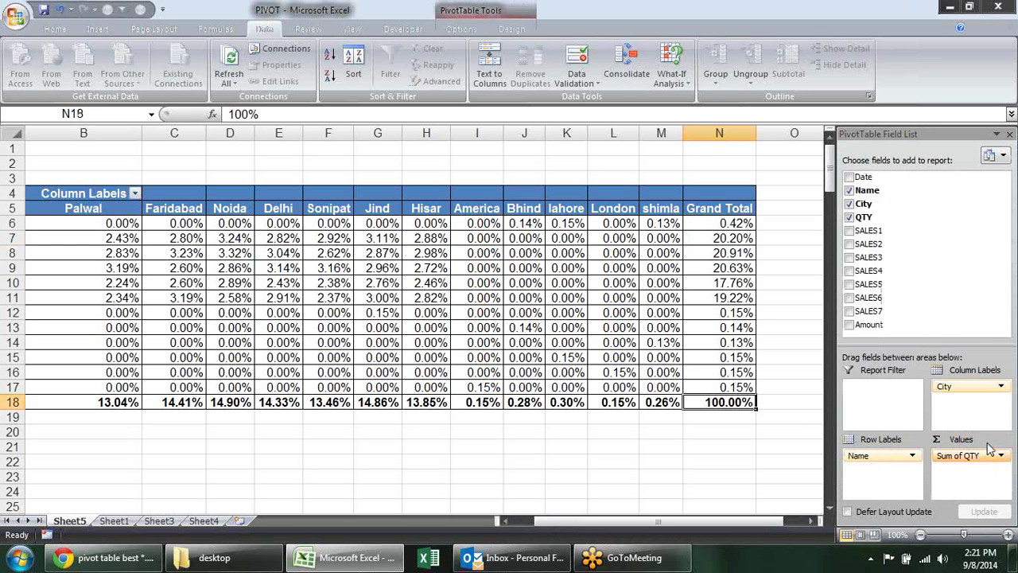
left_click(439, 232)
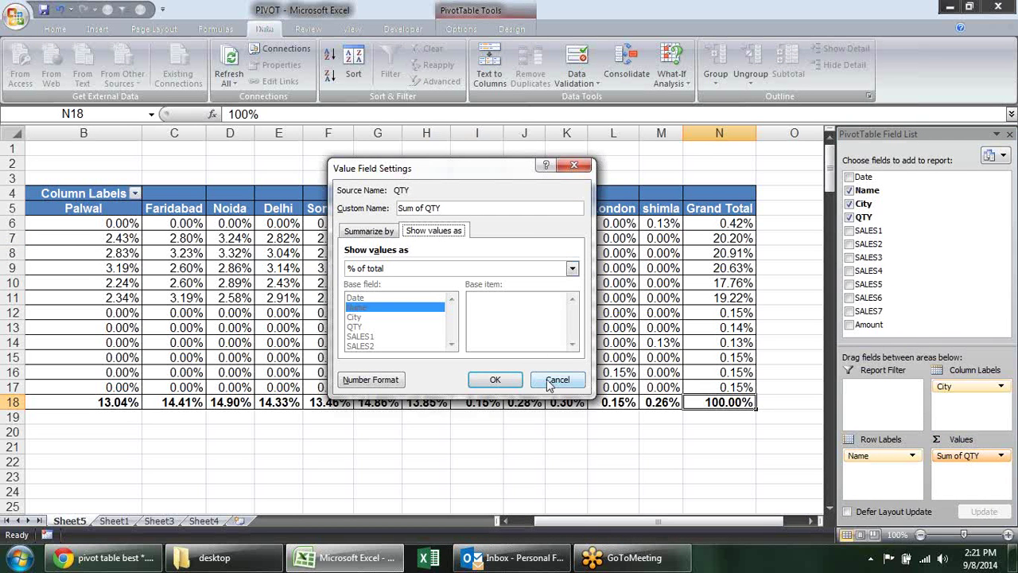
left_click(382, 233)
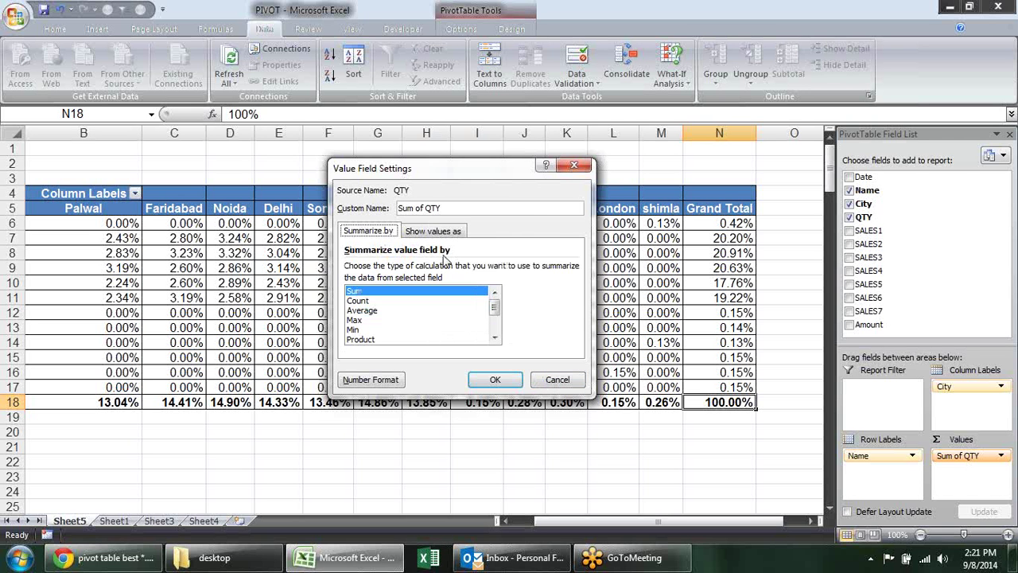
left_click(544, 382)
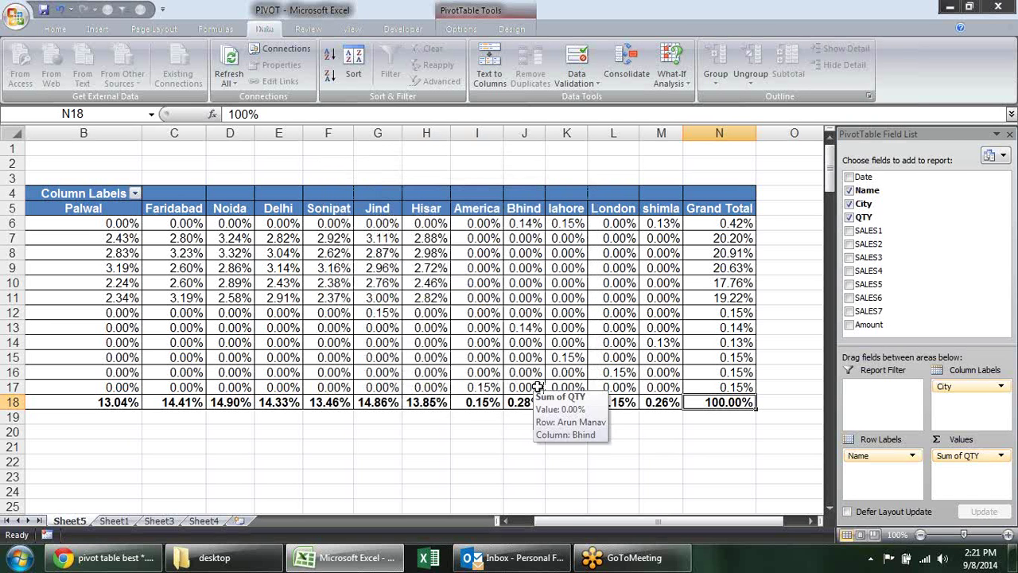
left_click_drag(565, 521, 541, 521)
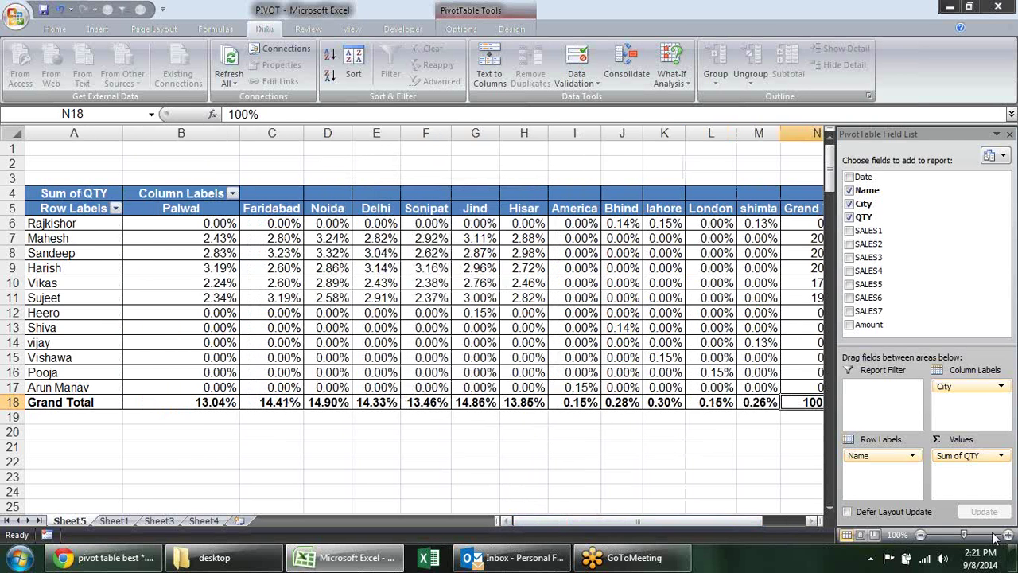
Enter 'Qty_' as the Custom Name for the Sum of QTY value field.
left_click(1000, 455)
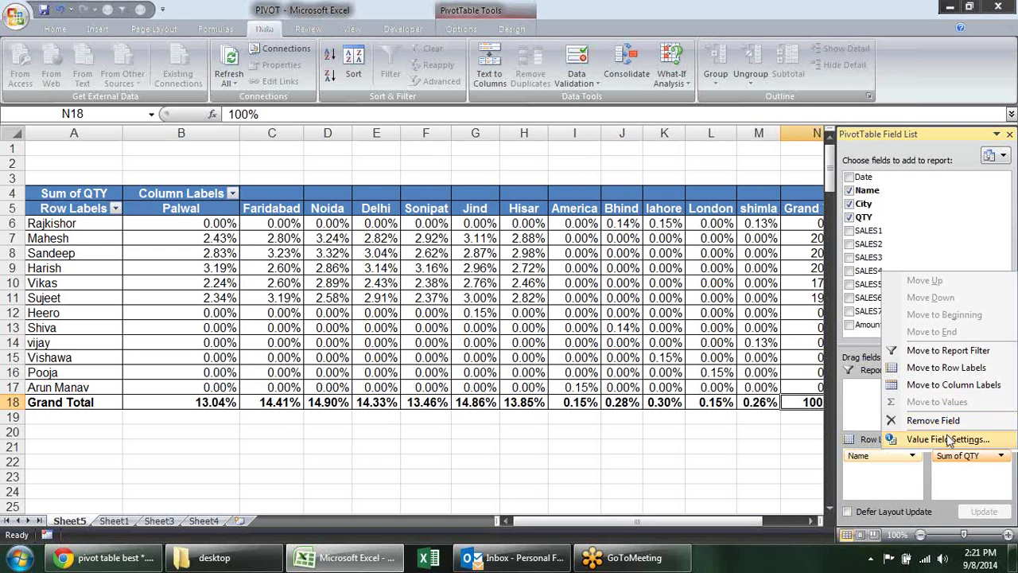
left_click(948, 439)
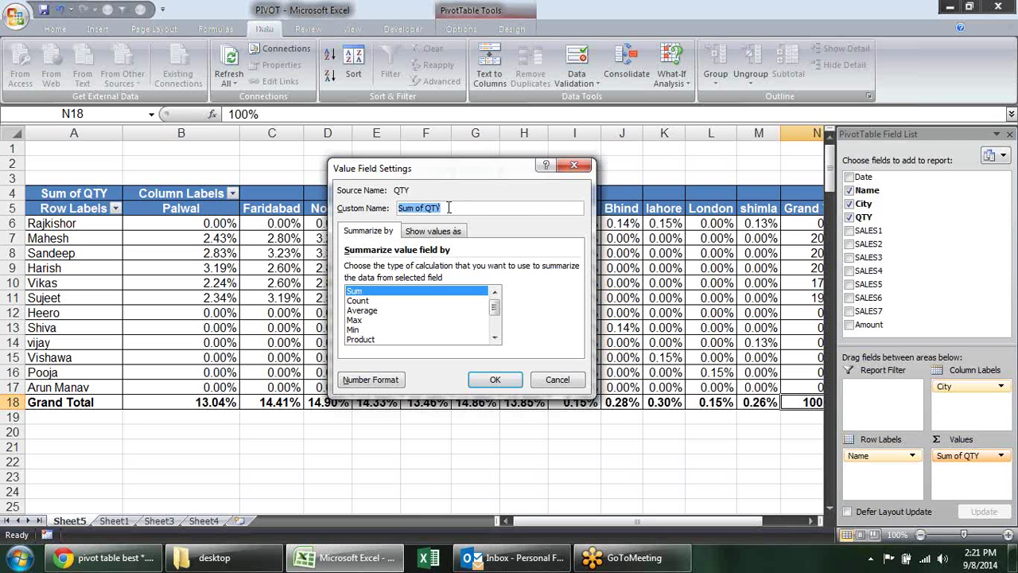
type("QT")
key("Return")
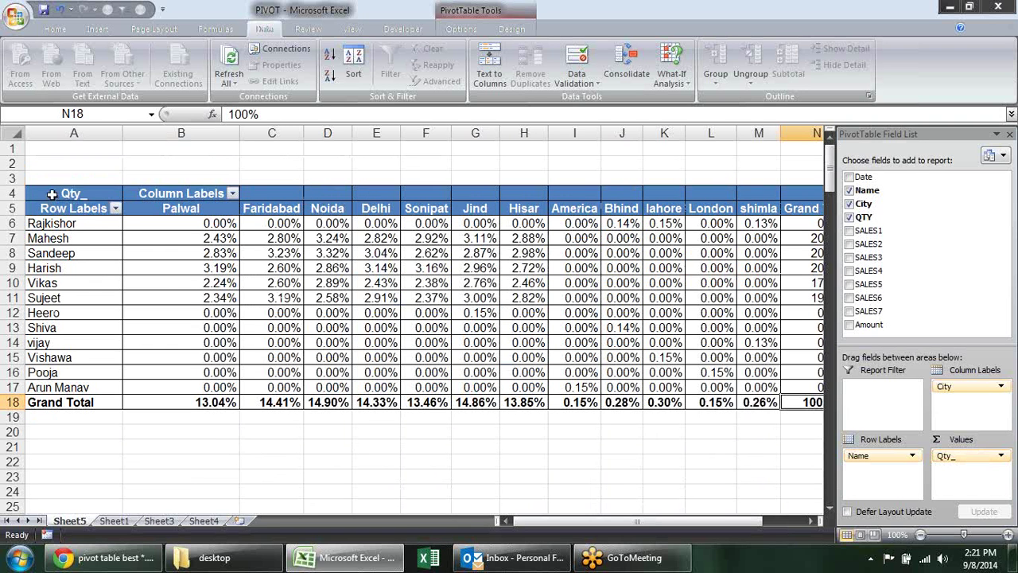
left_click(51, 194)
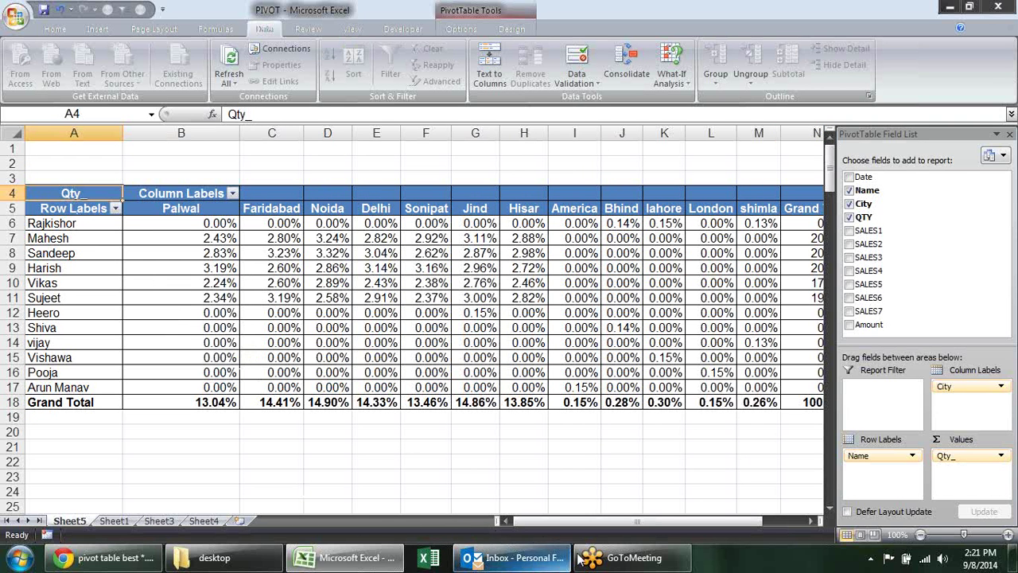
Deselect the pivot by clicking an empty cell such as G23.
left_click_drag(565, 524, 564, 524)
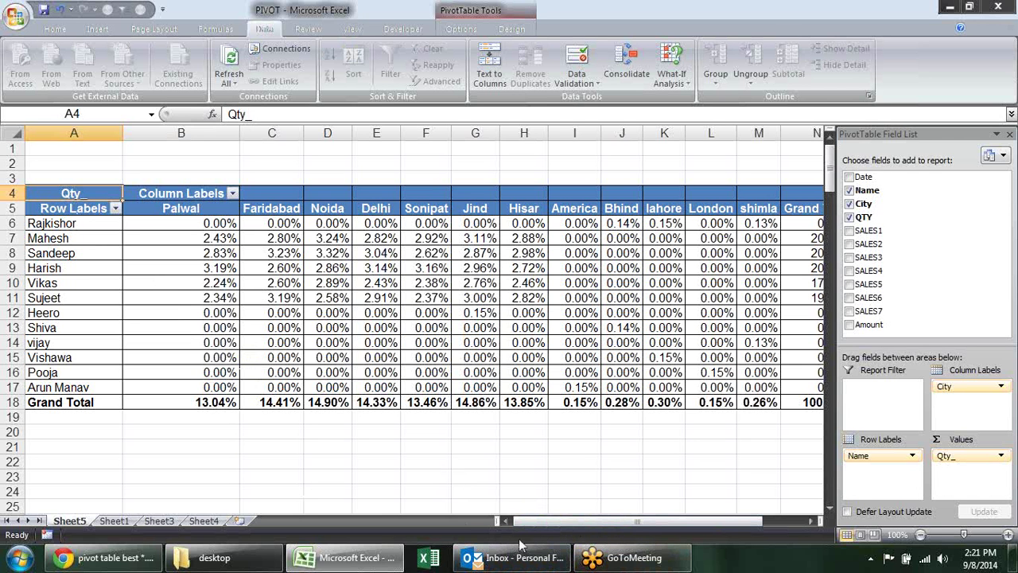
left_click(538, 524)
left_click(481, 471)
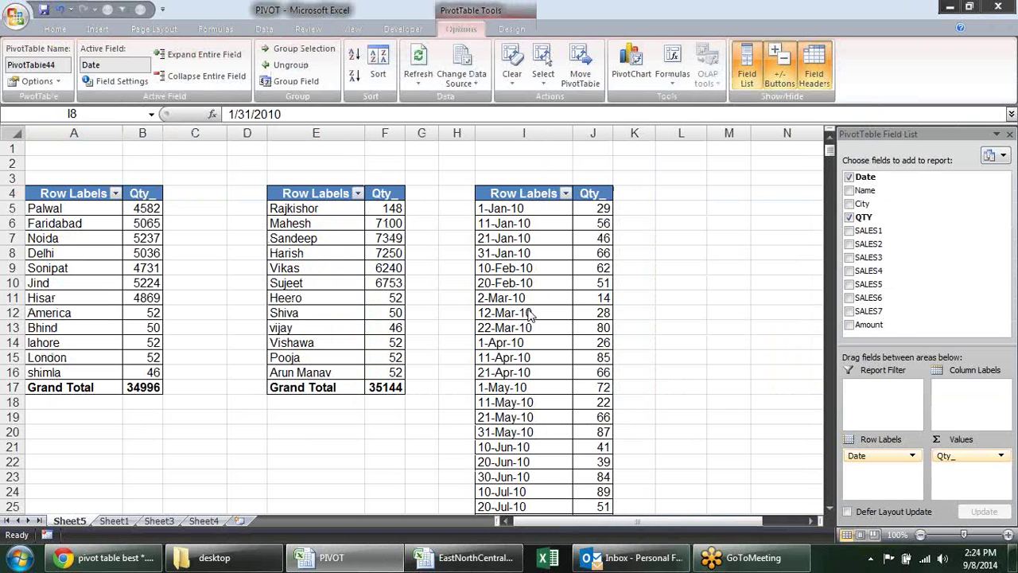
Try twice to add a calculated item to the date items, dismissing the grouped-field warning each time.
left_click(294, 86)
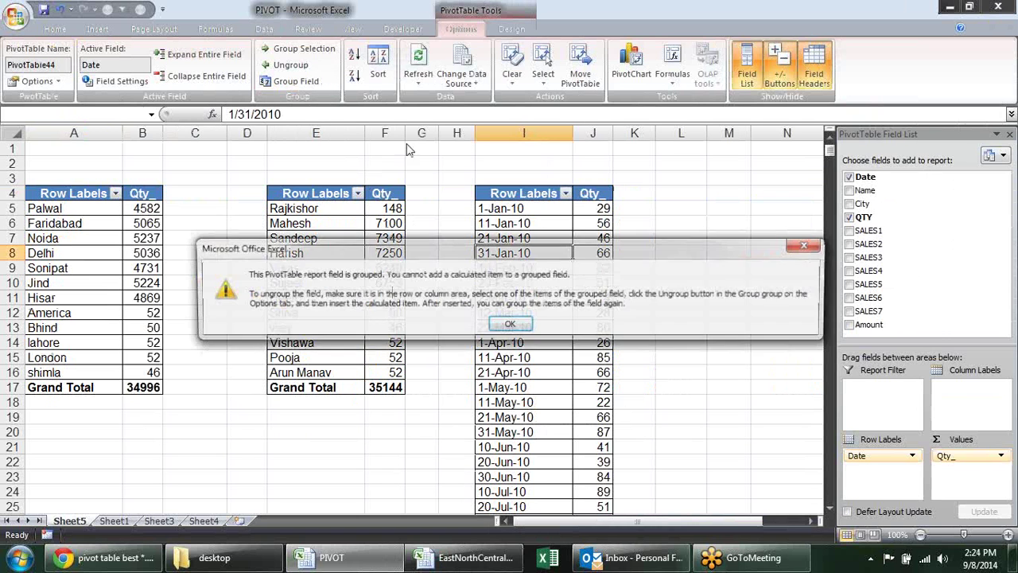
key("Return")
left_click(512, 258)
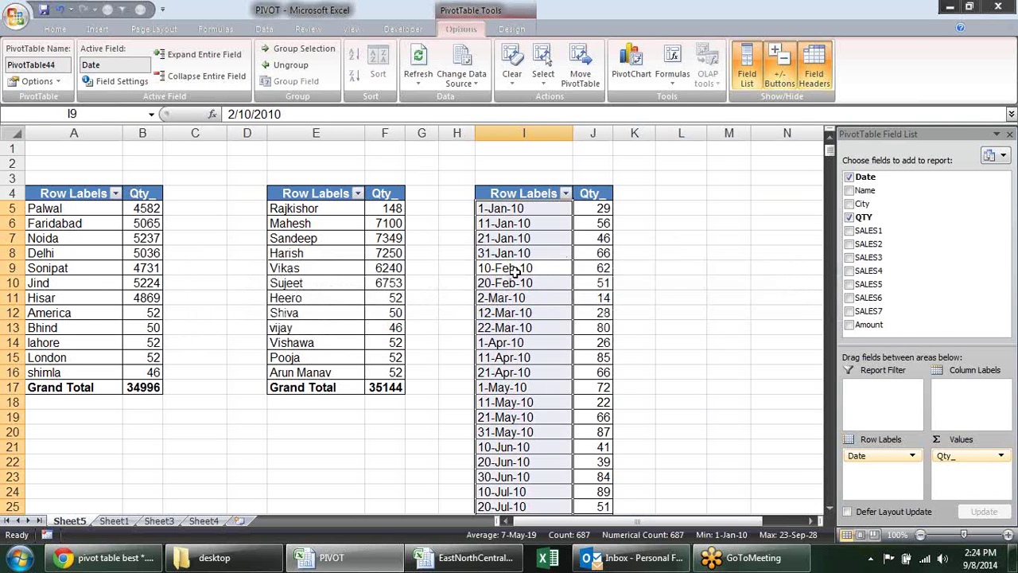
left_click(515, 253)
left_click(282, 87)
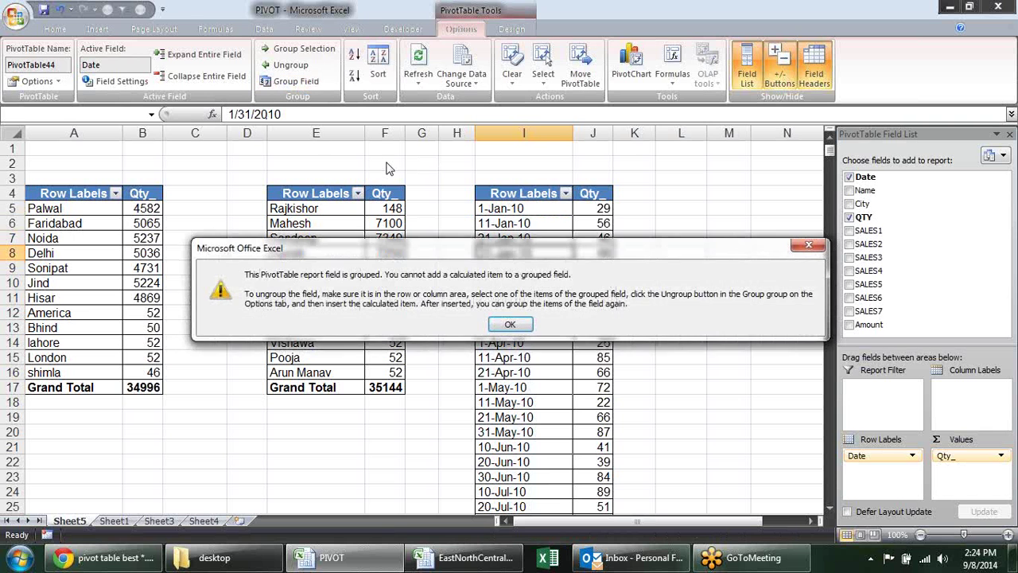
key("Return")
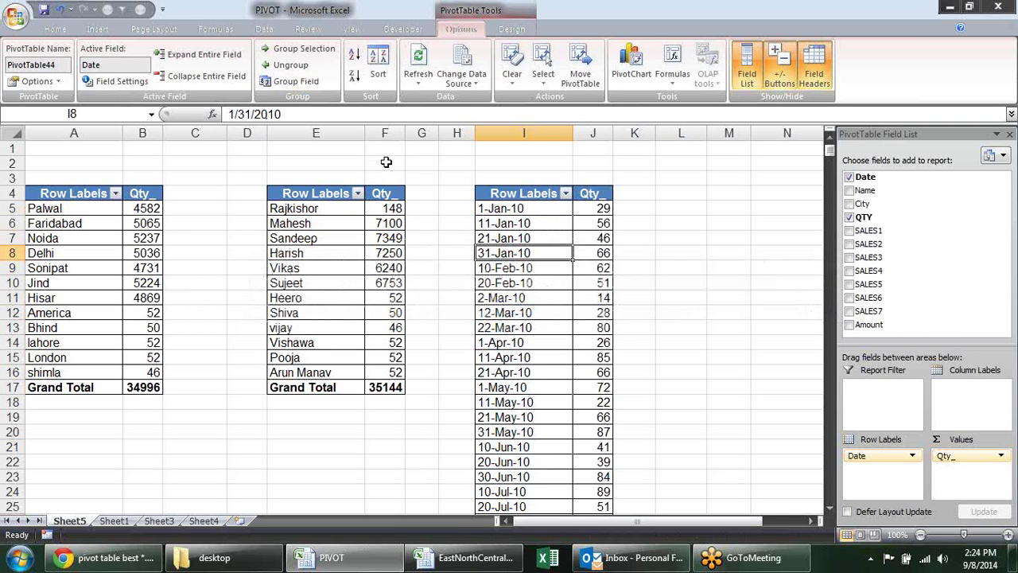
Nest Name beneath Date in Row Labels; another calculated-item attempt is blocked by the warning.
left_click_drag(535, 348, 539, 264)
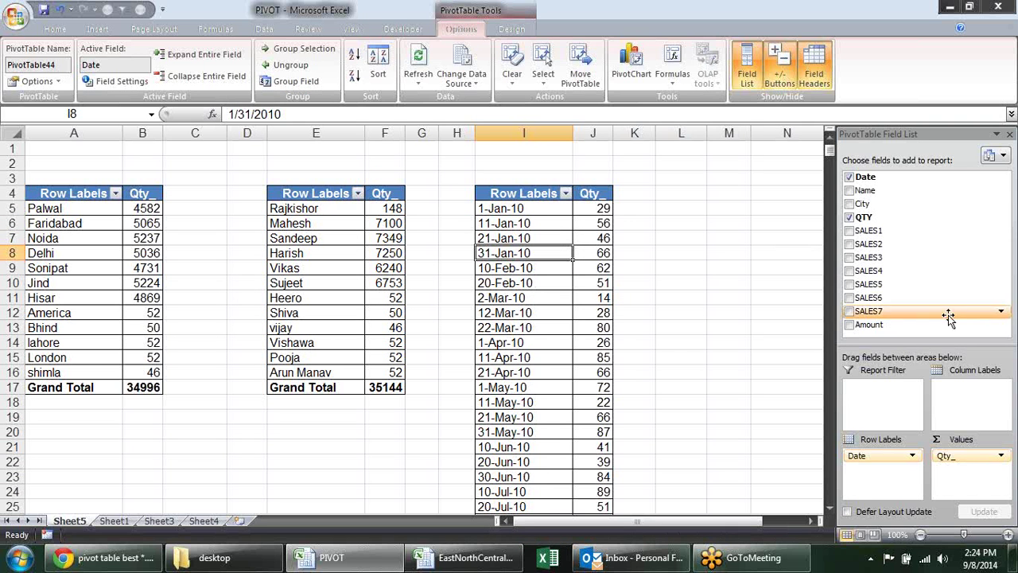
left_click(848, 190)
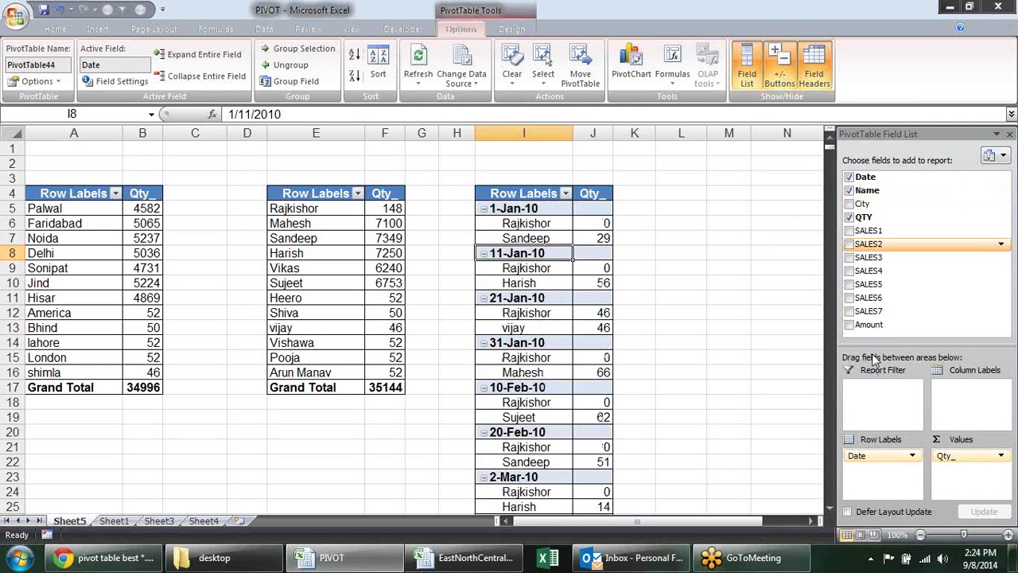
left_click_drag(859, 469, 887, 469)
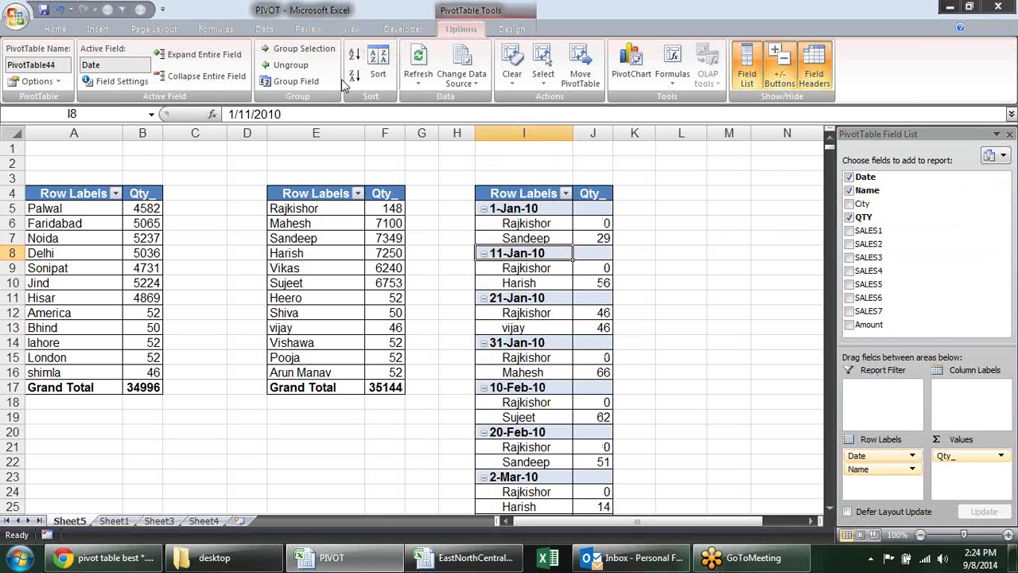
left_click(296, 82)
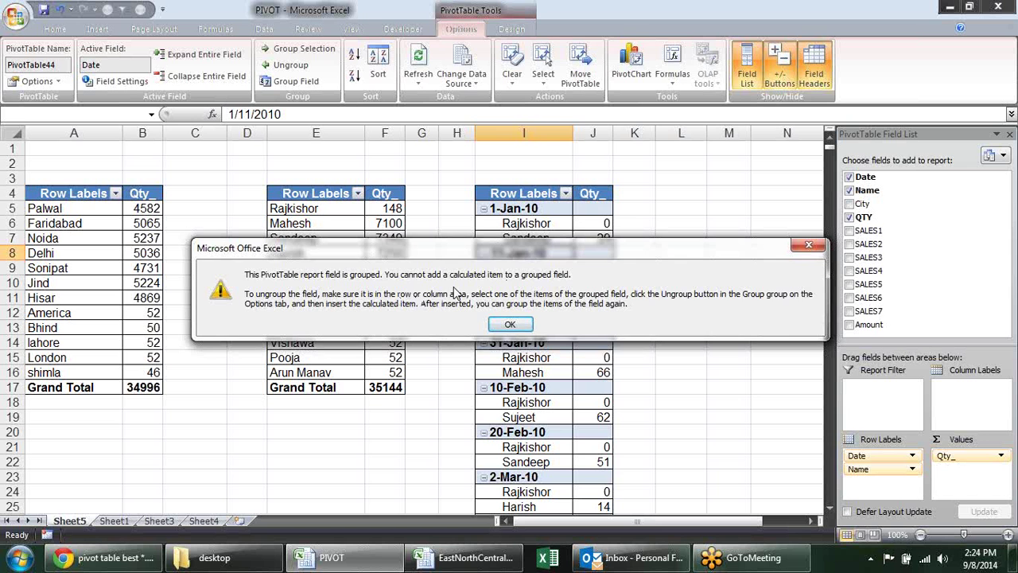
key("Return")
Delete the existing calculated Name item in the Calculated Item dialog, removing Rajkishor from the names pivot.
left_click(307, 251)
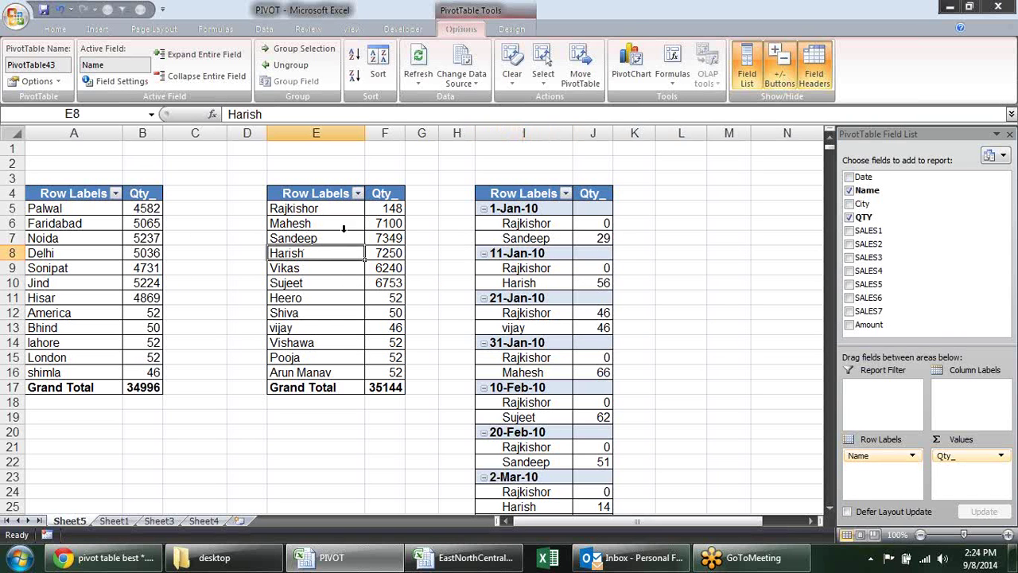
left_click(677, 73)
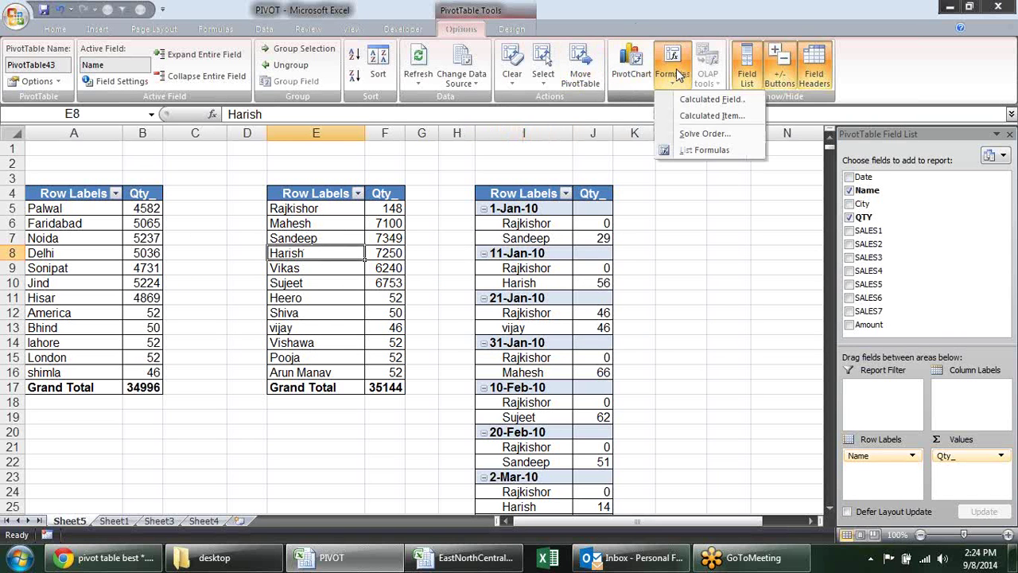
left_click(711, 115)
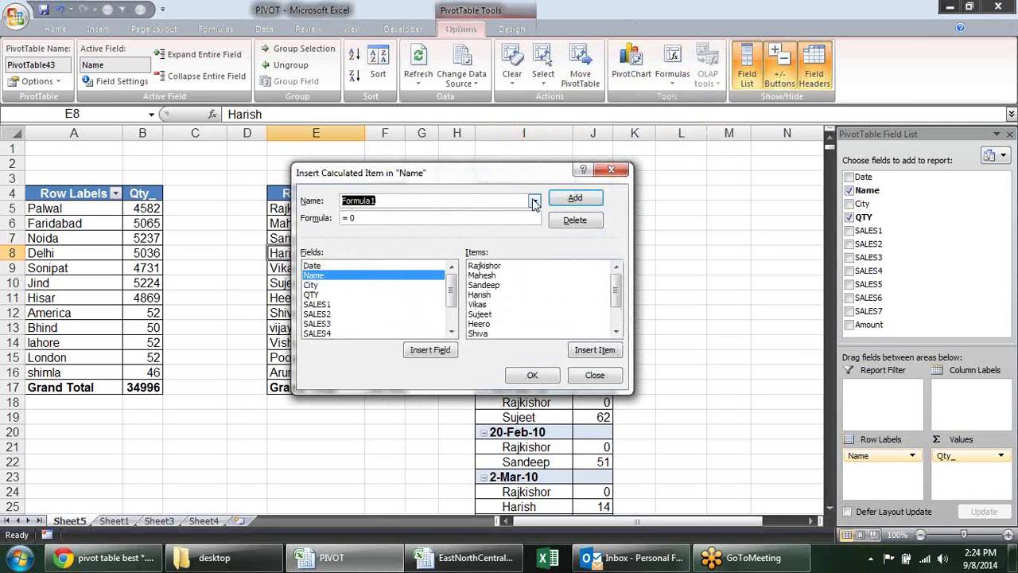
left_click(535, 200)
left_click(509, 210)
left_click(575, 220)
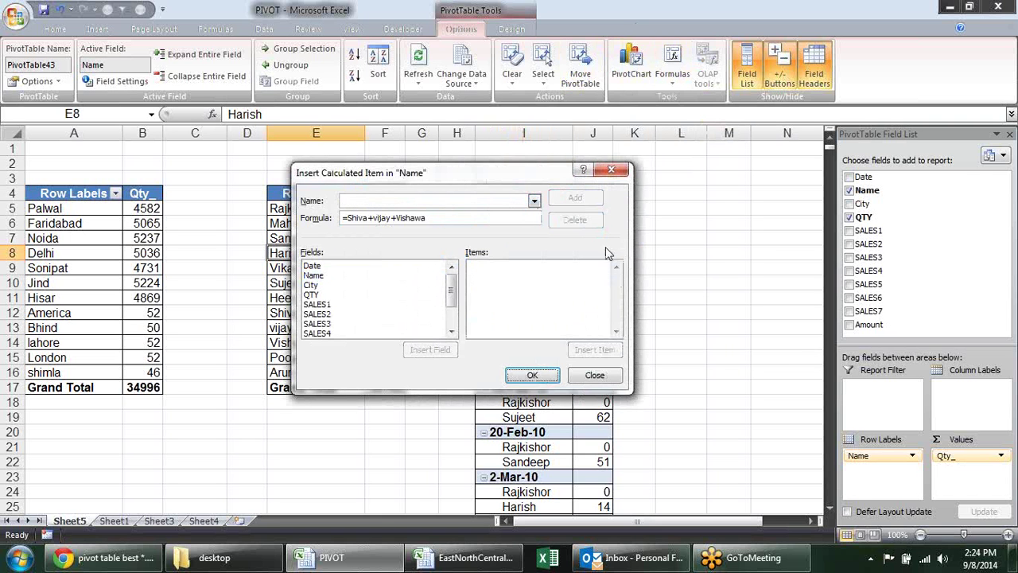
left_click(532, 375)
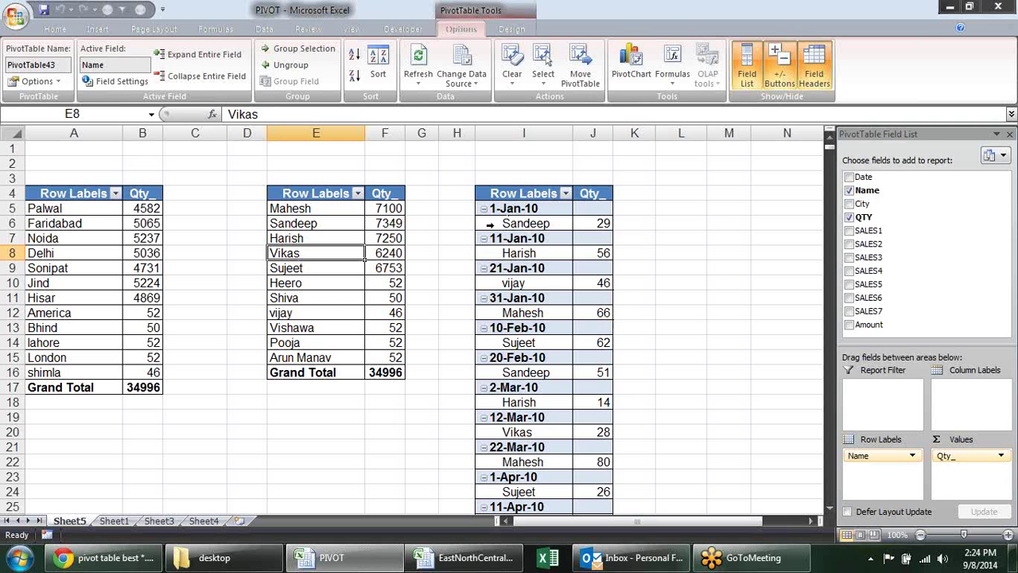
left_click(513, 212)
Remove Name, group the dates by Months and Years, and collapse to yearly totals like 2010 at 2134.
left_click_drag(867, 470, 807, 342)
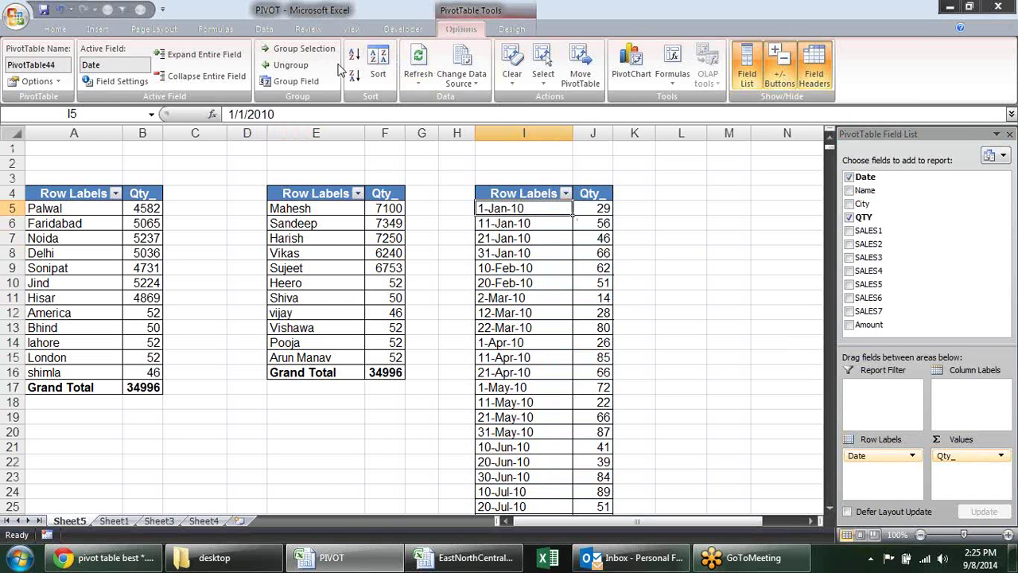
left_click(296, 81)
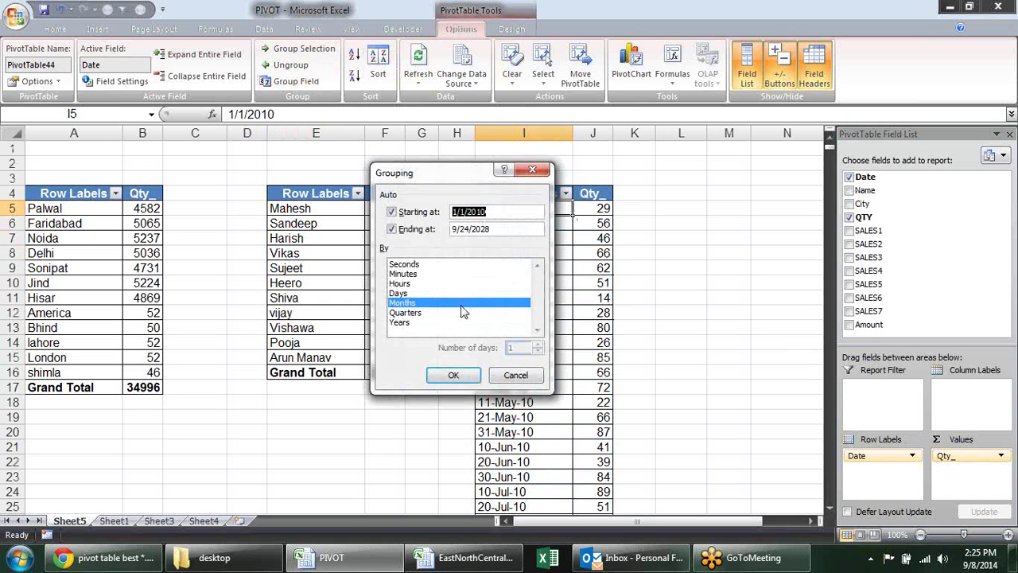
left_click(414, 323)
left_click(450, 374)
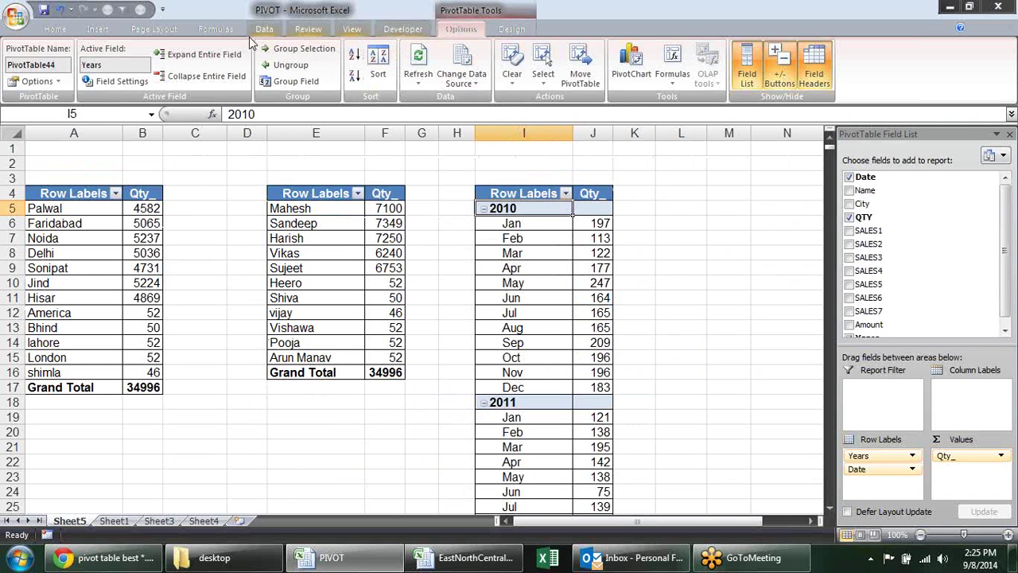
left_click(163, 80)
Select the 2012 year row and the names list, then close PIVOT.xlsm to get the save prompt.
left_click(661, 257)
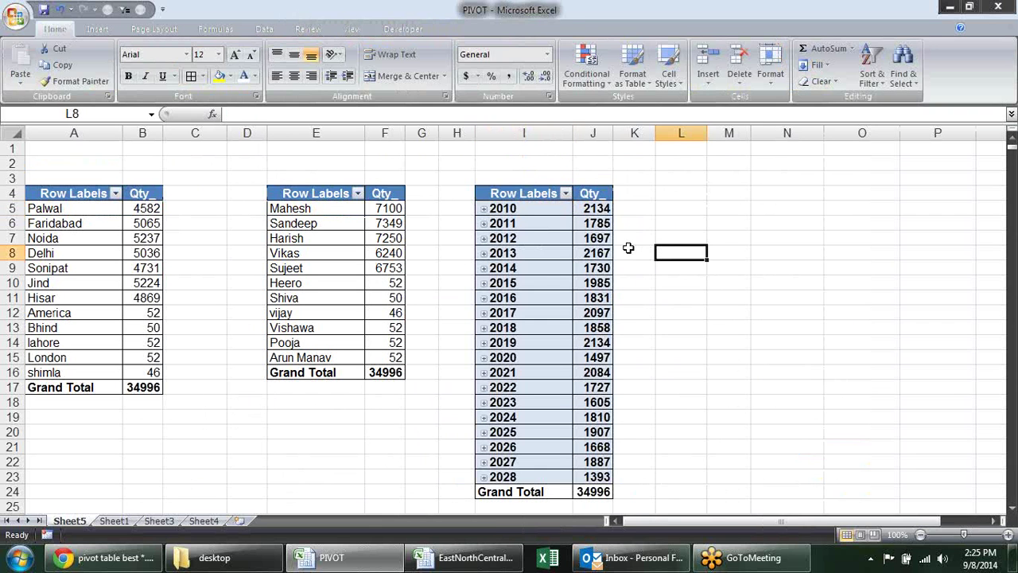
left_click(543, 237)
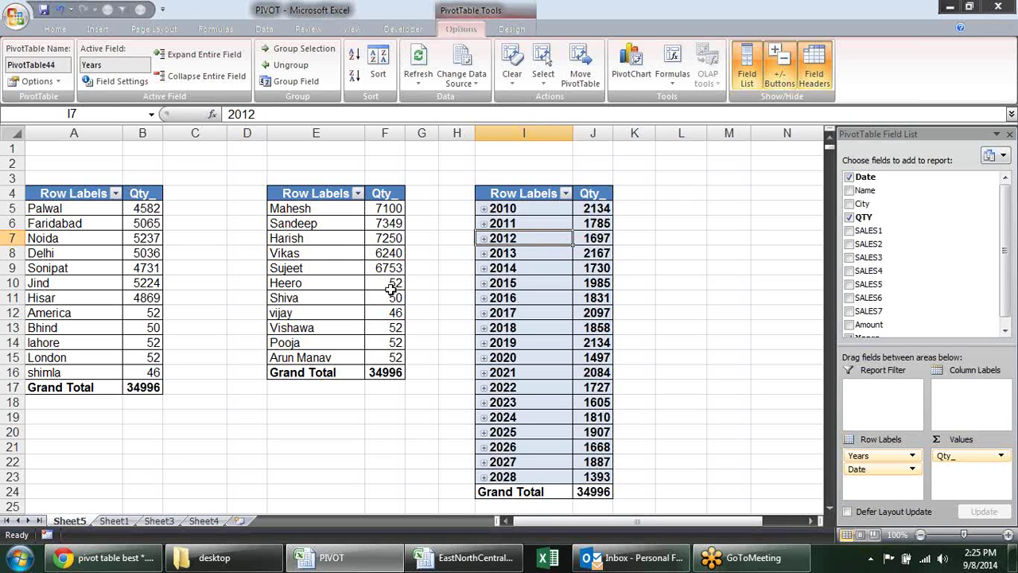
left_click_drag(329, 255, 329, 326)
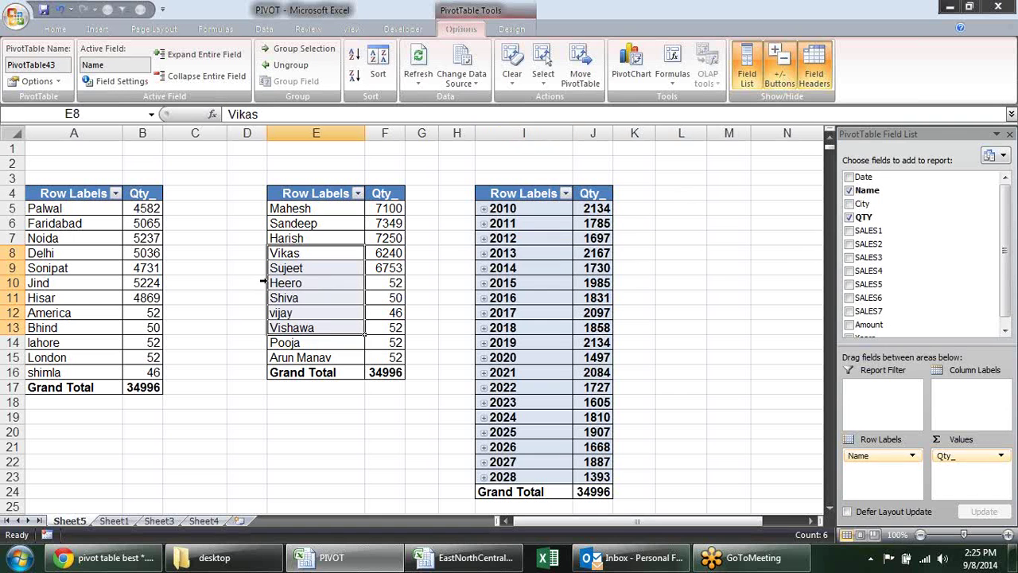
left_click(307, 237)
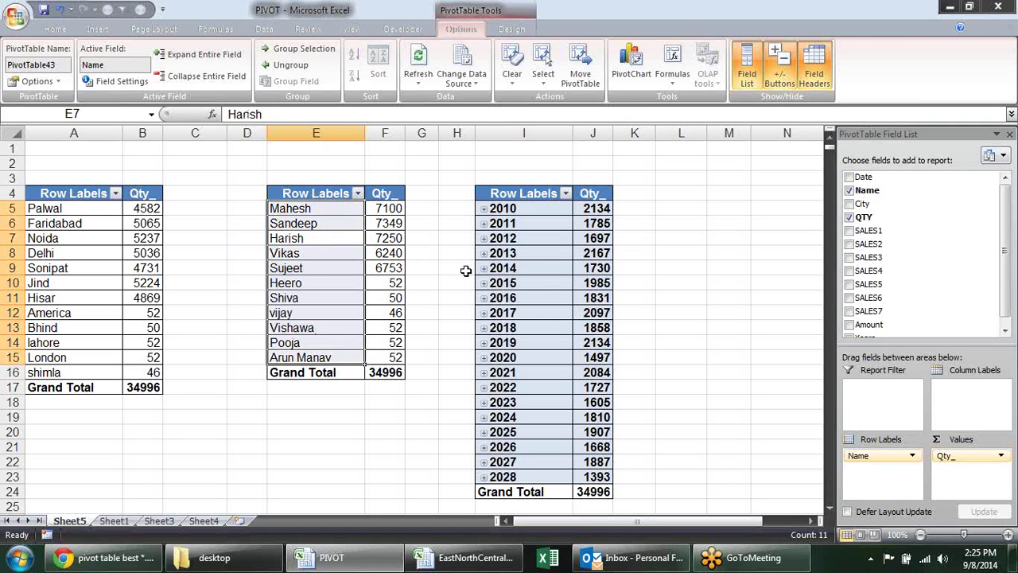
left_click(415, 248)
left_click(537, 237)
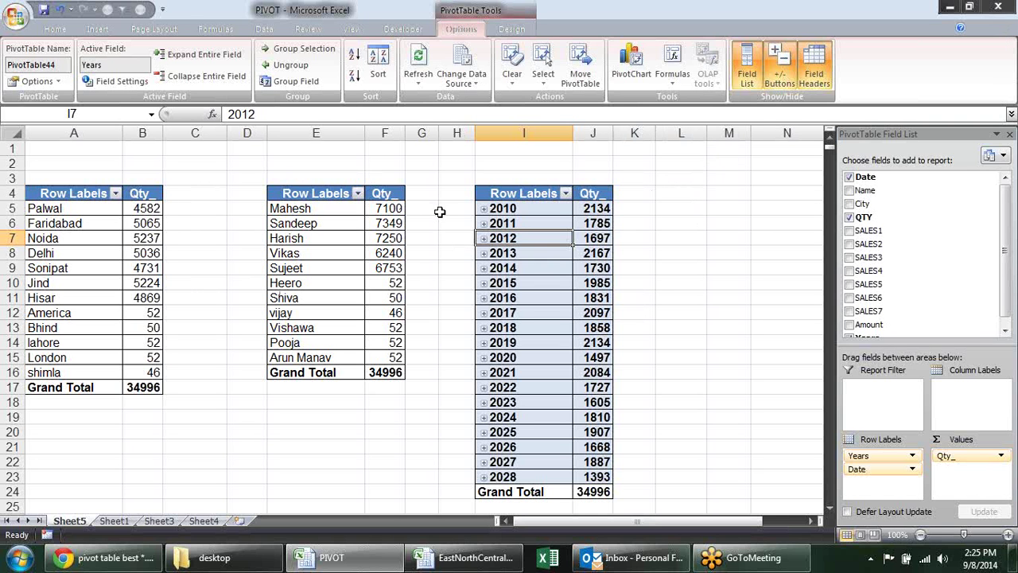
left_click(999, 7)
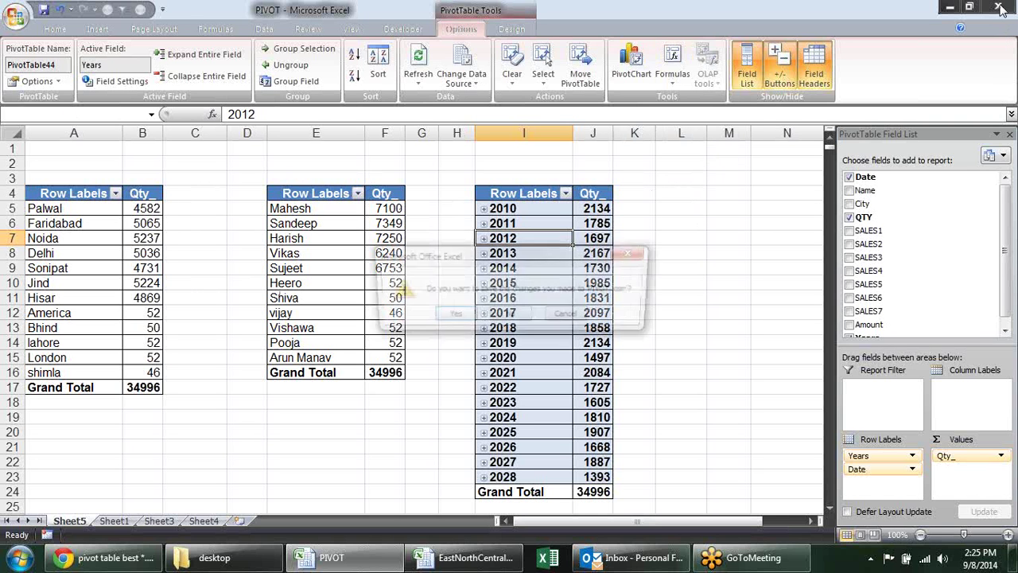
Save the PIVOT.xlsm changes, then inspect the yearly earnings by State pivot on the Tables sheet.
left_click(448, 316)
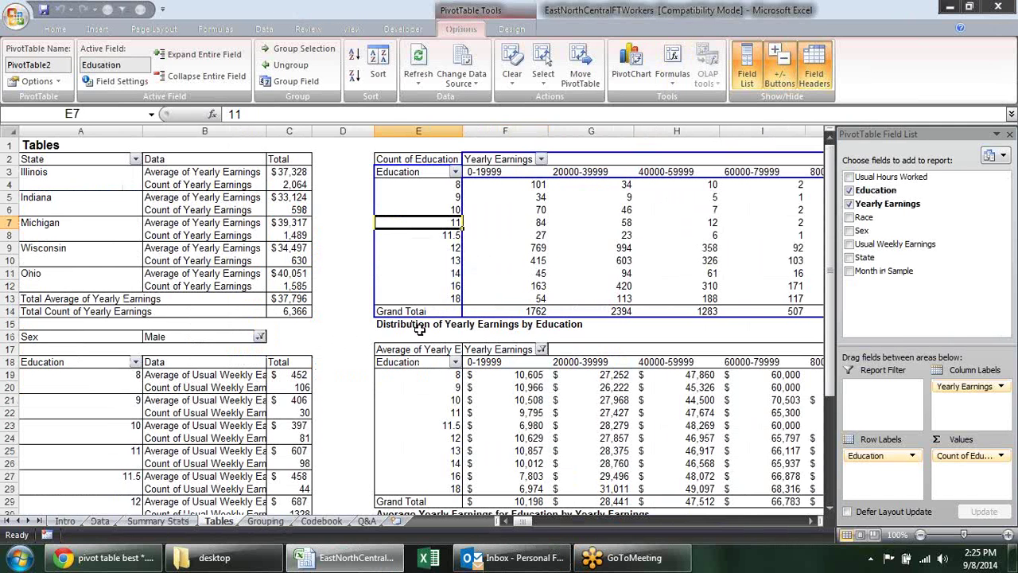
left_click(612, 247)
left_click(238, 185)
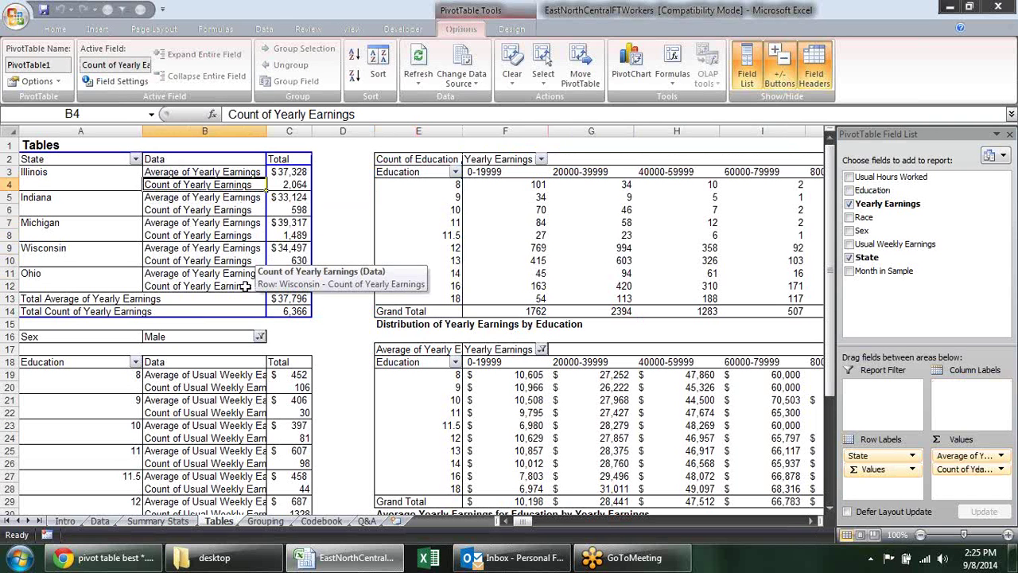
left_click(235, 248)
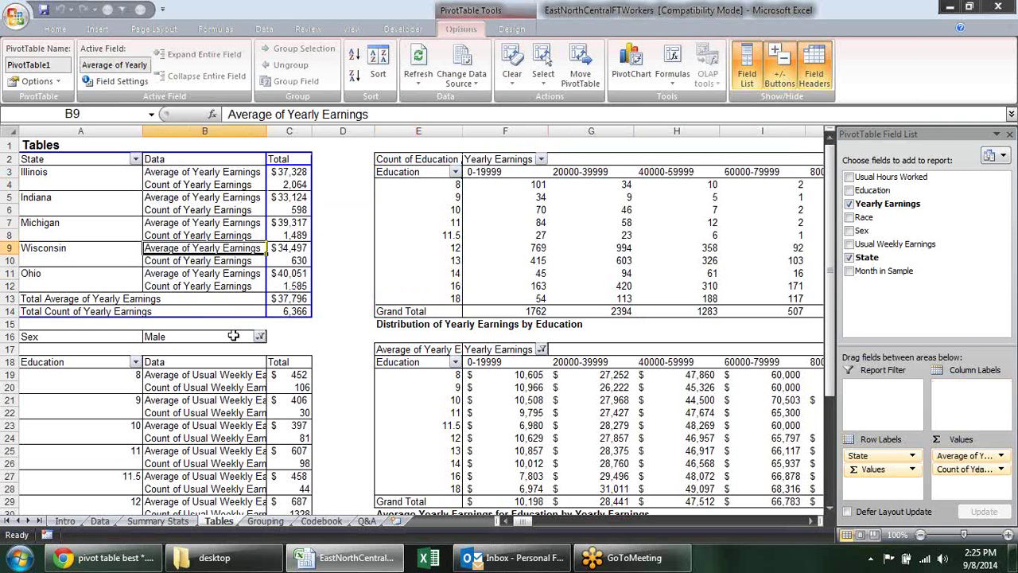
Look through the Summary Stats, Data and Intro sheets, briefly checking the browser before returning.
left_click(174, 522)
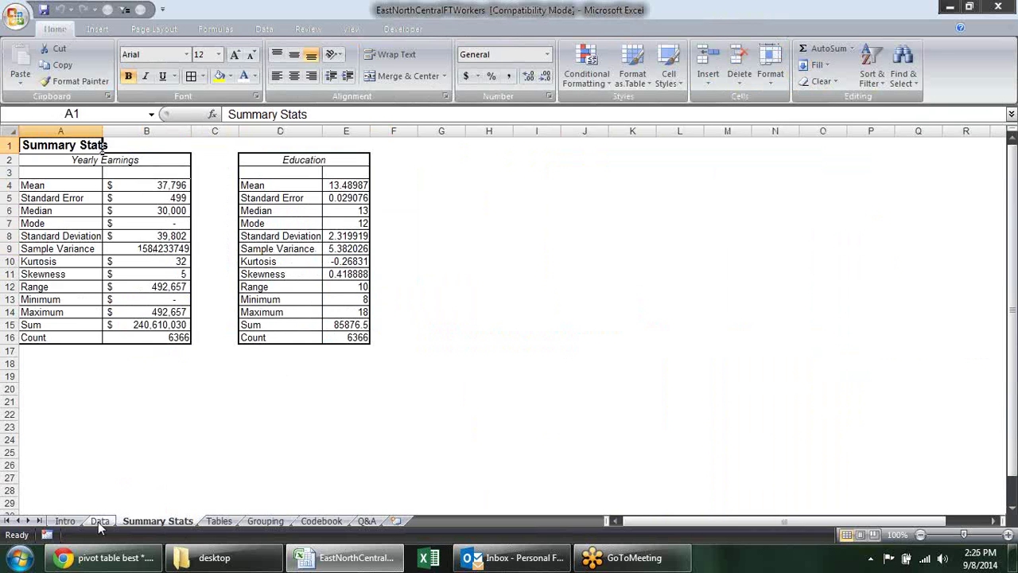
left_click(98, 521)
left_click(65, 521)
left_click(111, 557)
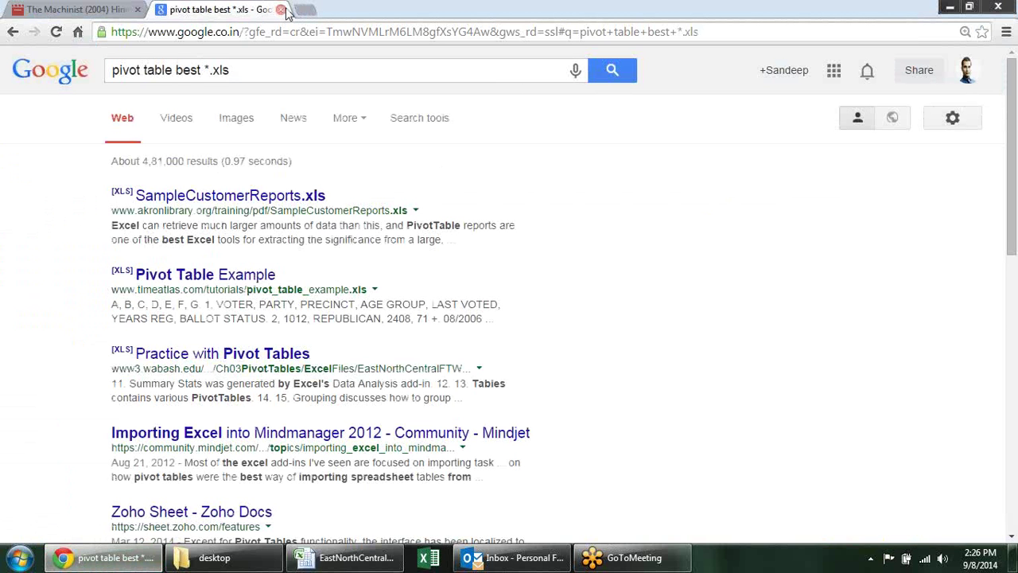
left_click(338, 556)
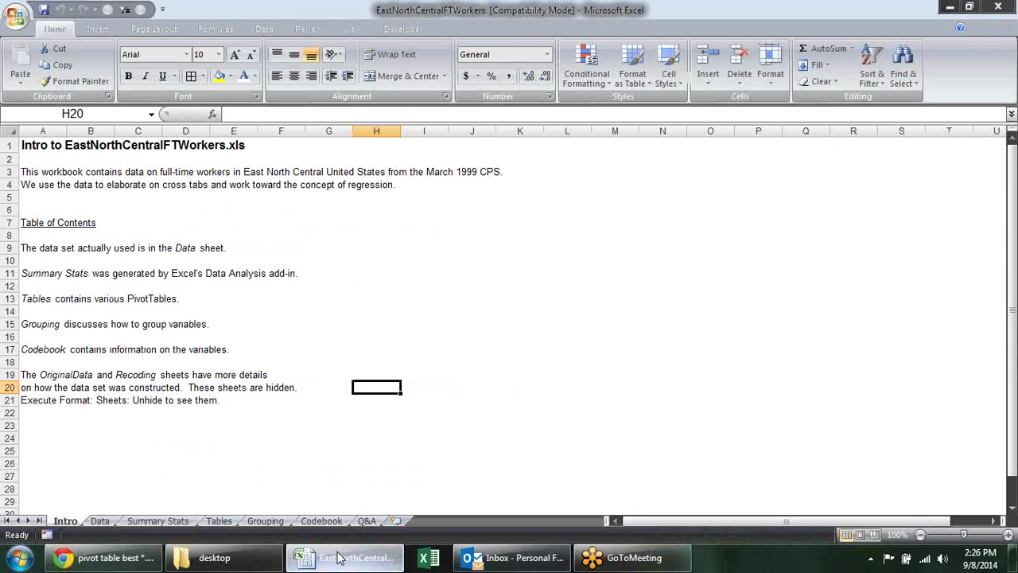
Browse the Summary Stats, Data and Grouping sheets, then return to the Tables sheet's pivot tables.
left_click(158, 521)
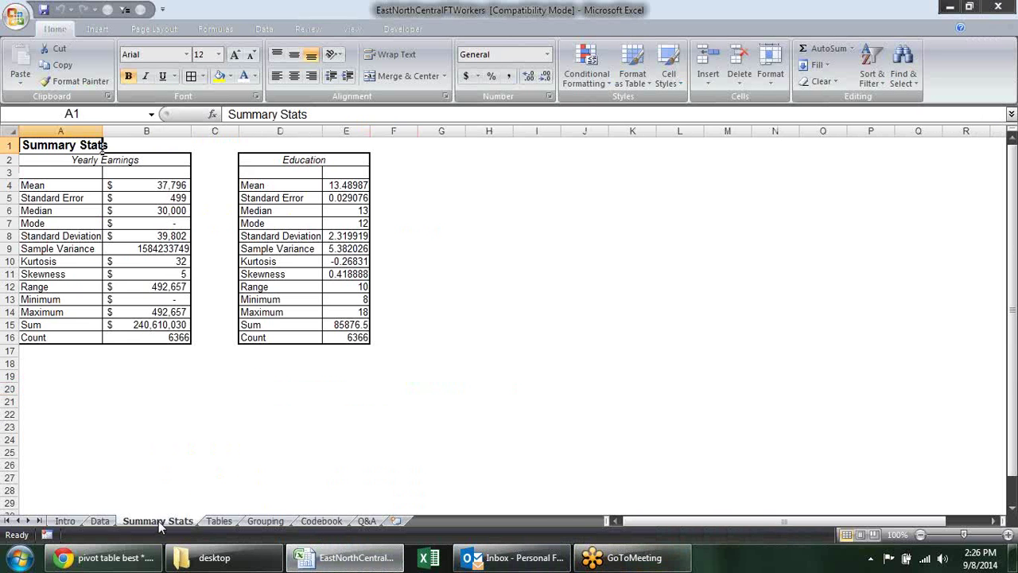
left_click(100, 521)
left_click(372, 363)
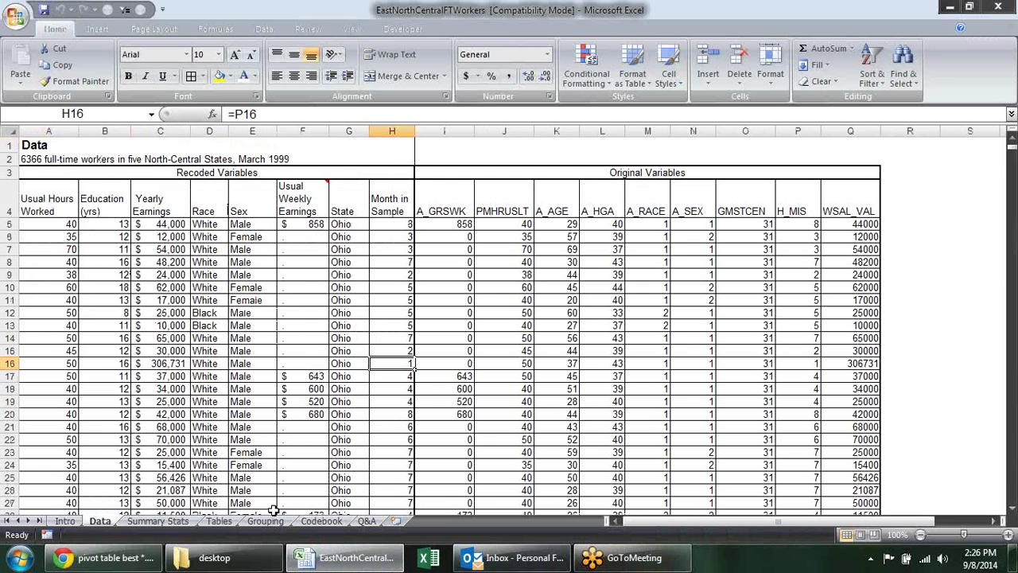
left_click(265, 520)
left_click(220, 521)
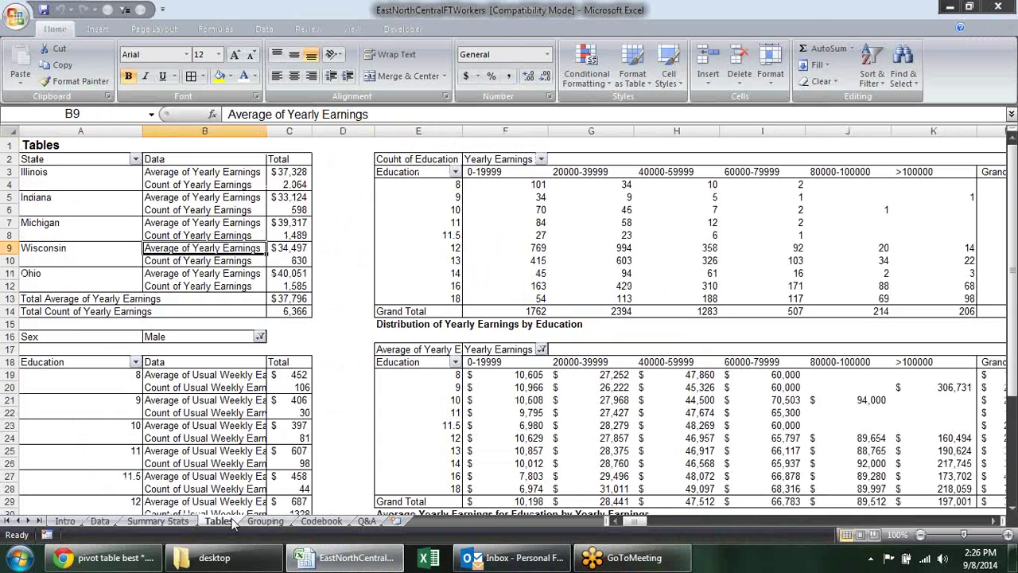
left_click(477, 210)
scroll(347, 324, "down", 5)
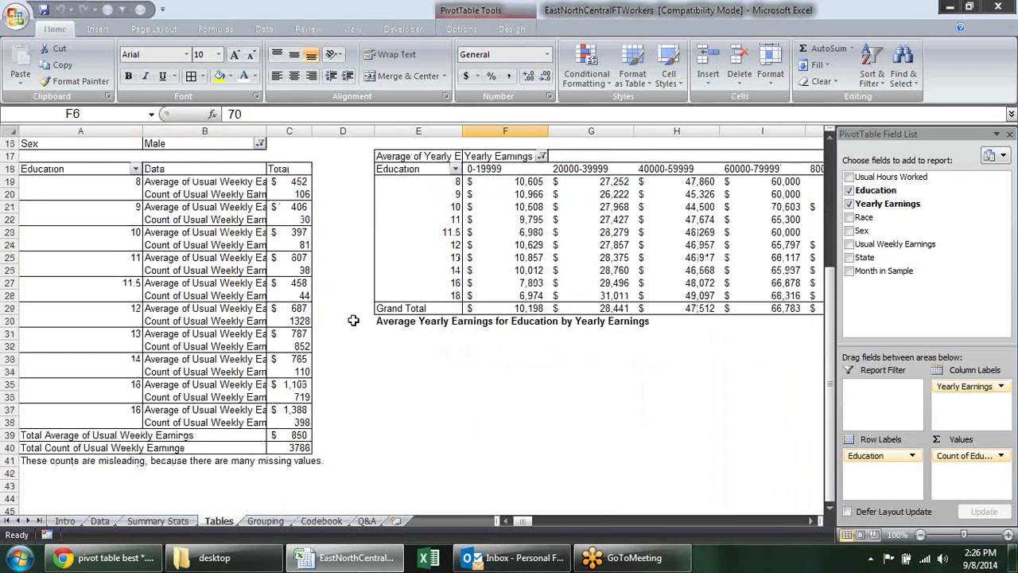
scroll(350, 319, "up", 3)
scroll(350, 319, "up", 2)
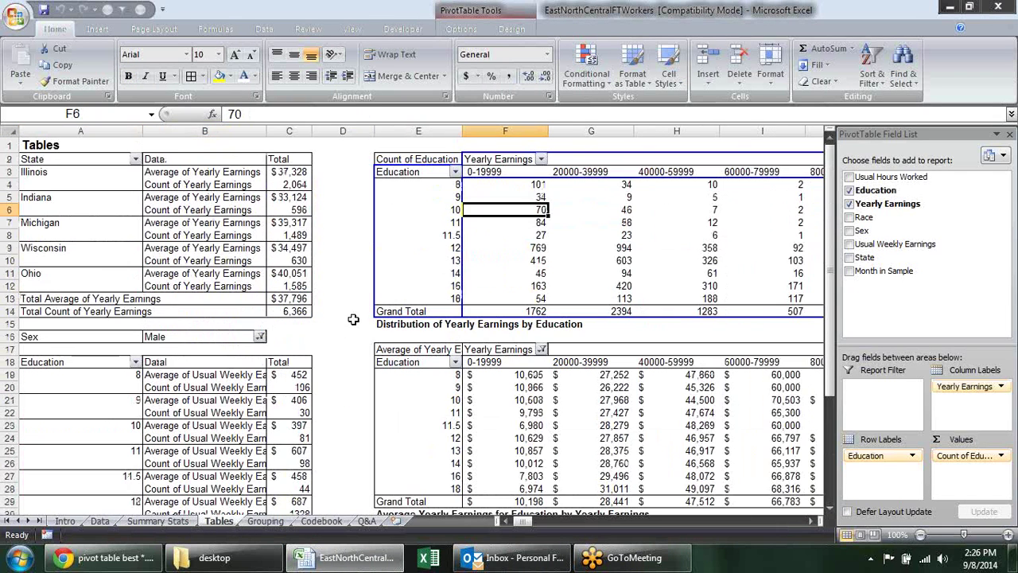
Open the Sex and State filter dropdowns and cancel each without changes.
left_click(247, 336)
left_click(260, 338)
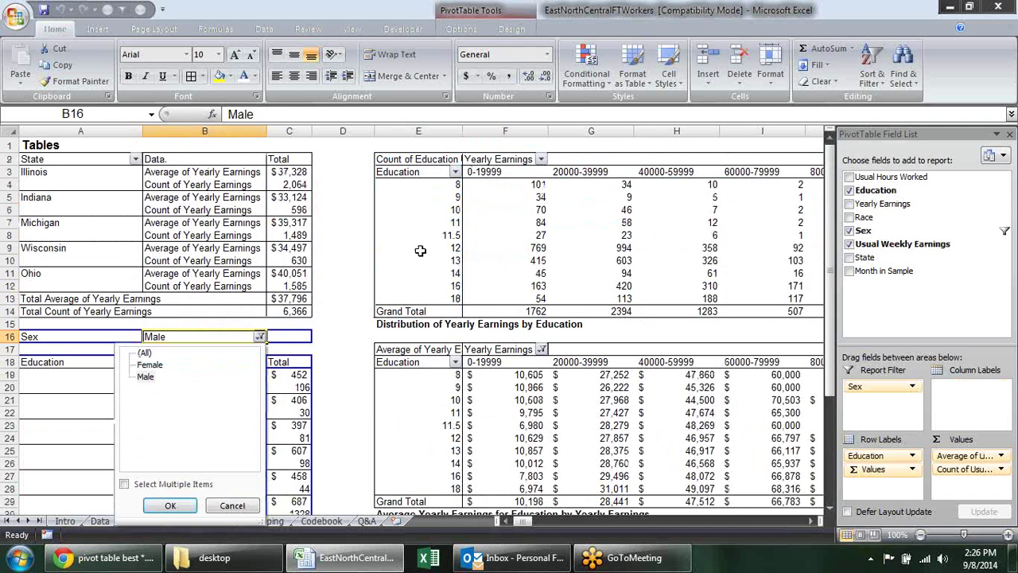
key("Escape")
left_click(289, 223)
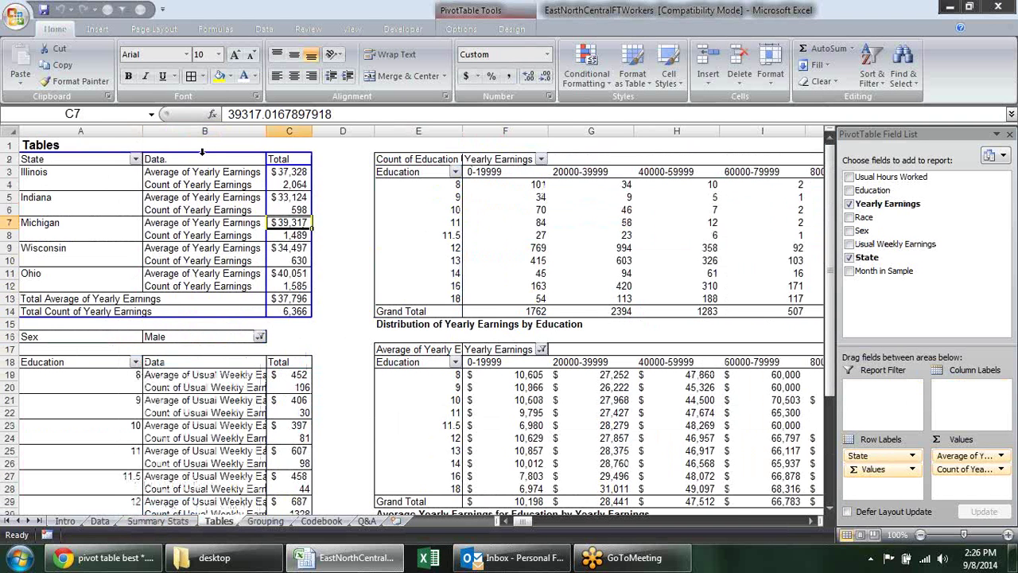
left_click(136, 159)
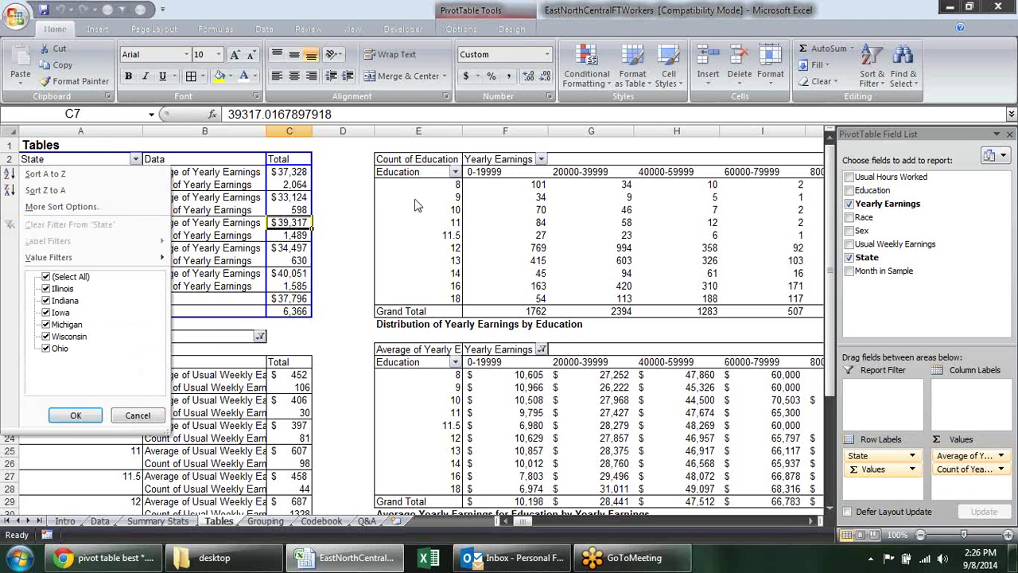
key("Escape")
Scroll through the Tables sheet, then switch to the Grouping sheet.
scroll(460, 248, "down", 5)
scroll(530, 255, "down", 5)
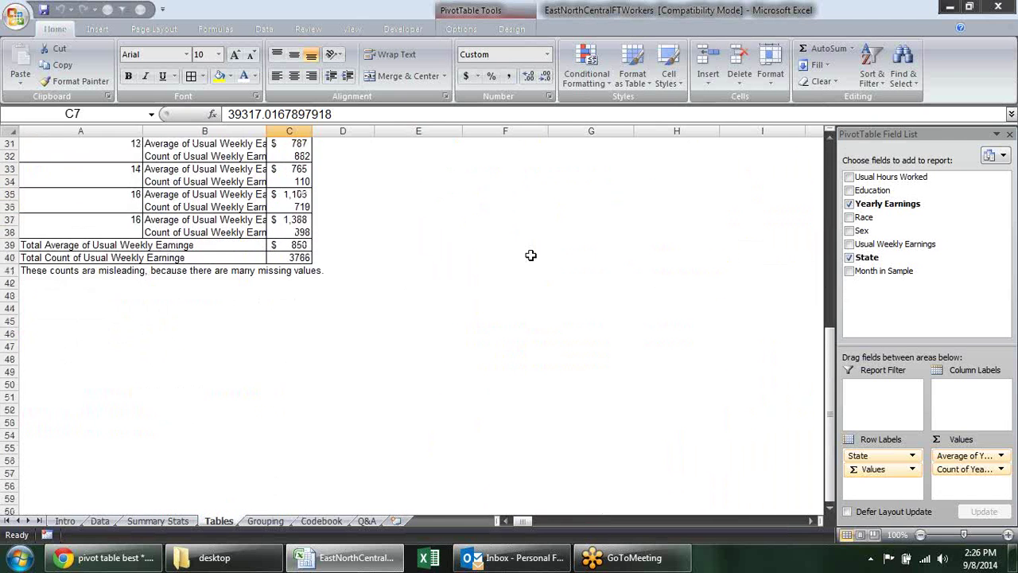
scroll(530, 255, "up", 6)
scroll(531, 257, "up", 4)
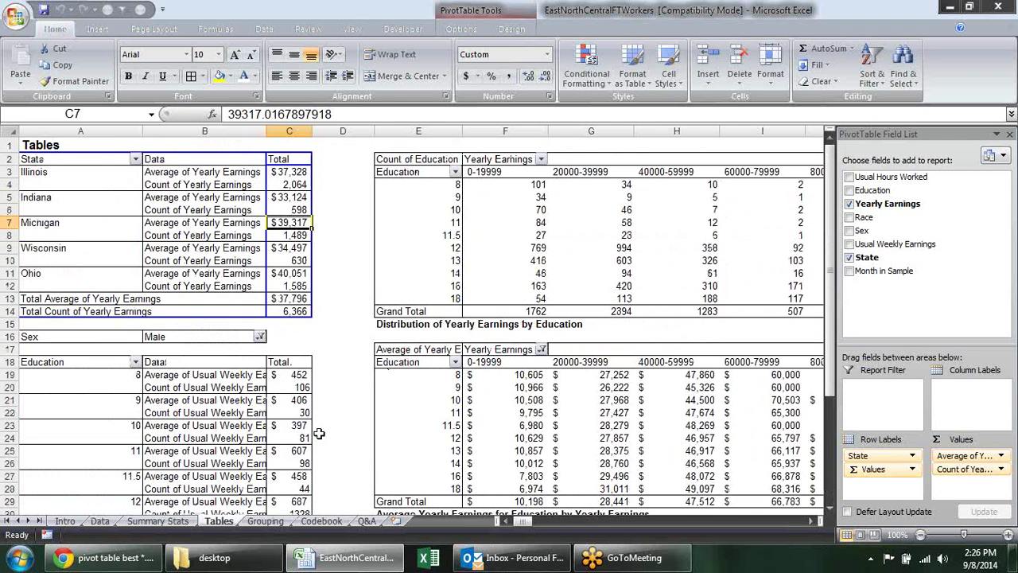
left_click(266, 521)
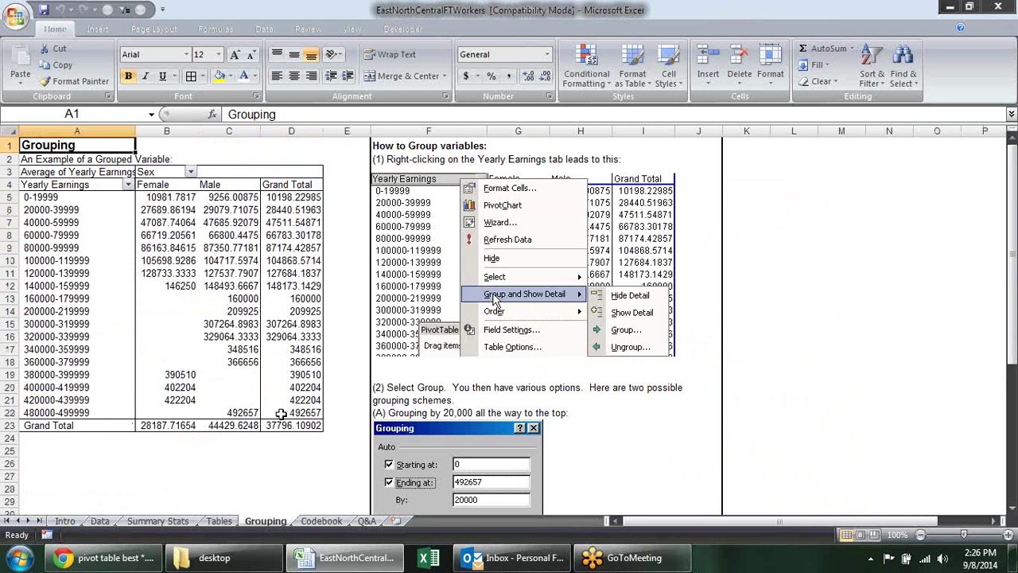
left_click(229, 285)
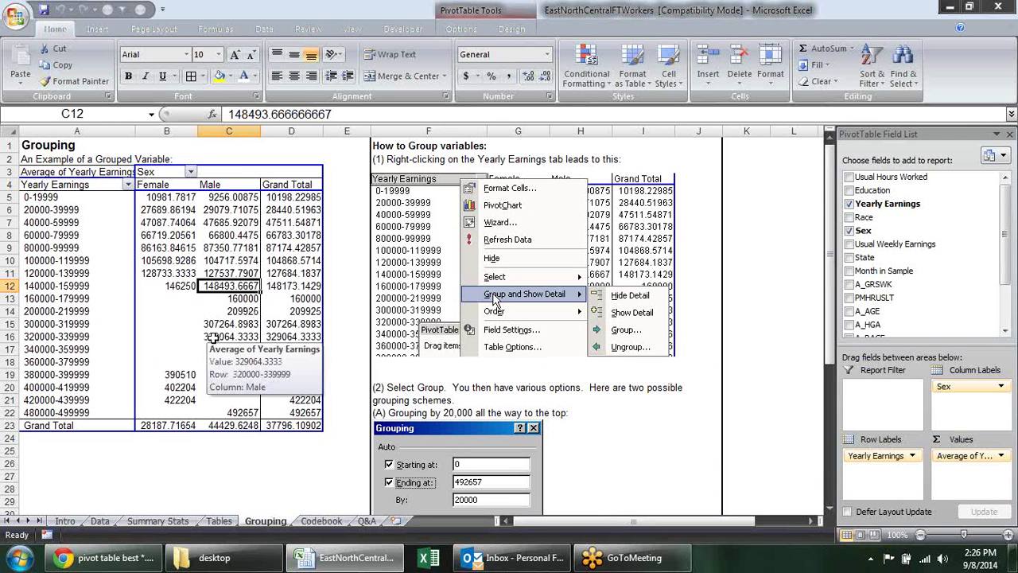
left_click(98, 203)
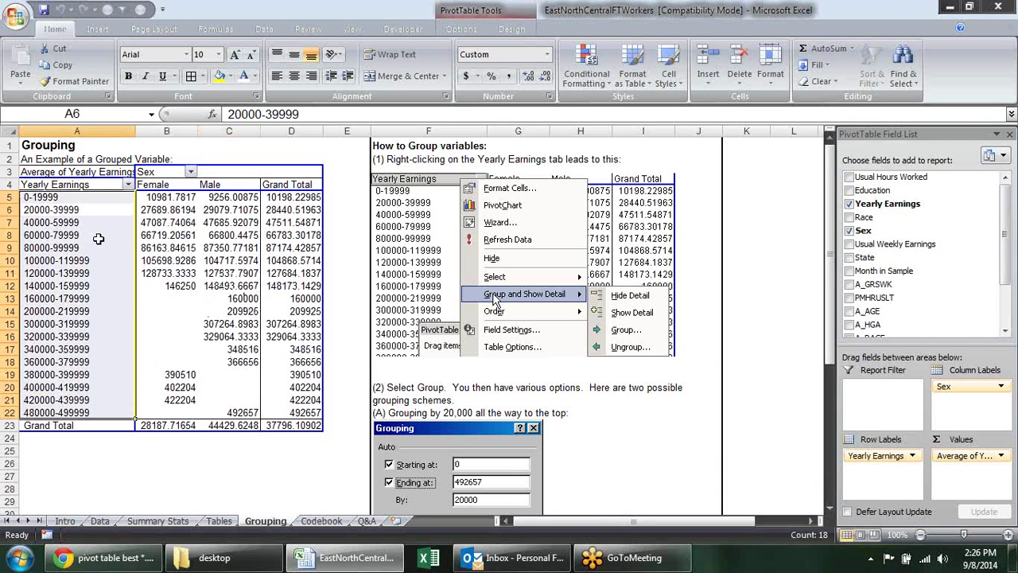
left_click(108, 298)
left_click(340, 521)
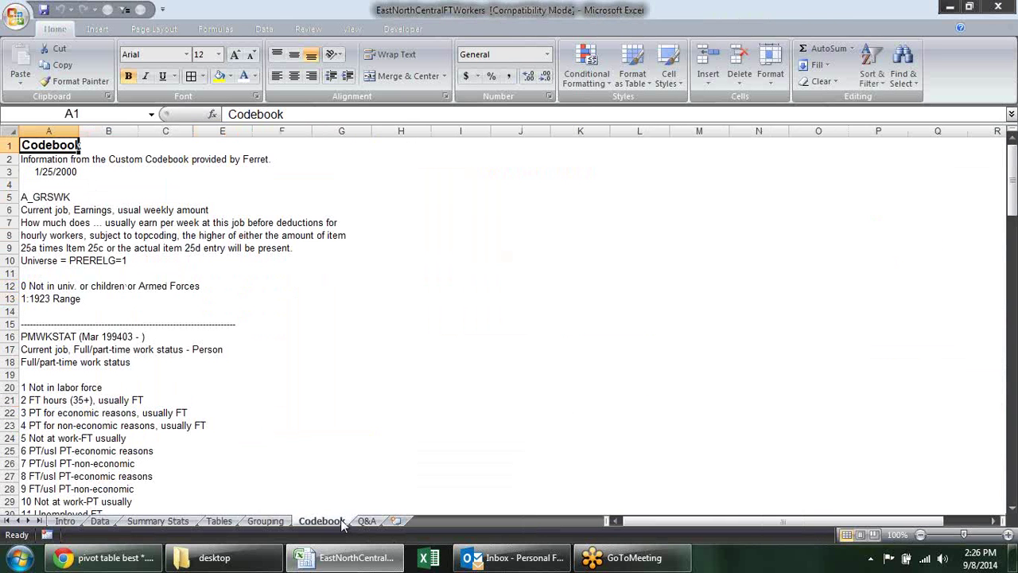
left_click(264, 521)
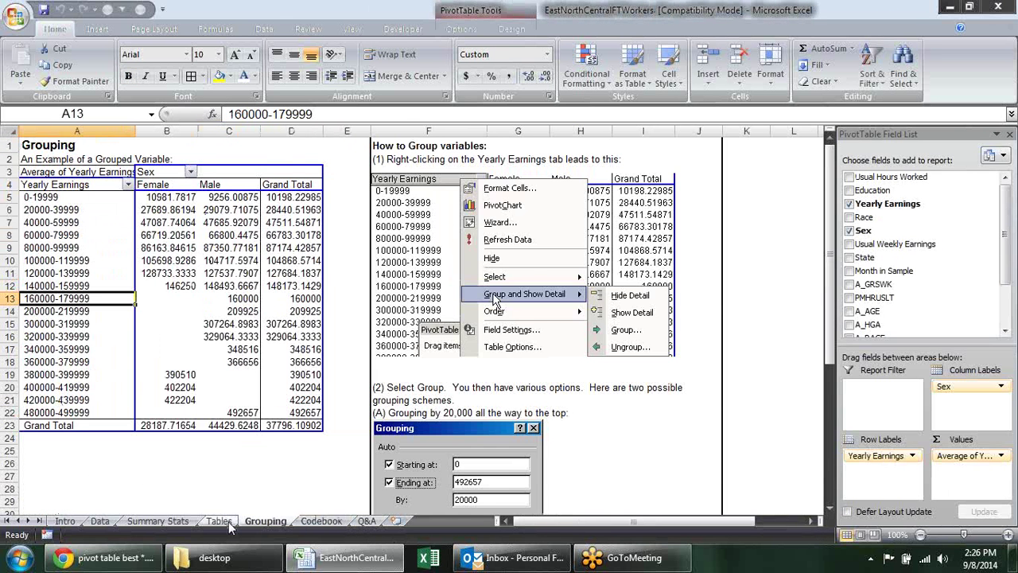
left_click(219, 521)
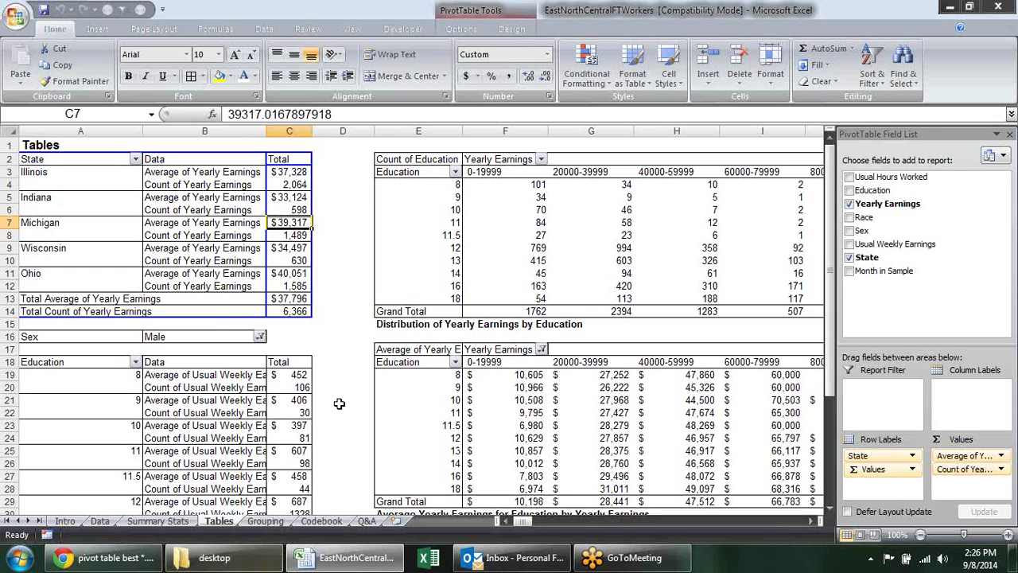
scroll(339, 403, "down", 4)
scroll(339, 403, "down", 4)
scroll(337, 348, "up", 8)
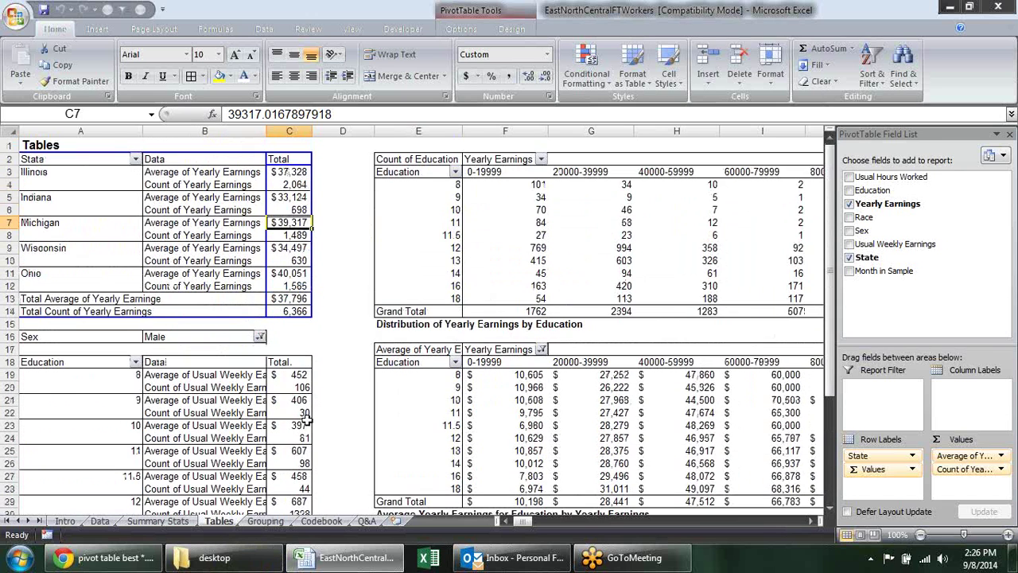
left_click(179, 521)
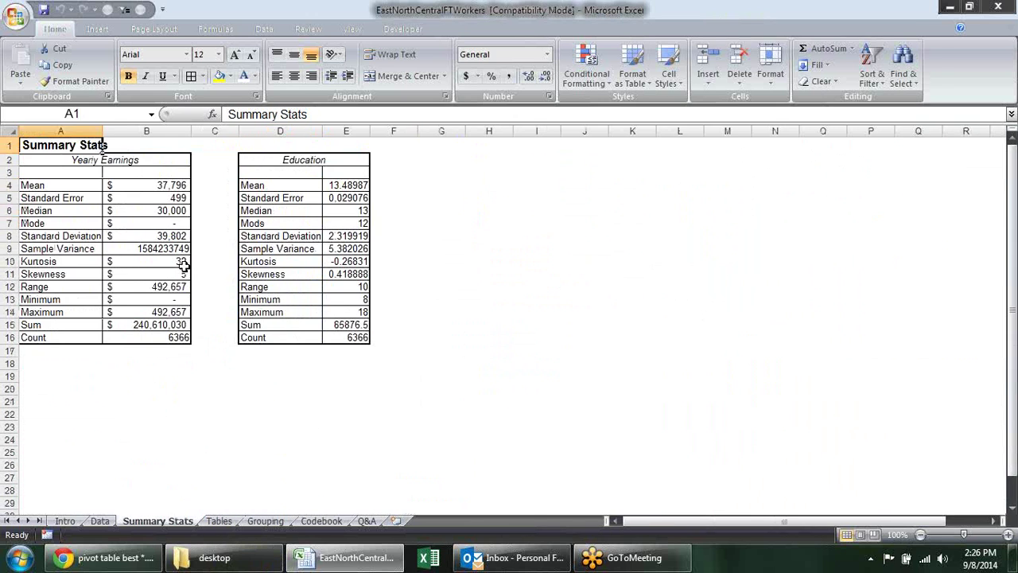
left_click(101, 521)
left_click(199, 300)
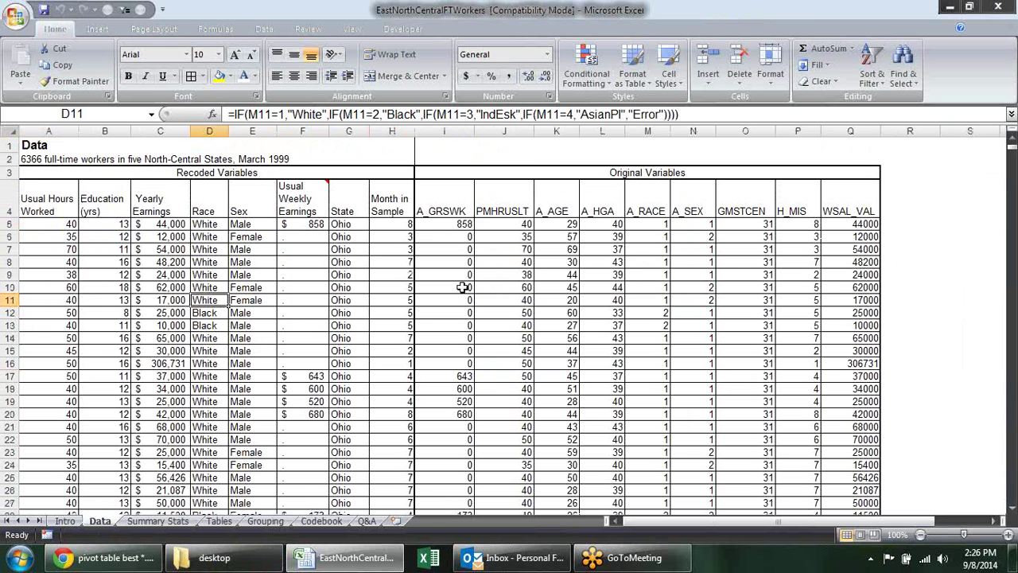
left_click(219, 521)
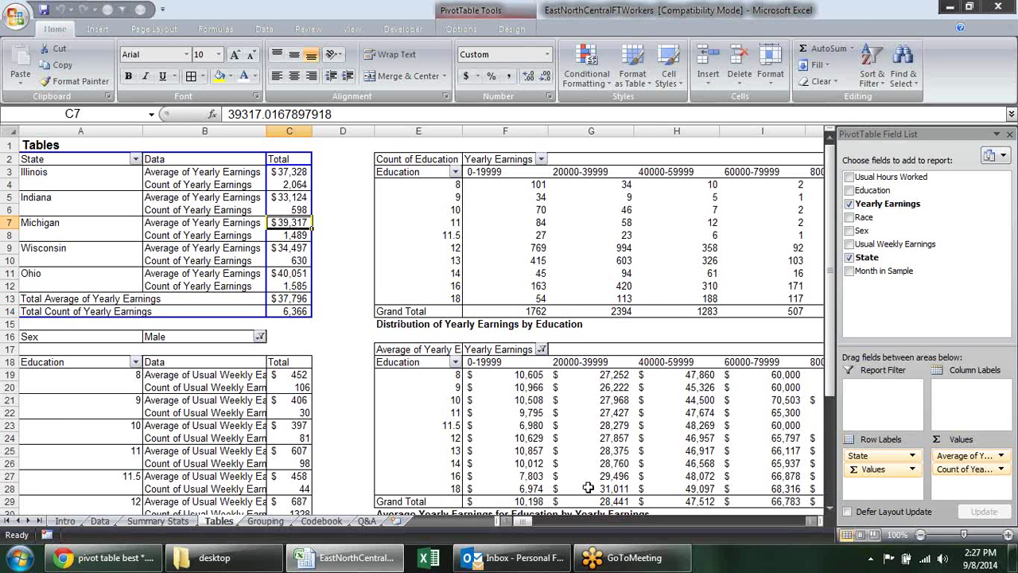
left_click_drag(525, 523, 517, 539)
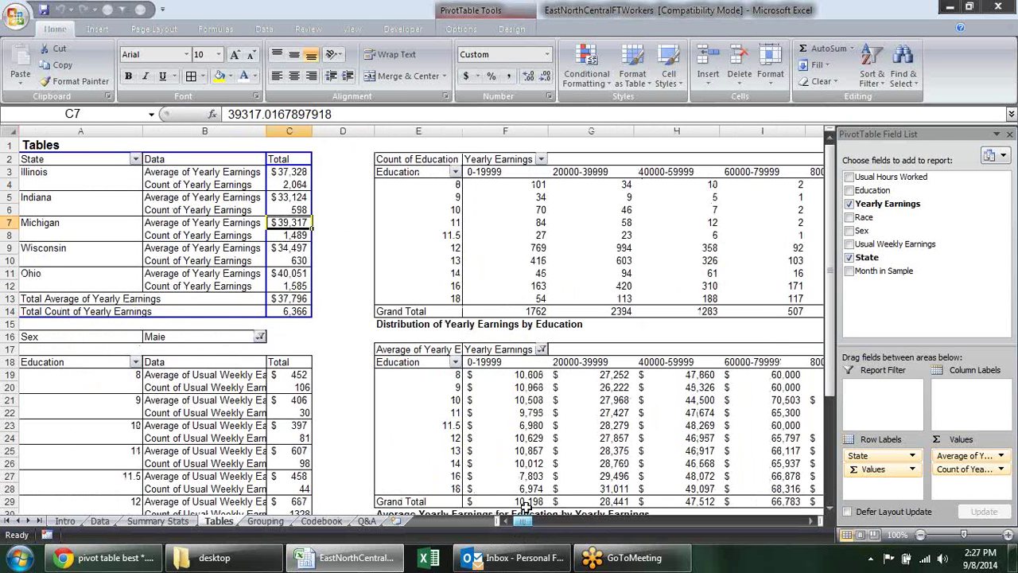
left_click(507, 181)
left_click(510, 173)
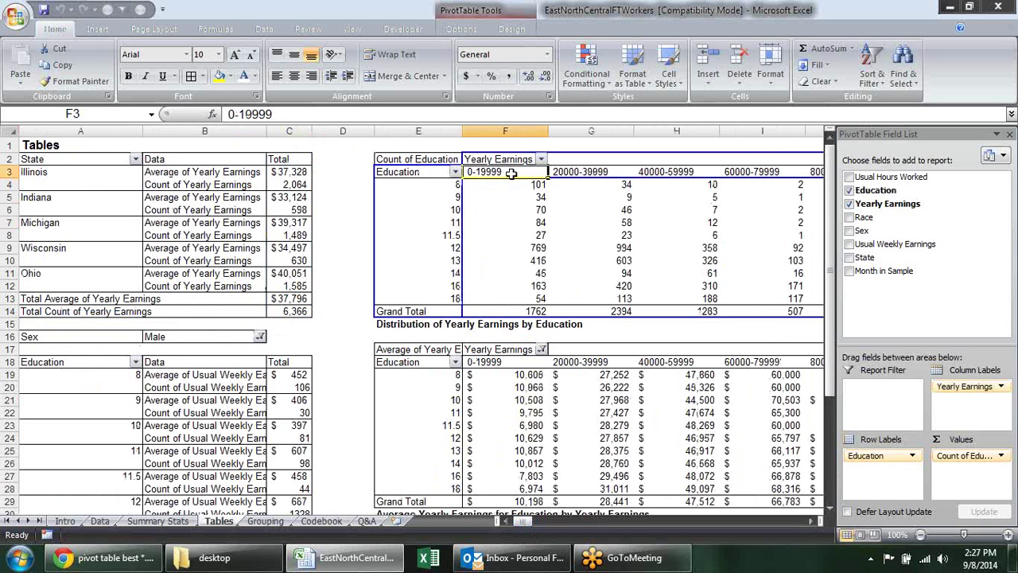
left_click(552, 414)
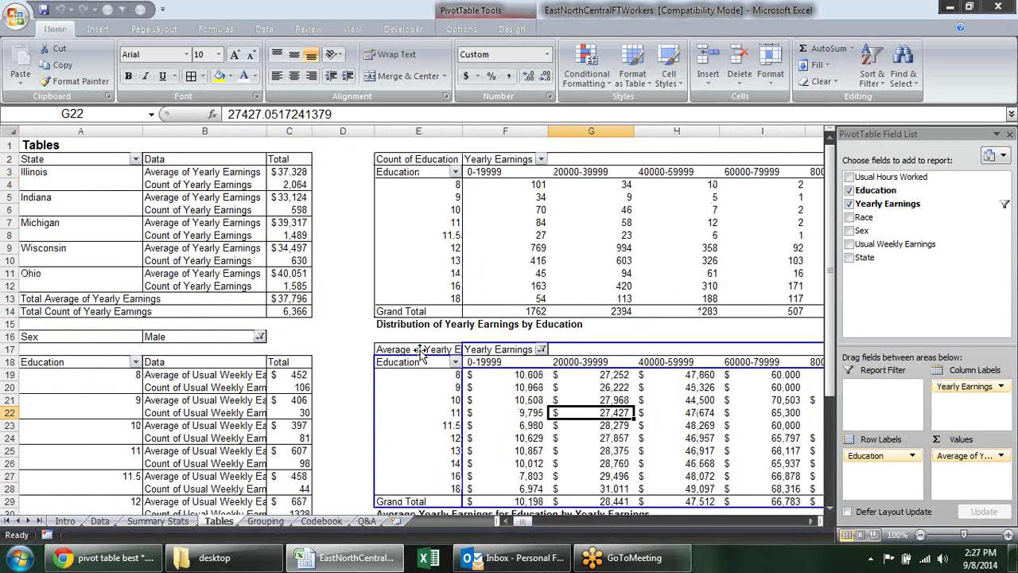
scroll(566, 332, "down", 3)
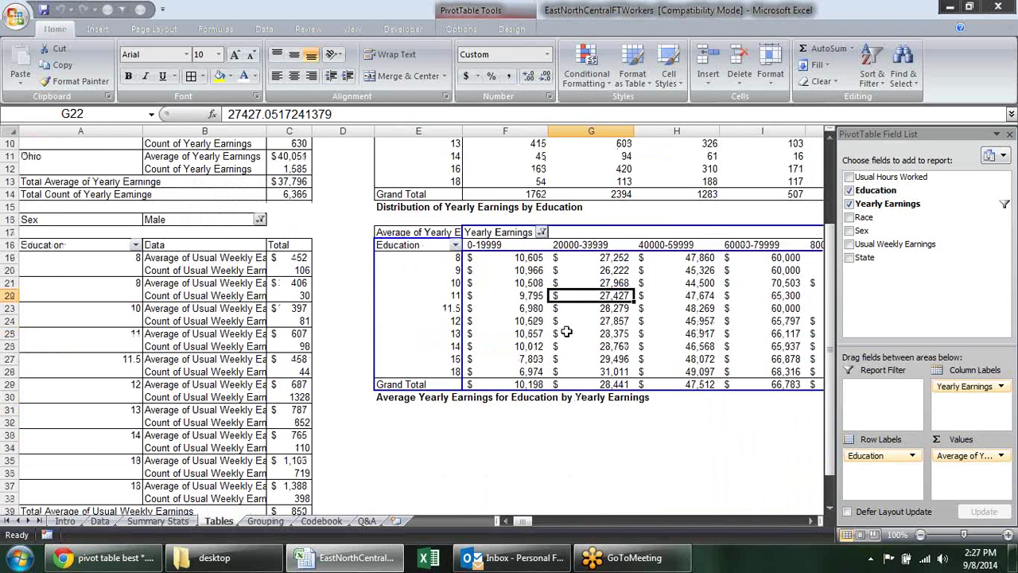
scroll(565, 333, "down", 1)
scroll(566, 332, "down", 5)
scroll(565, 332, "up", 8)
scroll(566, 333, "up", 1)
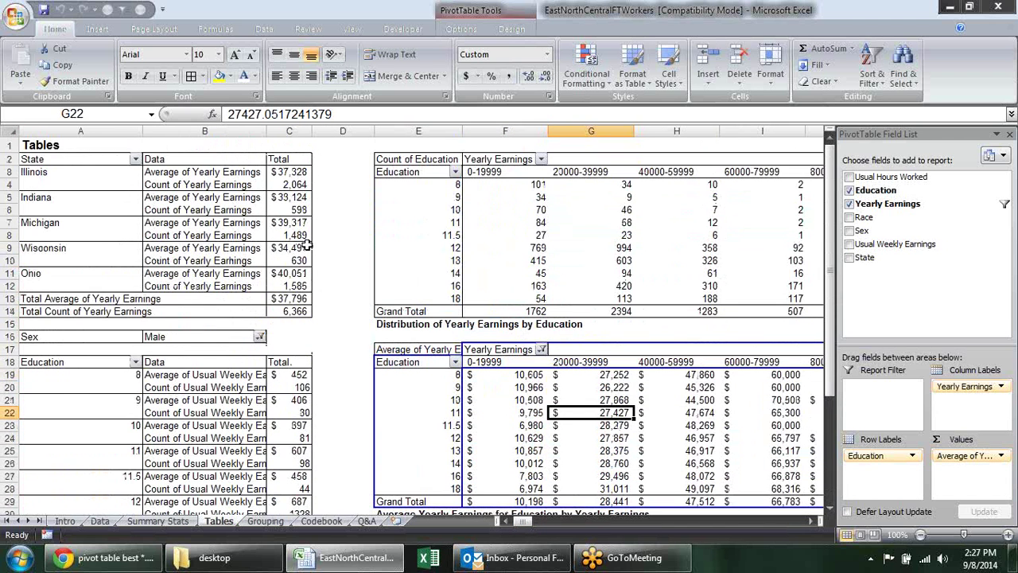
mouse_move(307, 246)
scroll(336, 257, "down", 4)
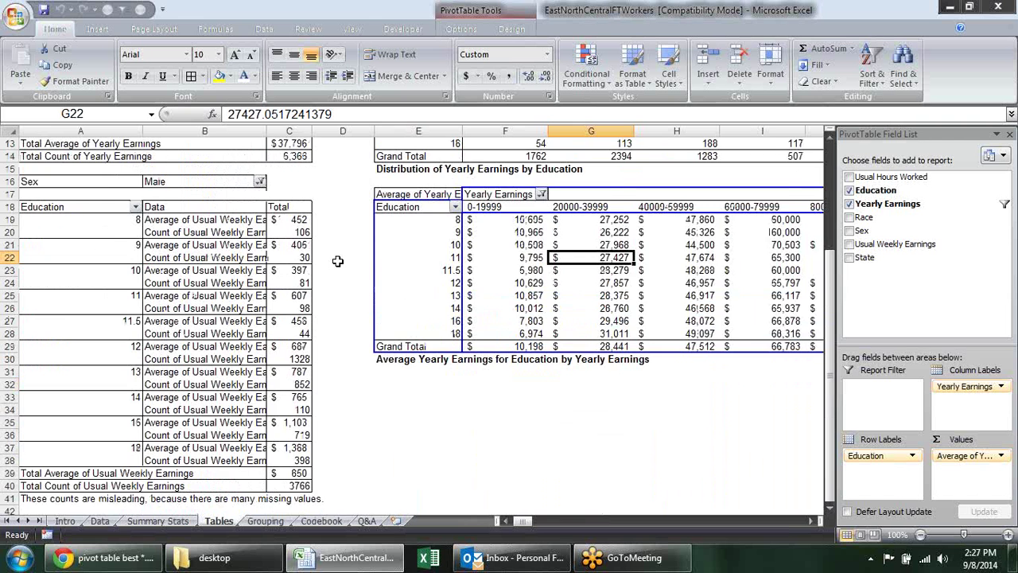
scroll(337, 261, "down", 4)
scroll(337, 261, "up", 5)
scroll(337, 261, "up", 3)
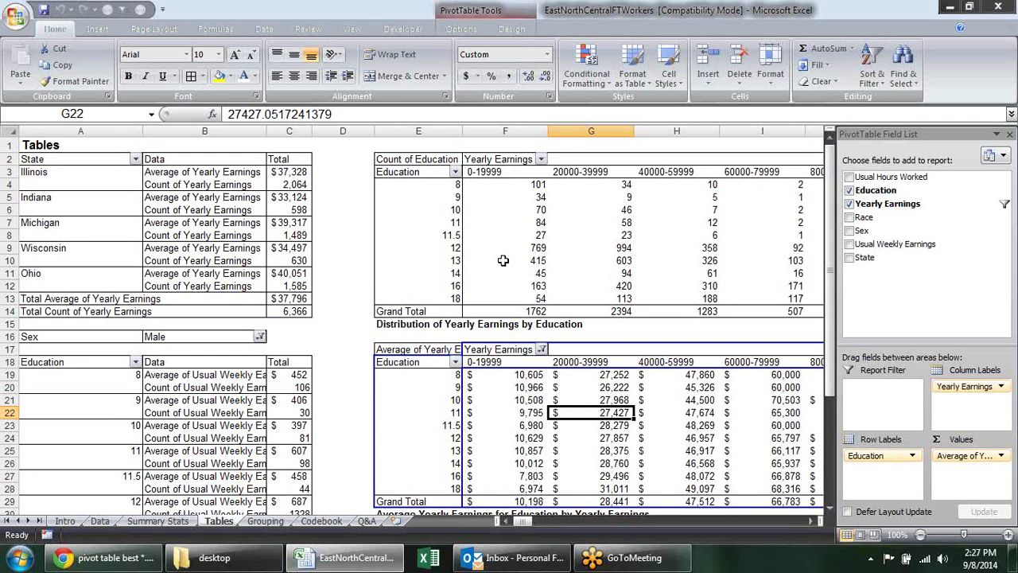
scroll(516, 269, "down", 5)
scroll(517, 269, "up", 5)
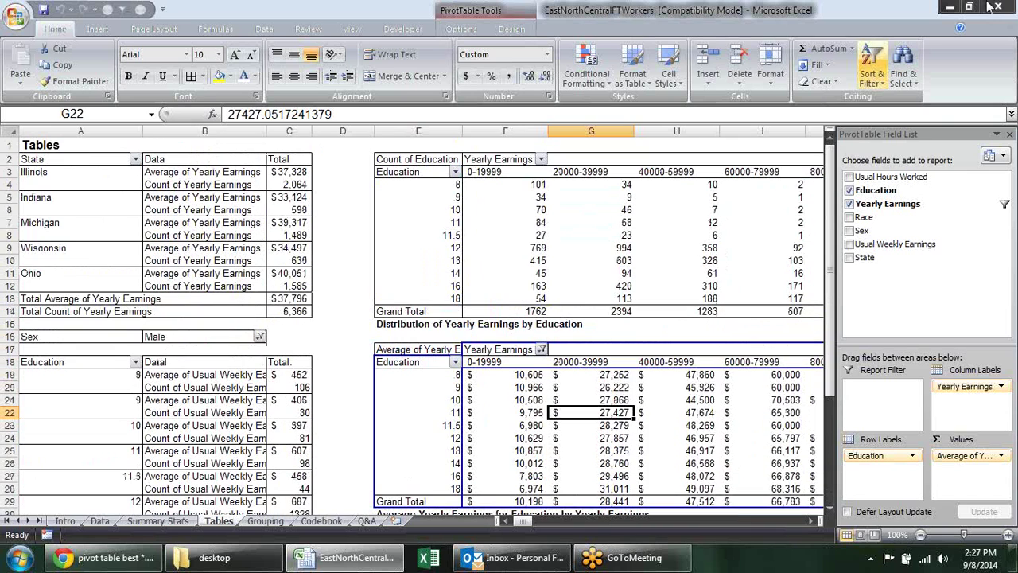